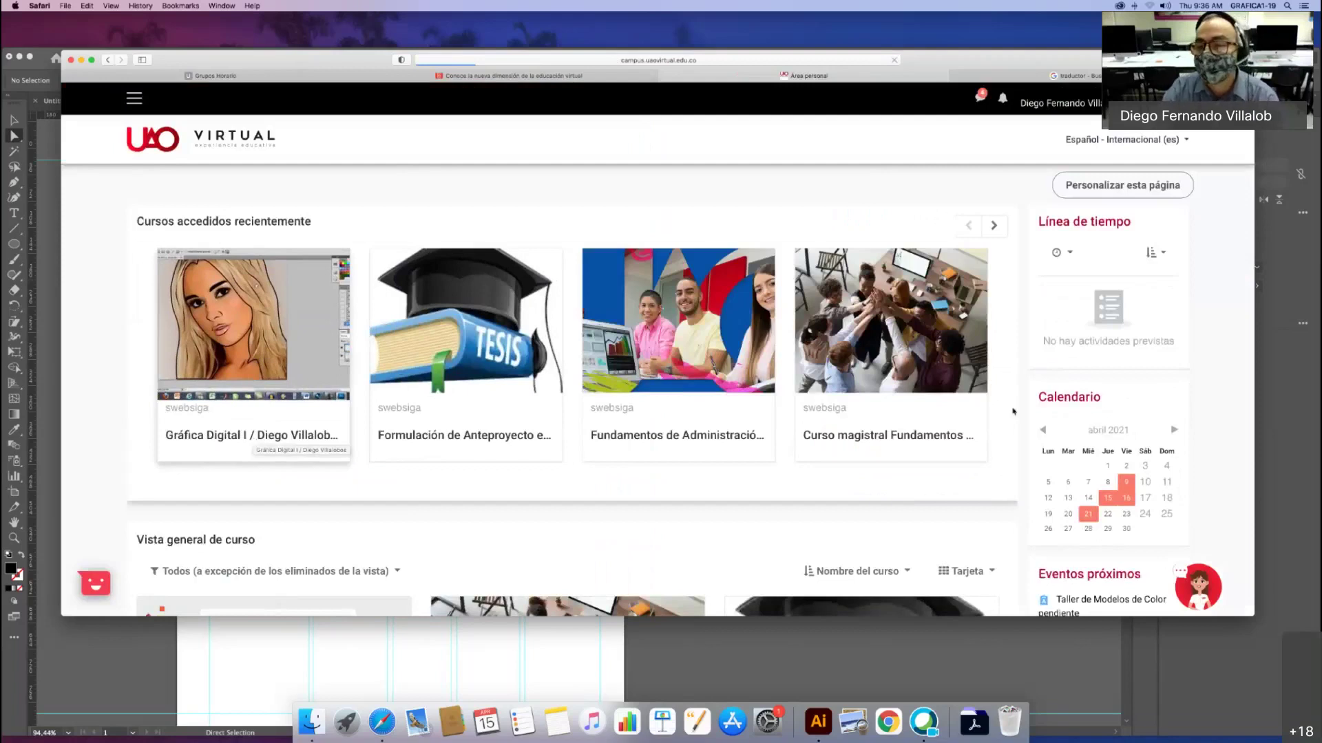
Step: Review the calendar and upcoming events on the virtual campus dashboard
scroll(1117, 441, "up", 1)
scroll(1117, 441, "down", 6)
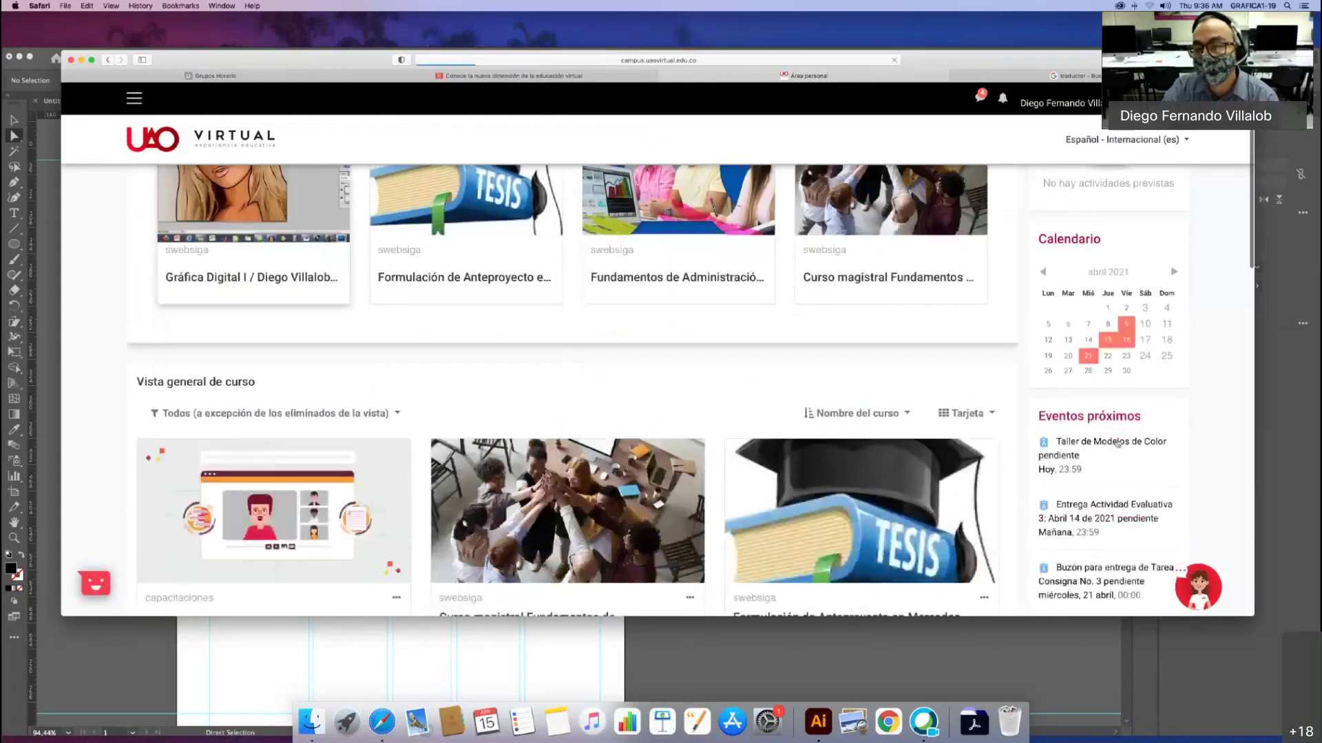
scroll(1117, 417, "up", 4)
scroll(1129, 421, "up", 2)
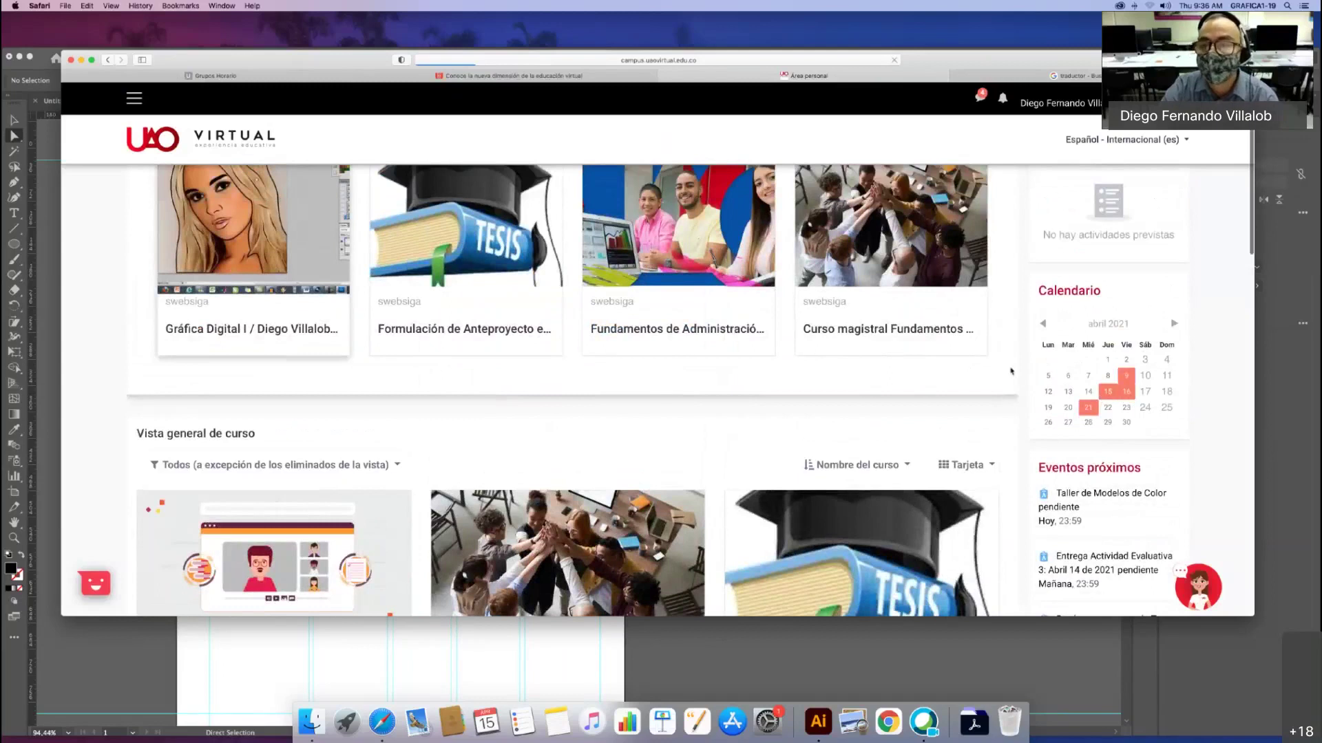
scroll(1011, 371, "up", 3)
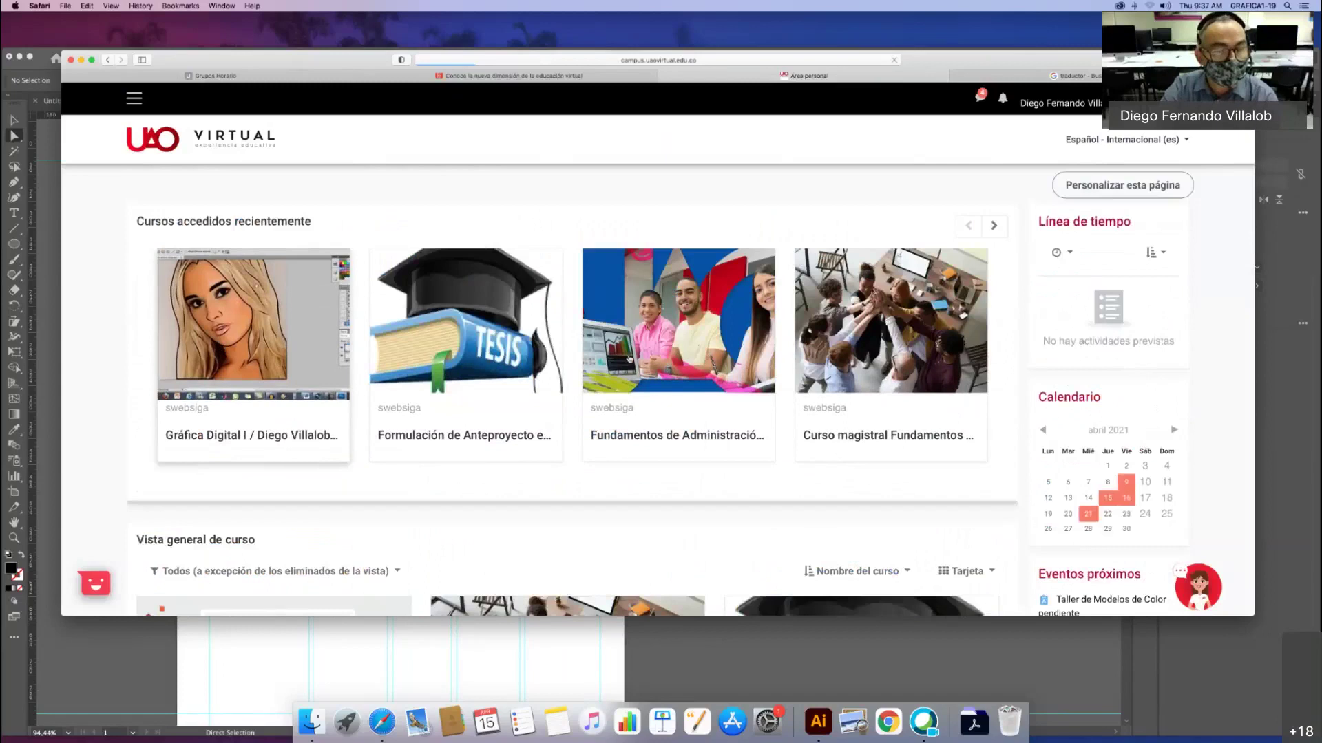
scroll(658, 460, "up", 2)
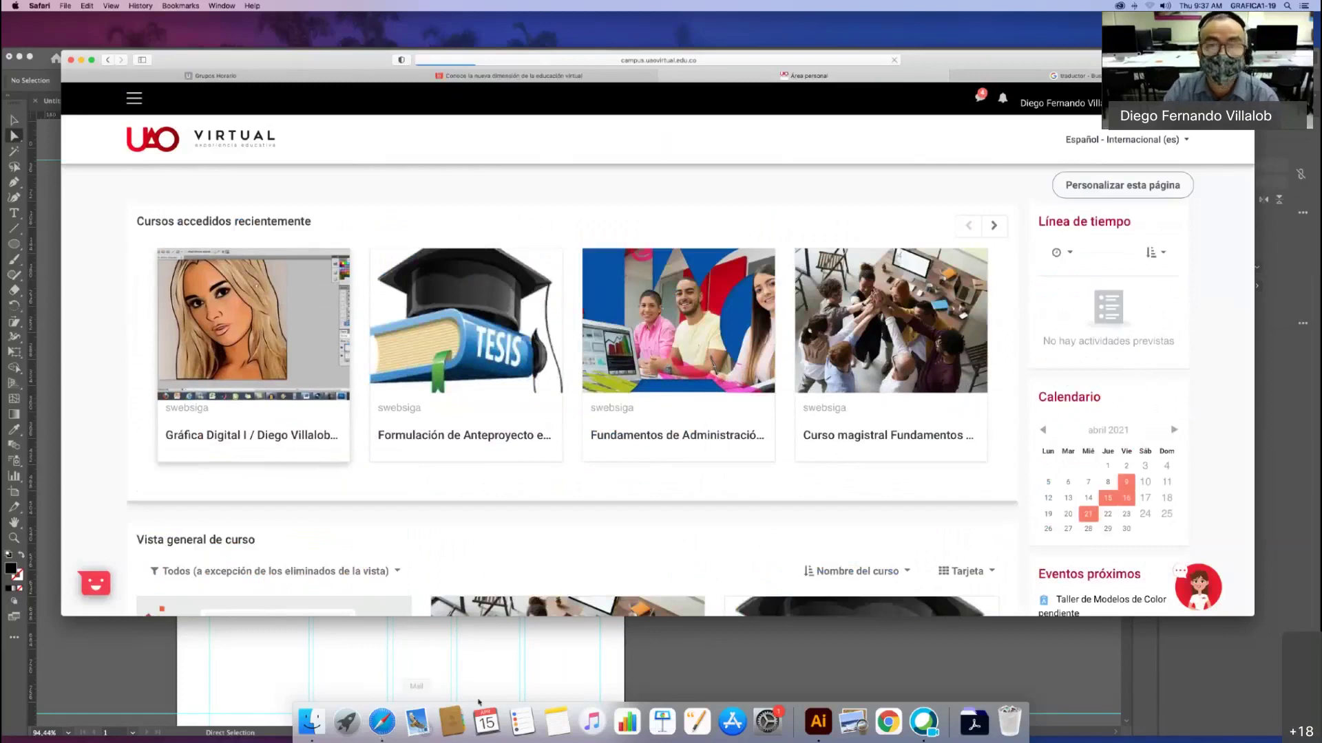
Step: Switch to Illustrator and add the text line "Clase de Grafica Digital" in the upper part of the artboard
left_click(923, 720)
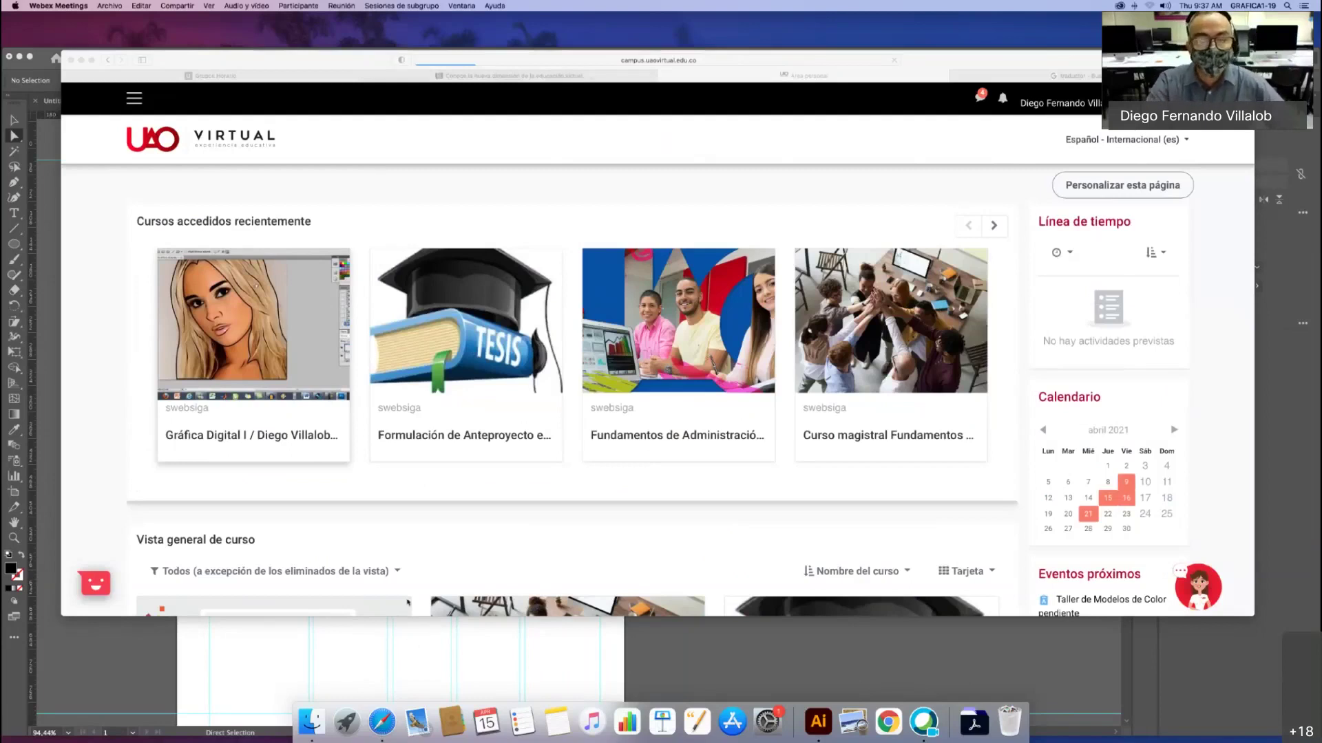
left_click(430, 655)
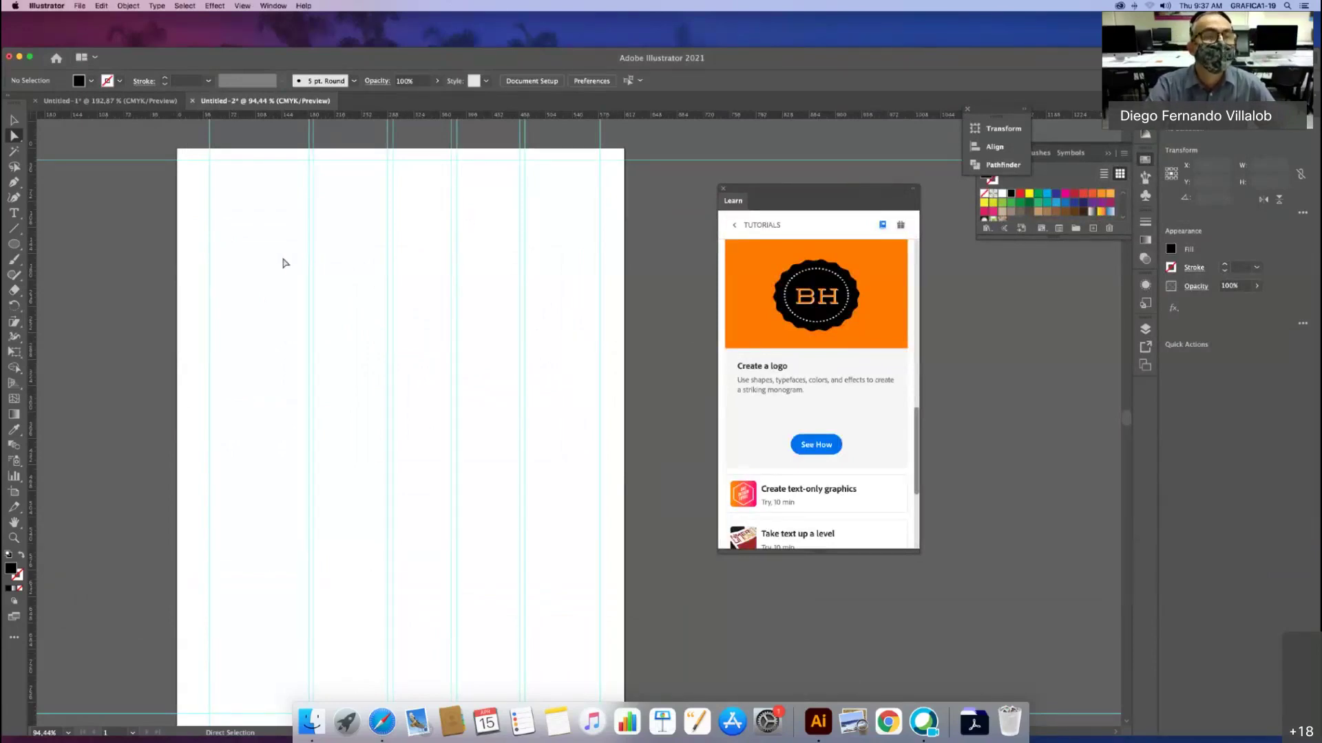
left_click(14, 214)
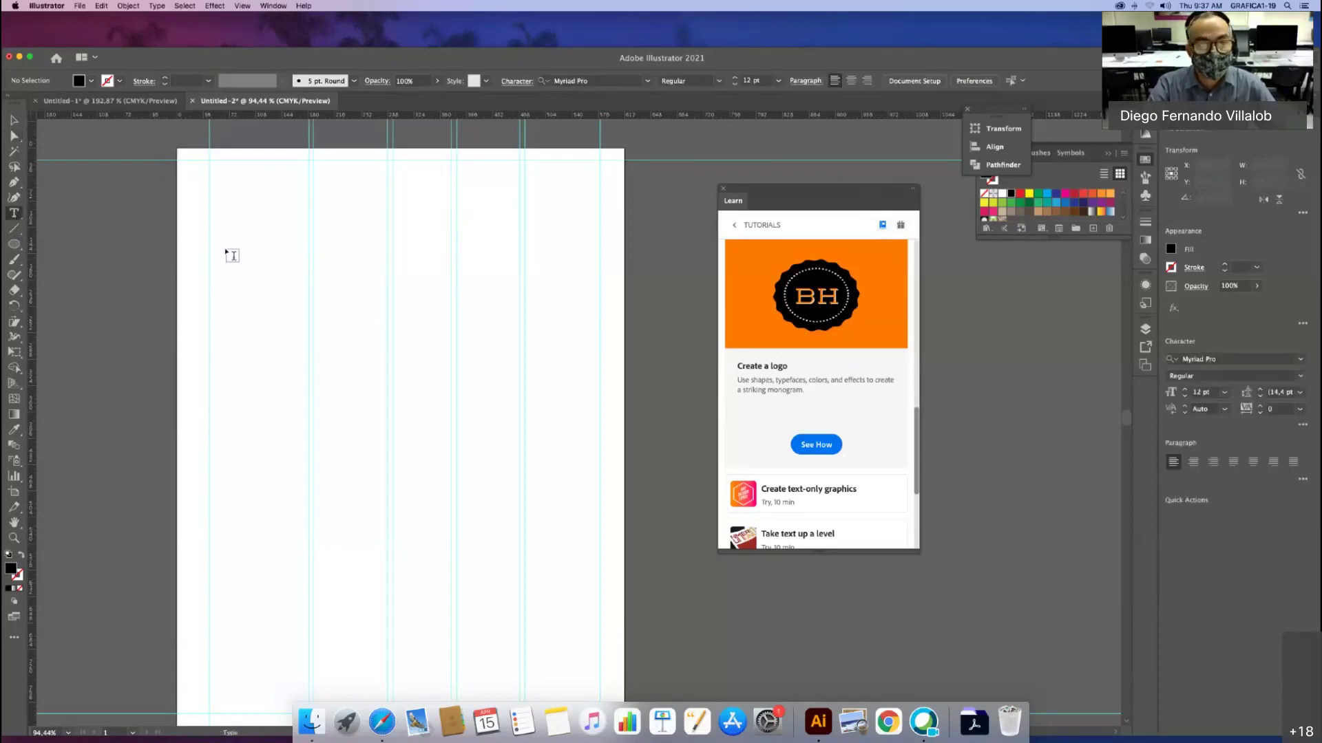
left_click(226, 251)
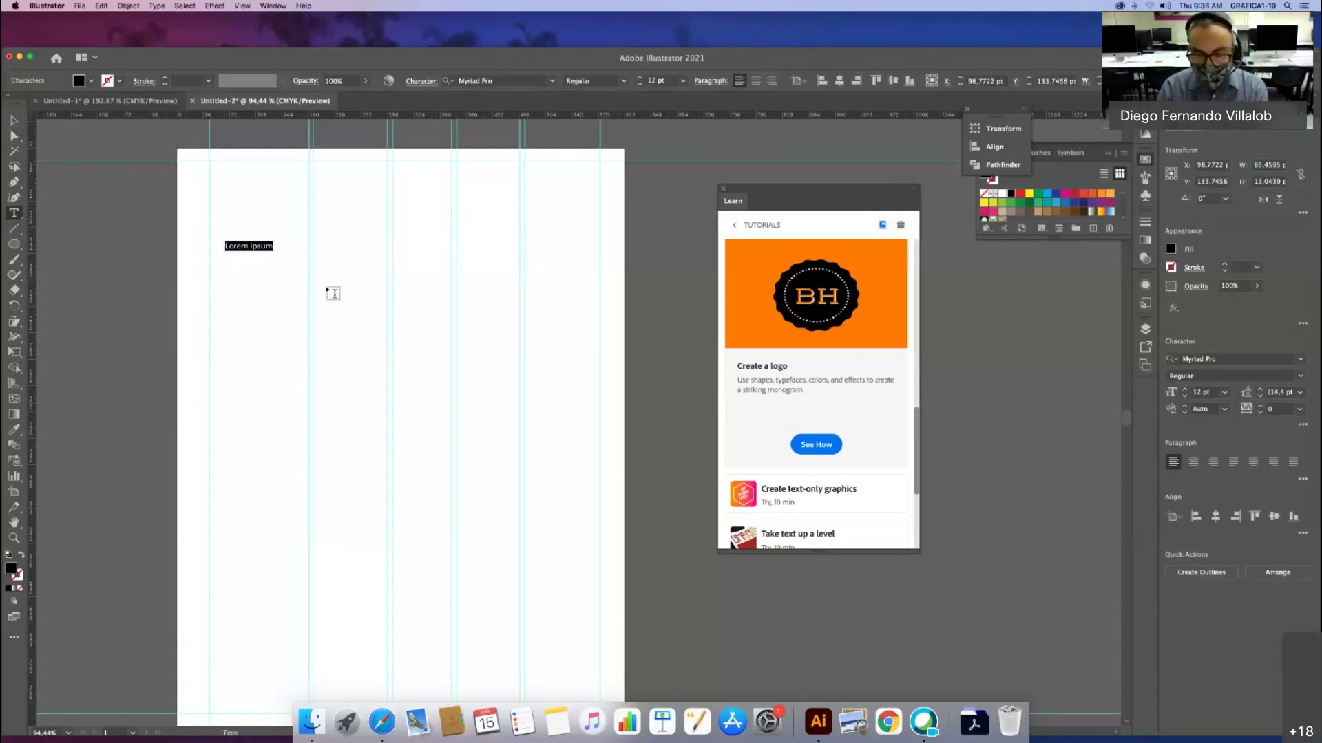
type("Clase de Grafica Digital")
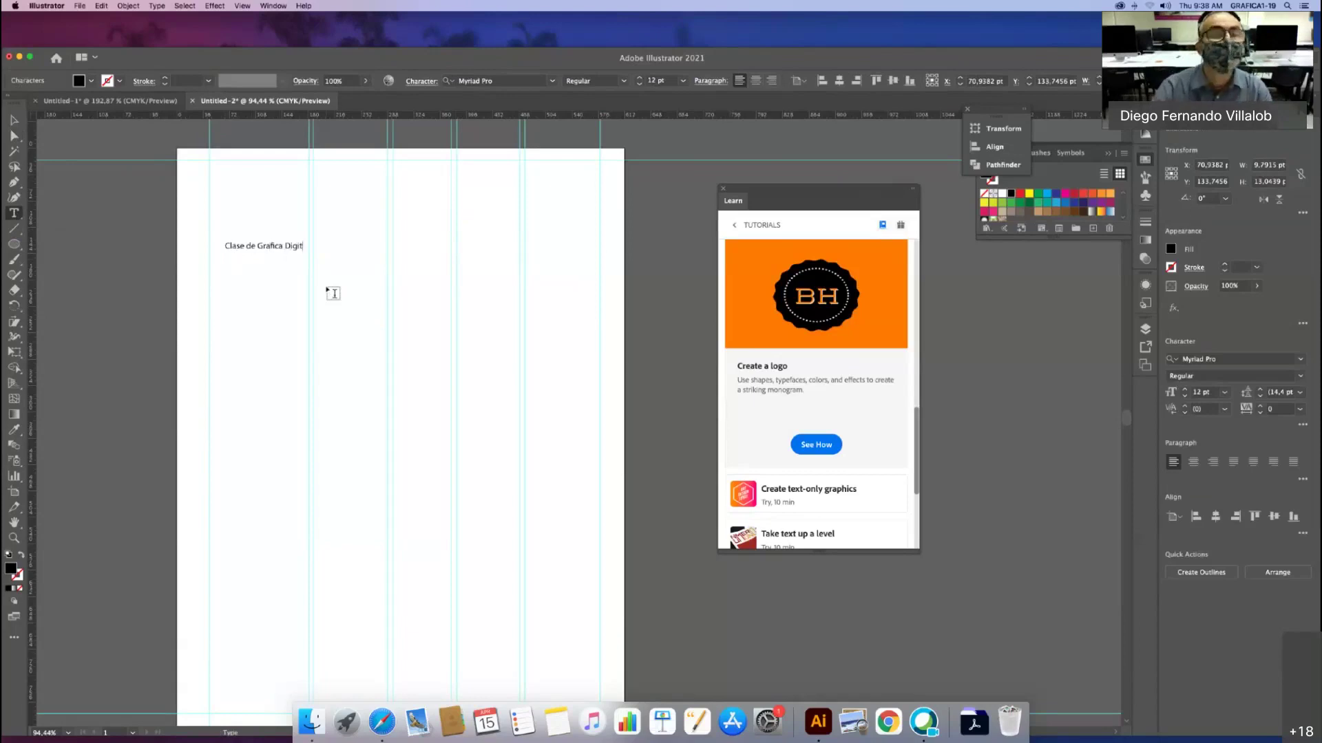
Step: Enlarge the text line proportionally to about 462 pt wide and 53 pt tall, undoing an extra vertical stretch
left_click(14, 135)
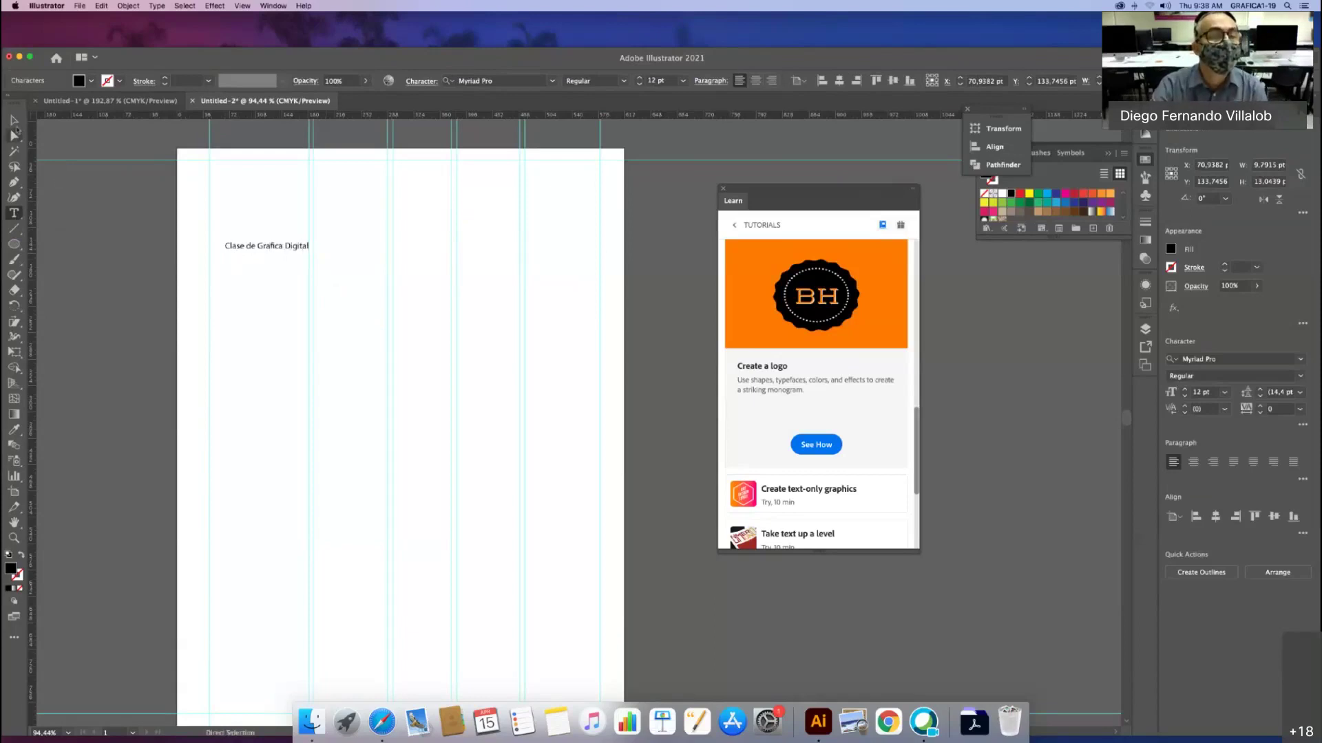
left_click(14, 121)
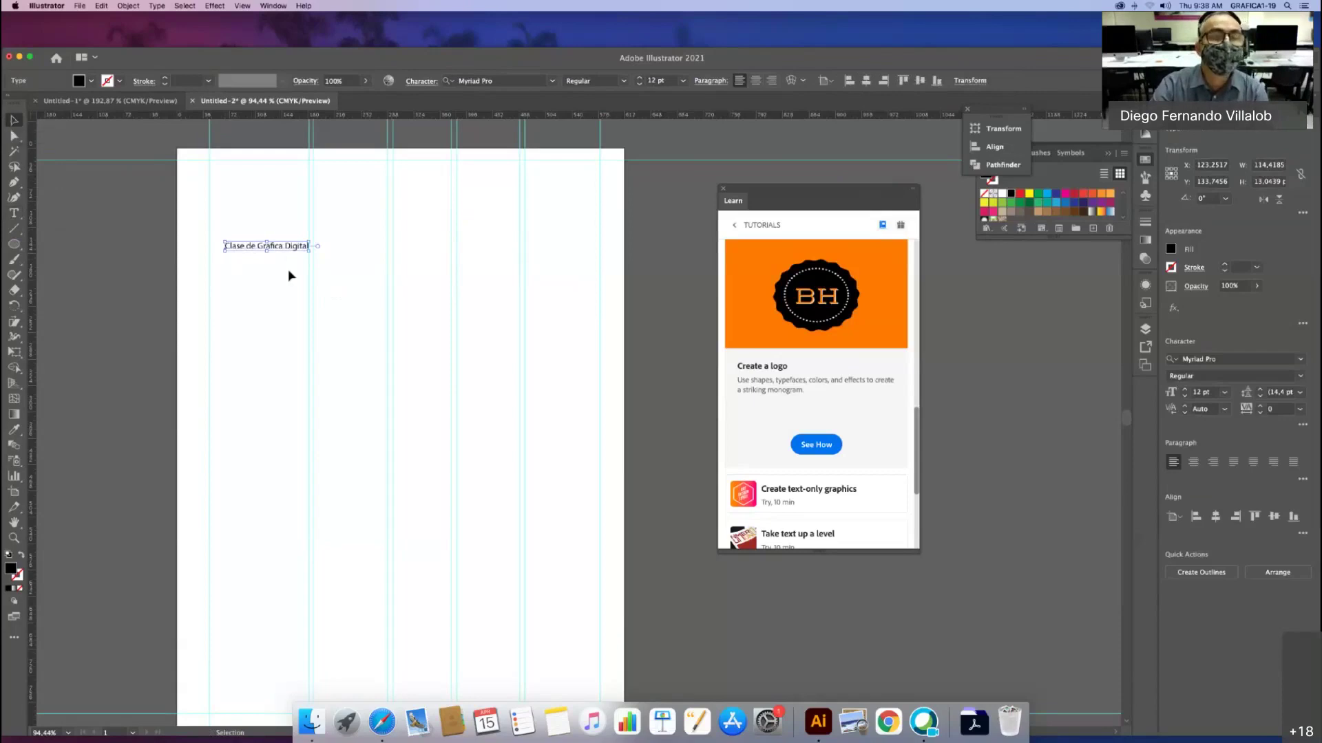
left_click_drag(311, 253, 564, 369)
left_click_drag(394, 280, 396, 330)
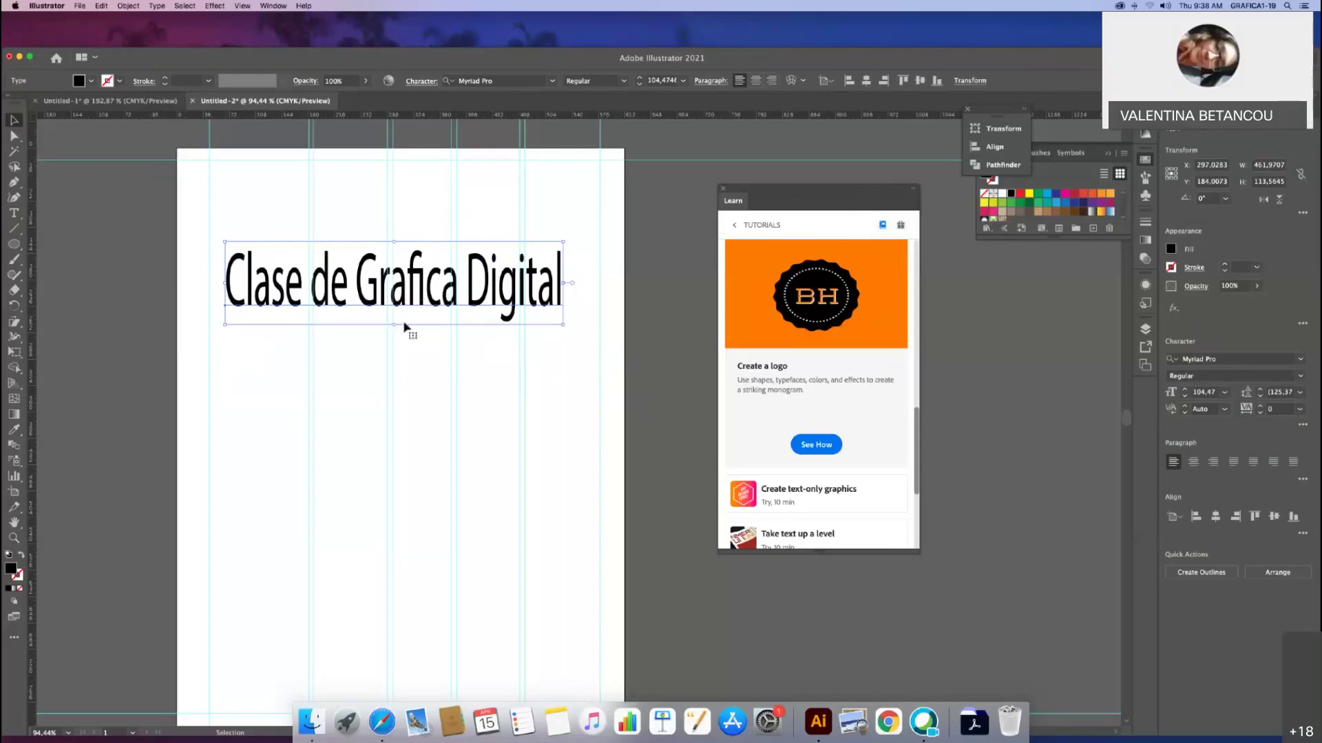
key("super+z")
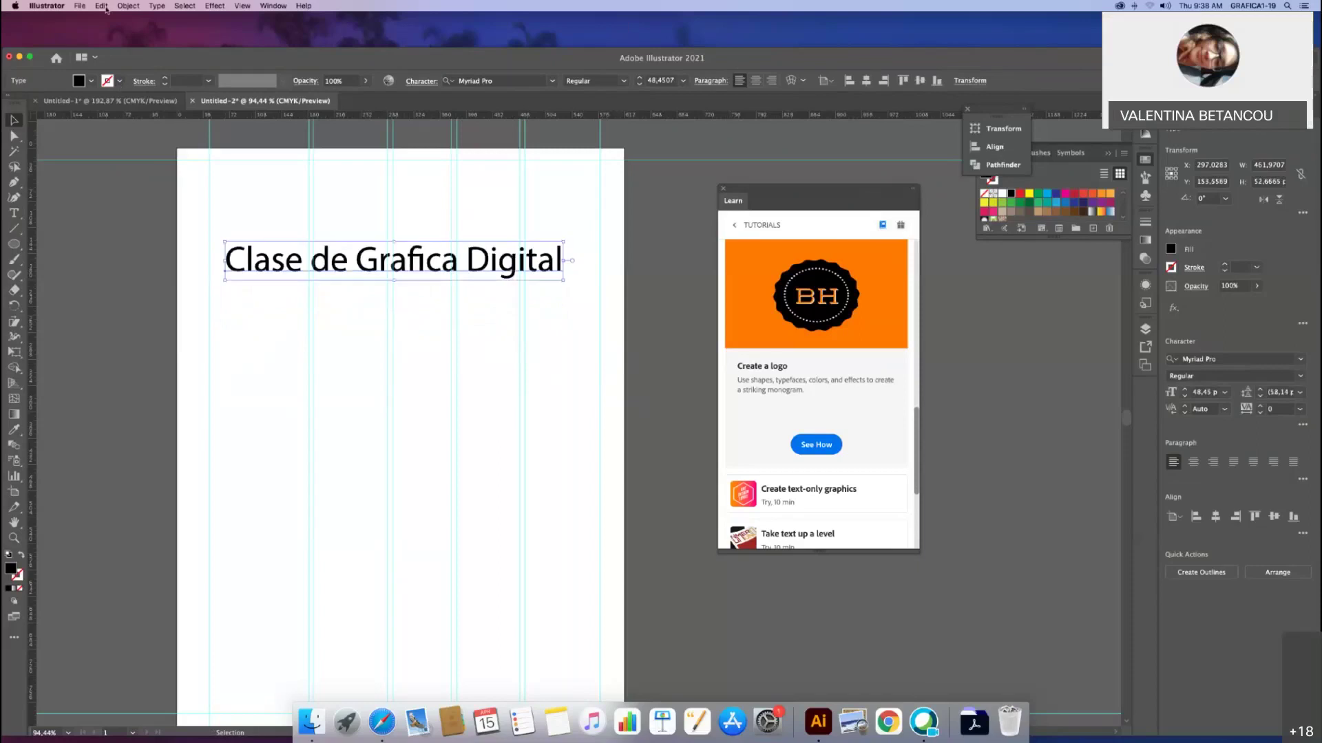
Step: Turn Smart Guides off and back on
left_click(241, 6)
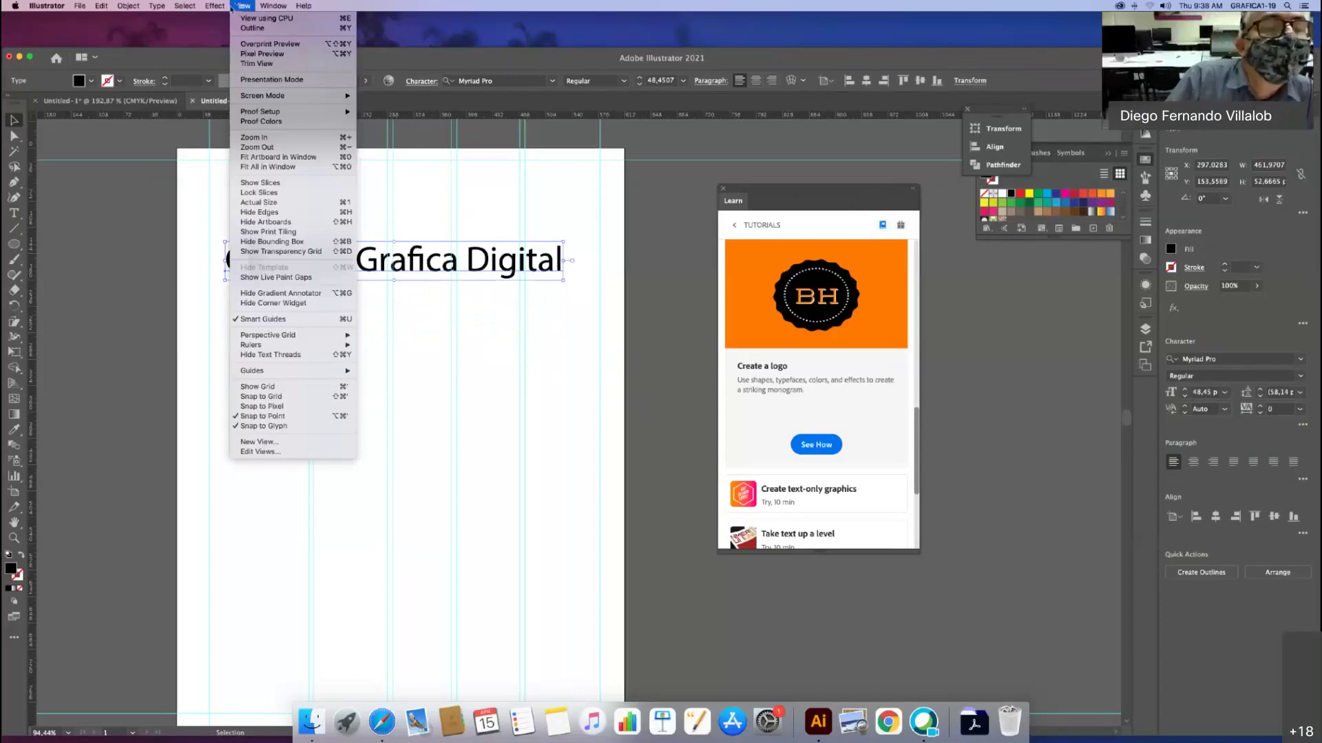
mouse_move(273, 6)
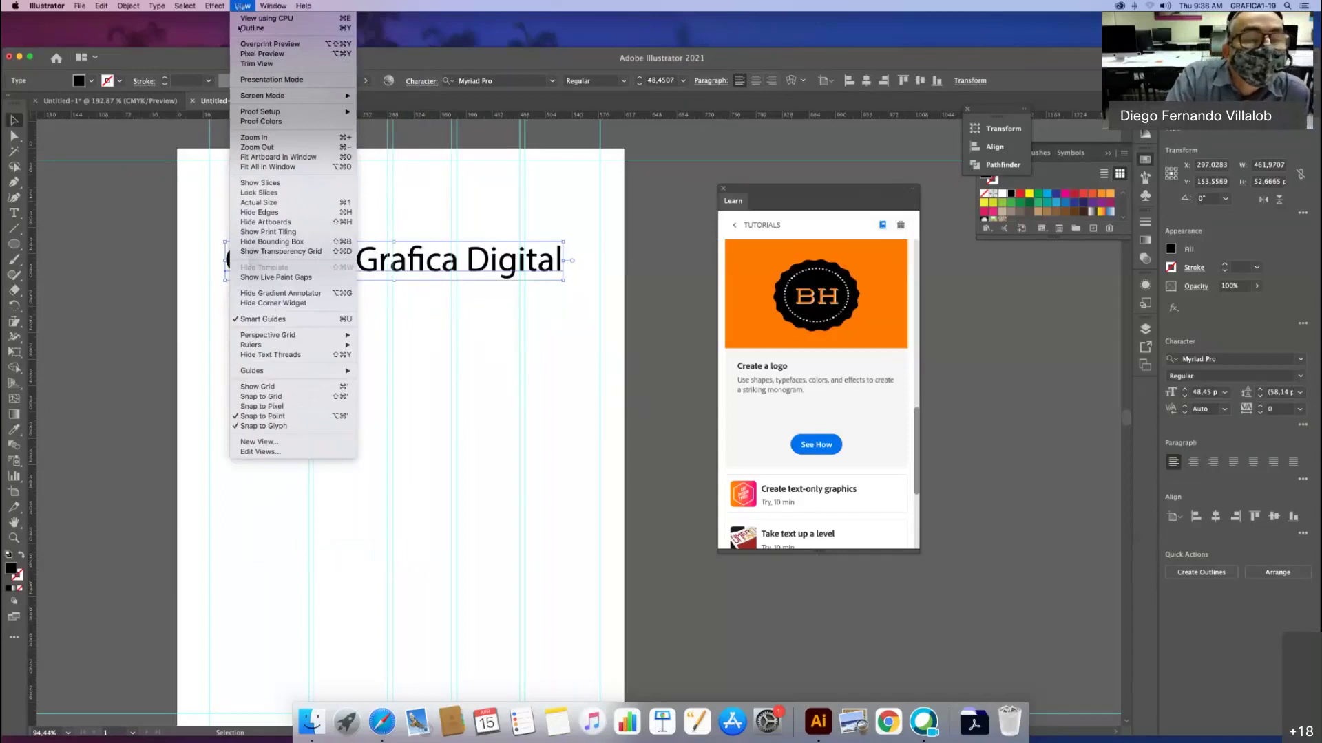
left_click(262, 320)
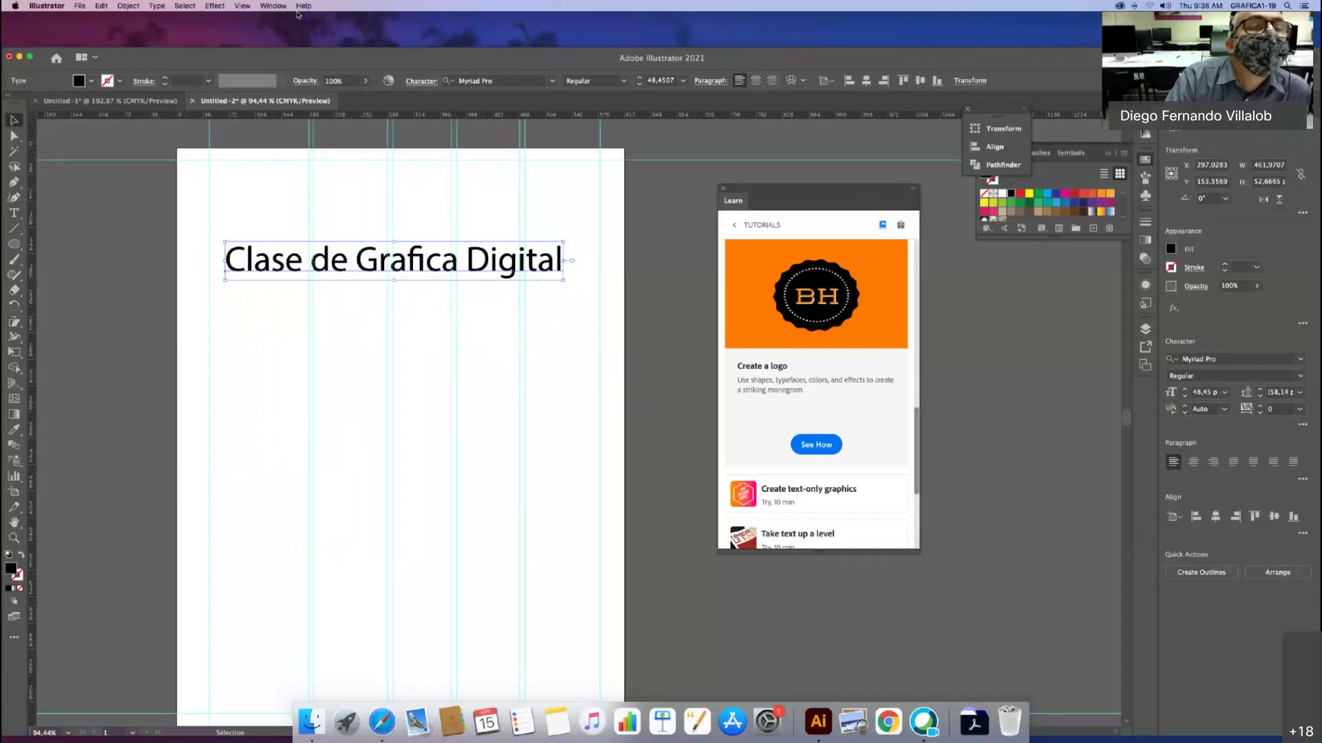
left_click(242, 6)
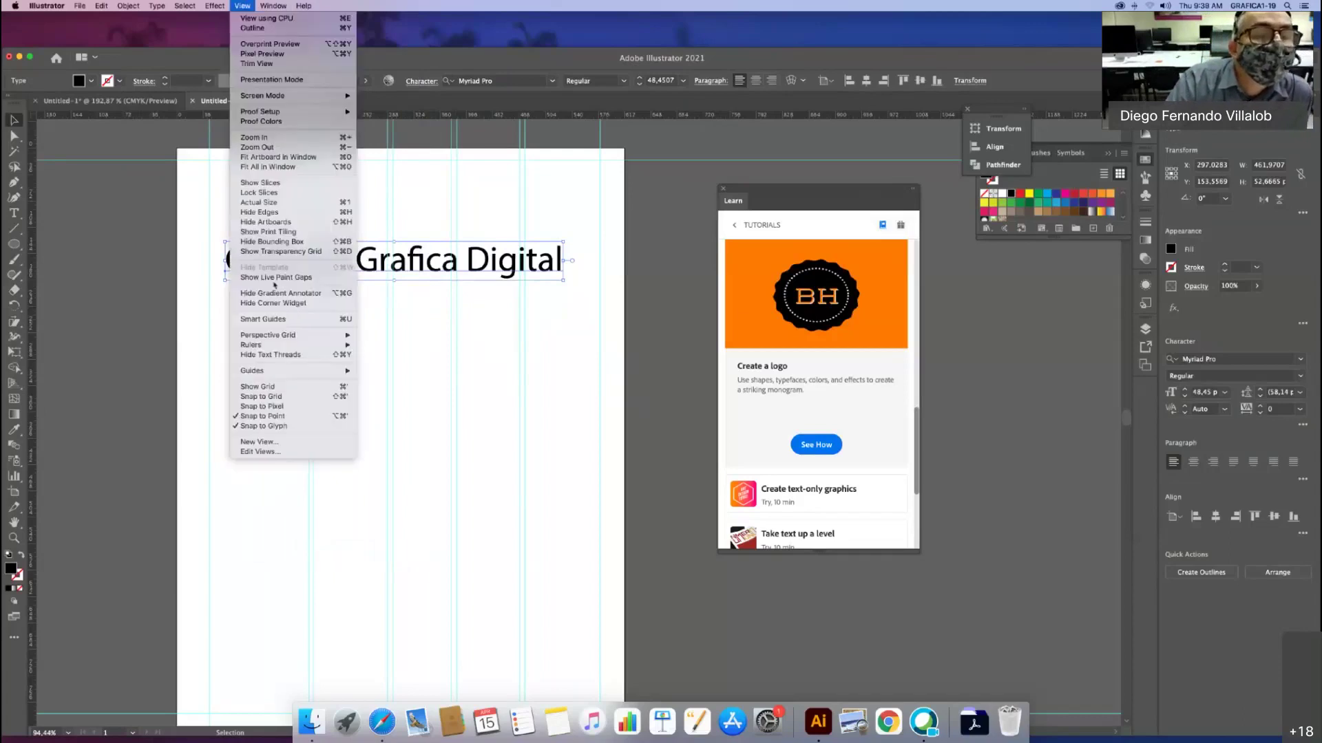
left_click(272, 320)
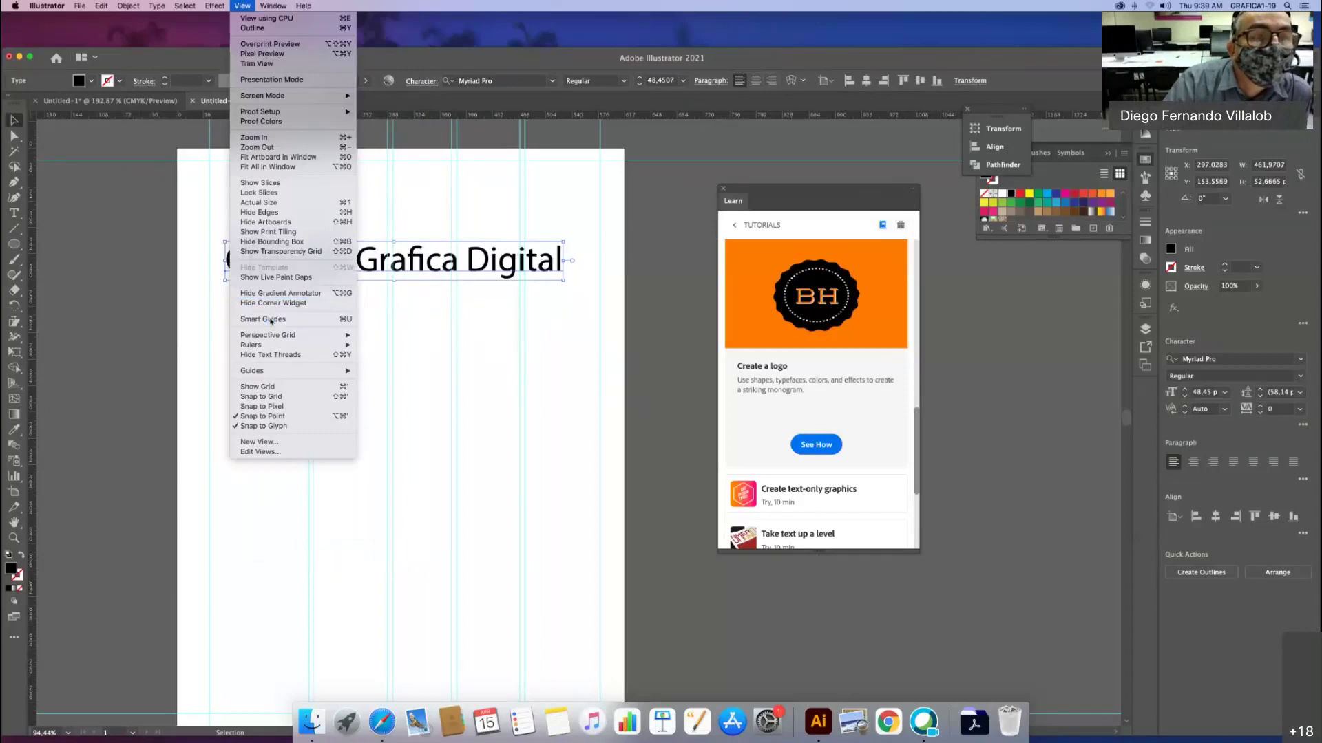
Step: Hide the text threads and show them again
left_click(242, 6)
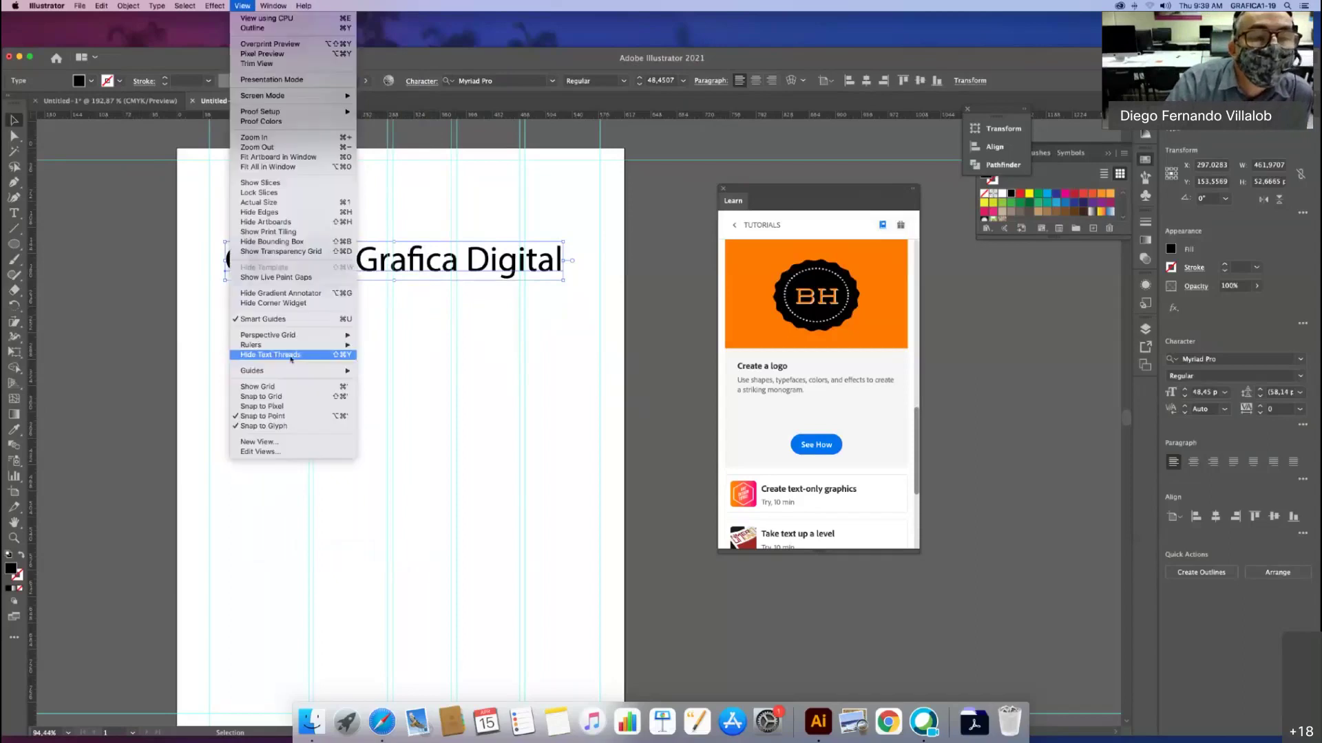
left_click(291, 356)
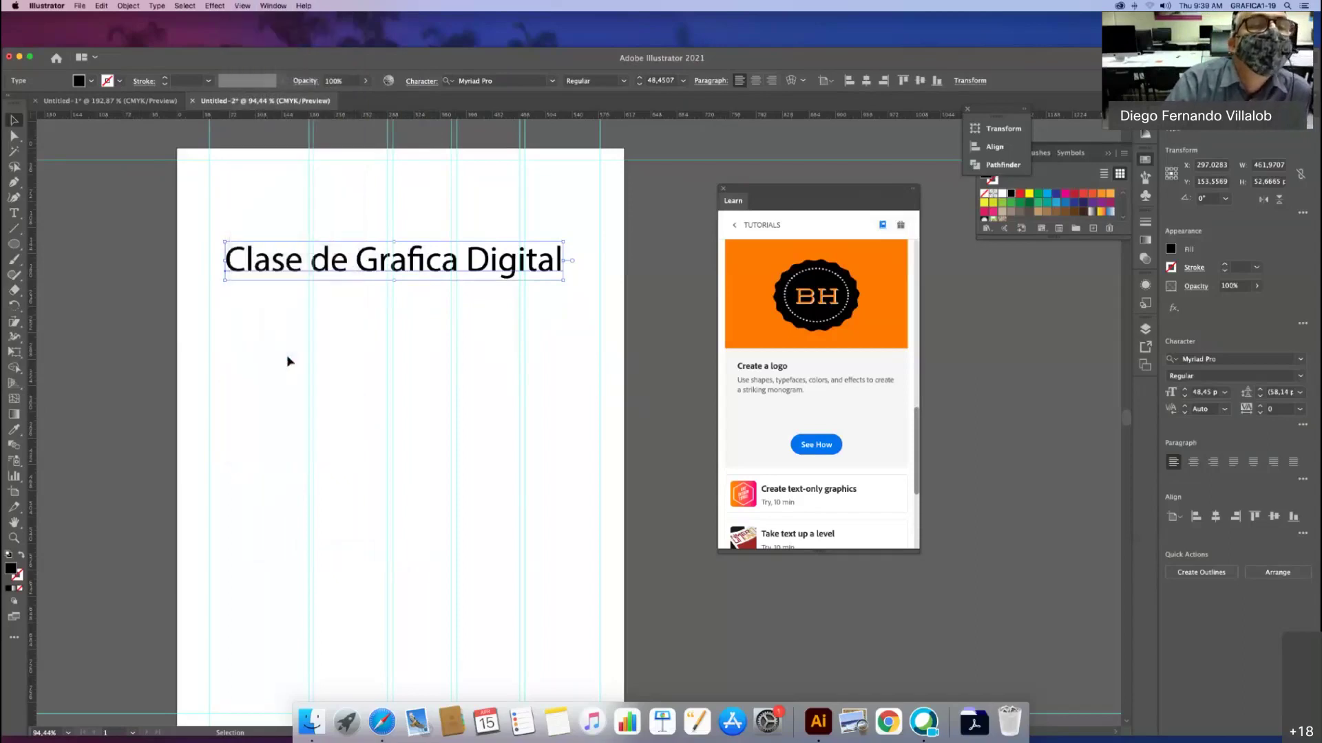
left_click(243, 6)
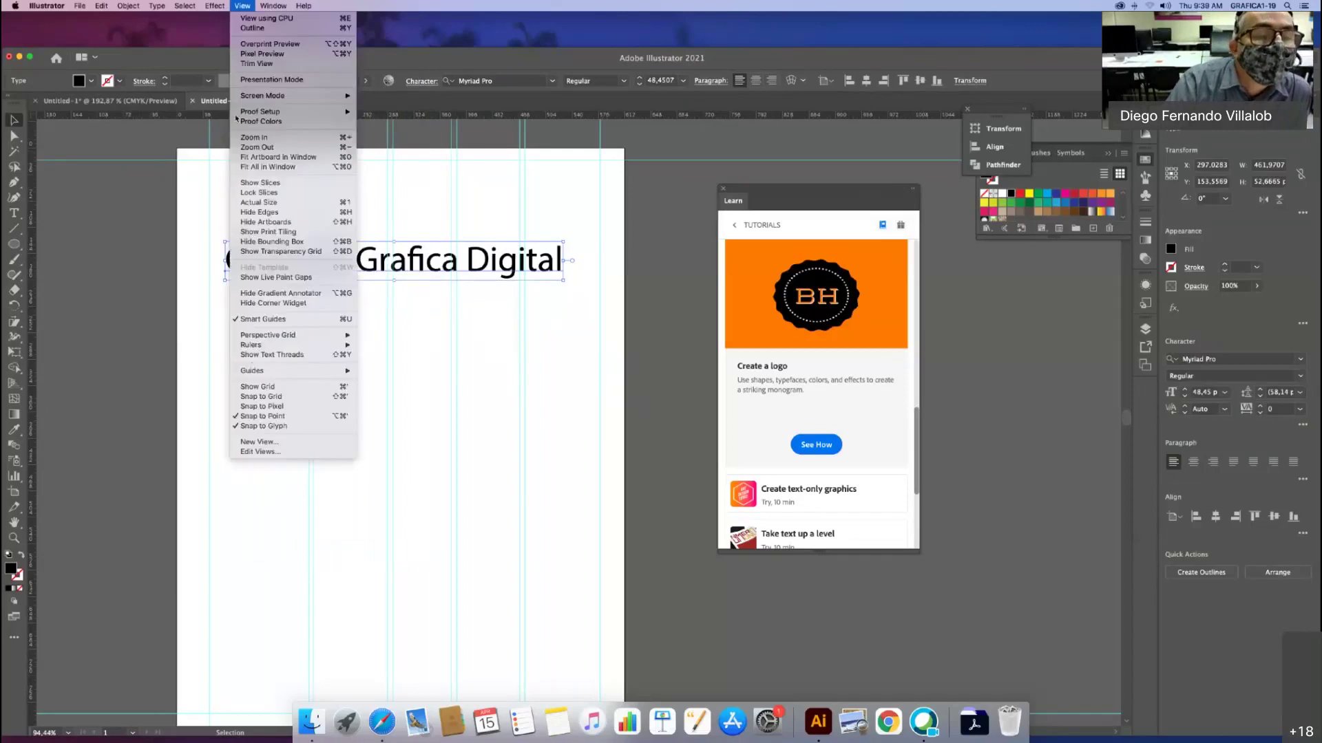
left_click(266, 356)
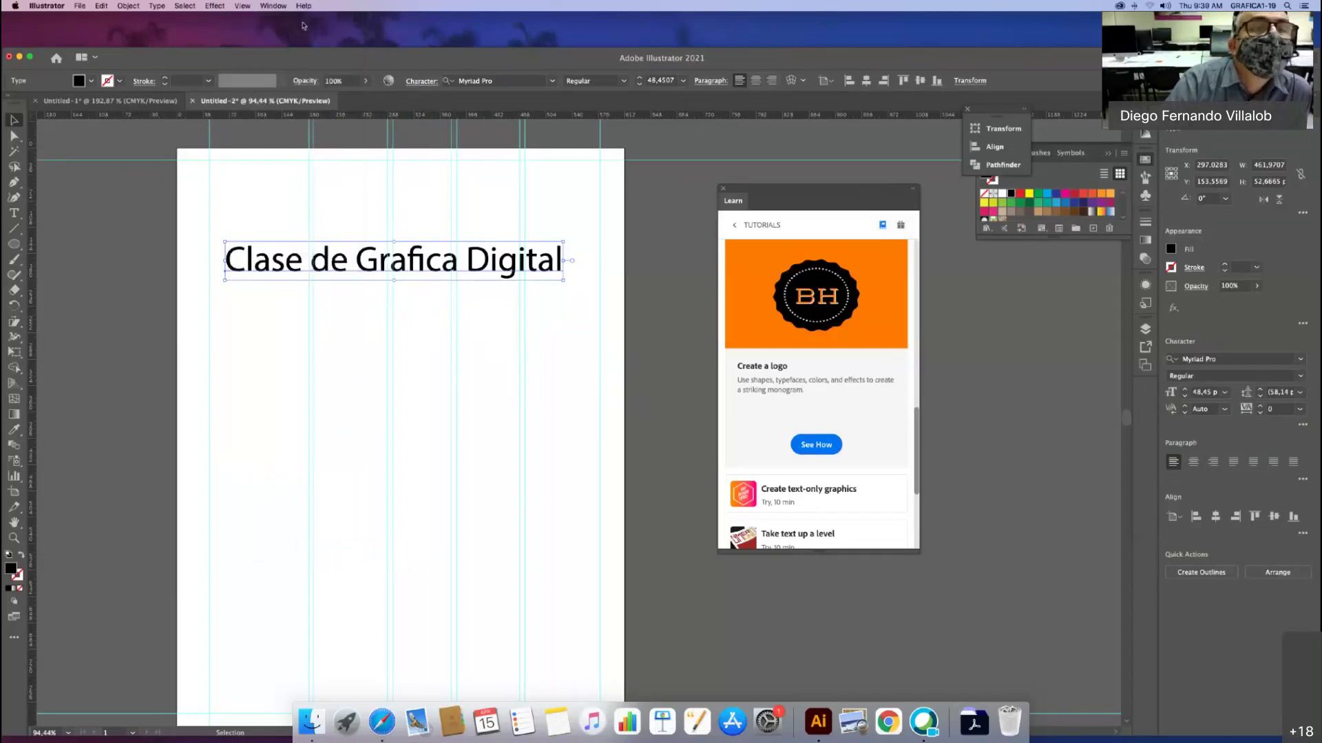
Step: Hide the selected text line and show all hidden objects again
left_click(273, 7)
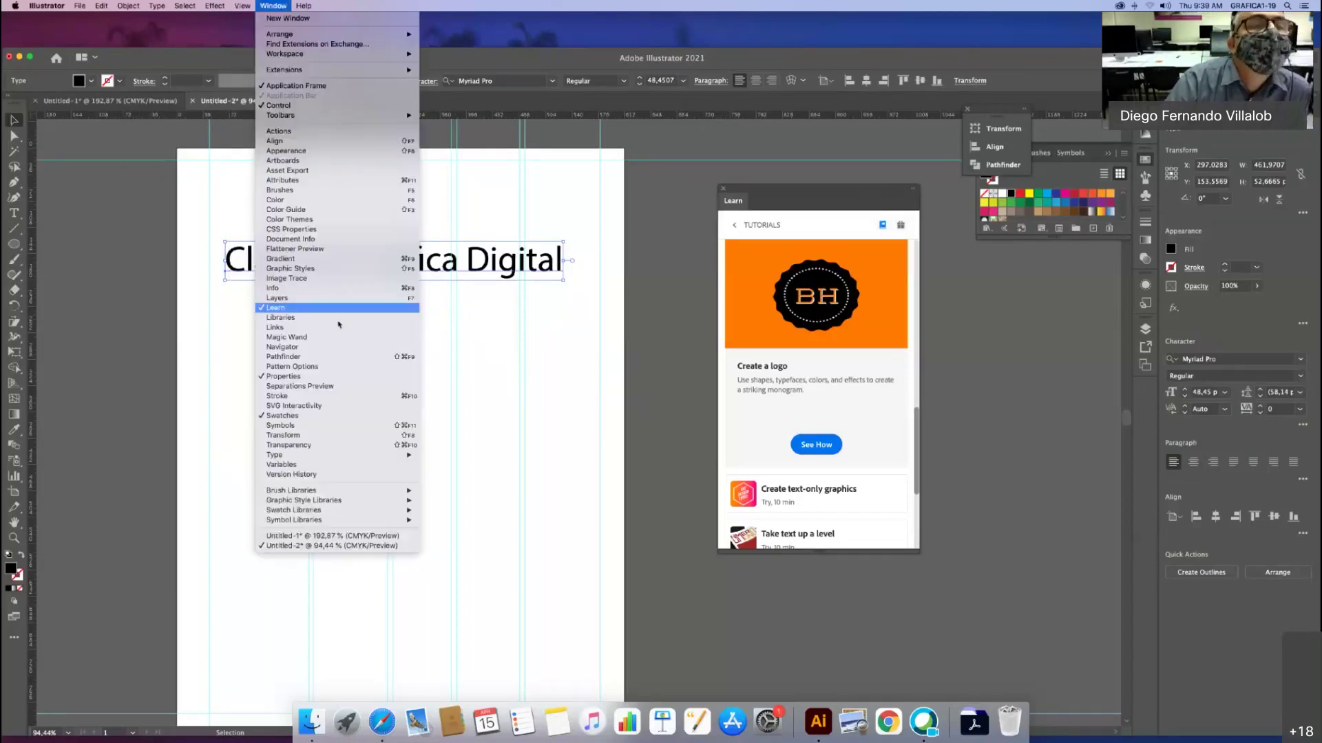
mouse_move(214, 6)
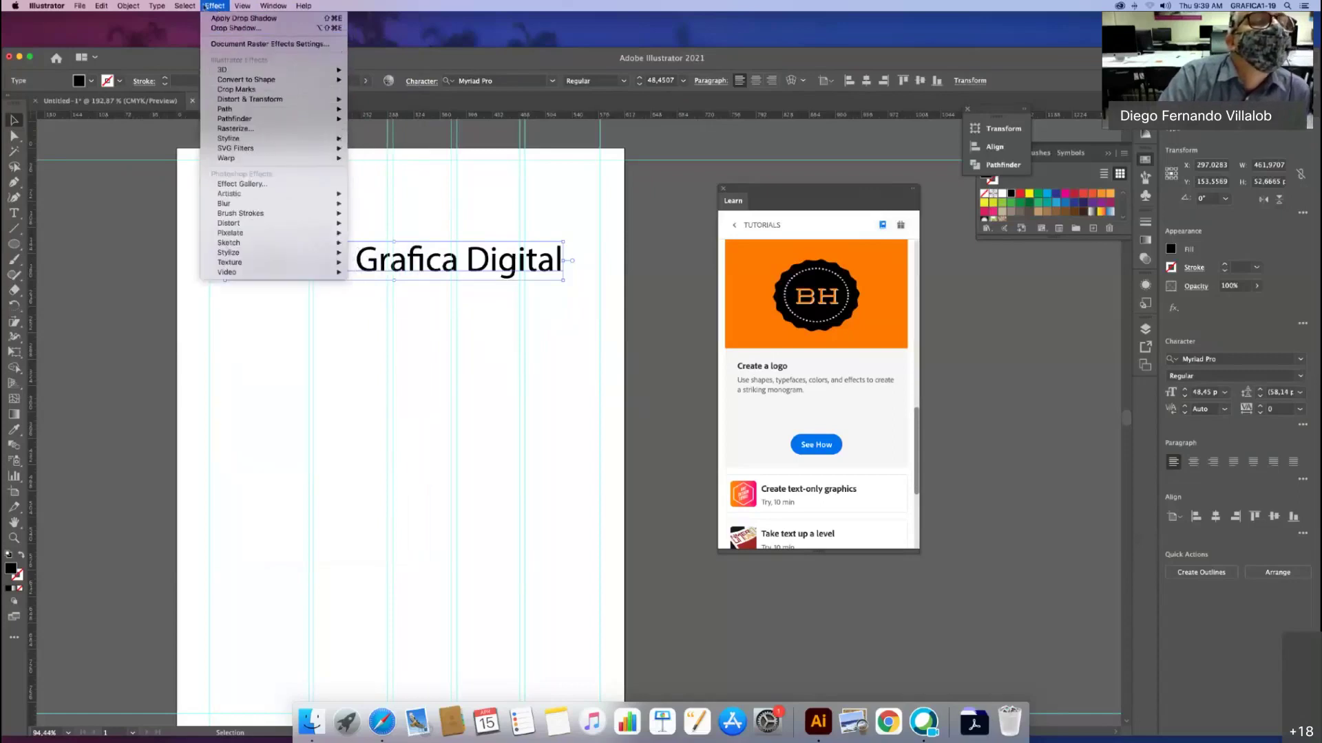
mouse_move(133, 9)
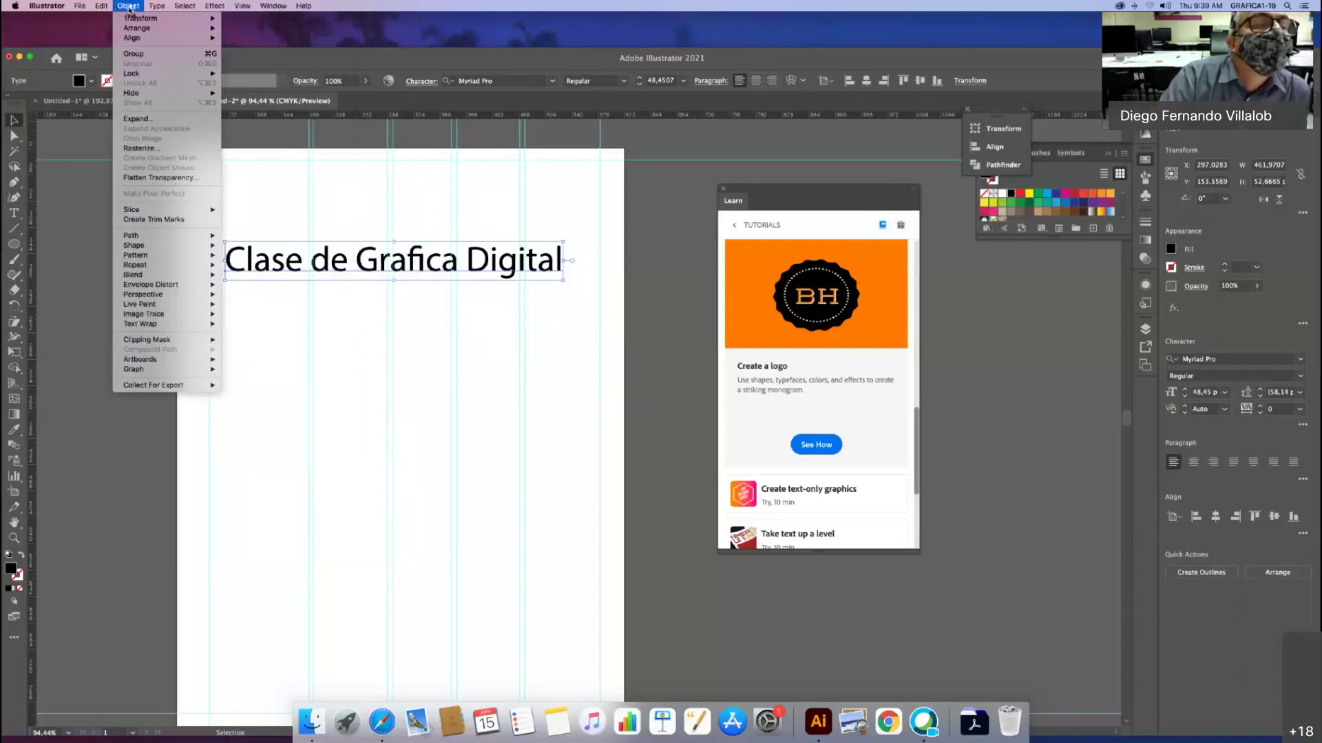
mouse_move(173, 94)
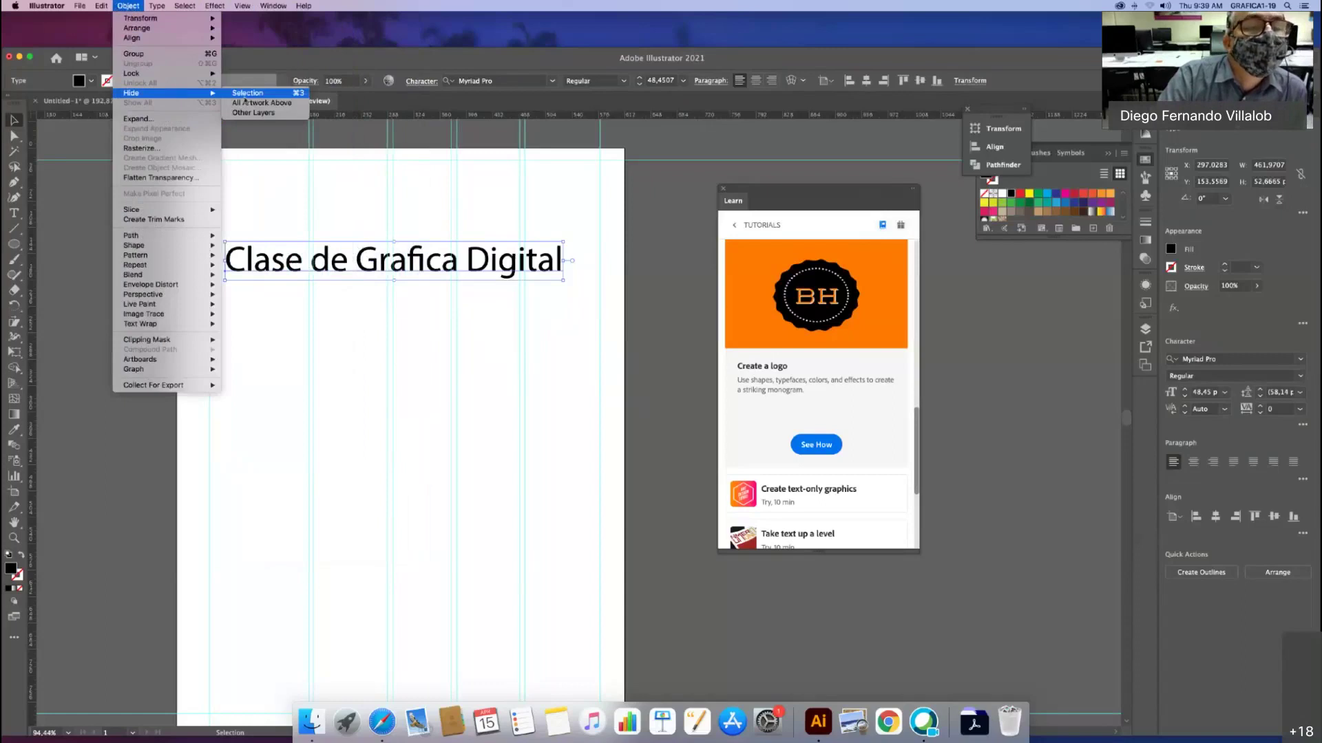
left_click(246, 96)
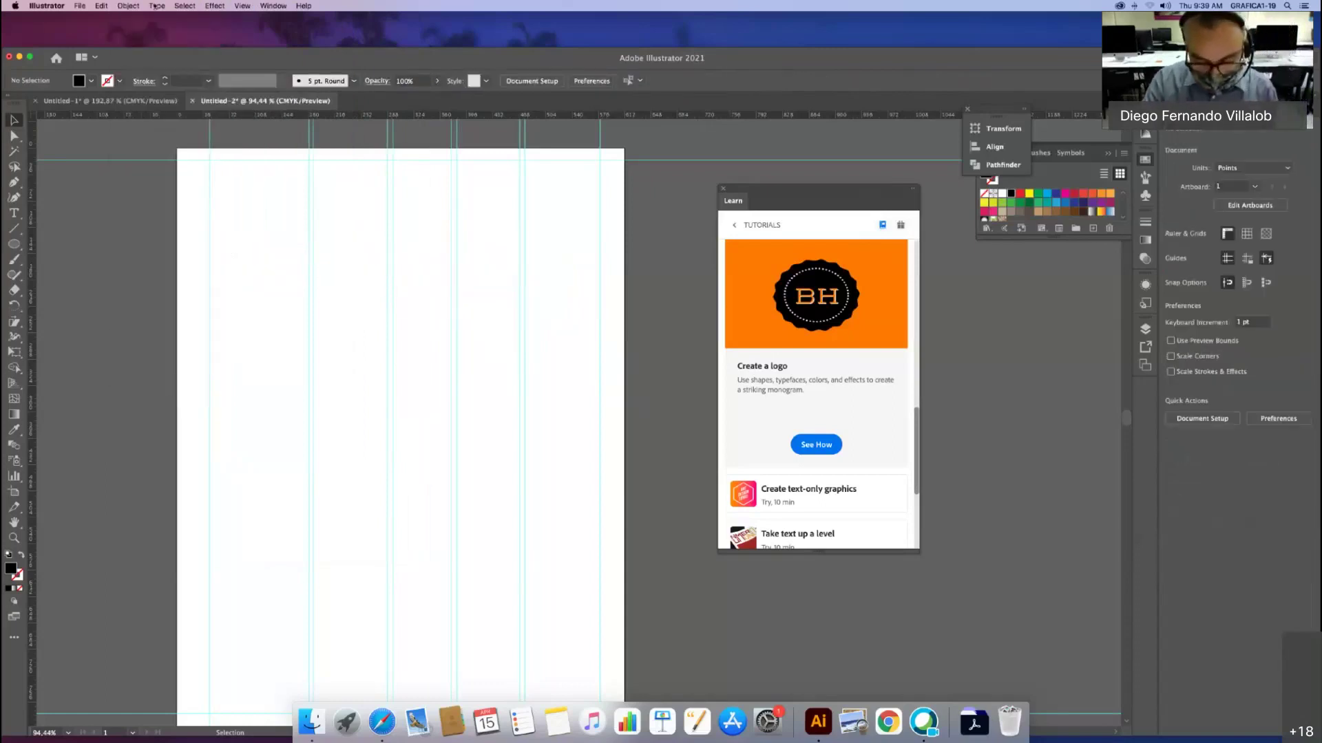
key("alt+super+3")
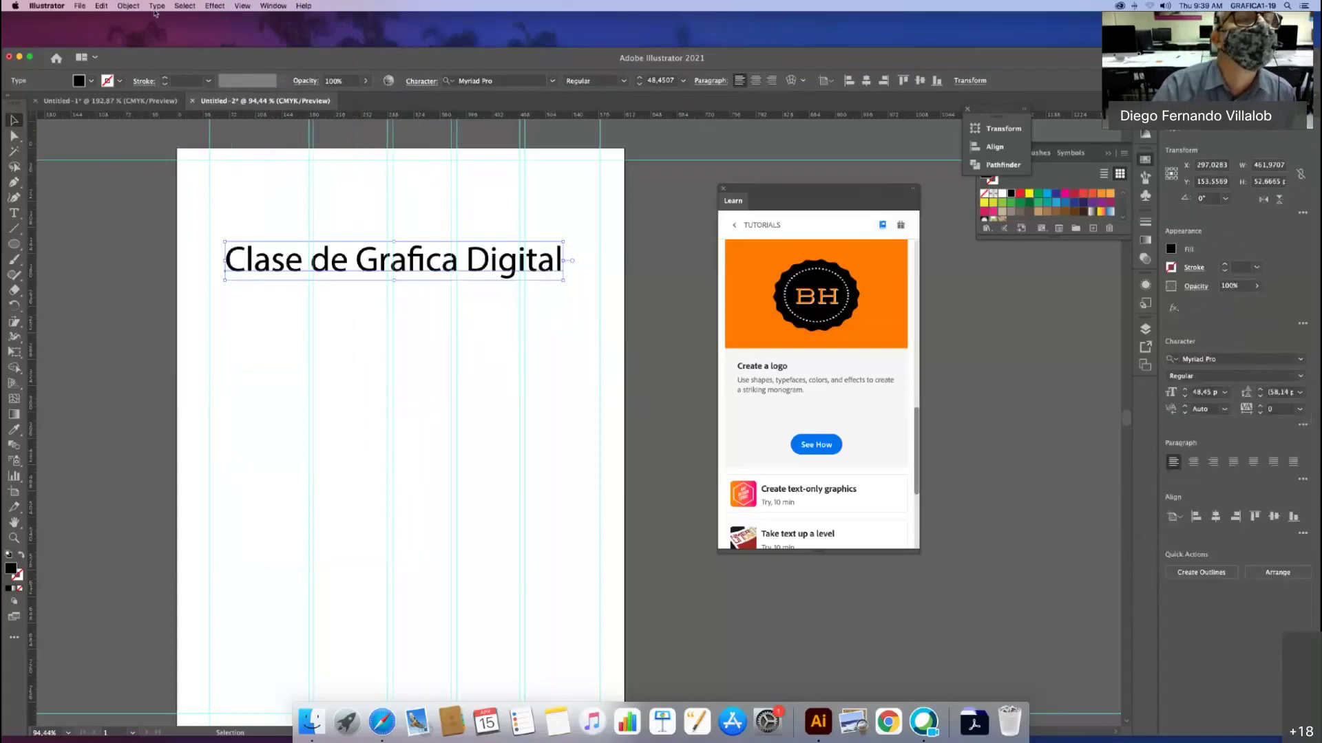
Step: Try hiding all artwork above the text line, undo the recent changes, and redo the text's typing and scaling
left_click(128, 6)
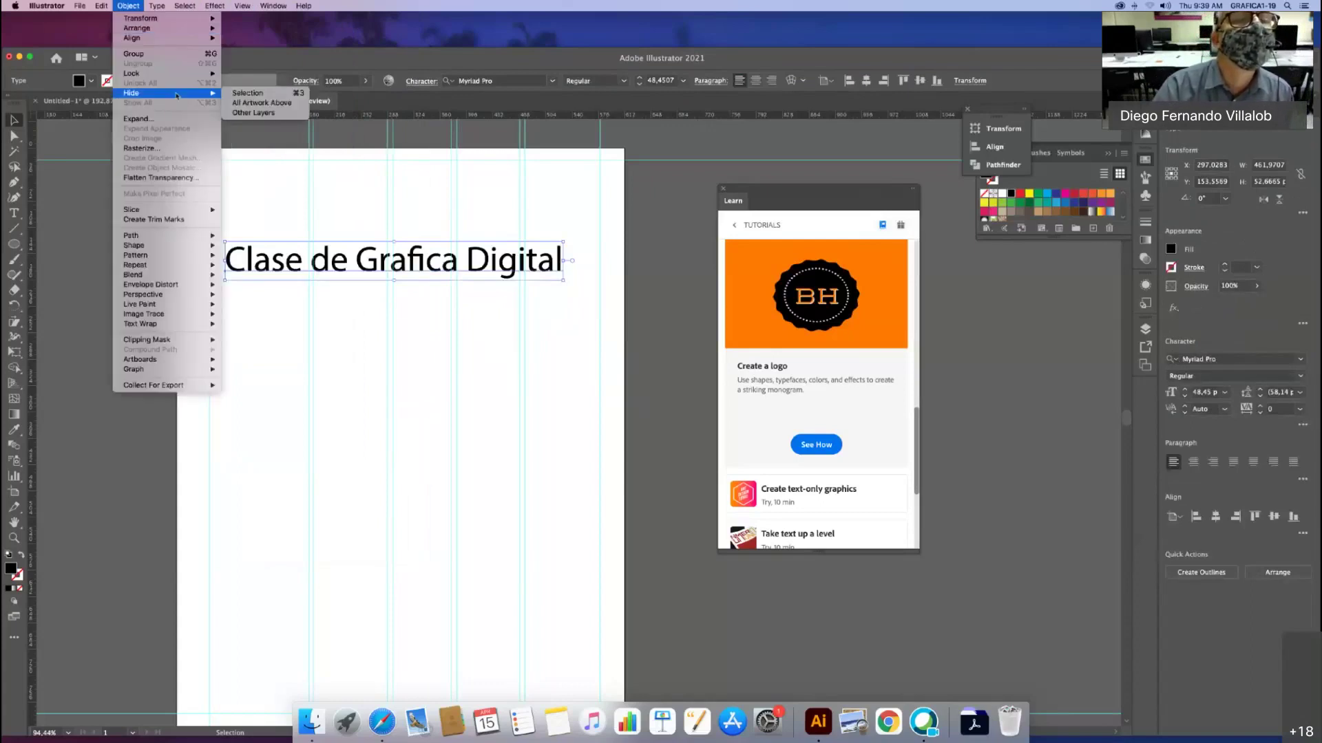
left_click(262, 104)
key("super+z")
key("super+z")
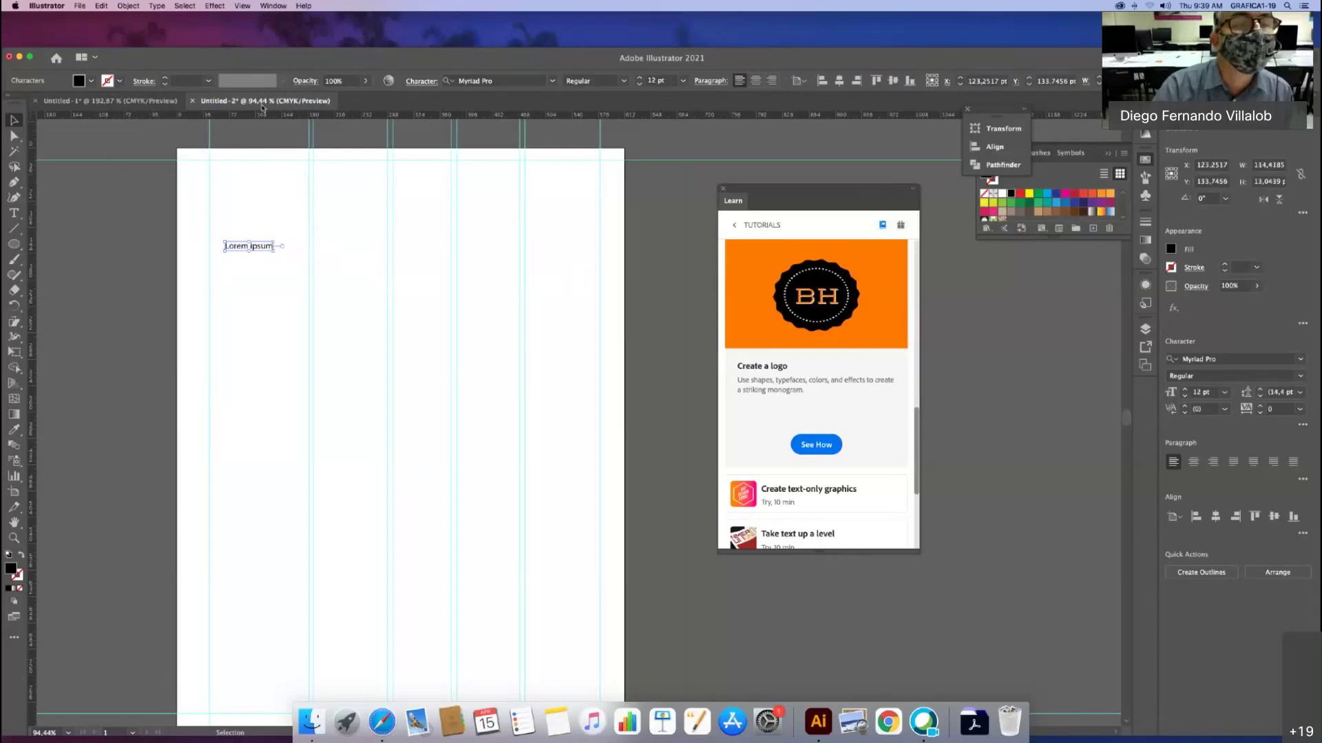
left_click(103, 6)
left_click(117, 28)
left_click(101, 5)
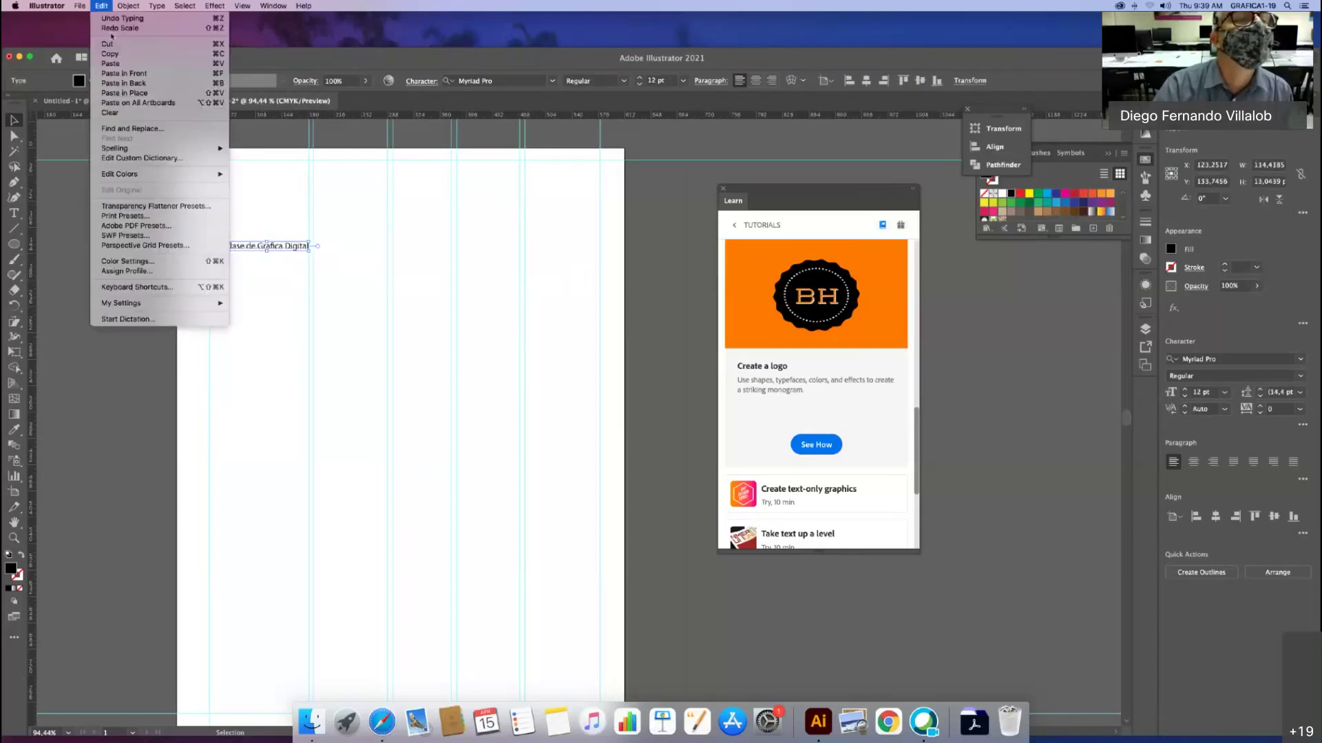
left_click(113, 28)
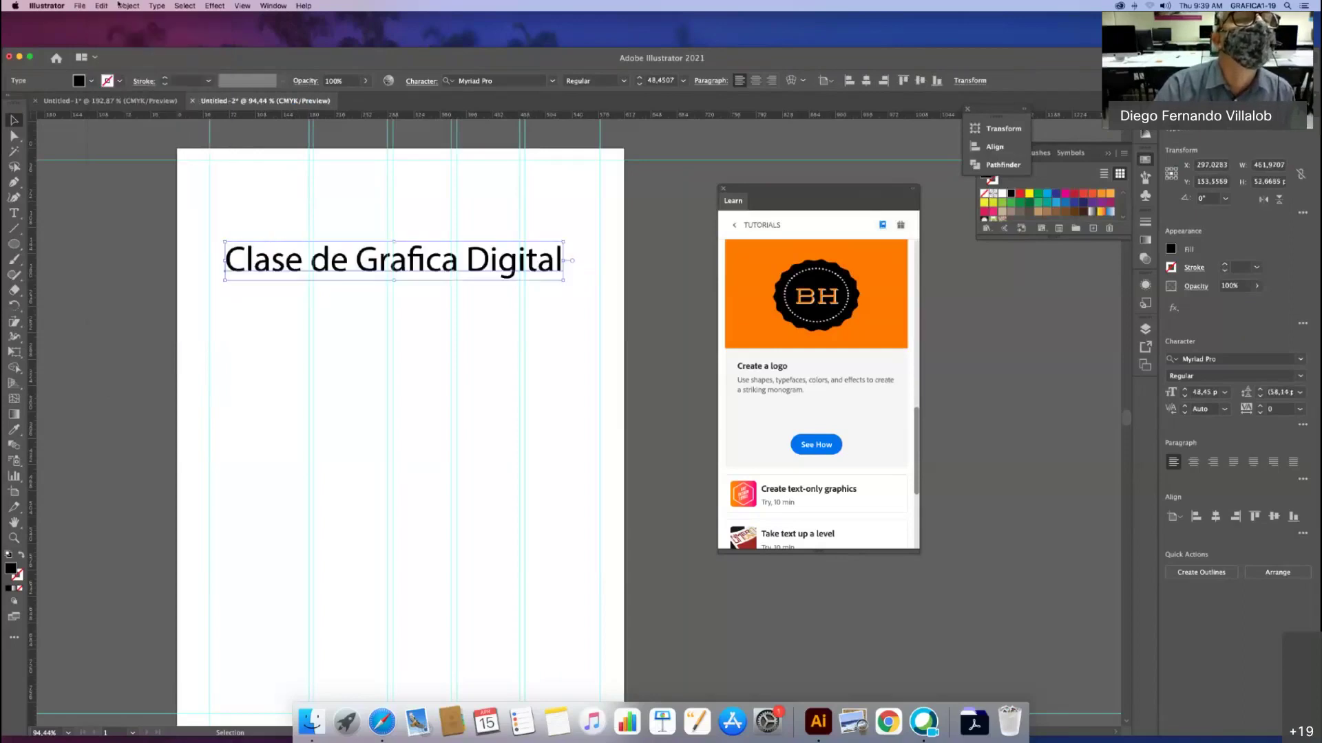
left_click(128, 6)
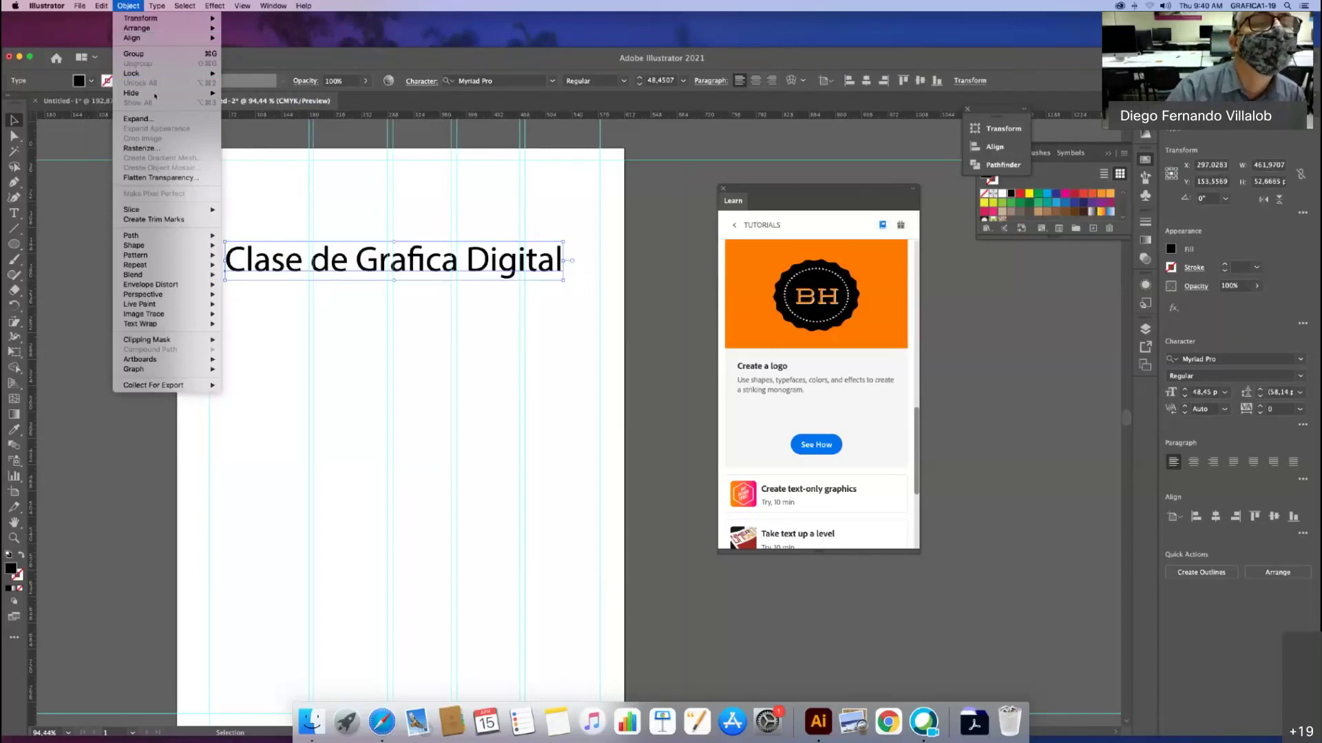
mouse_move(145, 93)
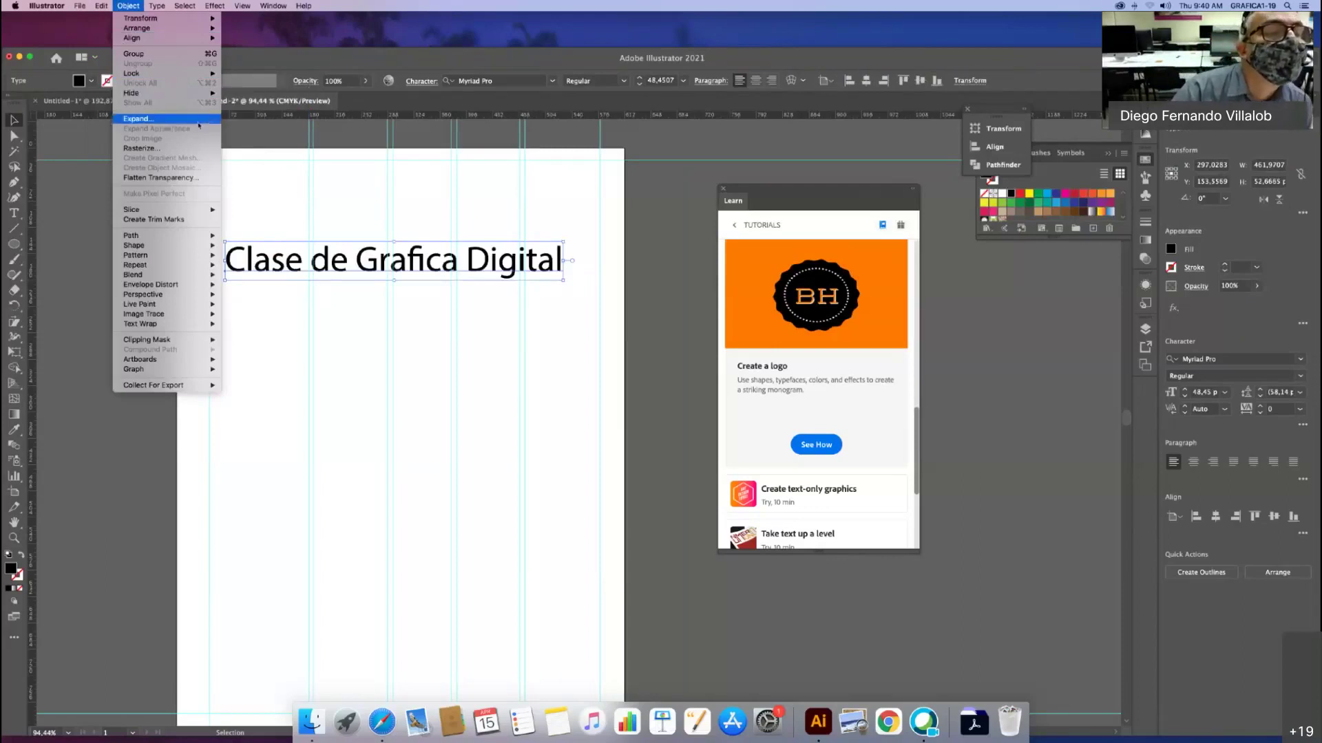
mouse_move(191, 212)
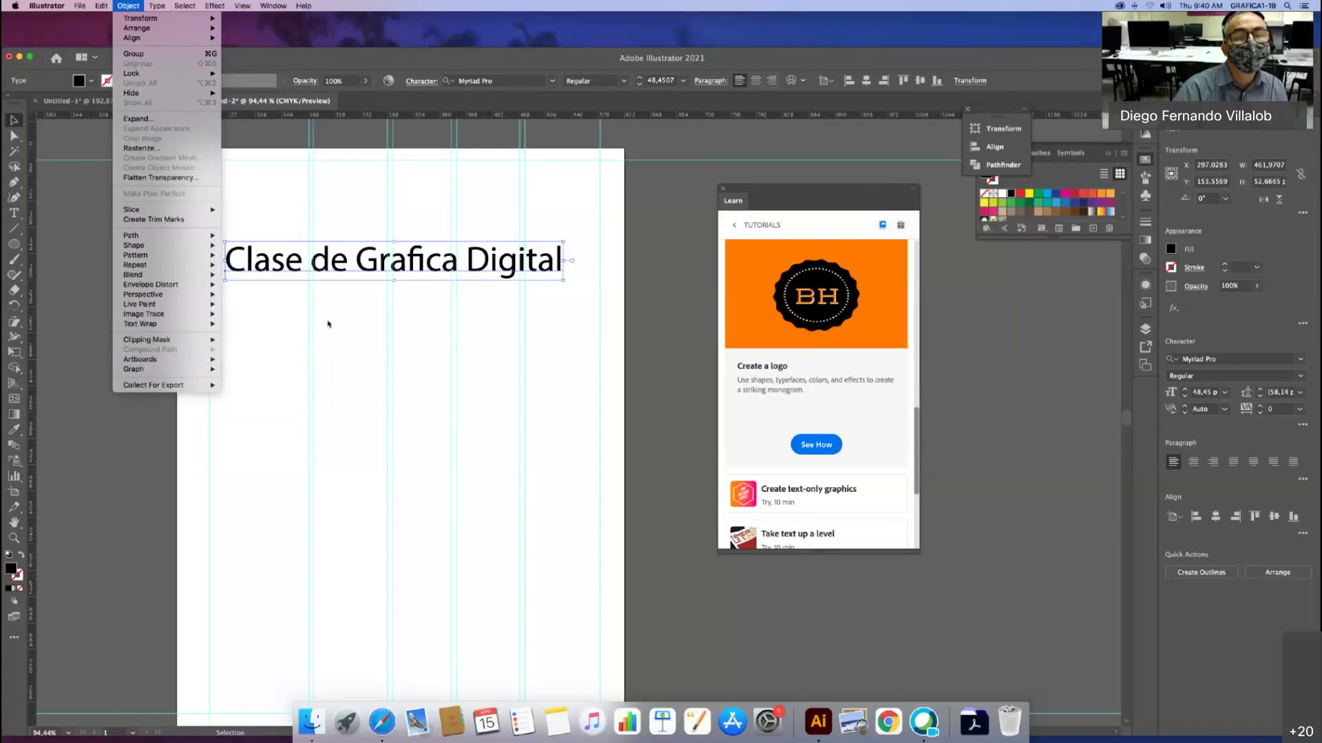
Step: Switch Scale Corners on and off again, and set the text line's transform reference point to the bottom centre
left_click(356, 339)
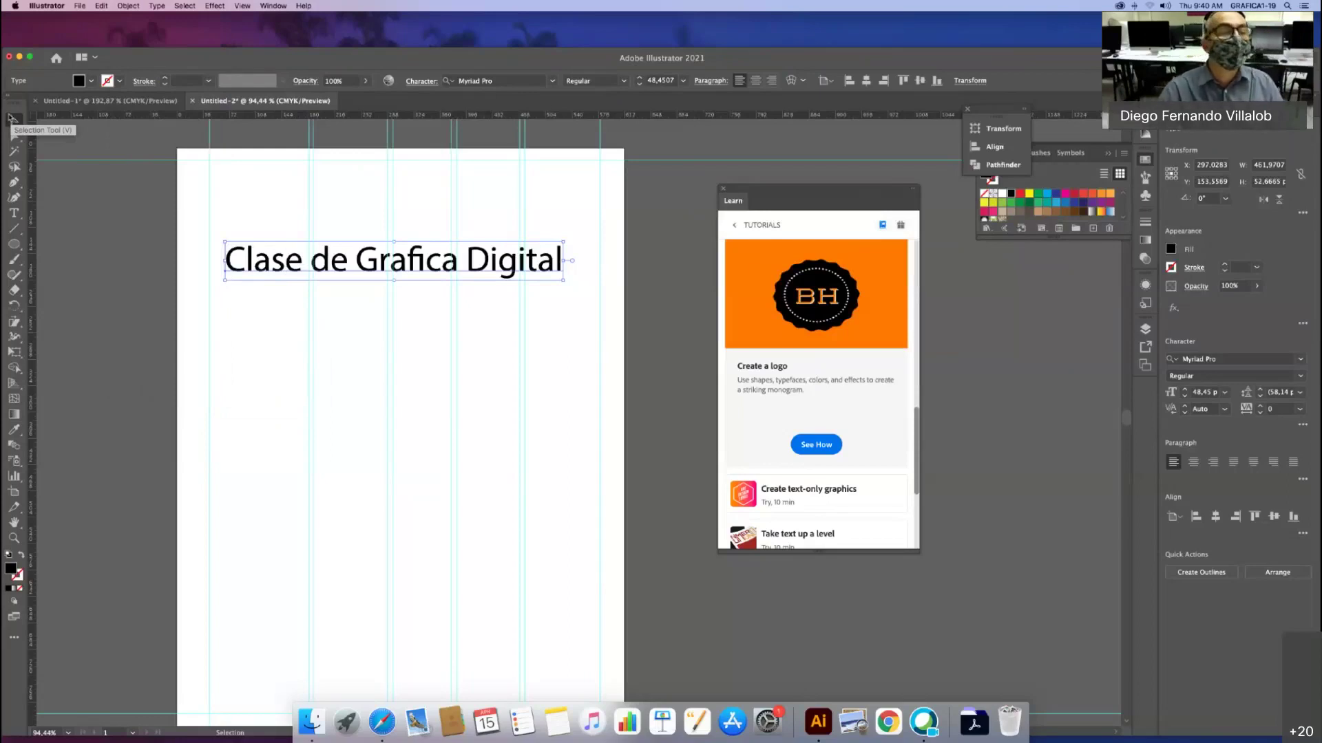
left_click(970, 81)
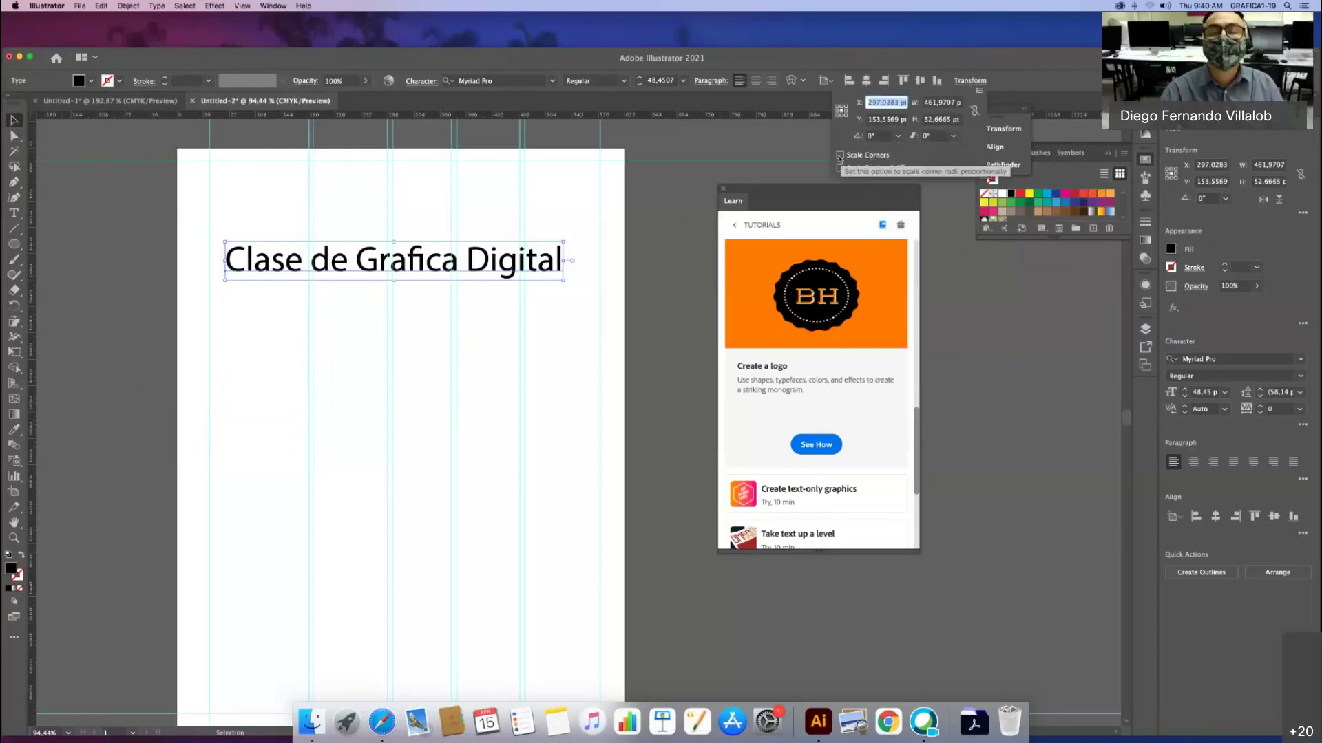
left_click(840, 156)
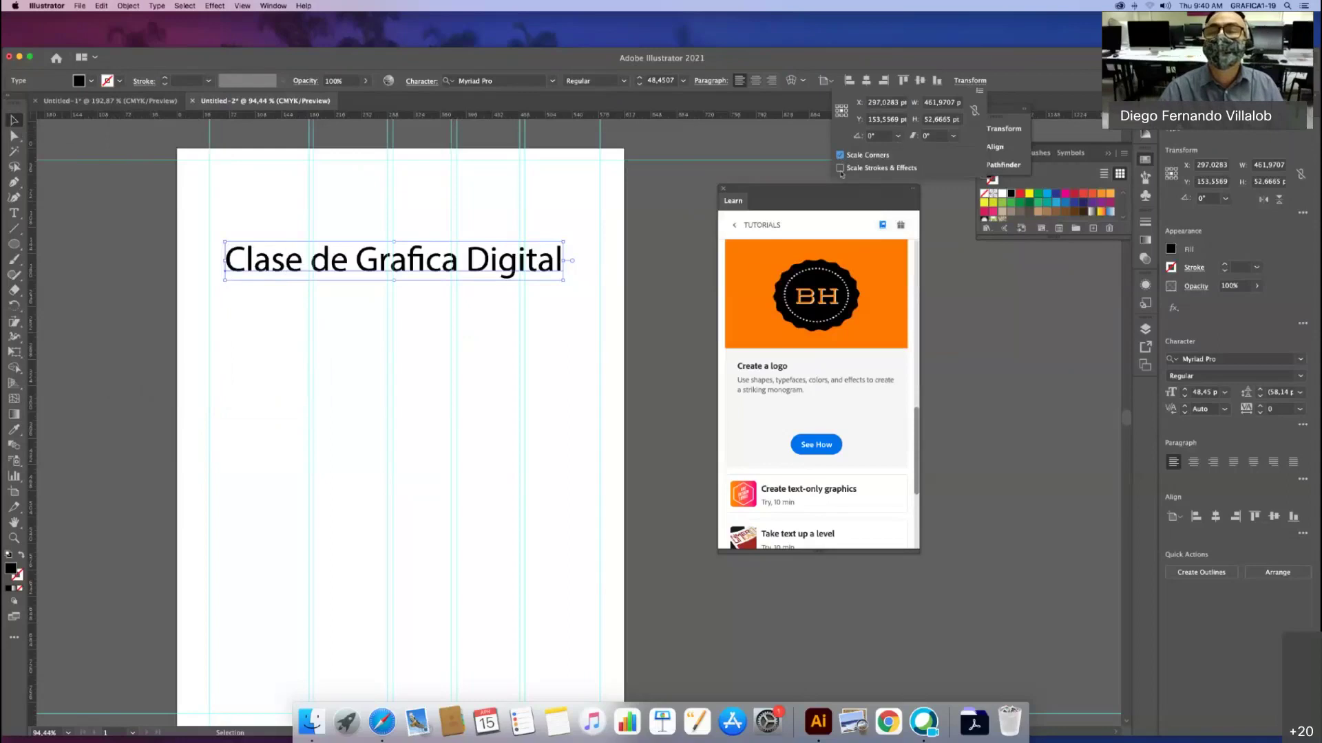
left_click(840, 156)
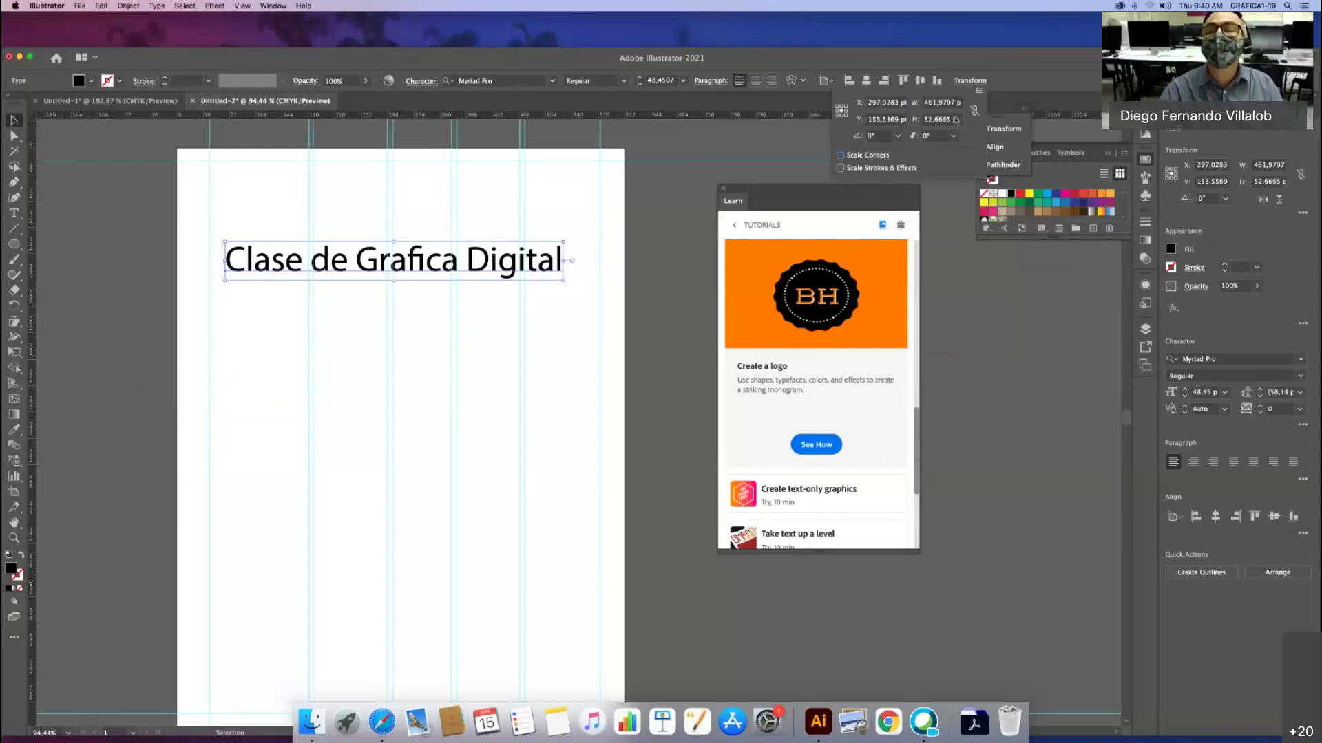
left_click(841, 111)
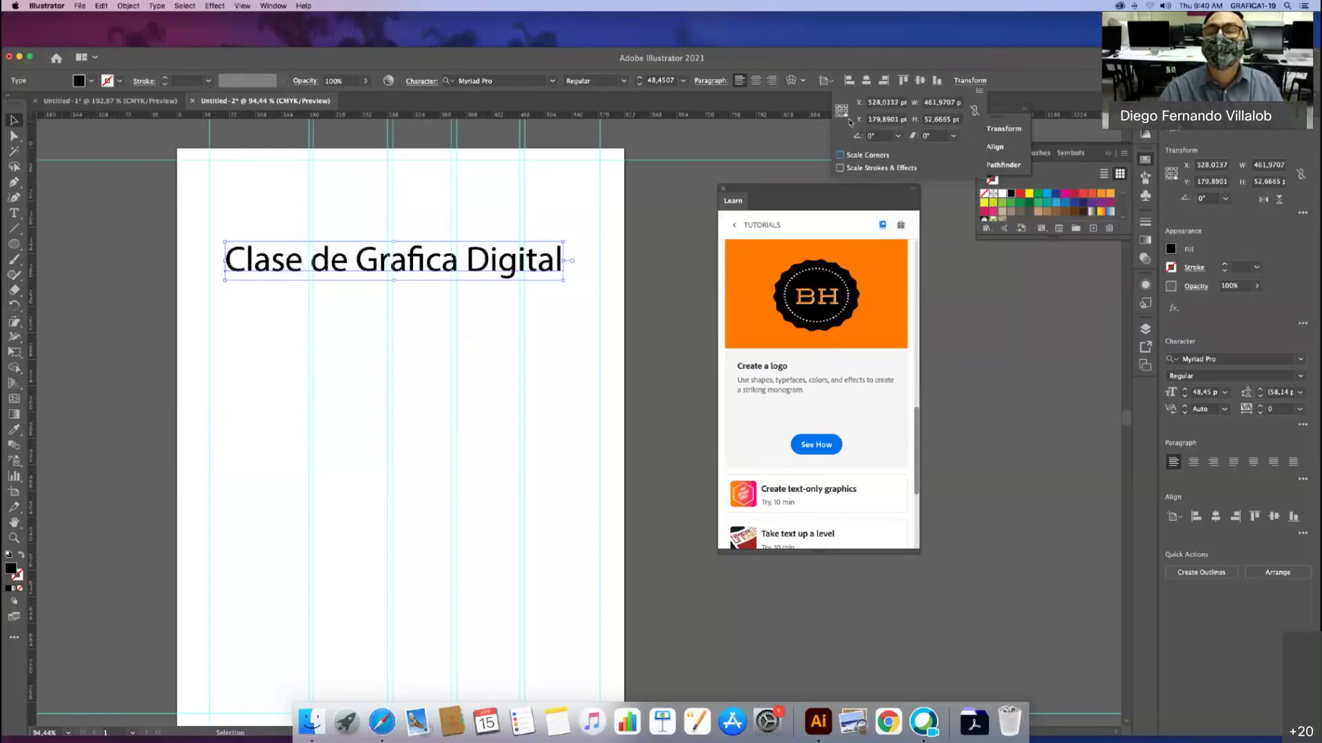
left_click(838, 111)
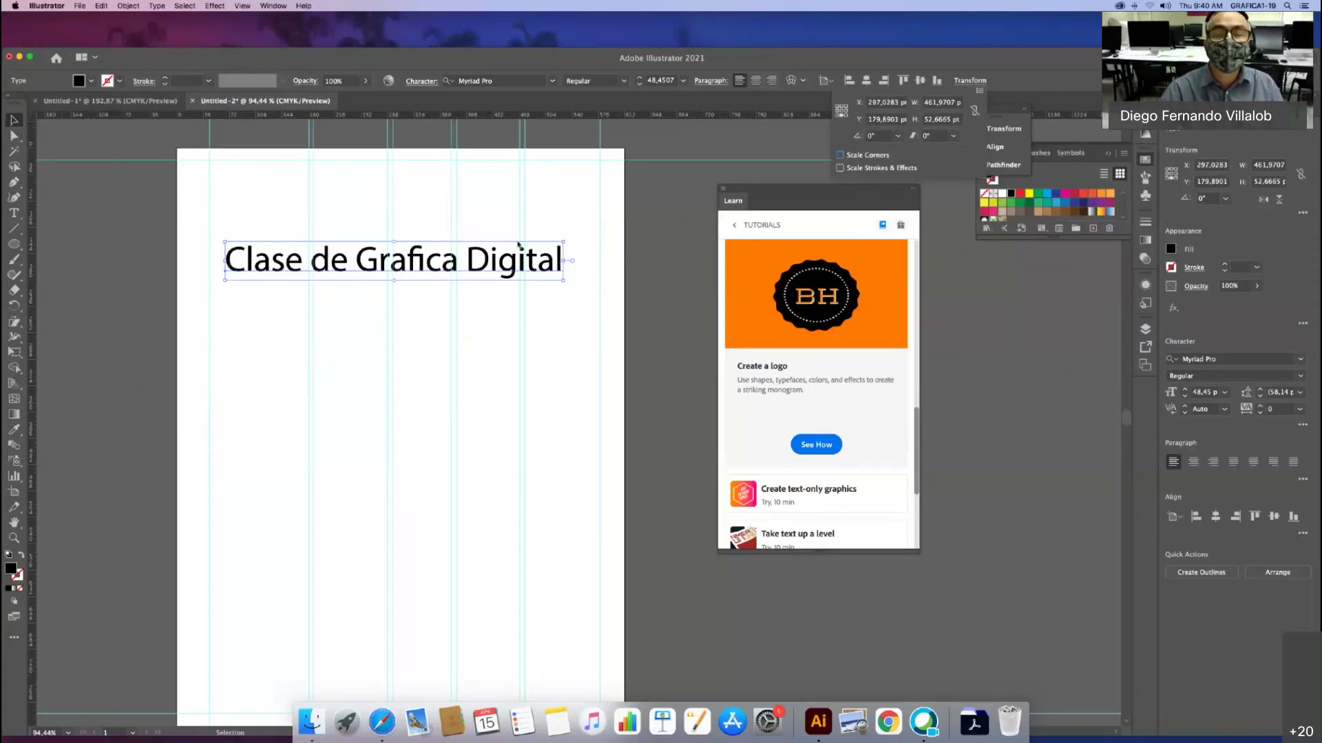
Step: Enlarge the text line to about 490 by 62 pt and move its left edge onto the left margin guide
left_click(566, 243)
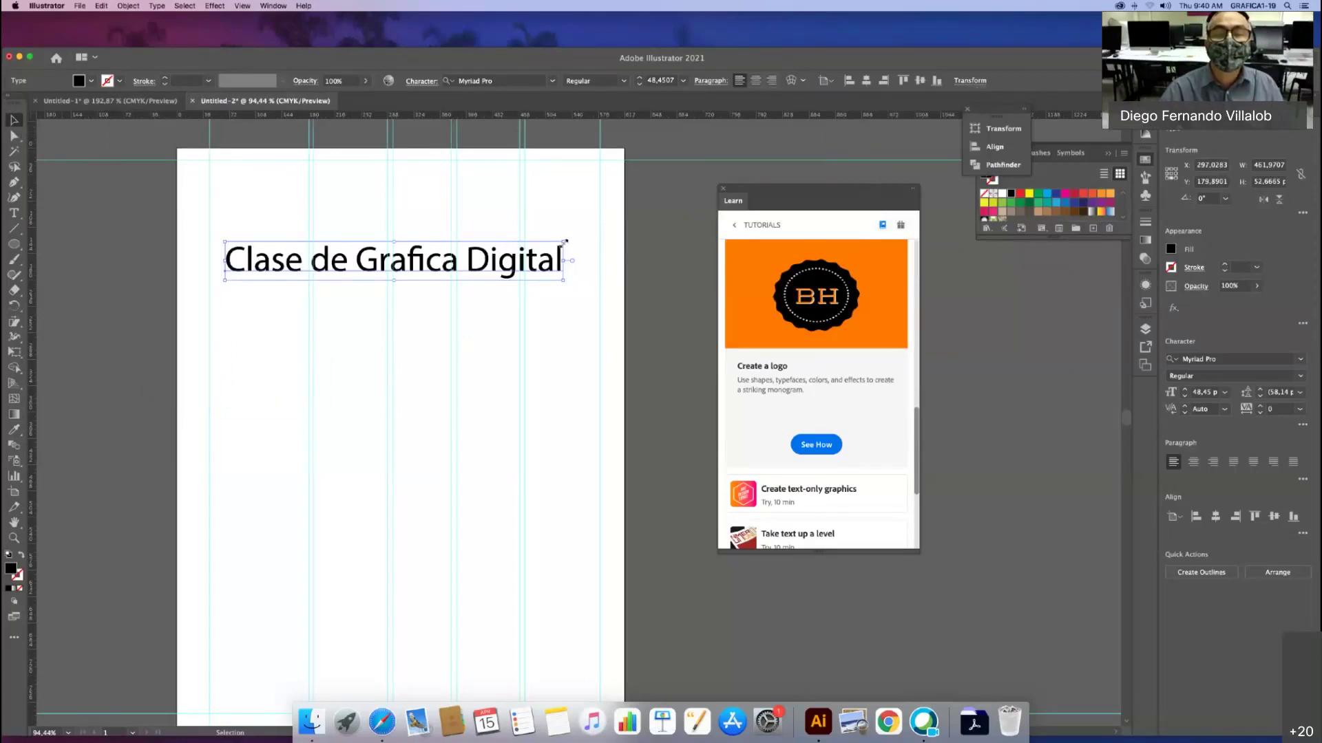
mouse_move(566, 242)
left_mouse_down()
mouse_move(581, 219)
mouse_move(563, 237)
mouse_move(576, 252)
left_mouse_up()
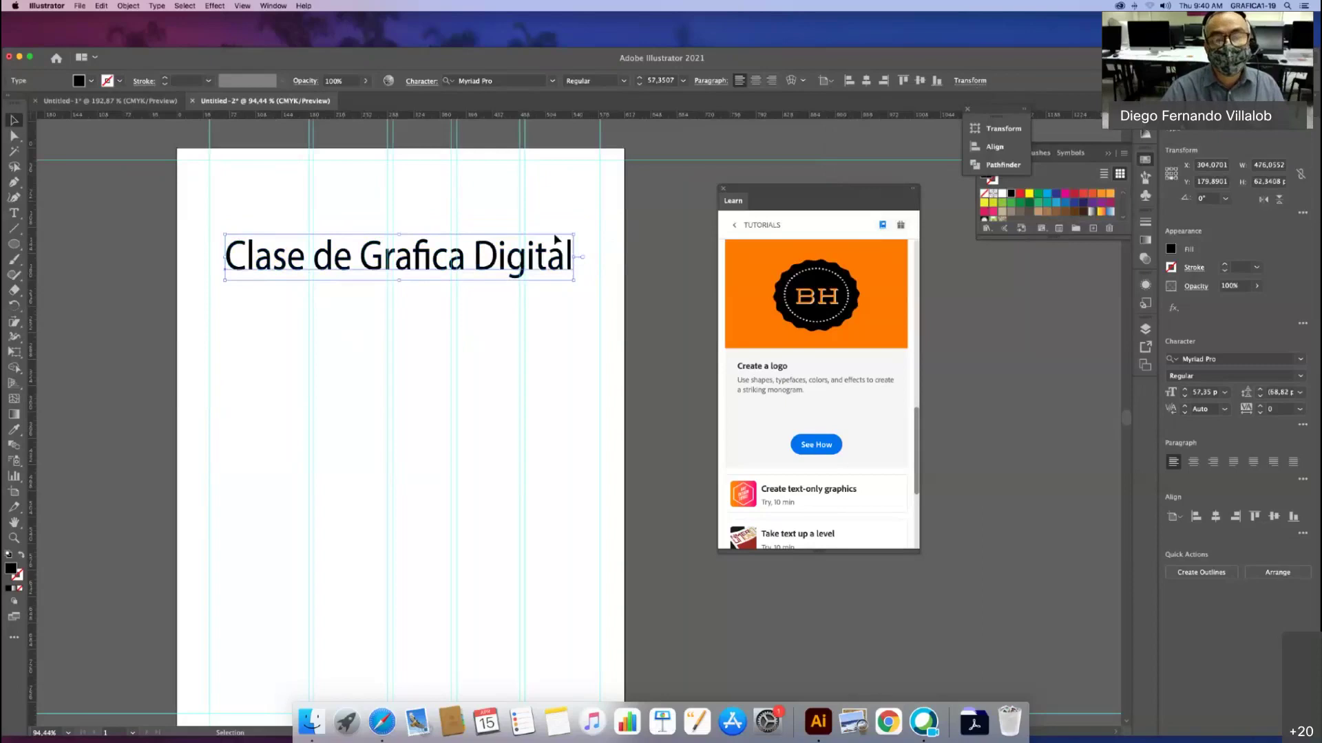
mouse_move(575, 254)
left_mouse_down()
mouse_move(606, 257)
mouse_move(555, 256)
mouse_move(584, 256)
left_mouse_up()
mouse_move(283, 286)
left_mouse_down()
mouse_move(252, 276)
mouse_move(265, 283)
left_mouse_up()
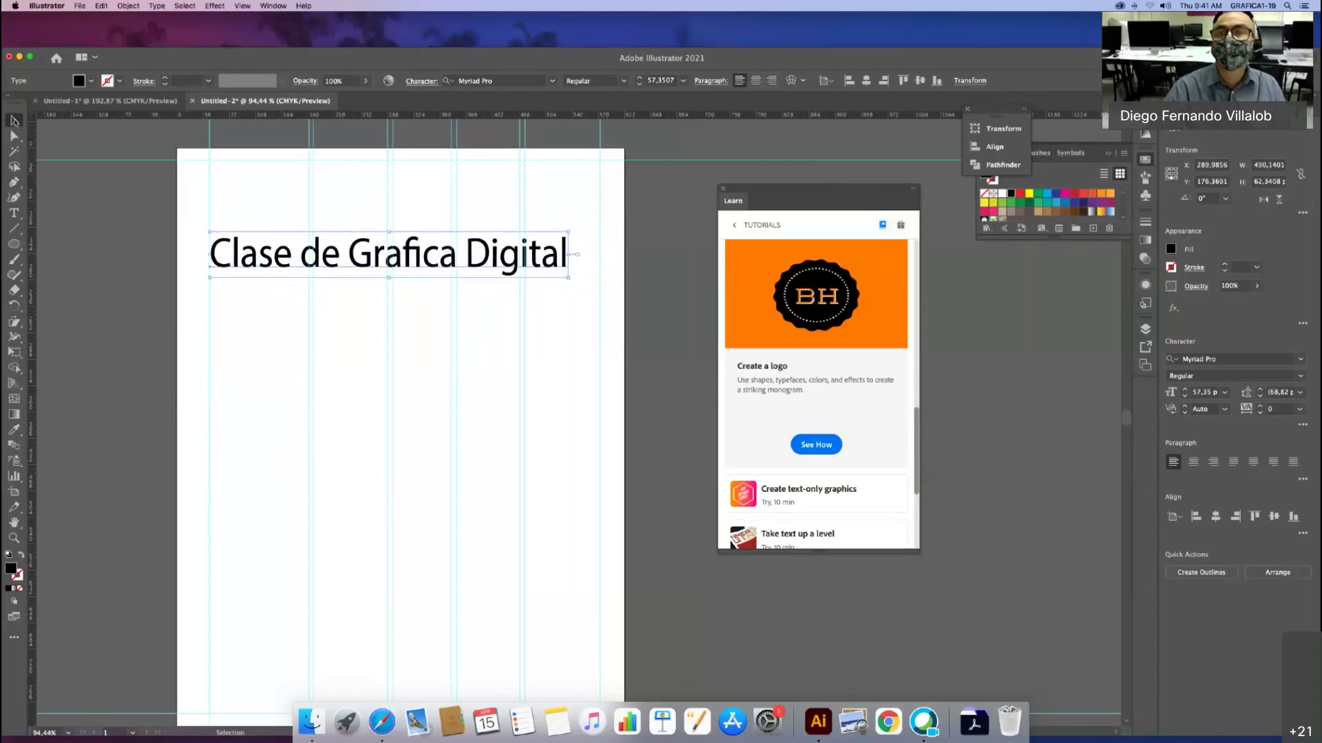
Step: Review the additional Transform options and stretch the text line vertically to a height of about 66 pt
left_click(969, 81)
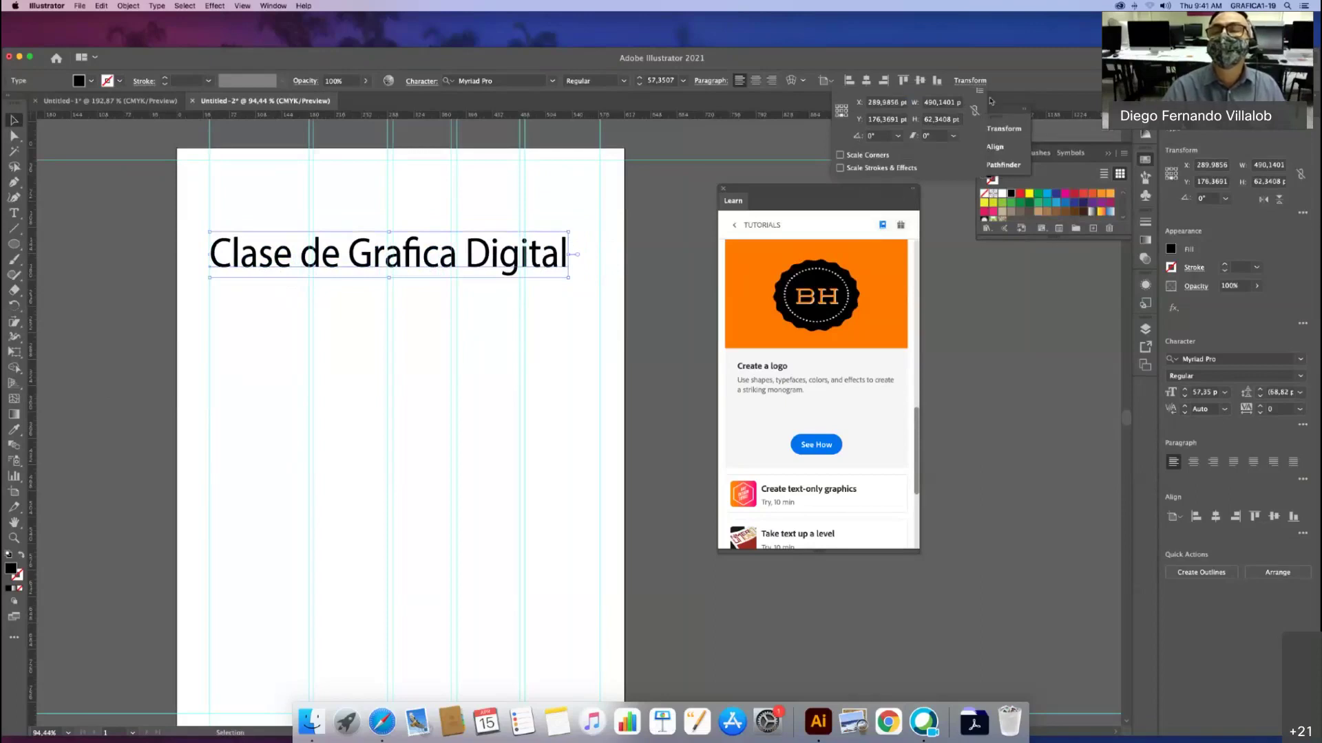
left_click(980, 92)
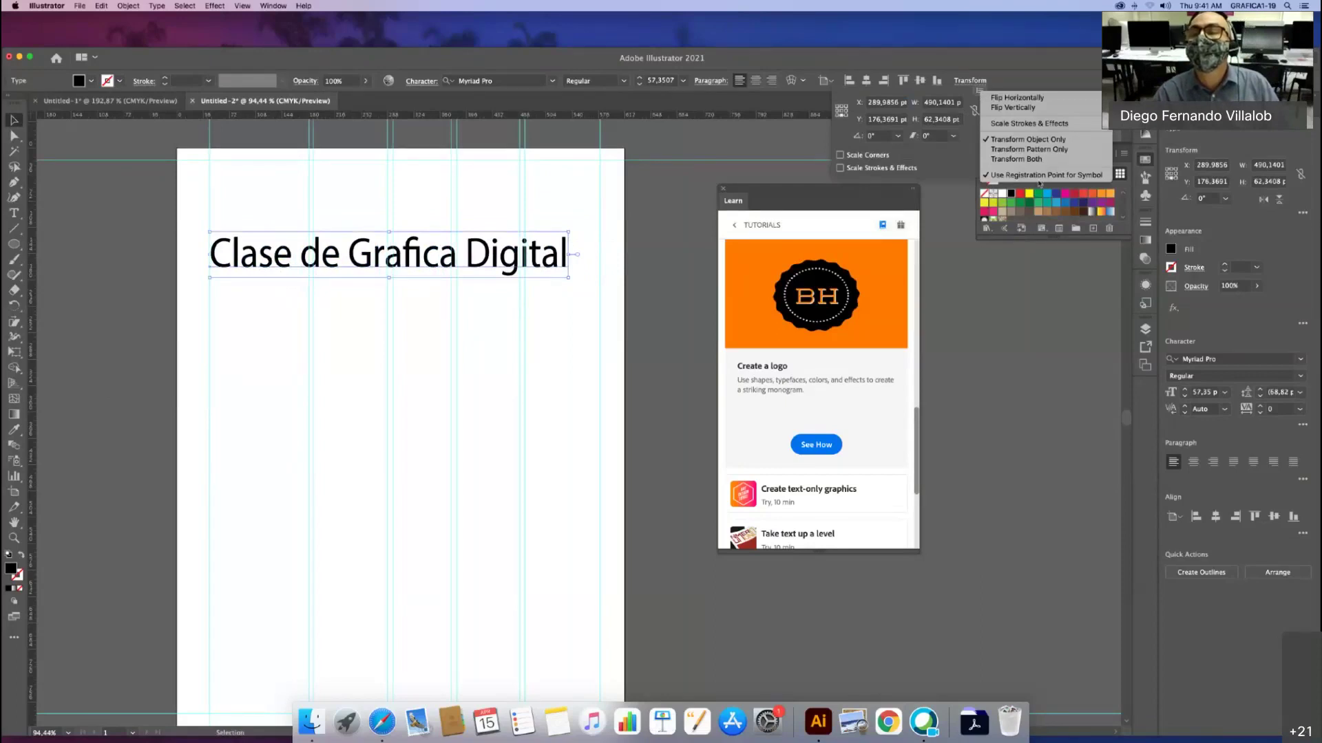
left_click(1036, 179)
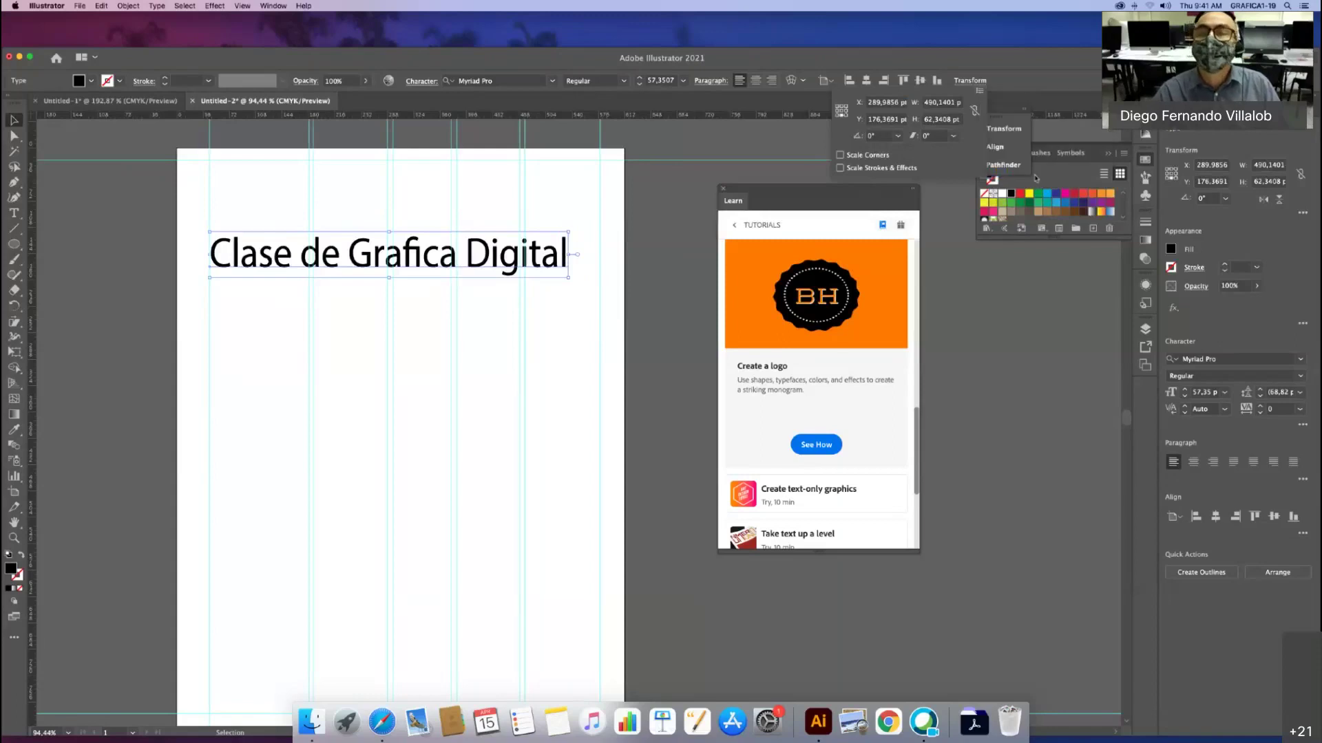
left_click(971, 85)
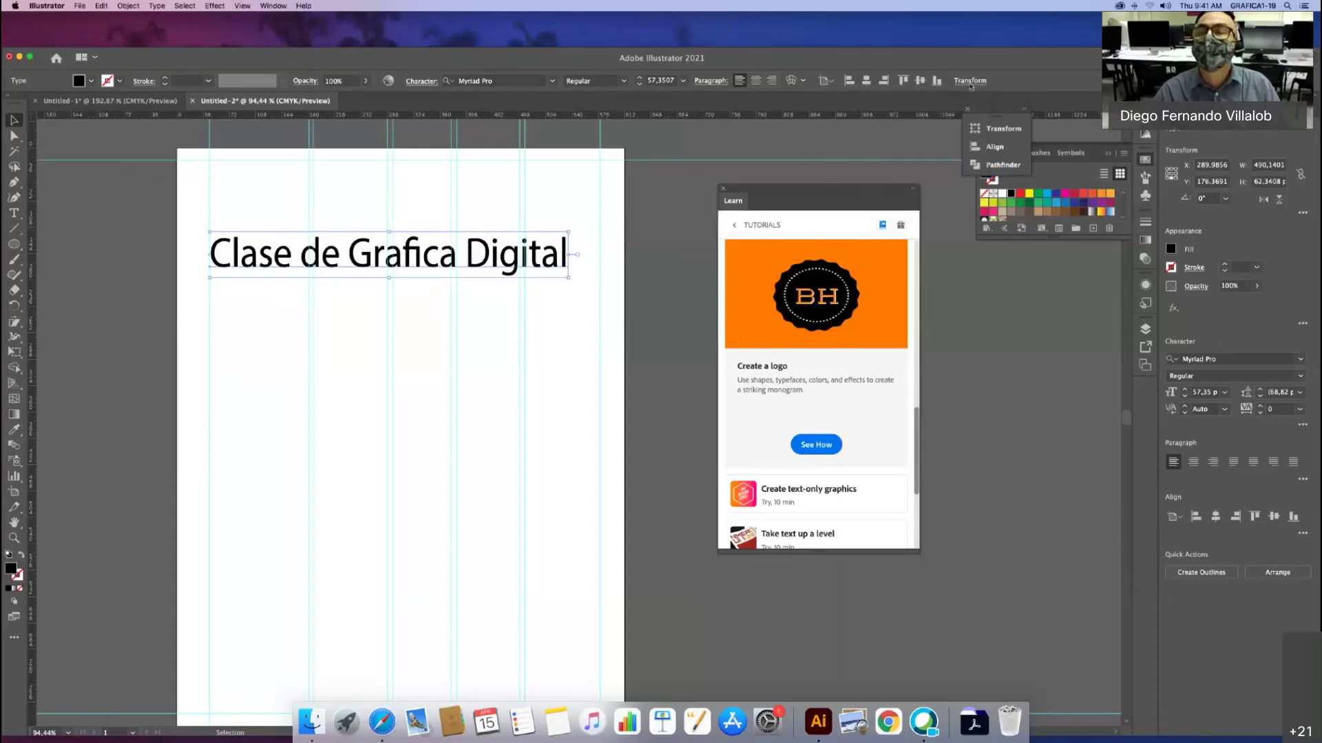
left_click(970, 85)
left_click(978, 92)
left_click(979, 92)
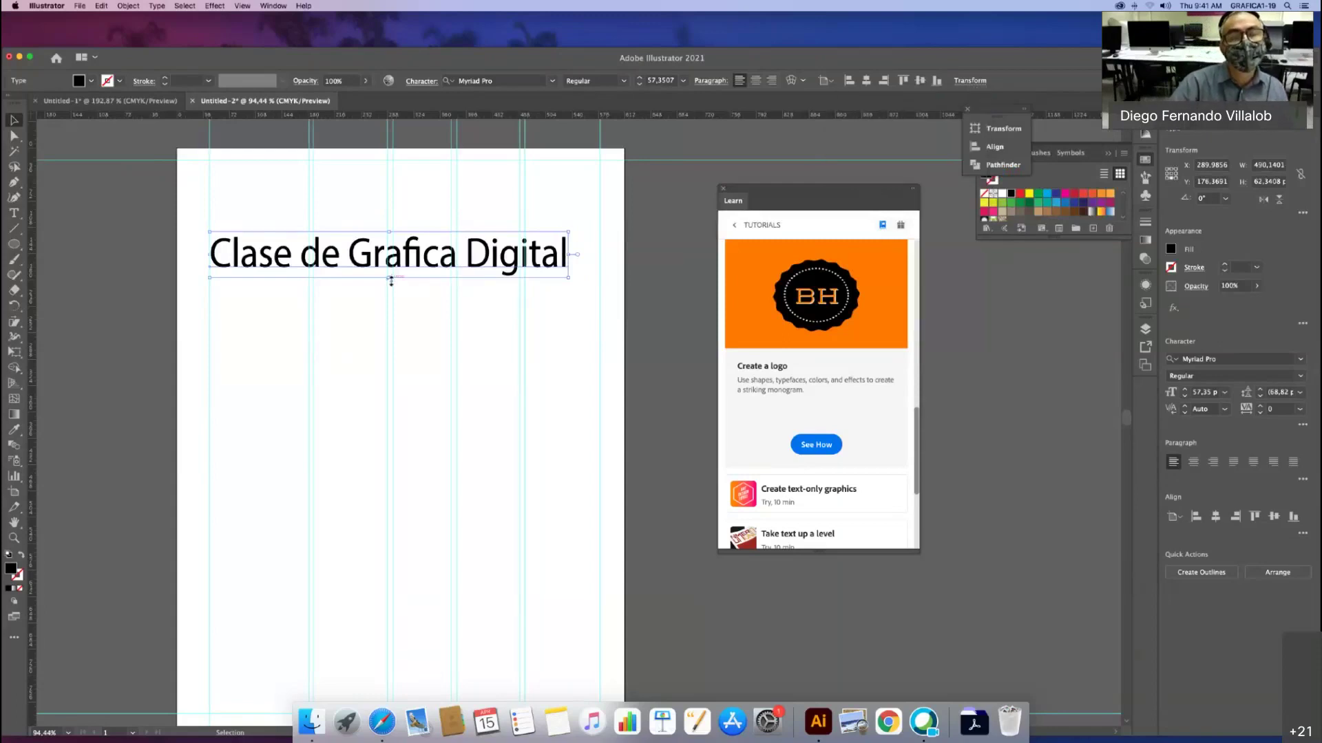
mouse_move(391, 279)
left_mouse_down()
mouse_move(391, 296)
mouse_move(392, 281)
left_mouse_up()
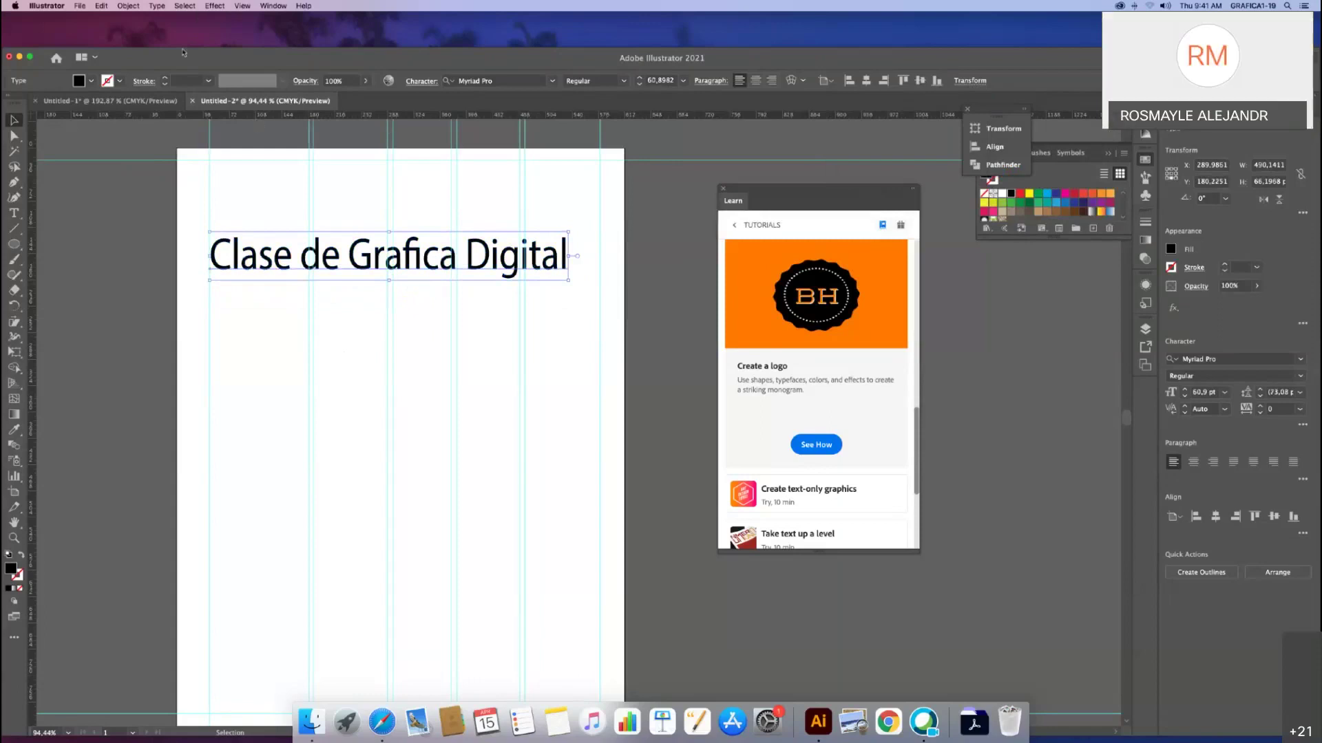
Step: Look at the ruler display options and add a vertical guide at about 93 pt, crossing the word "Clase"
left_click(241, 6)
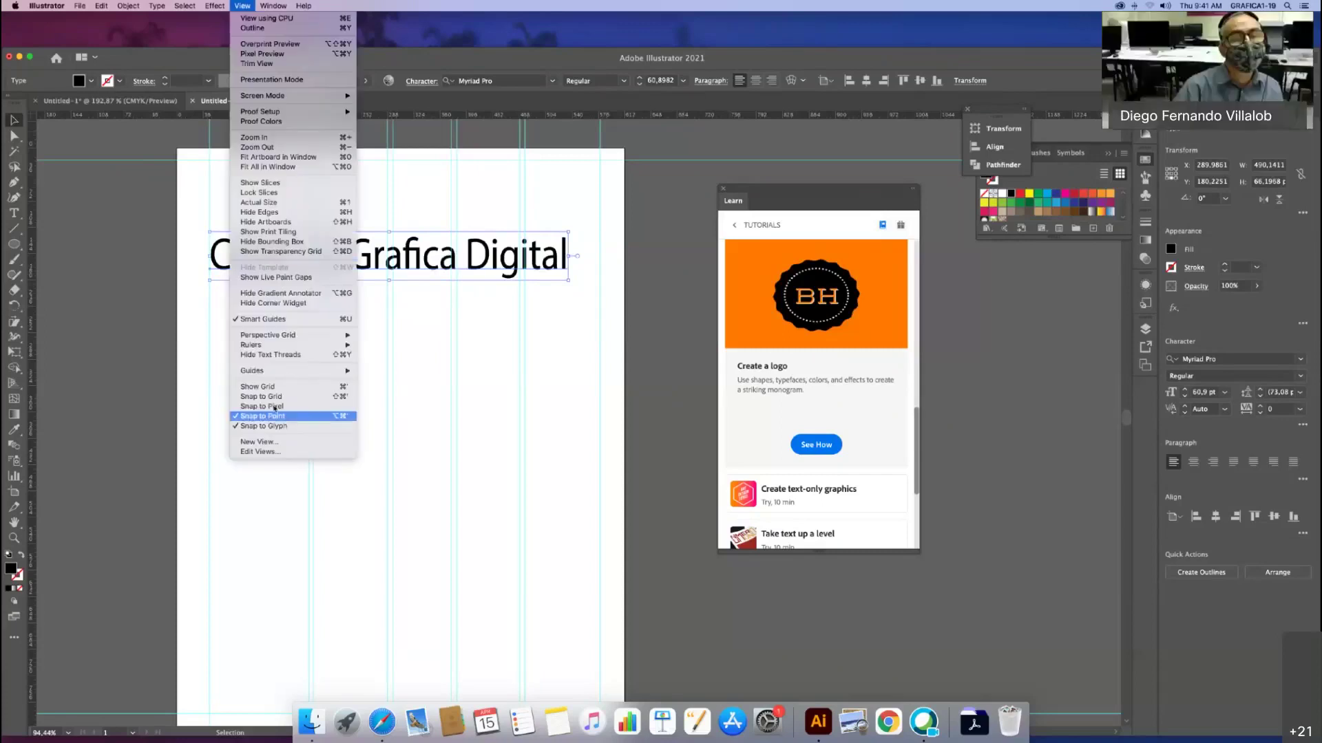
mouse_move(282, 347)
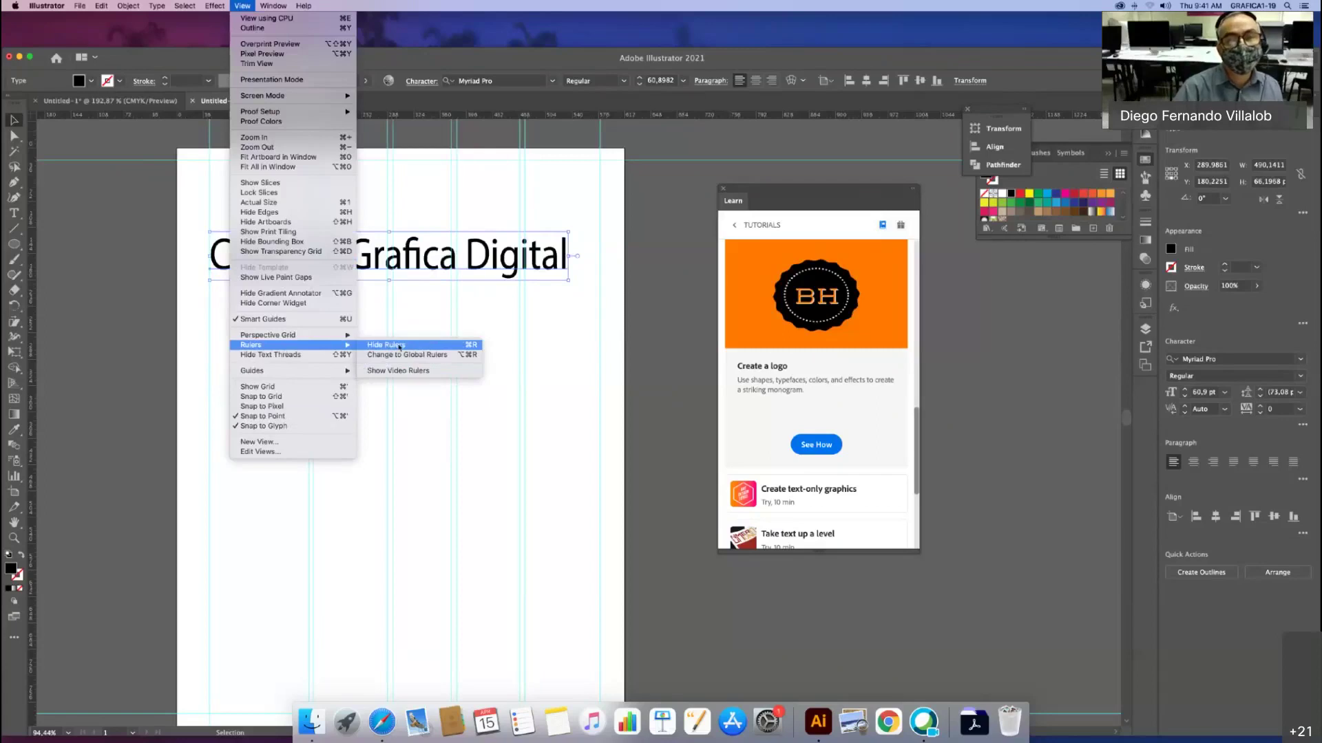
left_click(417, 123)
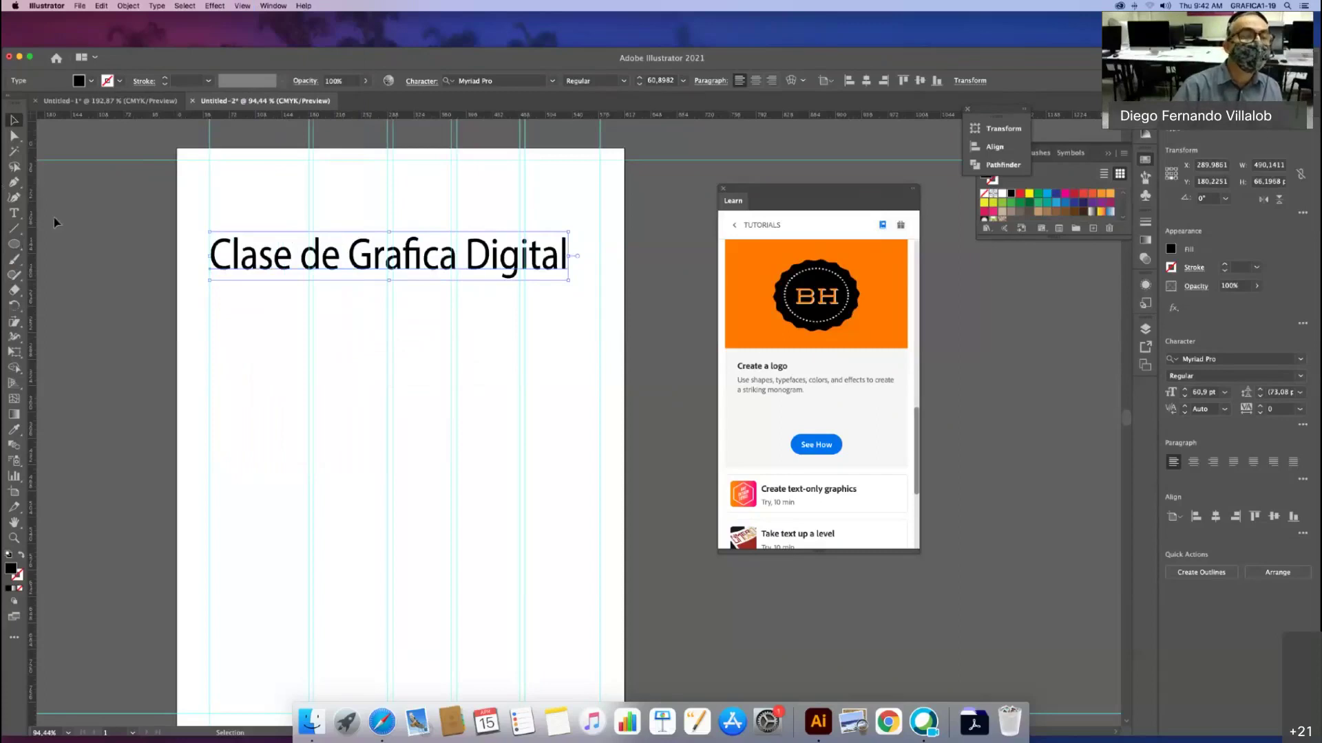
left_click_drag(87, 220, 245, 221)
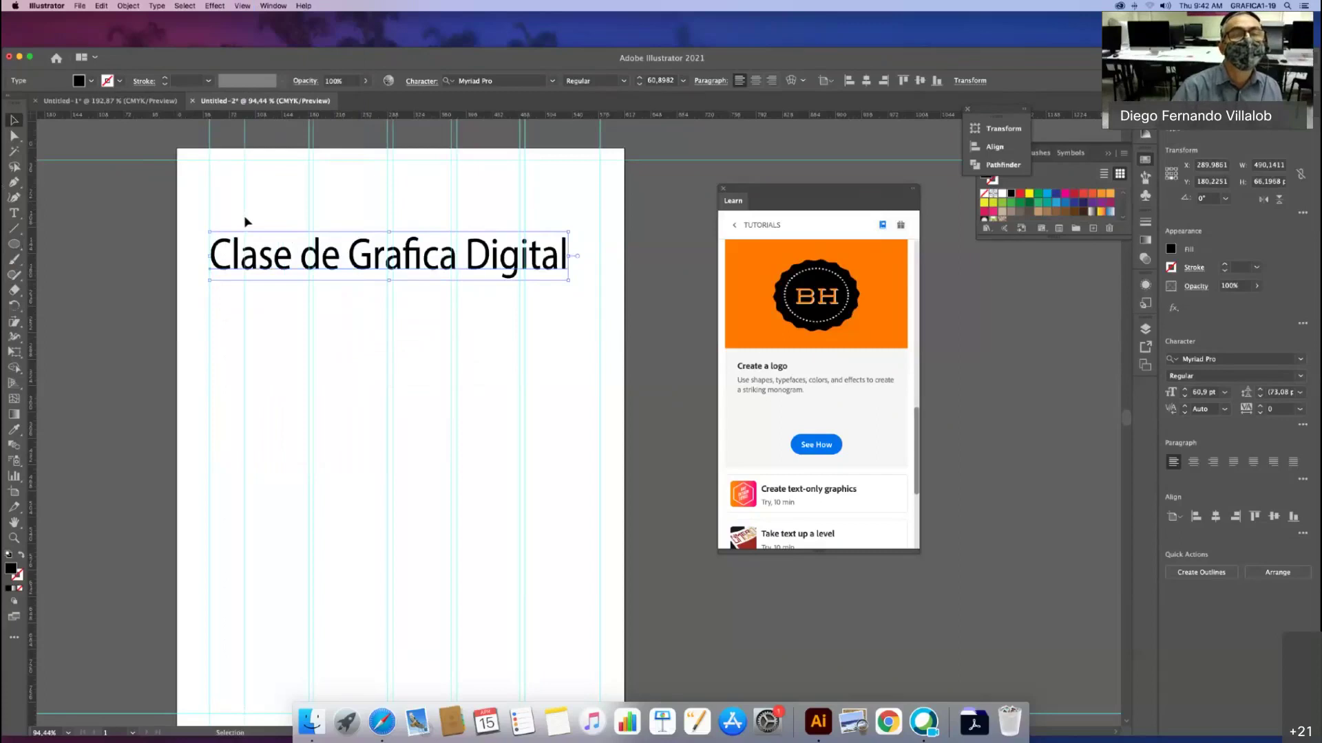
left_click(245, 221)
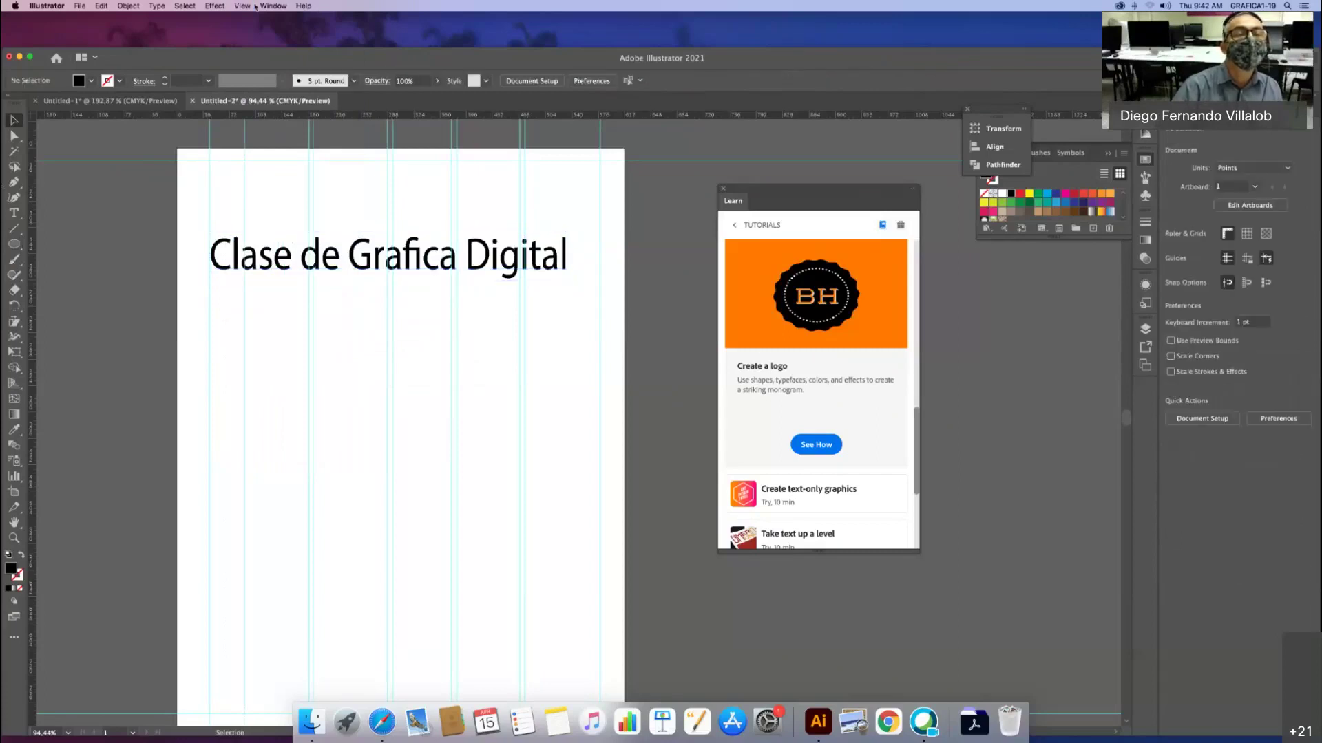
Step: Unlock the guides and delete the extra vertical guide that crosses the word "Clase"
left_click(215, 6)
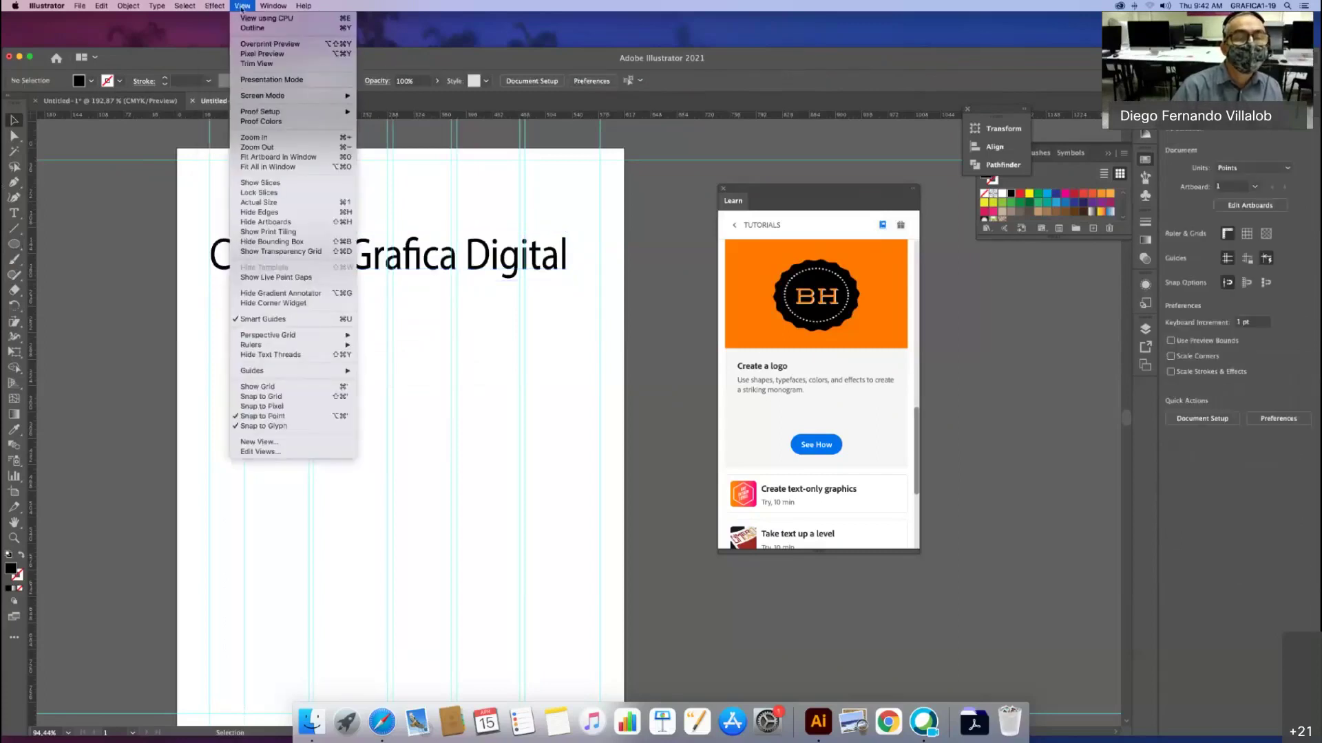
mouse_move(329, 371)
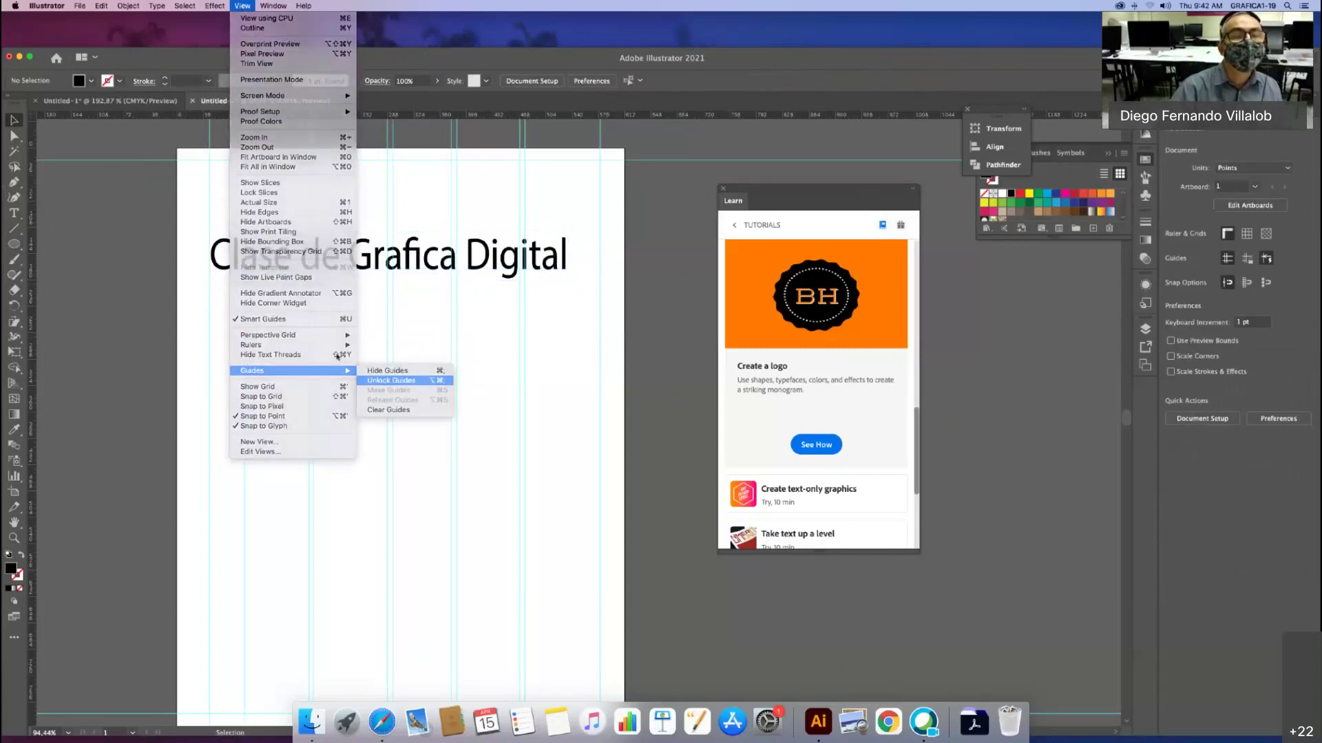
left_click(391, 380)
left_click(246, 197)
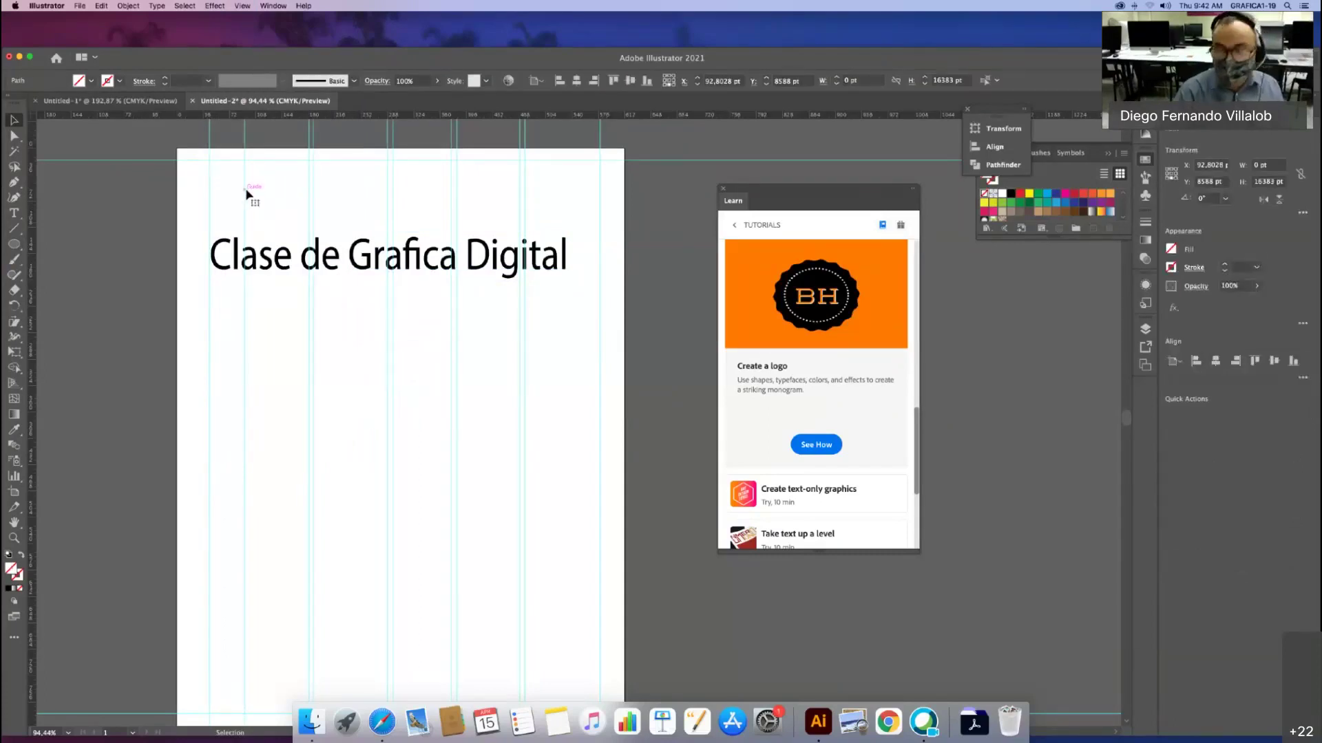
key("super+shift+a")
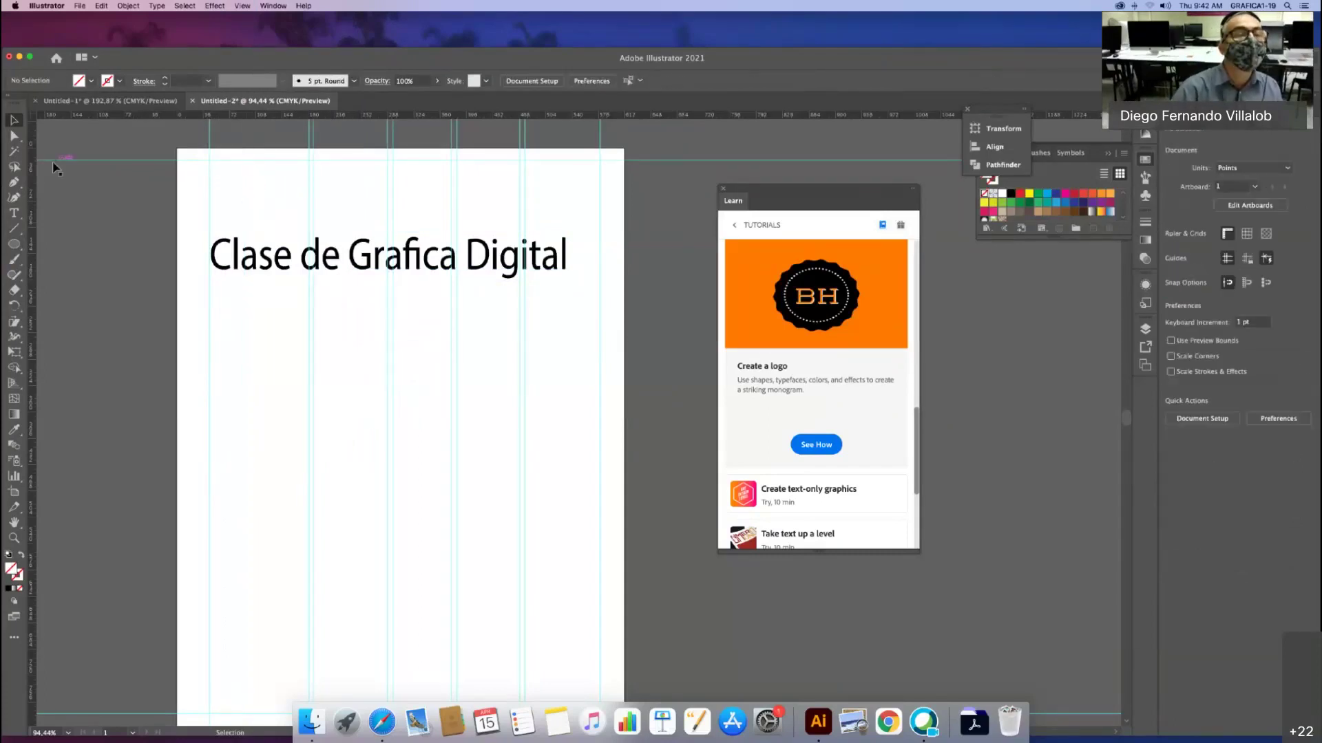
Step: Add a horizontal guide at about 350 pt and delete it again
left_click_drag(121, 115, 124, 404)
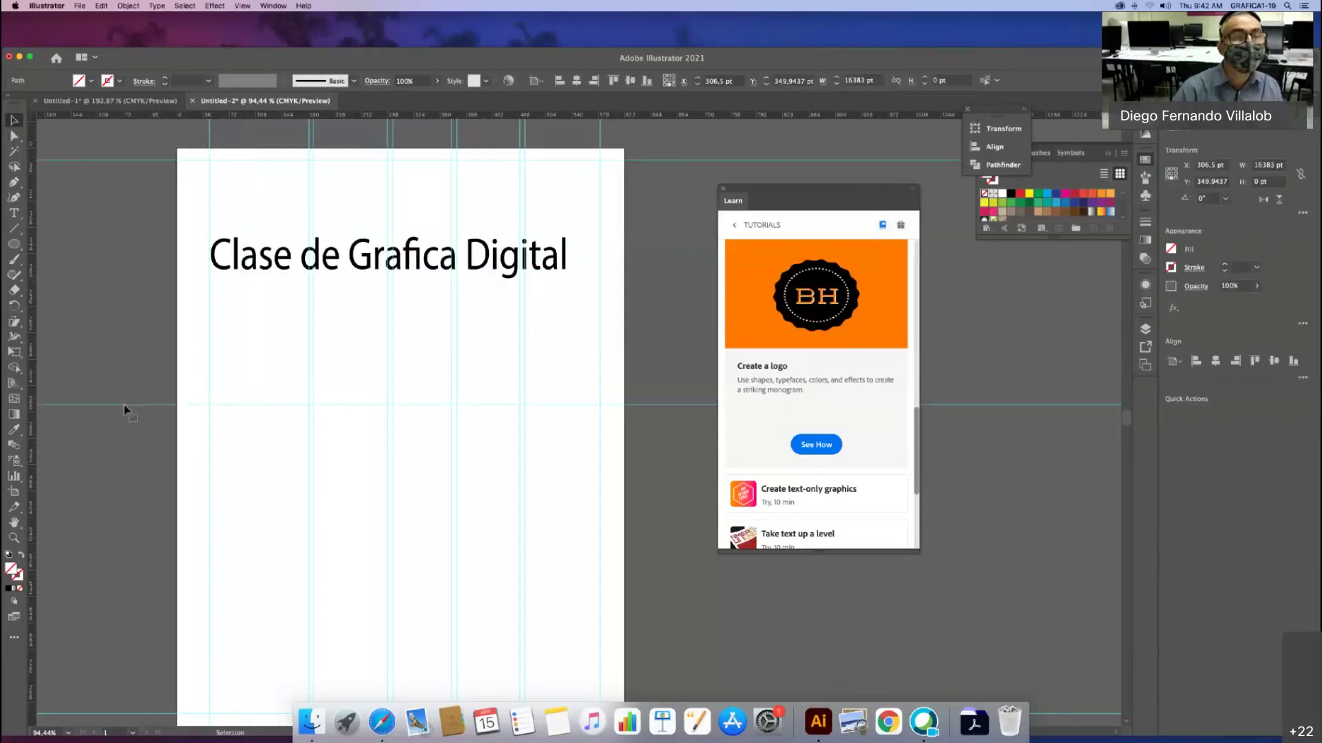
key("Delete")
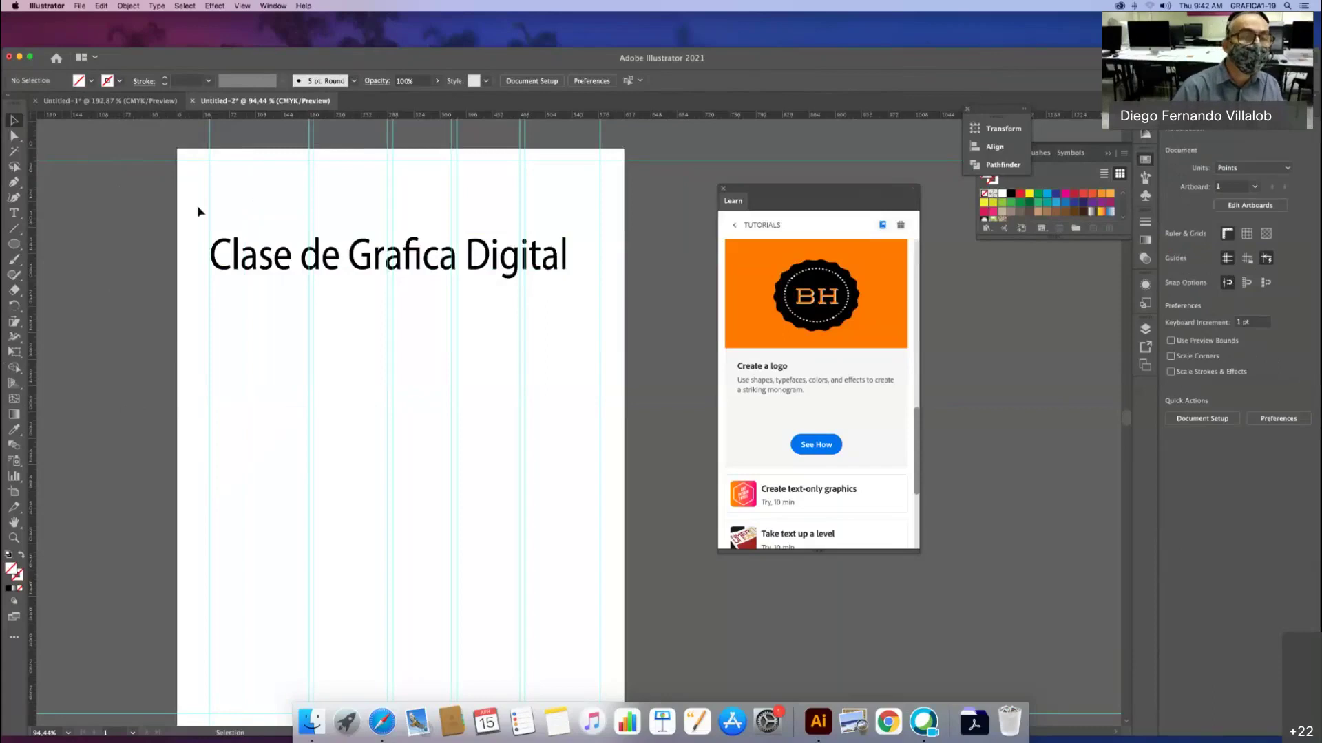
Step: Move the left margin guide to about 34 pt and shift the text line so its left edge meets the guide
left_click_drag(211, 143, 202, 142)
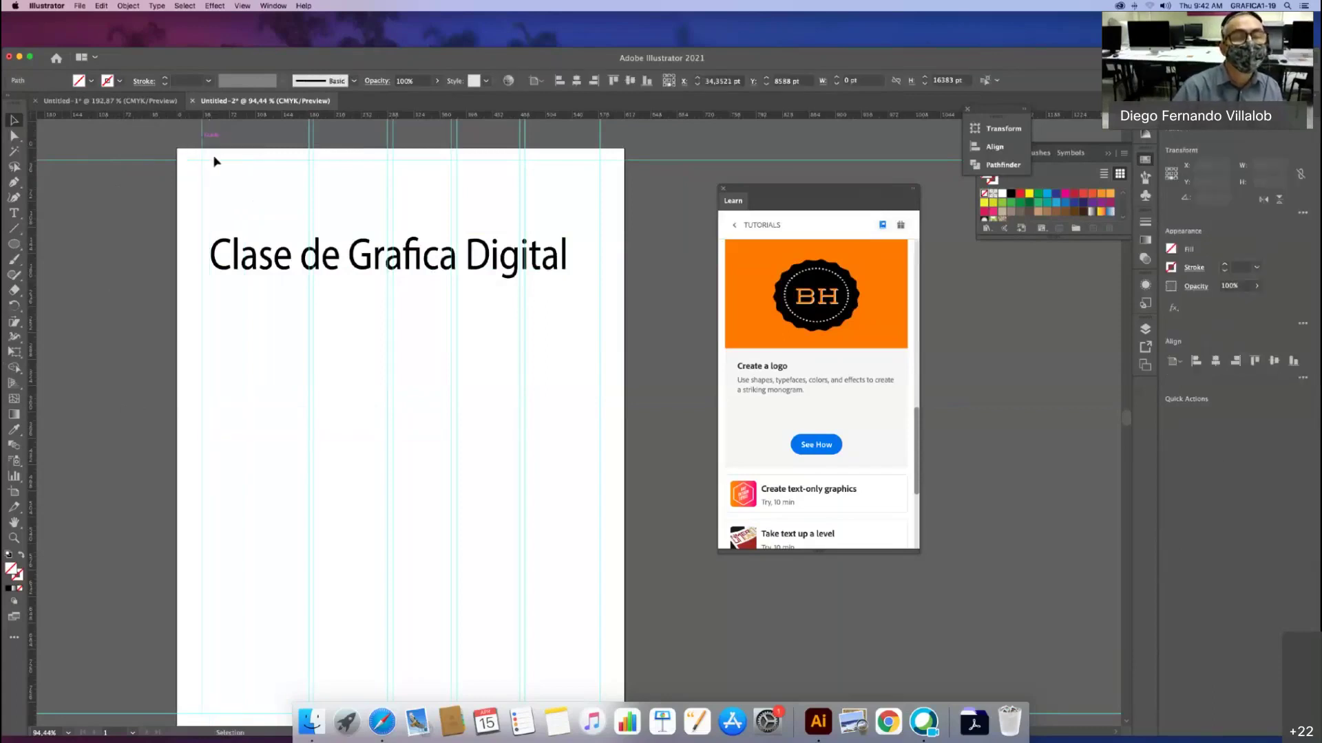
left_click(237, 264)
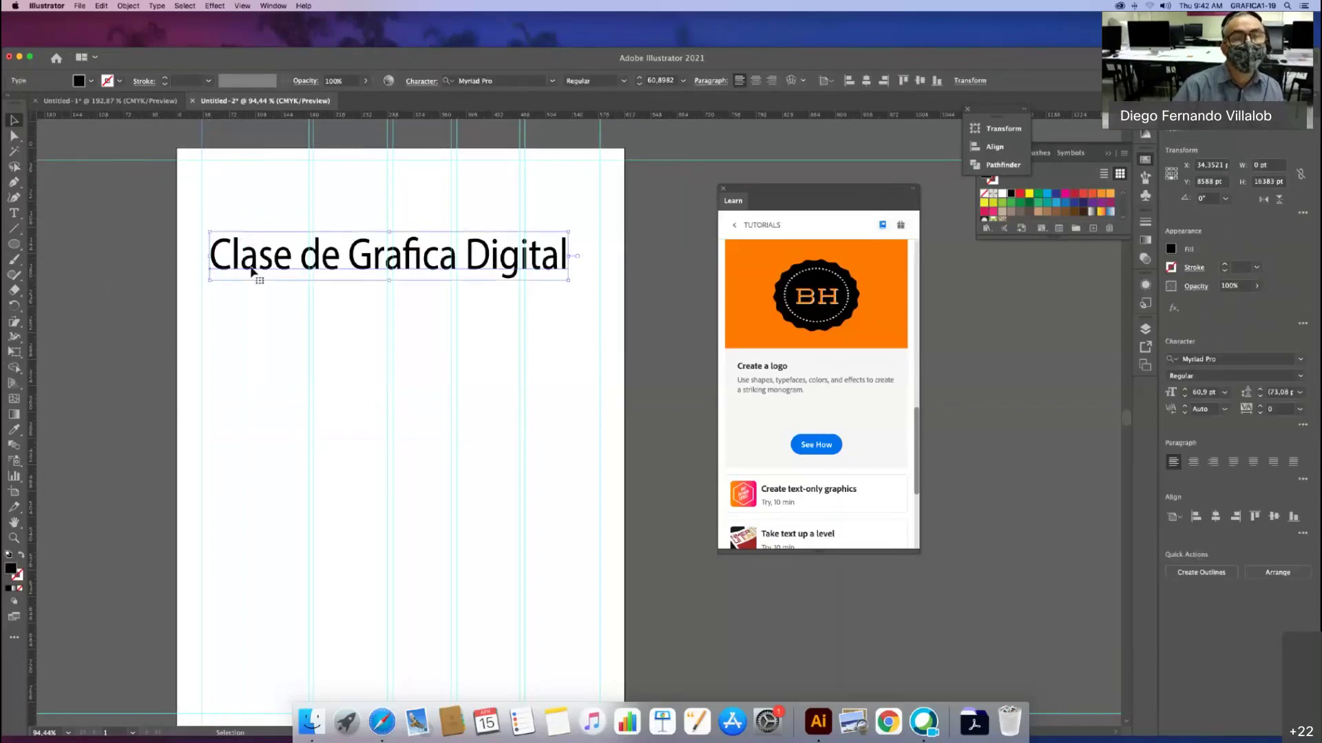
left_click_drag(271, 263, 260, 256)
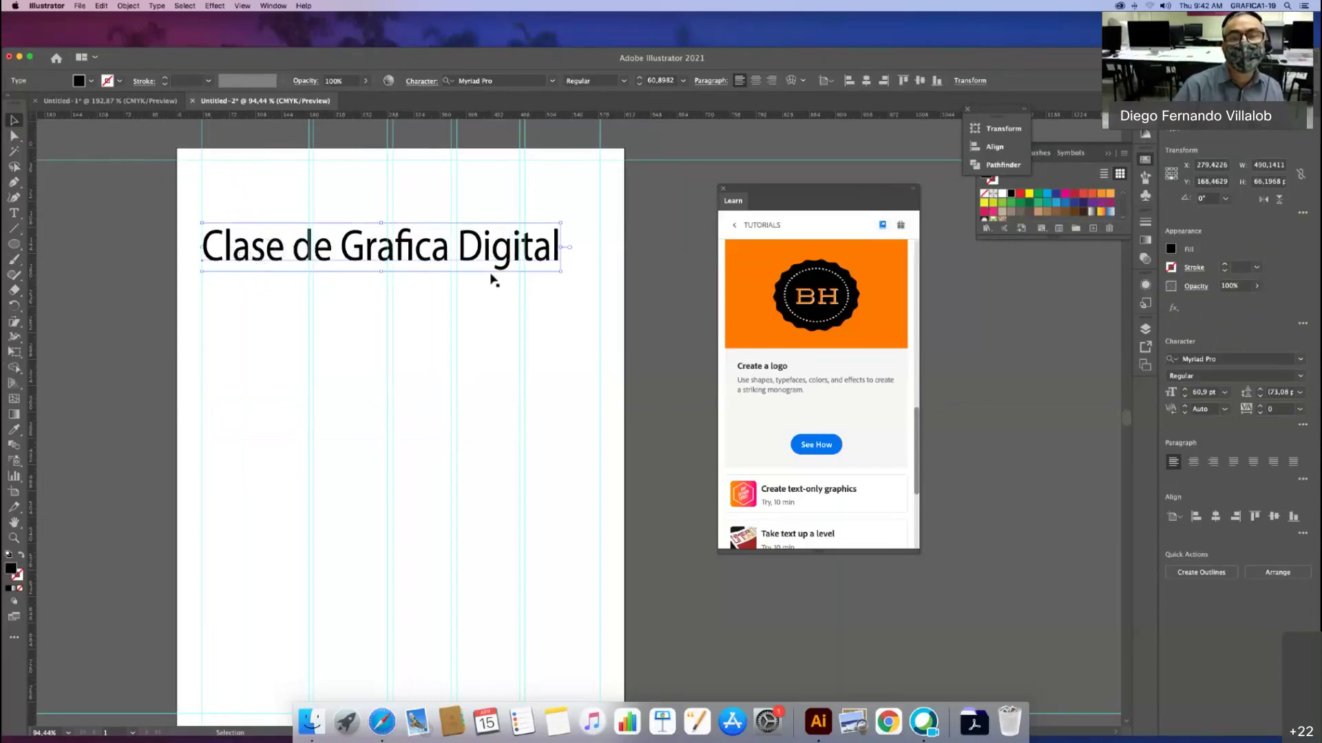
Step: Stretch the text line to the right margin guide, making it about 544 pt wide and 84 pt high
left_click(559, 275)
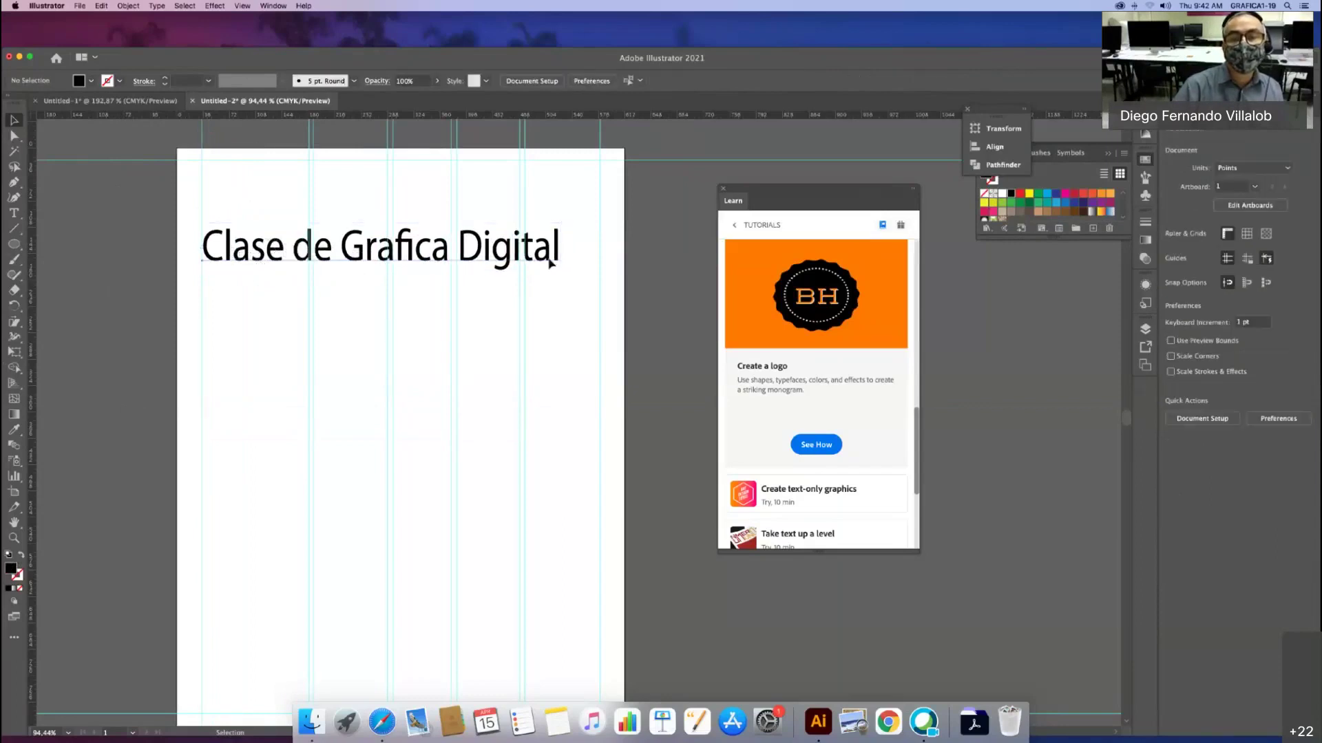
left_click(555, 247)
left_click_drag(563, 274, 601, 348)
left_click_drag(401, 347, 401, 284)
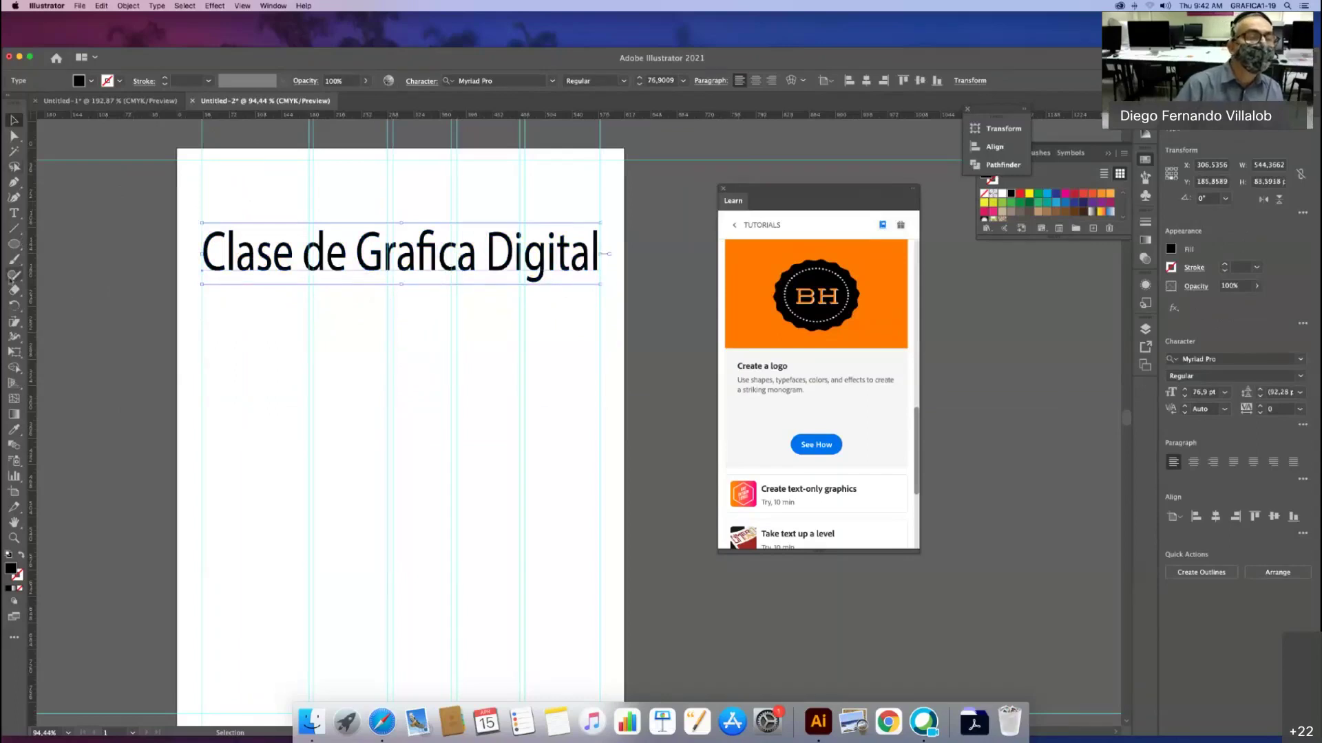
Step: Create an area text frame with placeholder text, about 146 by 224 pt, in the first column below the title and select the frame
left_click(15, 214)
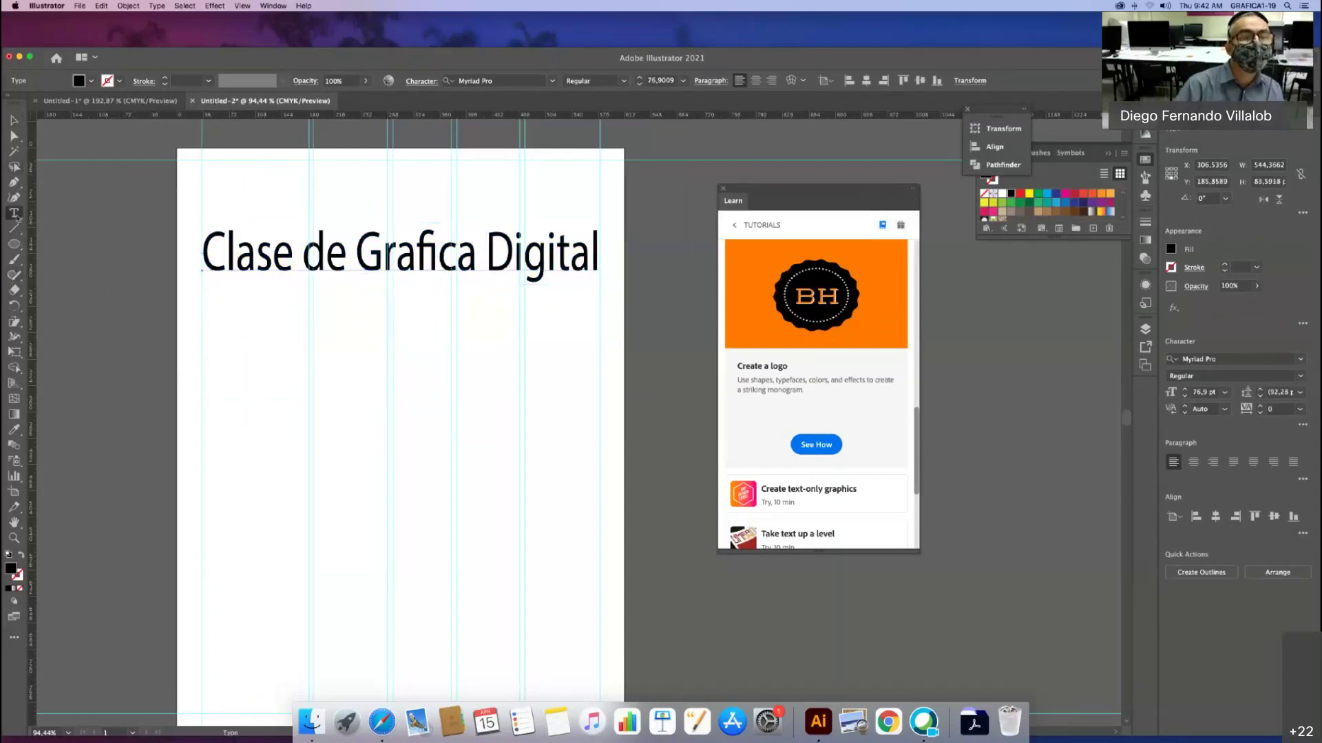
left_click_drag(202, 329, 309, 495)
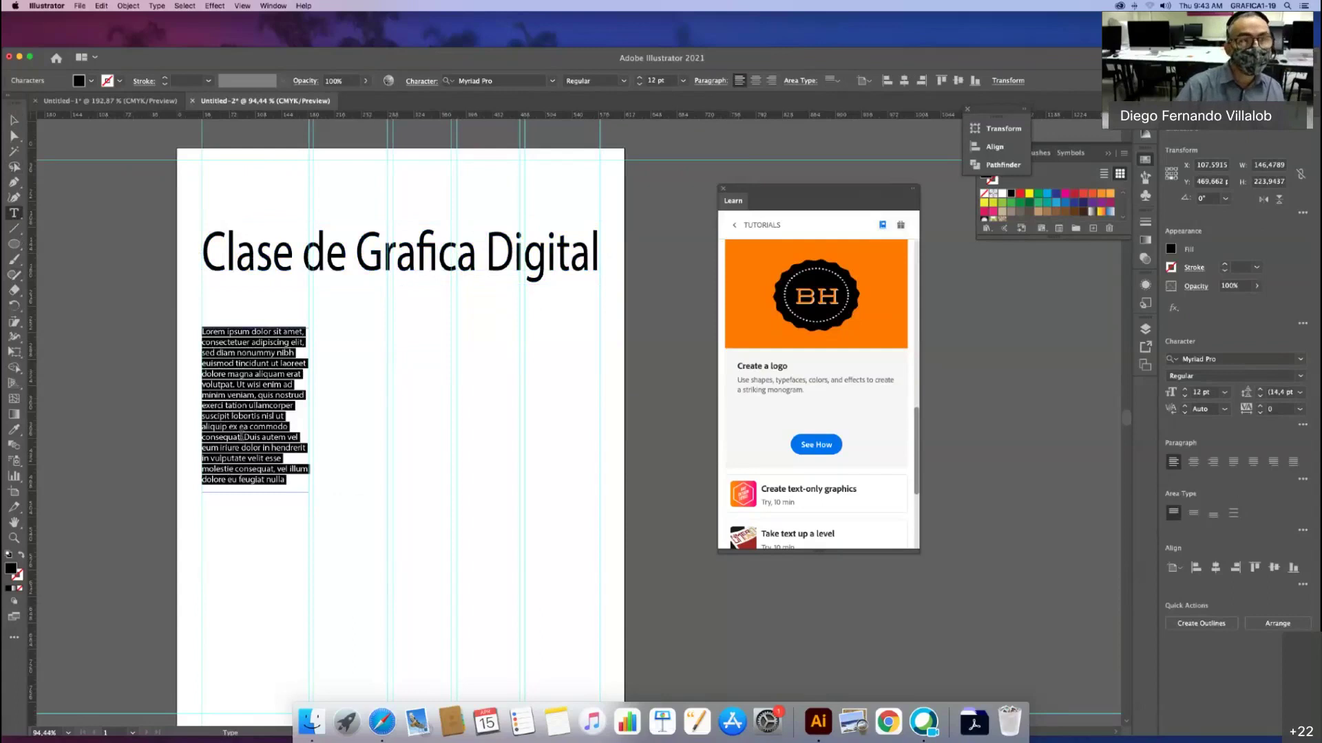
left_click(17, 120)
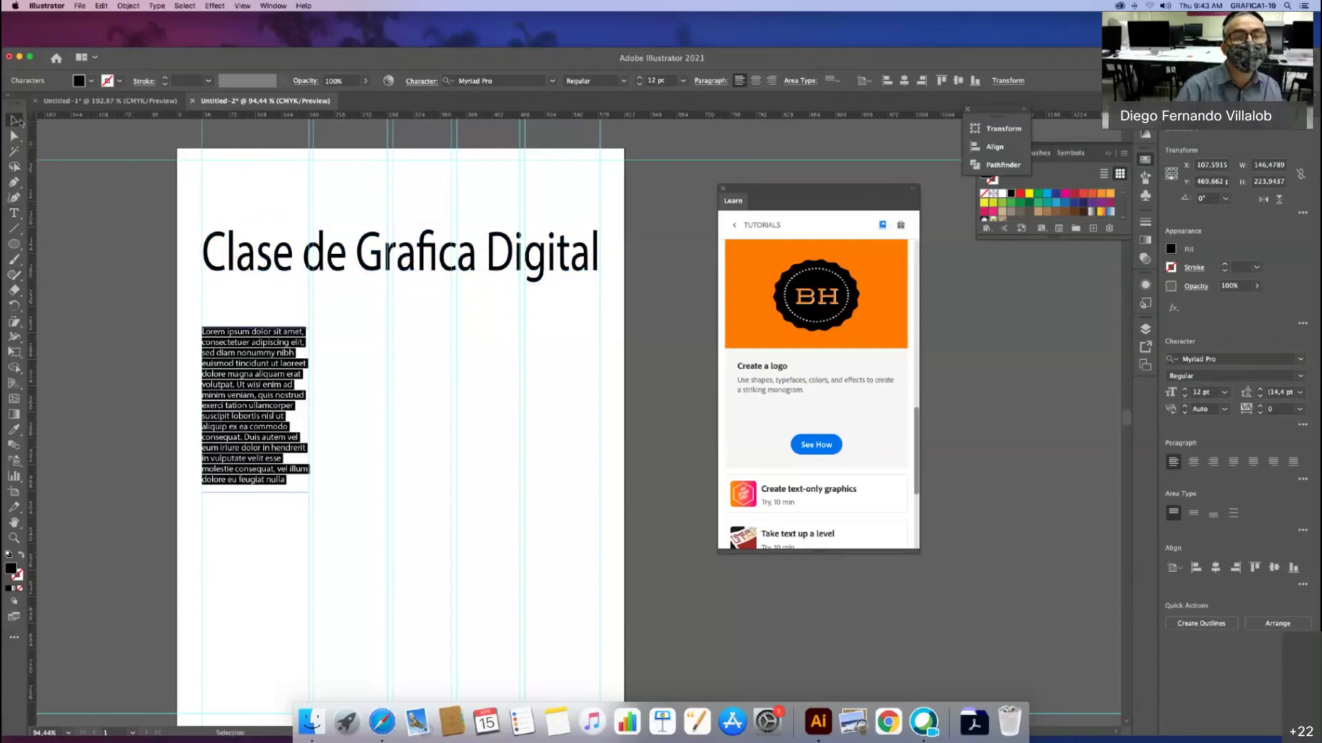
mouse_move(317, 332)
left_mouse_down()
mouse_move(386, 334)
mouse_move(309, 328)
left_mouse_up()
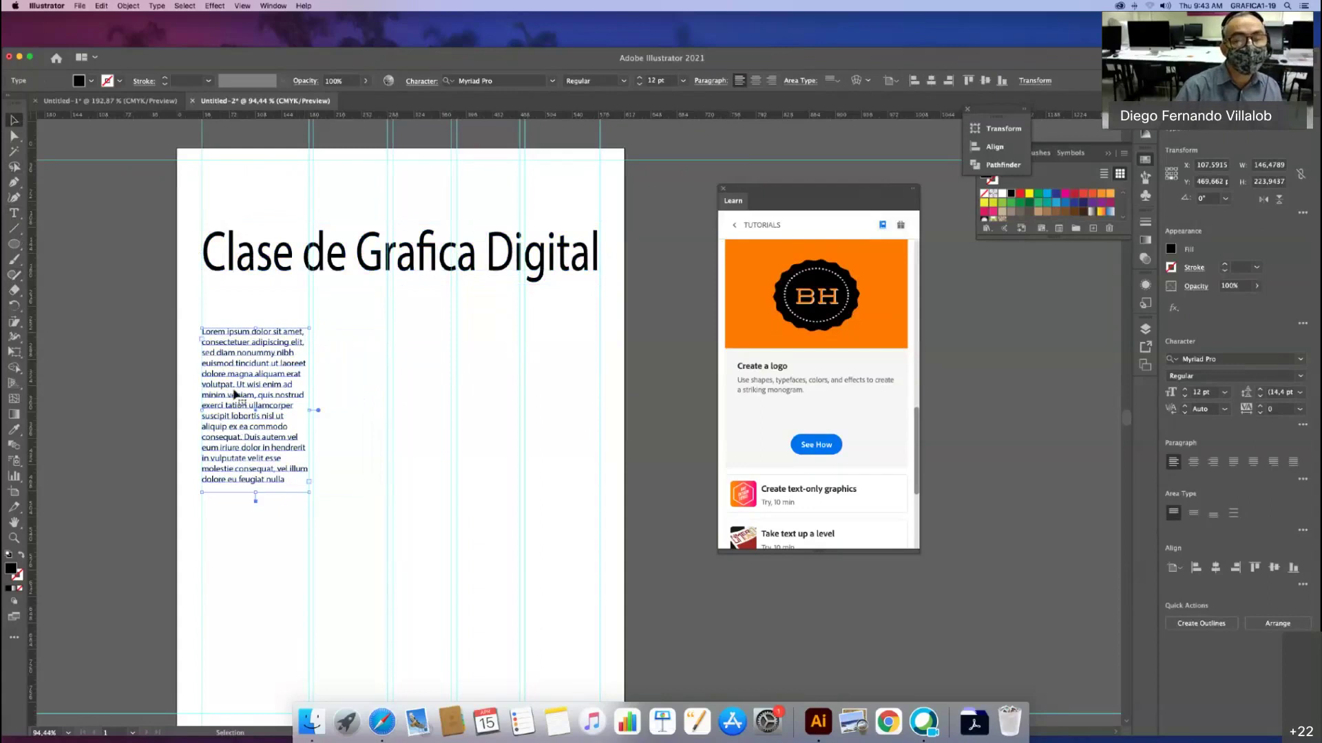
Step: Resize the first column's text frame from its lower edge, finishing at about 130 pt high
left_click(254, 488)
mouse_move(254, 478)
left_mouse_down()
mouse_move(252, 438)
mouse_move(253, 491)
left_mouse_up()
left_click_drag(254, 433, 255, 422)
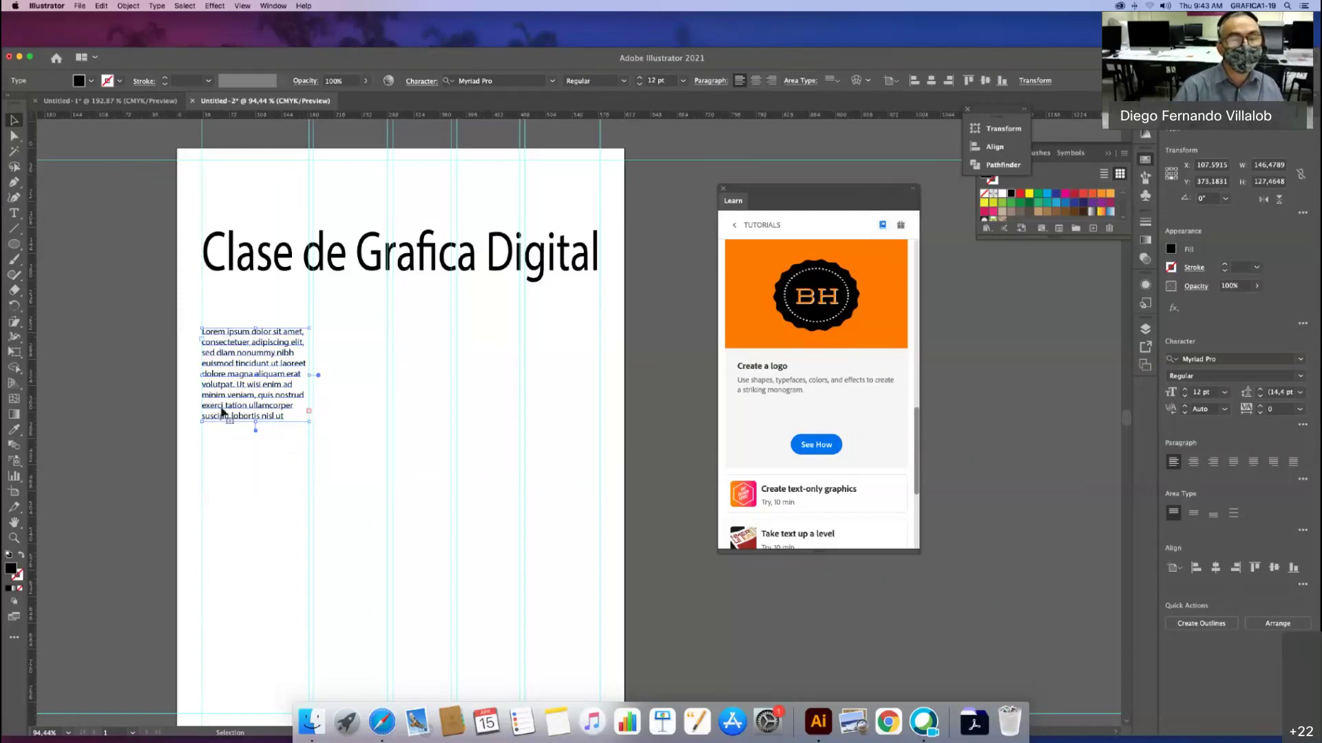
left_click_drag(255, 429, 258, 506)
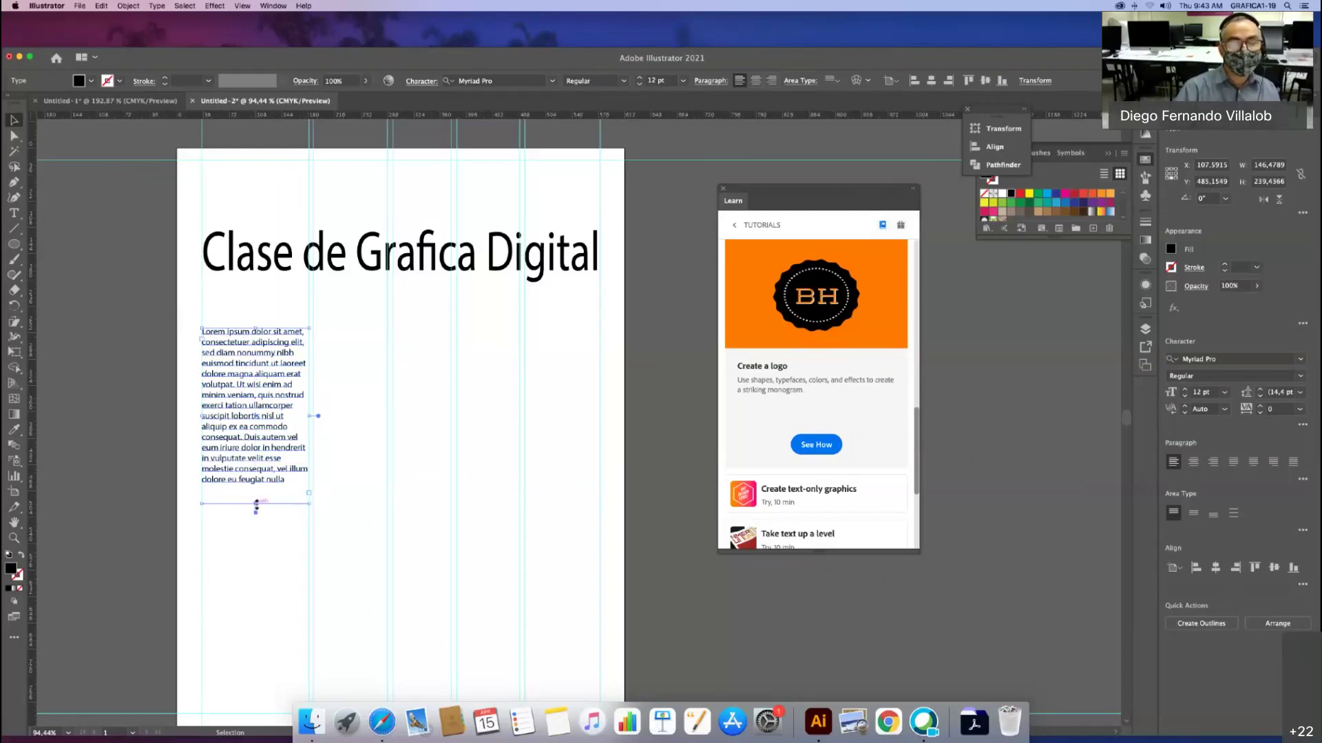
left_click_drag(256, 504, 257, 484)
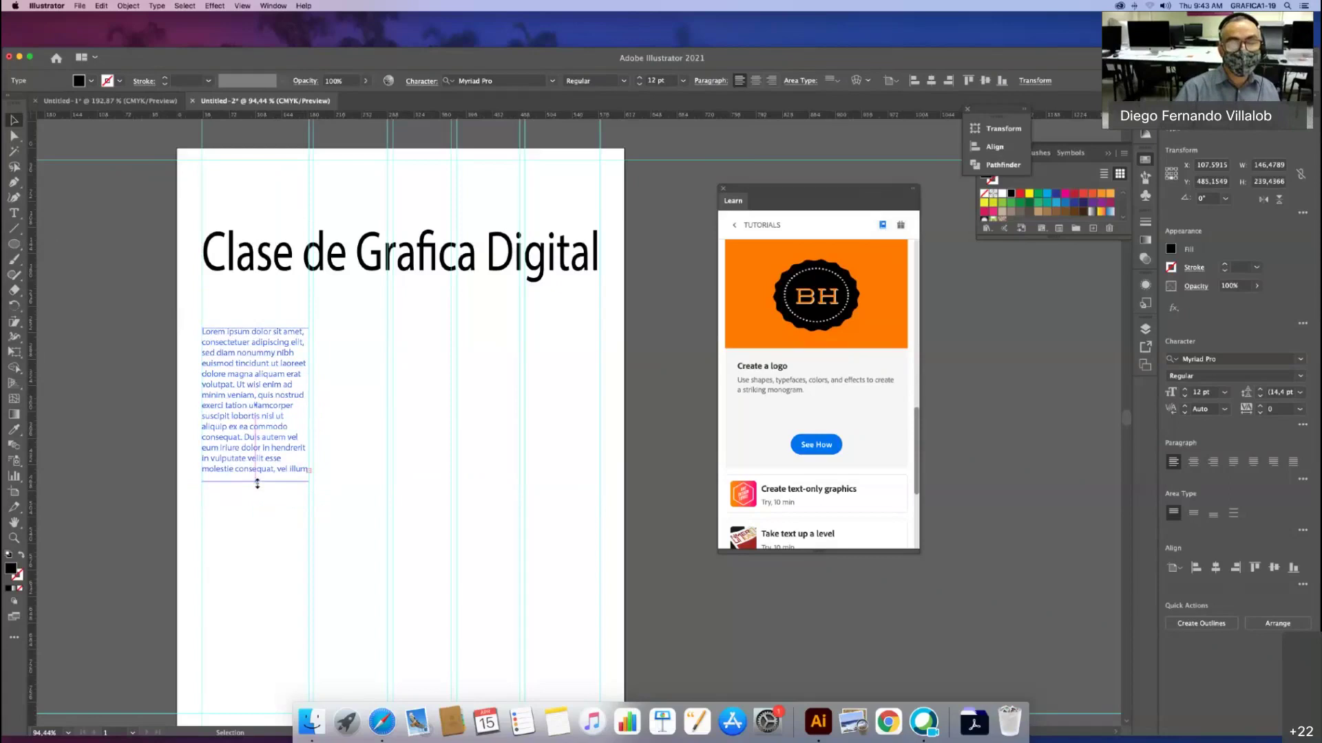
left_click_drag(257, 483, 267, 425)
Step: Thread the overflow text into a second frame beside the first and shift it slightly away from the first column
key("t")
scroll(318, 371, "down", 1)
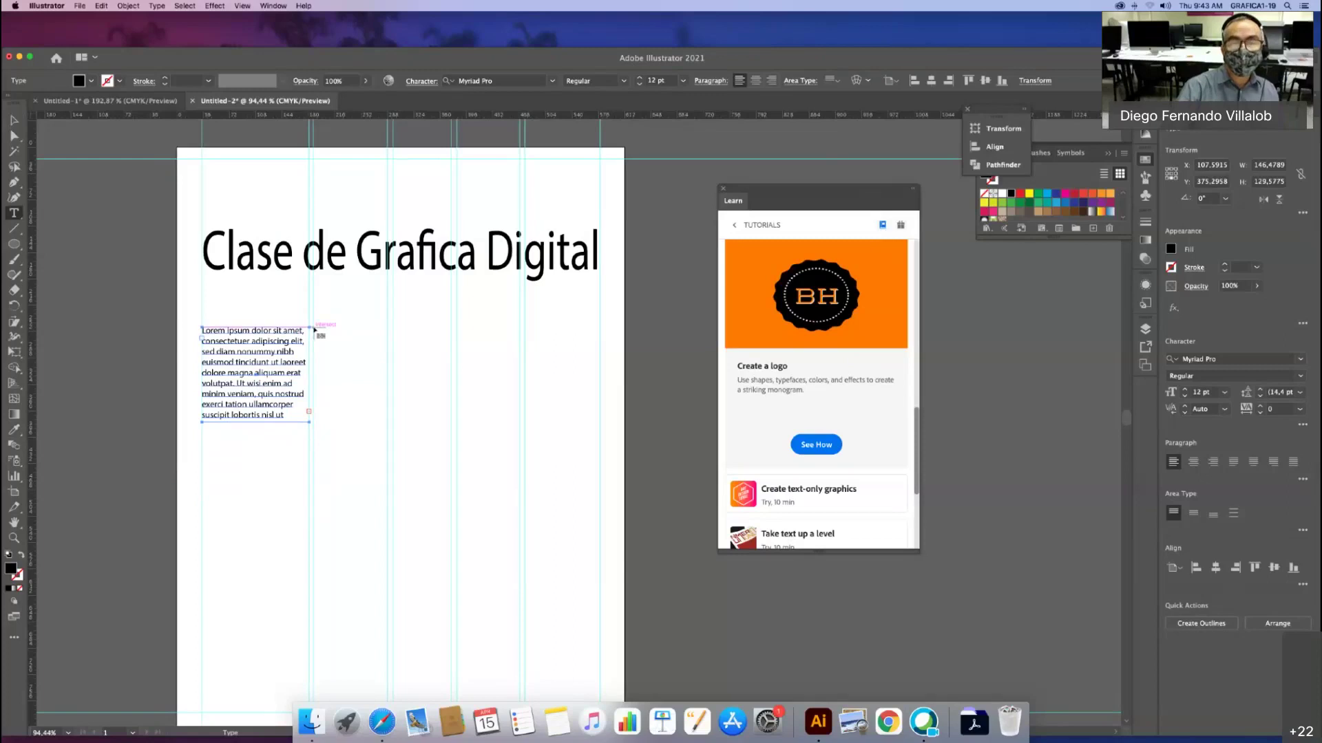
left_click(314, 331)
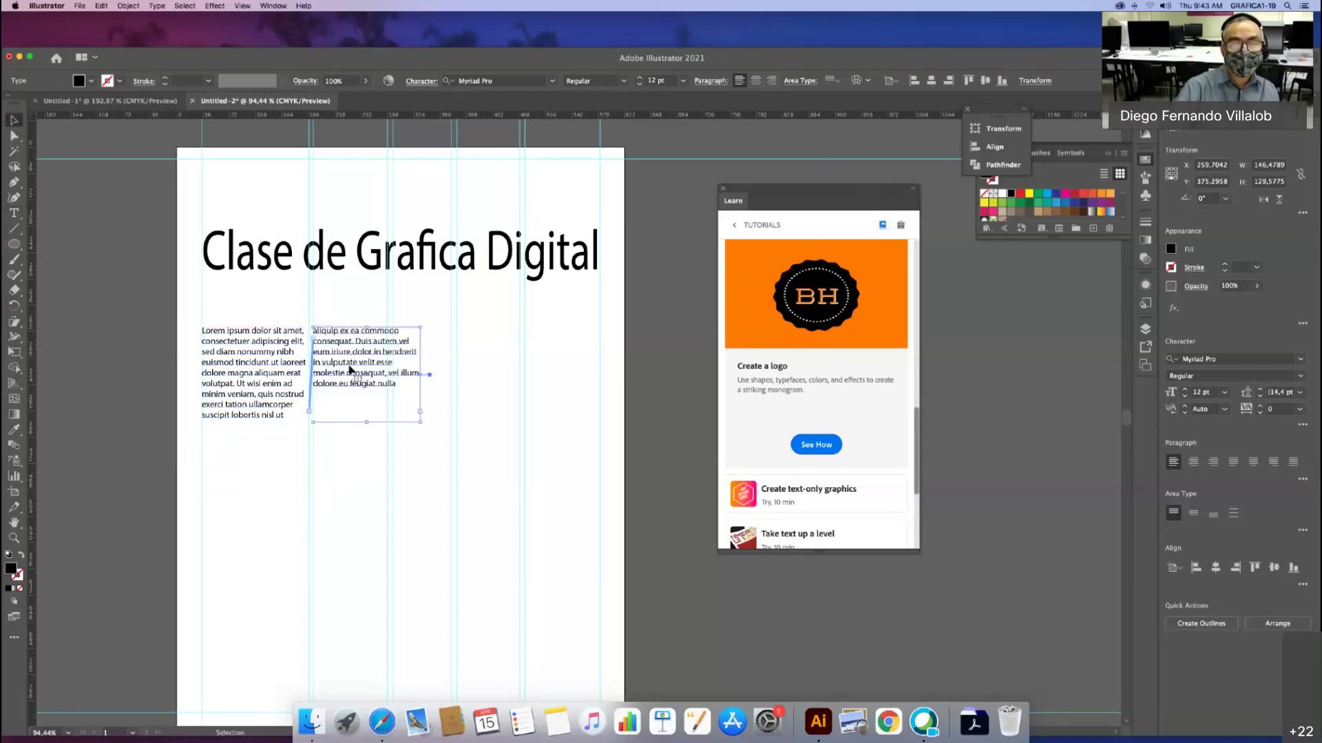
left_click_drag(351, 370, 372, 372)
left_click(354, 436)
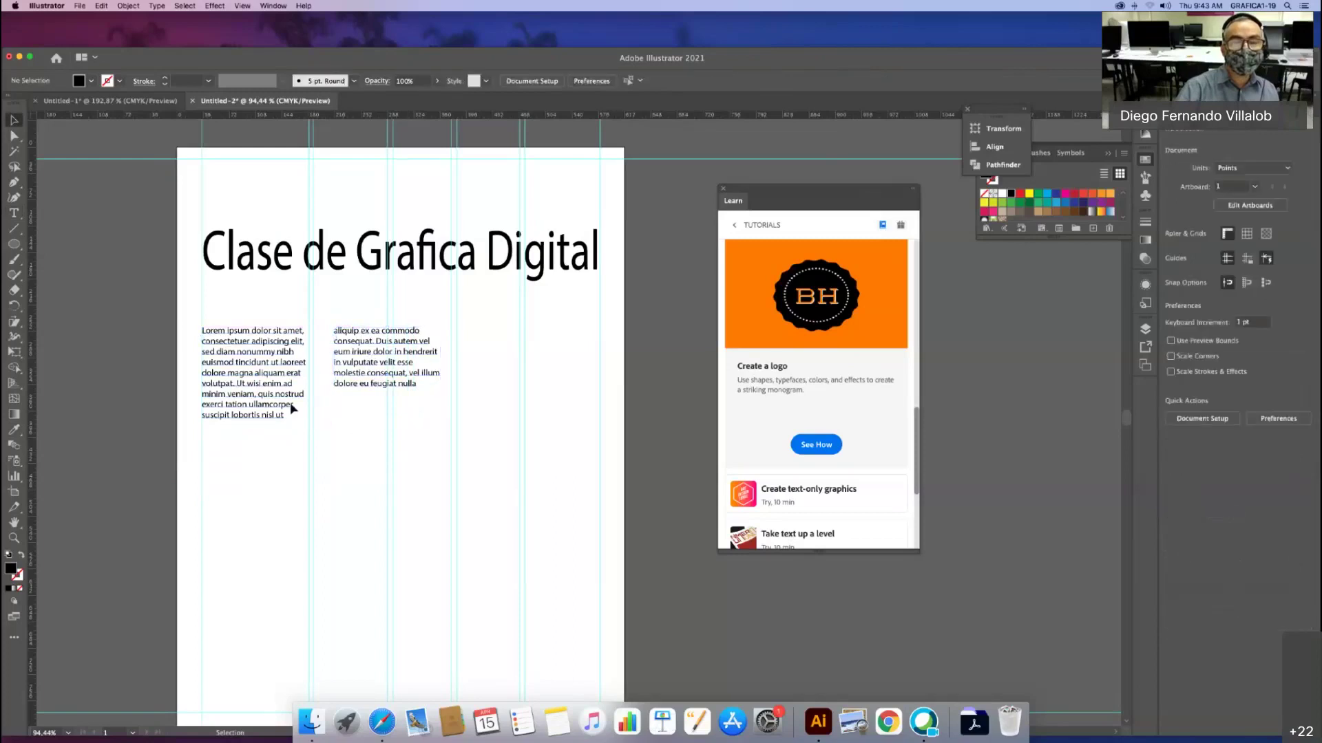
Step: Shorten the first text frame to about 120 pt high so another line flows into the linked frame
left_click(291, 407)
scroll(275, 392, "down", 1)
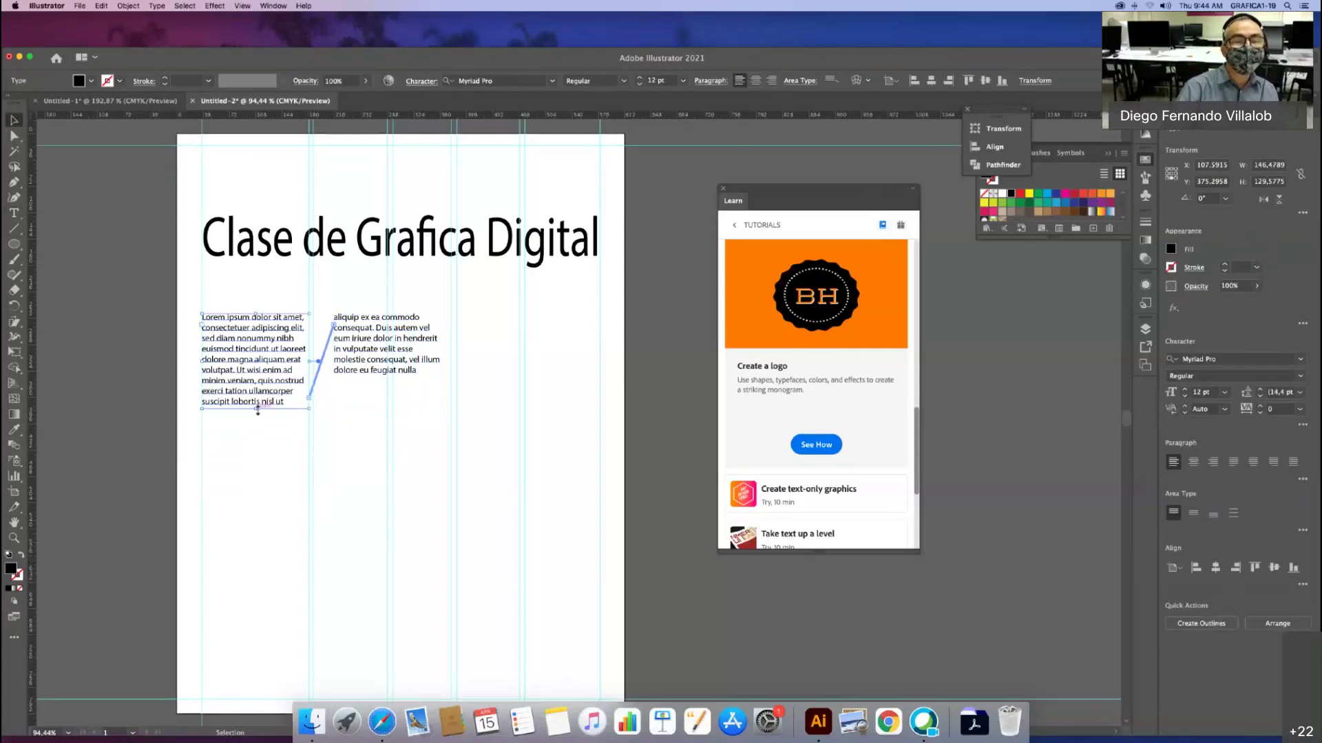
left_click_drag(257, 409, 257, 407)
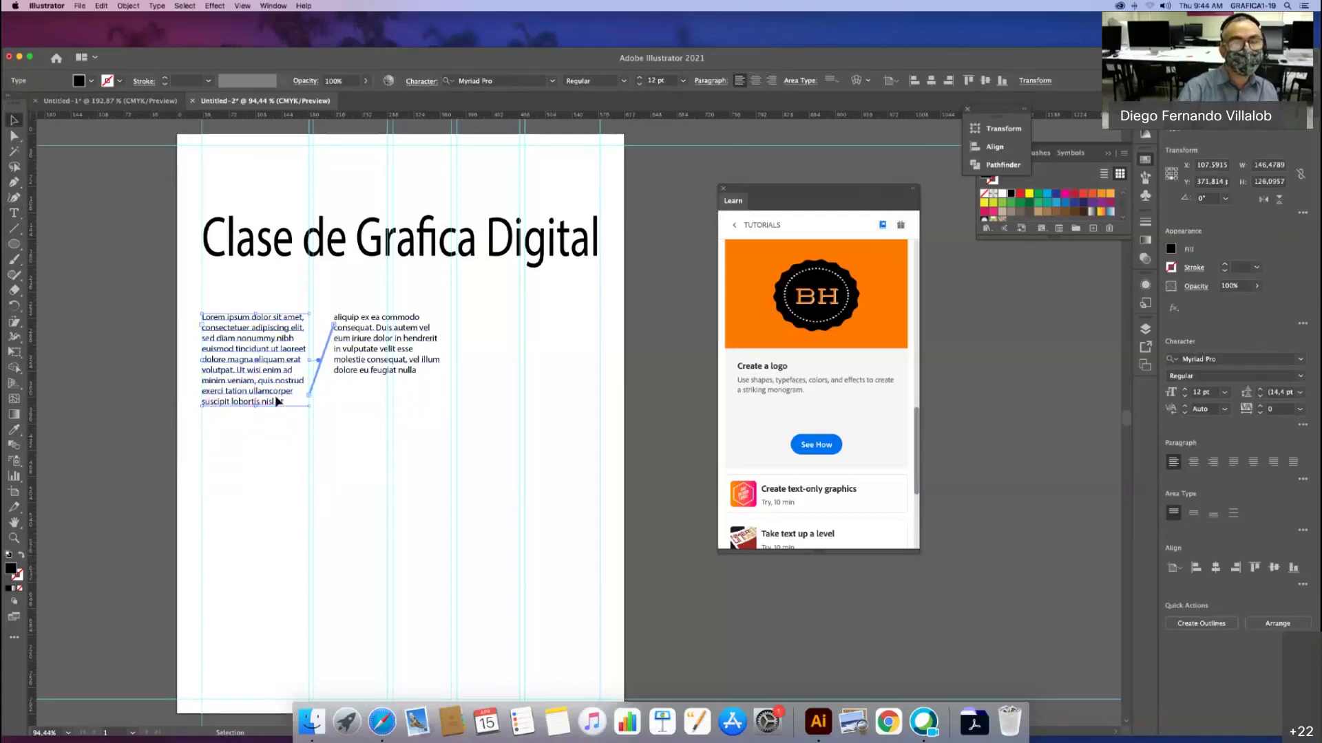
left_click_drag(251, 407, 255, 403)
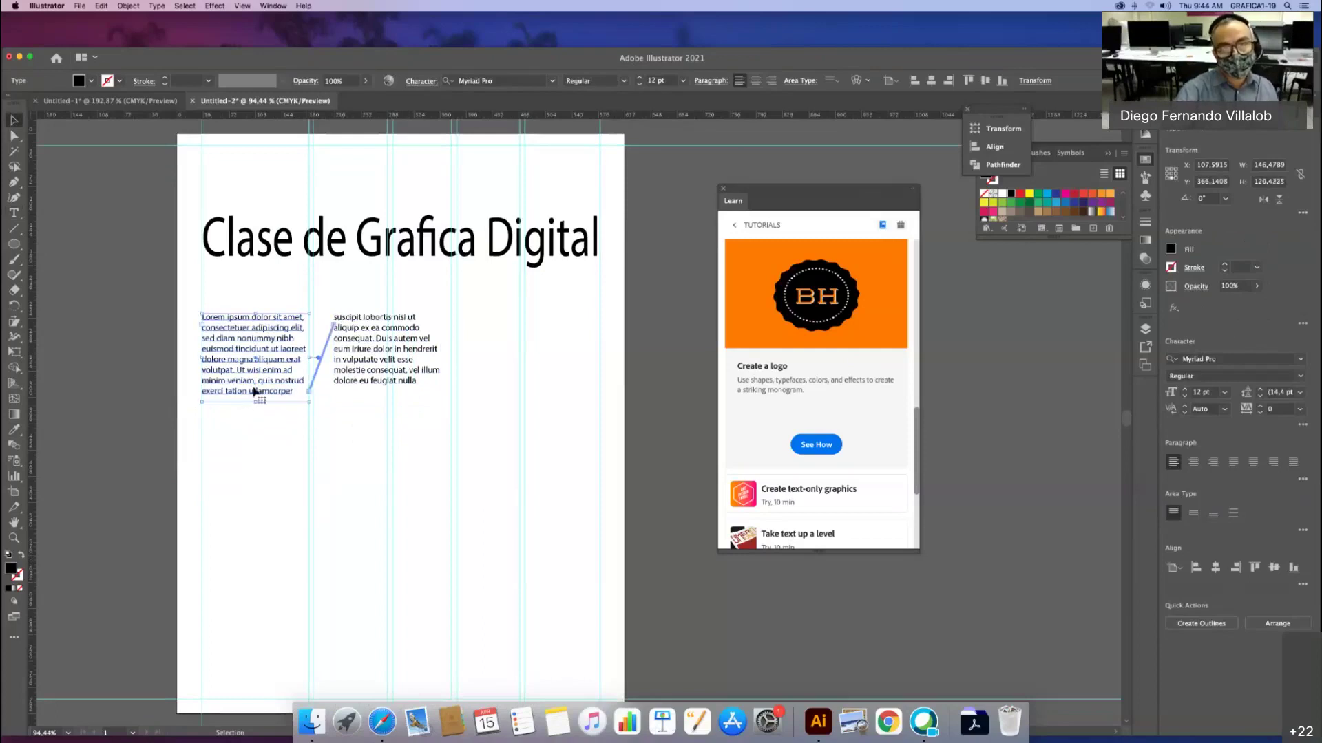
Step: Shorten the first text frame to about 77 pt high and the second to about 73 pt, with the second closer to the first
left_click(361, 361)
left_click(257, 392)
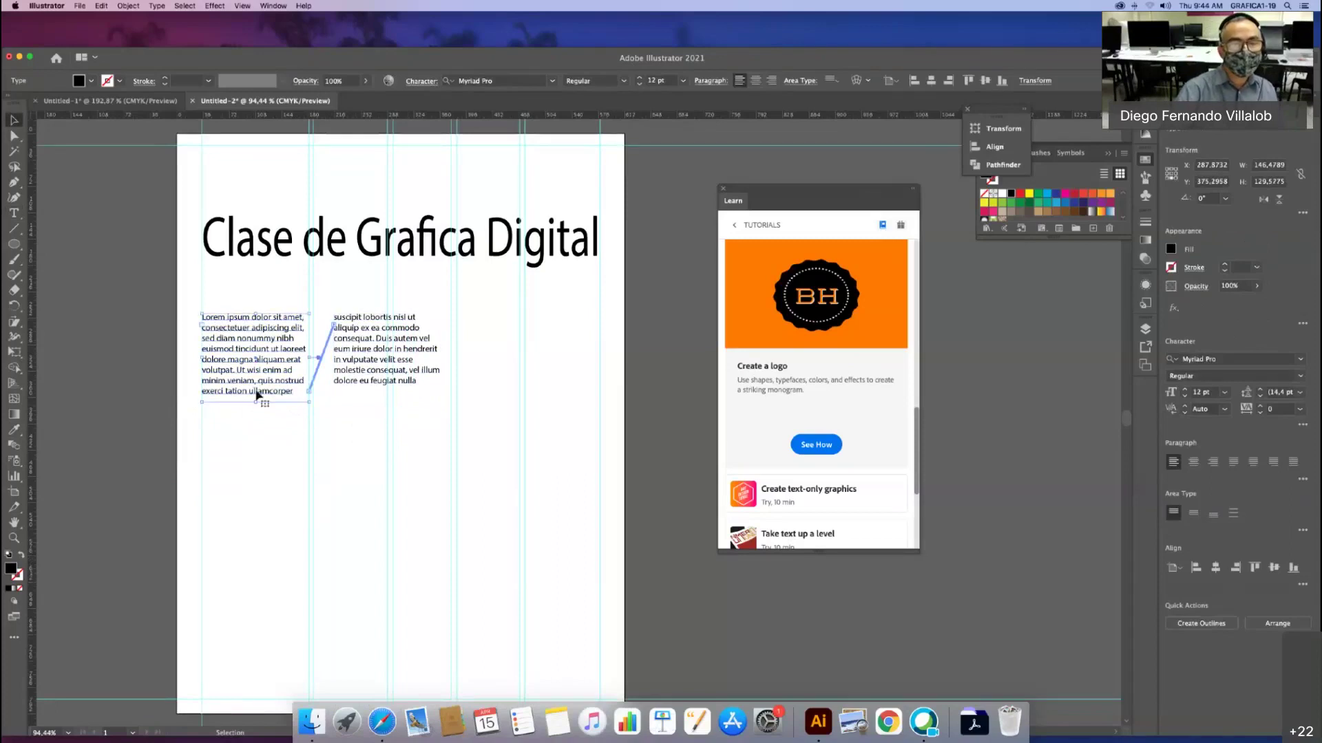
double_click(257, 394)
left_click_drag(257, 395, 260, 370)
mouse_move(362, 391)
left_mouse_down()
mouse_move(345, 389)
mouse_move(368, 393)
mouse_move(366, 366)
left_mouse_up()
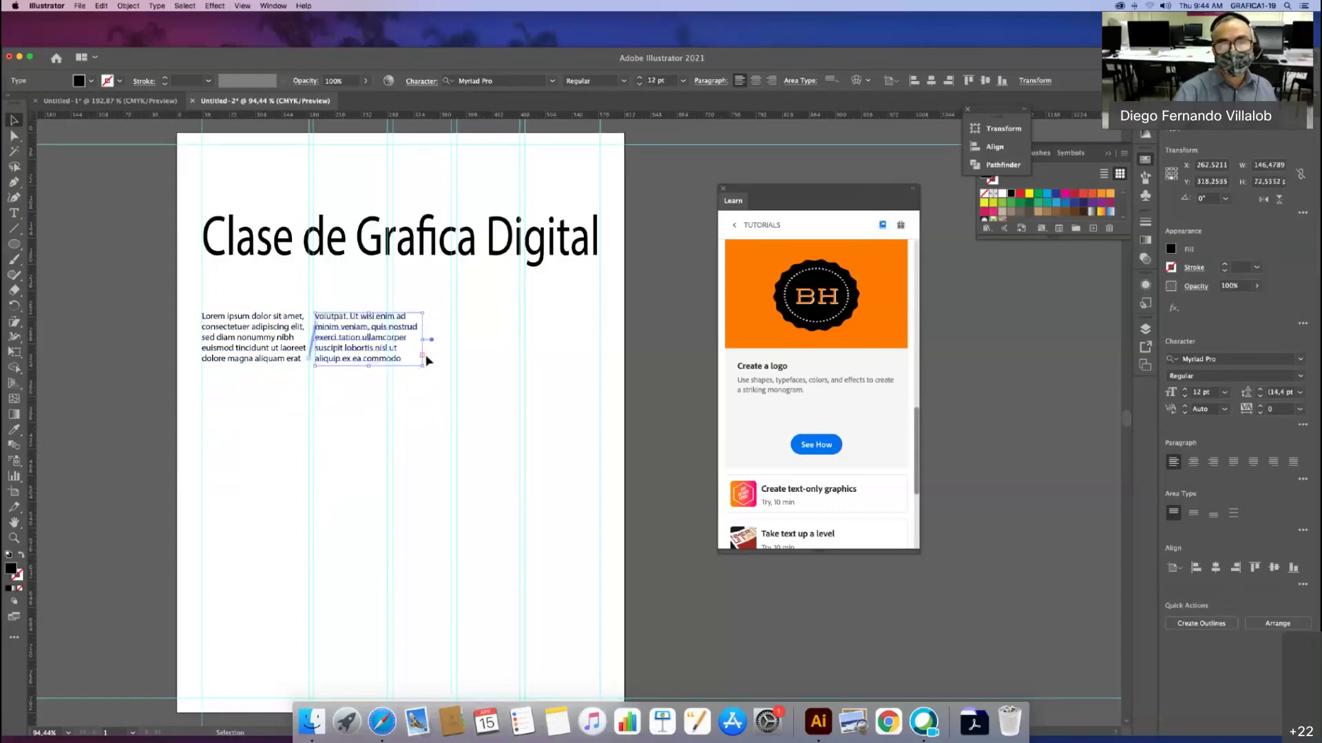
Step: Thread the second frame's overflow text into a third frame and shift it slightly toward the second
key("t")
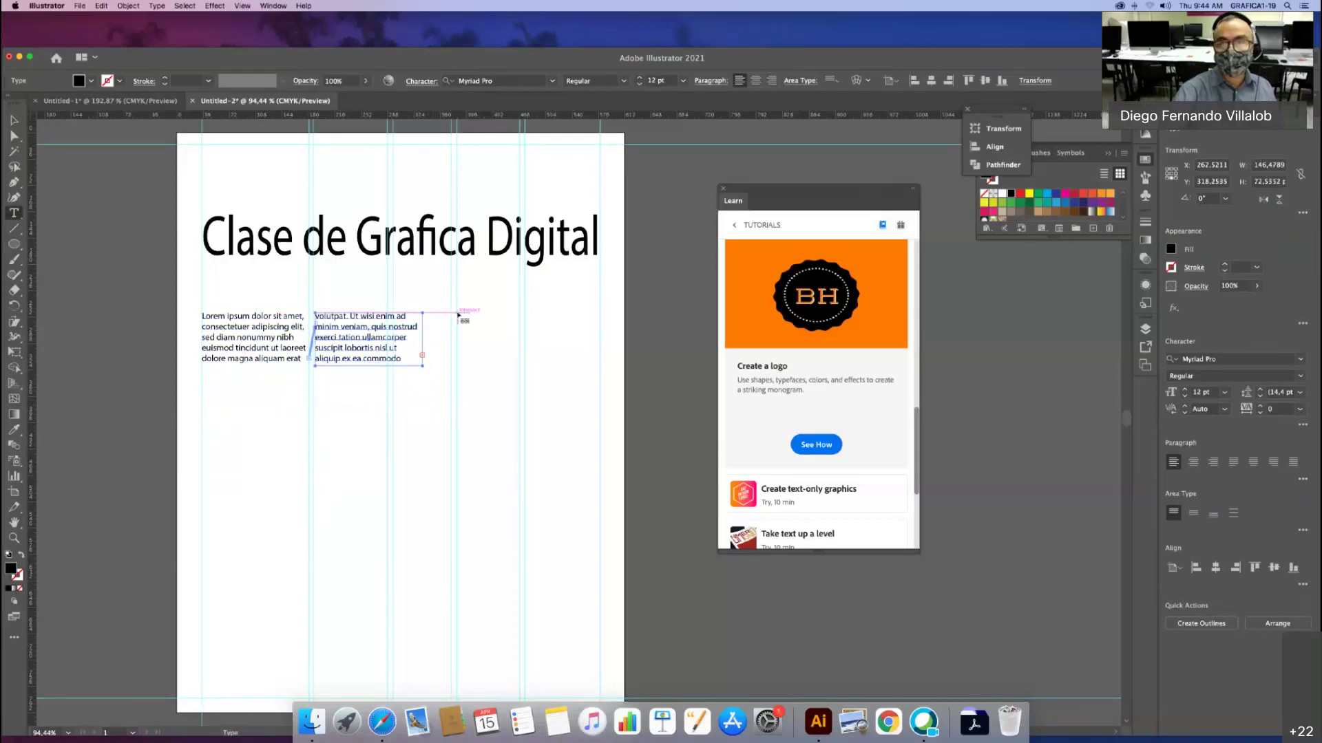
left_click(459, 315)
left_click_drag(478, 351, 463, 353)
Step: Lengthen the third text frame to about 117 pt high and place the second frame midway between its neighbours
left_click(404, 362)
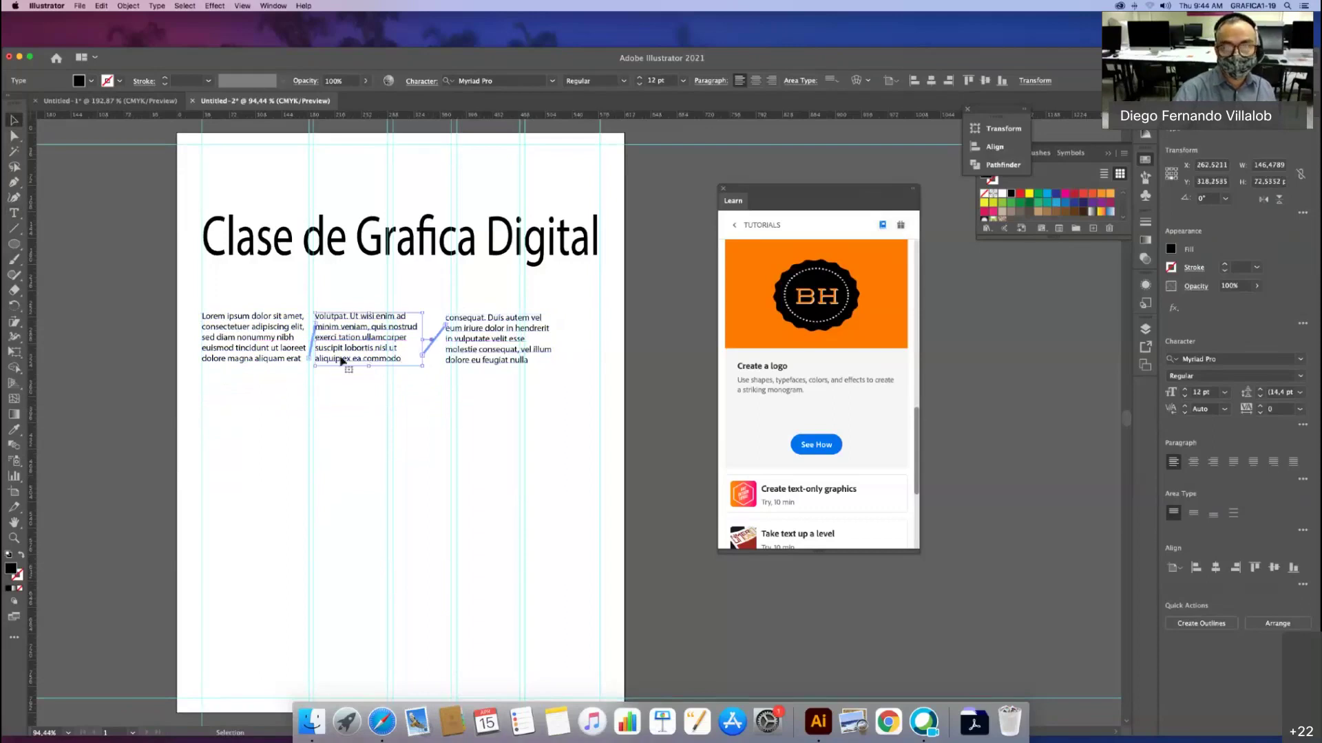
left_click(257, 367)
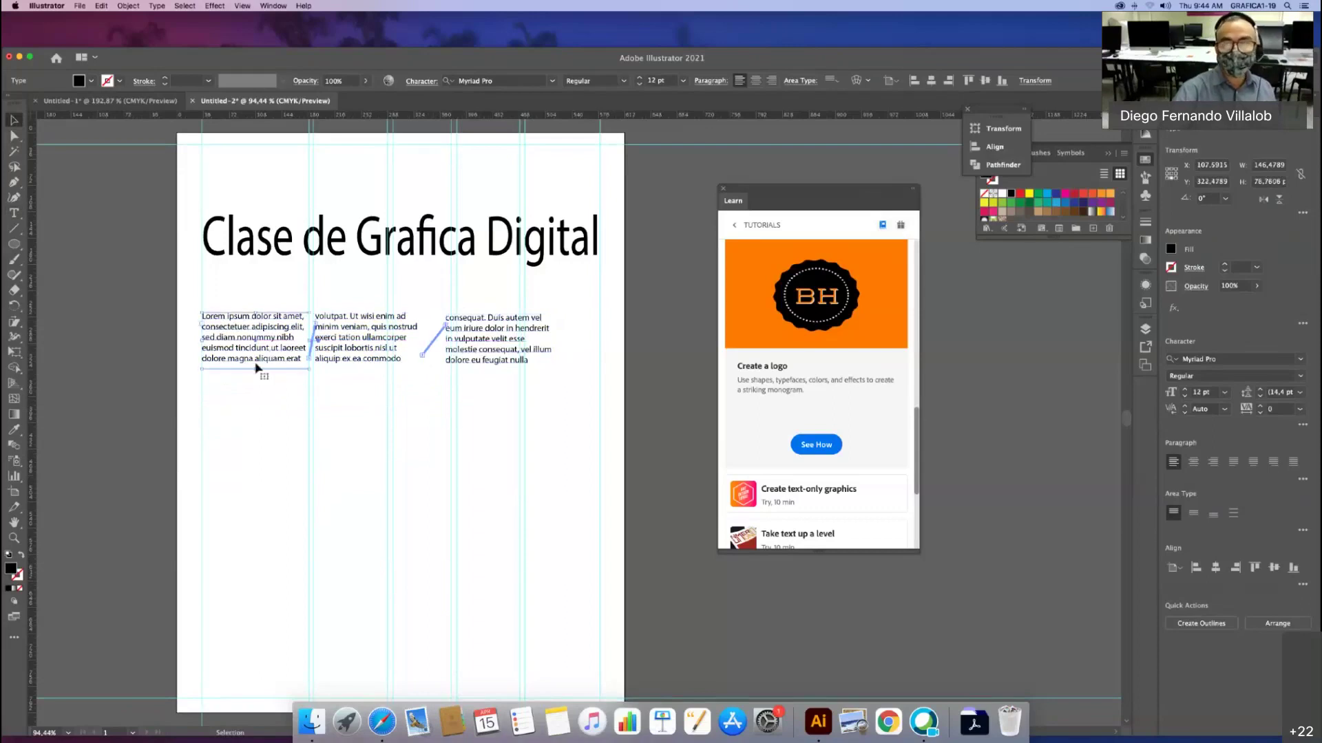
left_click(486, 372)
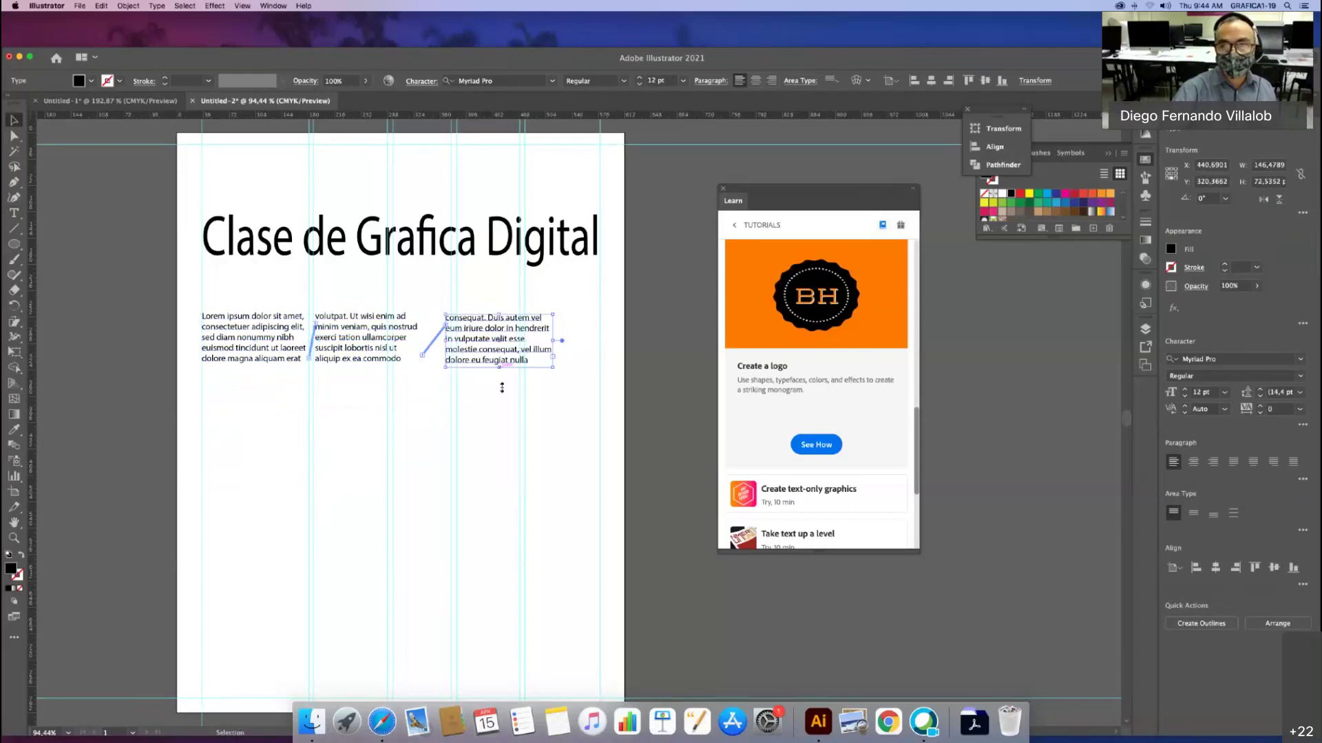
left_click(254, 364)
scroll(254, 358, "down", 2)
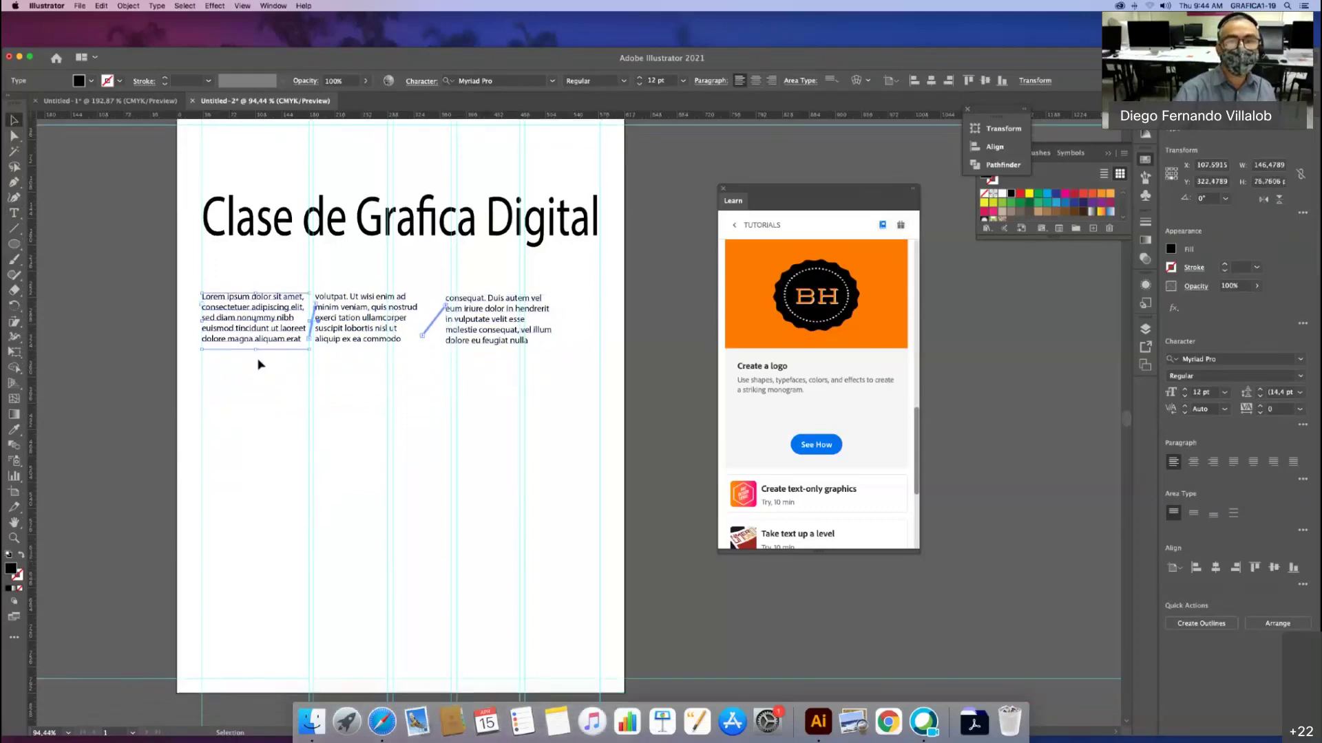
mouse_move(254, 351)
left_mouse_down()
mouse_move(260, 318)
mouse_move(263, 377)
mouse_move(259, 359)
left_mouse_up()
scroll(258, 359, "up", 3)
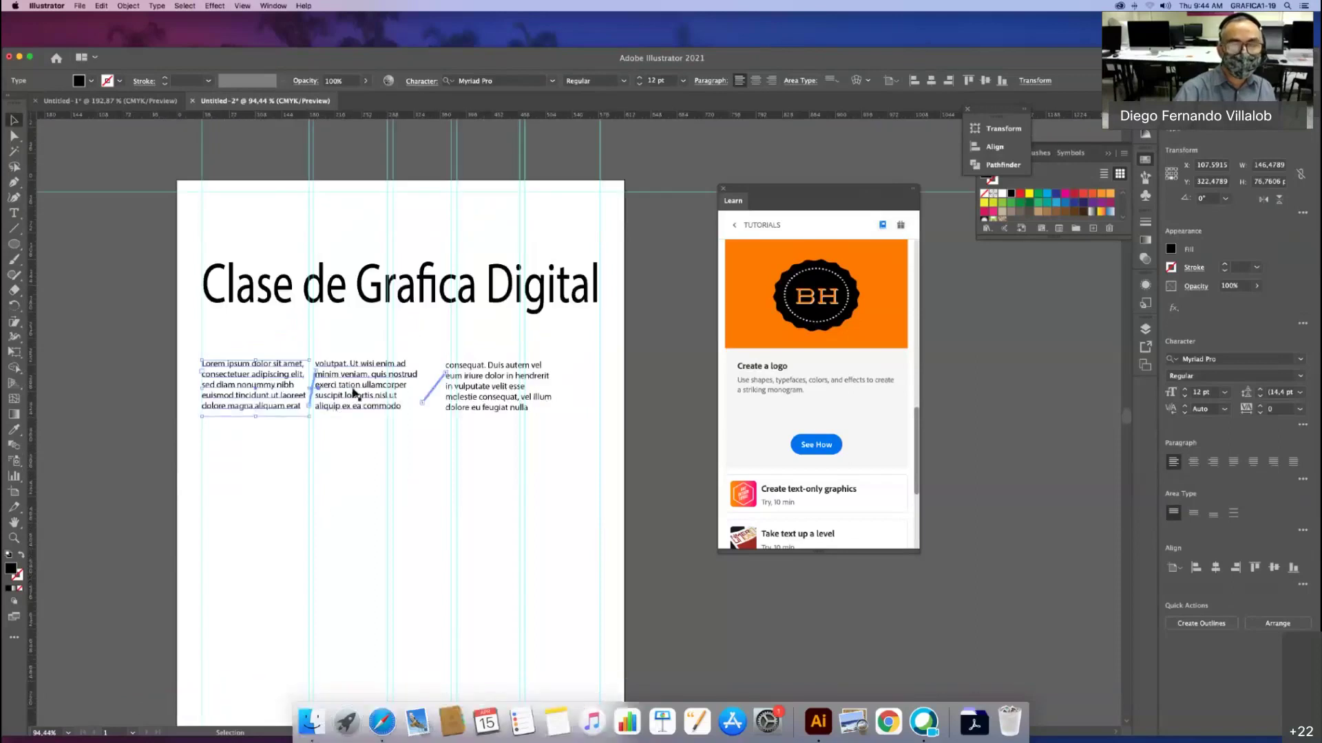
left_click_drag(367, 402, 366, 402)
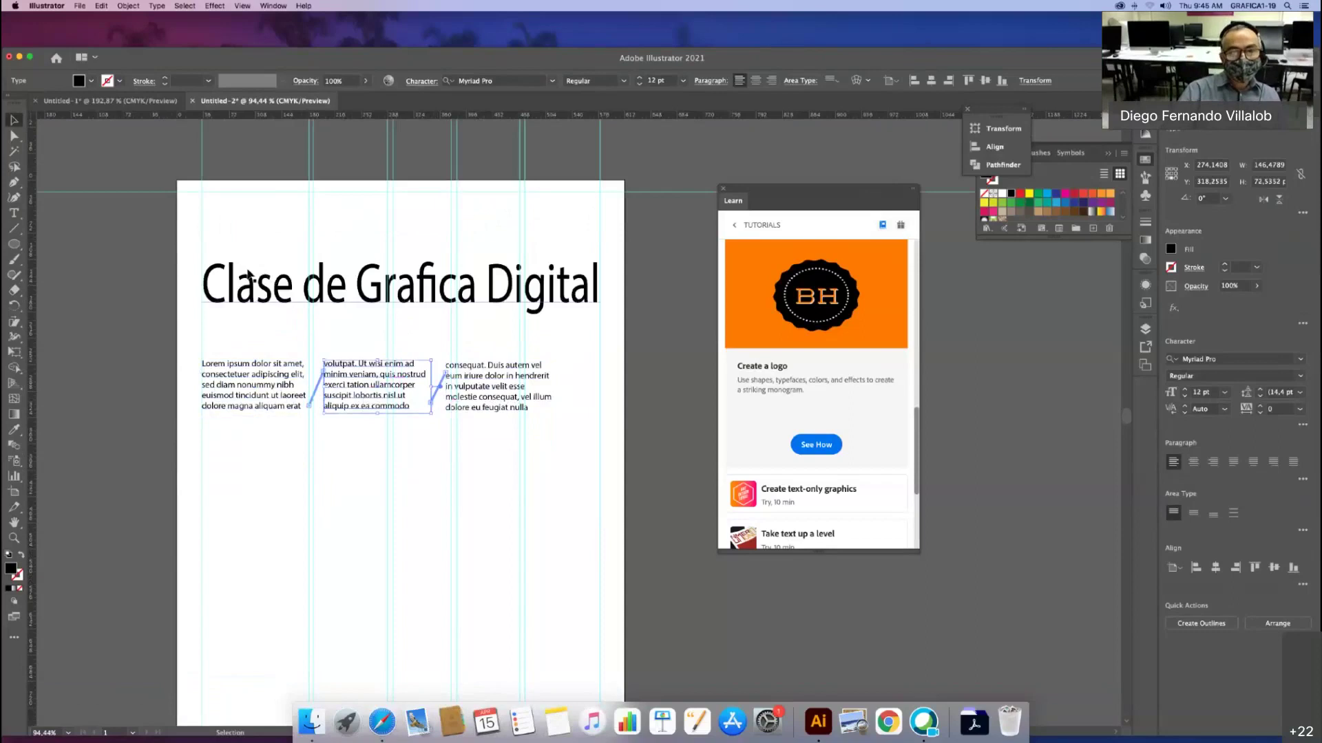
Step: Copy all the threaded placeholder text and paste it into the first column after "tincidu"
left_click(259, 399)
double_click(237, 397)
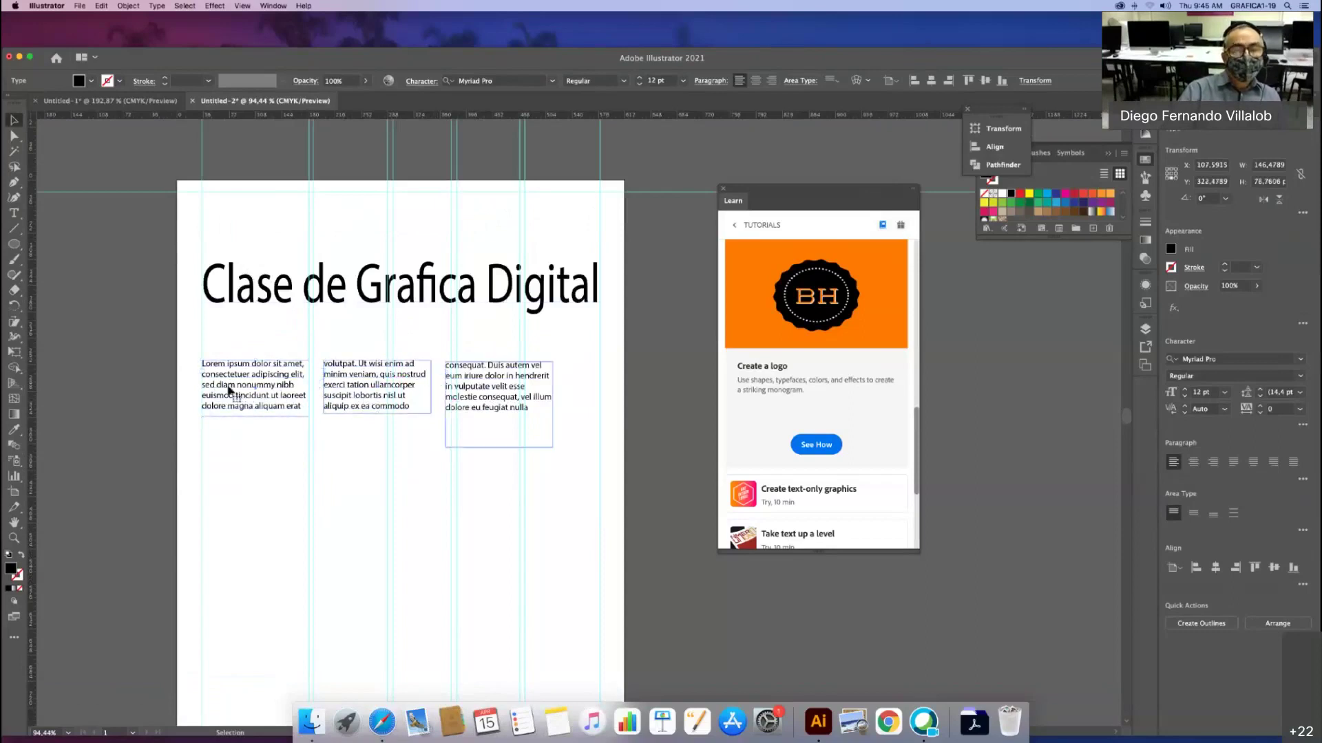
key("super+a")
key("super+c")
key("Escape")
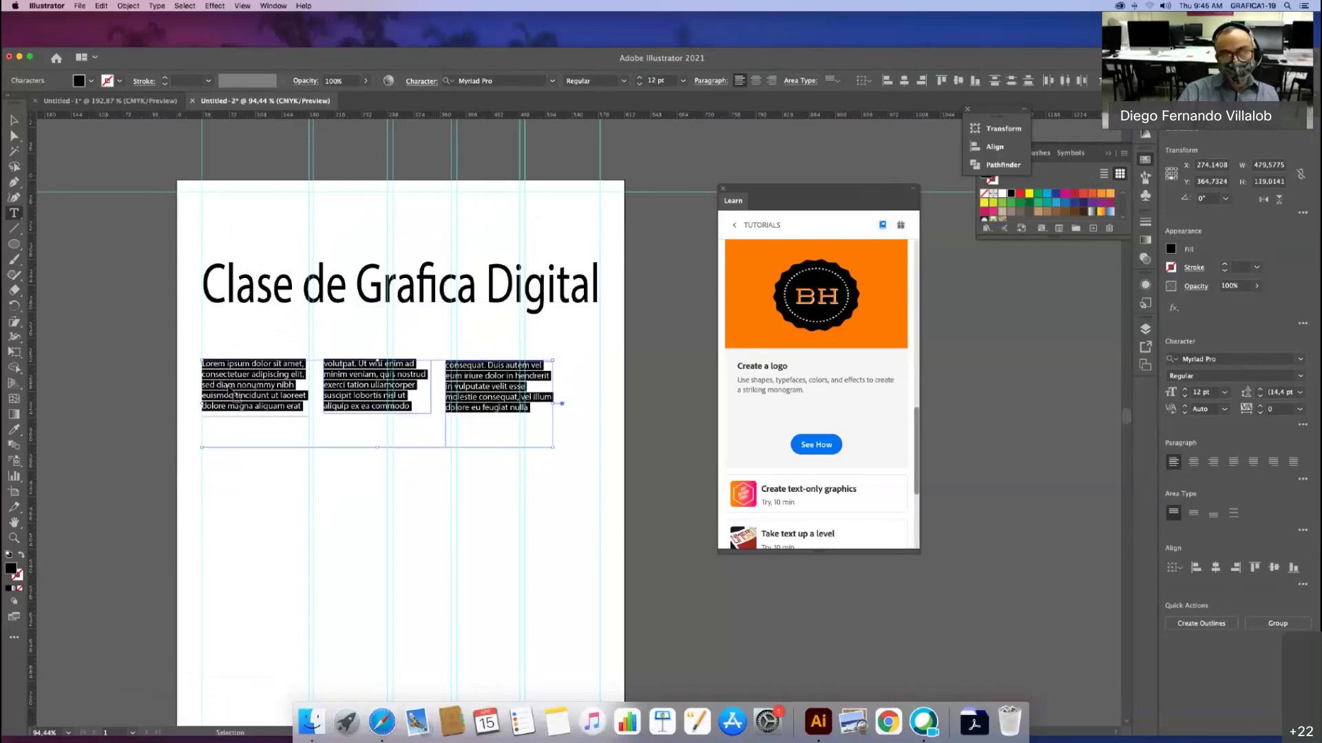
key("t")
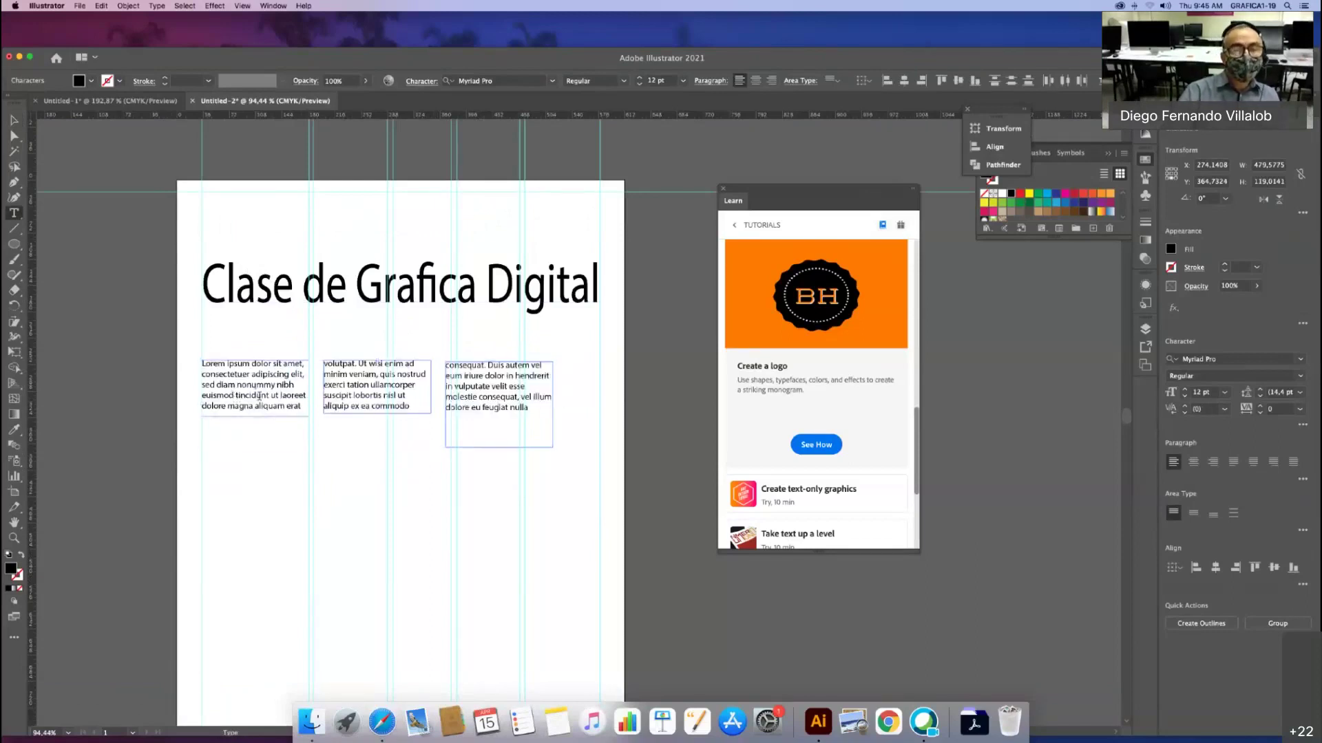
left_click(282, 411)
type("Lorem ipsum dolor sit amet, consectetuer adipiscing elit, sed diam nonummy nibh euismod tincidu")
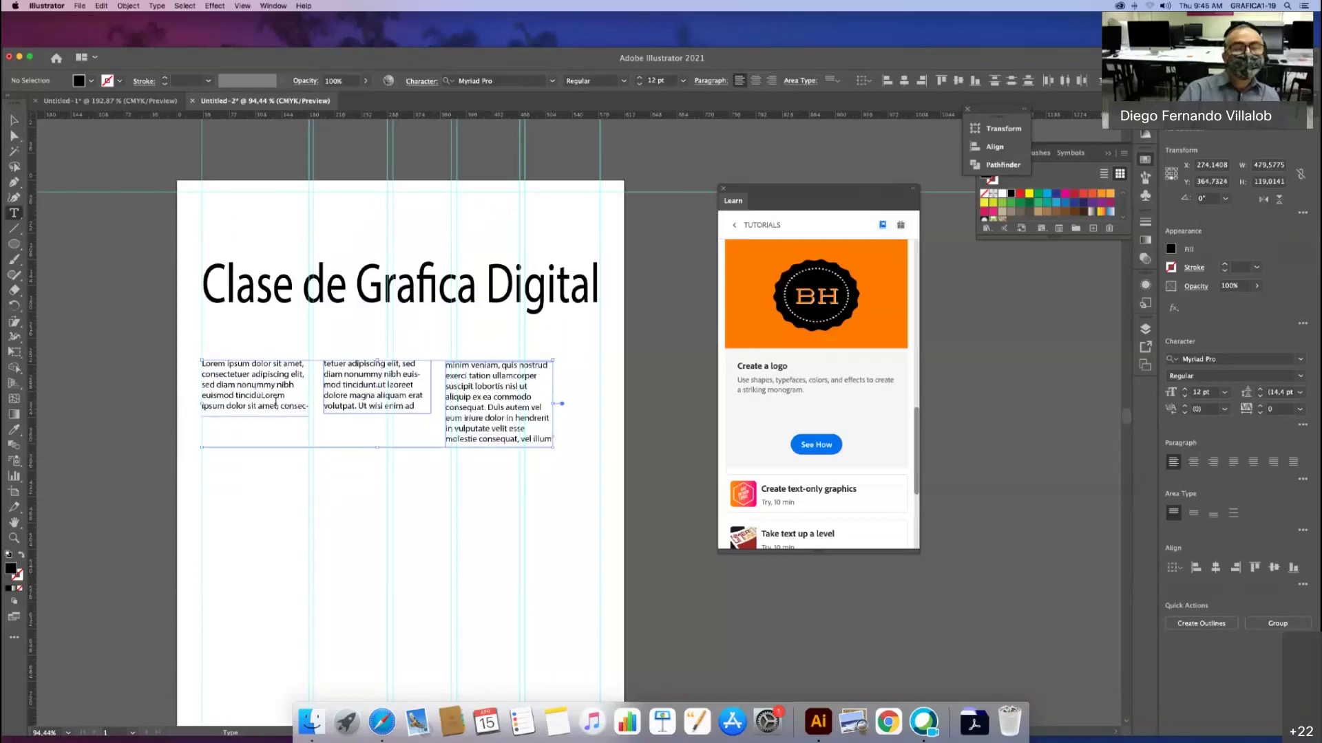
left_click(268, 384)
key("Escape")
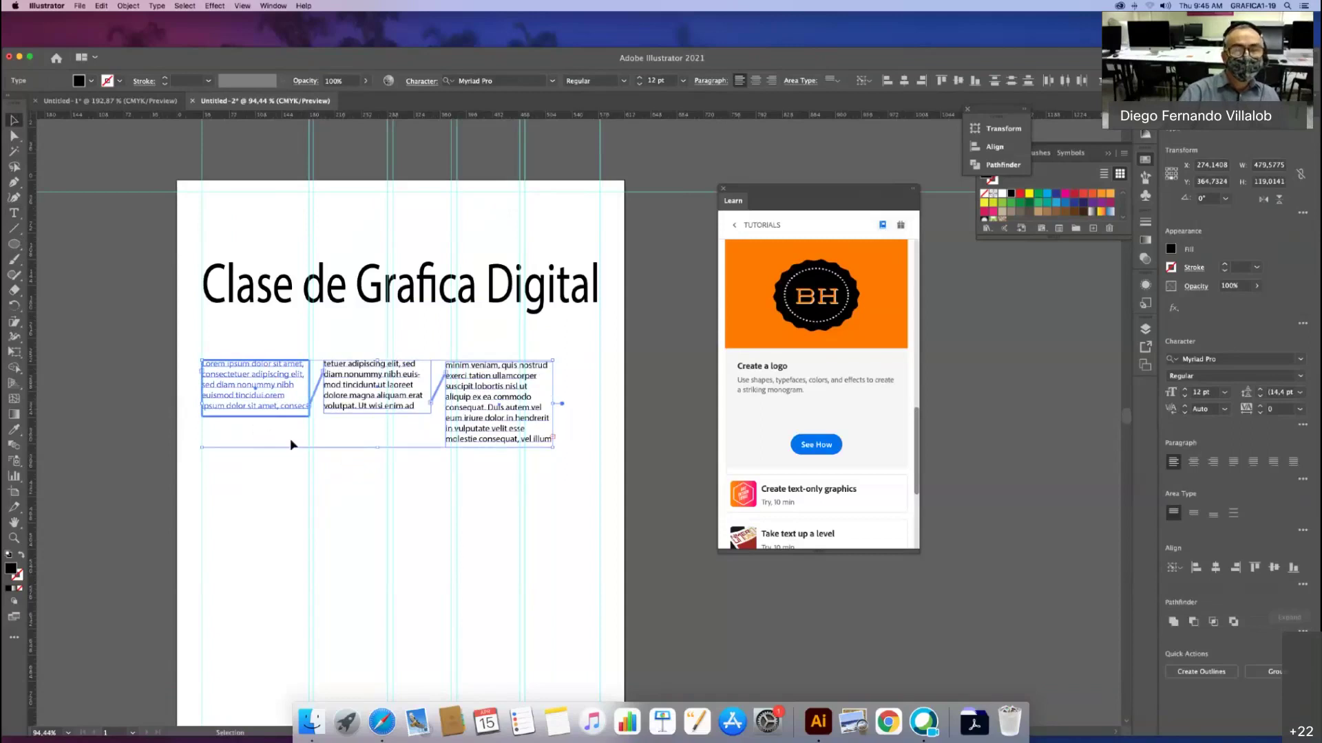
Step: Lengthen the first and second text frames to about 168 pt high, aligning their lower edges
left_click(291, 445)
left_click(268, 392)
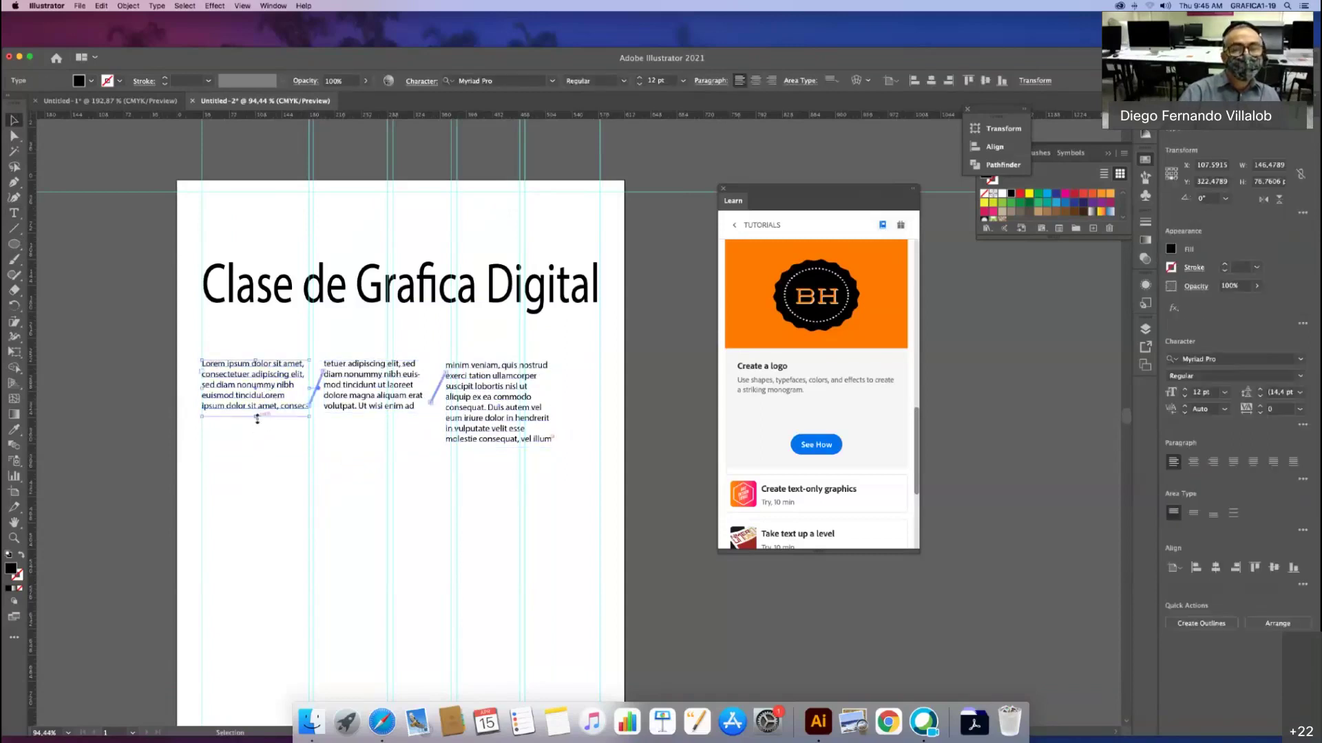
left_click_drag(256, 468, 256, 490)
left_click(354, 391)
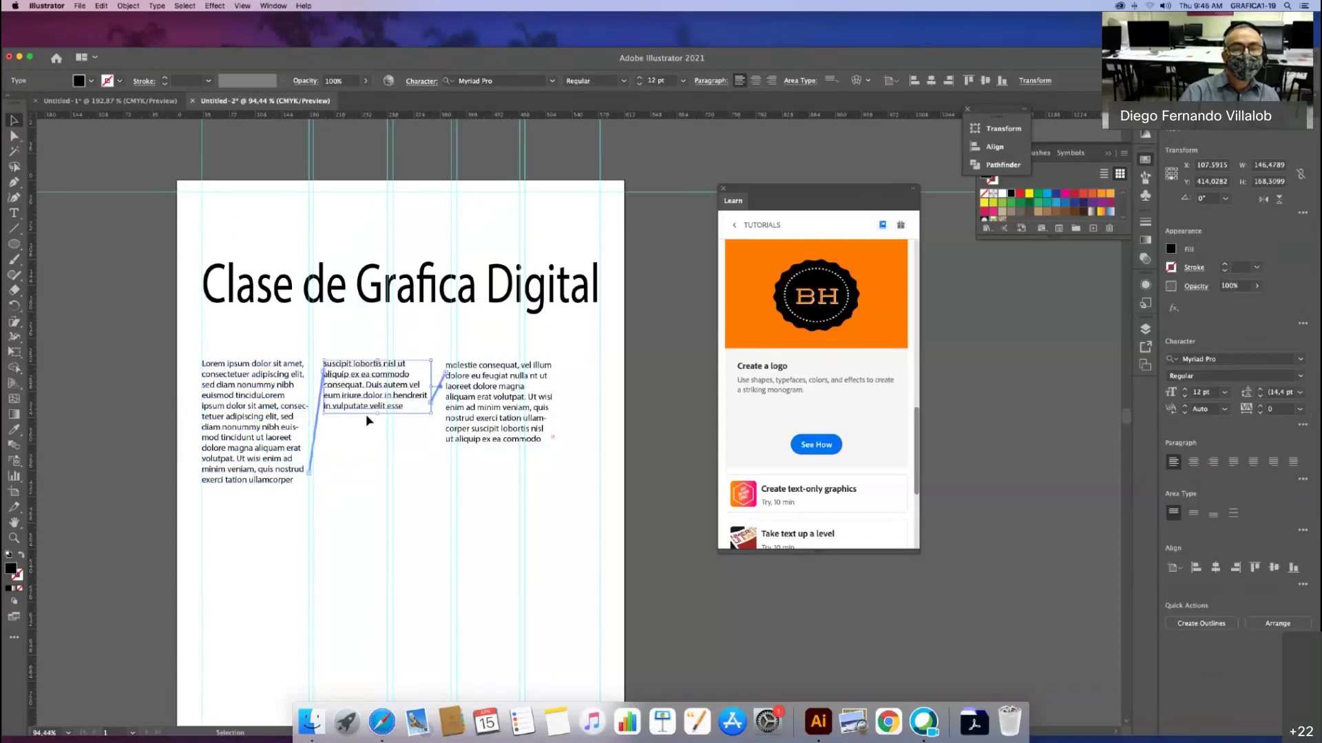
left_click_drag(376, 414, 376, 487)
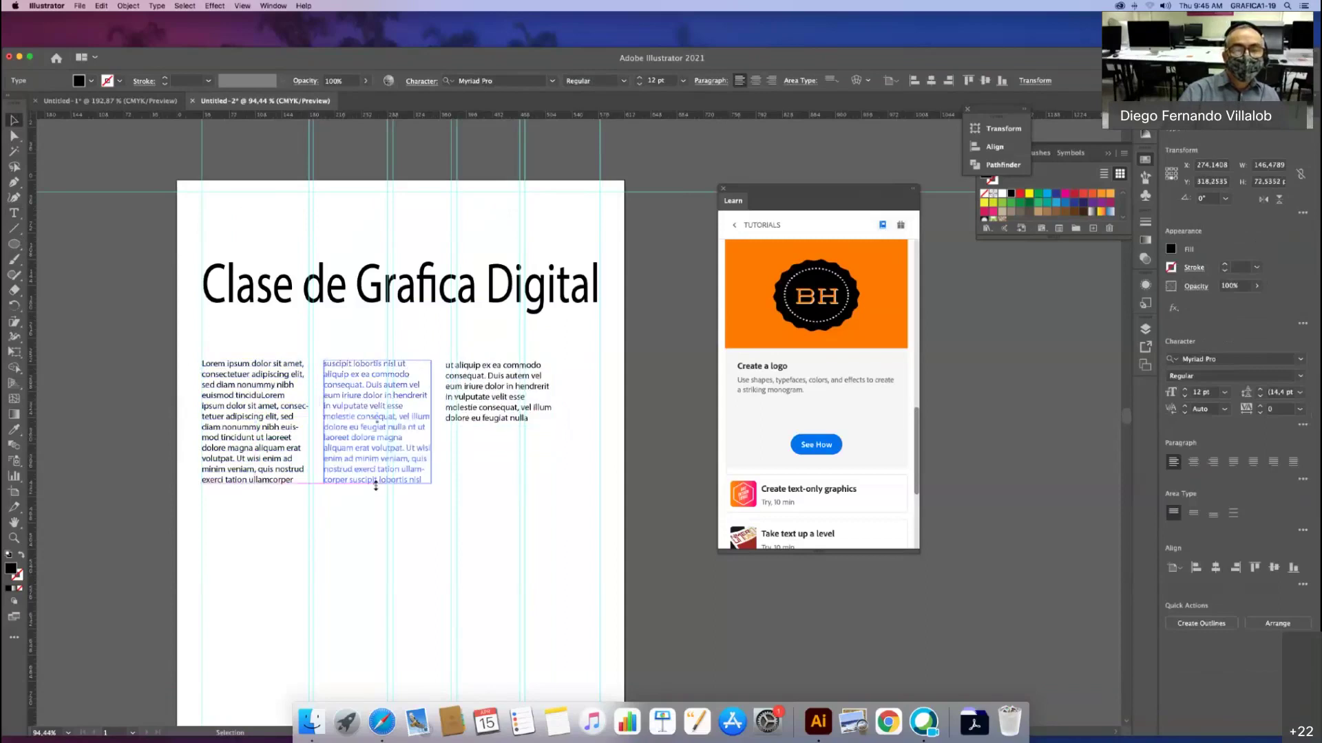
Step: Paste the copied placeholder text again into the third column after "molestie con"
left_click(473, 399)
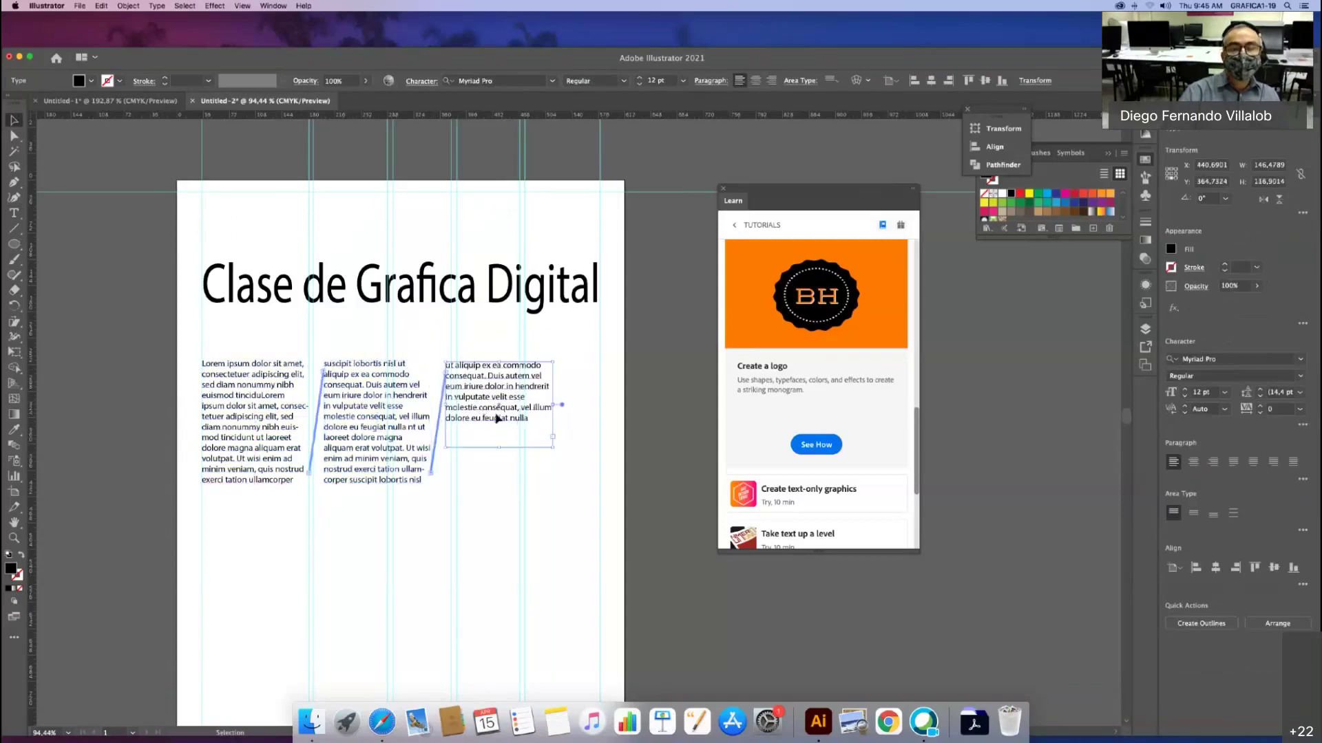
left_click(494, 413)
double_click(494, 413)
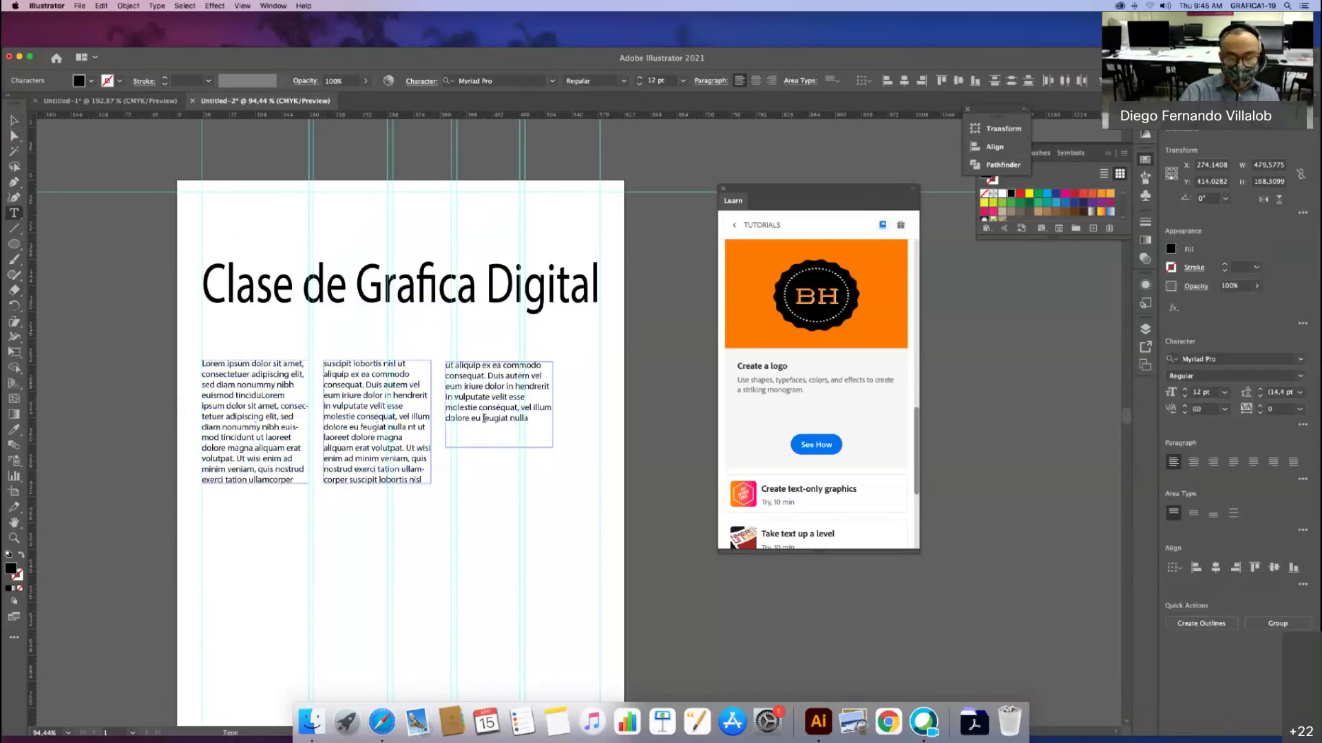
key("super+z")
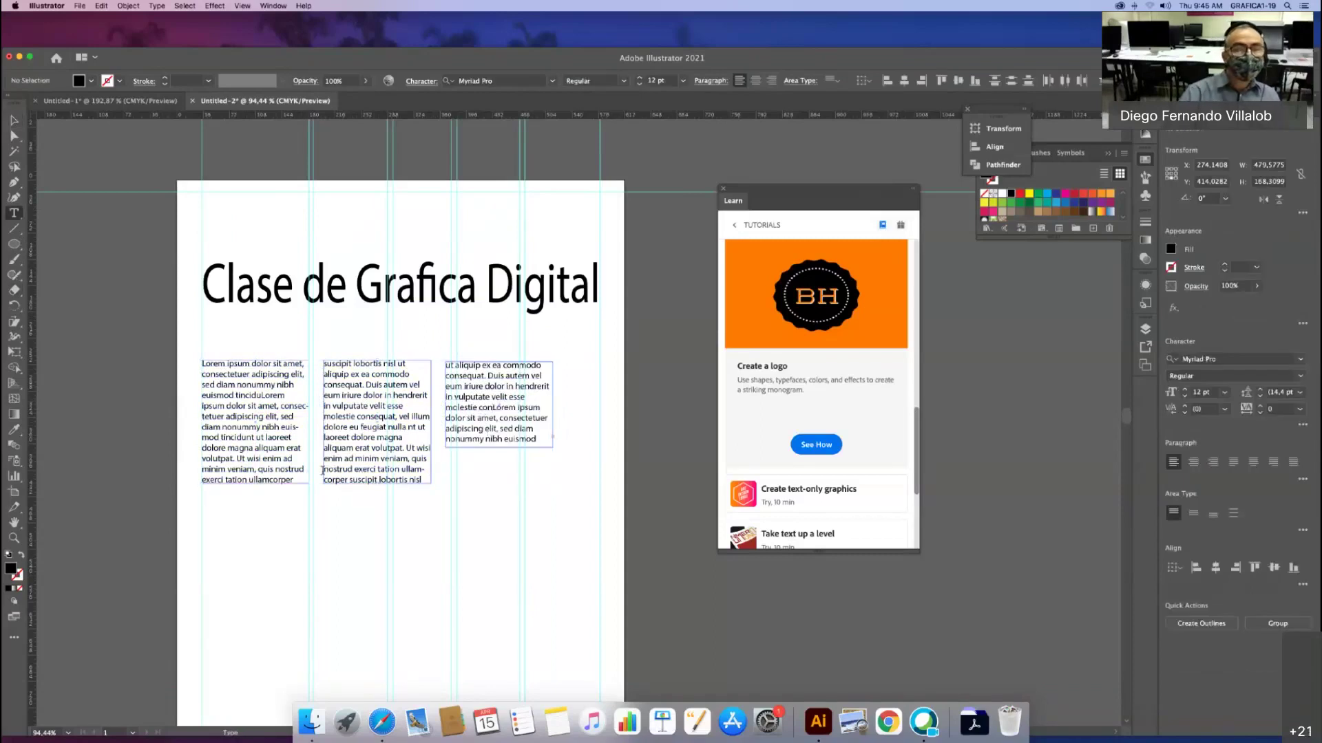
key("v")
left_click(298, 439)
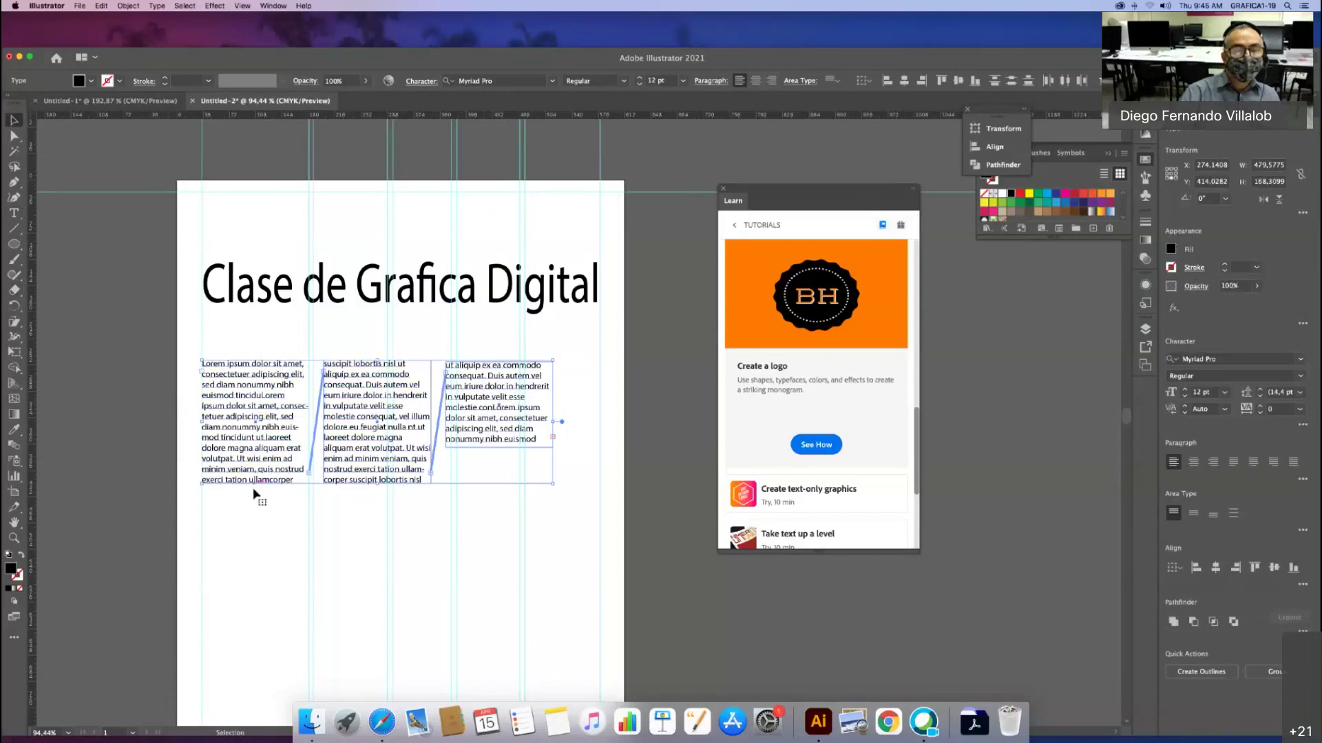
Step: Lengthen the first, second and third text frames to about 275, 270 and 282 pt high
left_click(271, 457)
left_click_drag(256, 484, 256, 561)
left_click(342, 461)
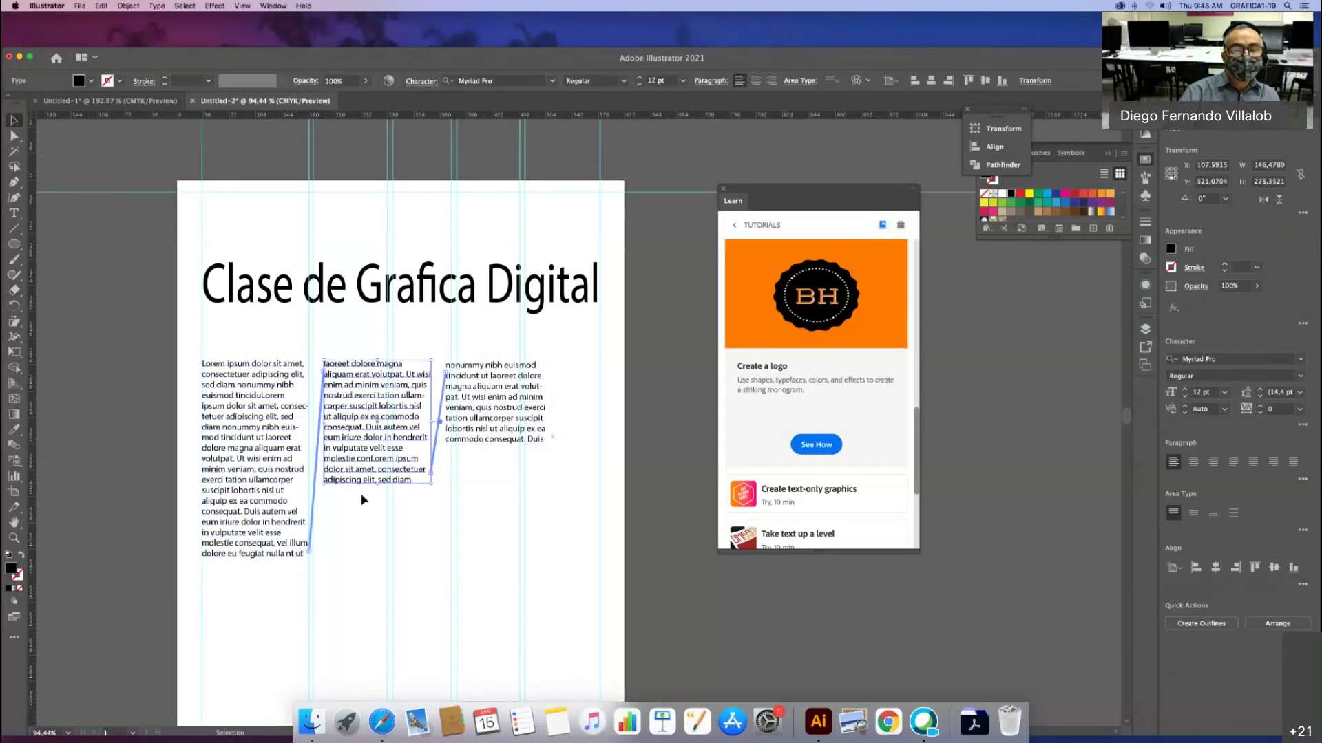
left_click_drag(374, 485, 378, 558)
left_click(456, 429)
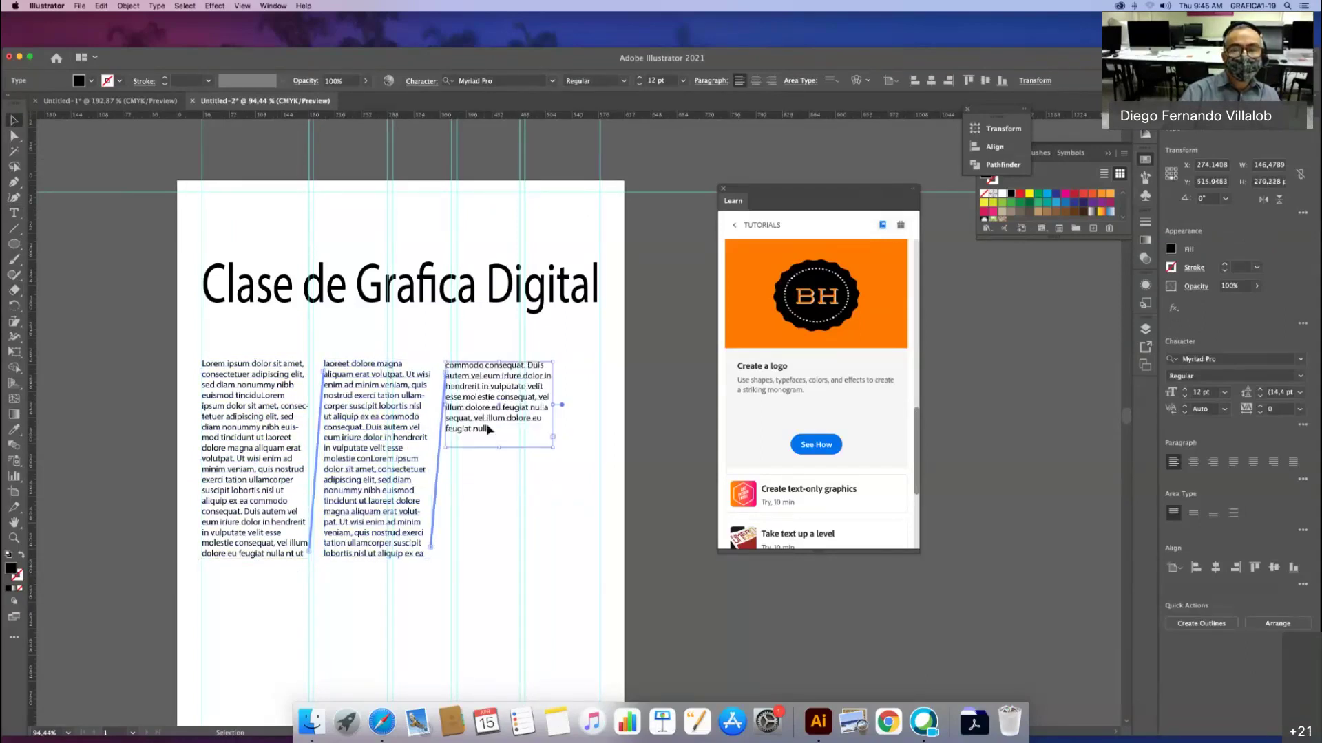
left_click_drag(499, 452, 514, 551)
left_click(504, 432)
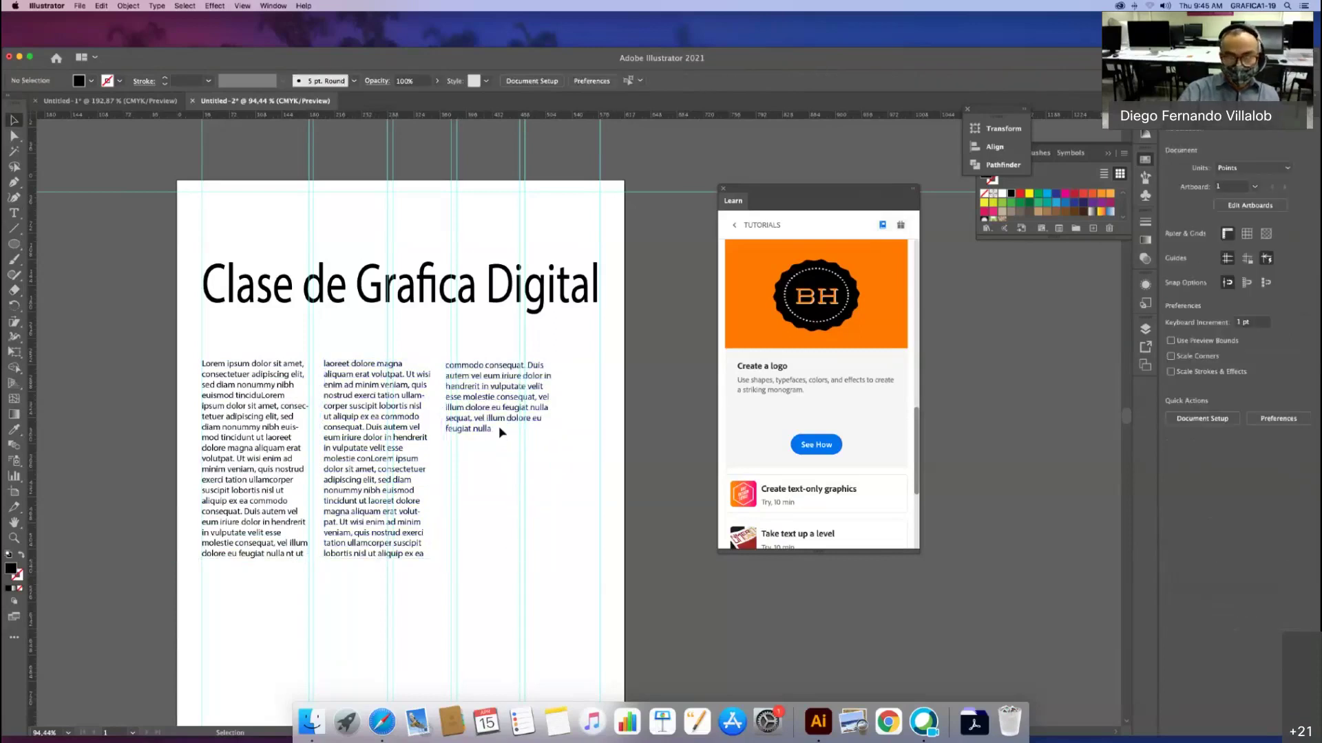
Step: Paste the copied placeholder text after "feugiat" in the third column and select the linked frames
left_click(486, 432)
double_click(486, 432)
double_click(488, 434)
key("super+v")
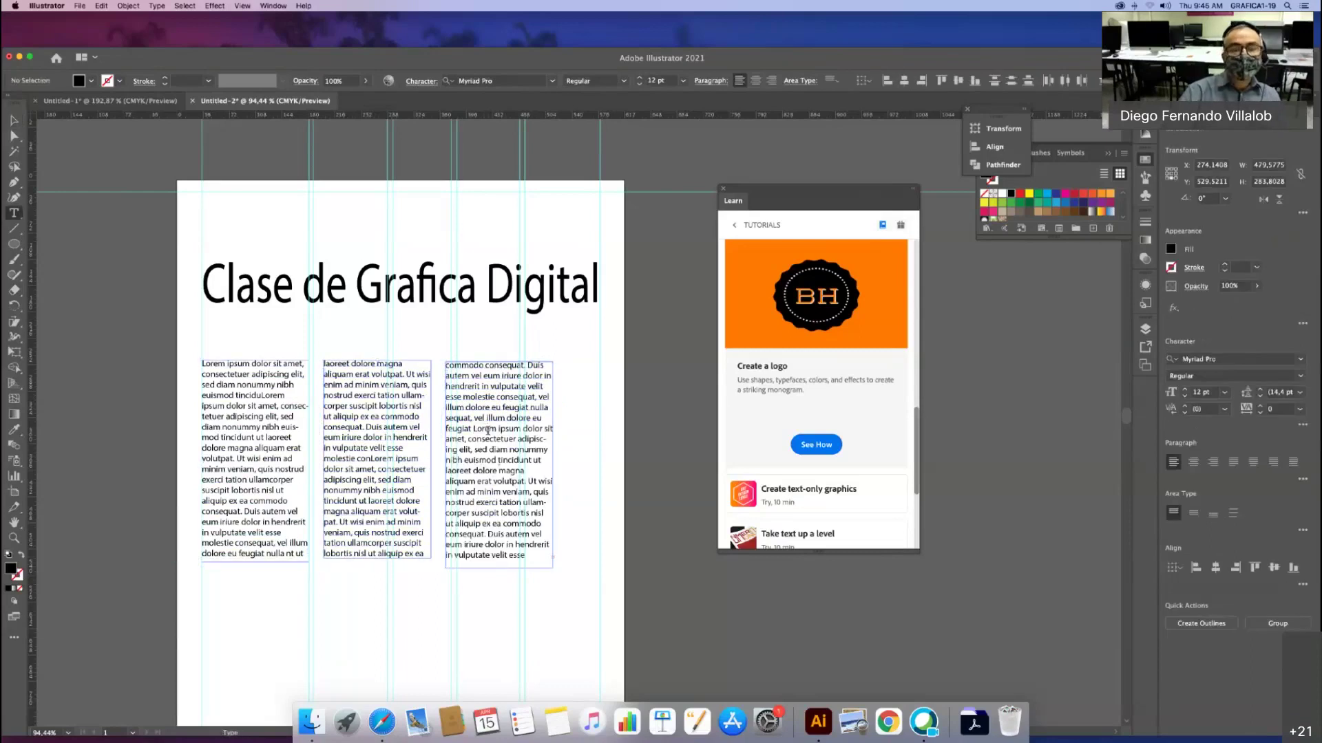
key("Escape")
key("v")
left_click(495, 513)
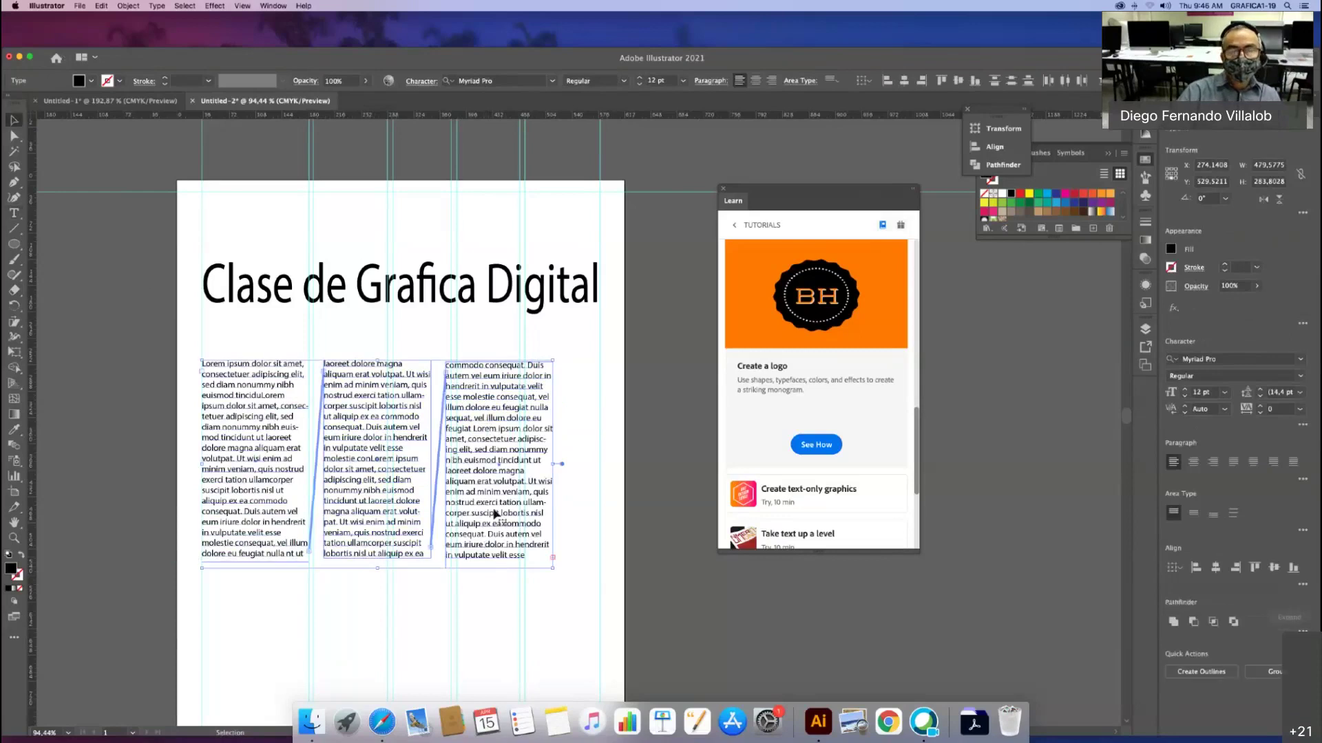
Step: Lengthen the third text frame by two text lines and the first and second by one line, making the second about 287 pt high
left_click(509, 563)
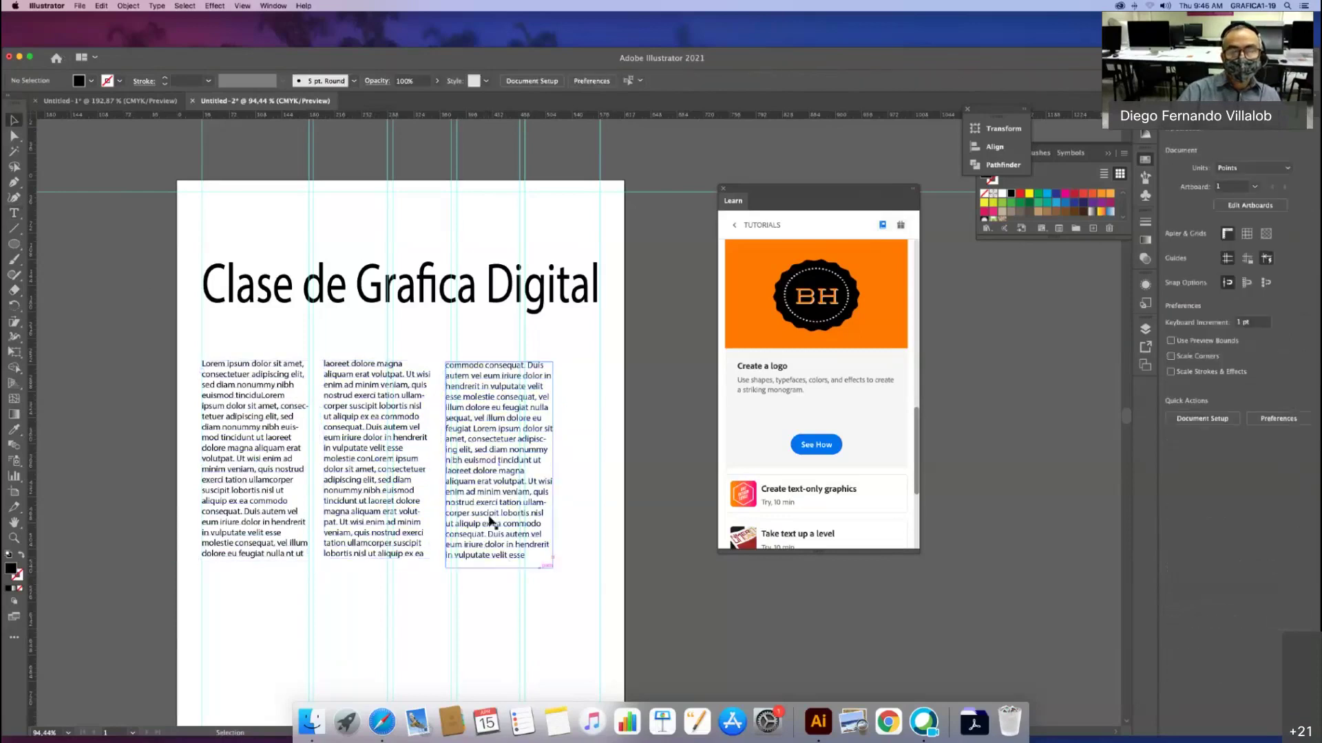
mouse_move(500, 569)
left_mouse_down()
mouse_move(502, 598)
mouse_move(503, 586)
left_mouse_up()
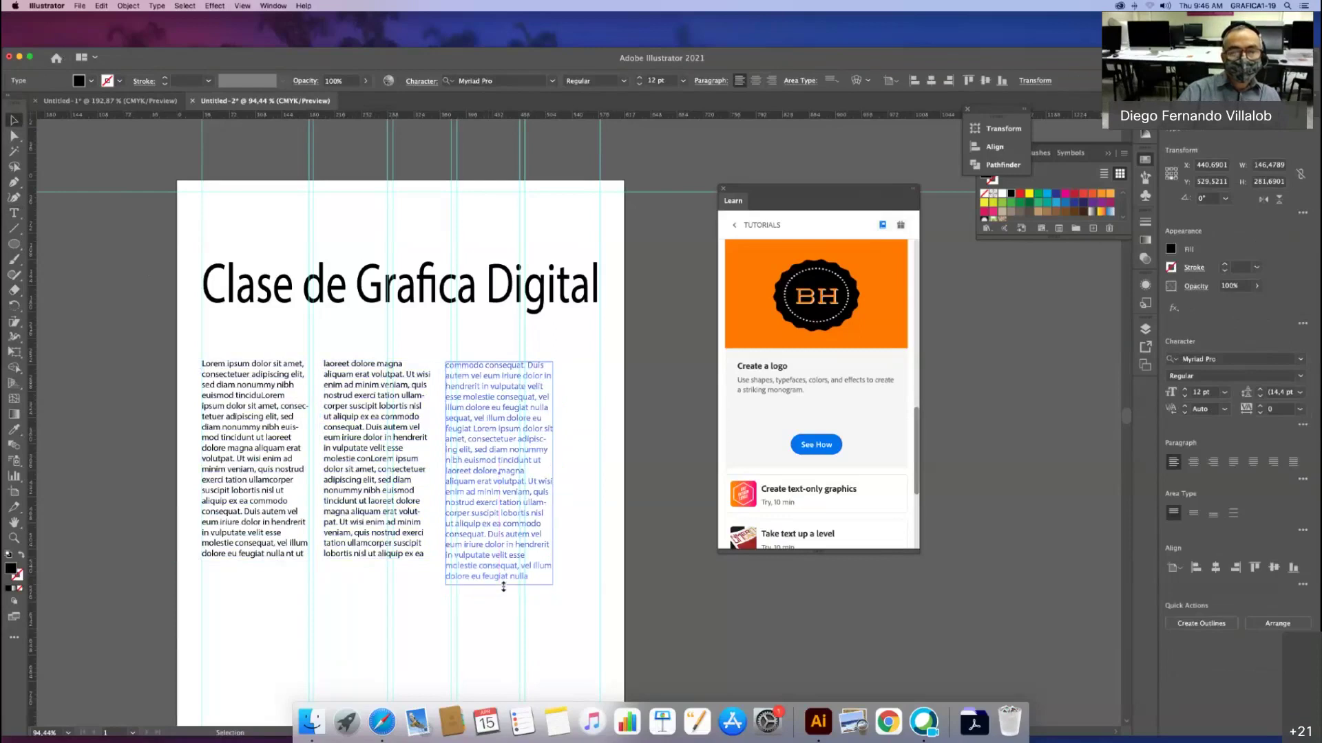
left_click(249, 551)
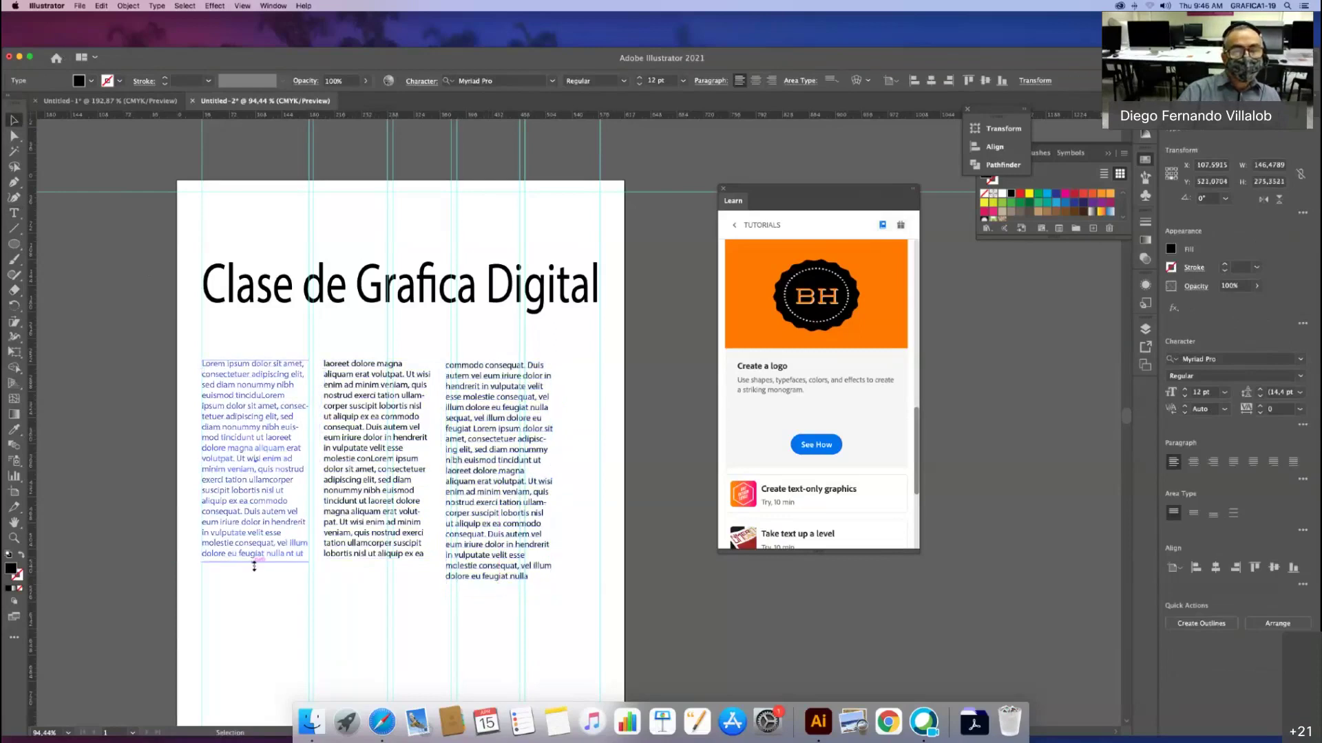
left_click_drag(254, 566, 255, 574)
left_click(365, 545)
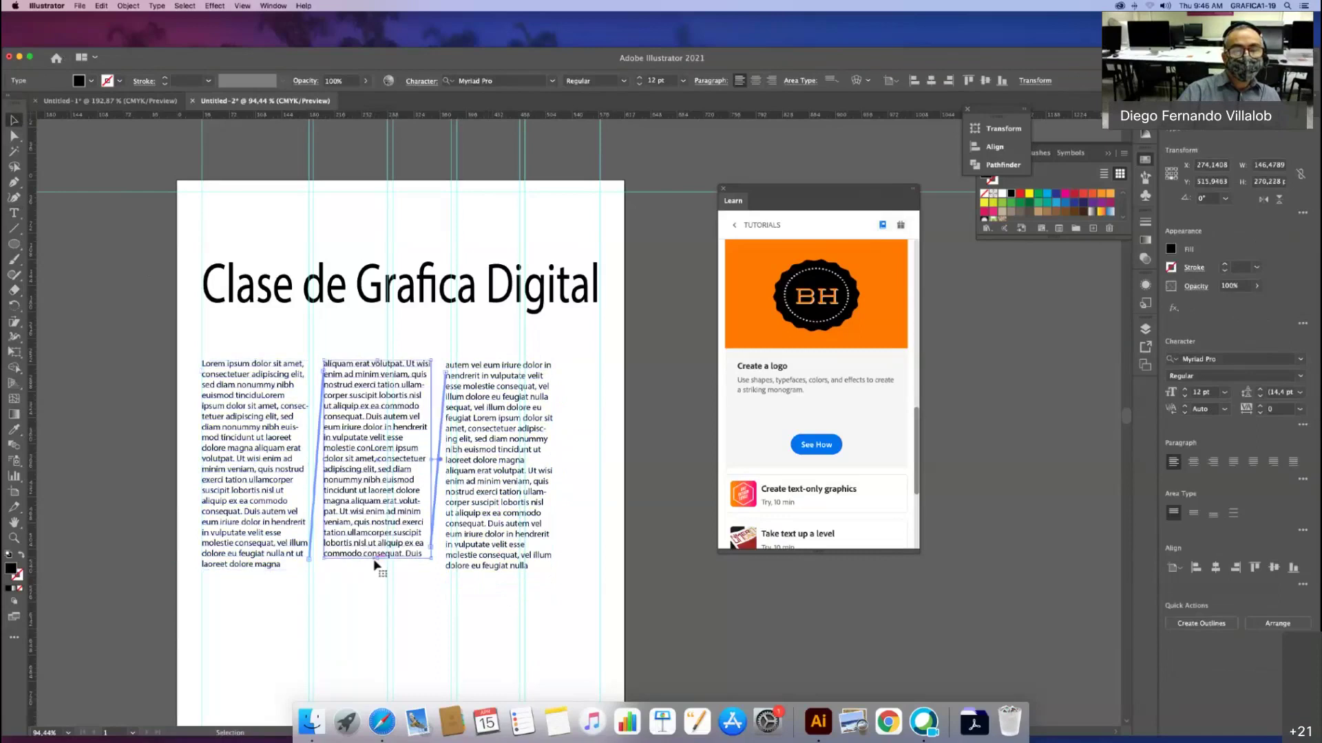
left_click_drag(374, 561, 375, 572)
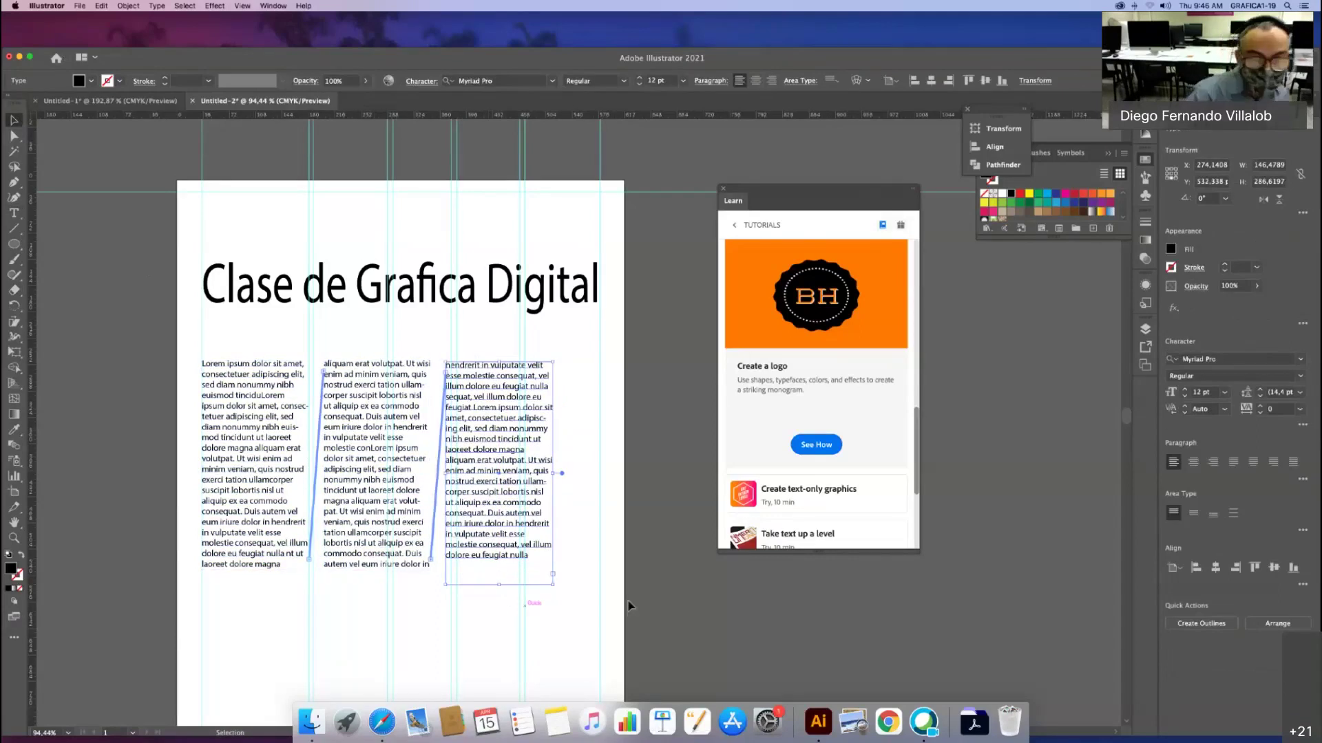
Step: Move the title "Clase de Grafica Digital" down until it sits directly above the three text columns
left_click(633, 530)
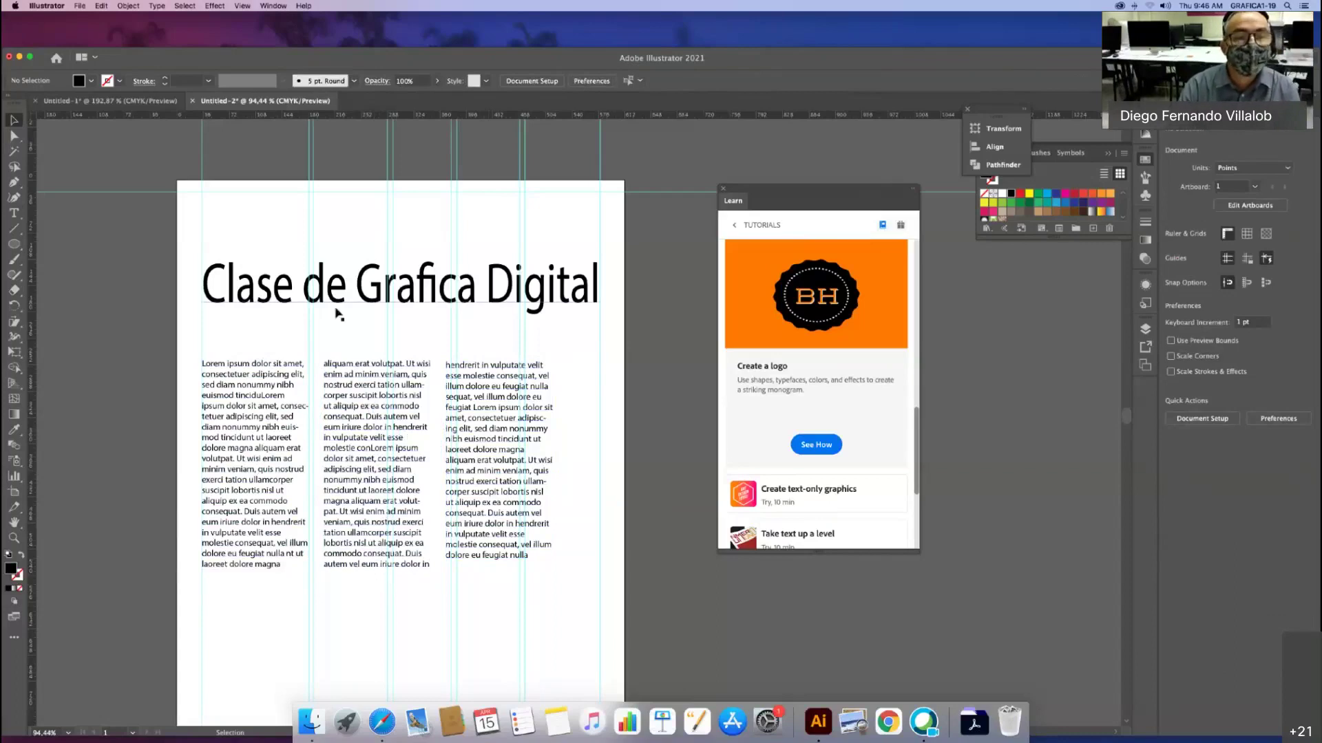
left_click_drag(265, 299, 267, 332)
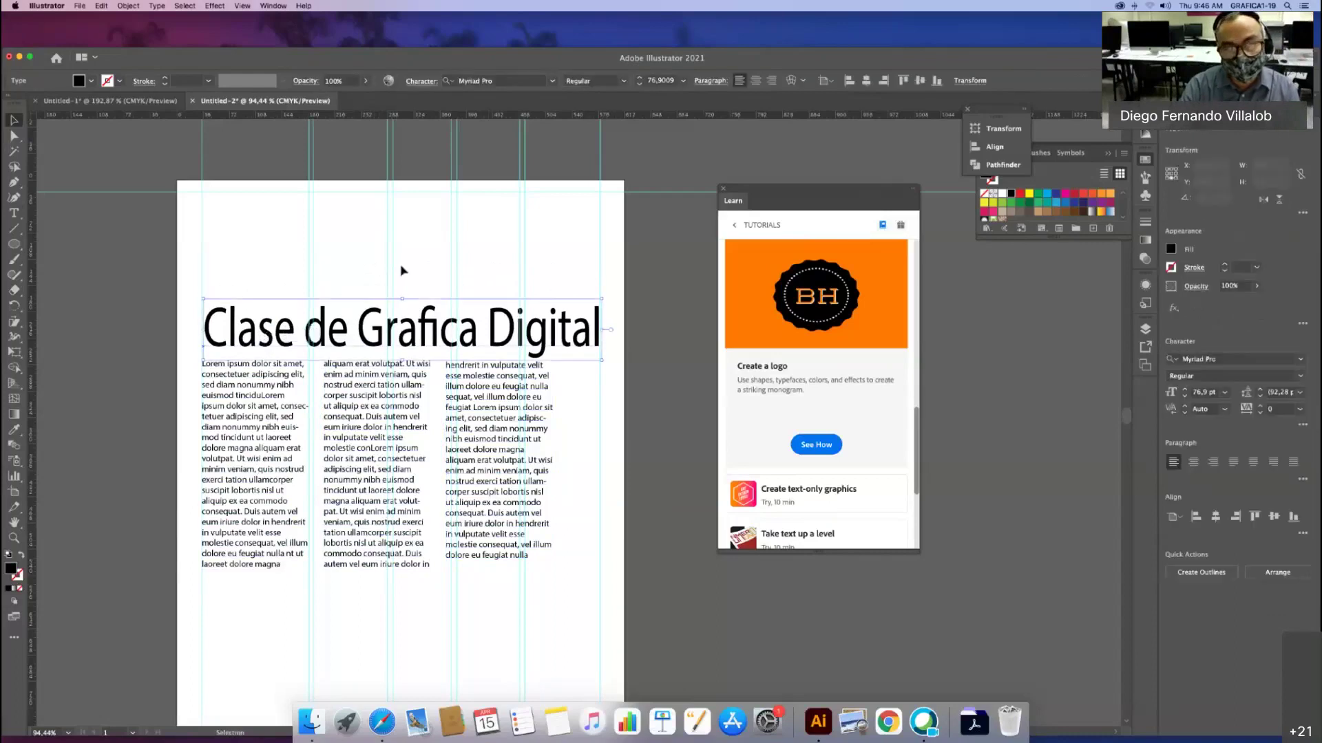
left_click(365, 256)
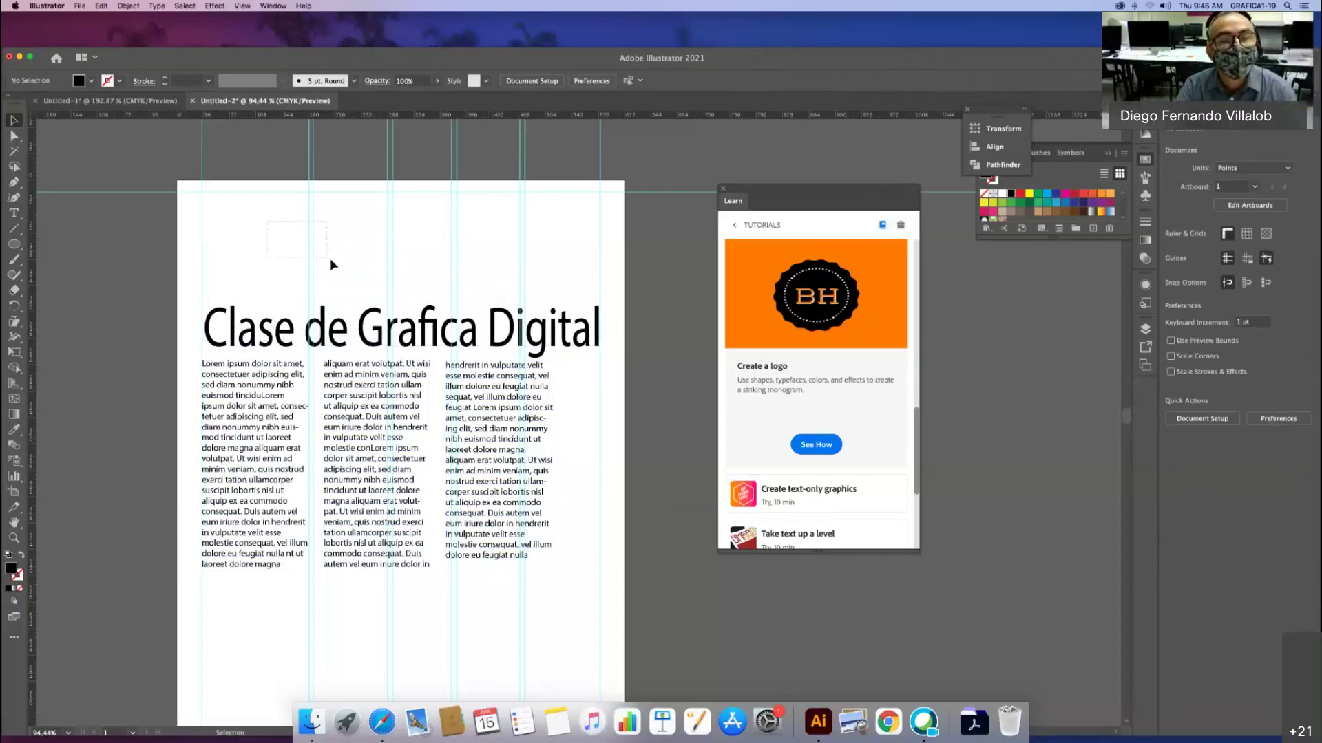
Step: Move the first pair of gutter guides to the facing edges of the first and second columns, at about 181 and 201 pt
left_click(311, 241)
left_click_drag(312, 227, 320, 225)
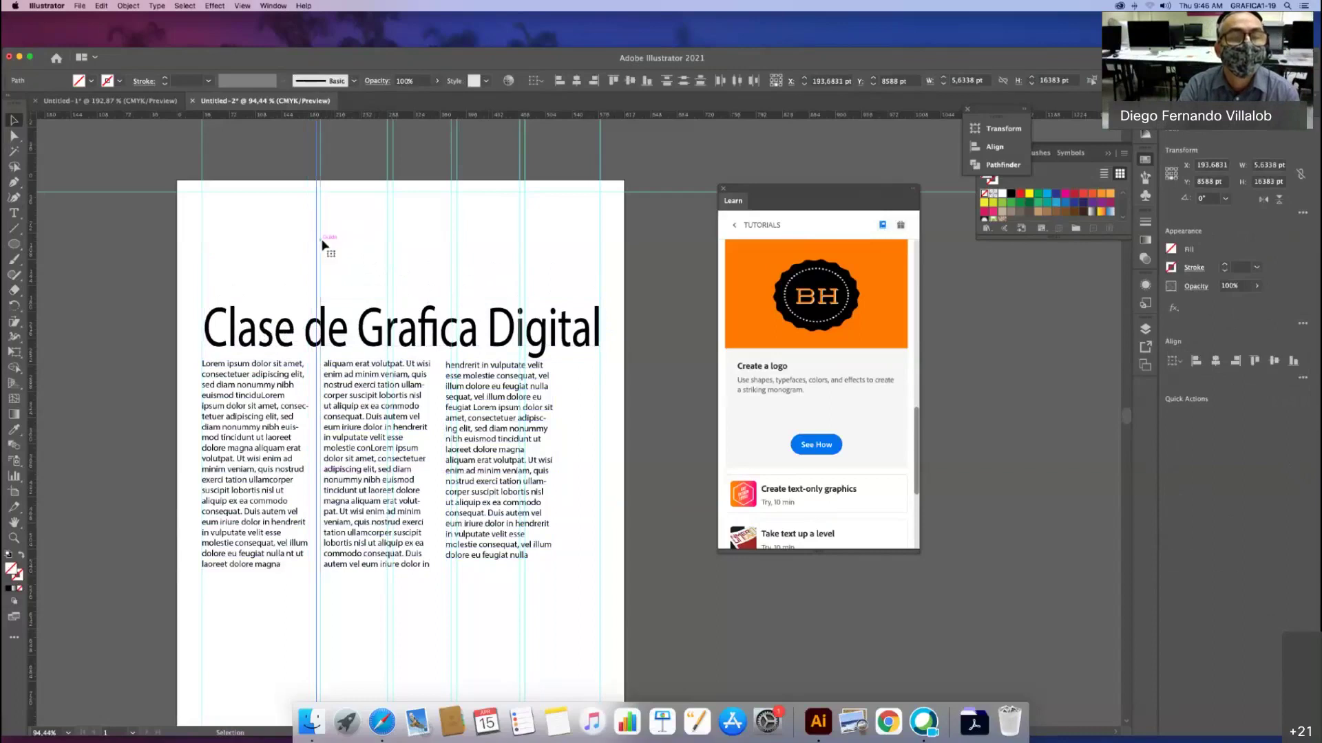
left_click(357, 254)
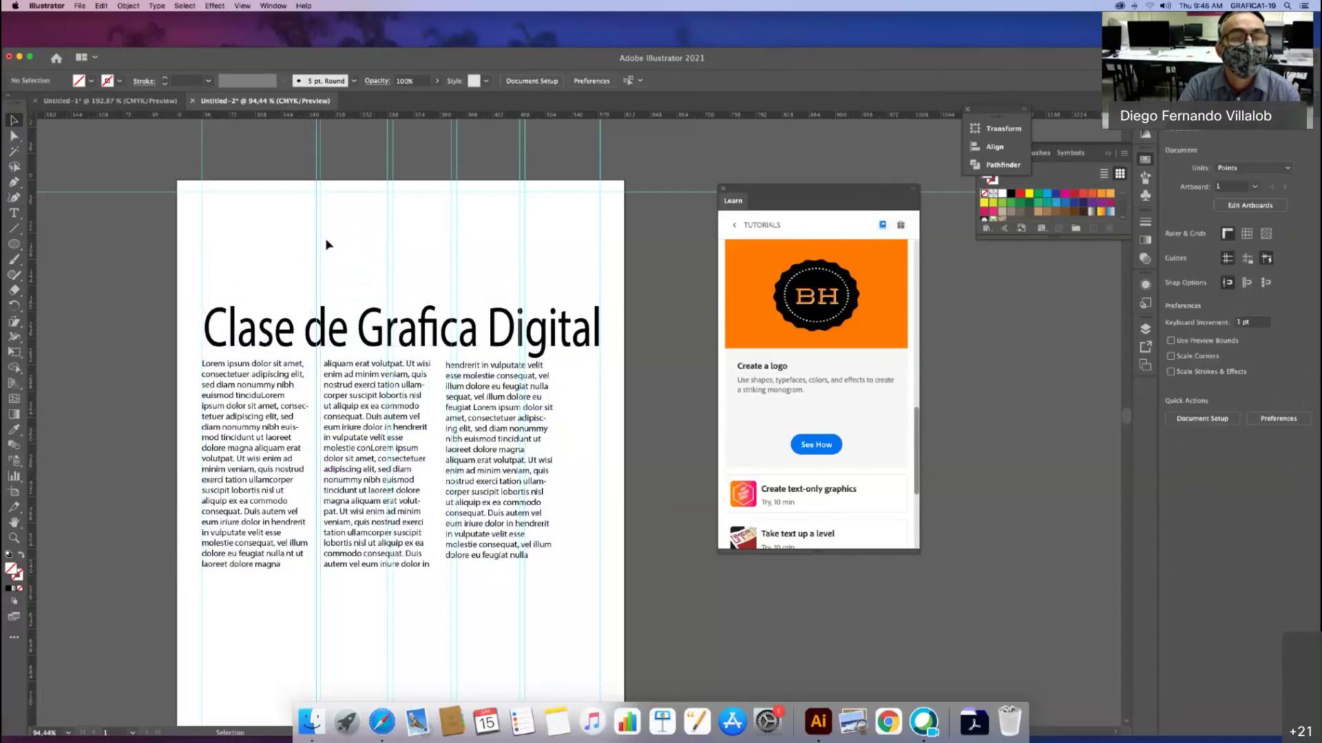
left_click_drag(324, 240, 323, 241)
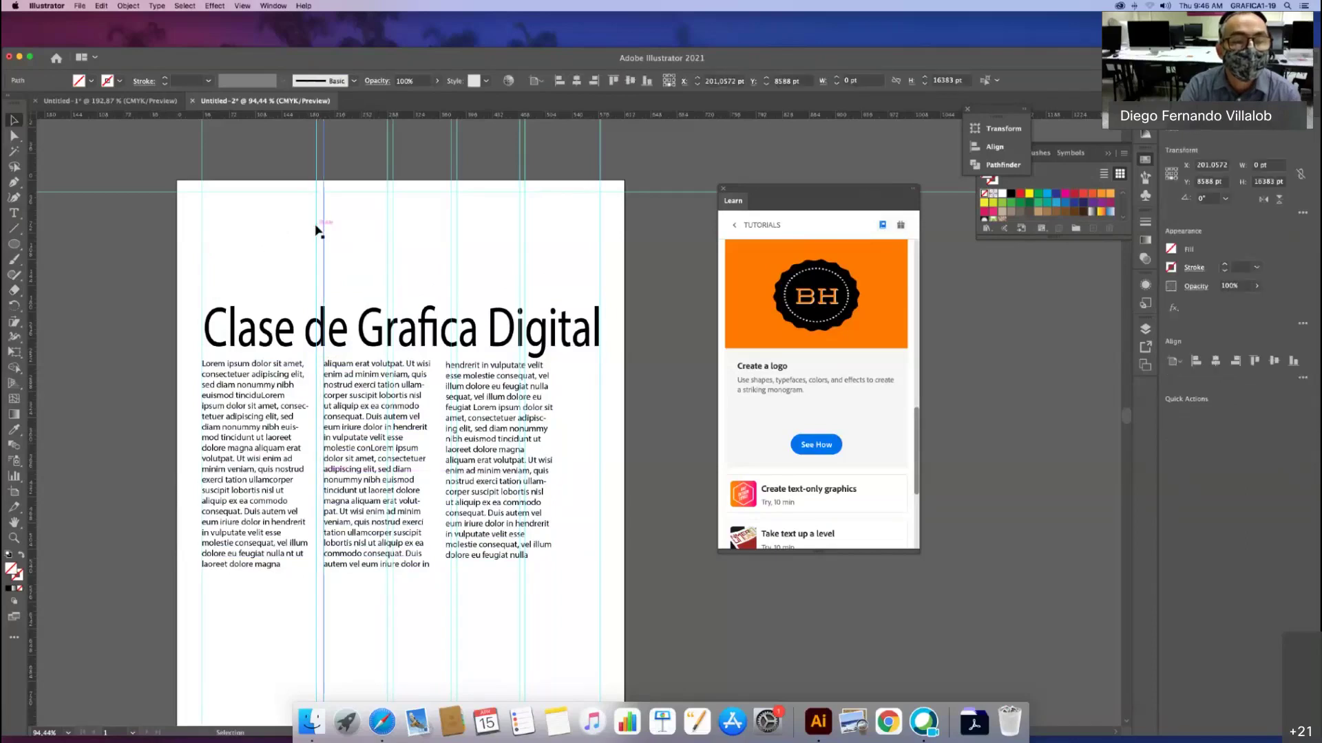
left_click_drag(312, 225, 310, 230)
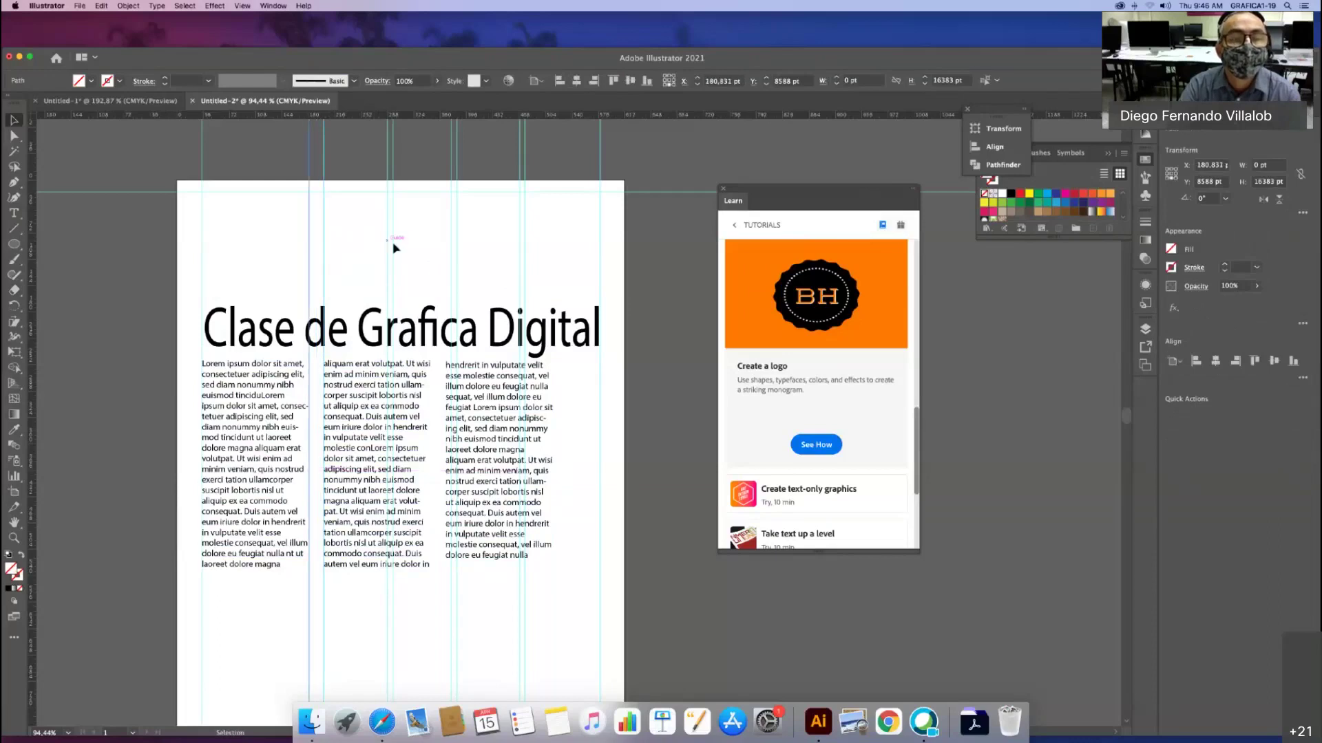
Step: Align the remaining column guides with the second column's right edge at about 346 pt and both side edges of the third column
left_click_drag(395, 249, 410, 241)
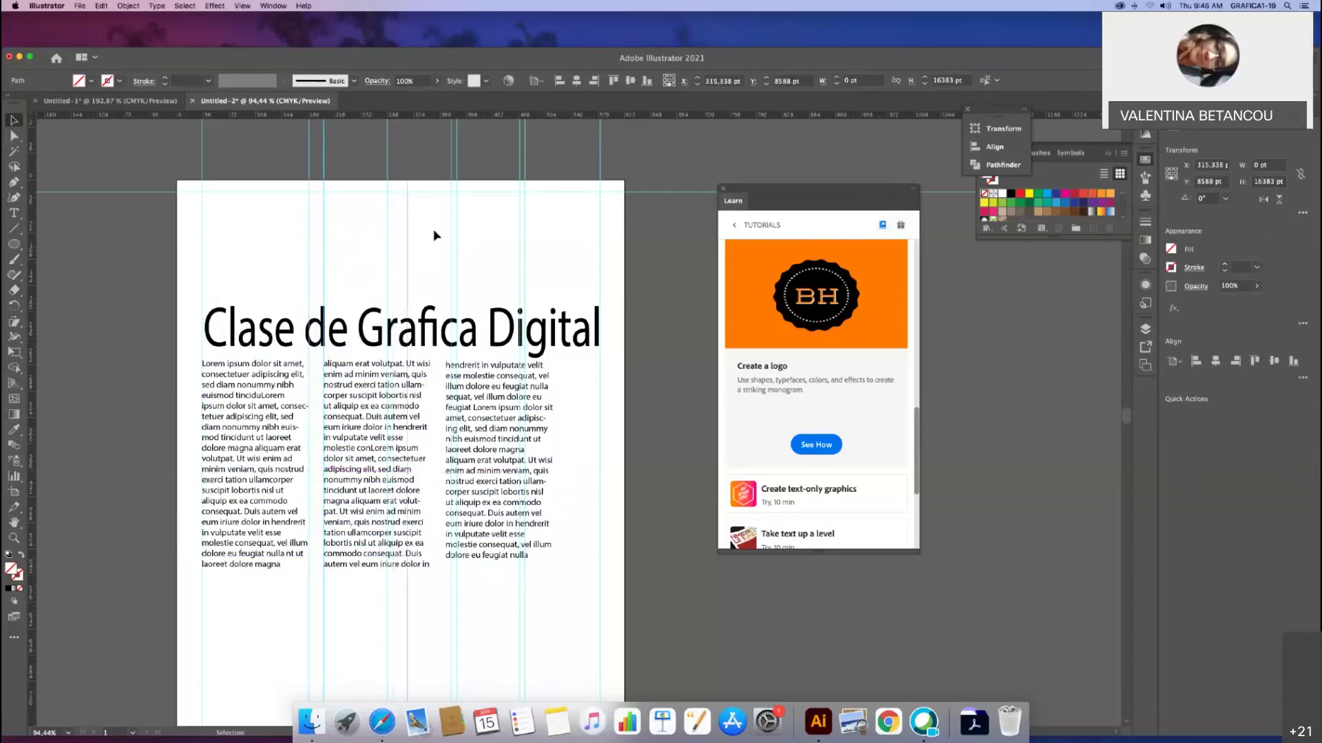
left_click(410, 248)
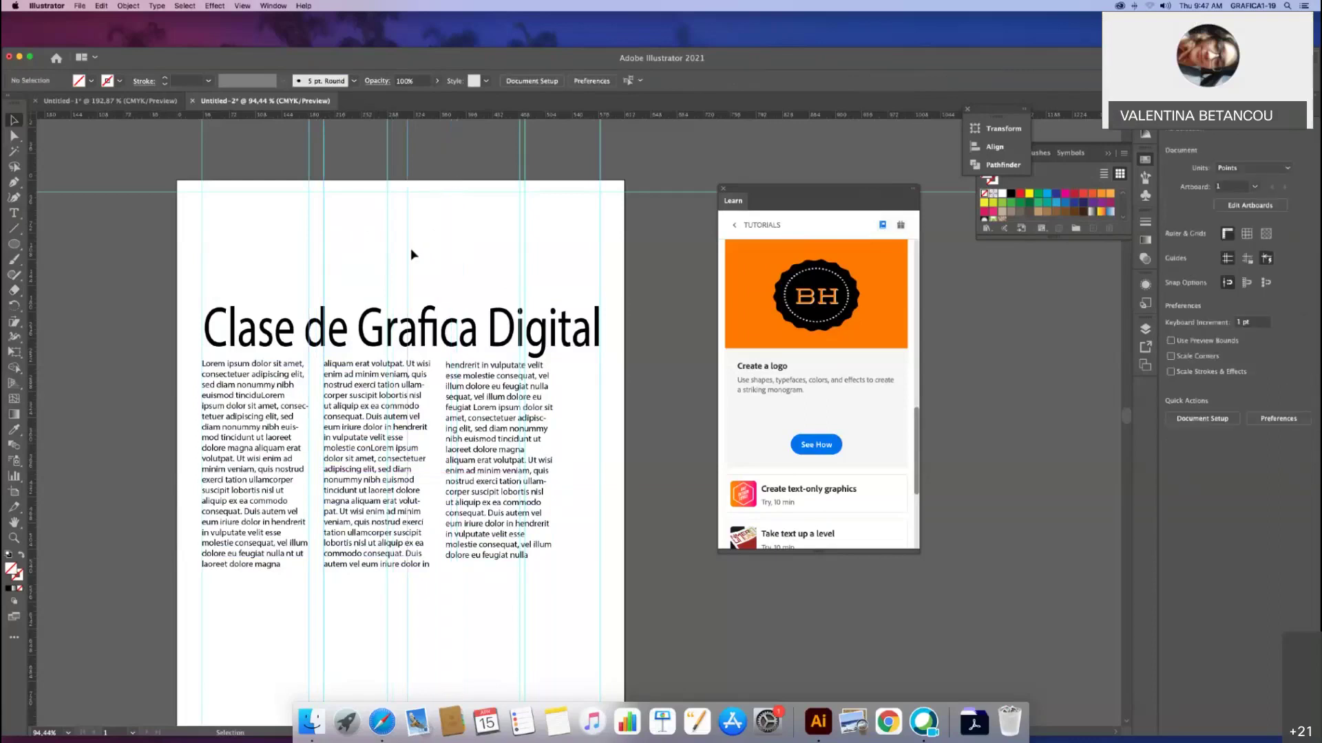
mouse_move(410, 250)
left_mouse_down()
mouse_move(444, 258)
mouse_move(392, 250)
mouse_move(397, 174)
mouse_move(431, 254)
left_mouse_up()
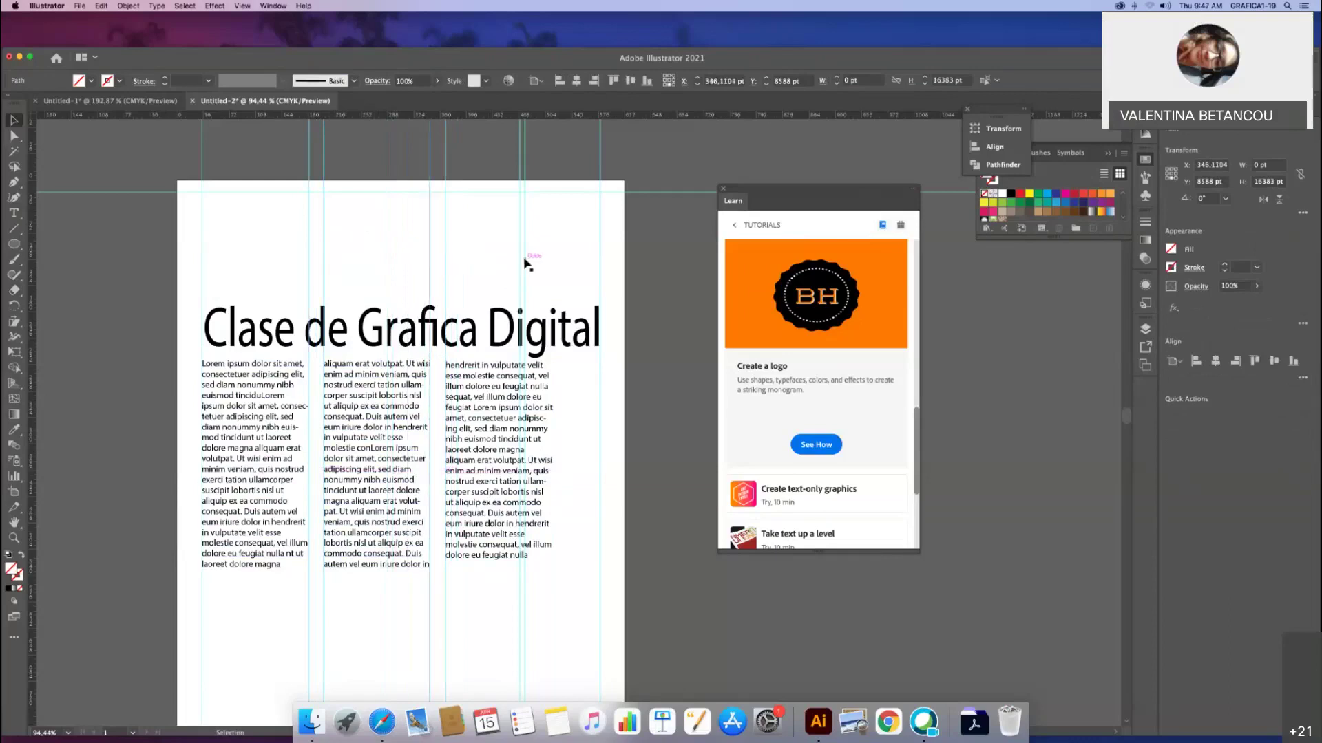
left_click_drag(528, 262, 556, 280)
left_click(464, 271)
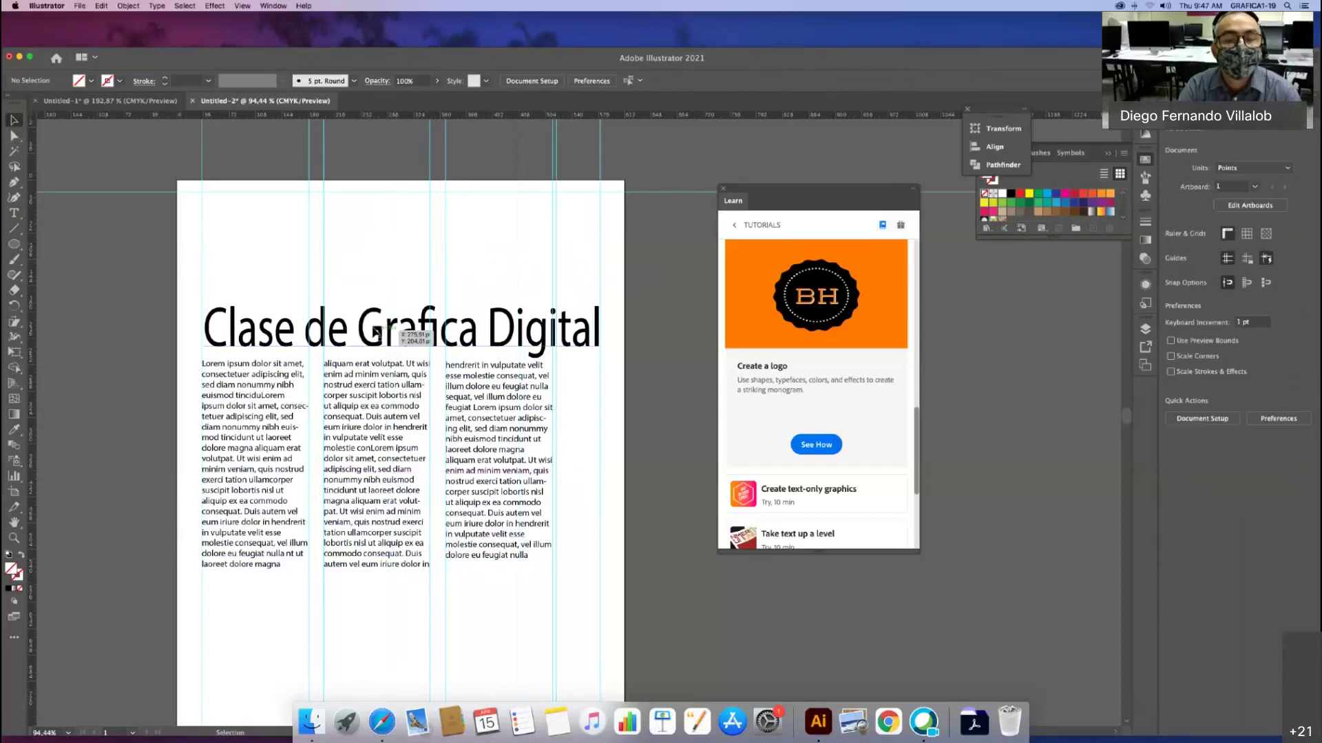
Step: Scale the title to about 67 pt type and align it so it spans the width of the three columns
left_click(382, 336)
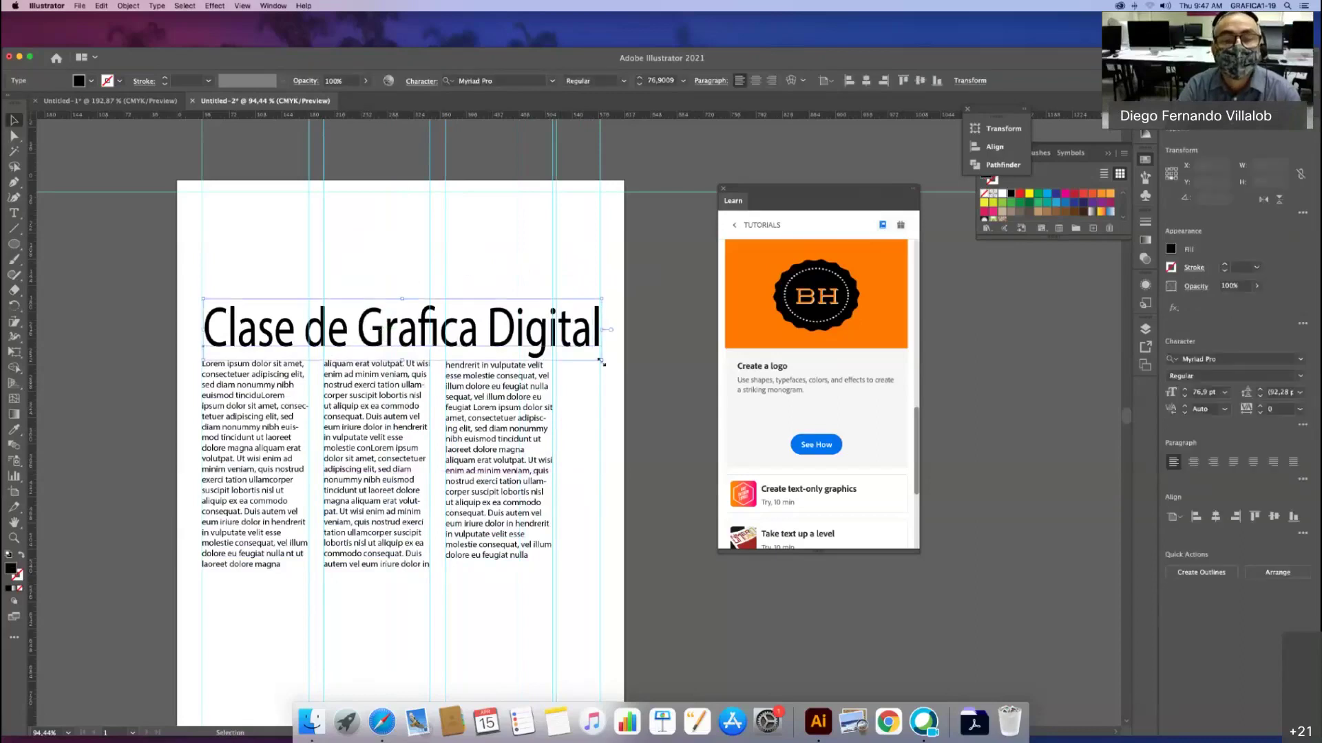
left_click_drag(600, 361, 551, 353)
left_click_drag(379, 329, 368, 334)
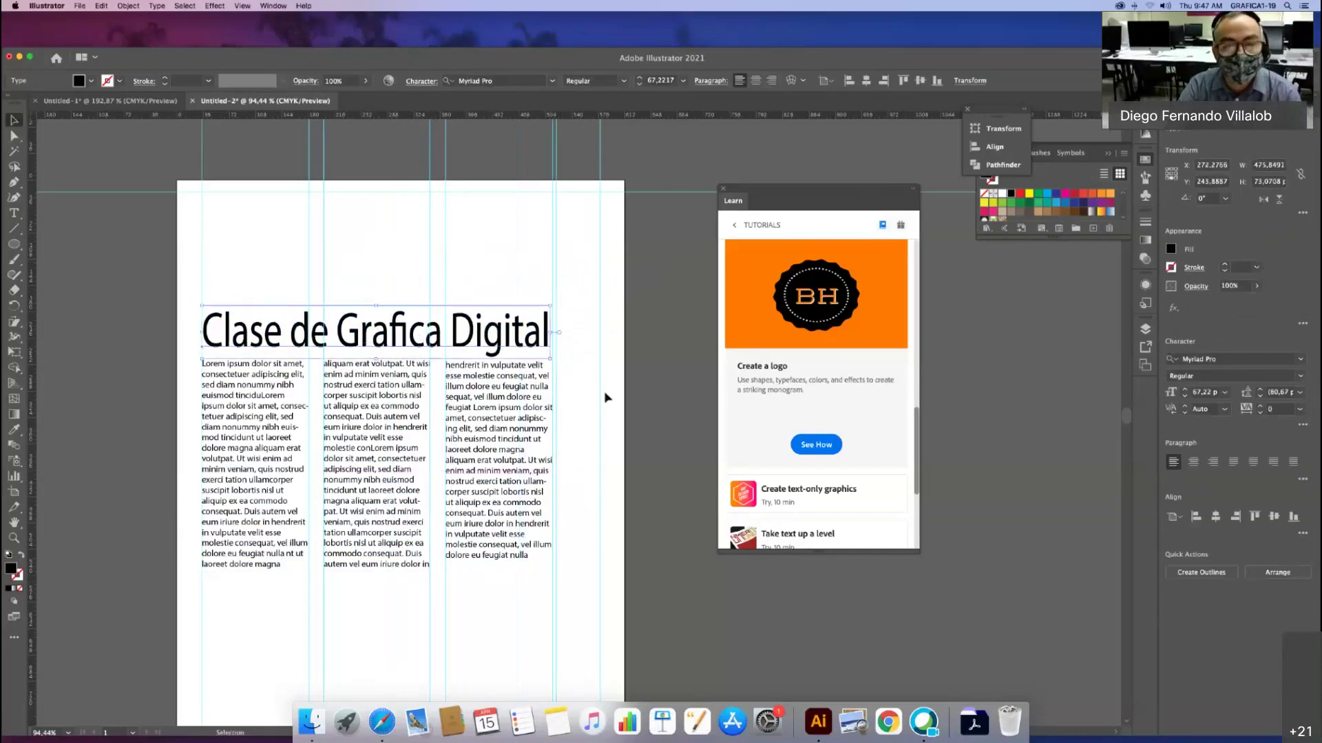
left_click(632, 395)
Step: Move the title, the three text columns and the column guides together up to the page's upper margin
left_click_drag(185, 264, 576, 606)
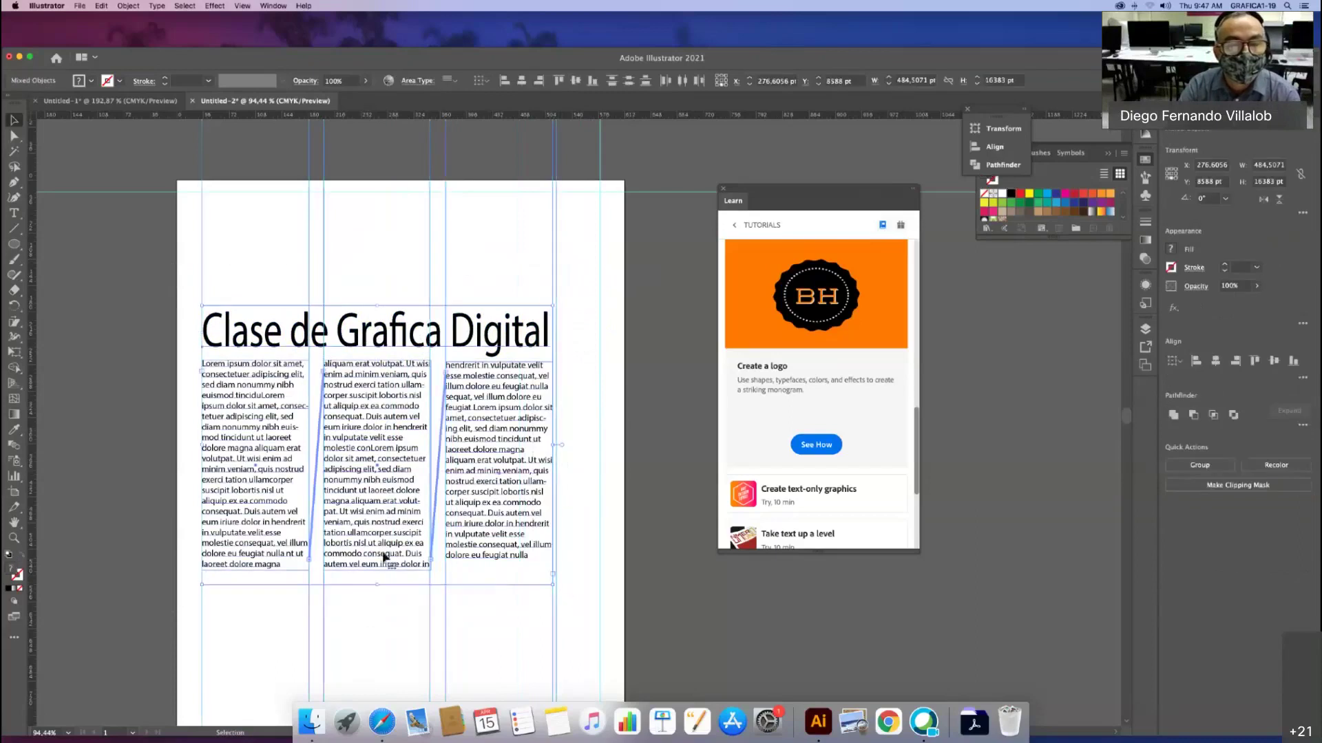
left_click_drag(376, 538, 371, 437)
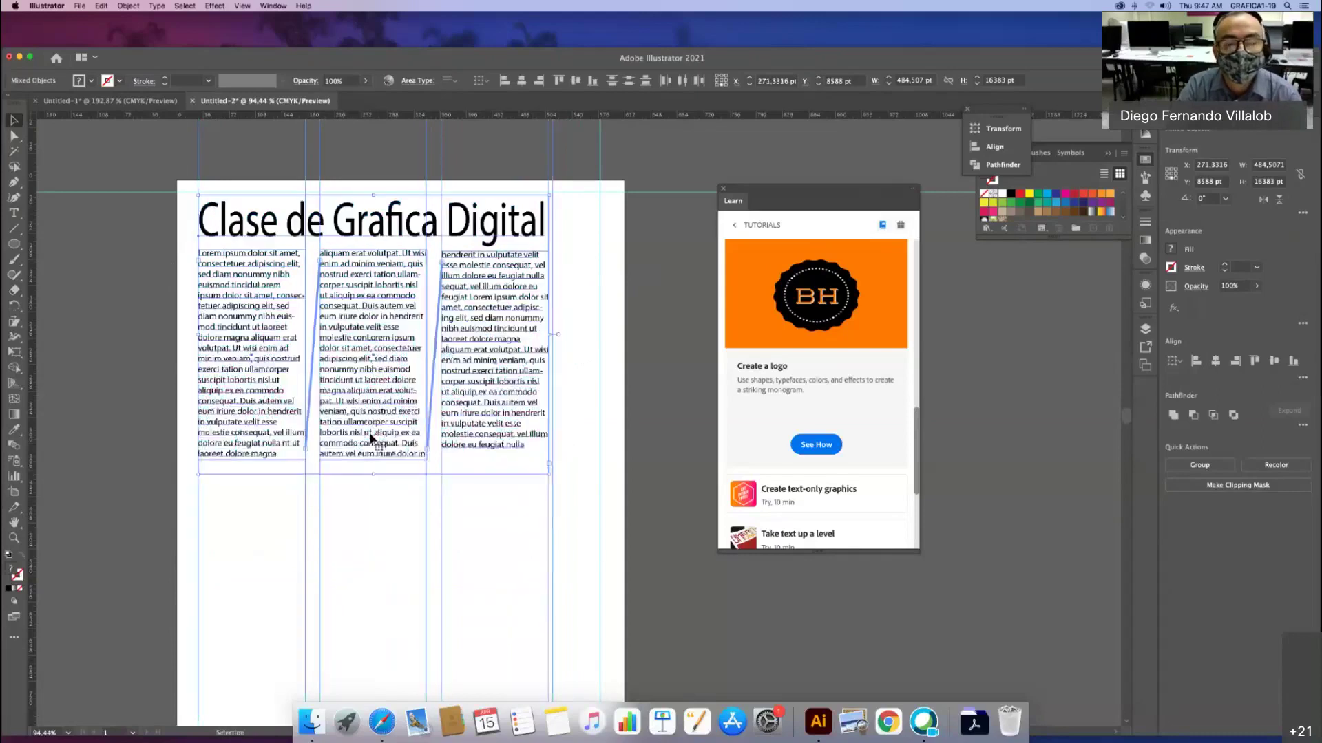
left_click(552, 571)
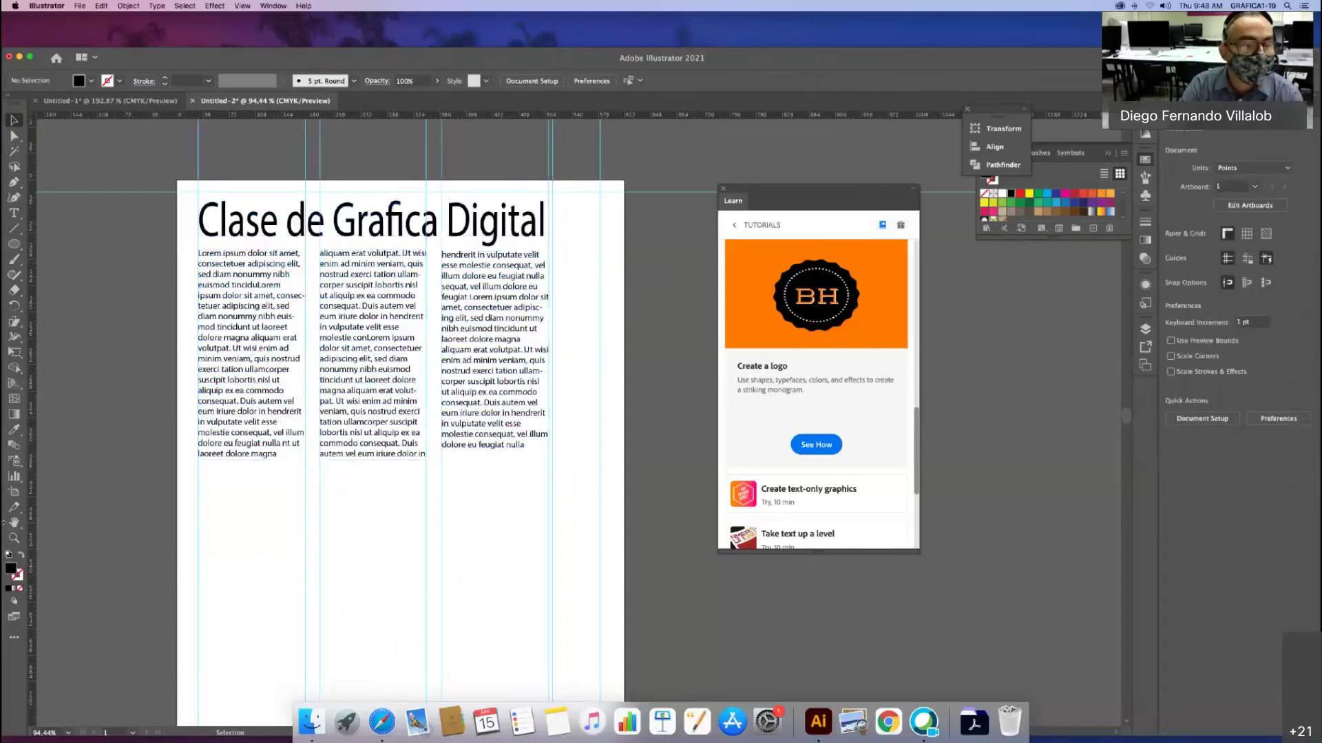
left_click(14, 523)
left_click_drag(220, 557, 189, 439)
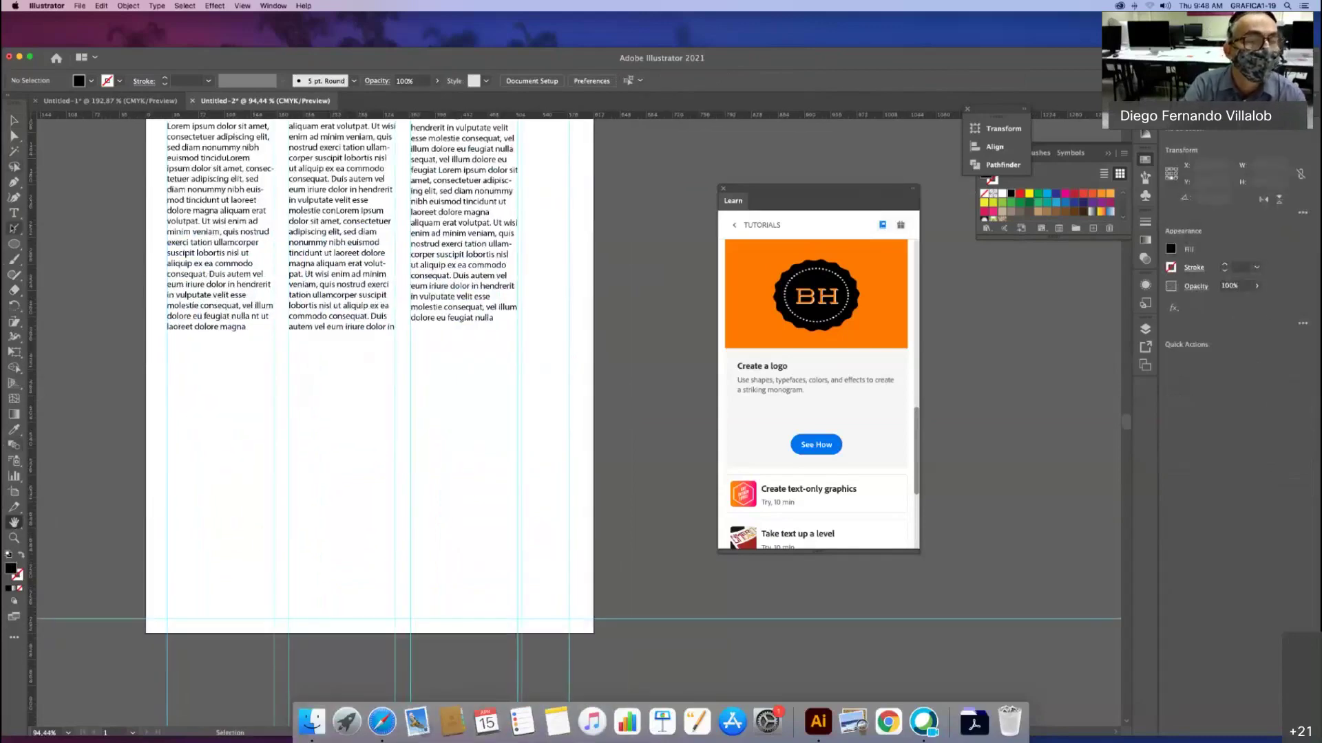
left_click(14, 214)
left_click_drag(208, 409, 211, 411)
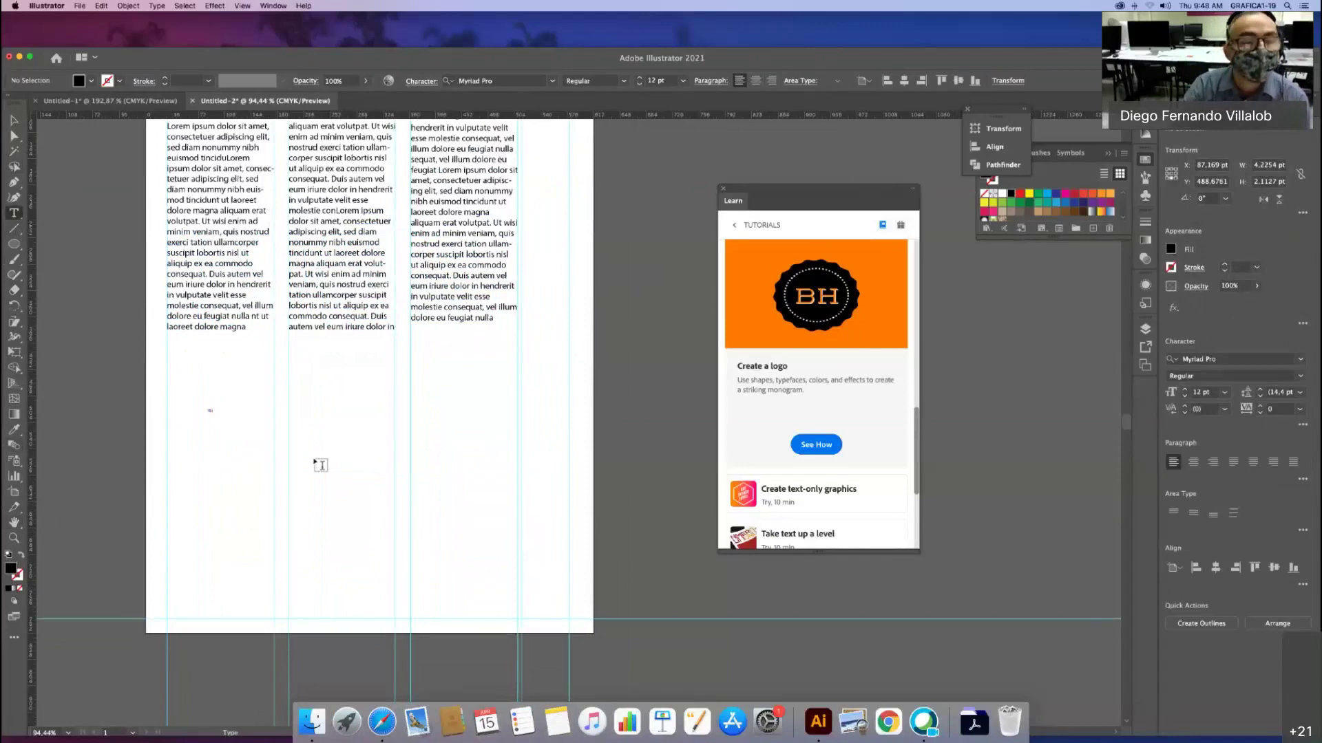
key("Escape")
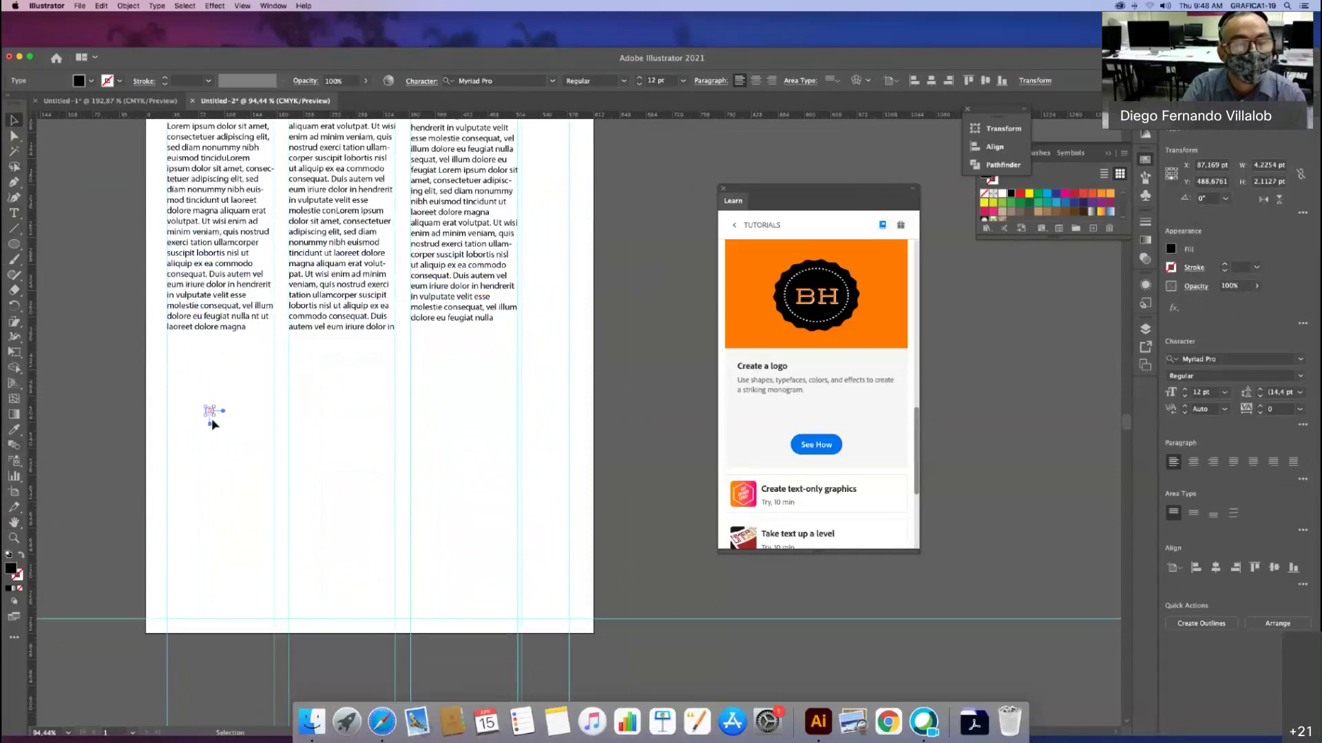
left_click(246, 444)
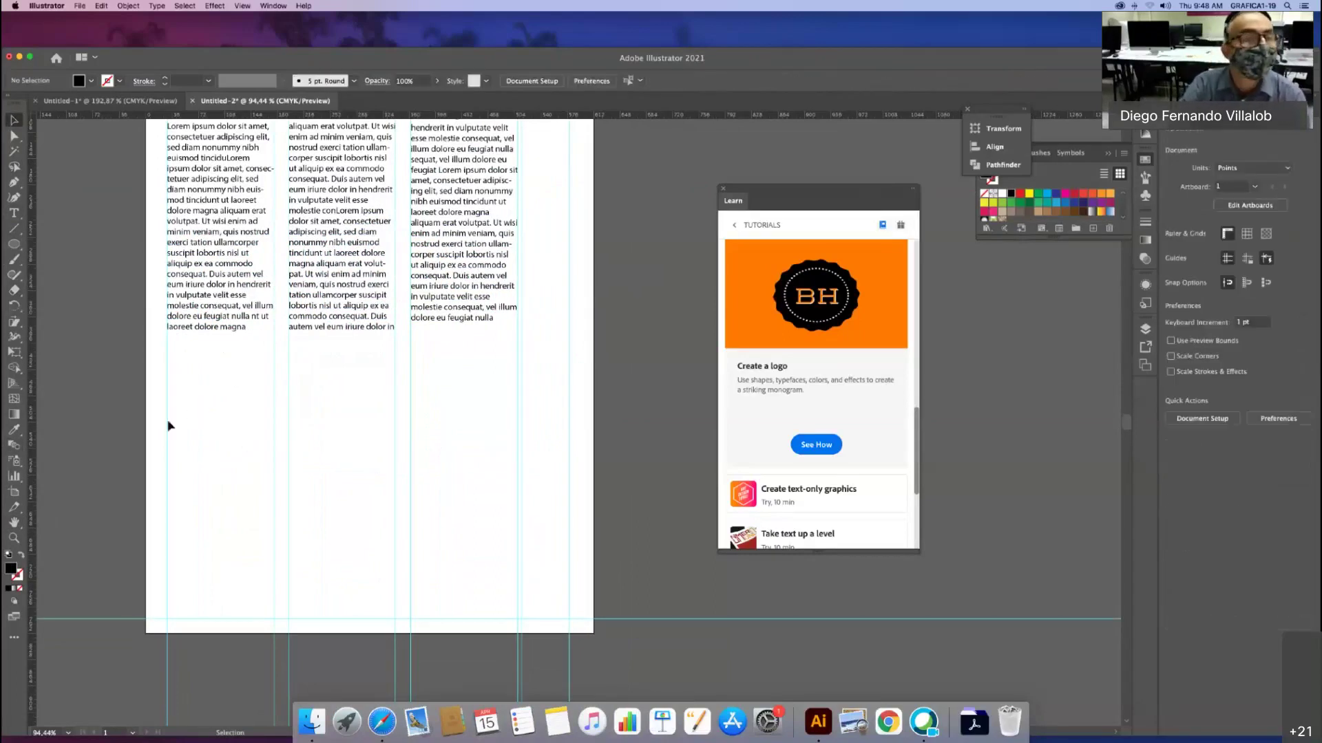
Step: Add the point text "murcielago" in the empty area below the columns and enlarge it to about 79 pt
left_click(14, 213)
left_click(219, 403)
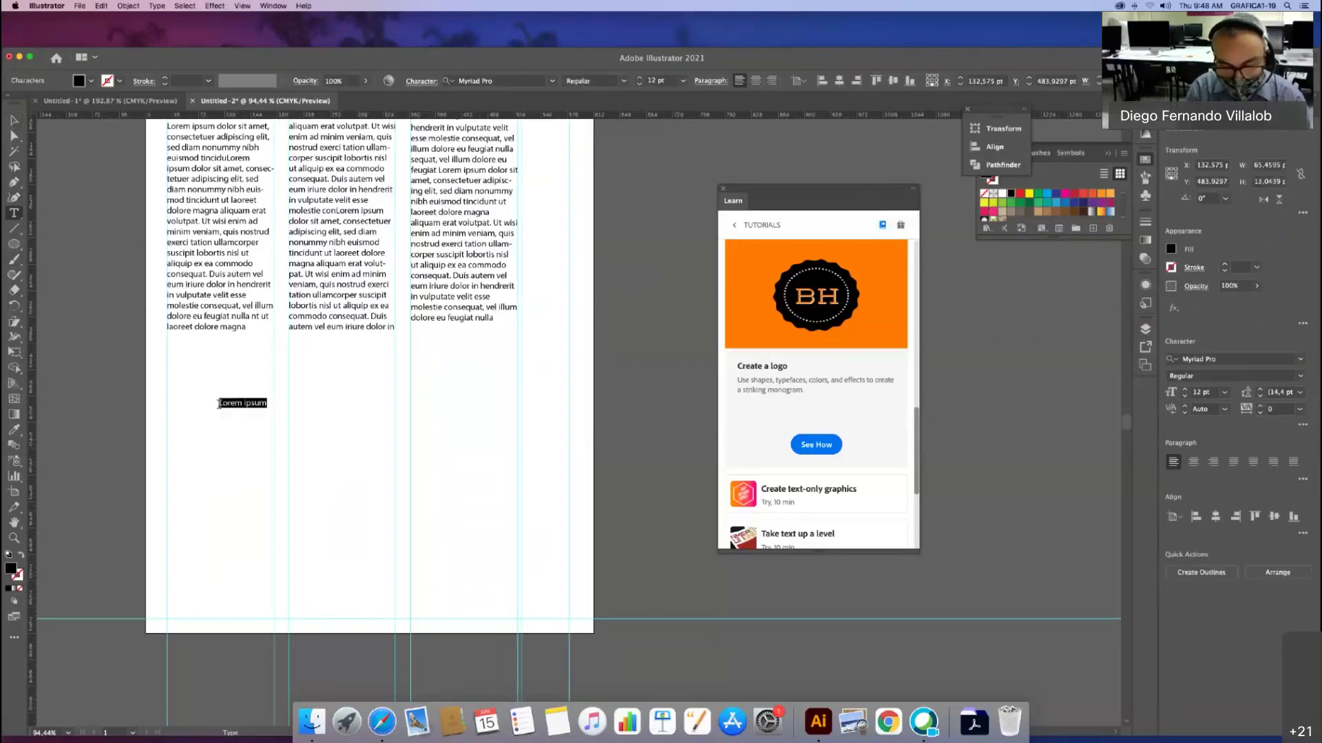
type("murcielago")
left_click(15, 121)
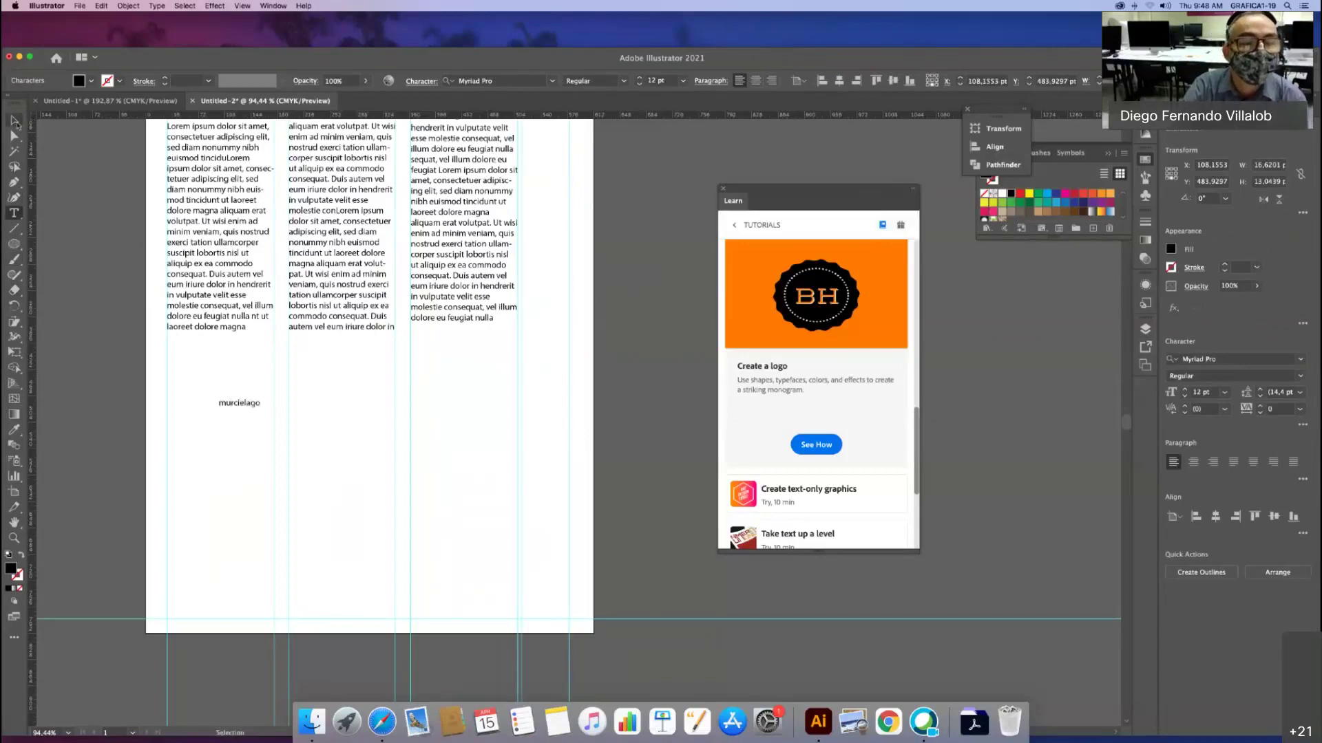
left_click(264, 402)
left_click_drag(261, 408, 497, 549)
Step: Replace the lowercase word below the columns with "MURCIELAGO" in capitals
double_click(246, 437)
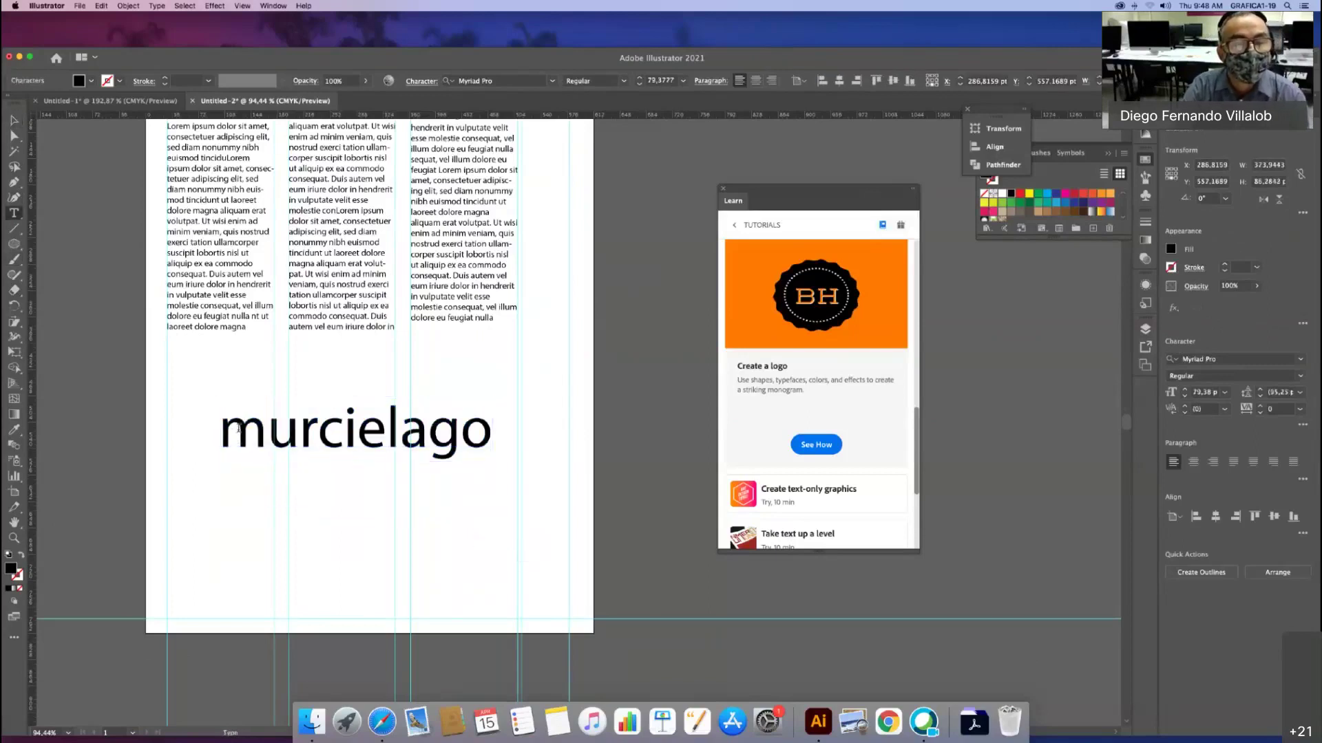
left_click_drag(220, 432, 486, 449)
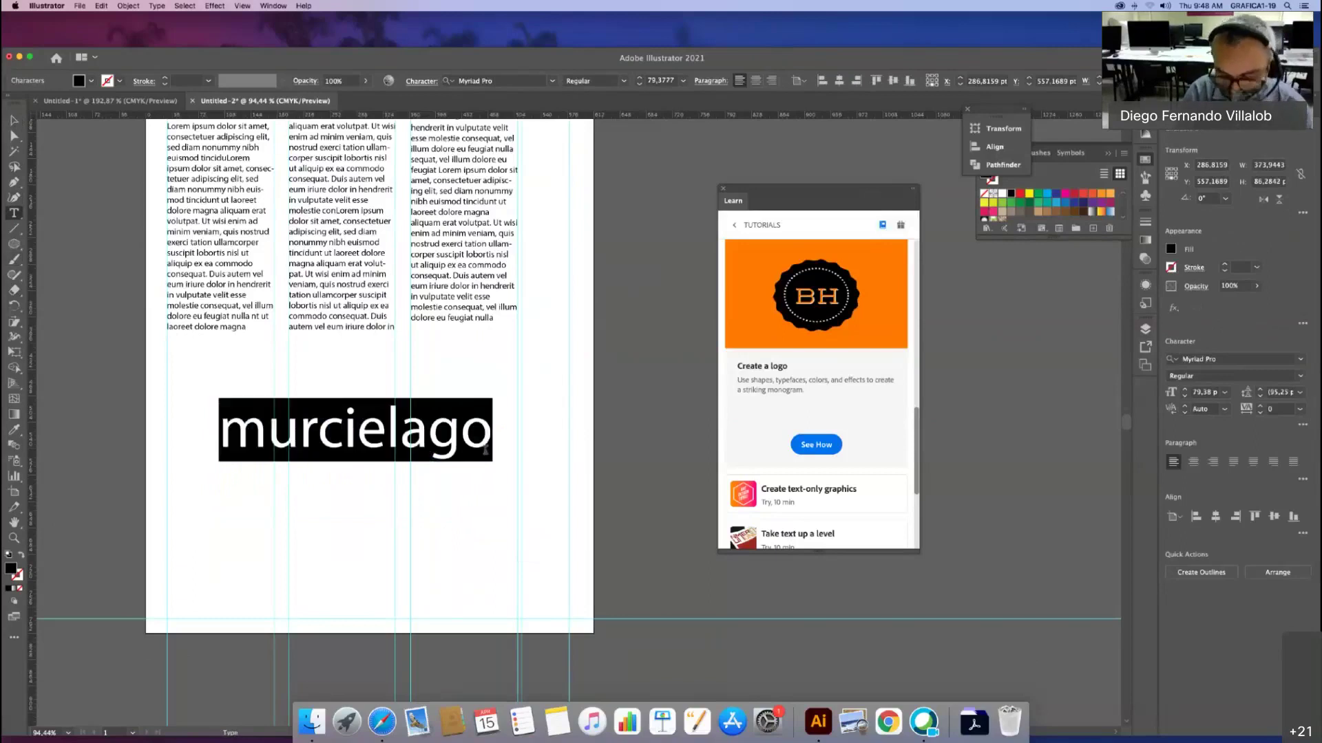
type("MU")
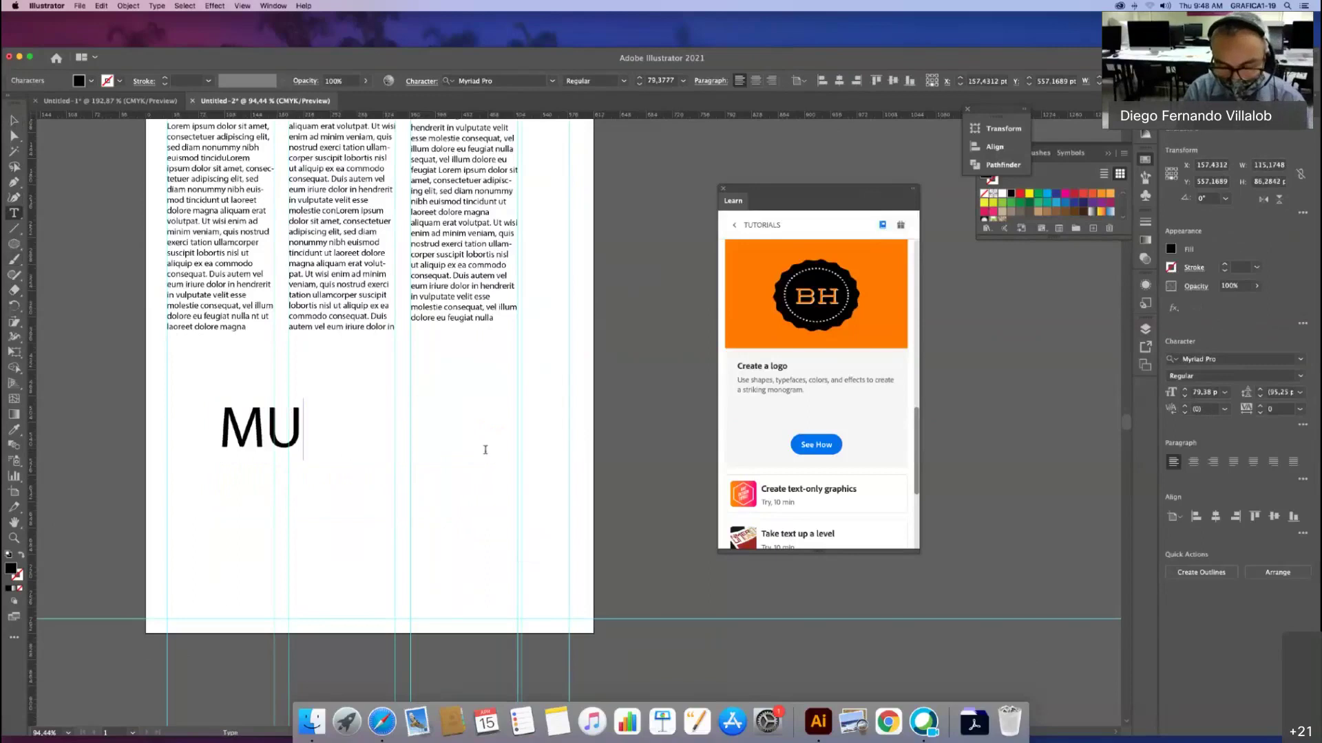
type("RCIELA")
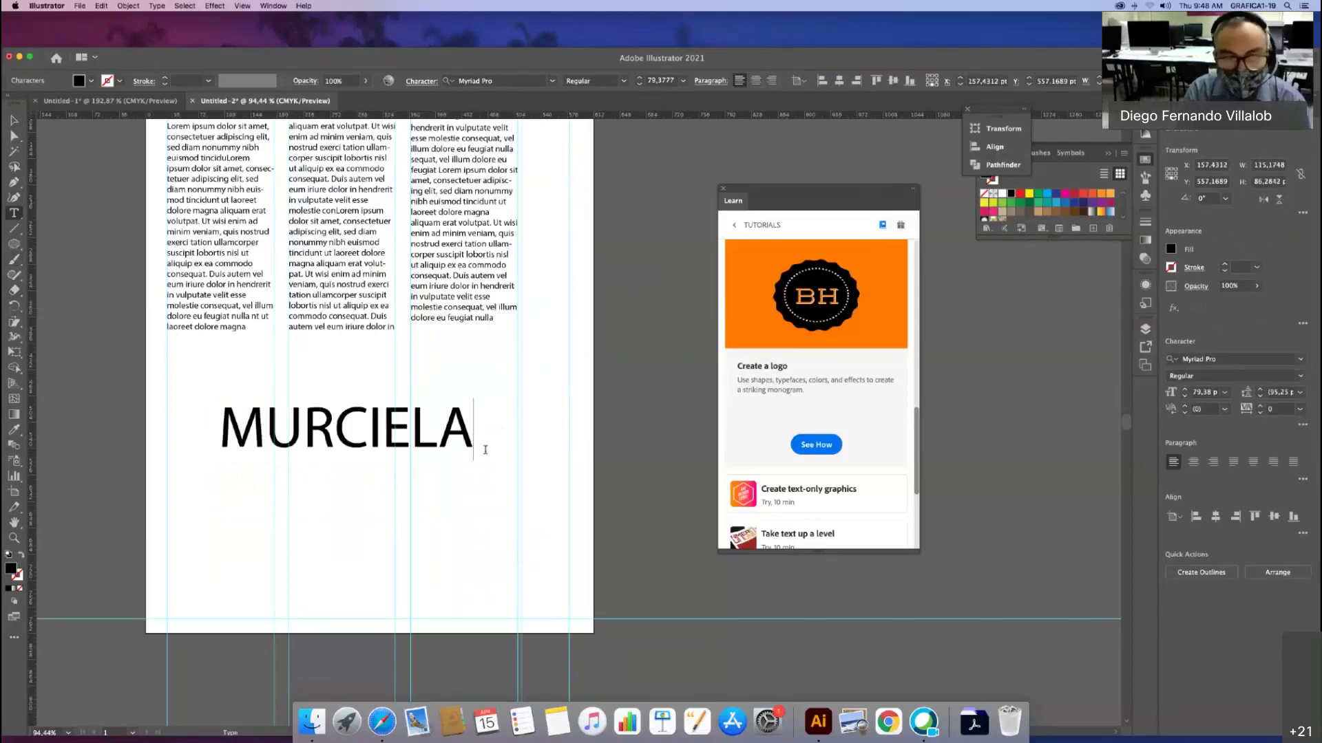
type("GO")
left_click(14, 120)
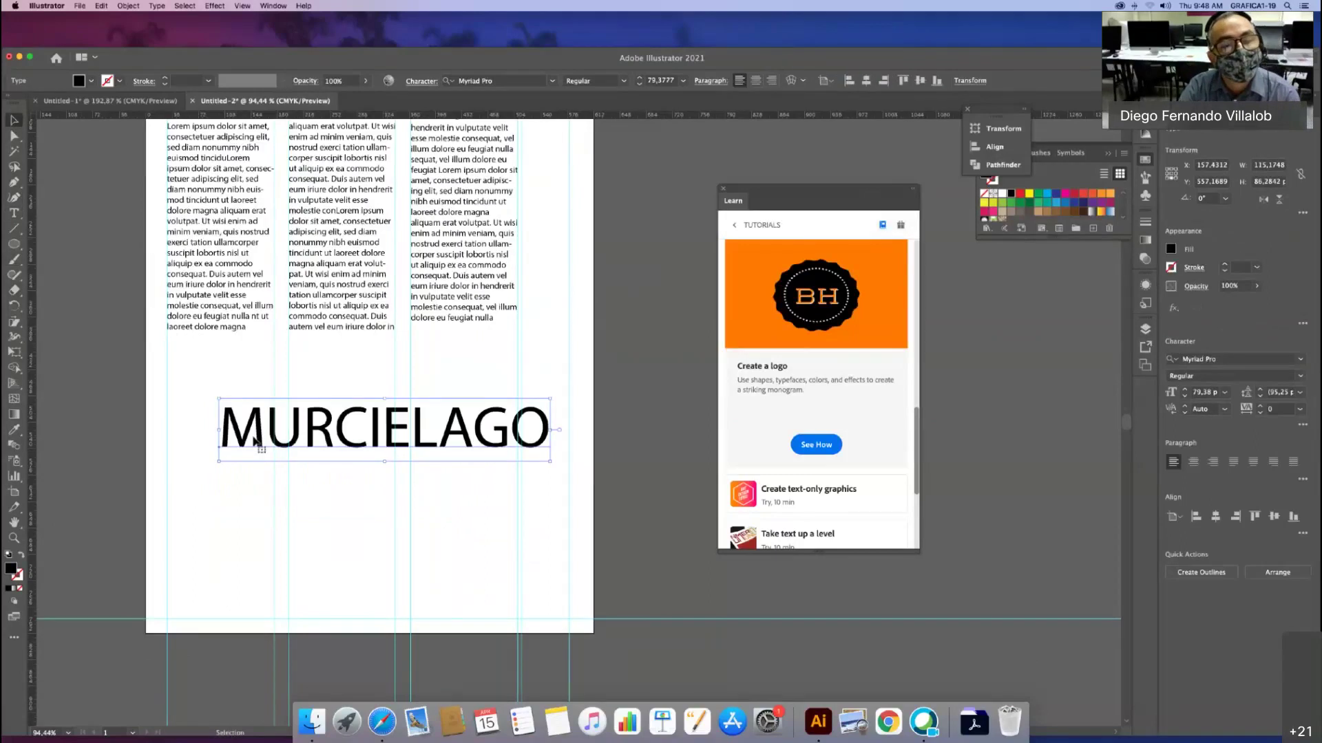
Step: Shift the "MURCIELAGO" text slightly down and left below the columns, and move the Learn panel farther from the page
left_click_drag(249, 437, 223, 452)
left_click_drag(826, 194, 1012, 257)
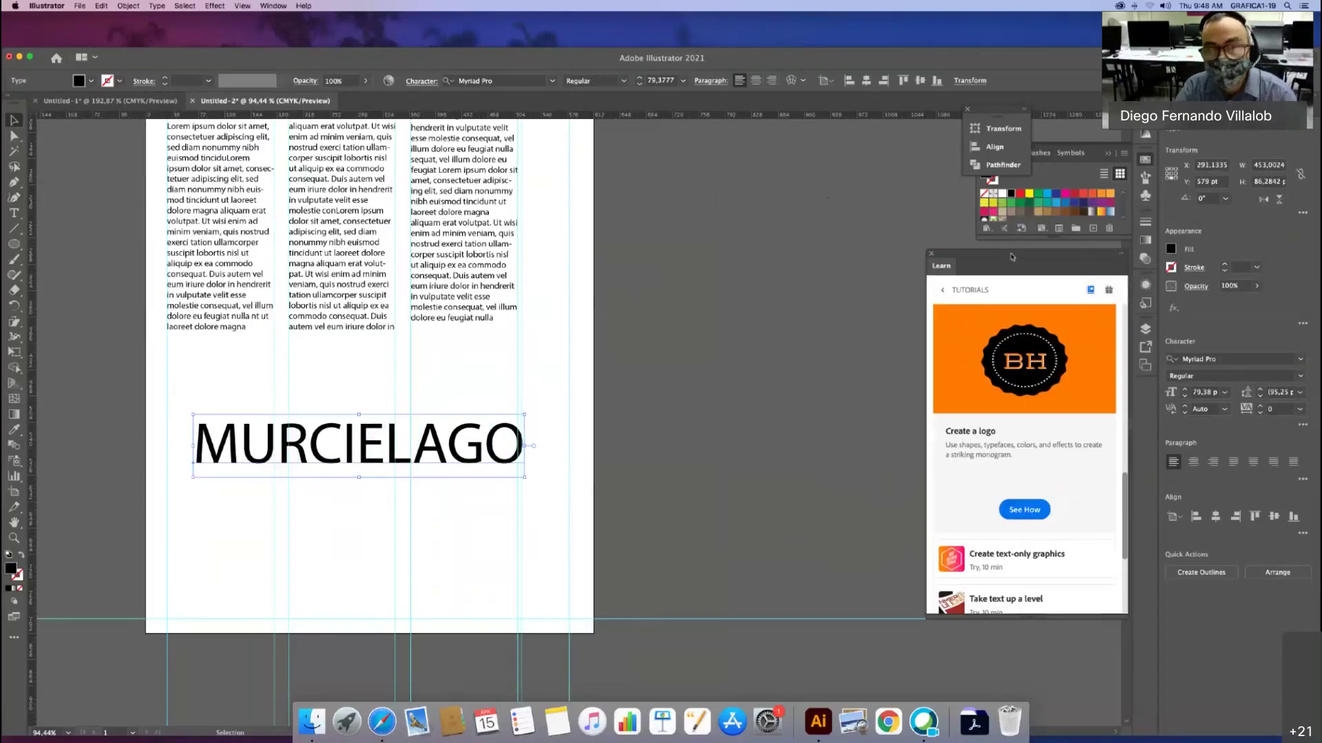
scroll(346, 314, "up", 3)
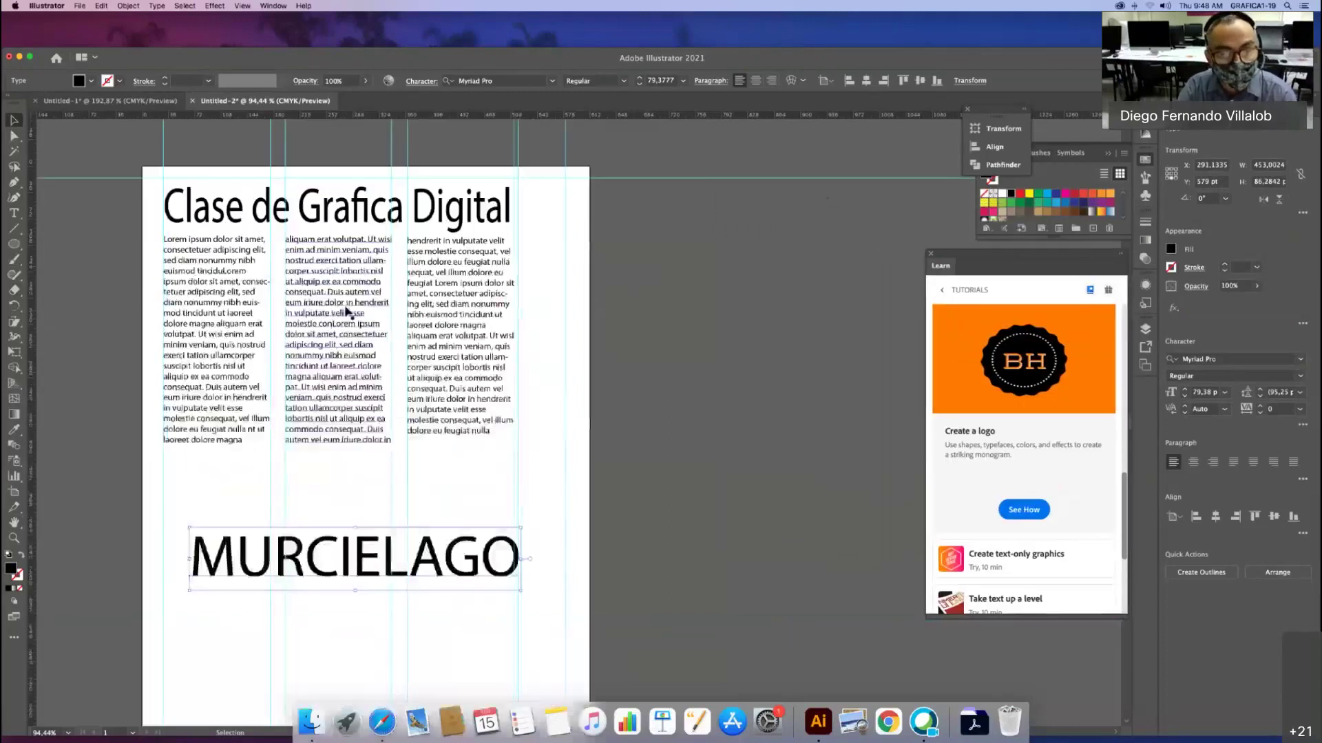
scroll(346, 313, "down", 1)
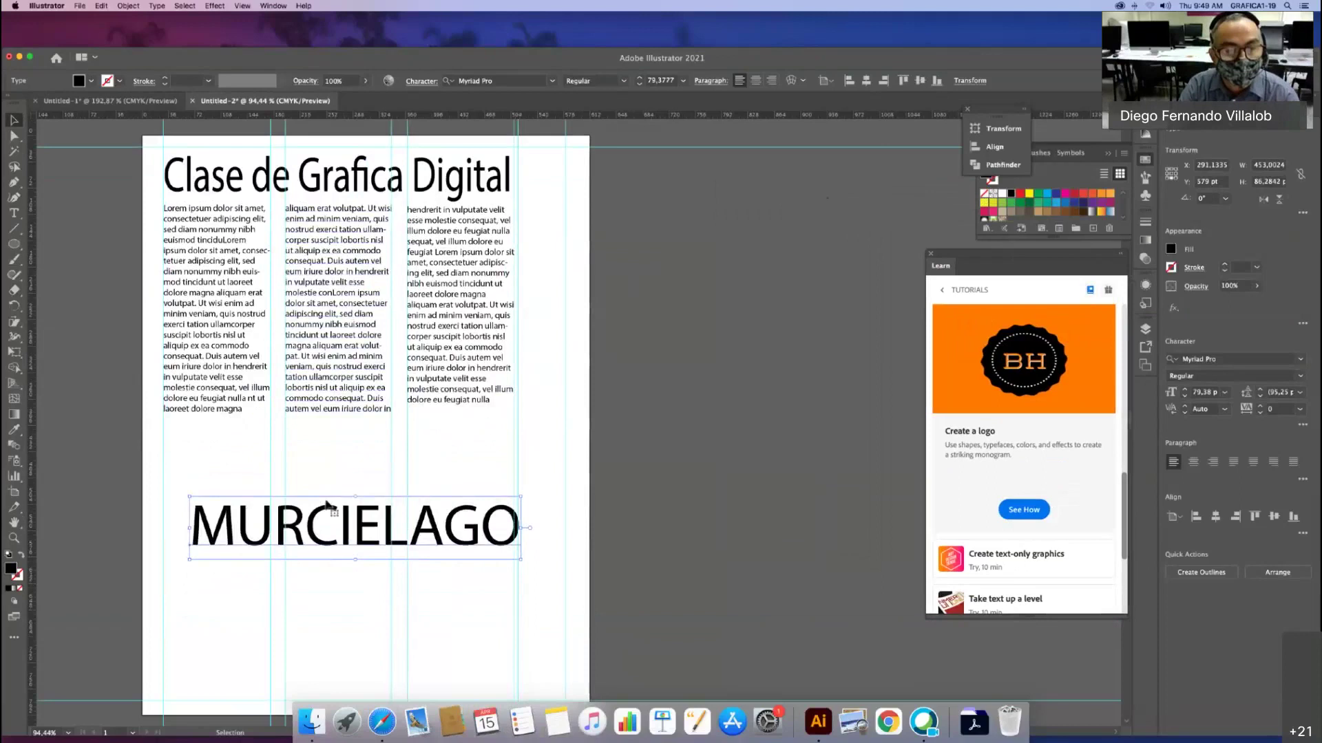
Step: Shift the "MURCIELAGO" text slightly up and left, and add a second artboard to the document
left_click_drag(323, 513, 304, 496)
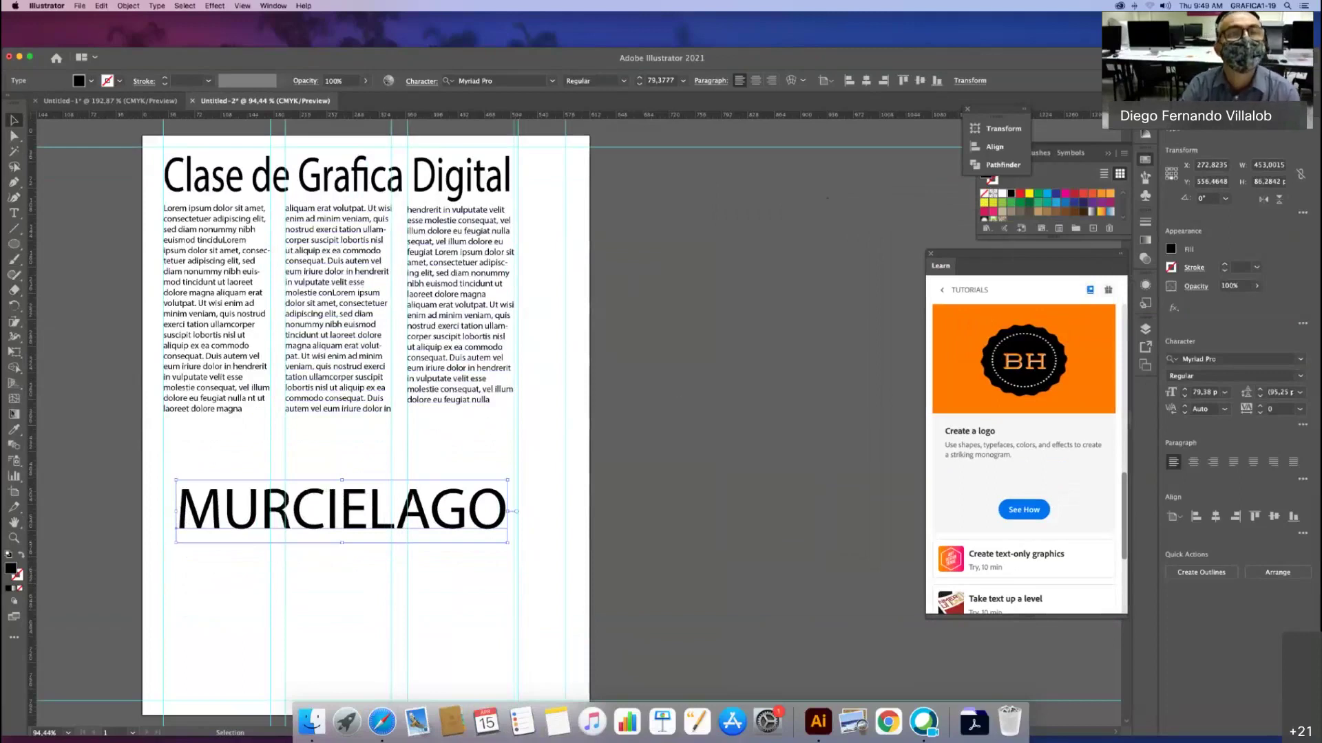
left_click(243, 6)
mouse_move(273, 6)
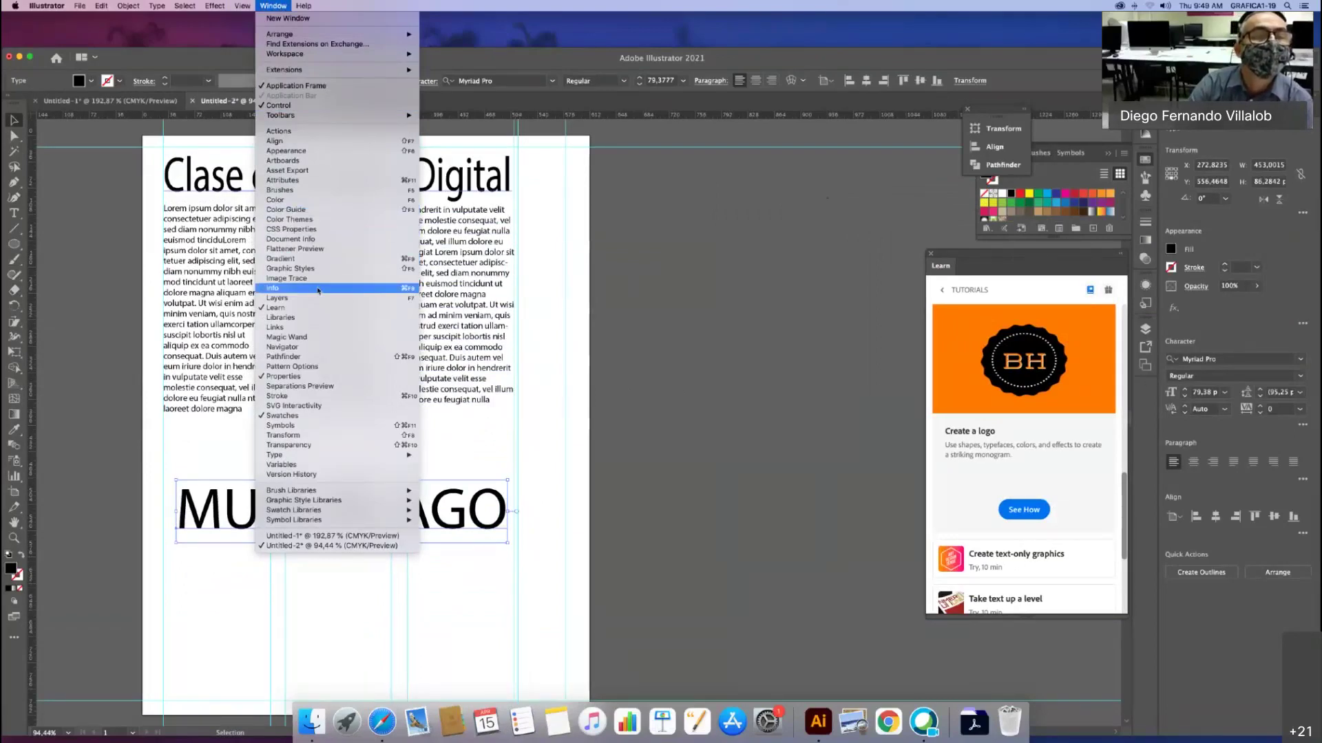
left_click(311, 162)
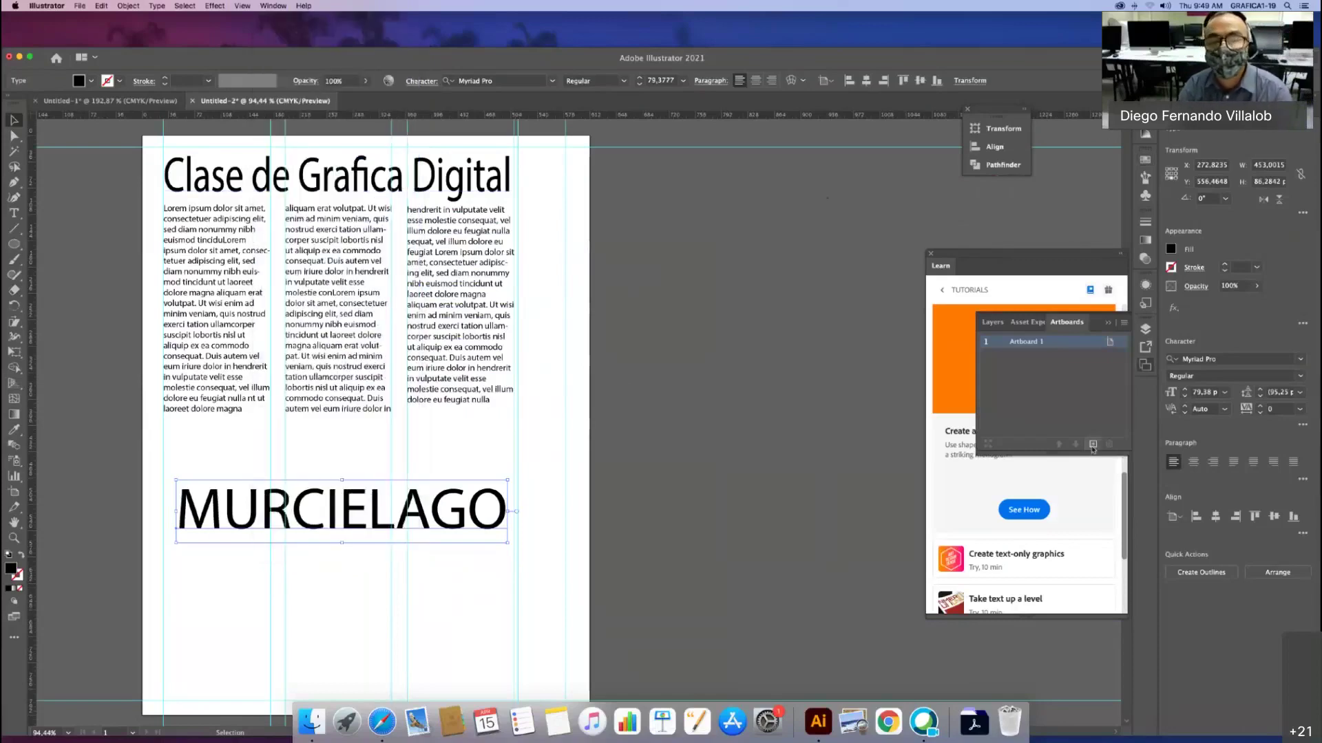
left_click(1093, 444)
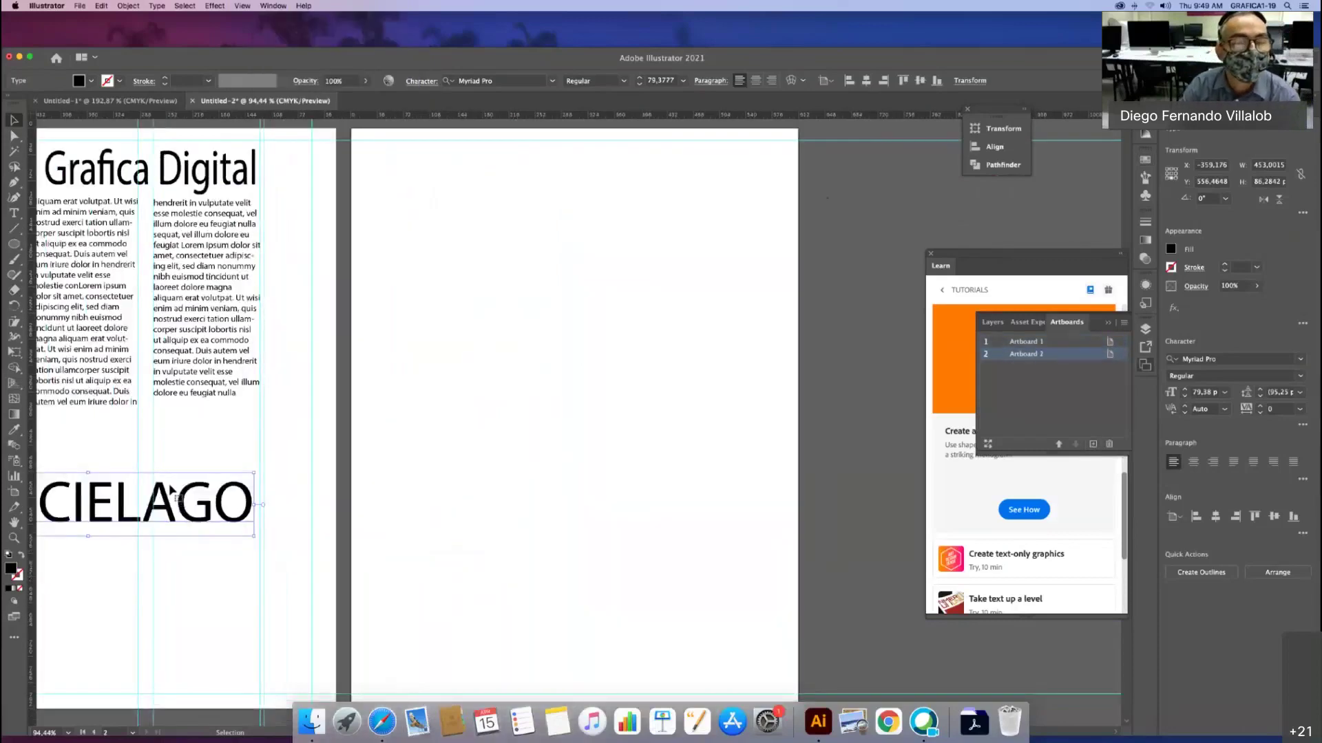
Step: Move the "MURCIELAGO" text onto the new artboard and place it in the artboard's upper part
left_click_drag(173, 497, 733, 373)
left_click(662, 489)
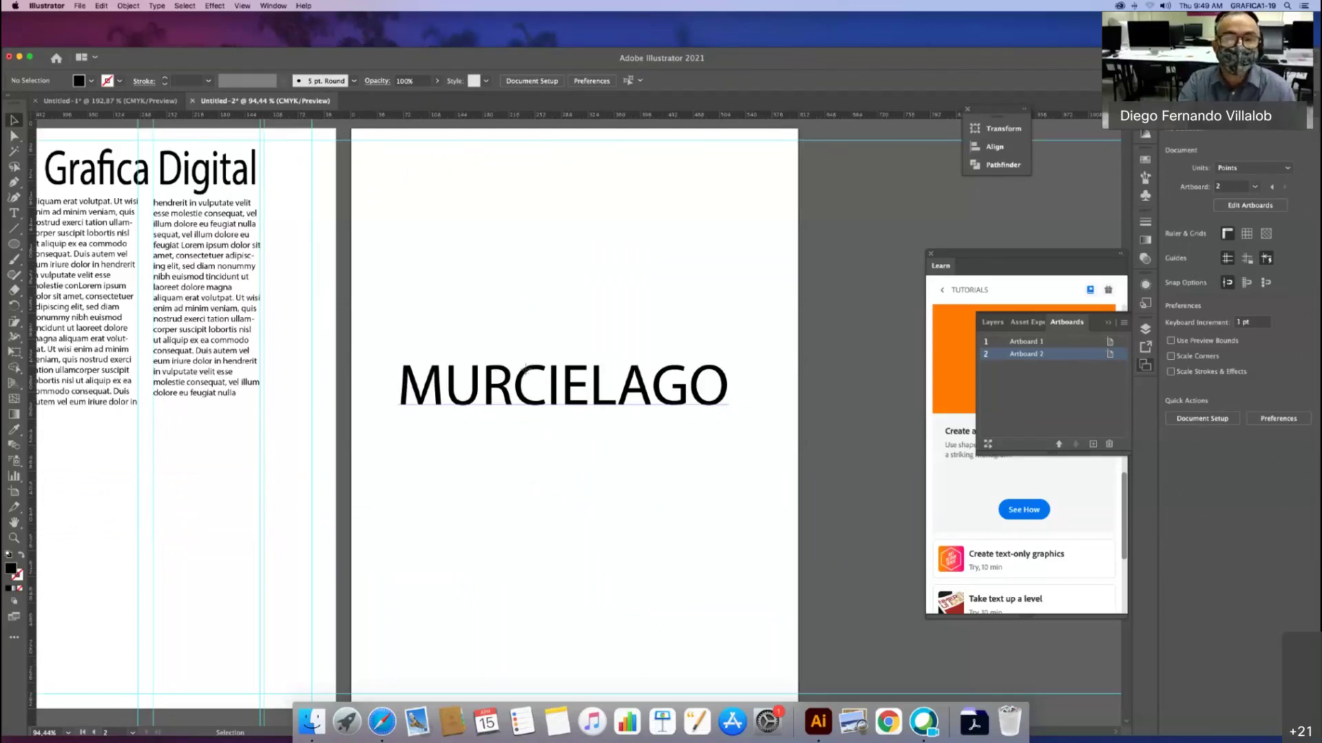
left_click_drag(525, 370, 534, 276)
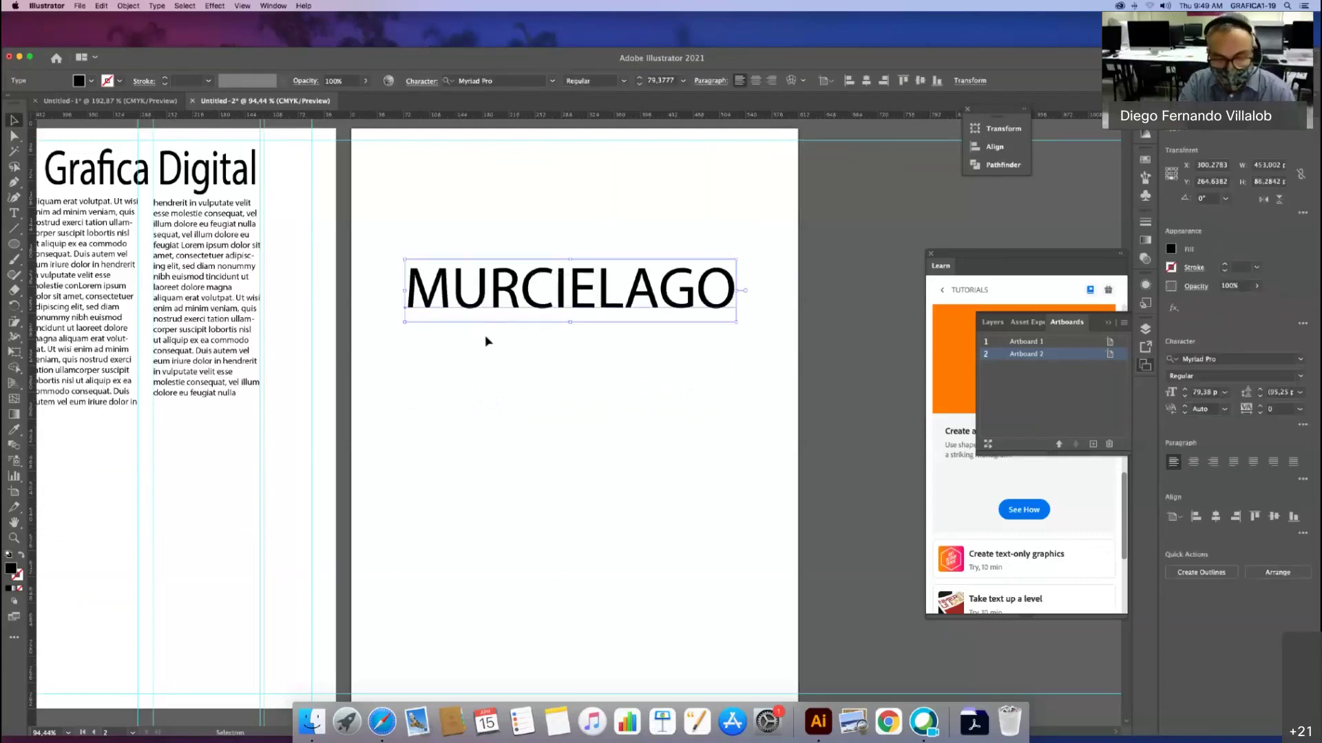
Step: Paste a copy of the "MURCIELAGO" text below the original on the second artboard
key("a")
key("cmd+v")
key("v")
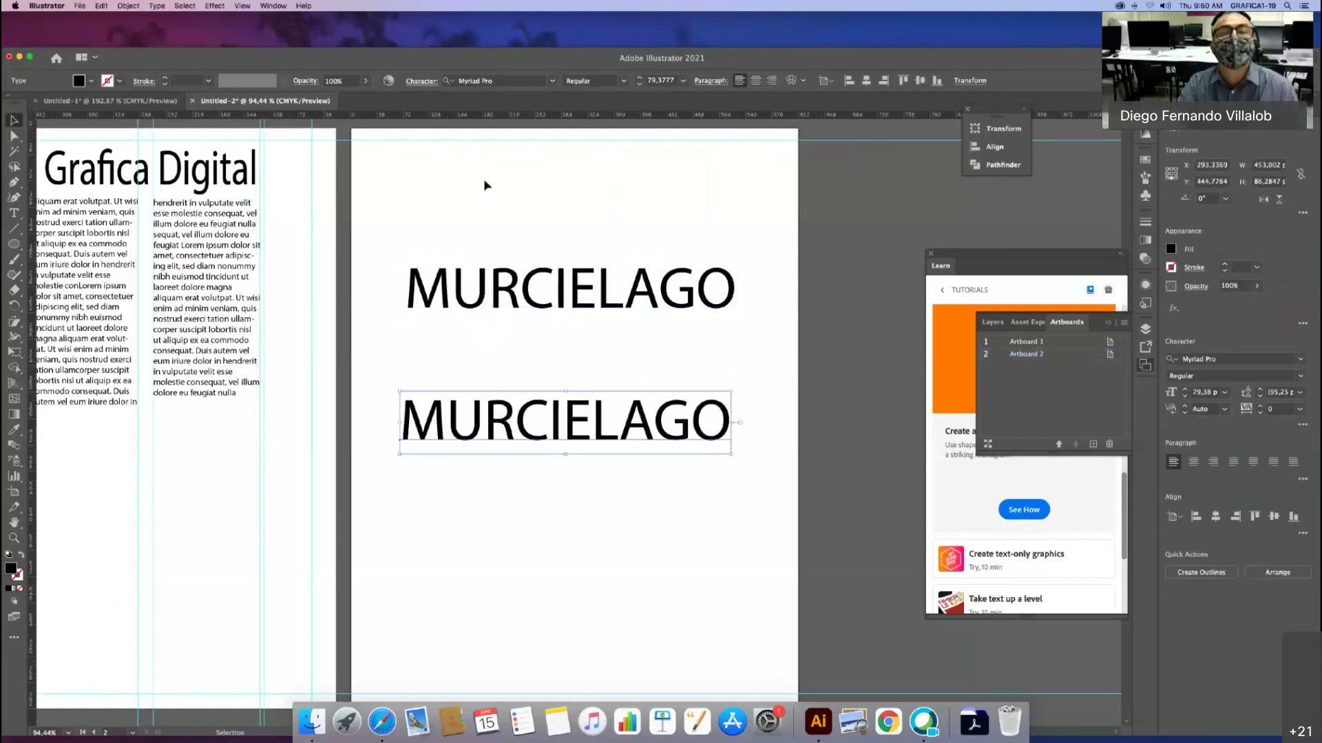
Step: Set the lower "MURCIELAGO" copy in Big Caslon Medium and shift it up and left to fit within the artboard's width
left_click(552, 82)
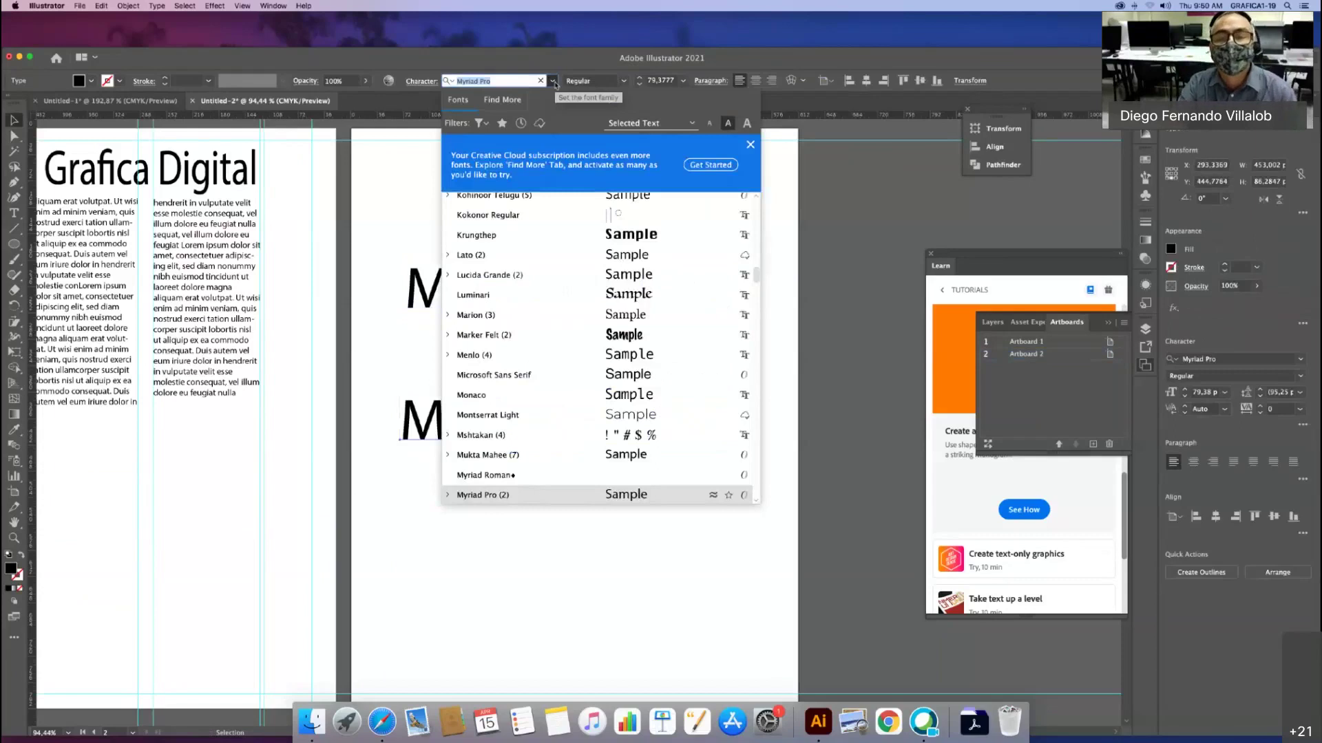
scroll(642, 334, "down", 1)
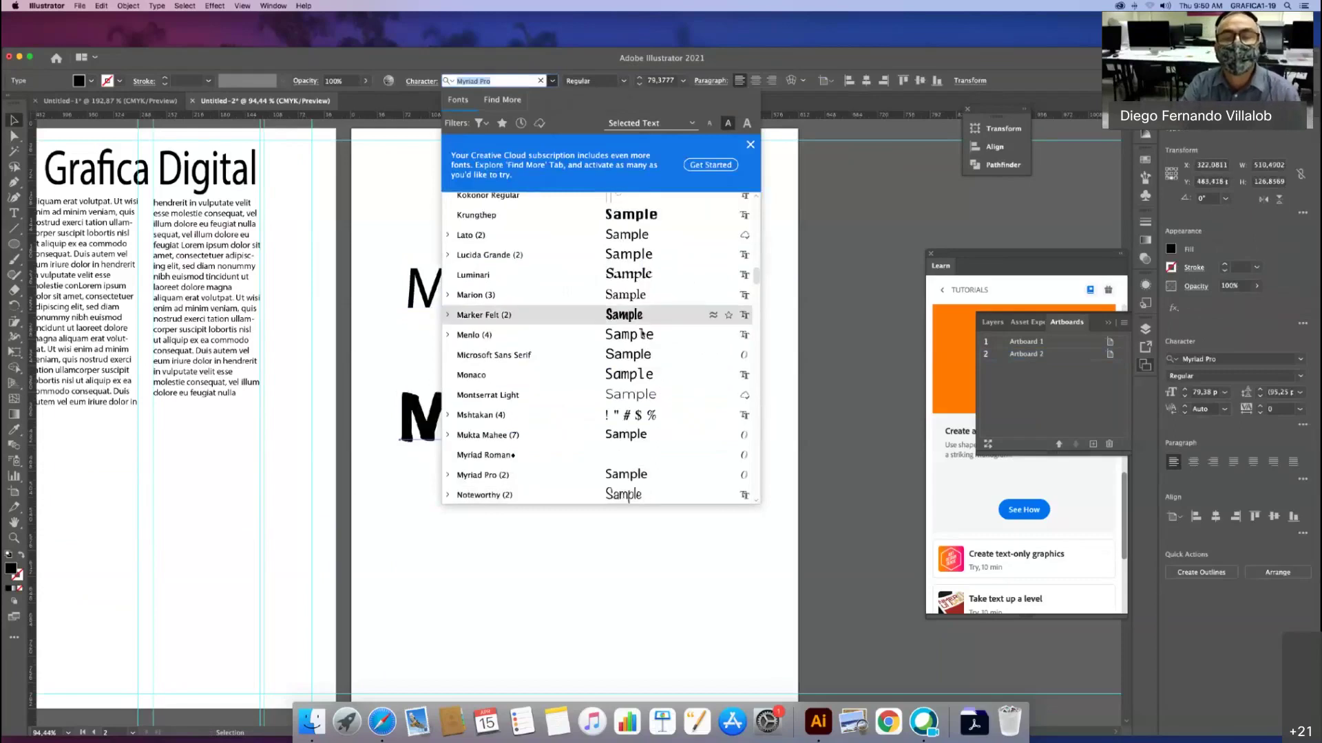
scroll(642, 334, "down", 5)
scroll(641, 334, "up", 6)
scroll(641, 334, "up", 15)
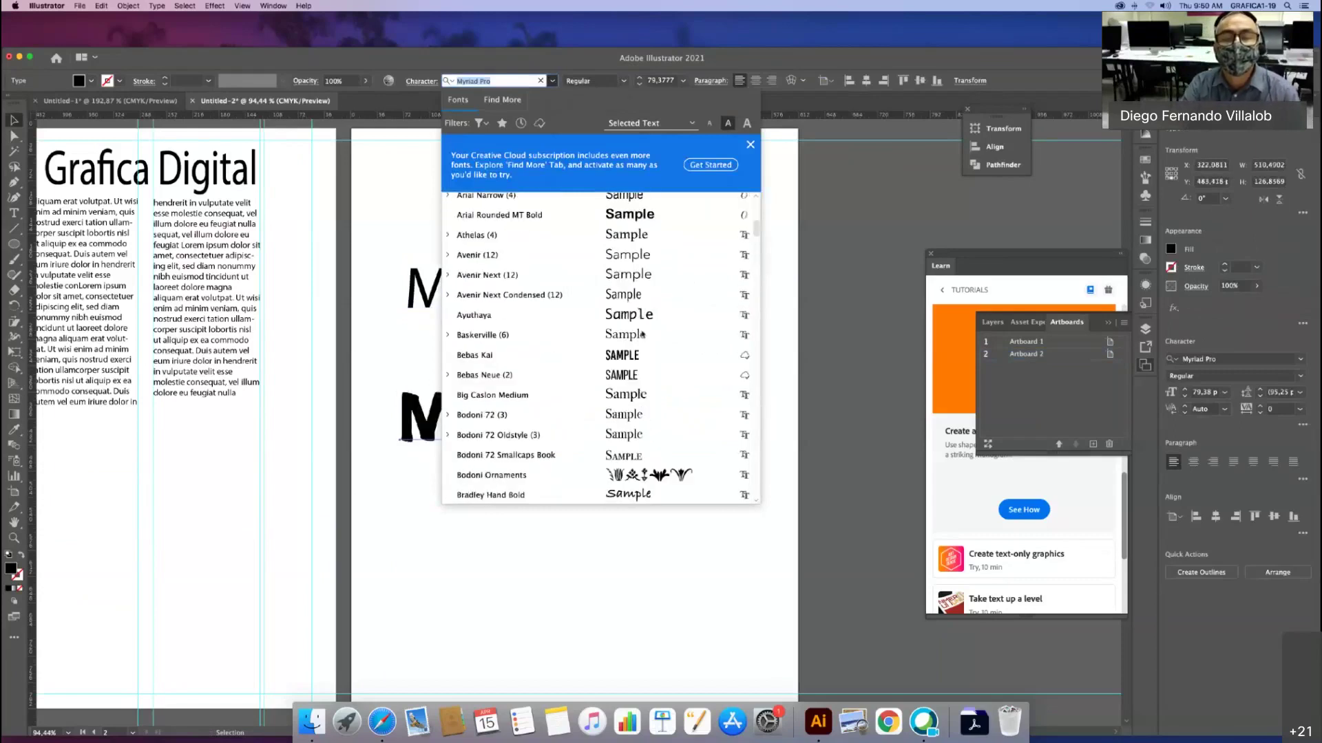
scroll(642, 335, "down", 2)
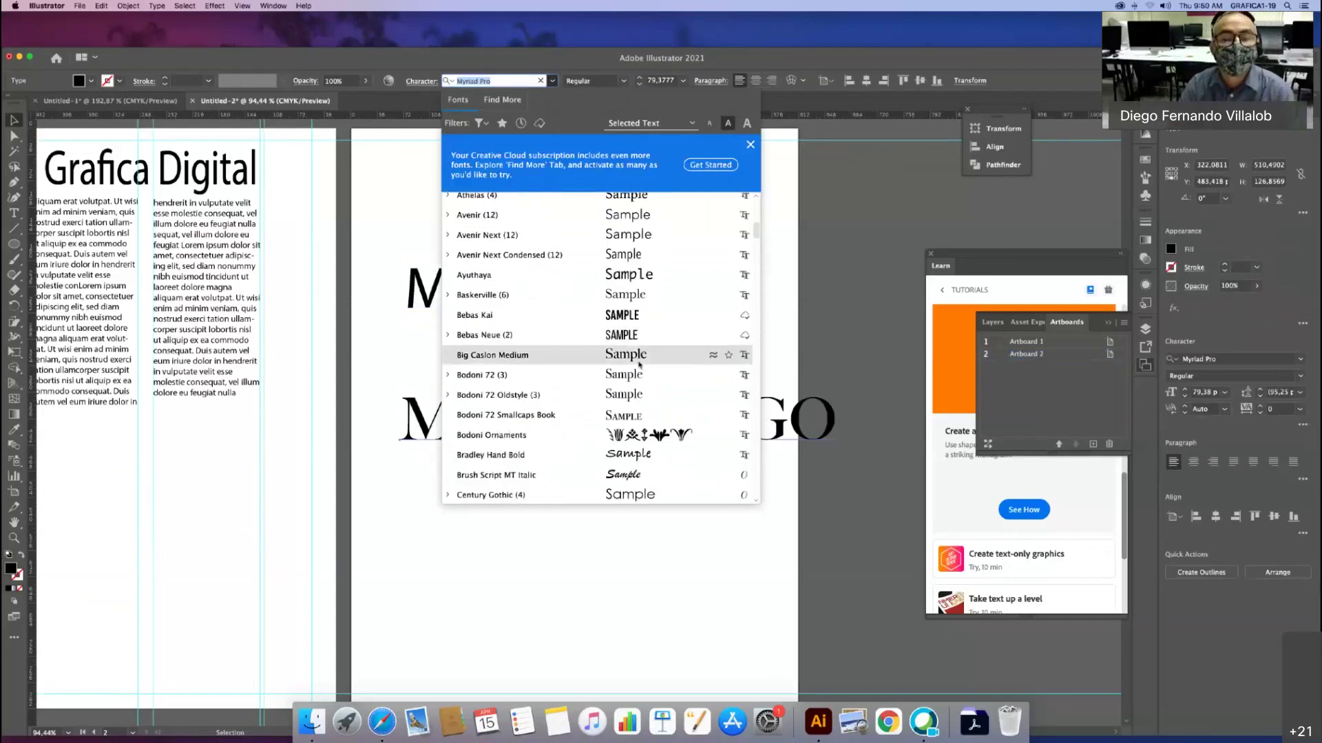
left_click(639, 355)
left_click_drag(523, 420, 487, 401)
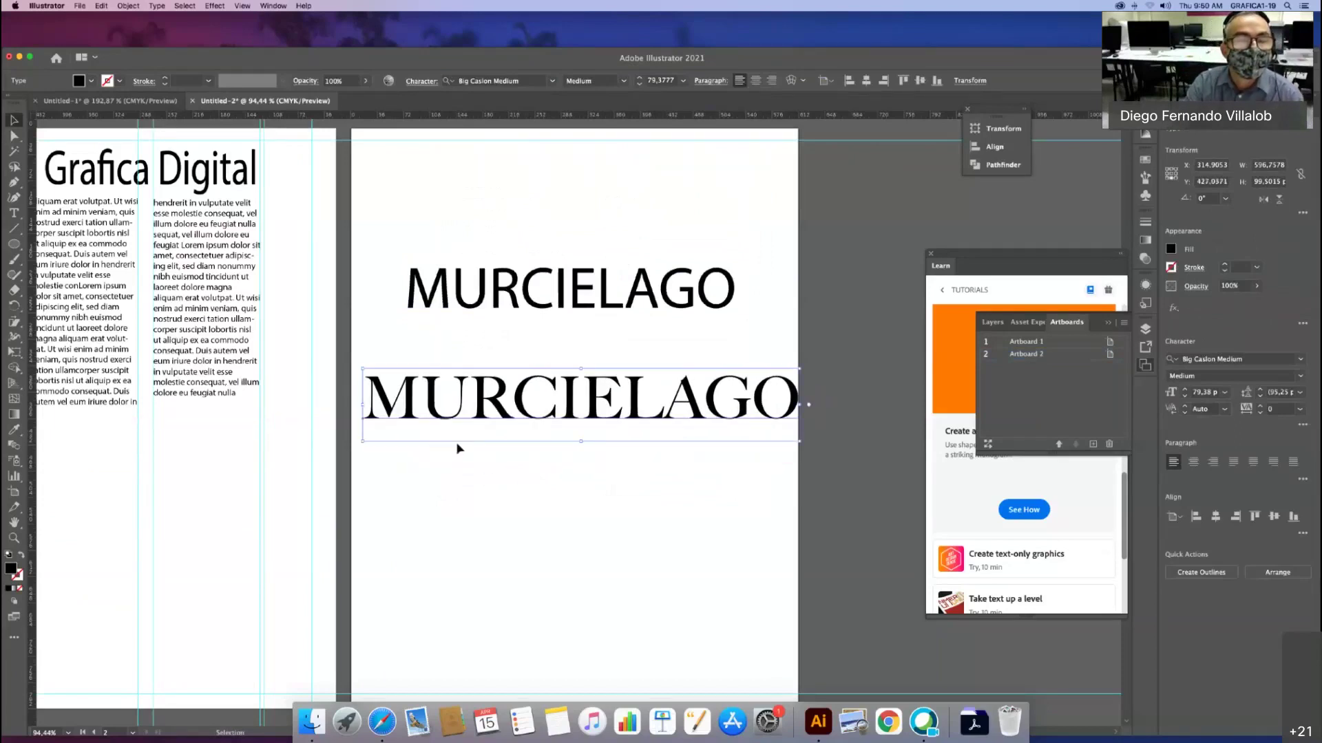
left_click(417, 444)
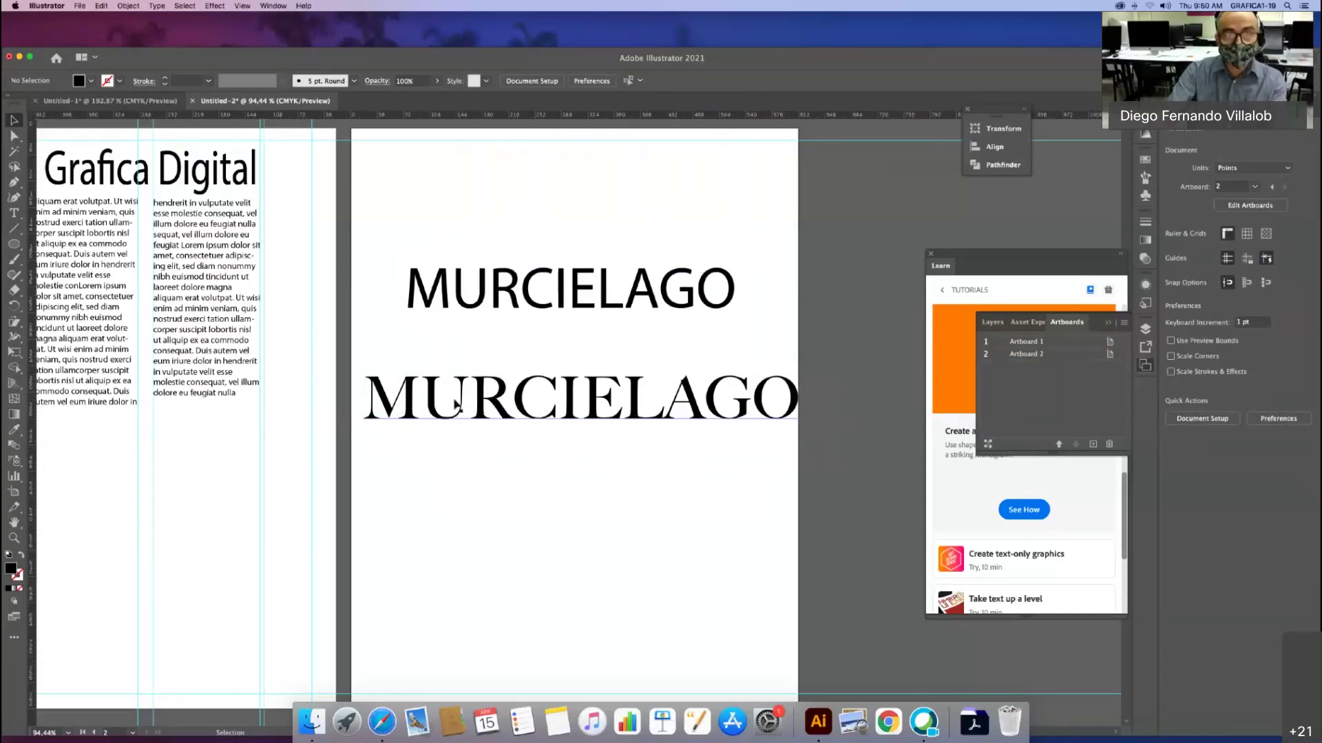
Step: Expand the upper "MURCIELAGO" text into editable outlines with Object and Fill included
scroll(458, 410, "up", 1)
scroll(458, 410, "up", 5)
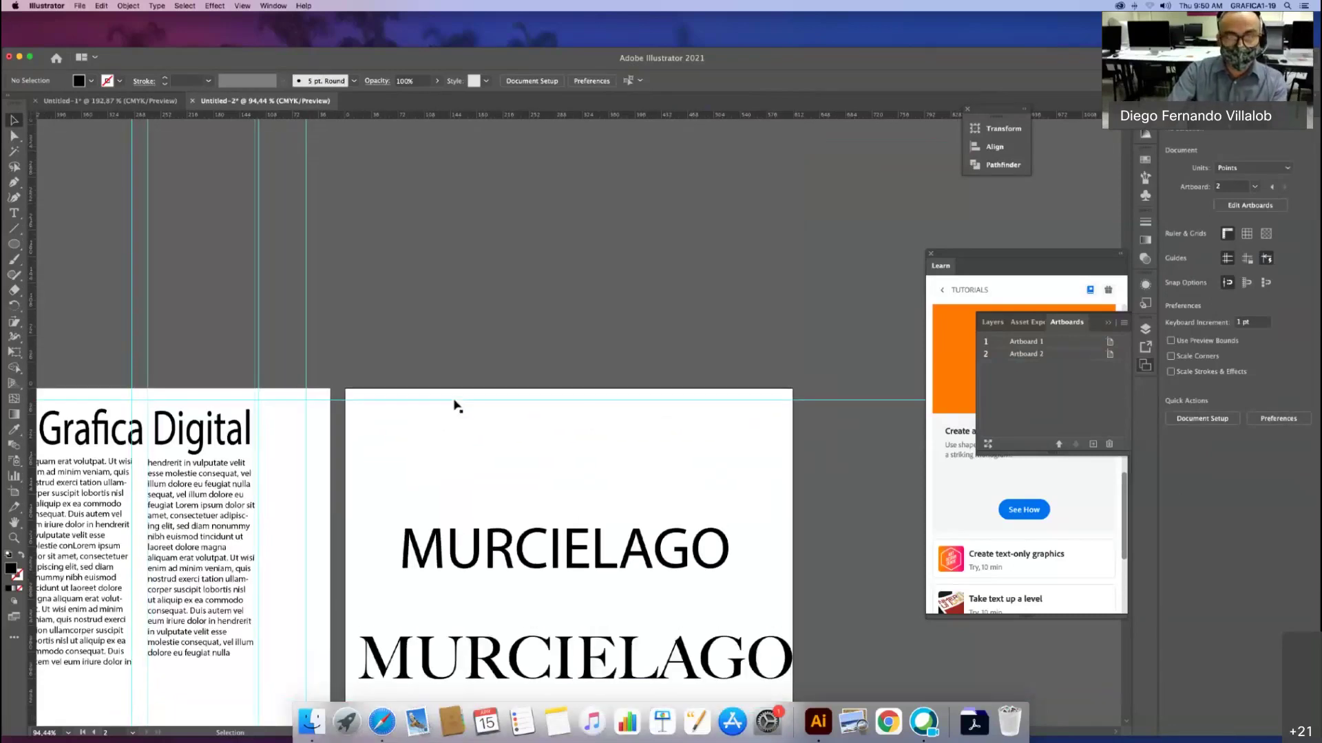
scroll(455, 406, "down", 3)
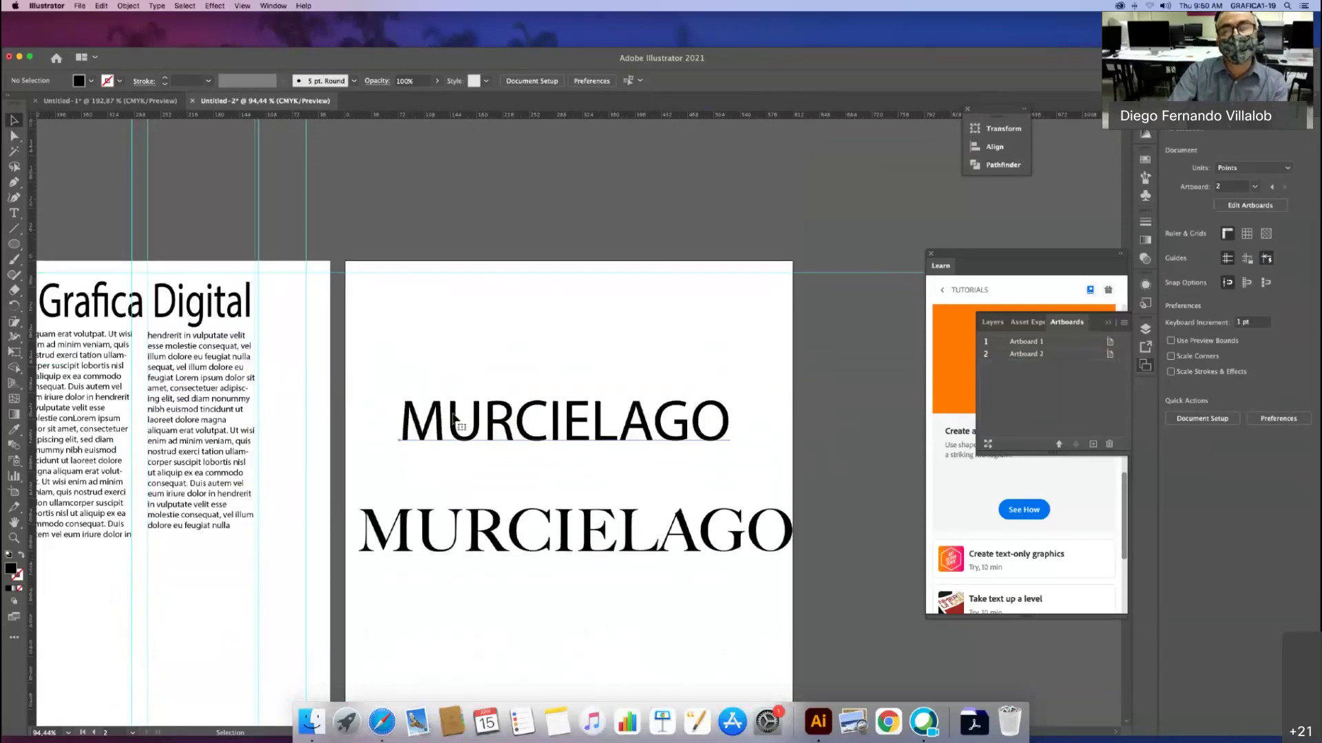
left_click(454, 418)
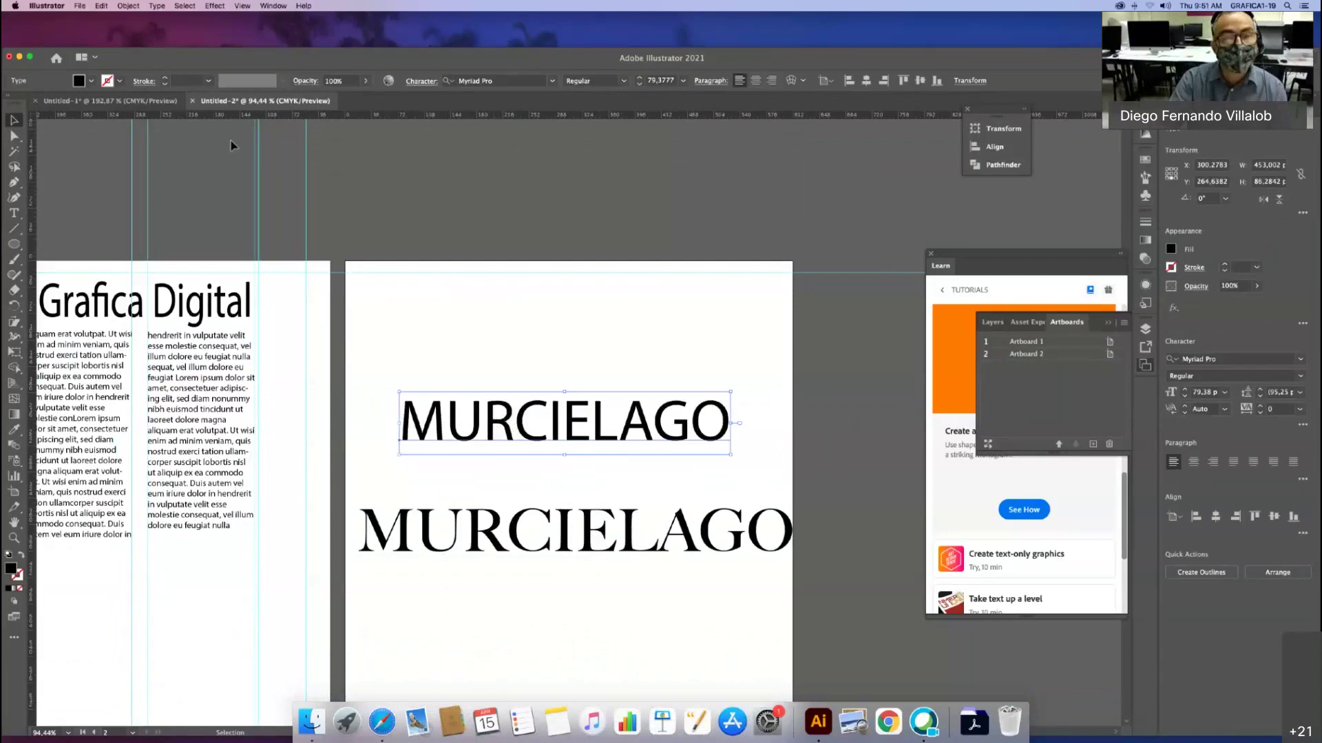
left_click(124, 6)
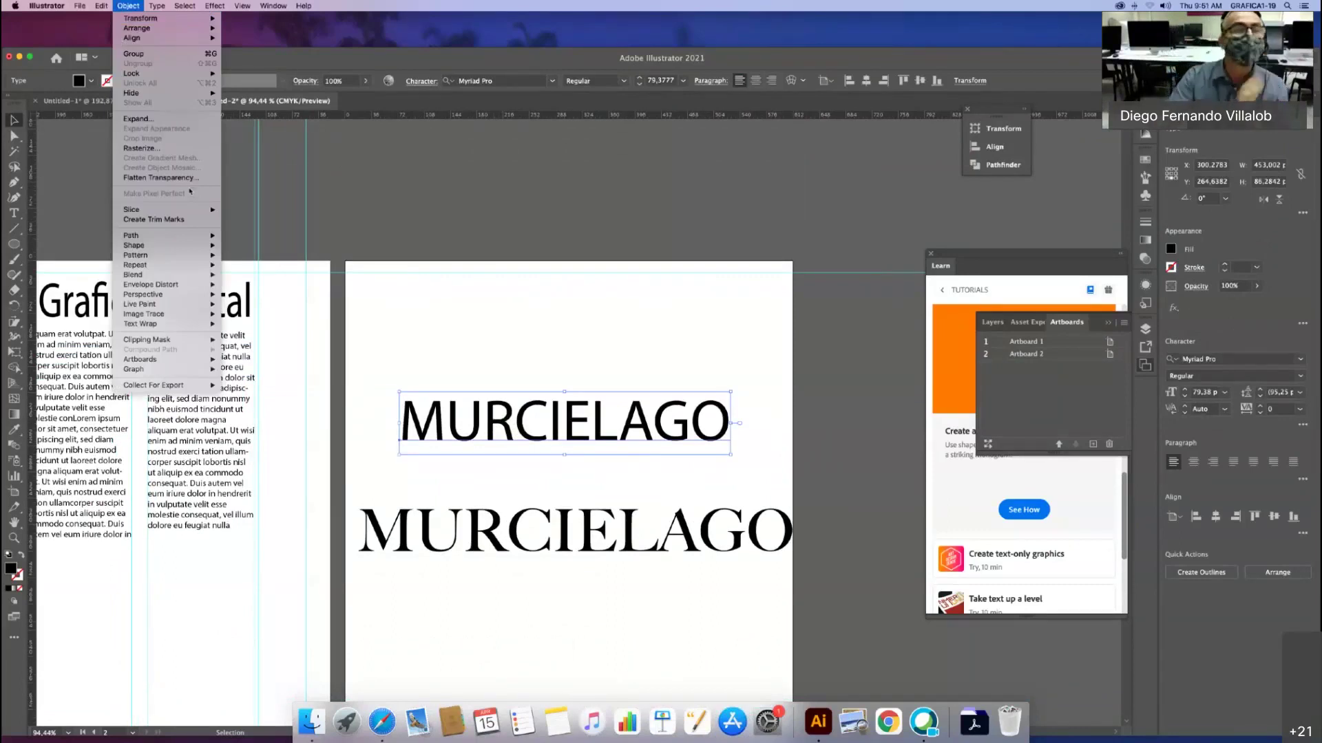
mouse_move(175, 209)
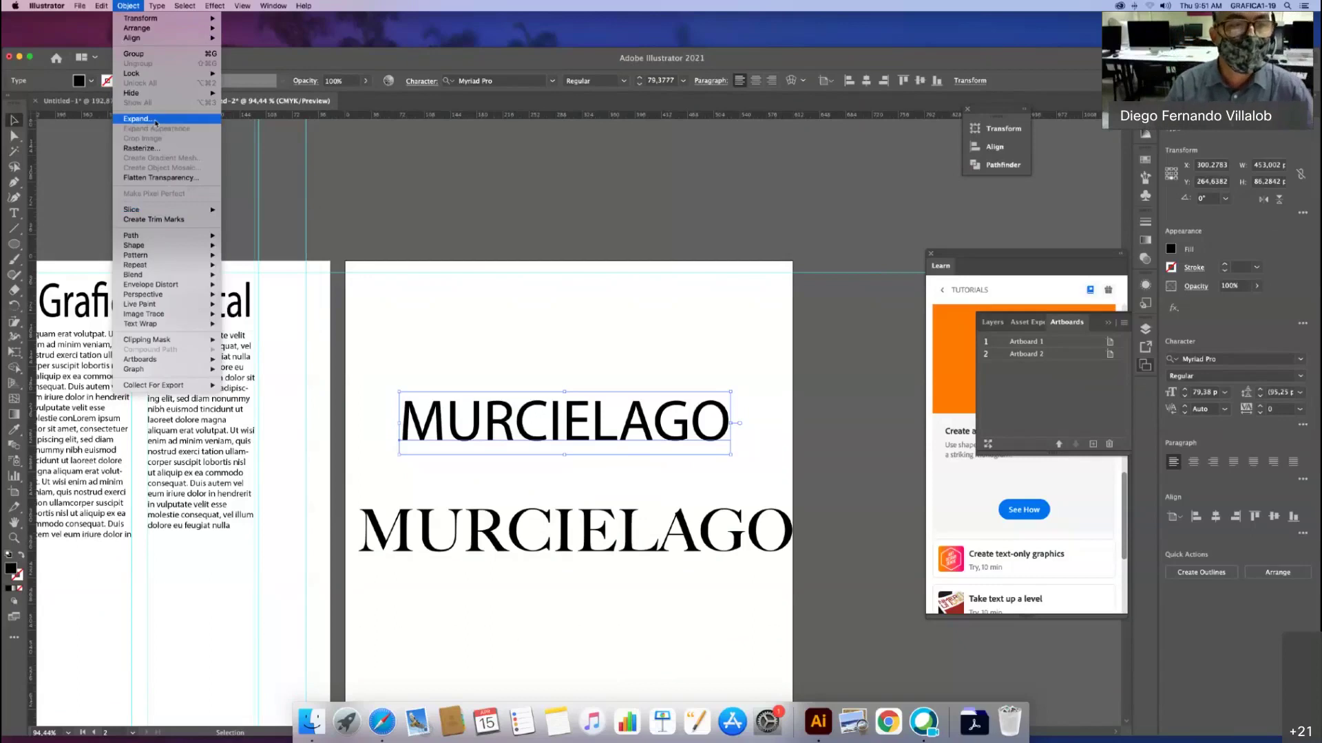
left_click(138, 119)
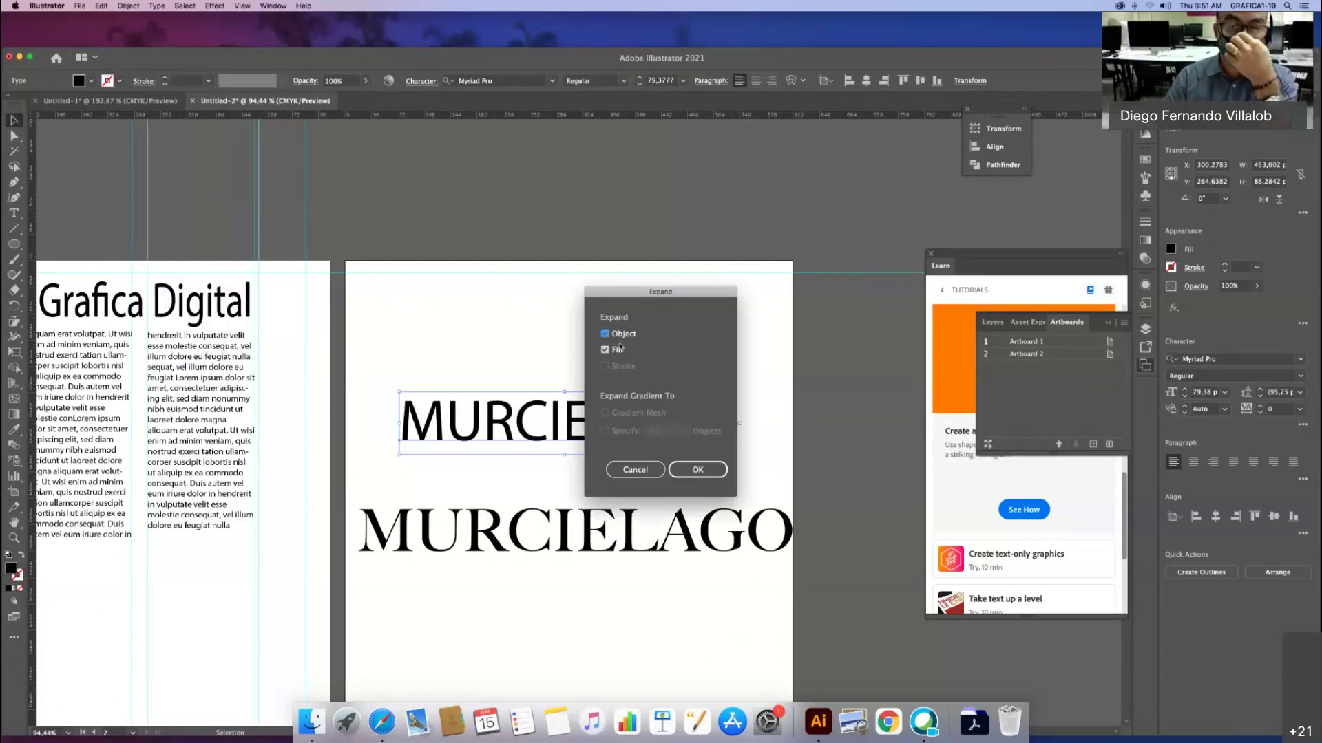
left_click(690, 471)
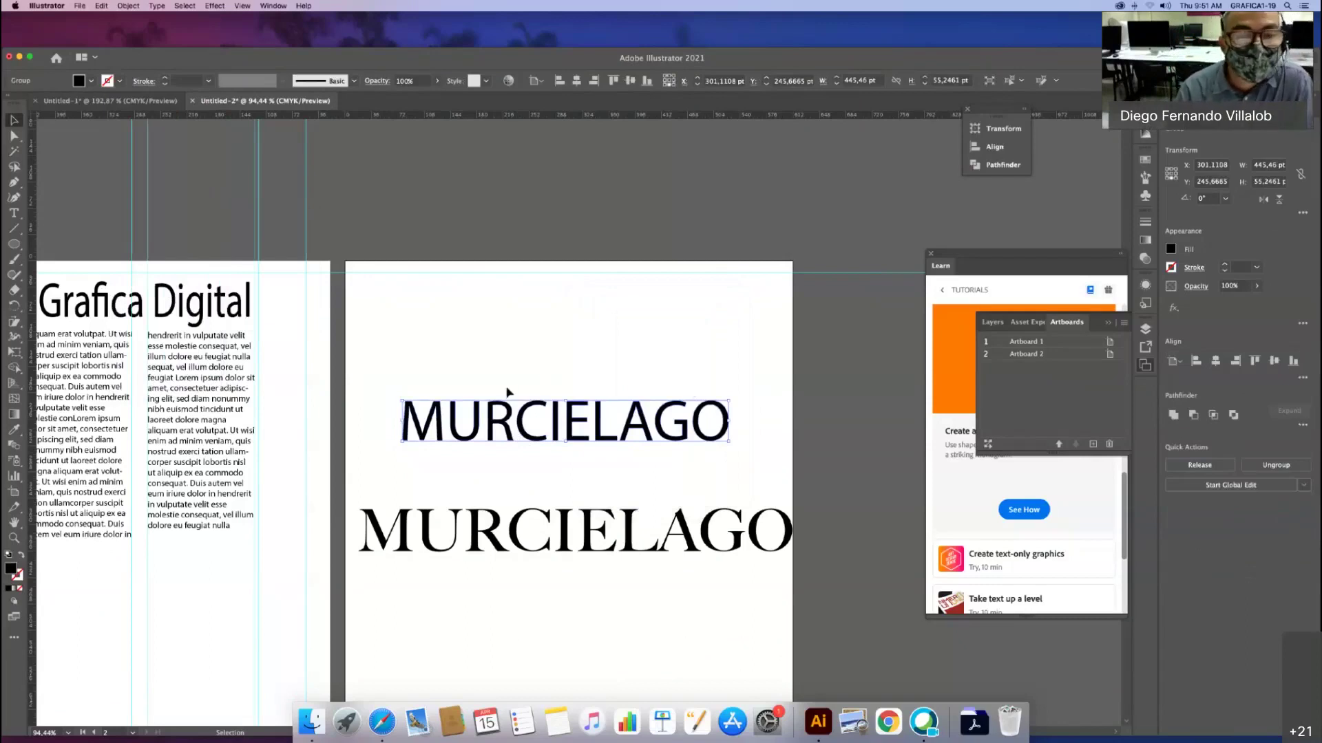
left_click(510, 349)
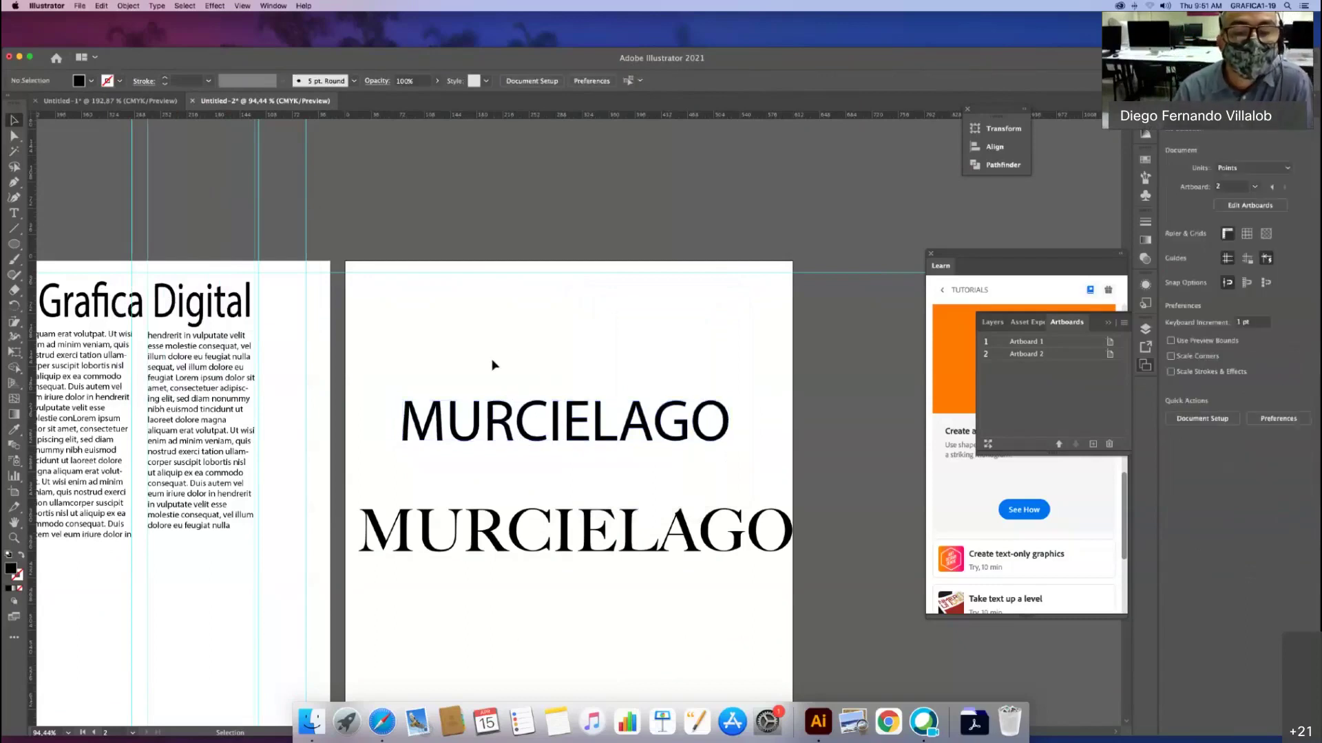
left_click(483, 422)
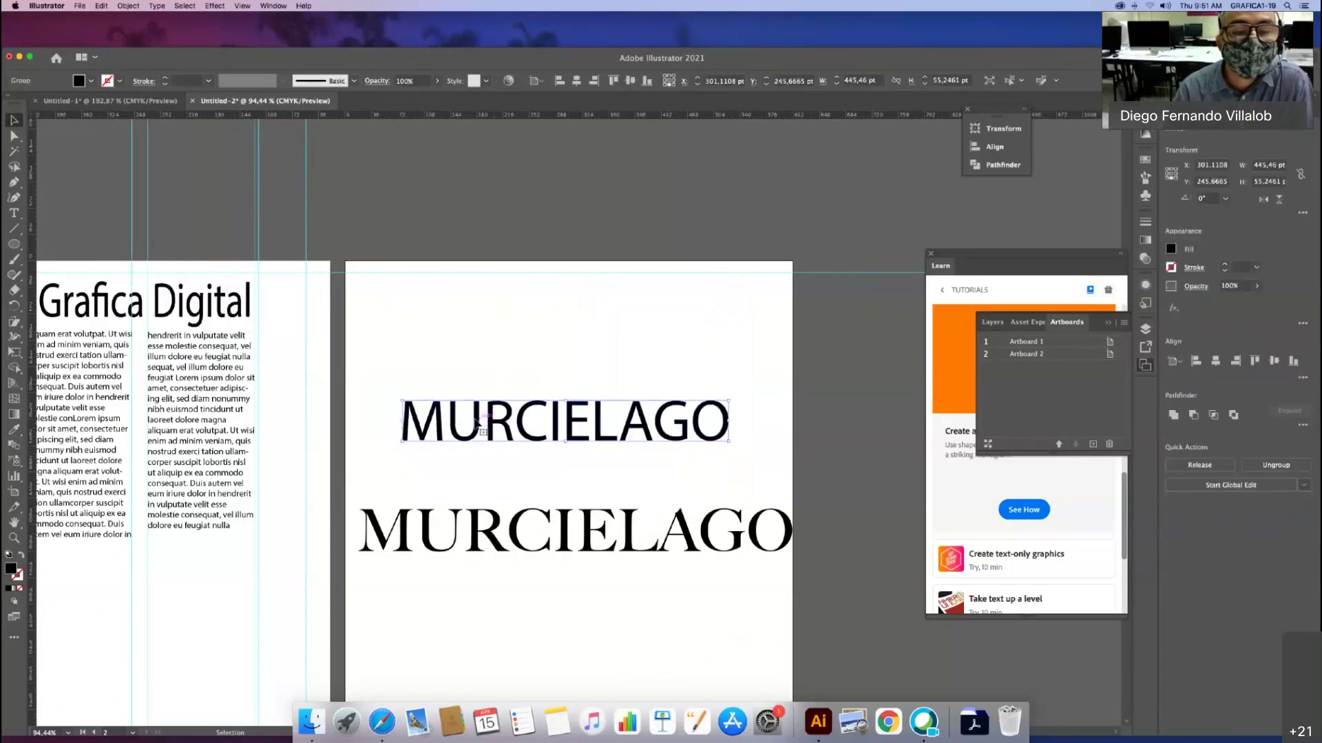
left_click(493, 380)
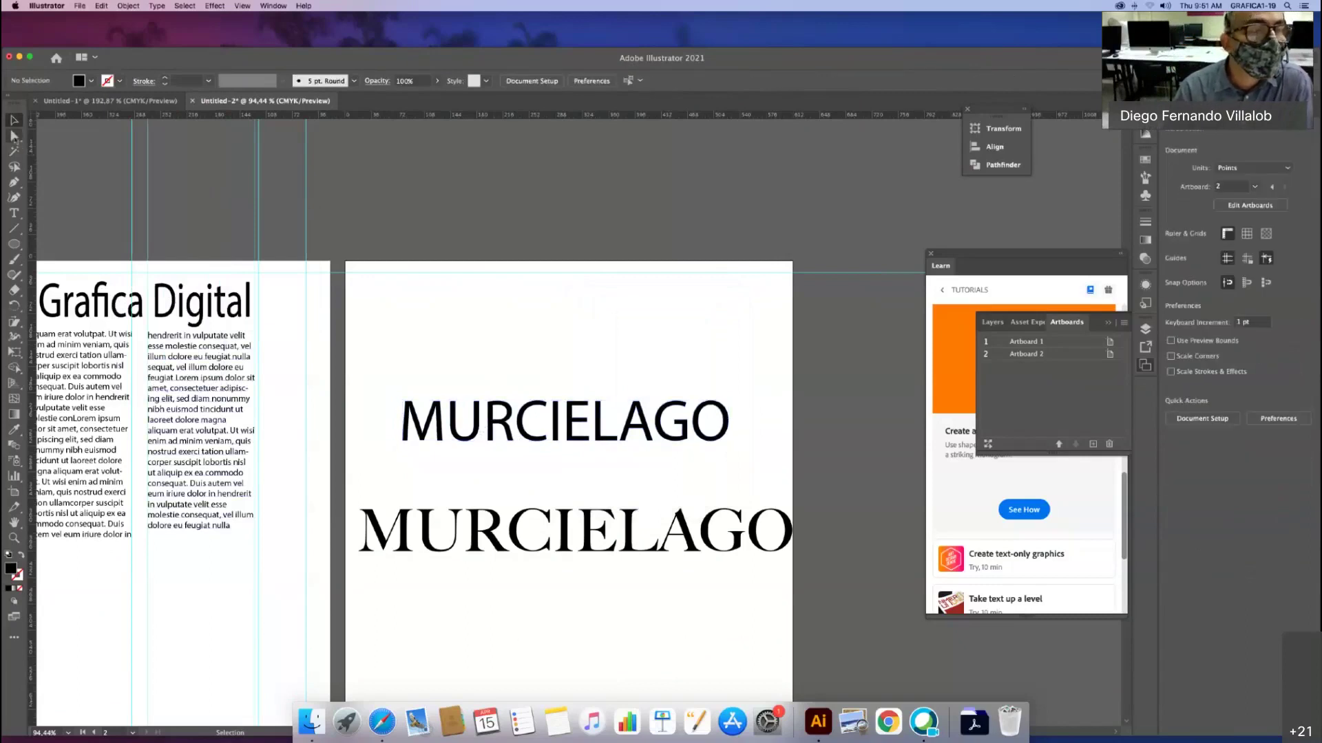
Step: Try stretching the outlined M's upper-left anchor point upward with the Direct Selection tool, and undo the change
left_click(14, 136)
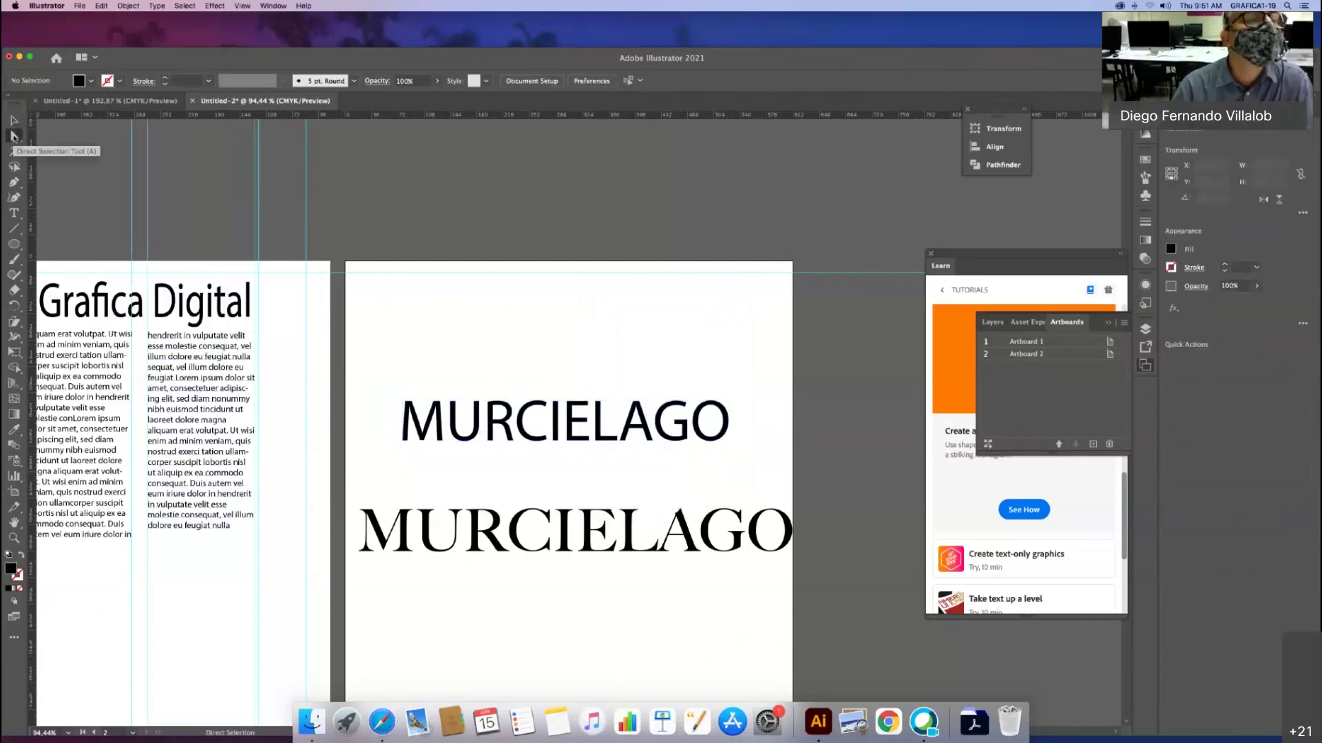
left_click(420, 431)
left_click_drag(404, 402, 395, 350)
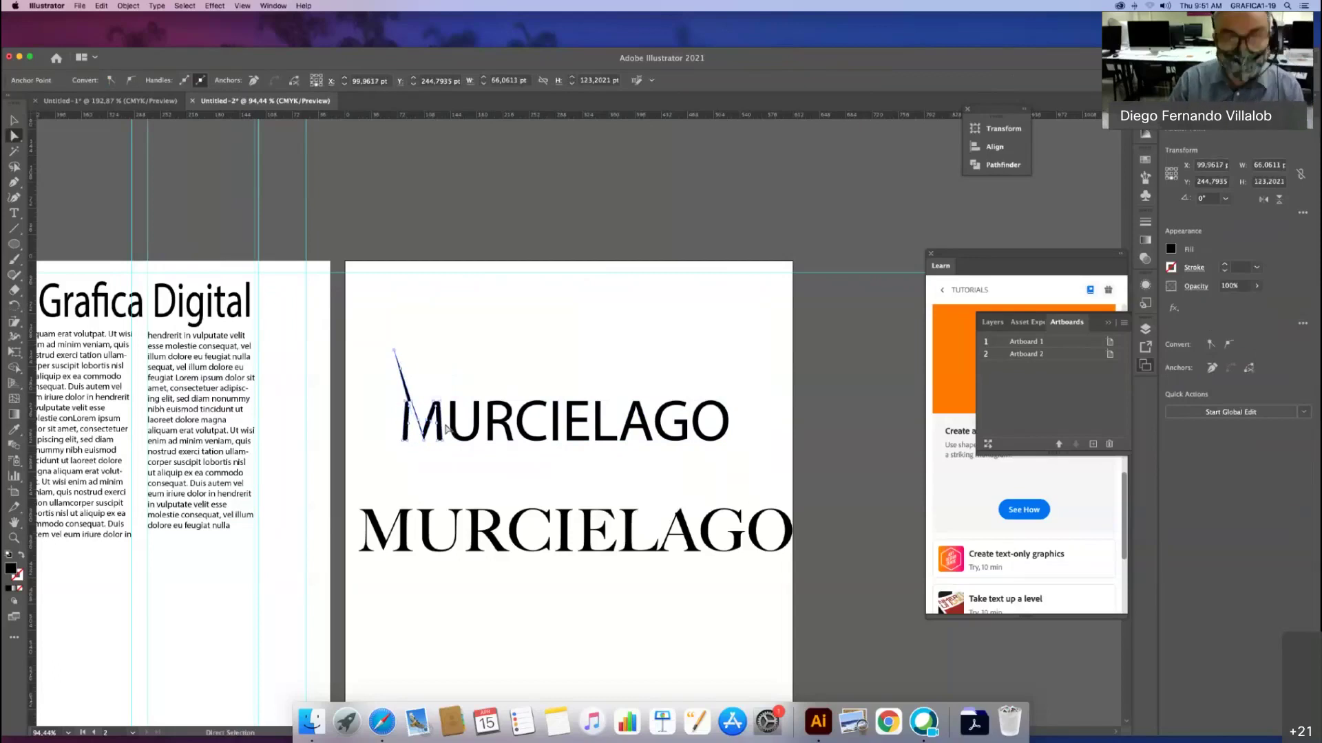
key("super+z")
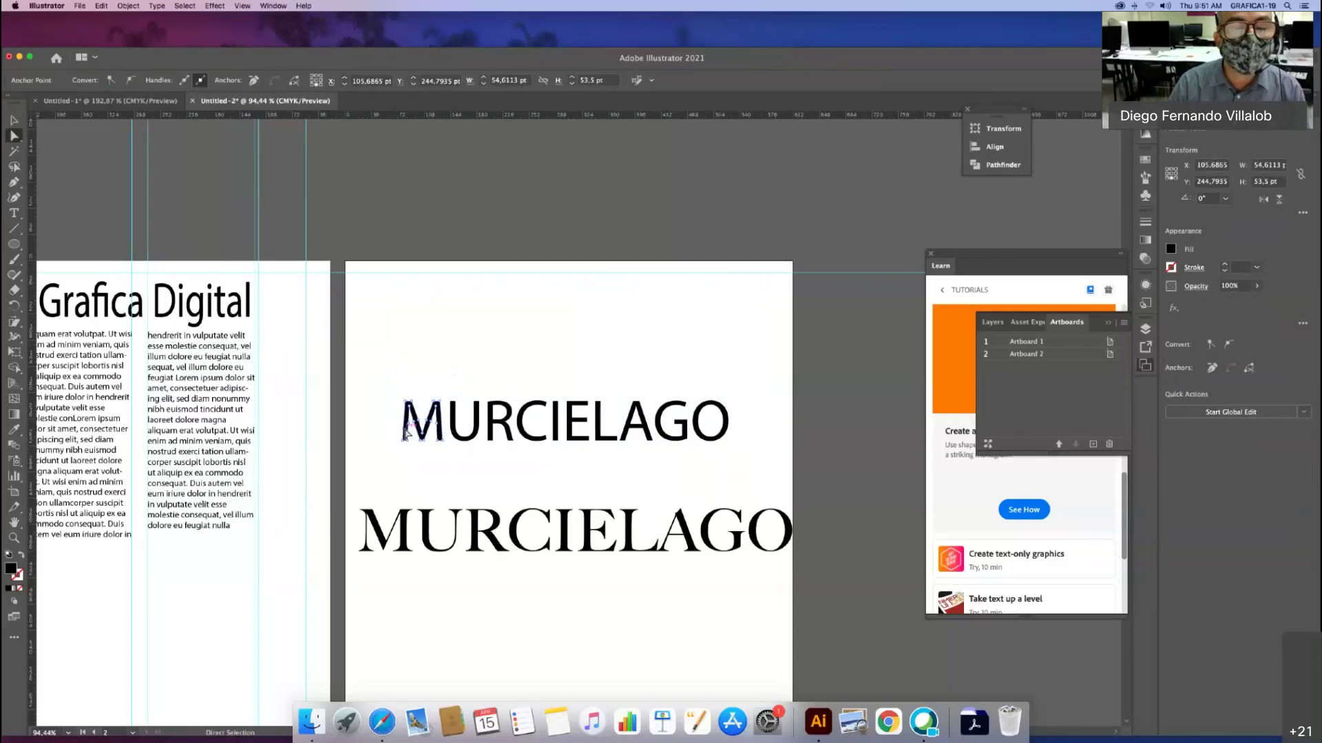
Step: Try reshaping the inside of the outlined M by shifting one of its inner anchor points, and undo the change
left_click_drag(407, 431, 398, 433)
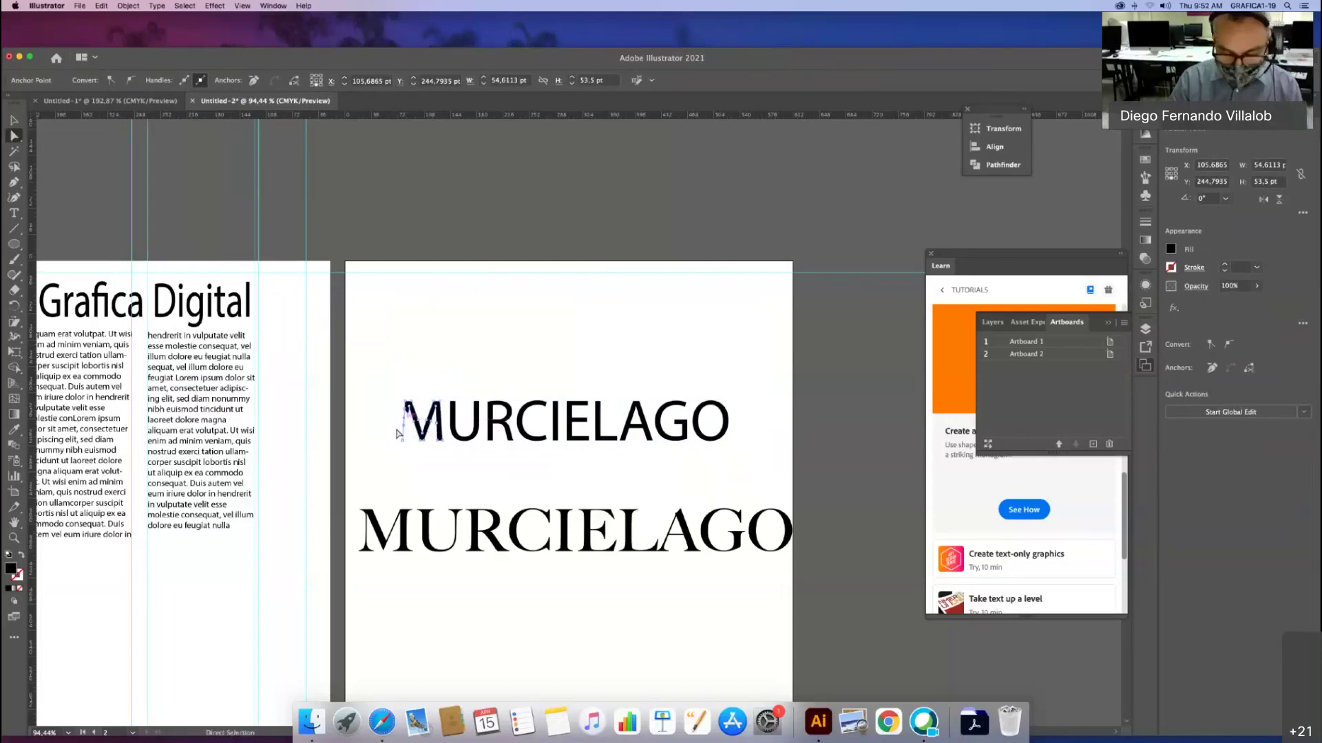
key("v")
left_click(398, 438, "super")
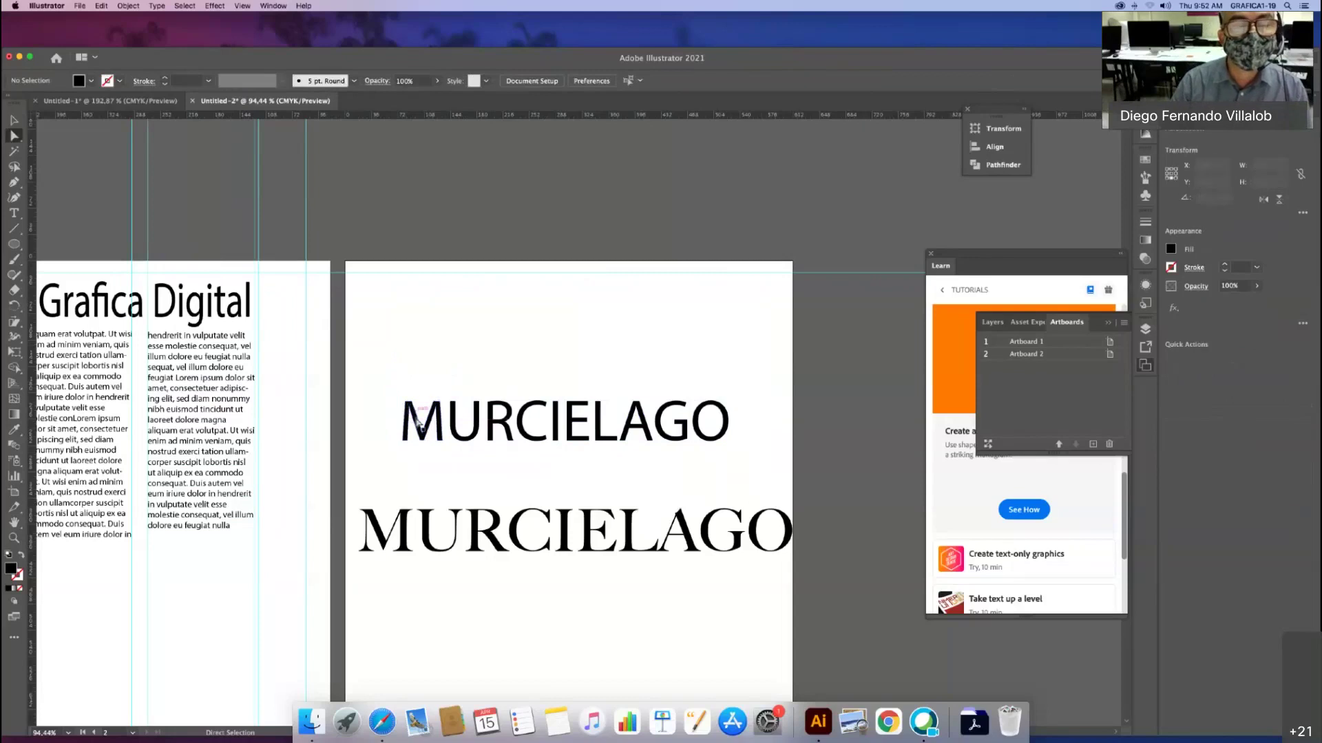
left_click(416, 422)
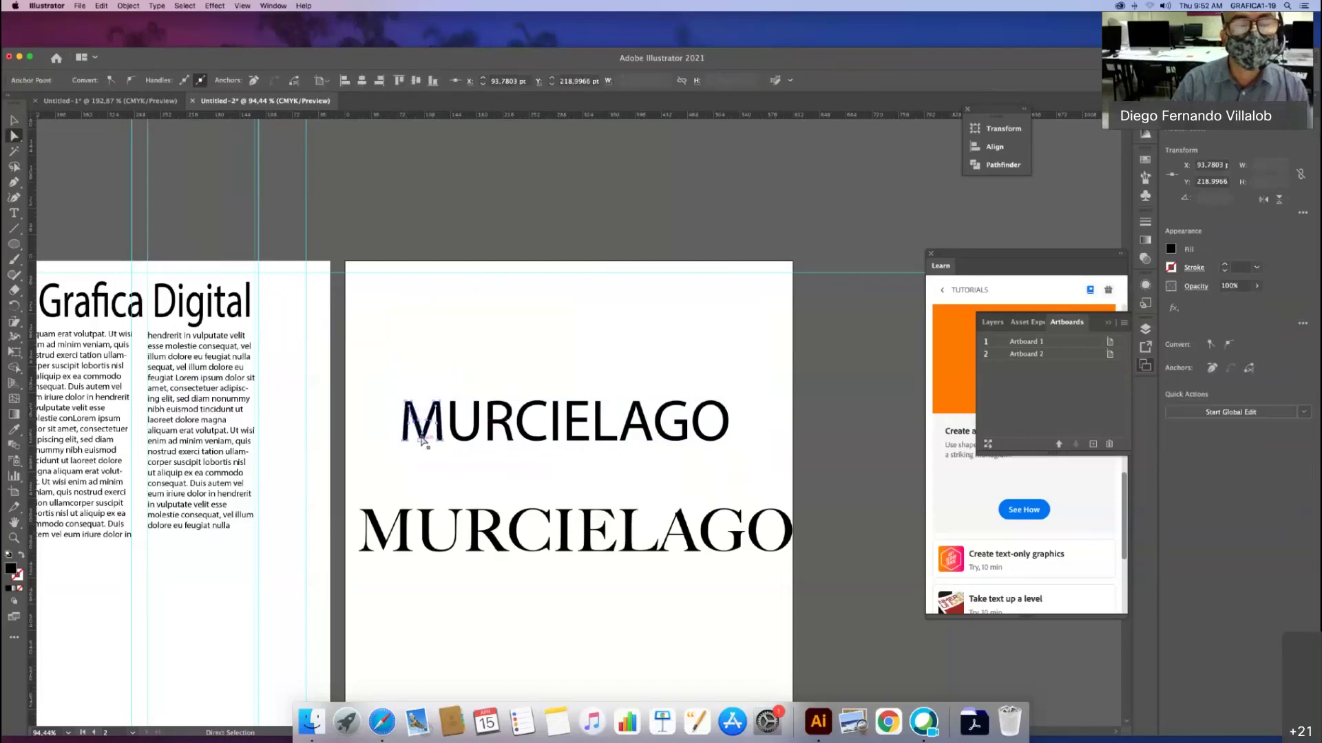
left_click_drag(417, 423, 422, 421)
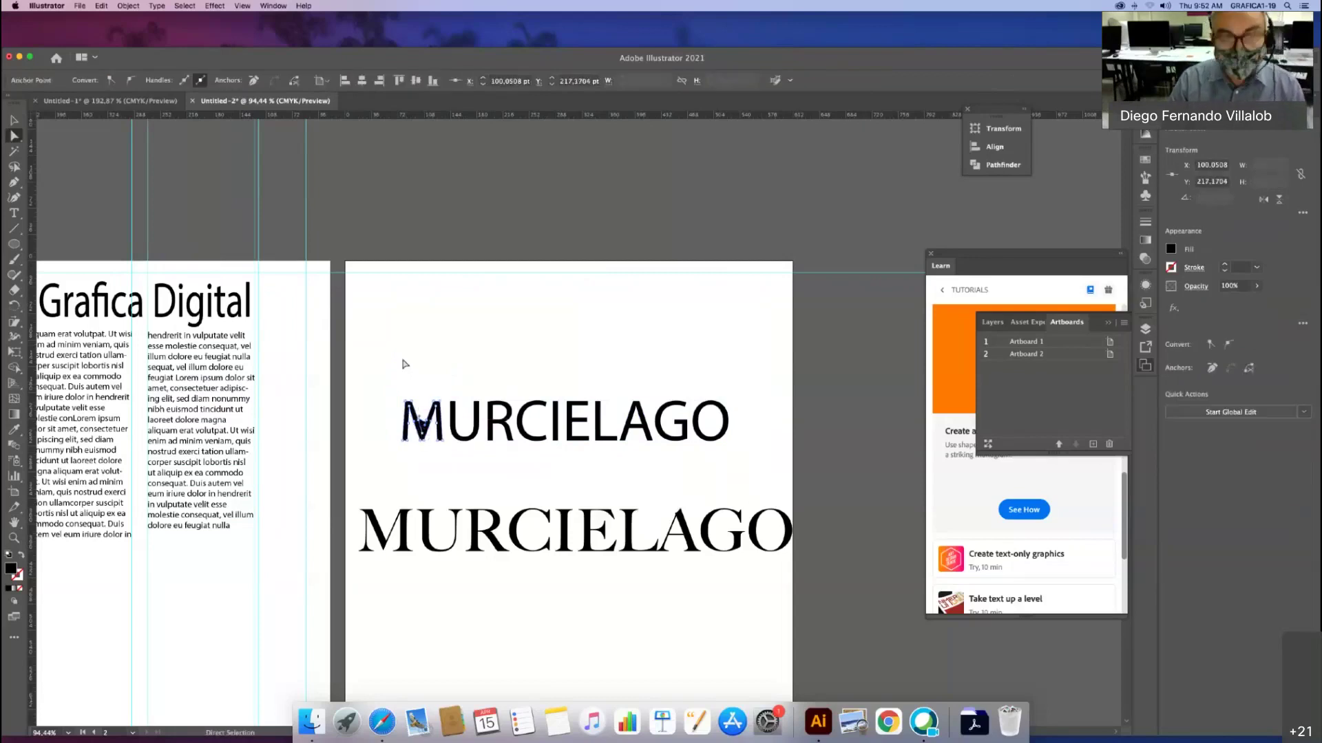
key("super+z")
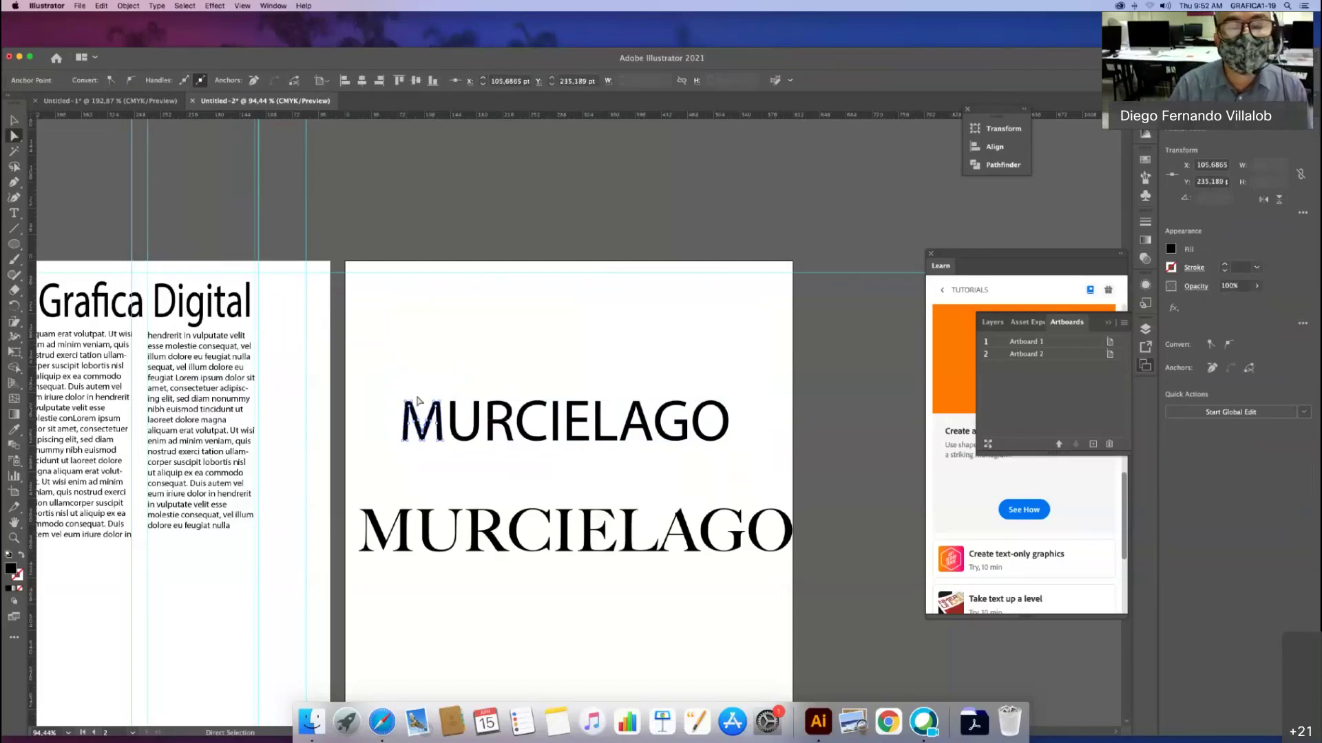
Step: Reshape the outlined U by moving an inner anchor point down and pulling an upper right-stem anchor up into a spike
left_click(459, 426)
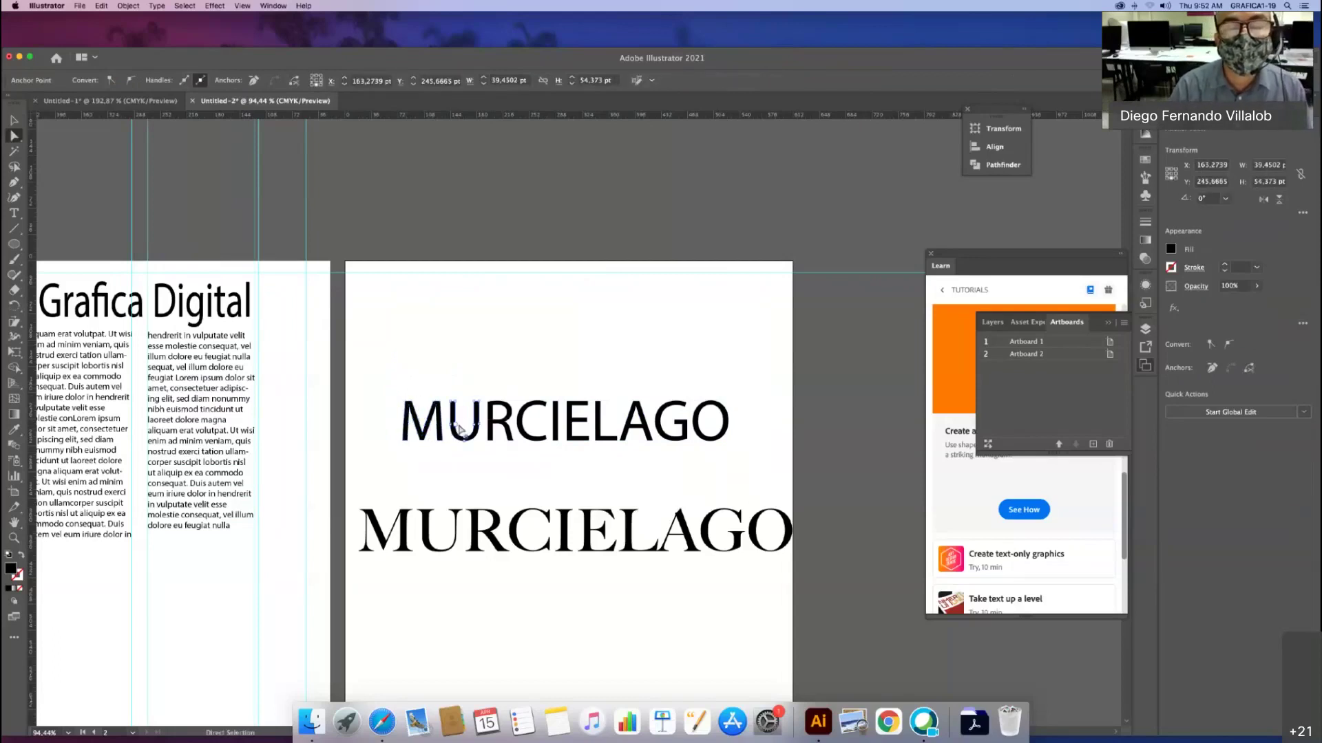
left_click_drag(459, 426, 460, 427)
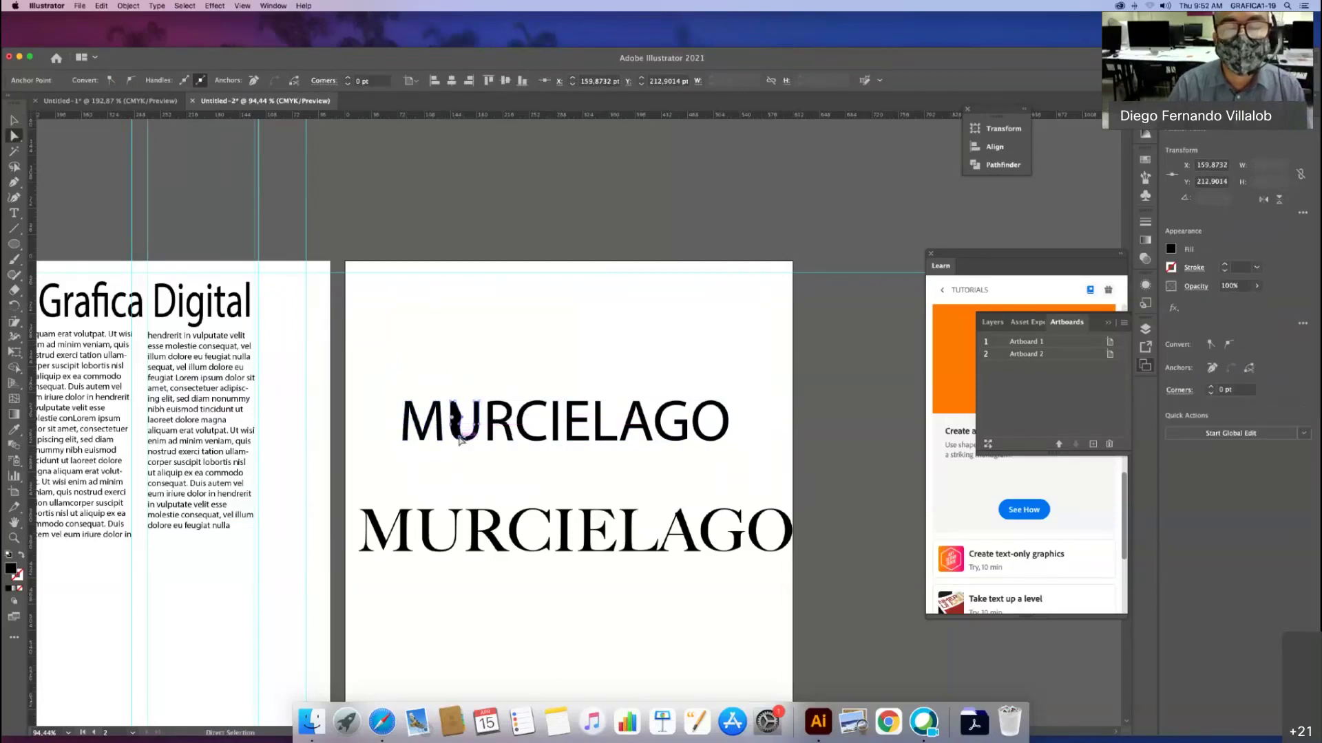
left_click_drag(479, 413, 469, 383)
Step: Pull the upper-left anchor point of the outlined I upward to form a pointed tip, and deselect the letter
left_click(555, 409)
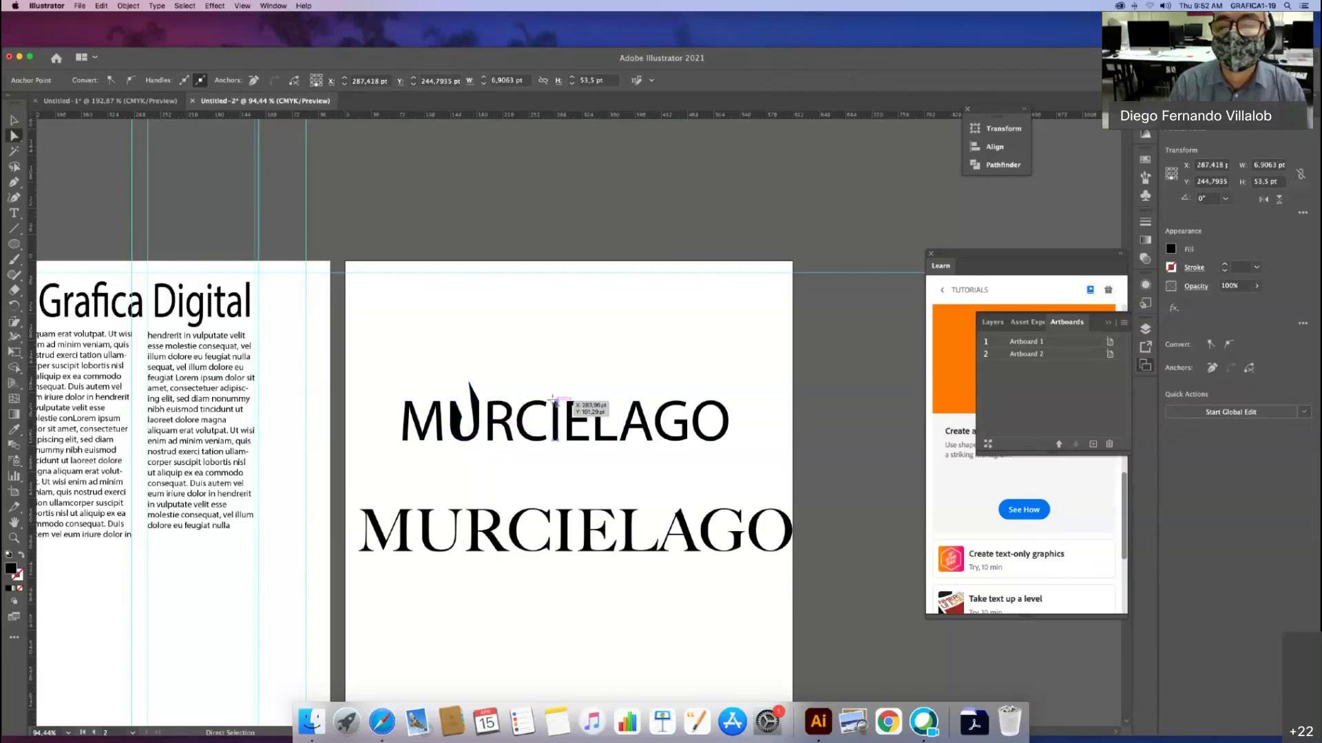
left_click_drag(554, 399, 549, 386)
left_click(534, 456)
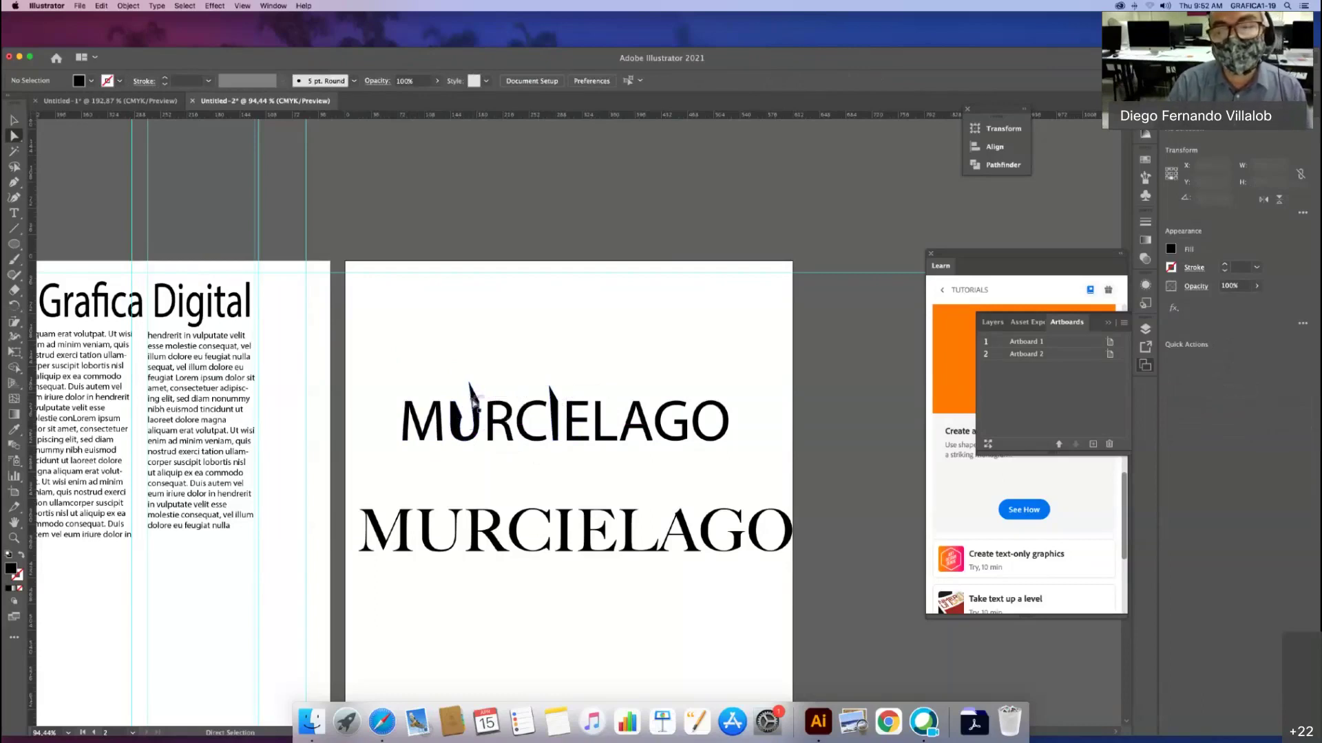
Step: Pull the outlined L's upper-left anchor point up into a spike, and move the O's inner right anchor left to fill its right half
left_click(595, 398)
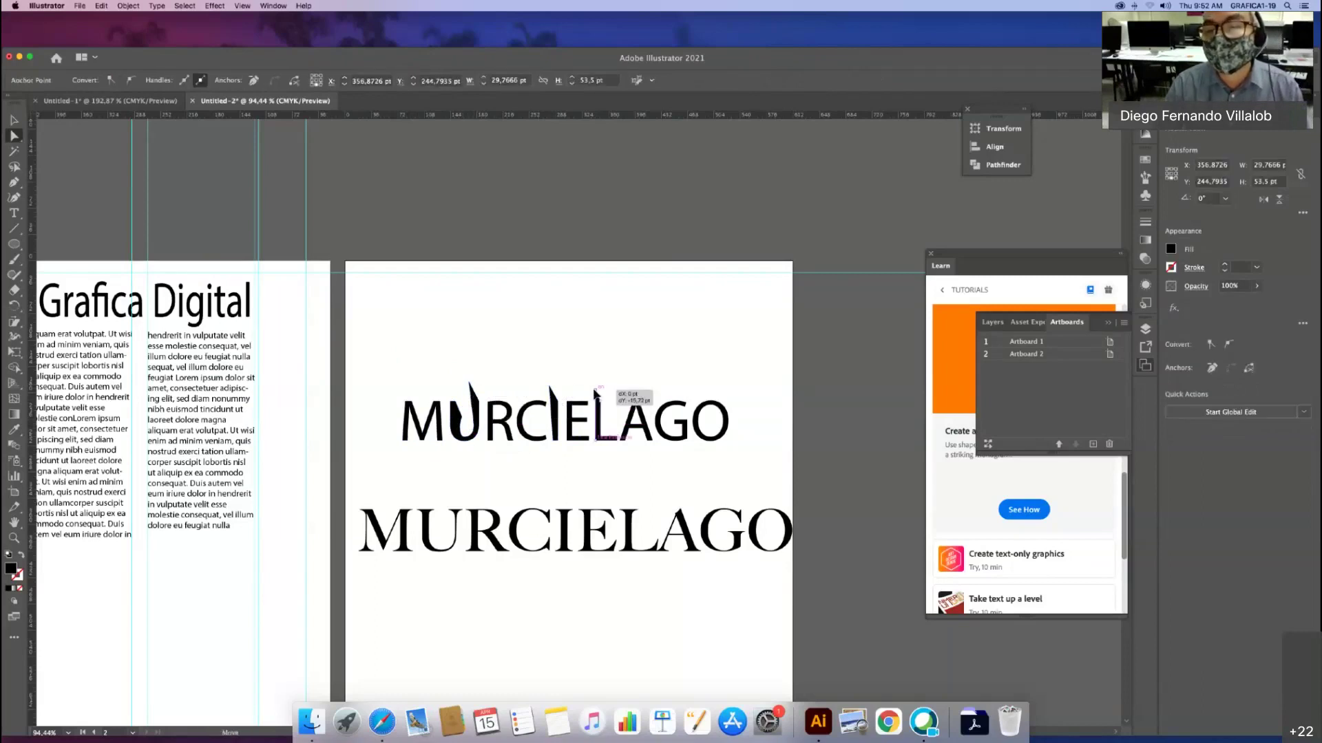
left_click(473, 412)
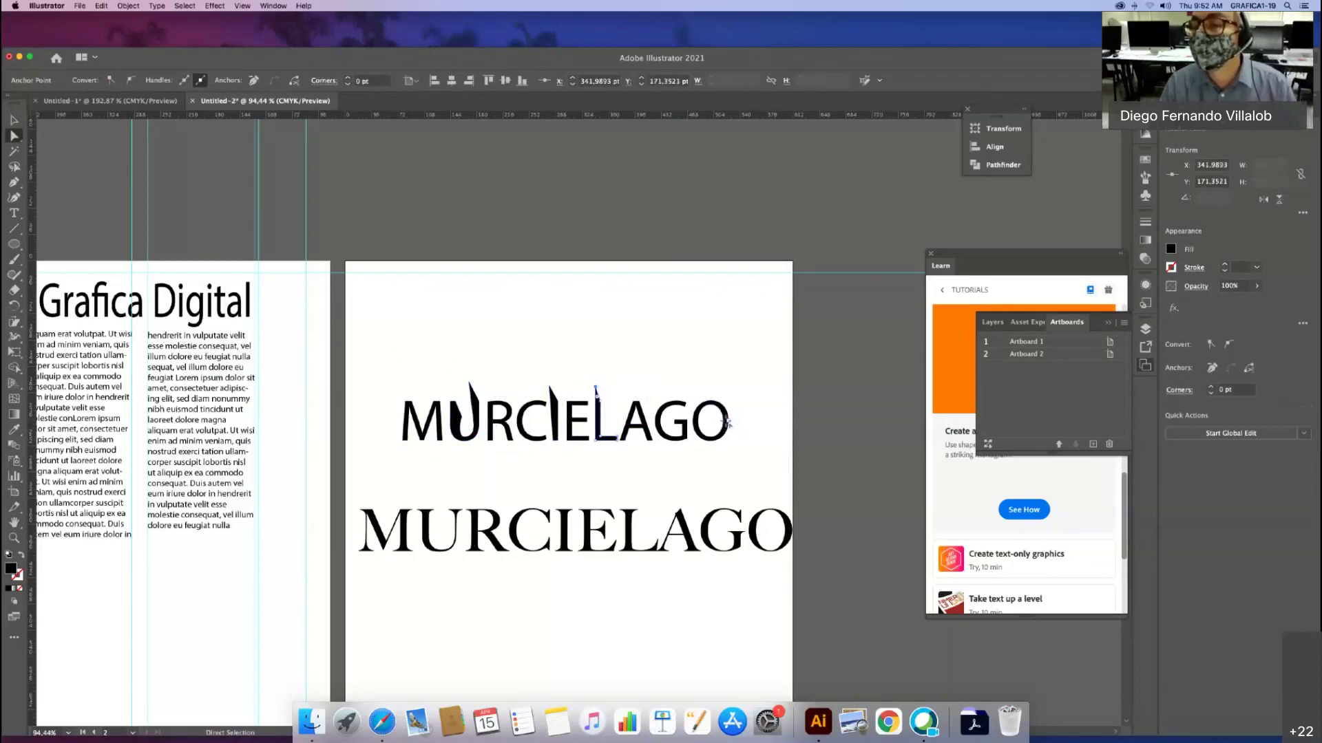
left_click(727, 419)
left_click(724, 420)
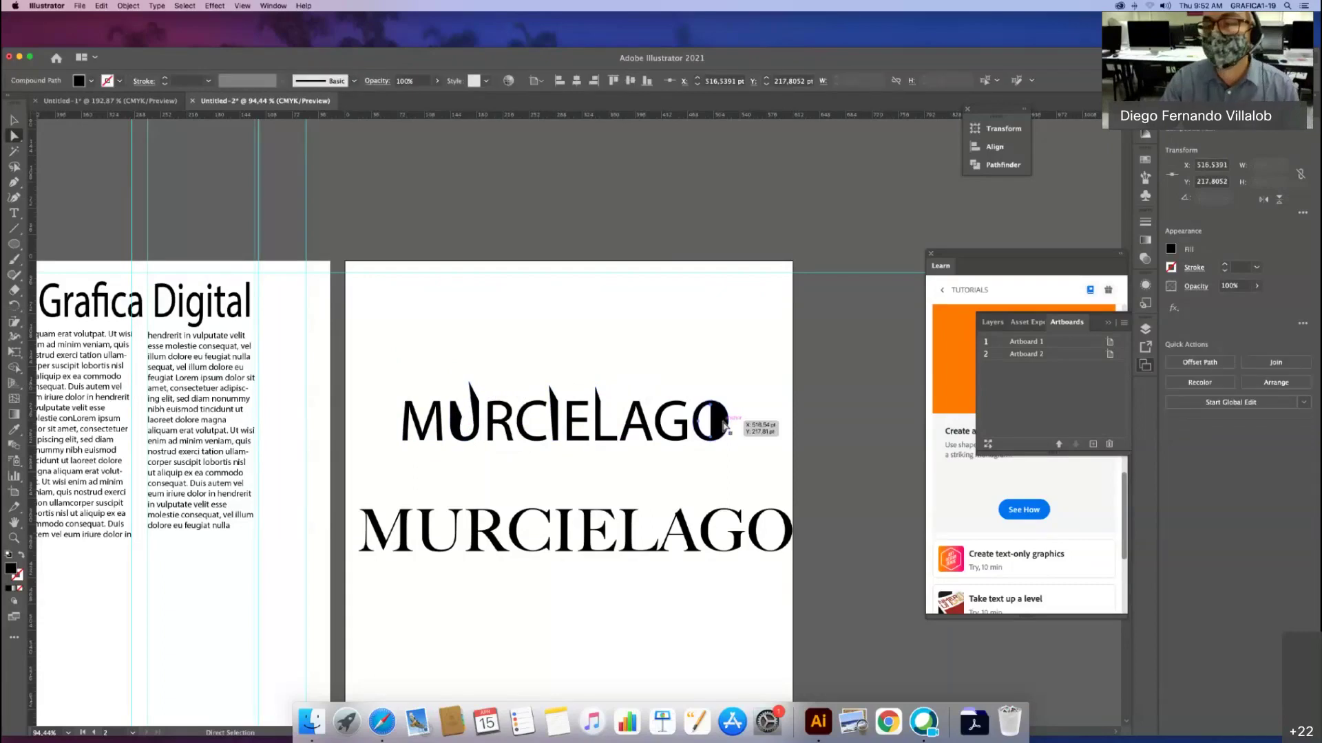
Step: Thicken the bowl of the outlined R by moving its inner right anchor point left, and deselect the letter
left_click(508, 416)
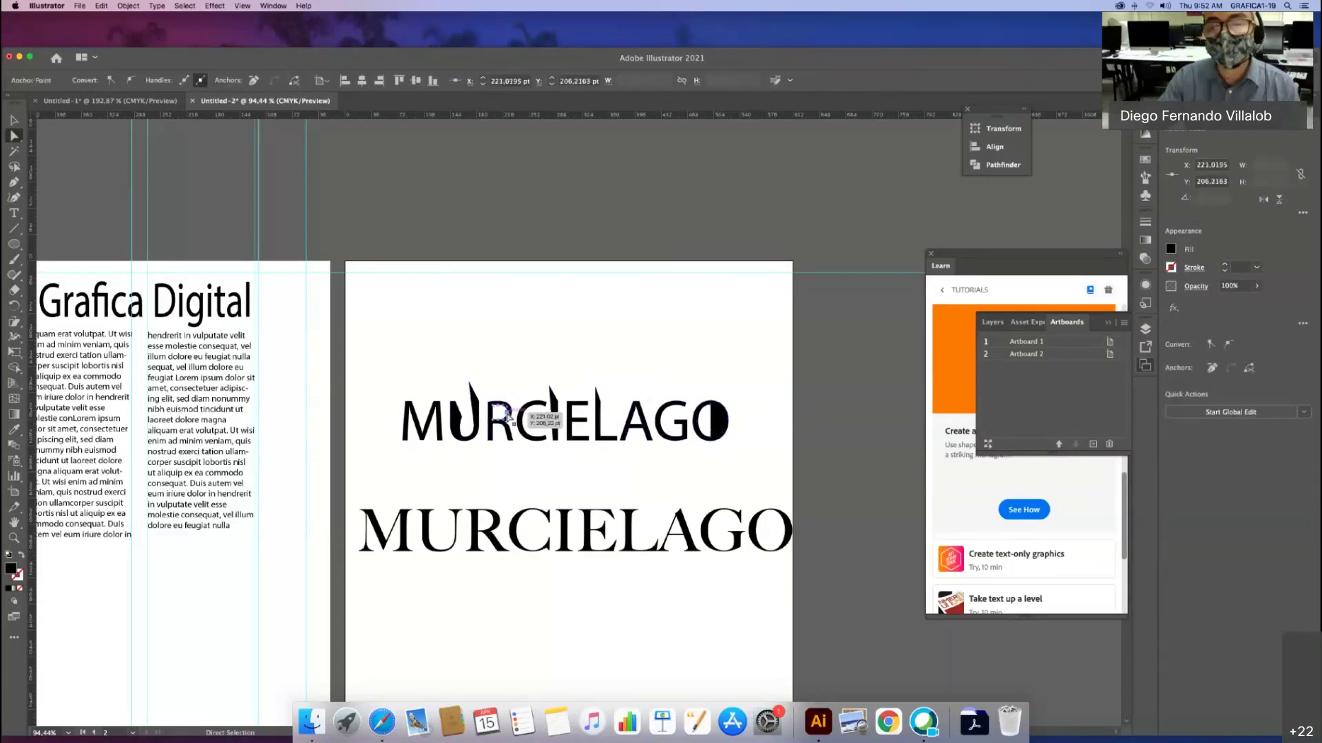
left_click(508, 416)
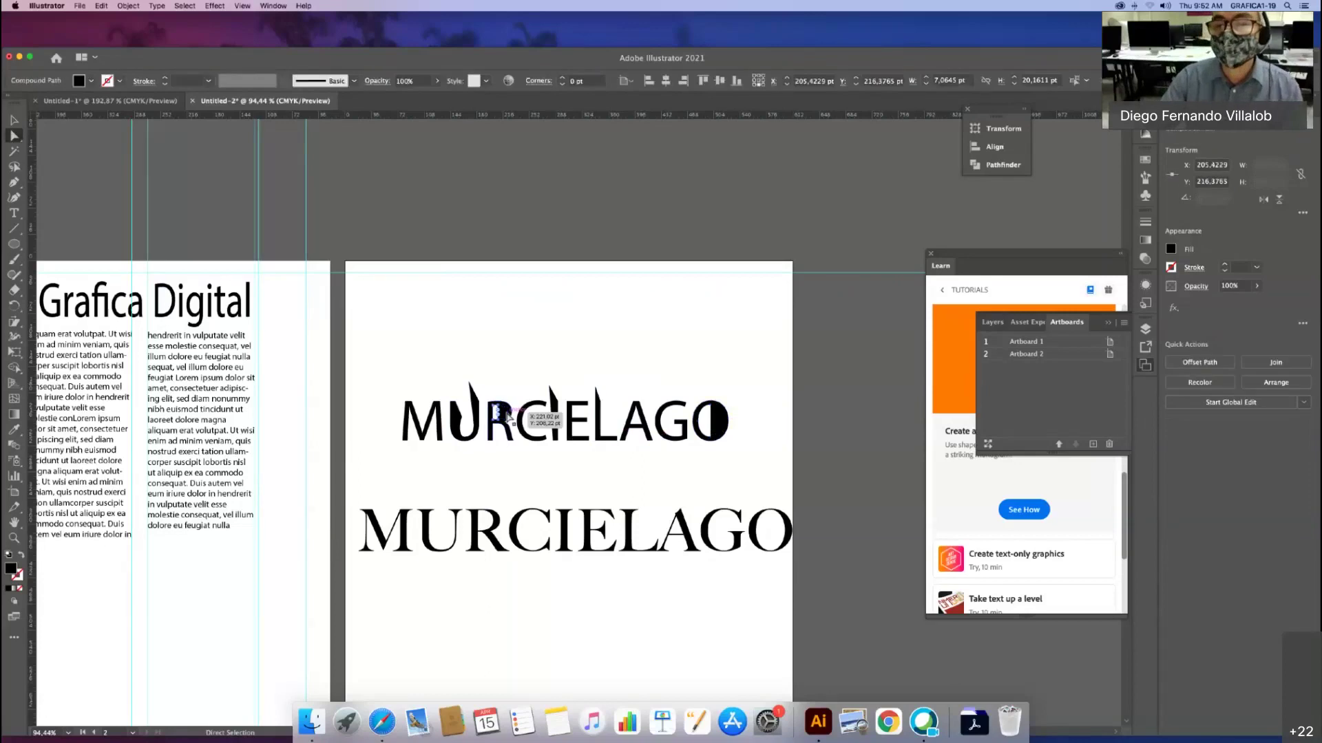
left_click(665, 494)
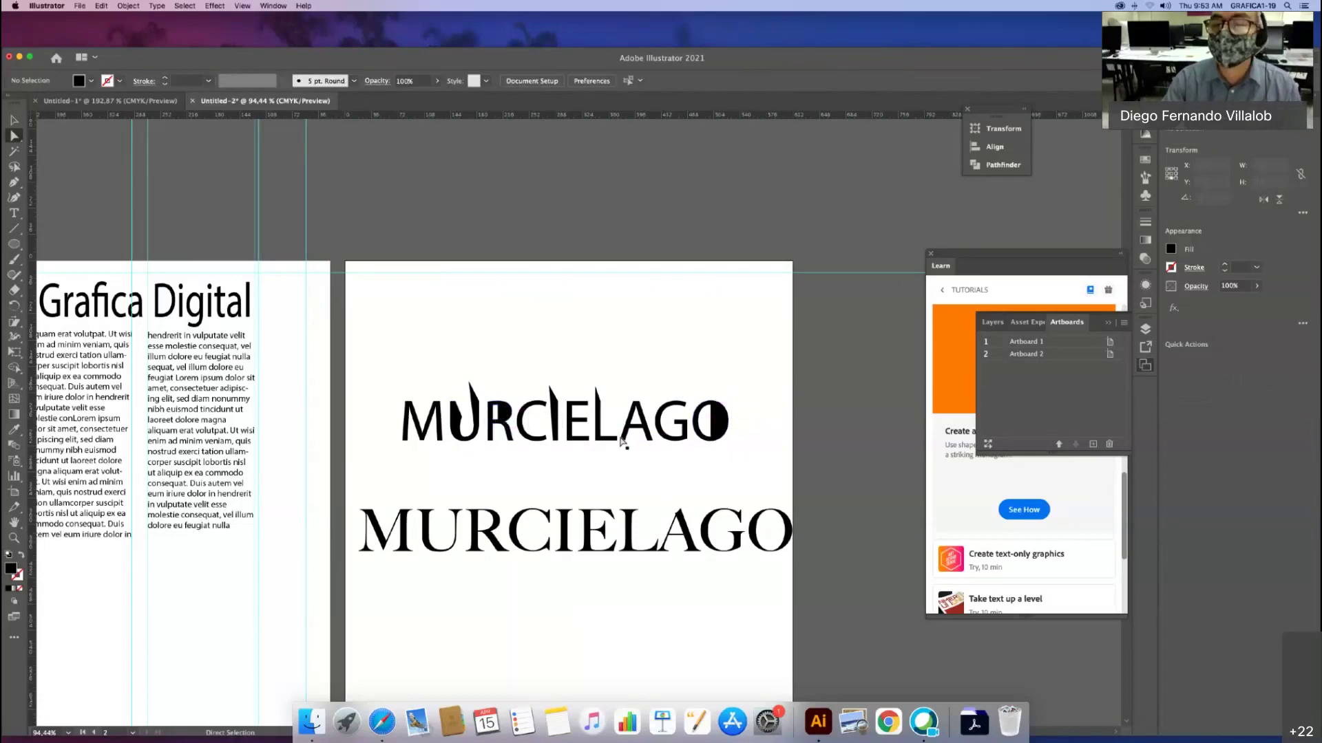
Step: Nudge an inner anchor point of the outlined A slightly downward, and deselect the letter
left_click(634, 416)
left_click_drag(635, 417, 637, 423)
left_click(632, 462)
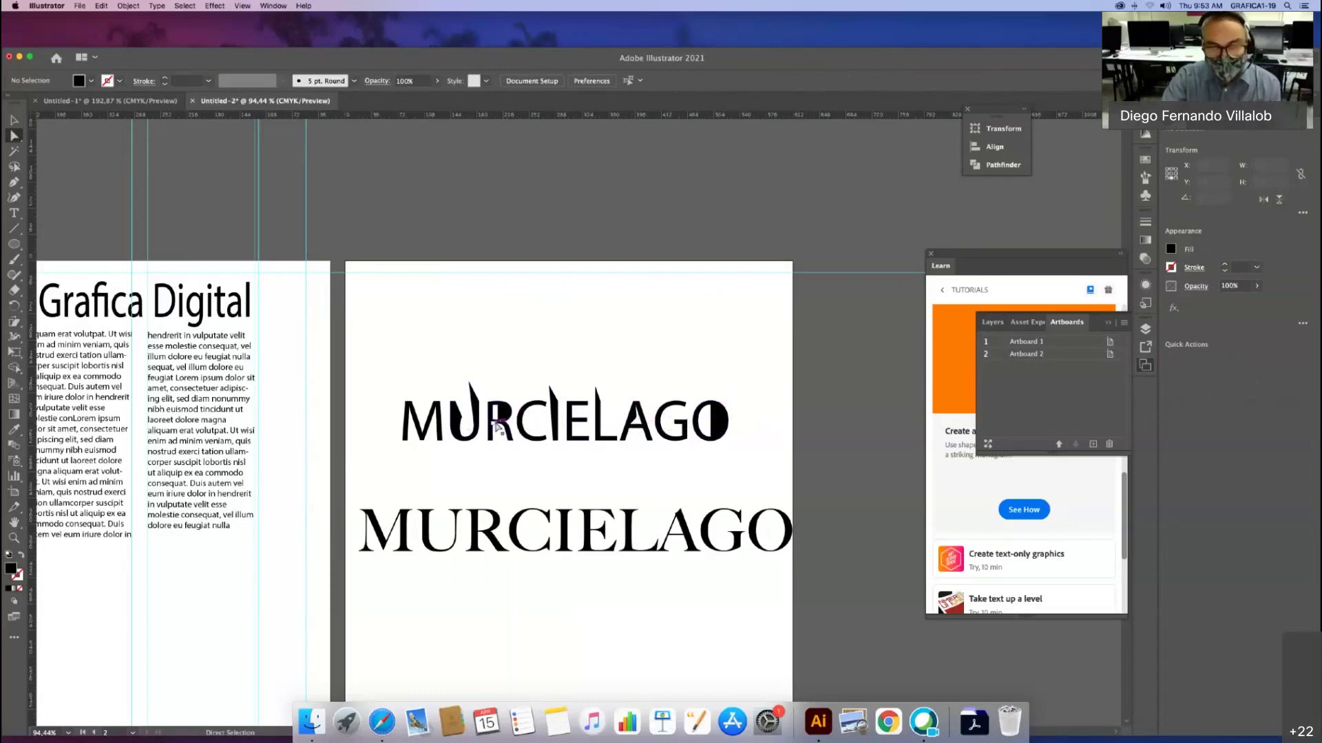
Step: Expand the Big Caslon "MURCIELAGO" text on the second artboard into outlines, and deselect it
scroll(498, 426, "right", 1)
scroll(499, 425, "right", 3)
scroll(499, 426, "down", 2)
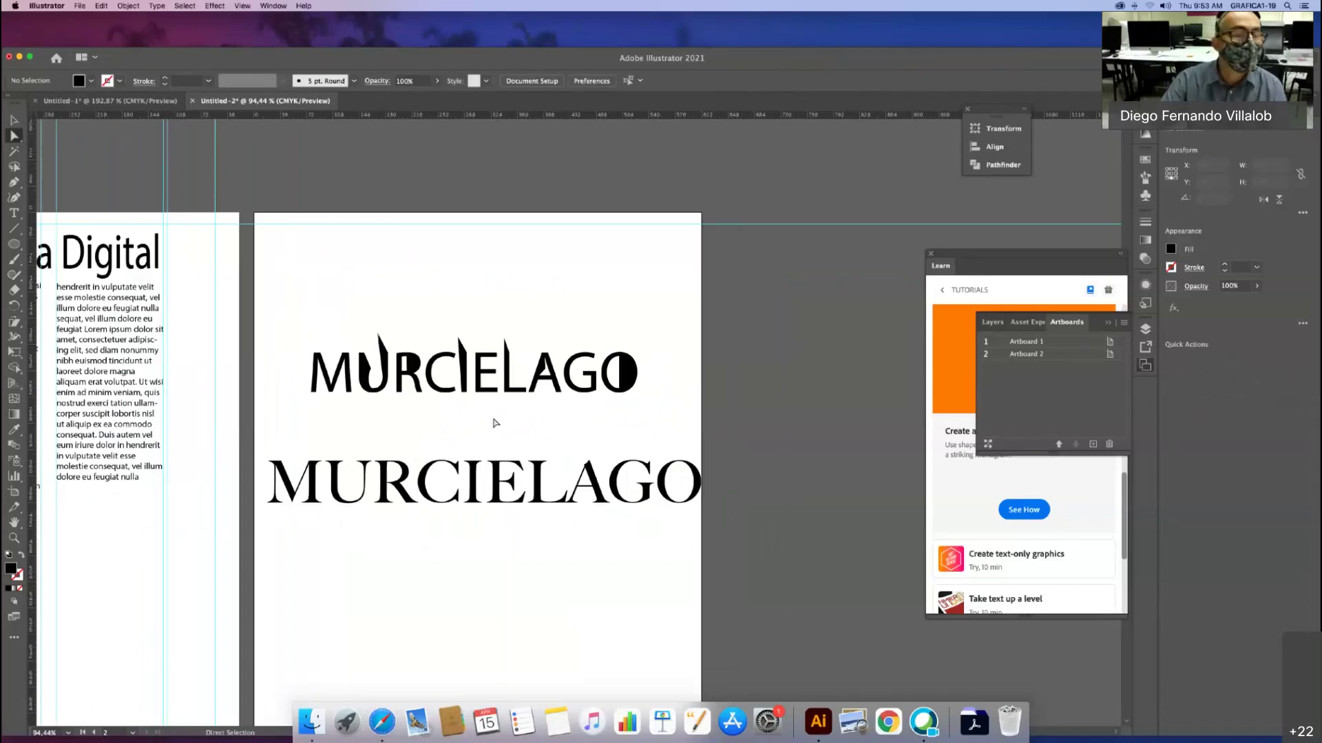
left_click(14, 523)
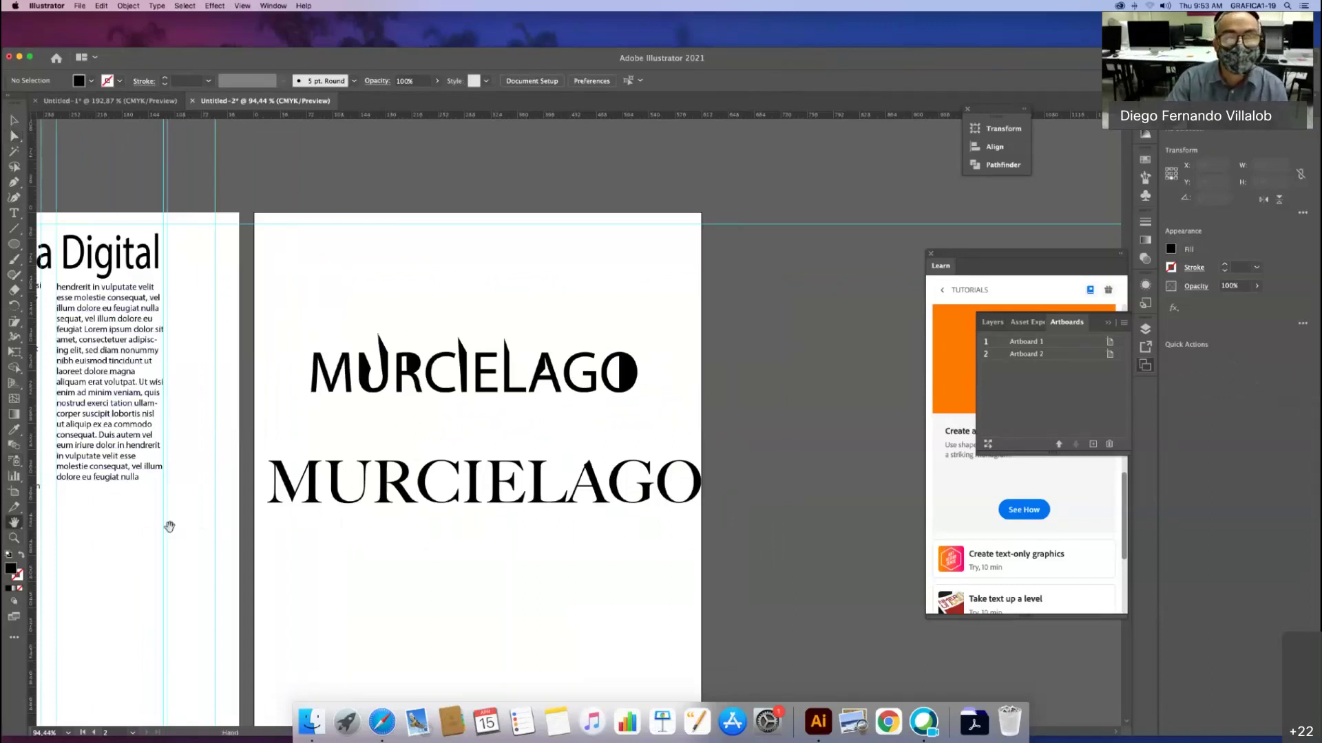
left_click_drag(169, 526, 374, 457)
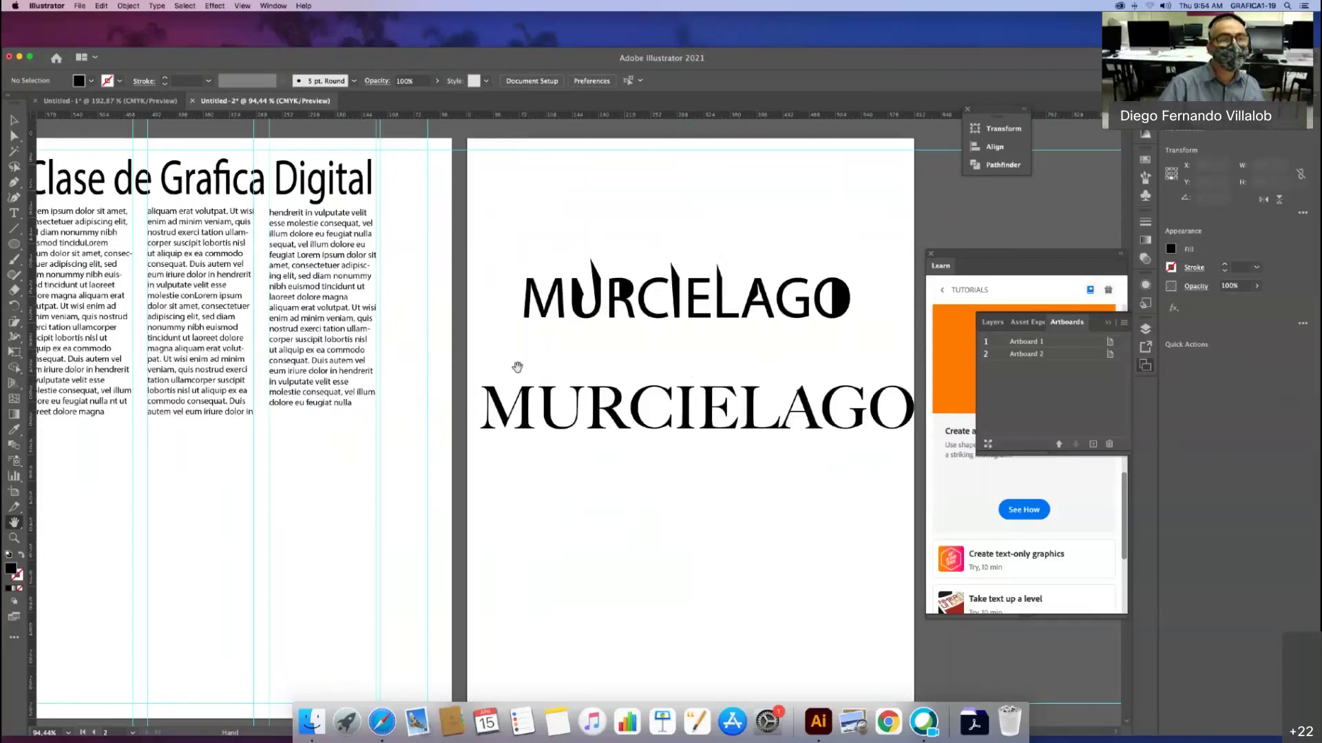
key("v")
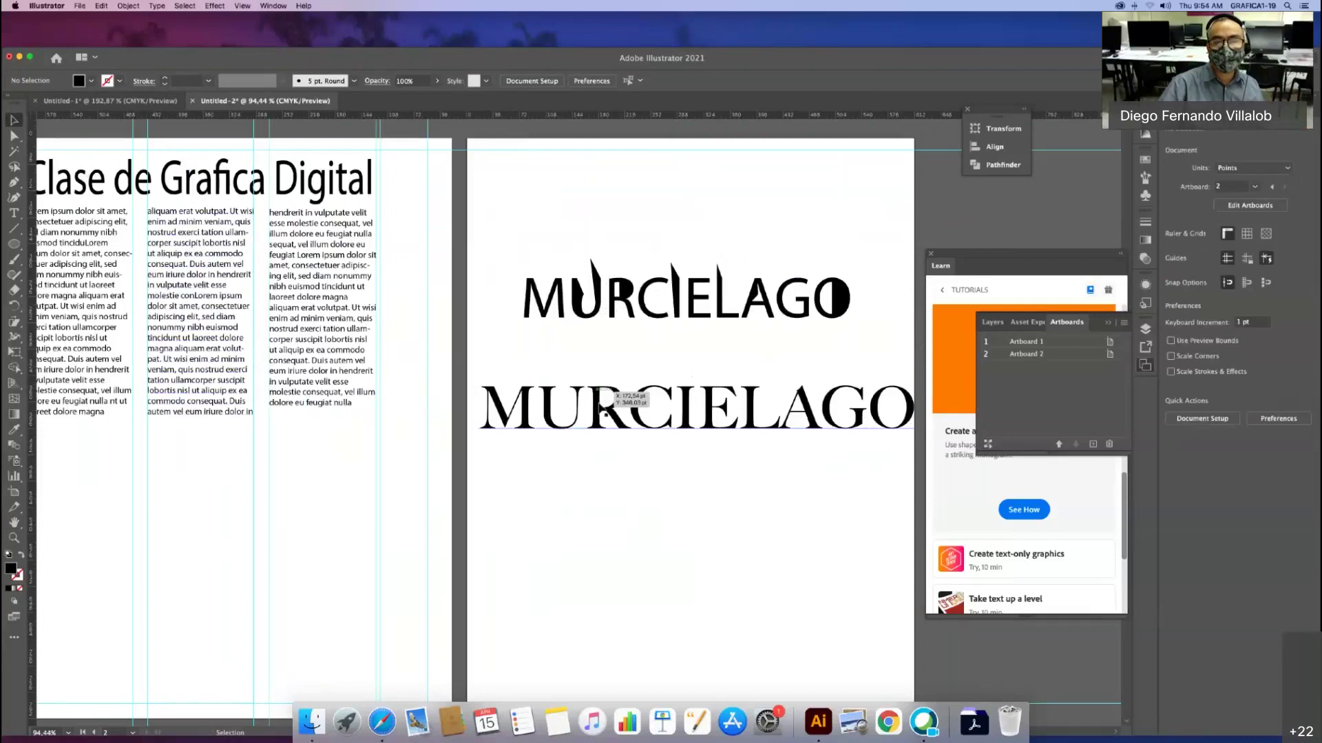
left_click(606, 413)
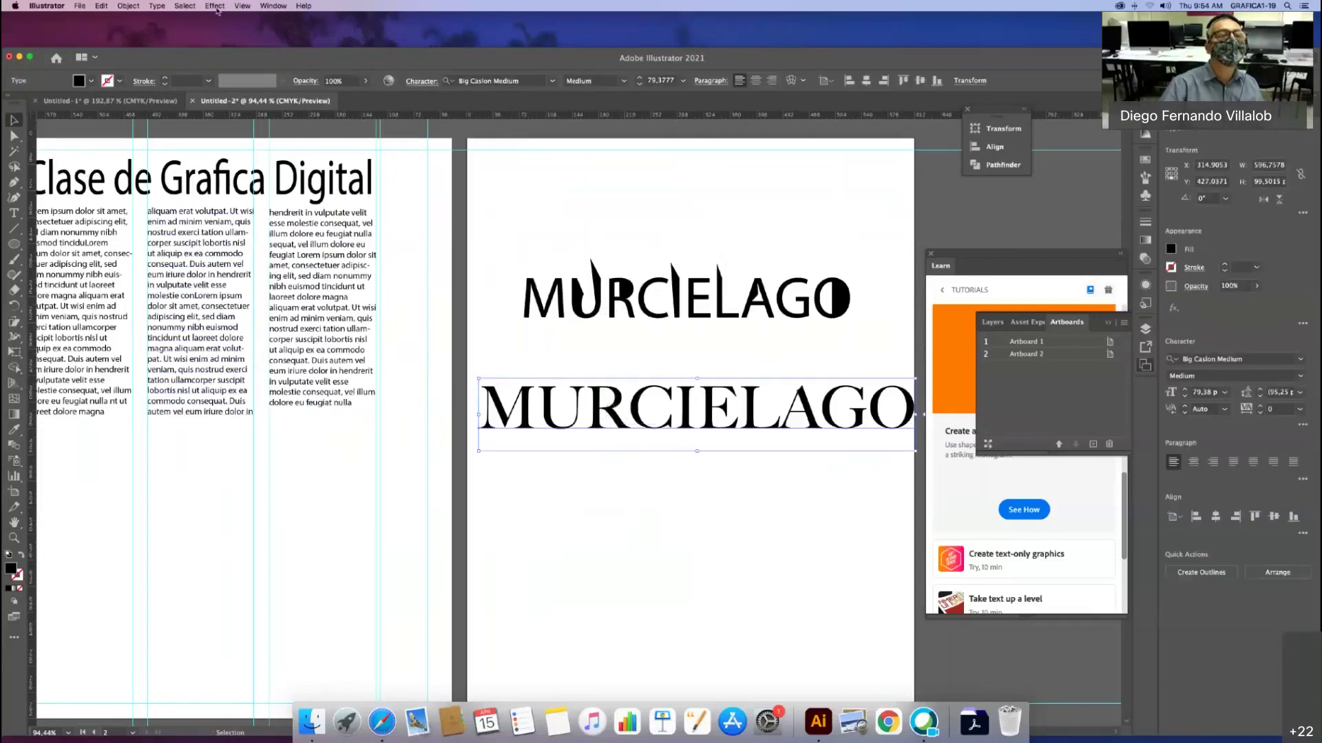
left_click(129, 6)
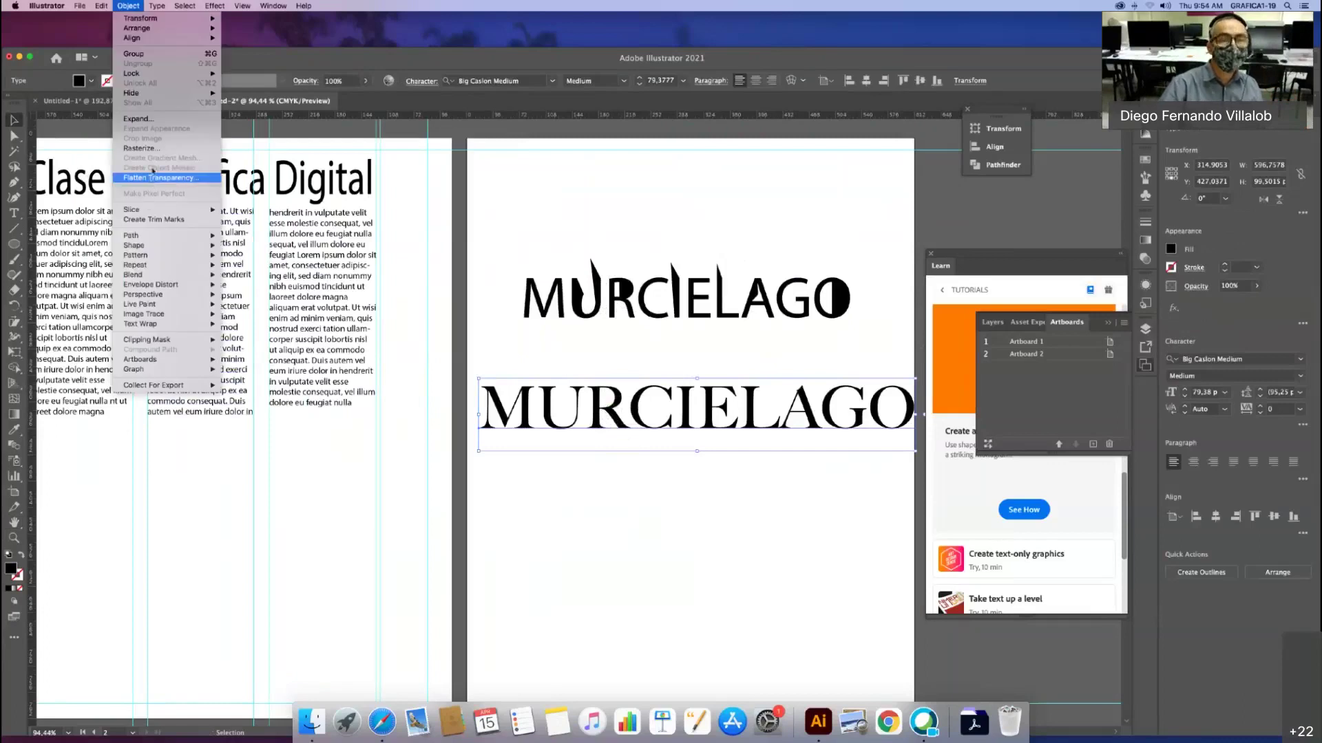
left_click(155, 119)
left_click(696, 469)
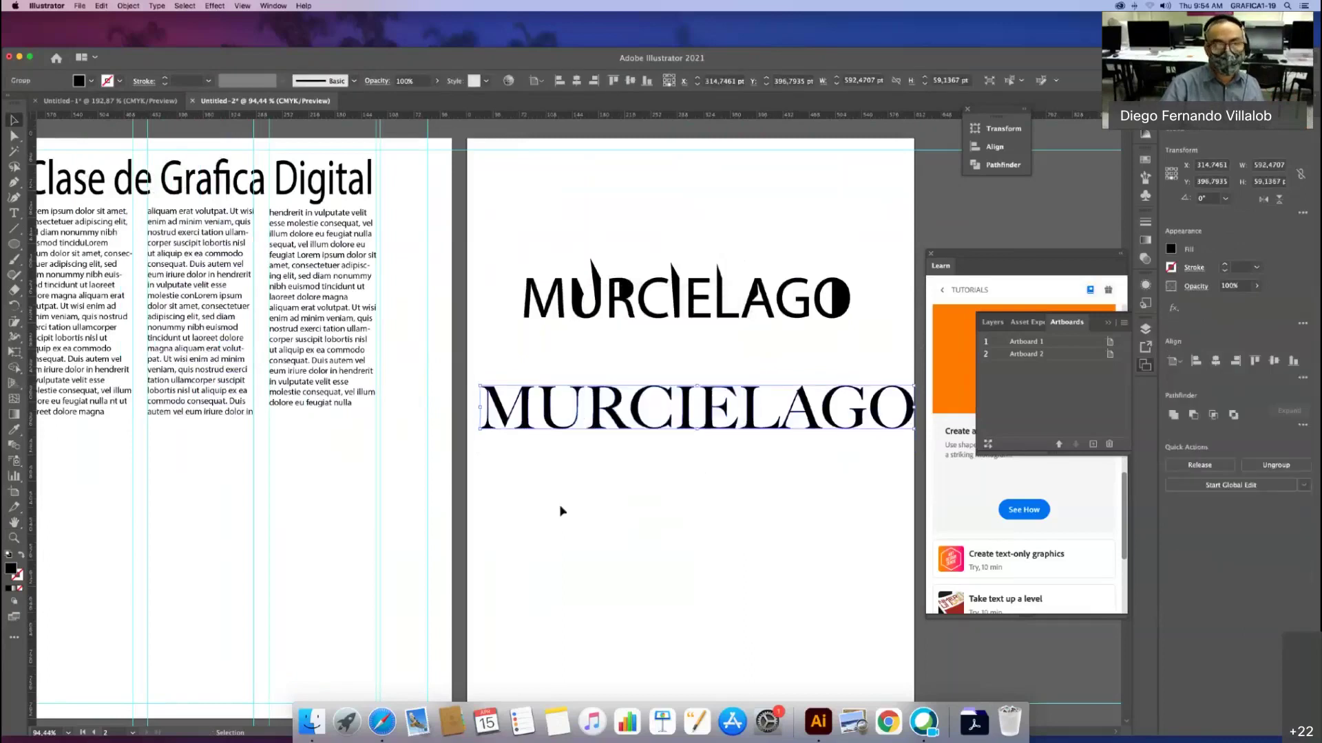
left_click(501, 450)
Step: Pinch both stems of the Big Caslon U just below their serifs by moving the anchor points there with the Direct Selection tool
key("a")
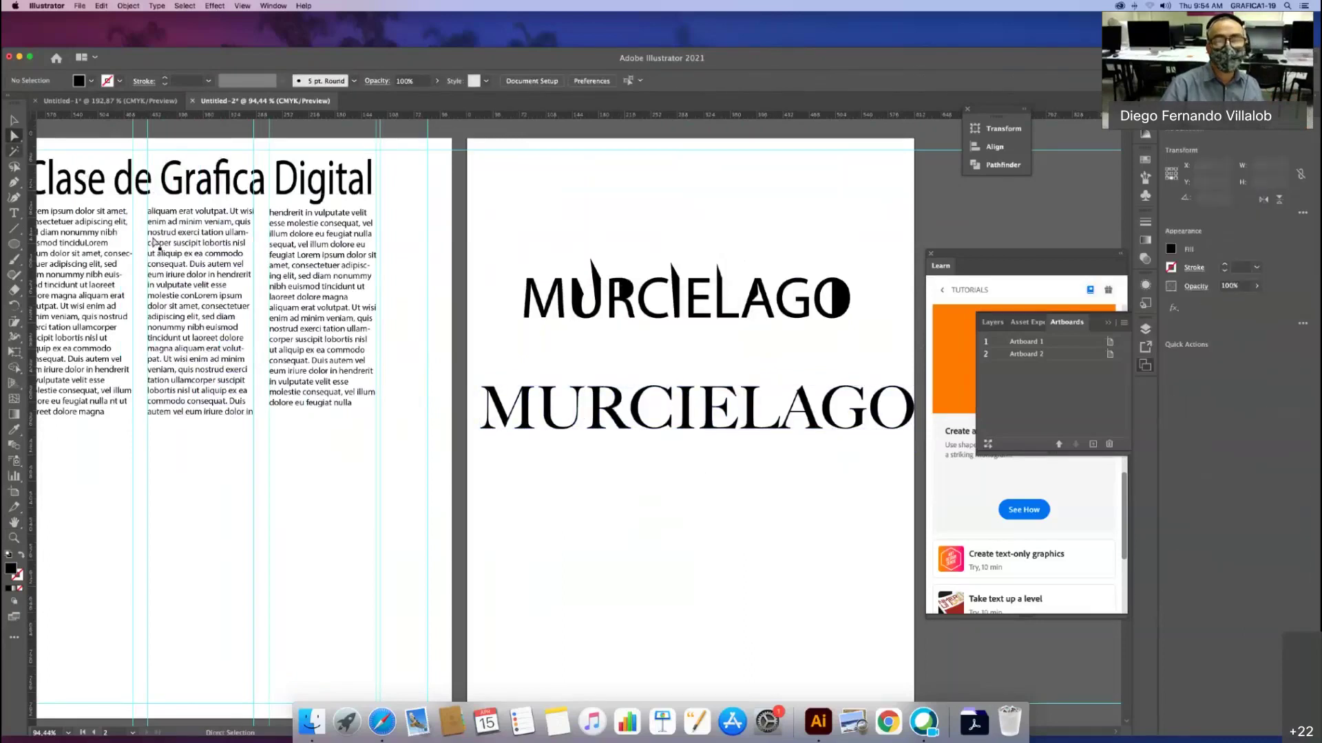
left_click_drag(555, 424, 570, 416)
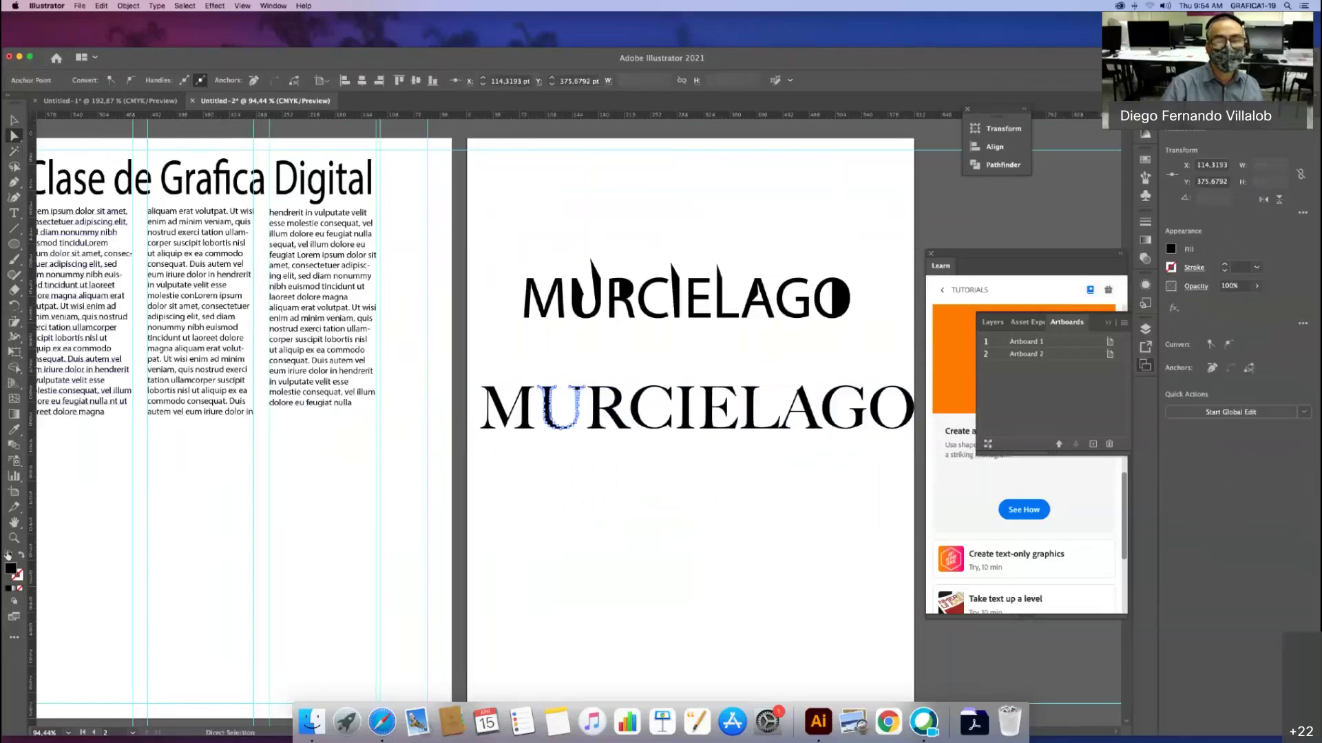
left_click(13, 538)
left_click(553, 397)
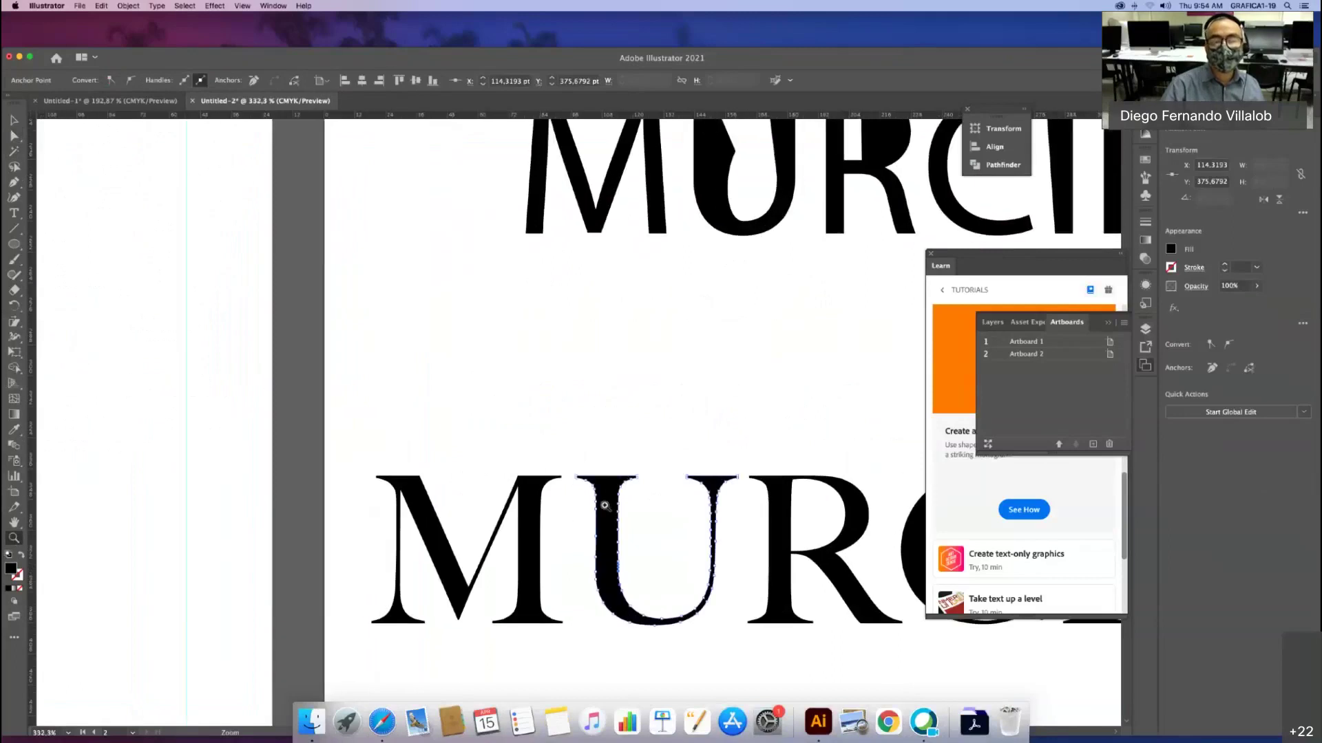
left_click_drag(604, 506, 702, 619)
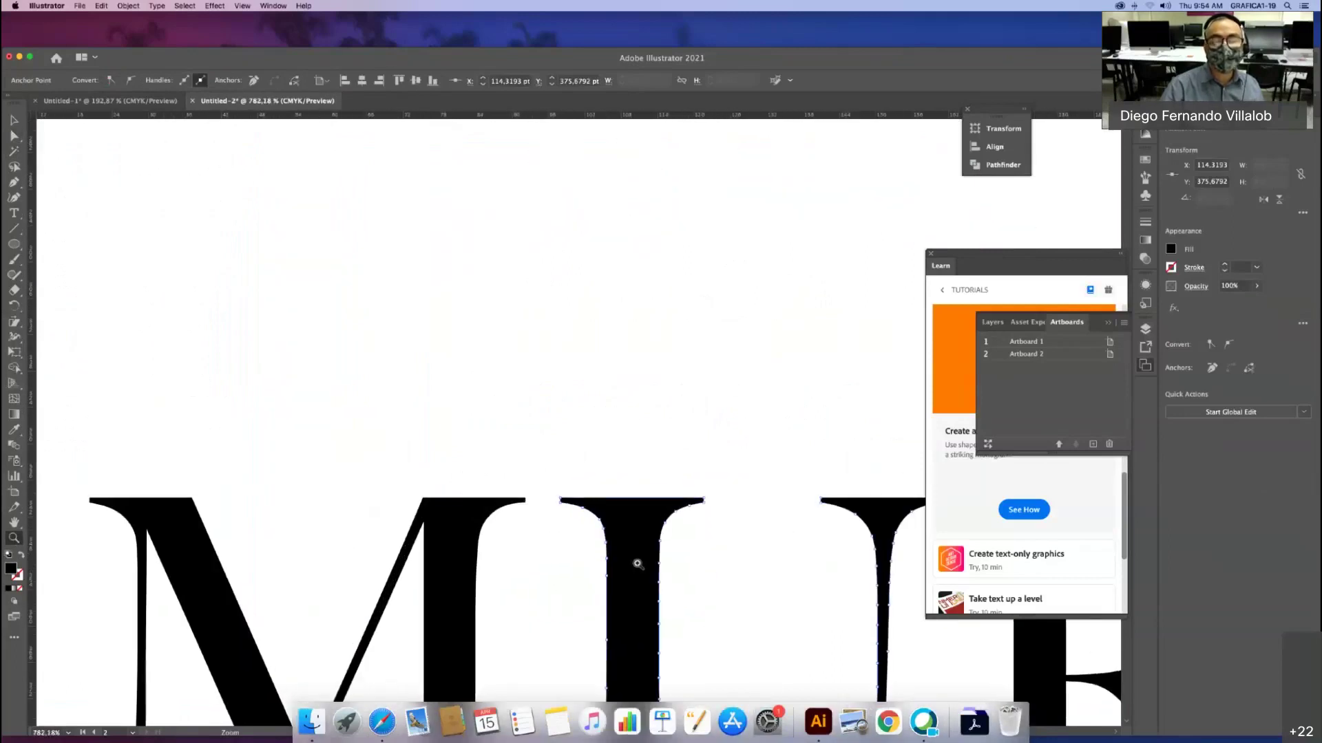
key("a")
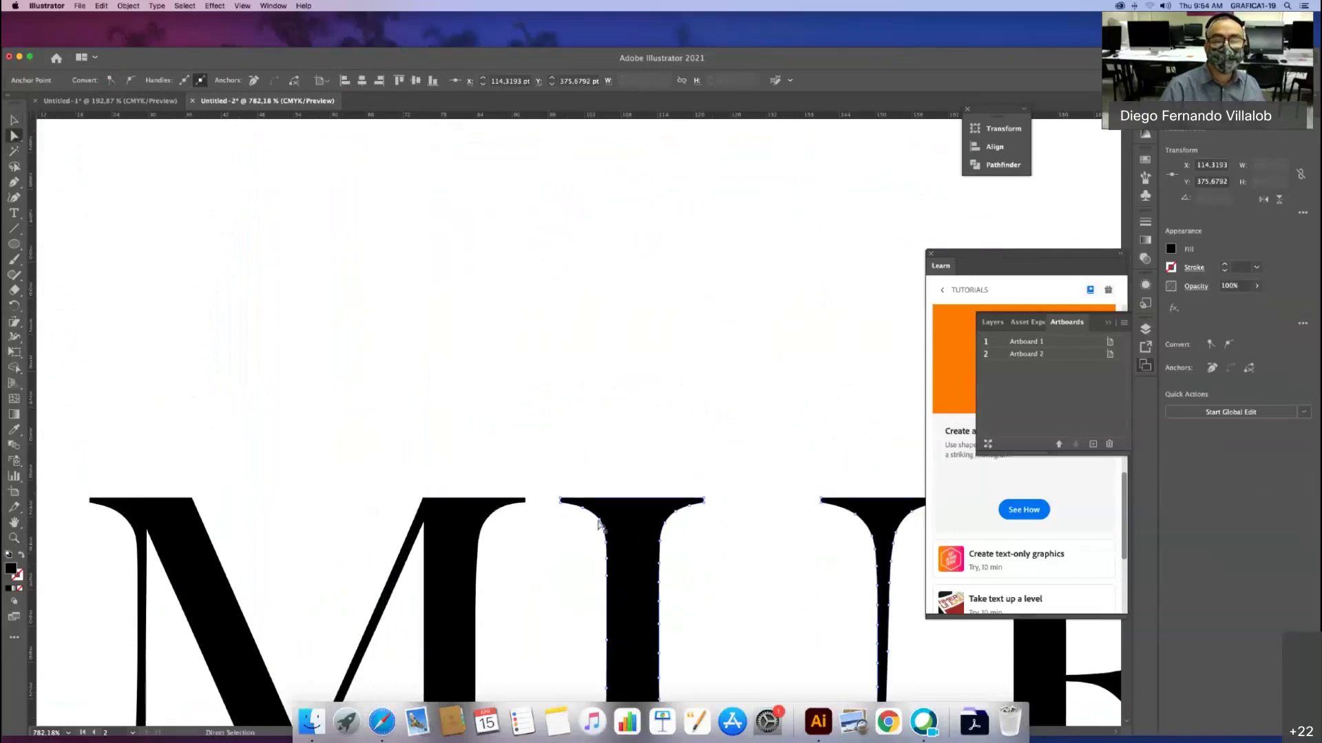
left_click_drag(598, 525, 644, 516)
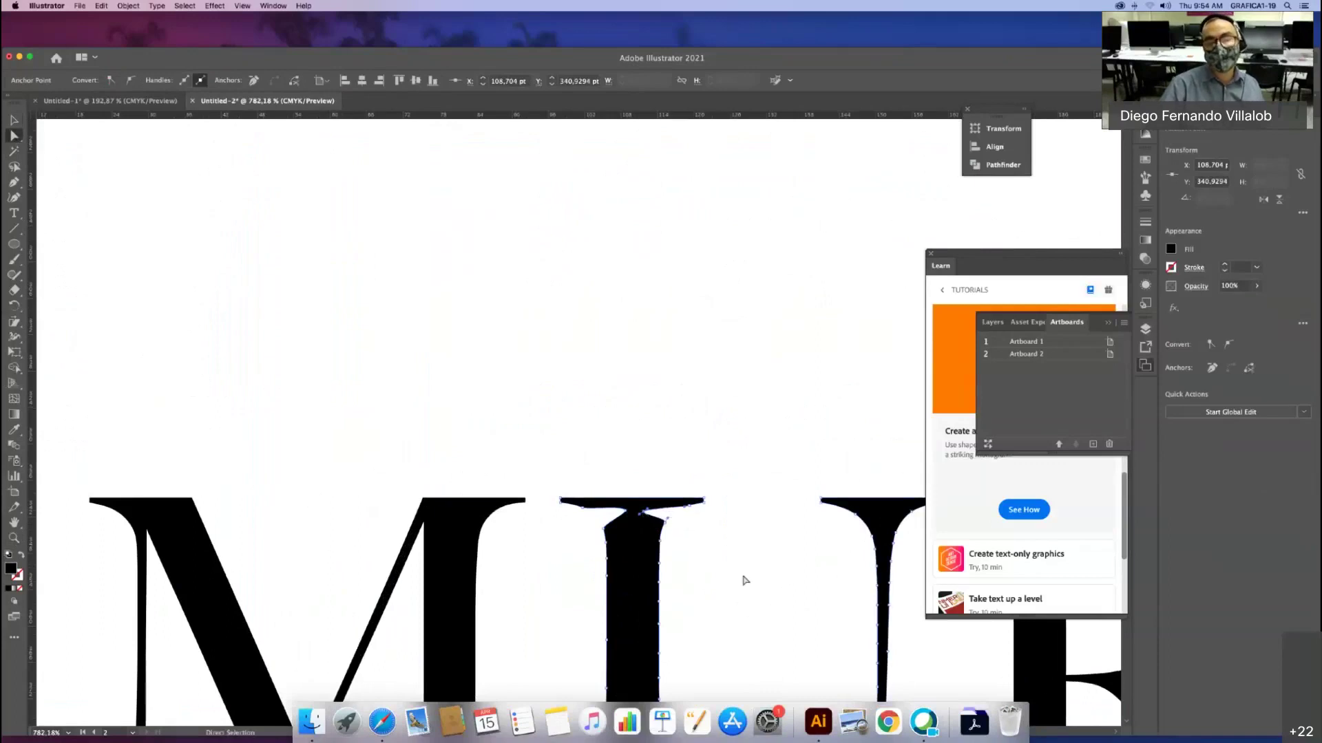
left_click(713, 581)
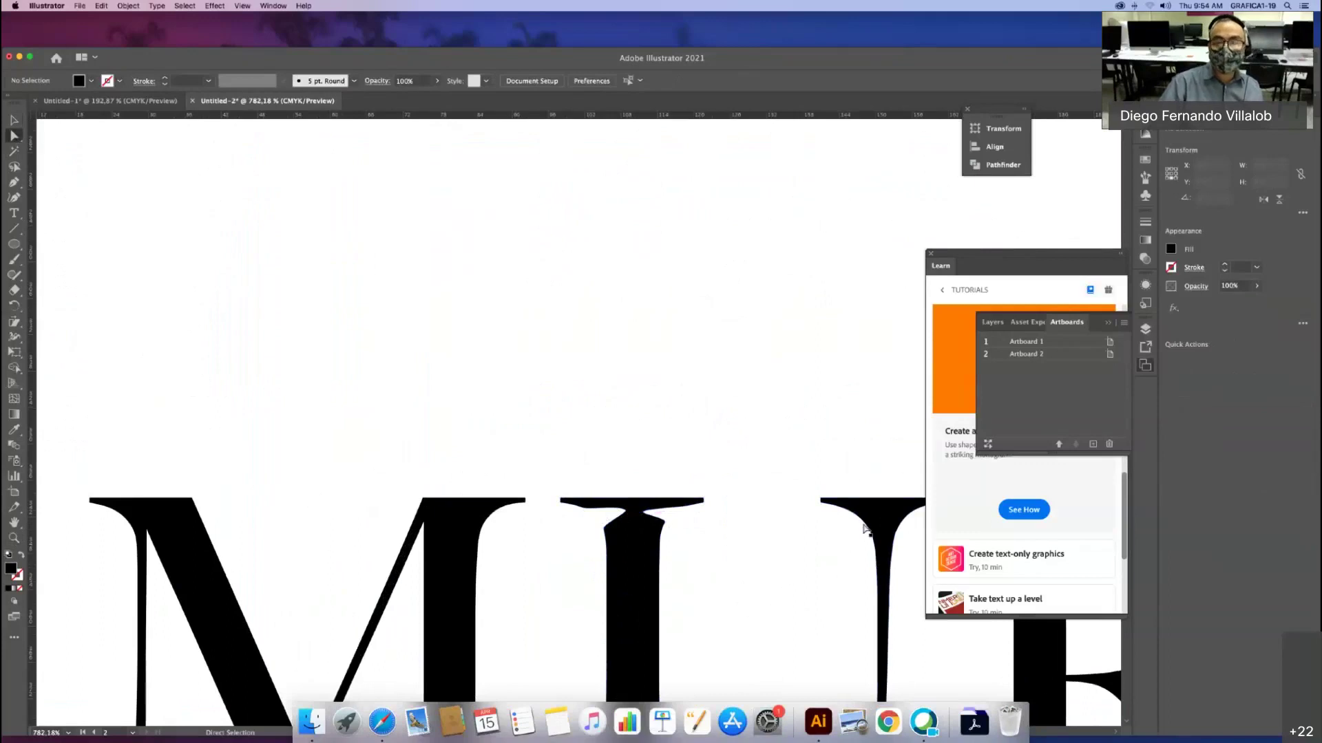
left_click_drag(864, 518, 915, 517)
left_click(835, 454)
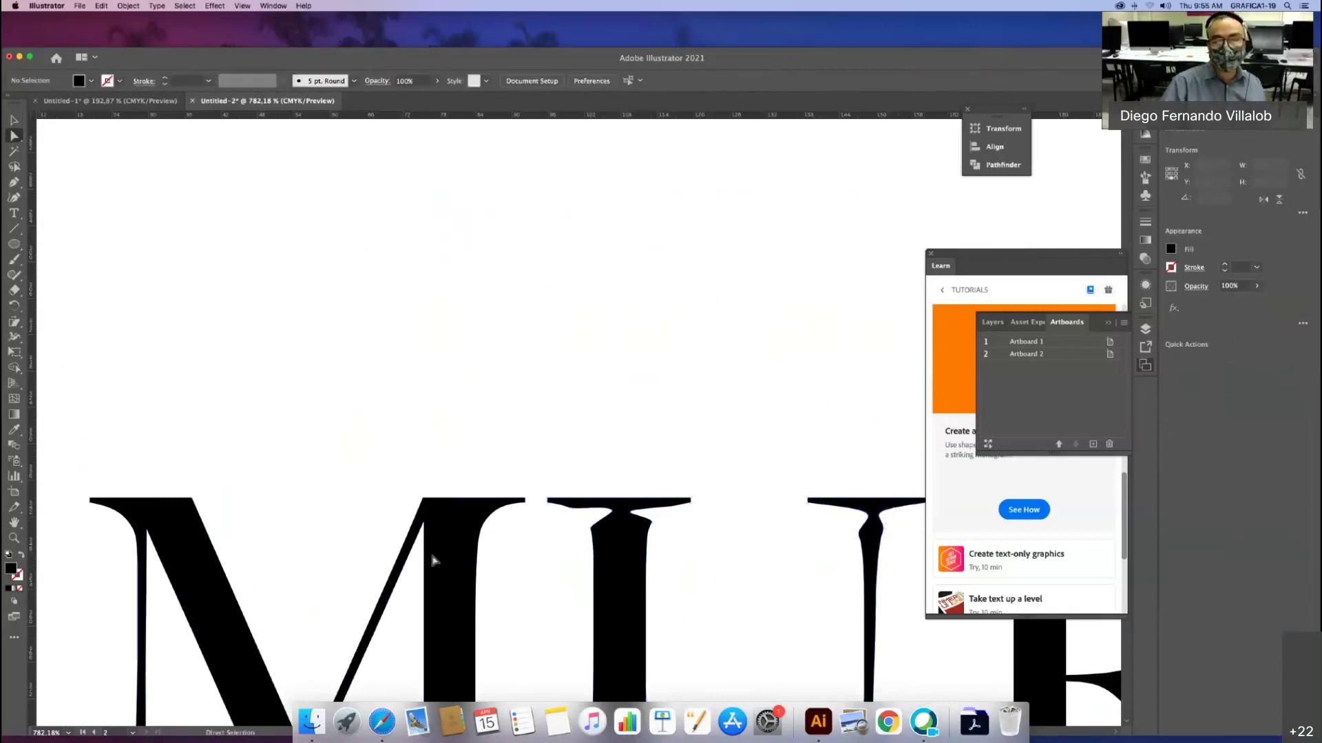
Step: Examine the reshaped U of the Big Caslon "MURCIELAGO" up close, as well as the complete layout of both artboards
scroll(350, 513, "down", 1)
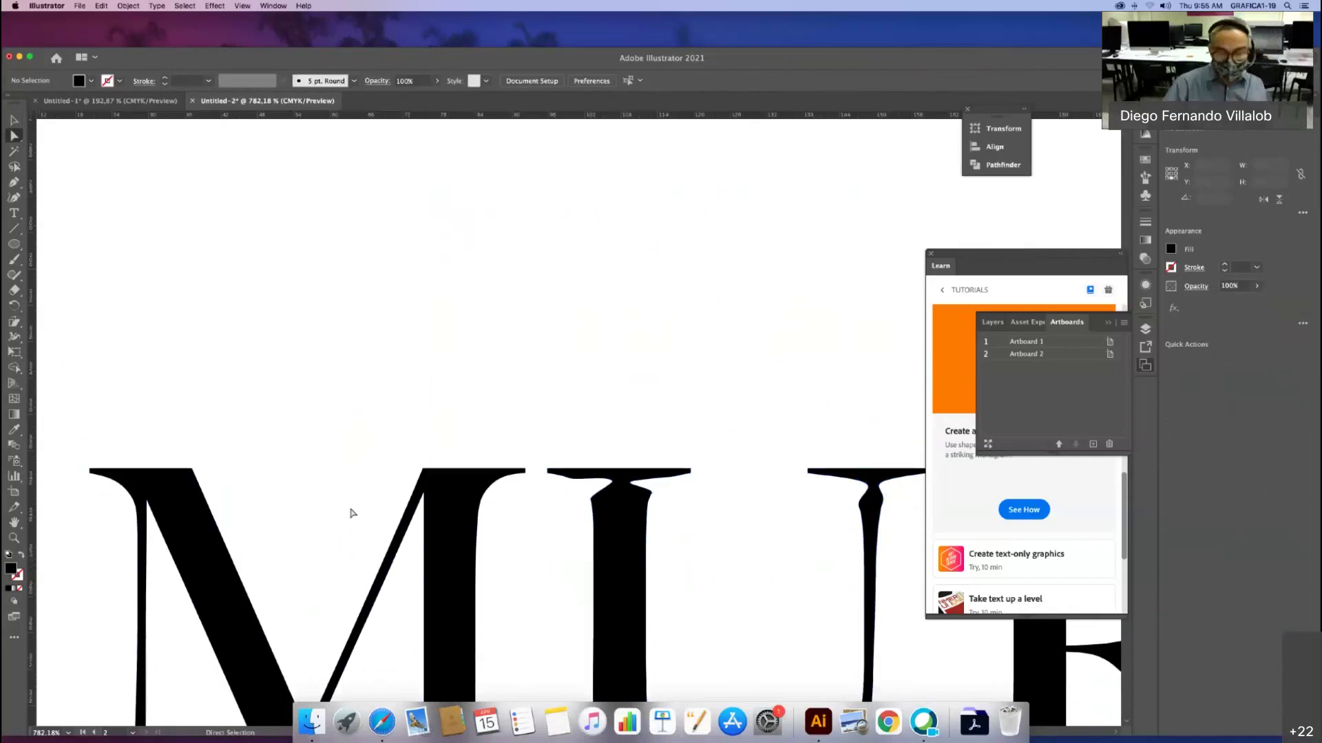
scroll(349, 513, "down", 2)
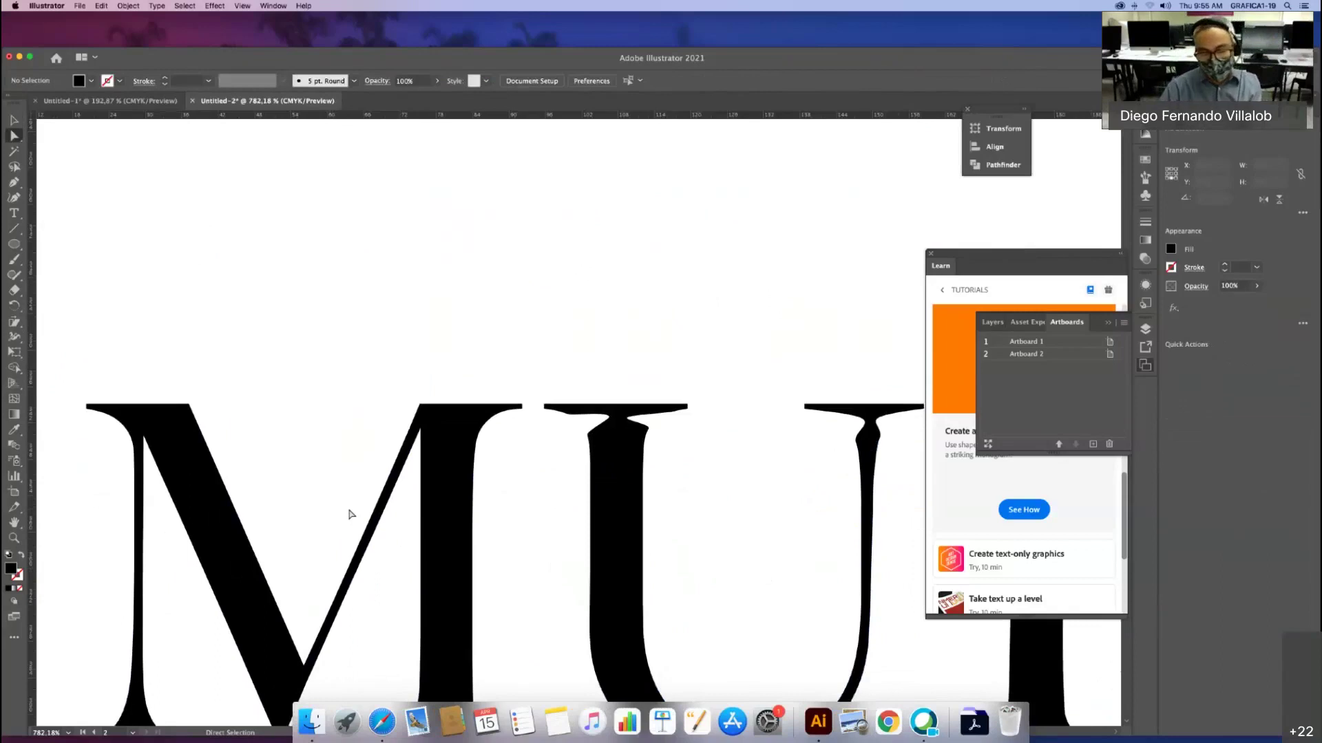
key("v")
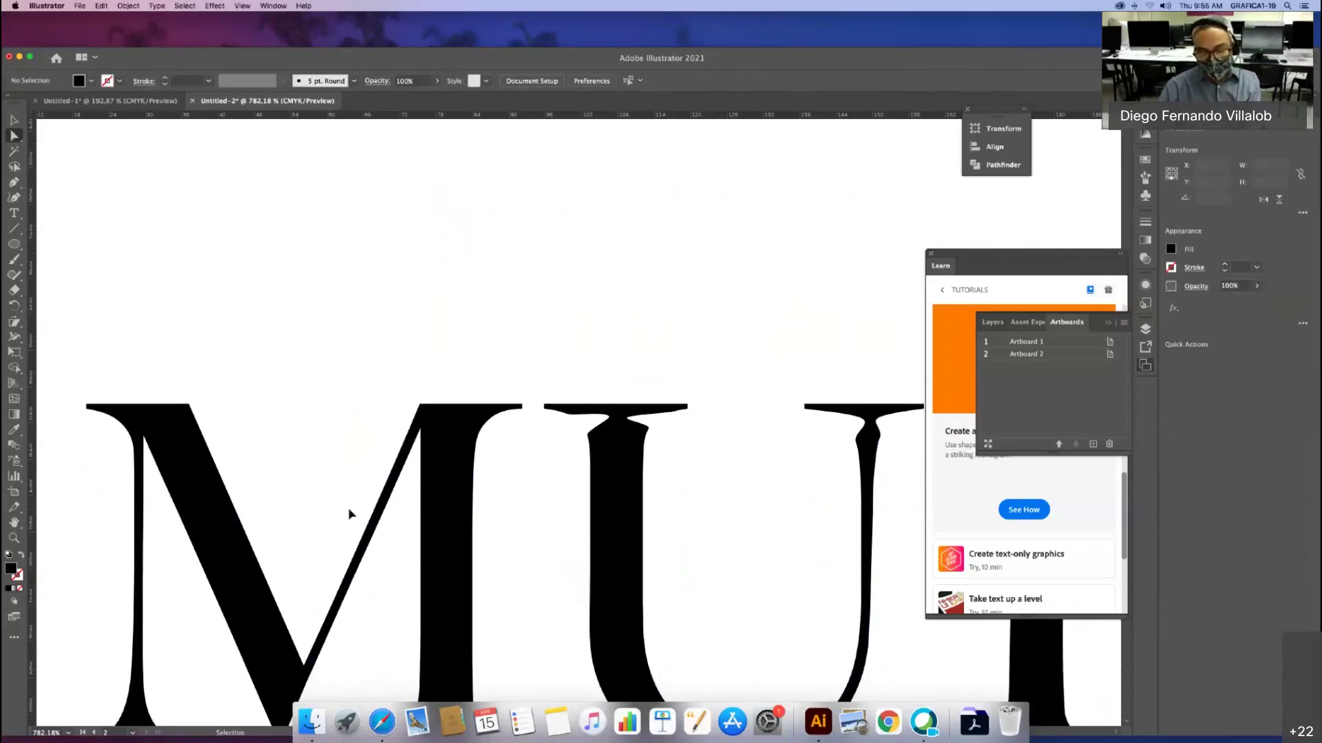
key("a")
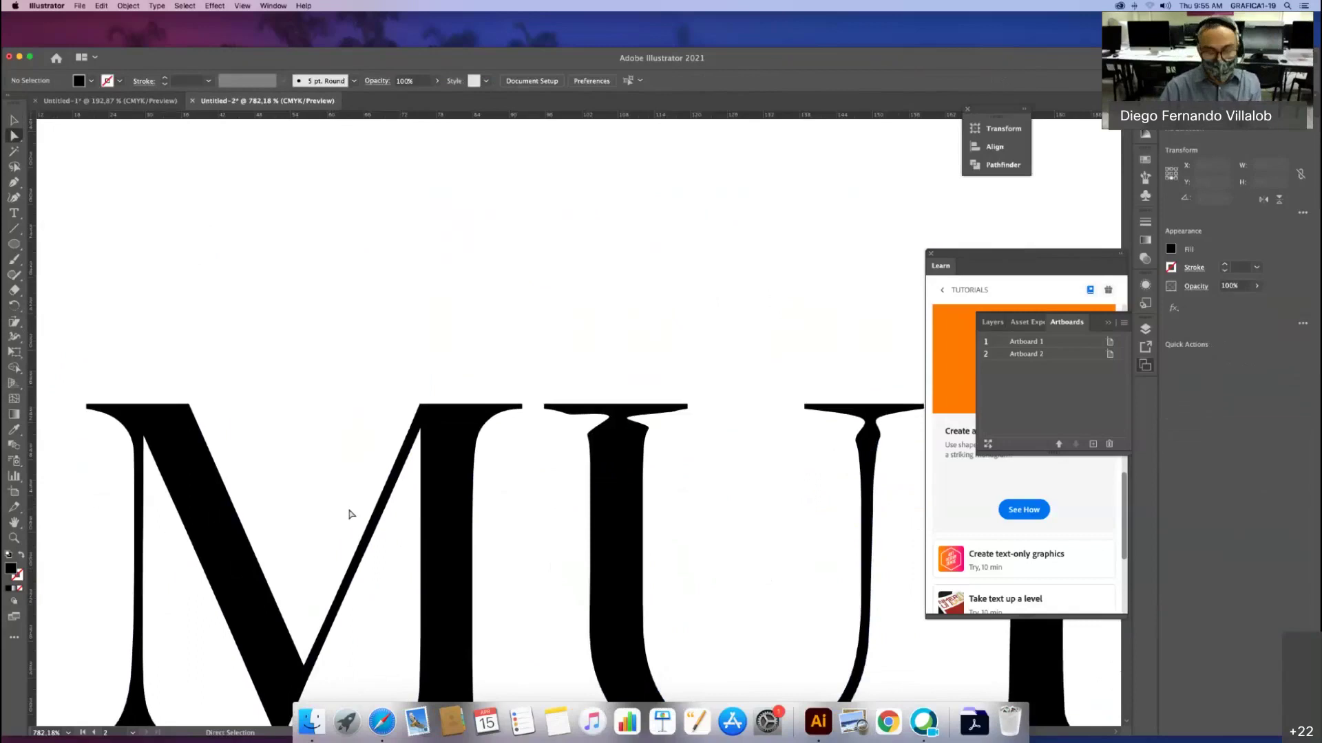
scroll(349, 513, "right", 3)
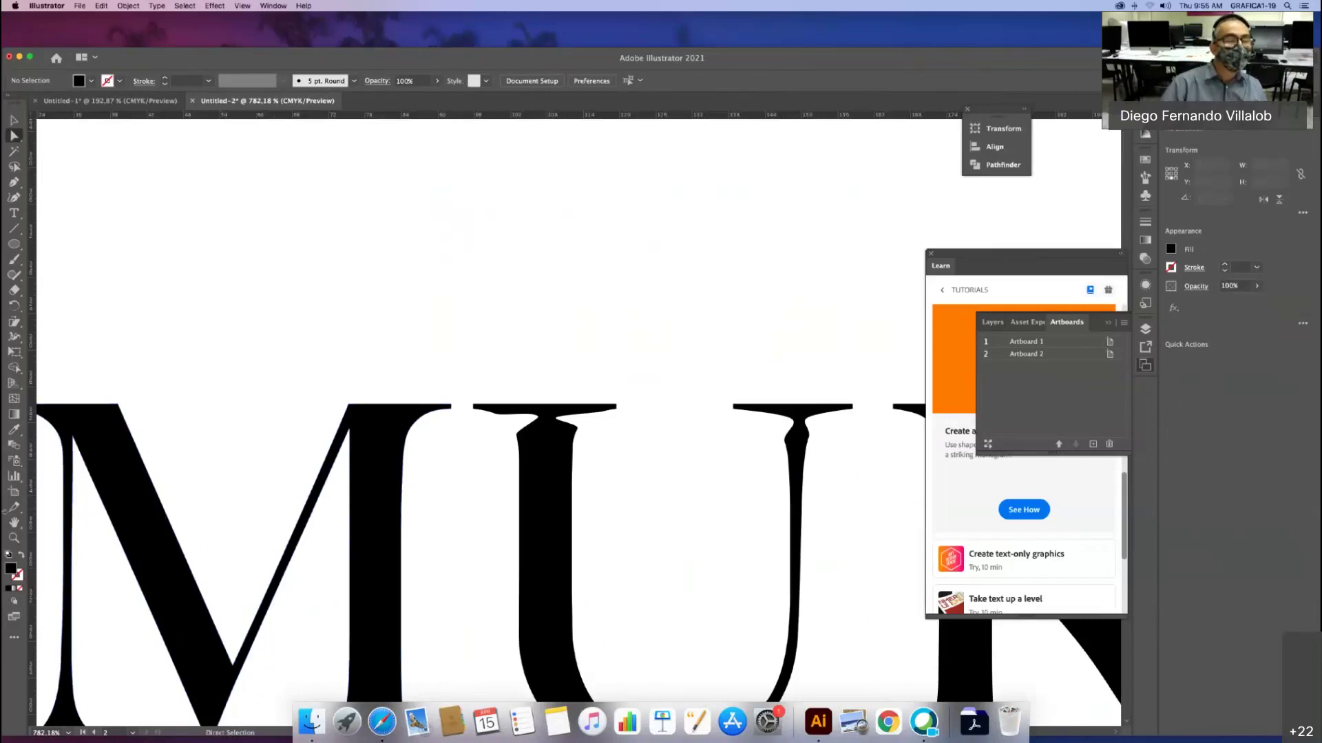
key("z")
left_click(427, 543, "alt")
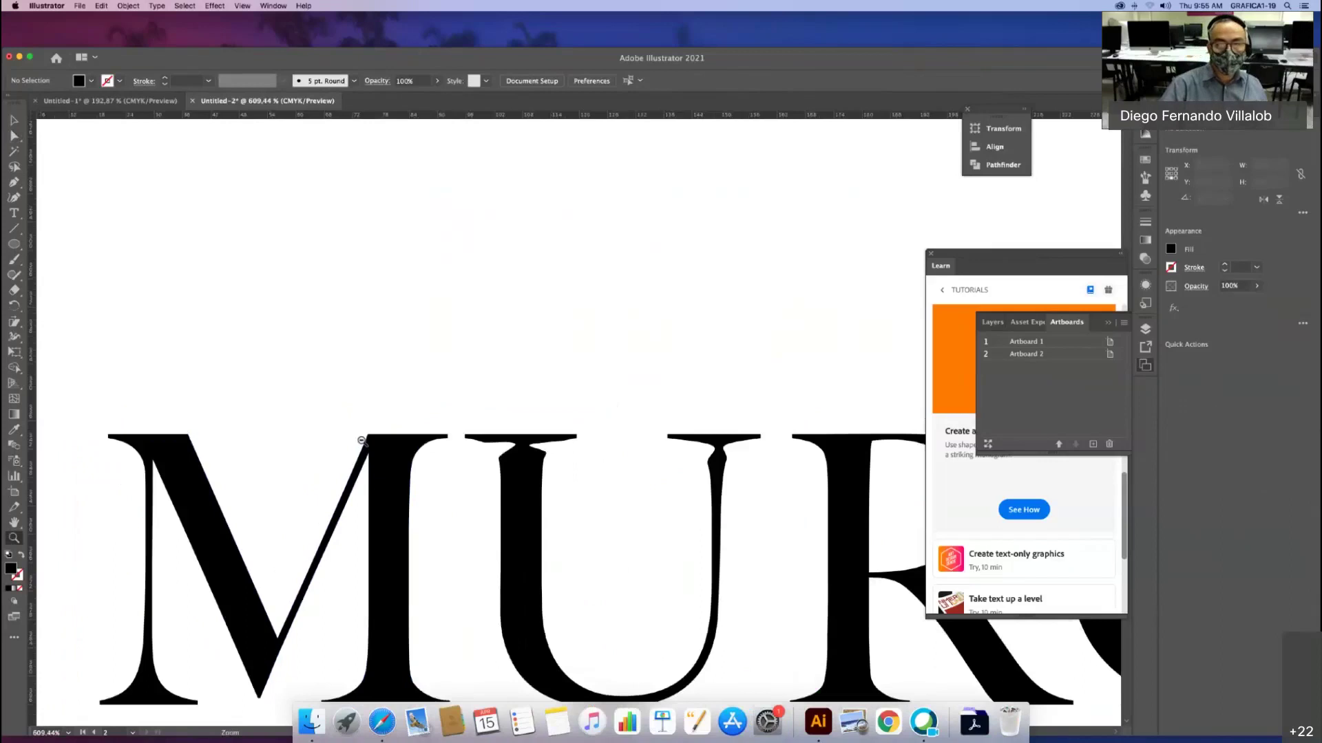
left_click(362, 441, "alt")
left_click_drag(601, 442, 457, 369)
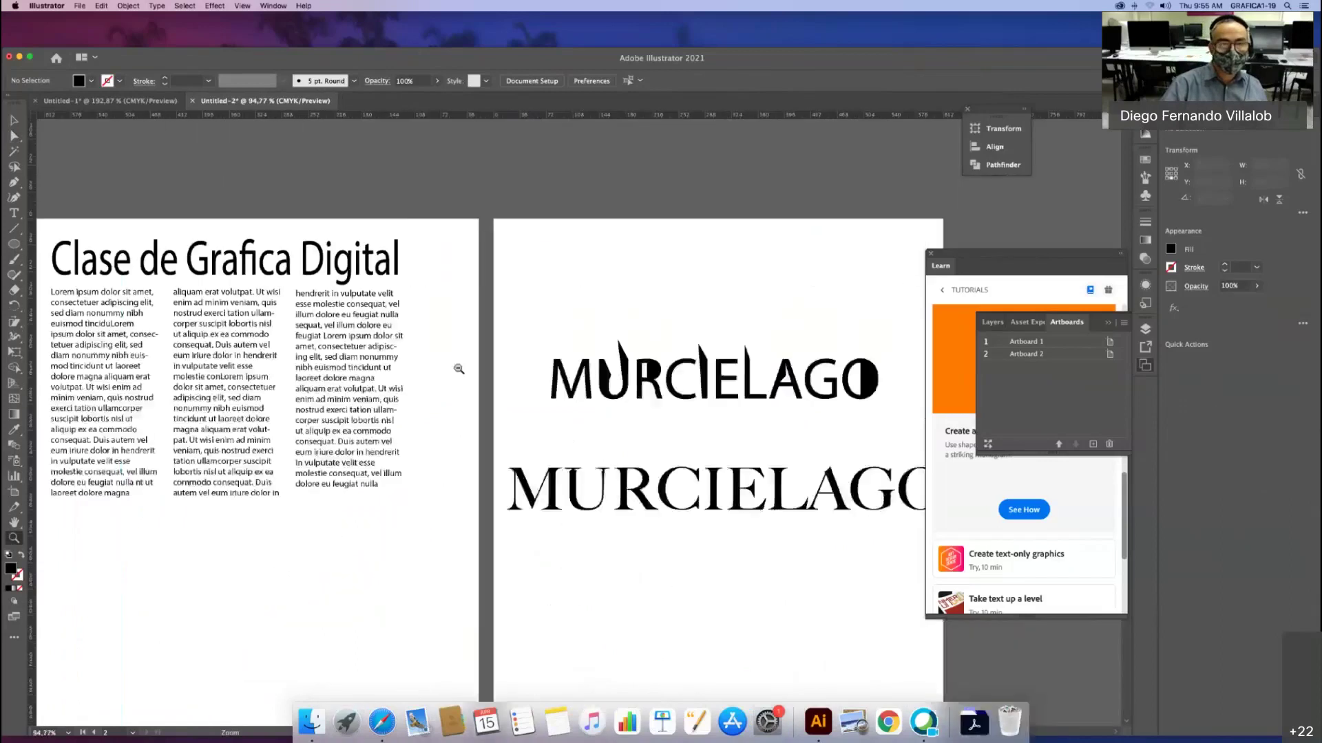
left_click_drag(576, 531, 361, 517)
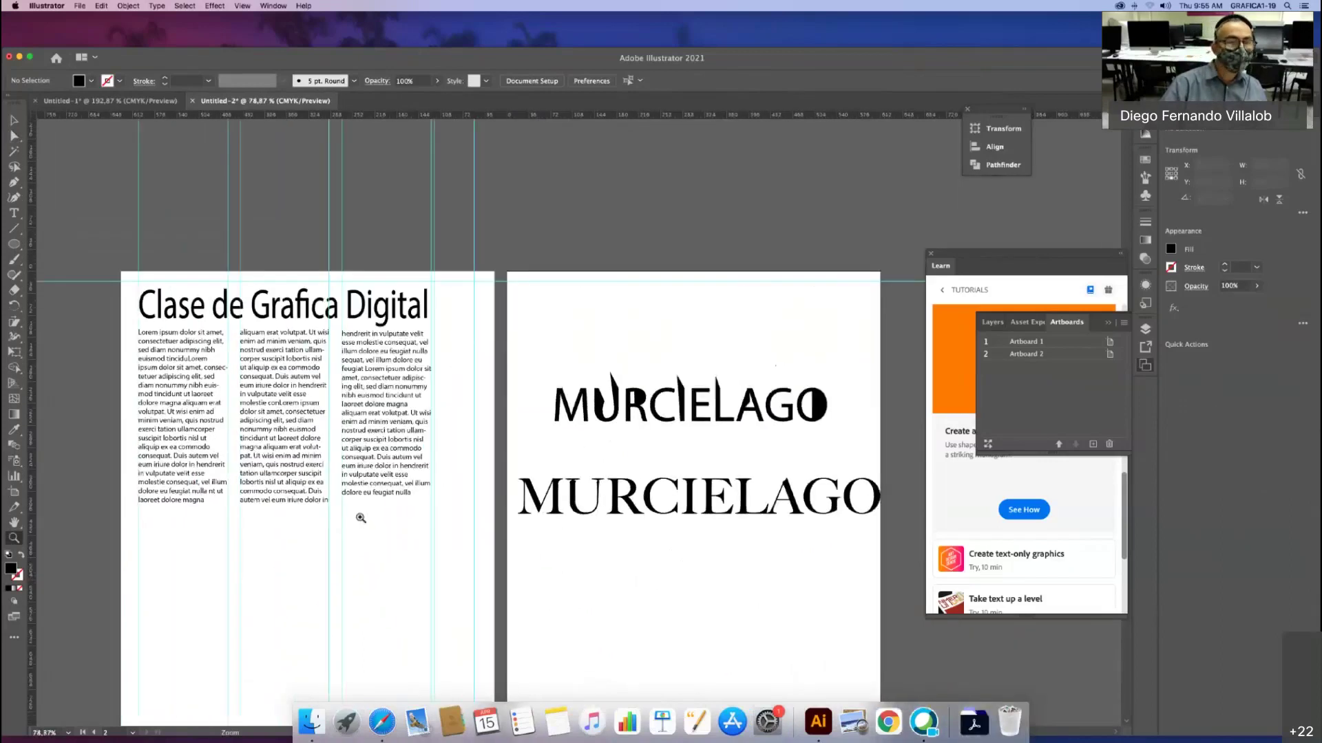
left_click(14, 523)
left_click_drag(275, 585, 308, 472)
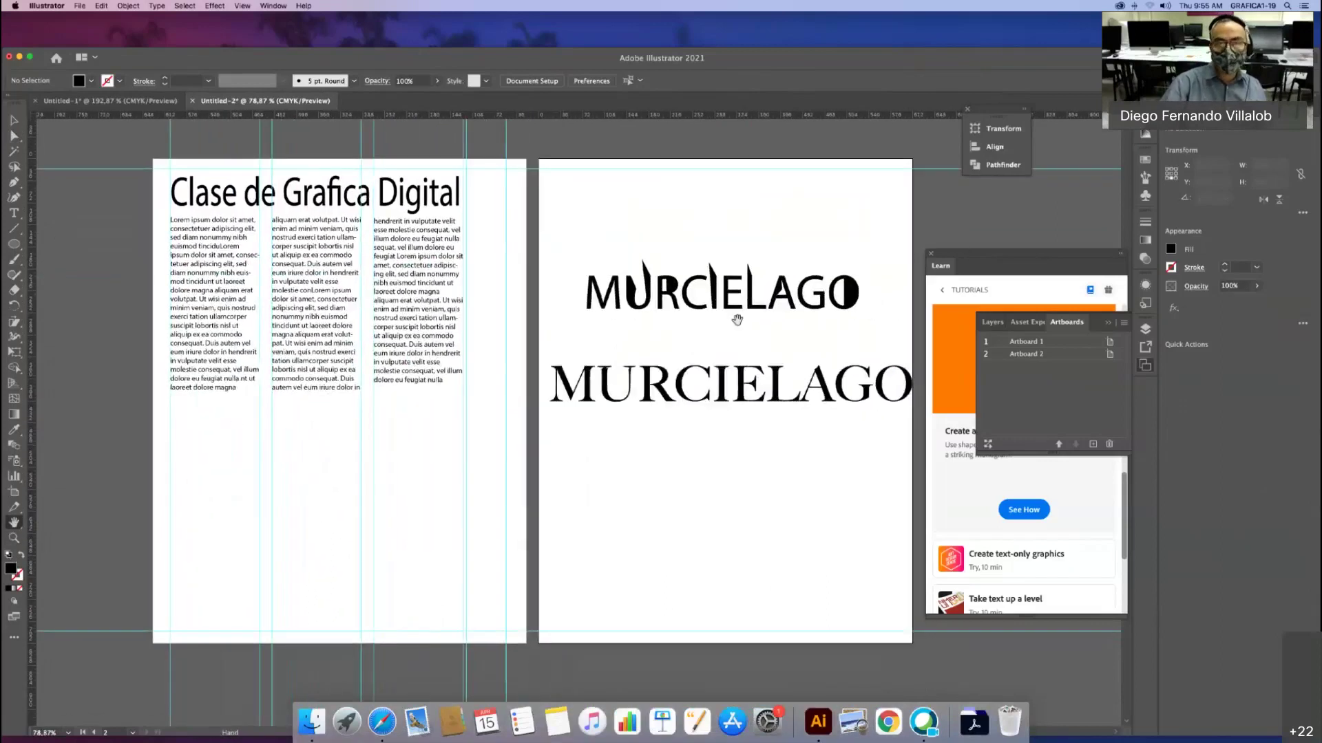
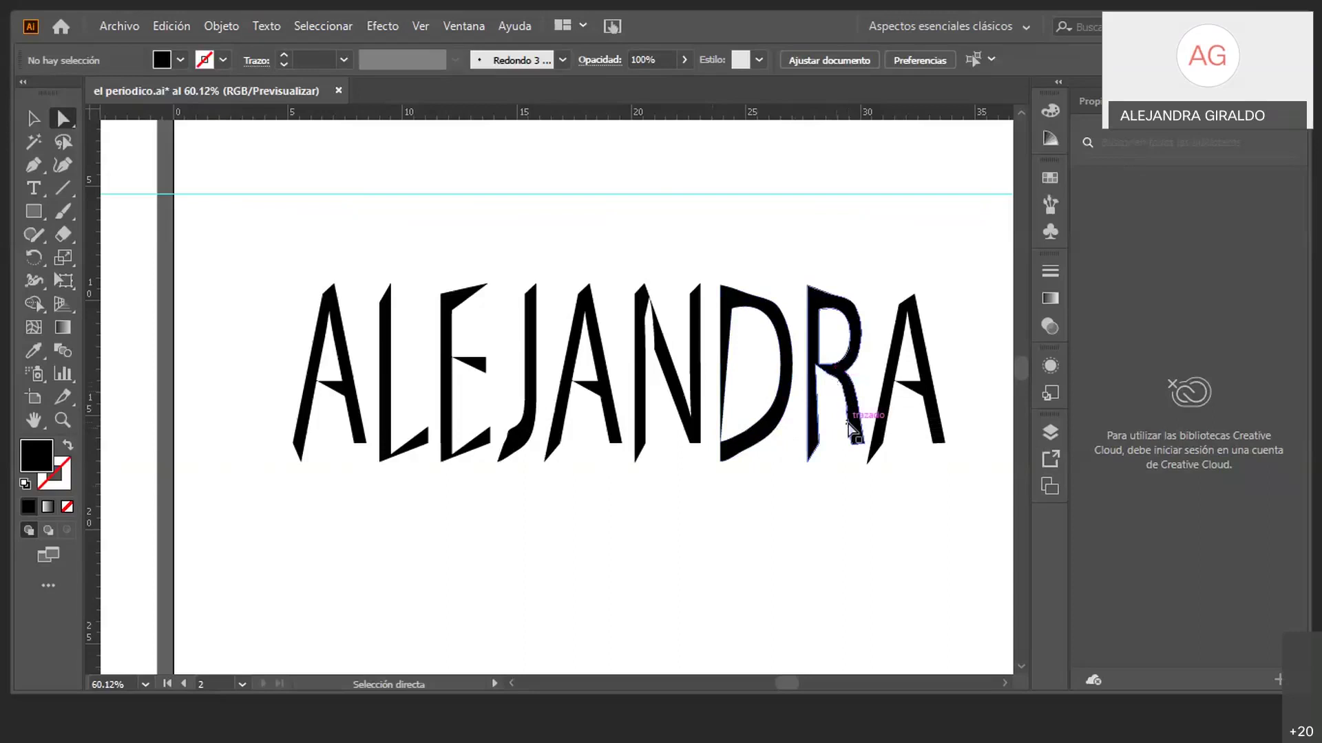
mouse_move(504, 448)
left_mouse_down()
mouse_move(511, 436)
mouse_move(496, 448)
left_mouse_up()
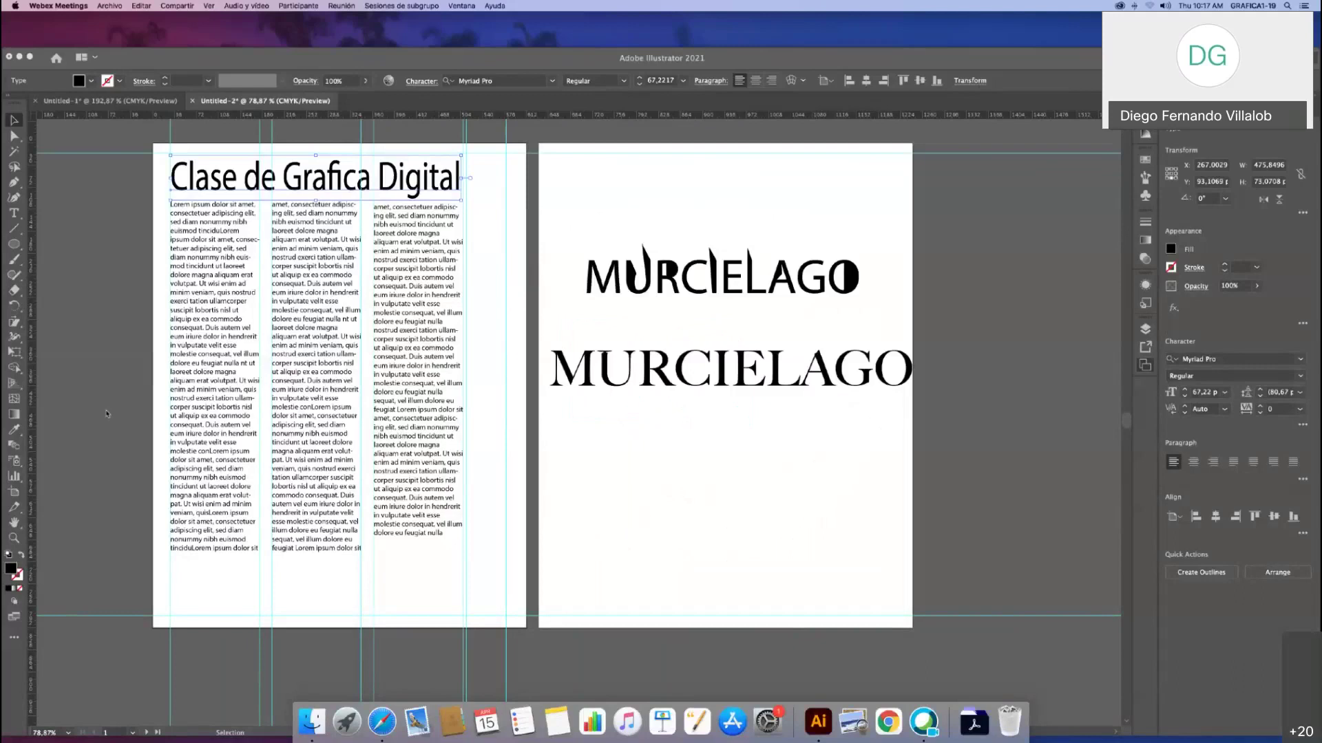
Step: Draw a black ellipse about 121 by 181 pt over the third text column's right edge, and shift it slightly to the right
left_click(14, 214)
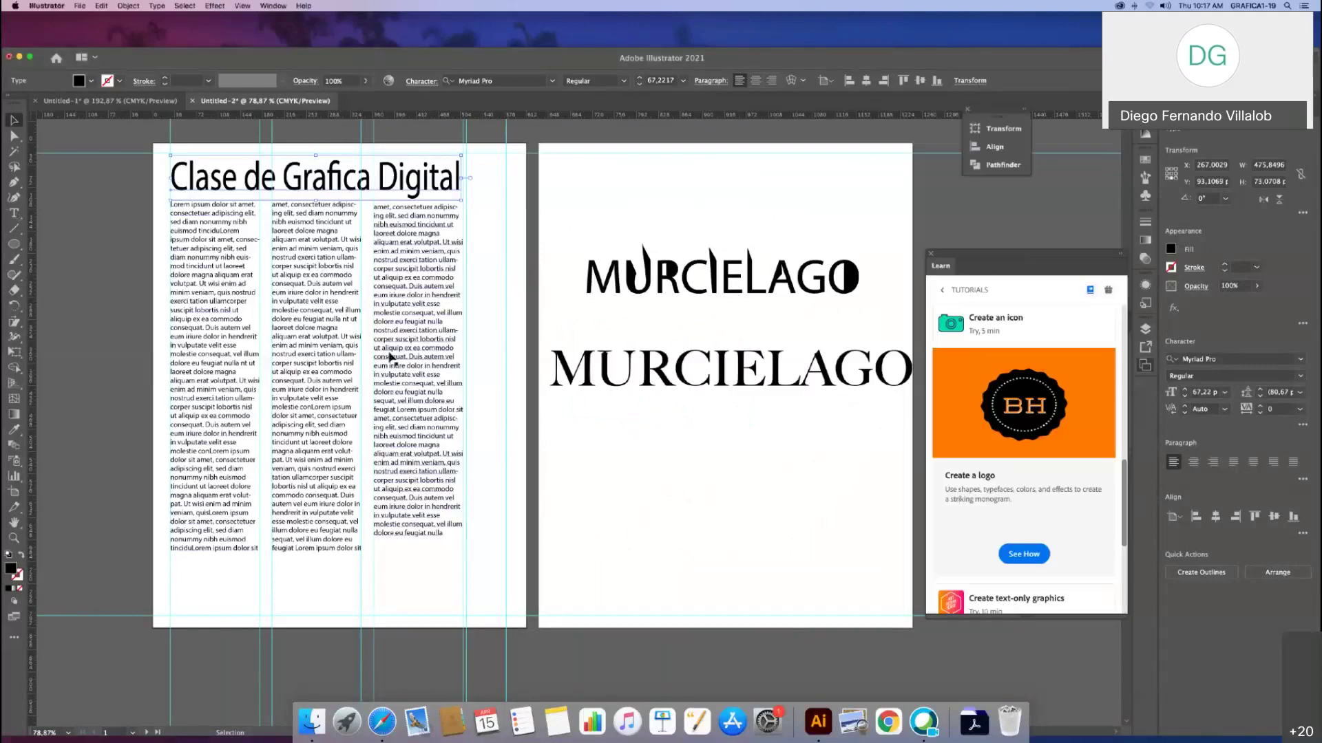
key("z")
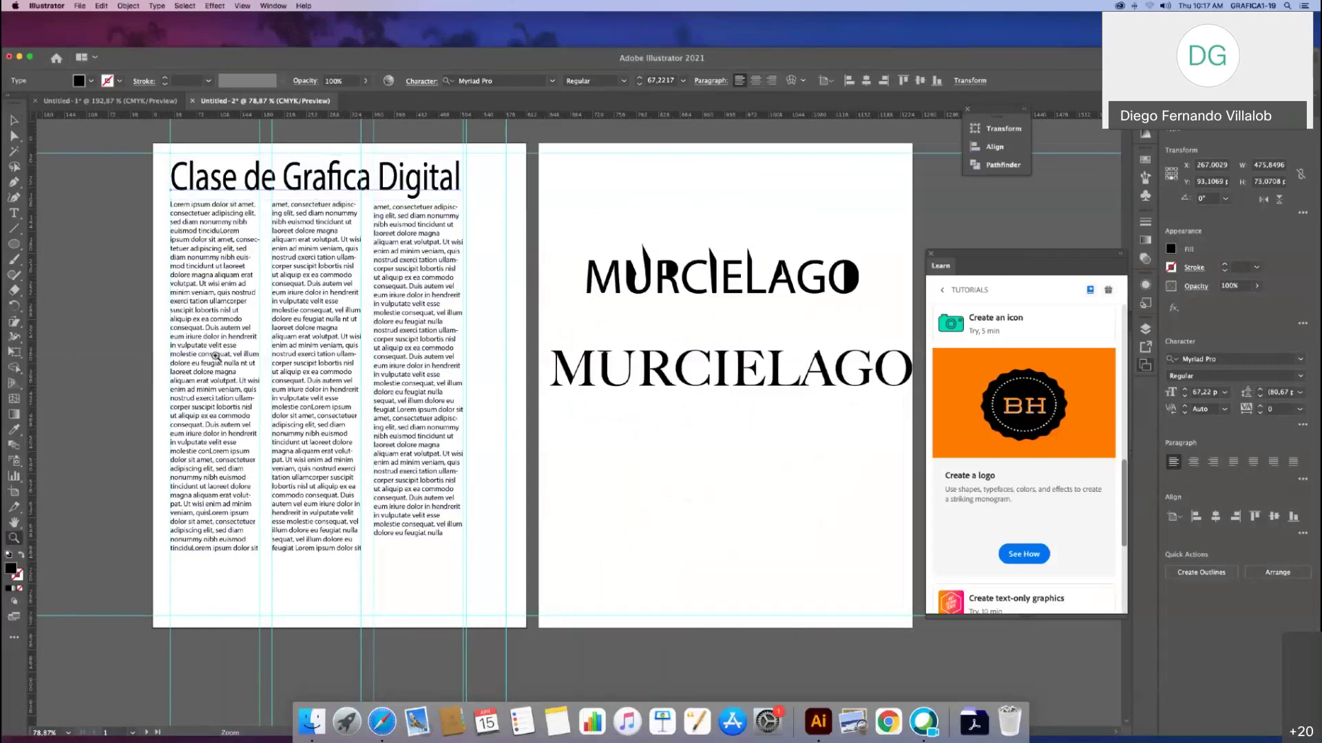
left_click_drag(158, 159, 324, 271)
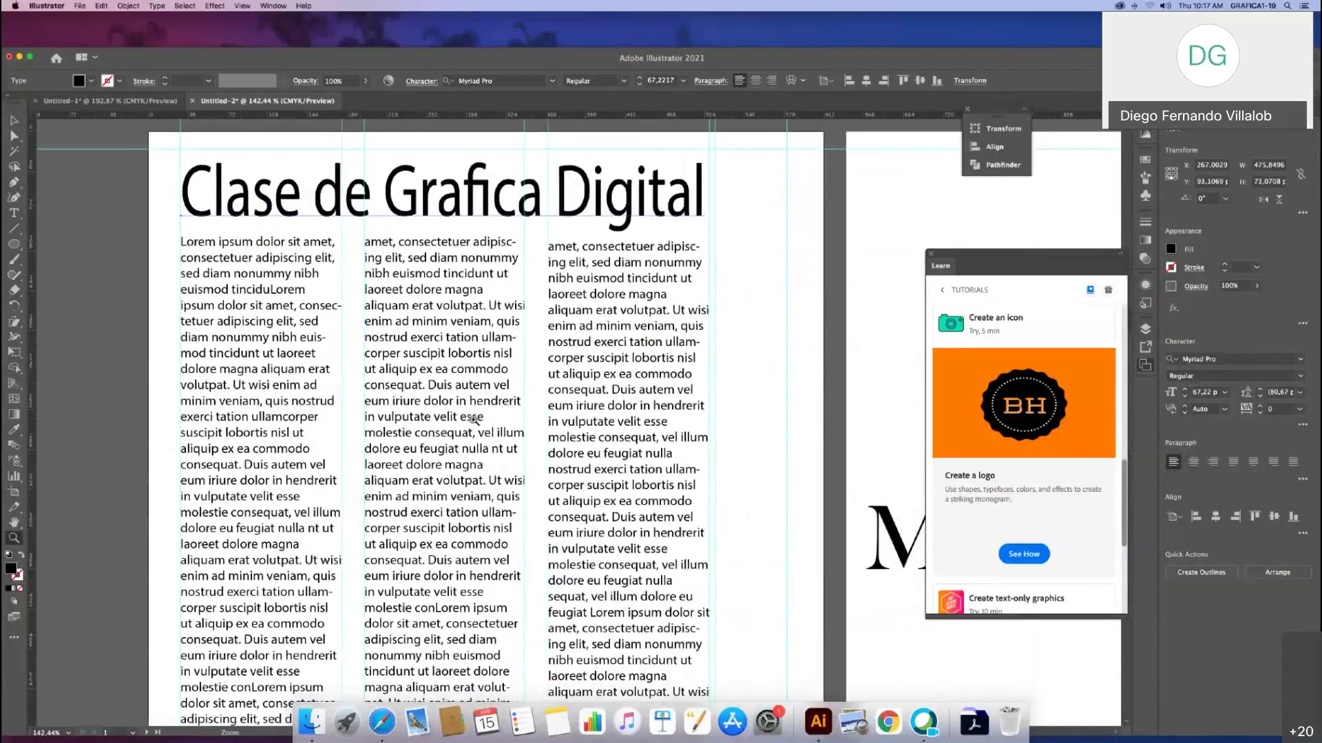
key("v")
left_click_drag(12, 245, 77, 279)
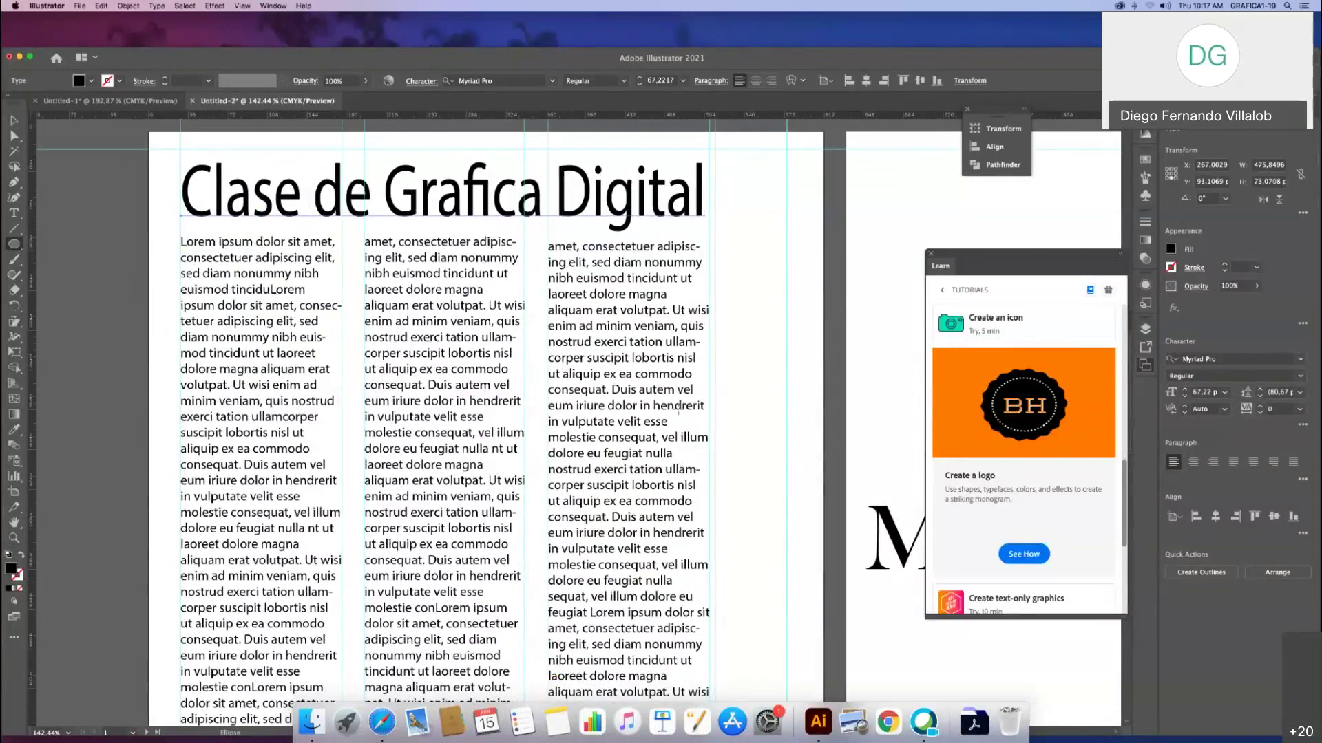
left_click_drag(713, 344, 618, 543)
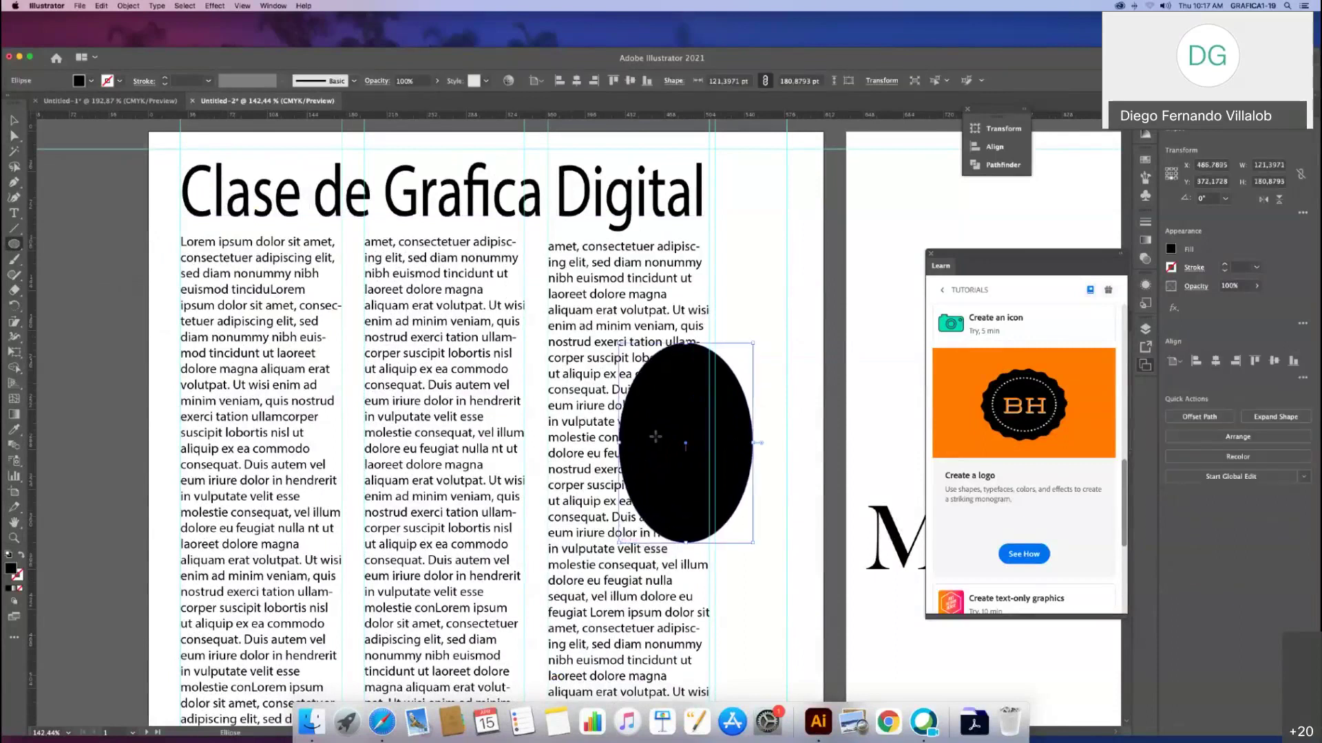
left_click(14, 119)
left_click_drag(735, 446, 751, 448)
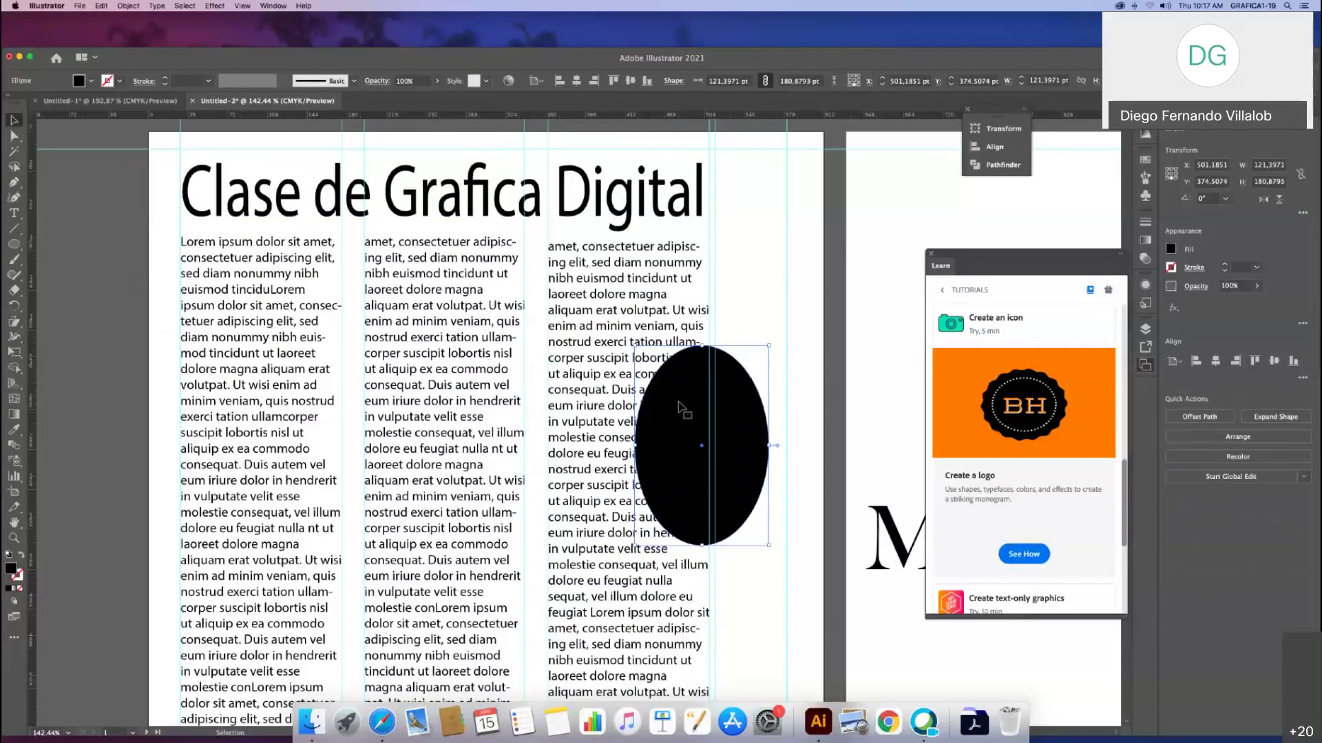
Step: Nudge the black ellipse over the third column's edge and apply a text wrap to the ellipse and that column
mouse_move(680, 408)
left_mouse_down()
mouse_move(754, 406)
mouse_move(687, 413)
left_mouse_up()
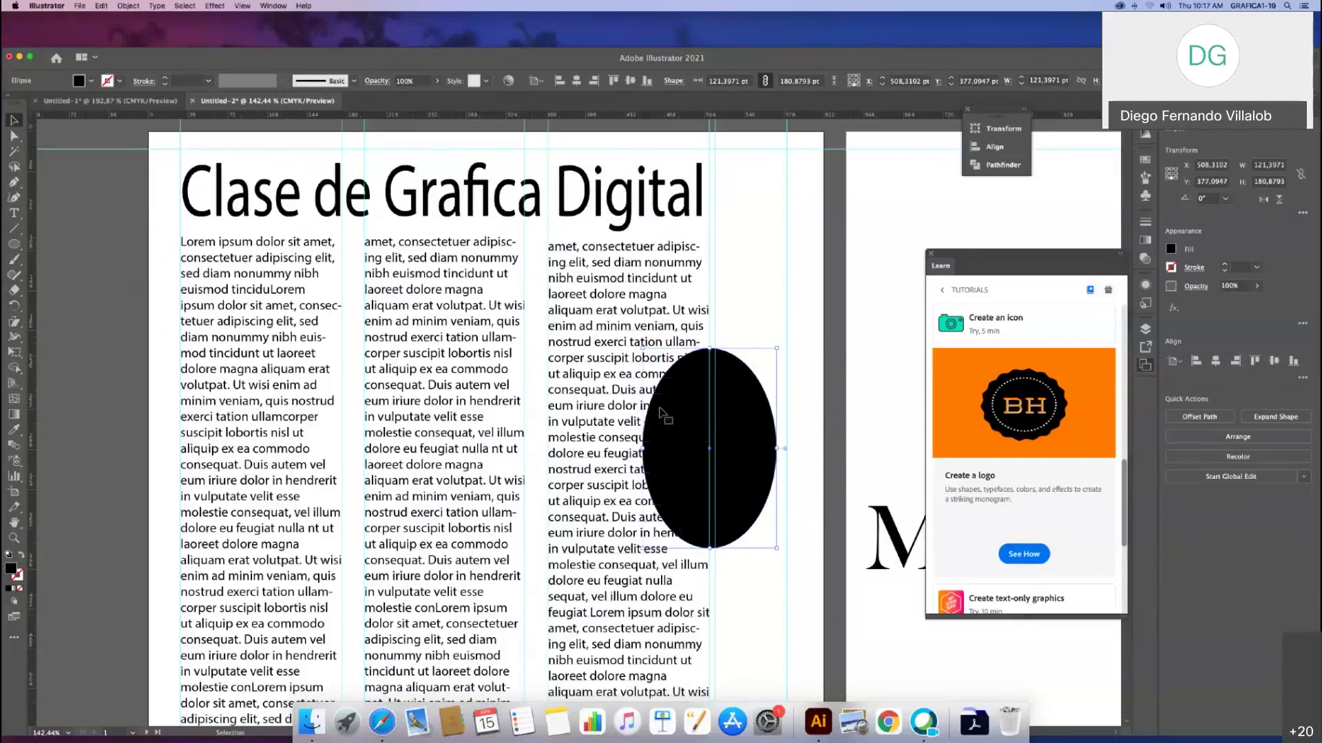
left_click(592, 420, "shift")
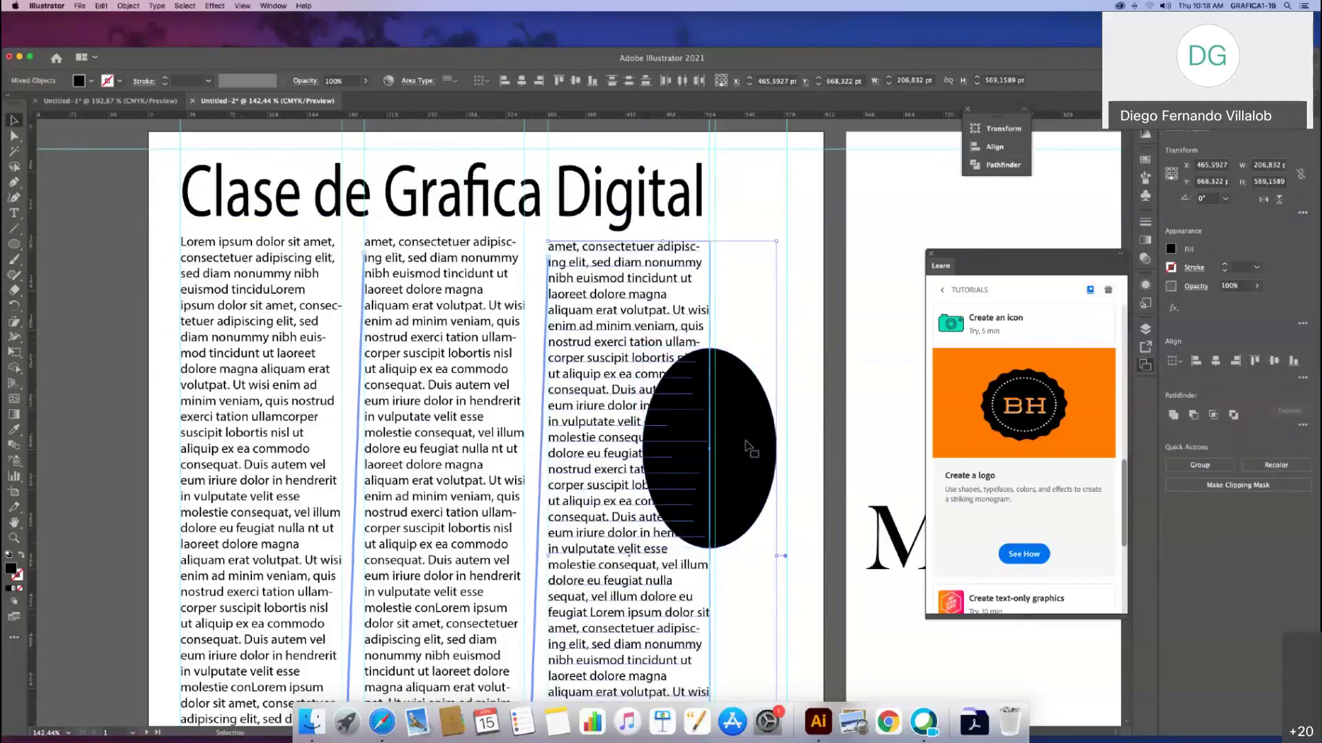
left_click(799, 459)
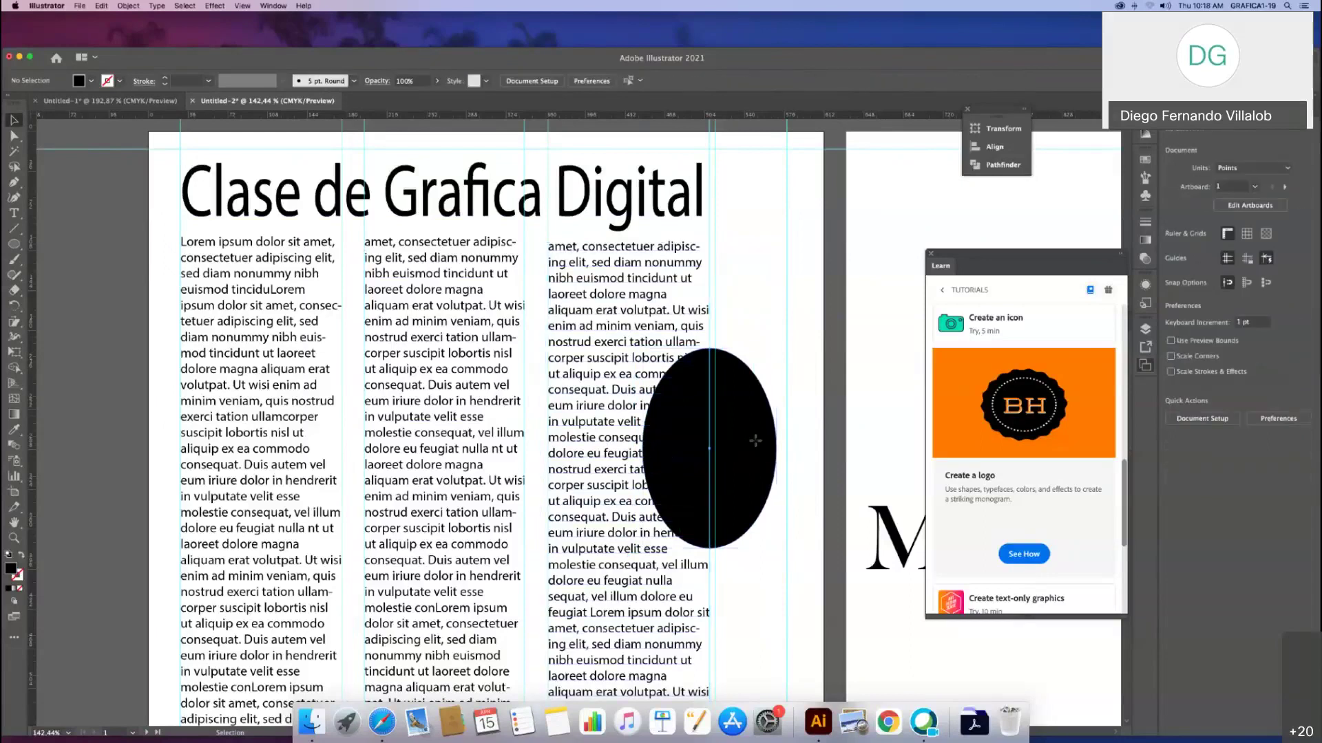
left_click(755, 441)
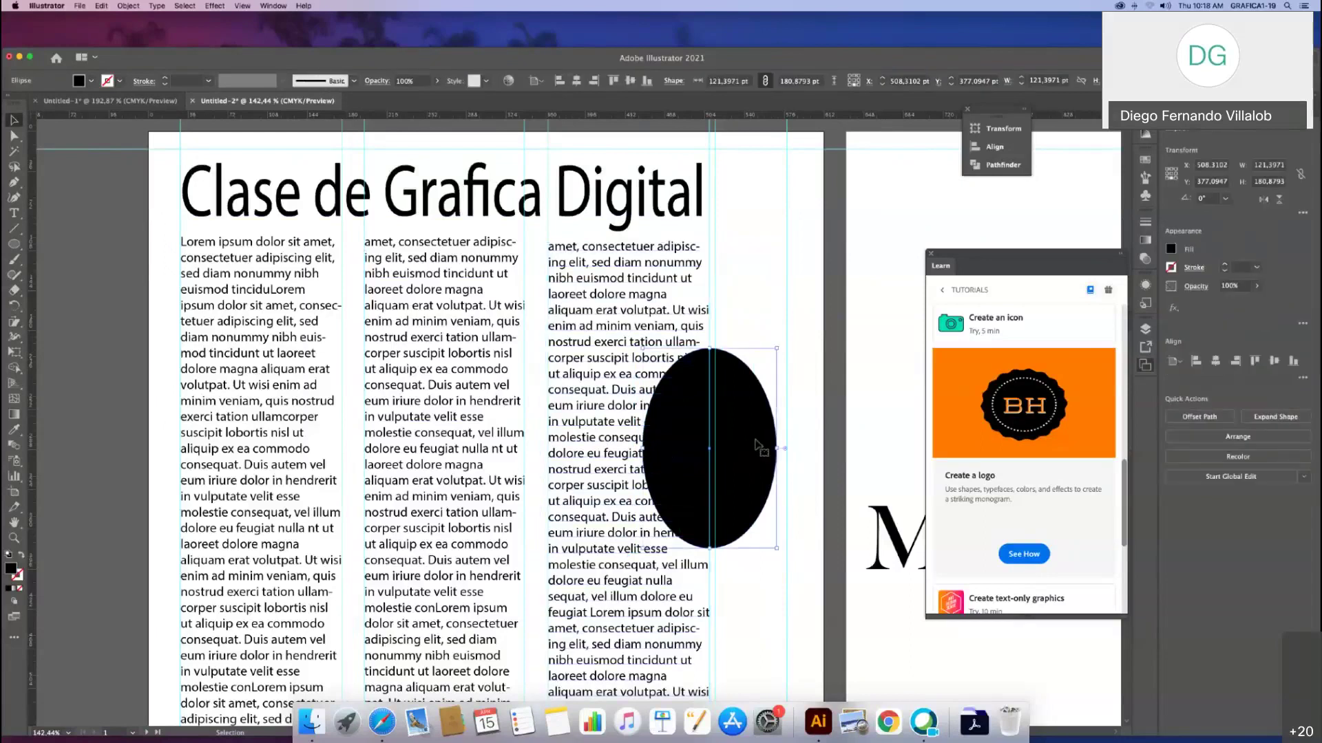
left_click(592, 413, "shift")
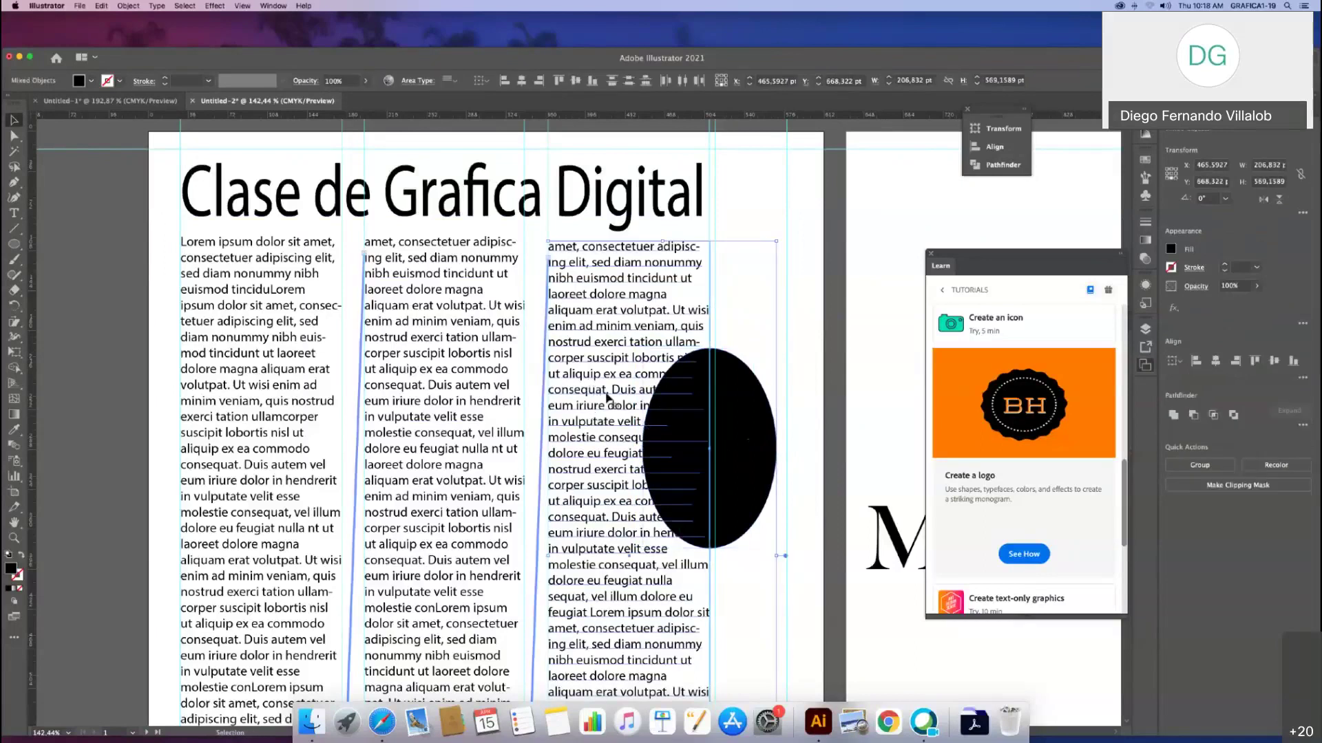
left_click(129, 7)
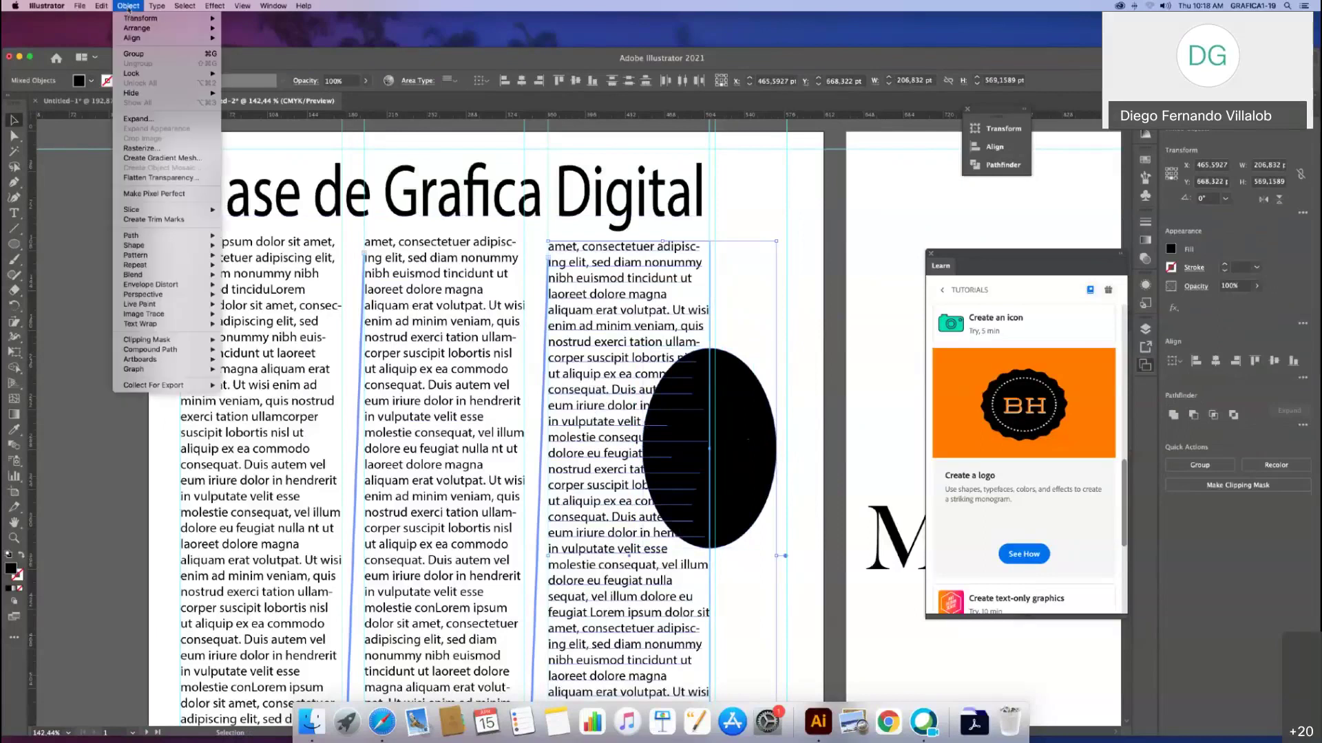
mouse_move(160, 326)
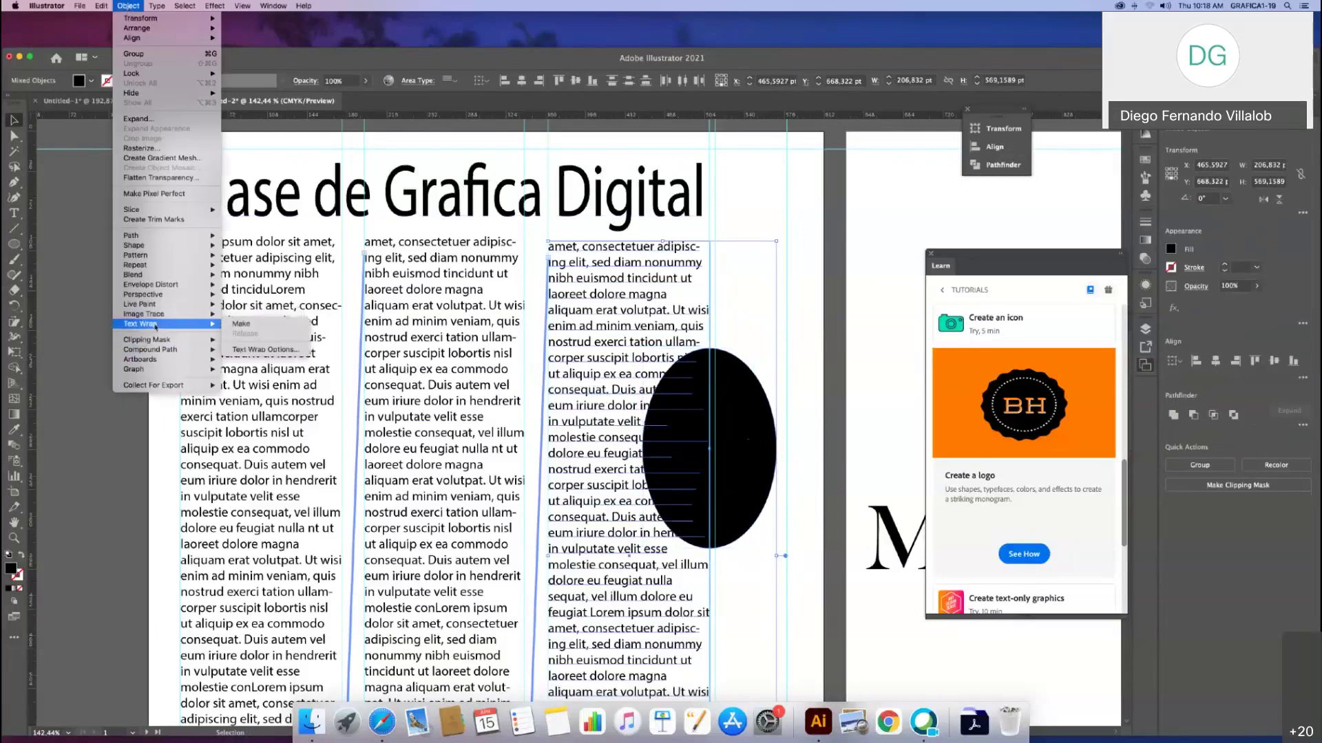
left_click(242, 324)
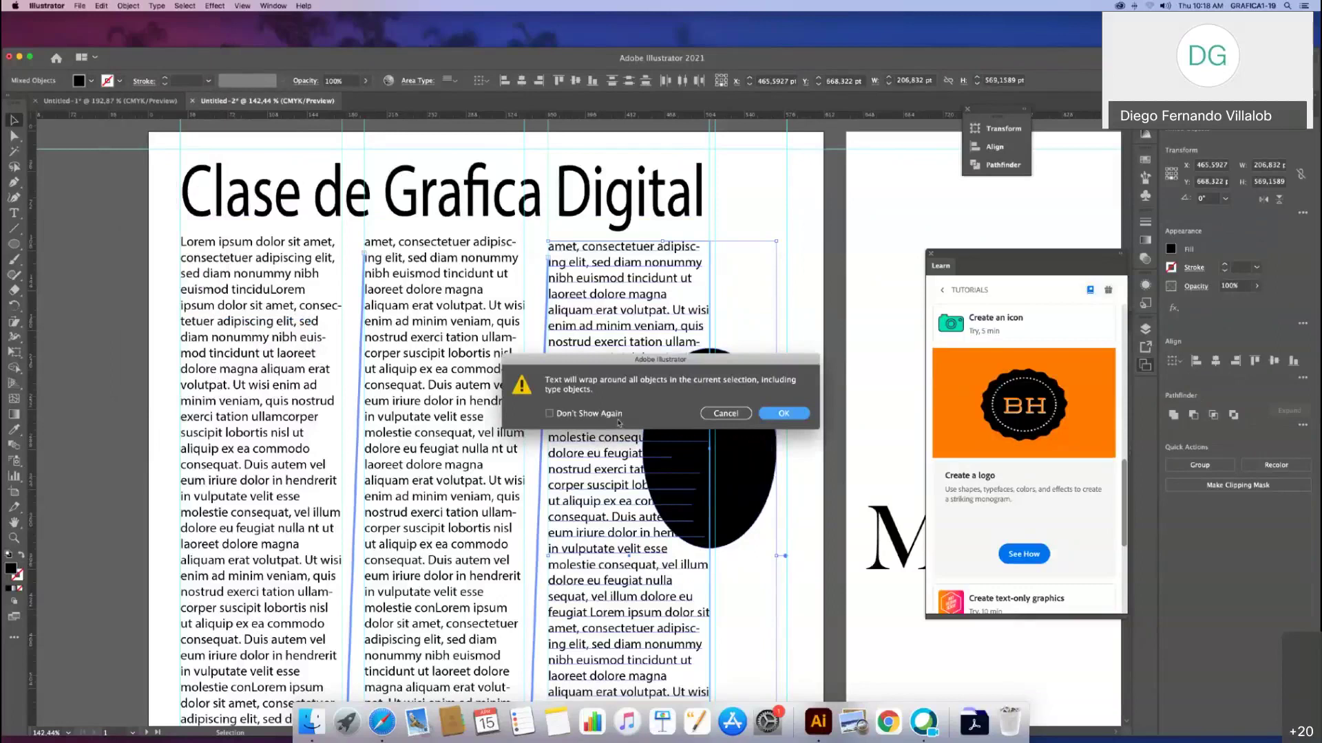
left_click(771, 414)
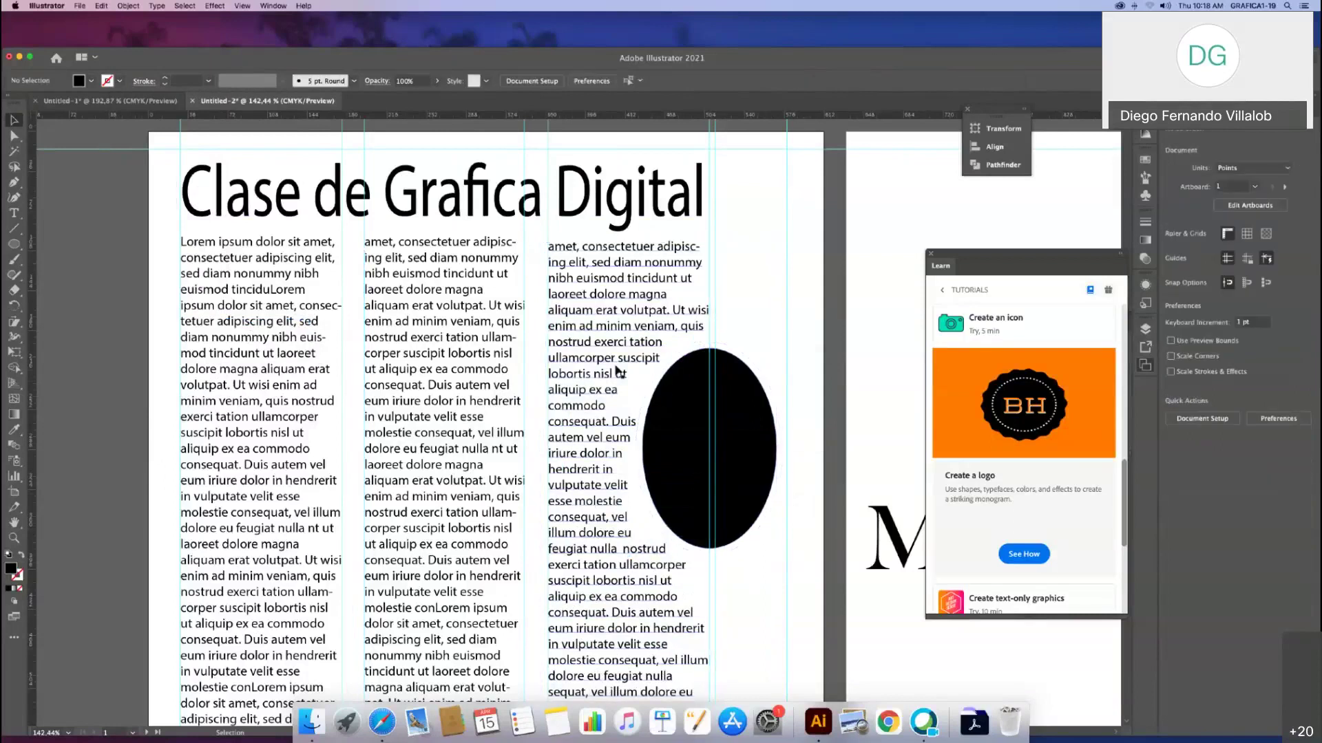
Step: Move the ellipse over the gap between the second and third text columns
left_click_drag(666, 360, 494, 424)
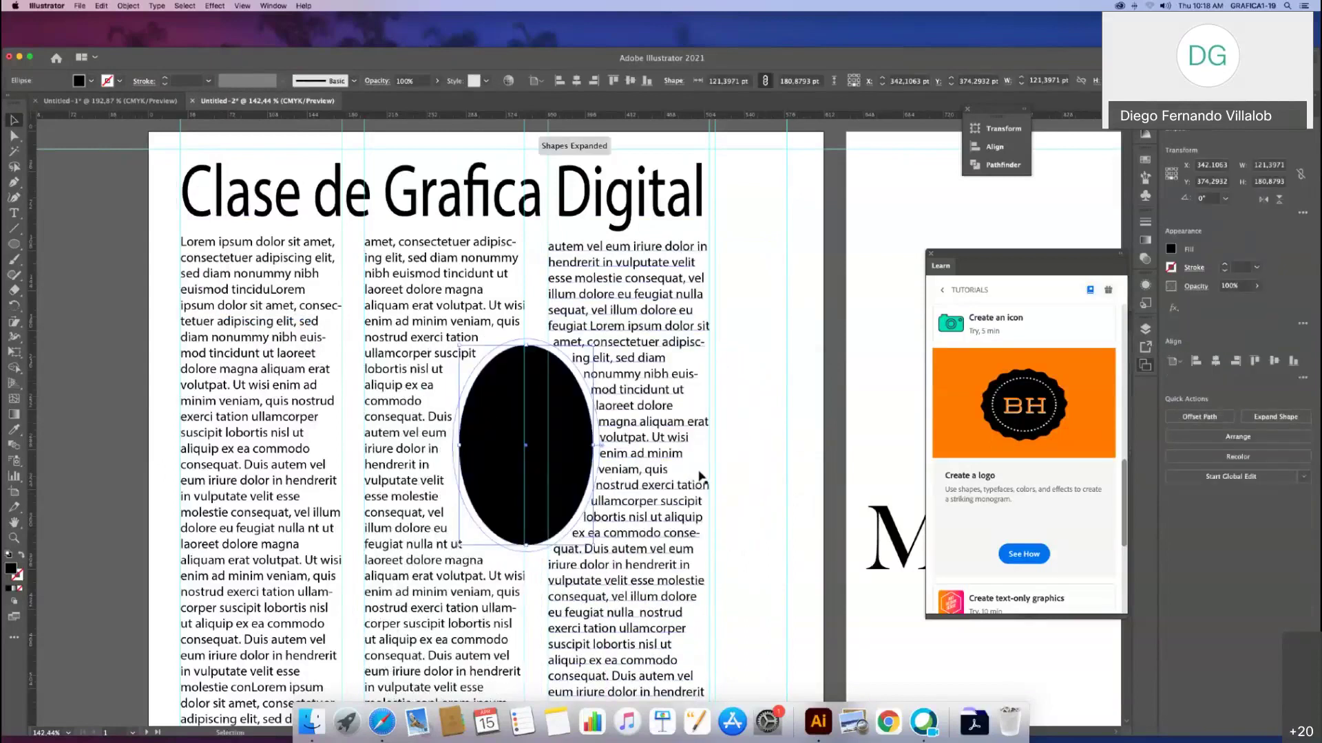
left_click(497, 339)
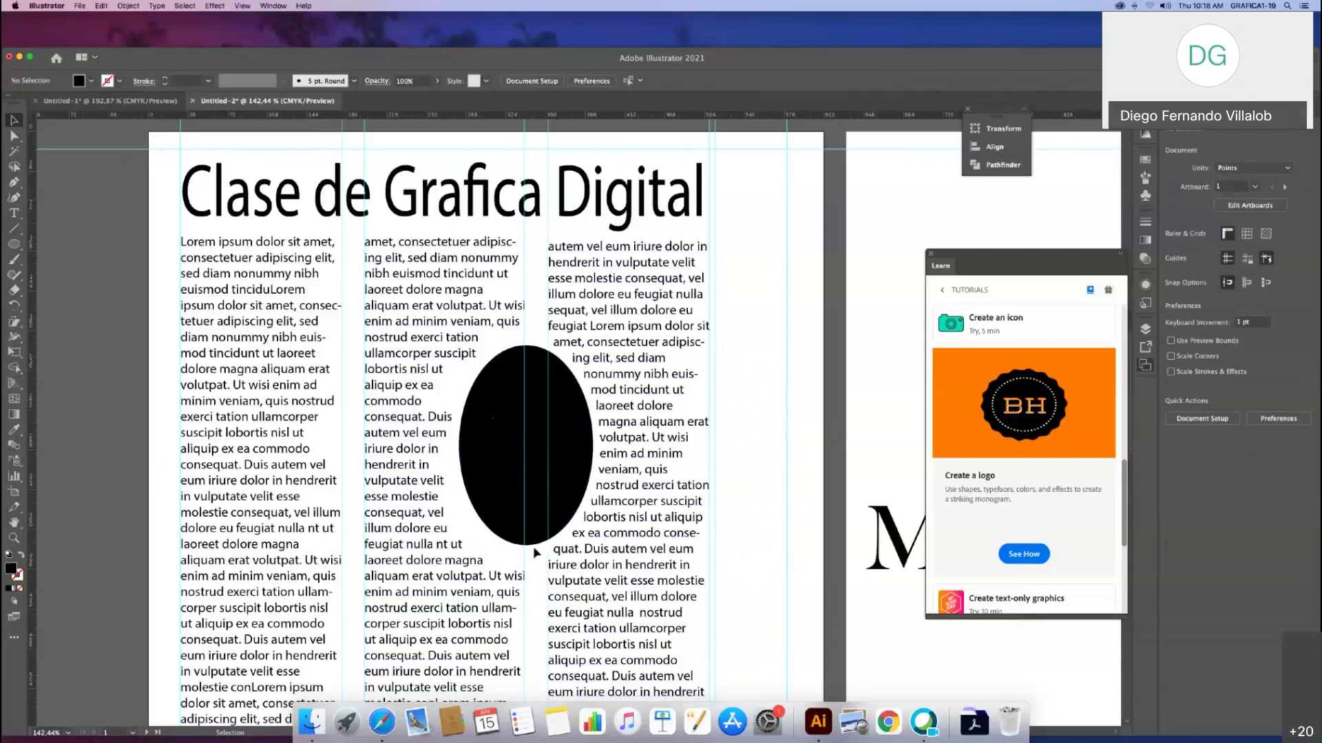
left_click_drag(515, 444, 514, 439)
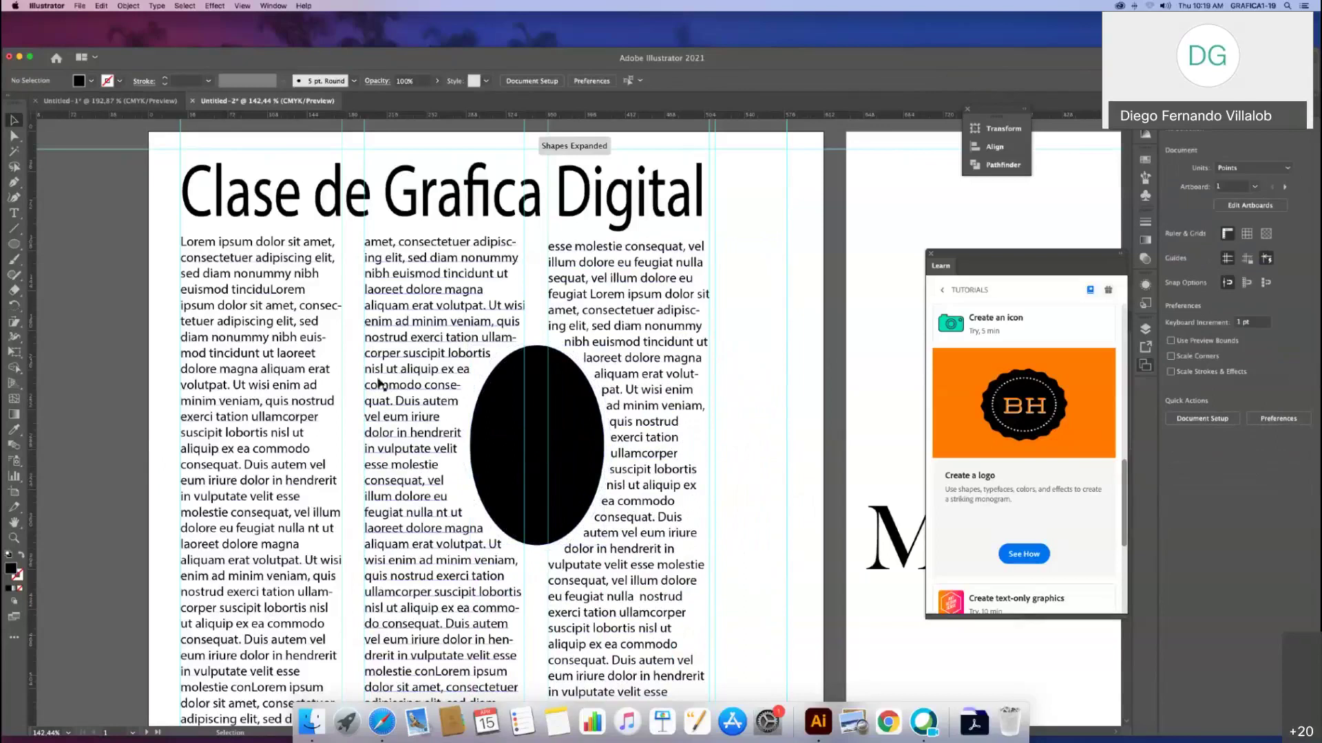
Step: Set the Area Type vertical alignment of all three body text columns to Justify
left_click(234, 530)
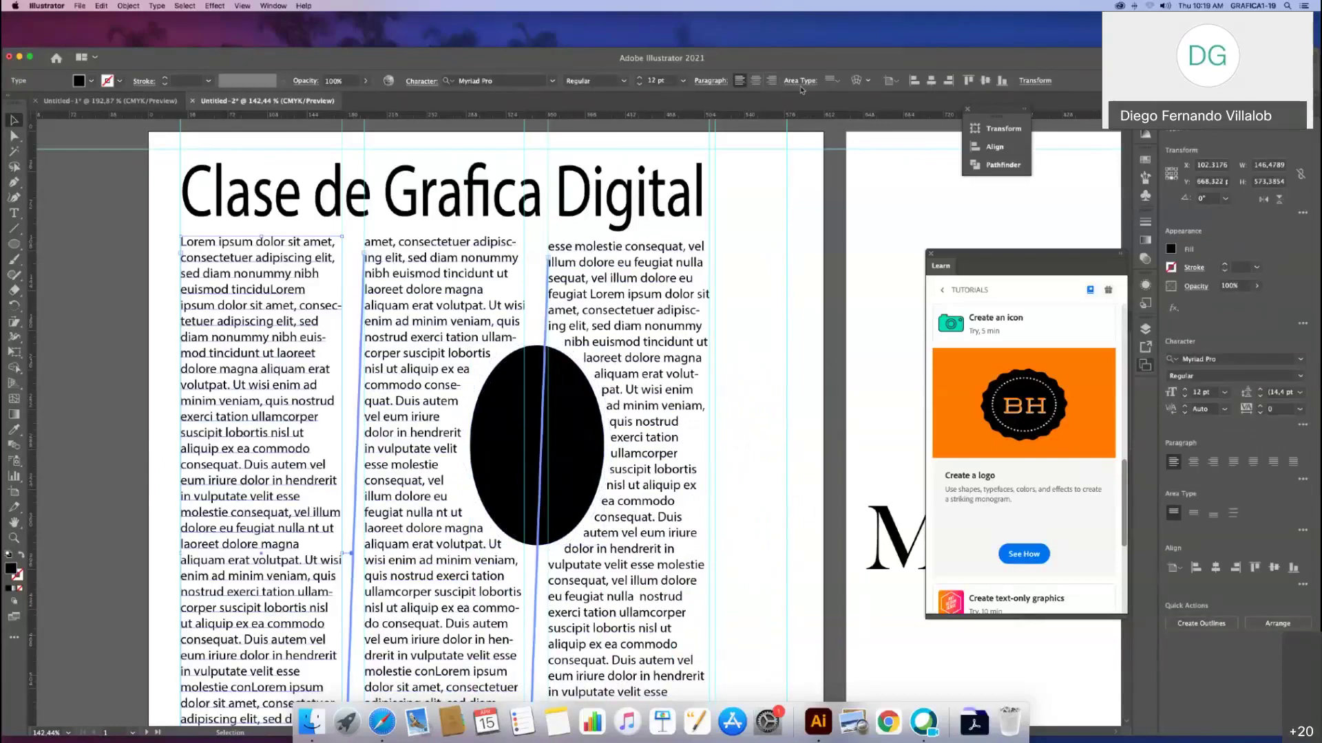
left_click(839, 82)
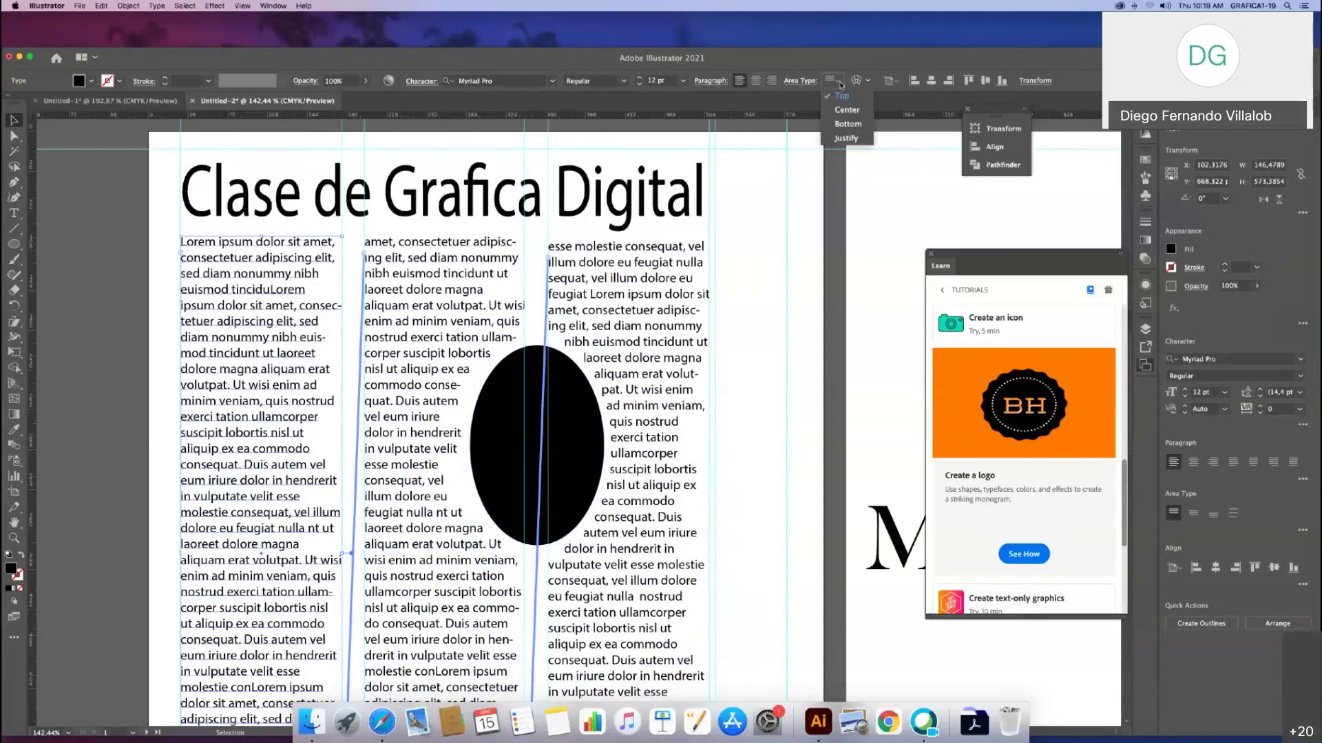
left_click(851, 140)
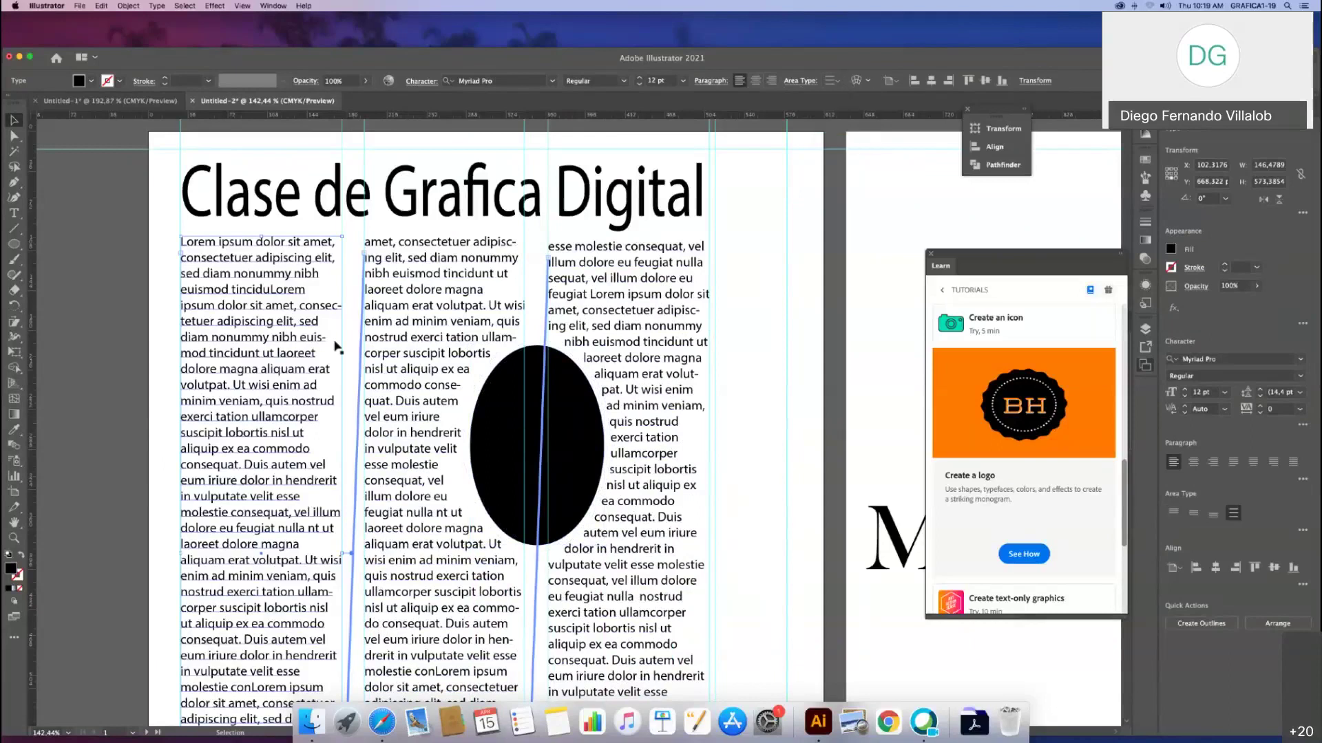
left_click(409, 356, "shift")
left_click(623, 357, "shift")
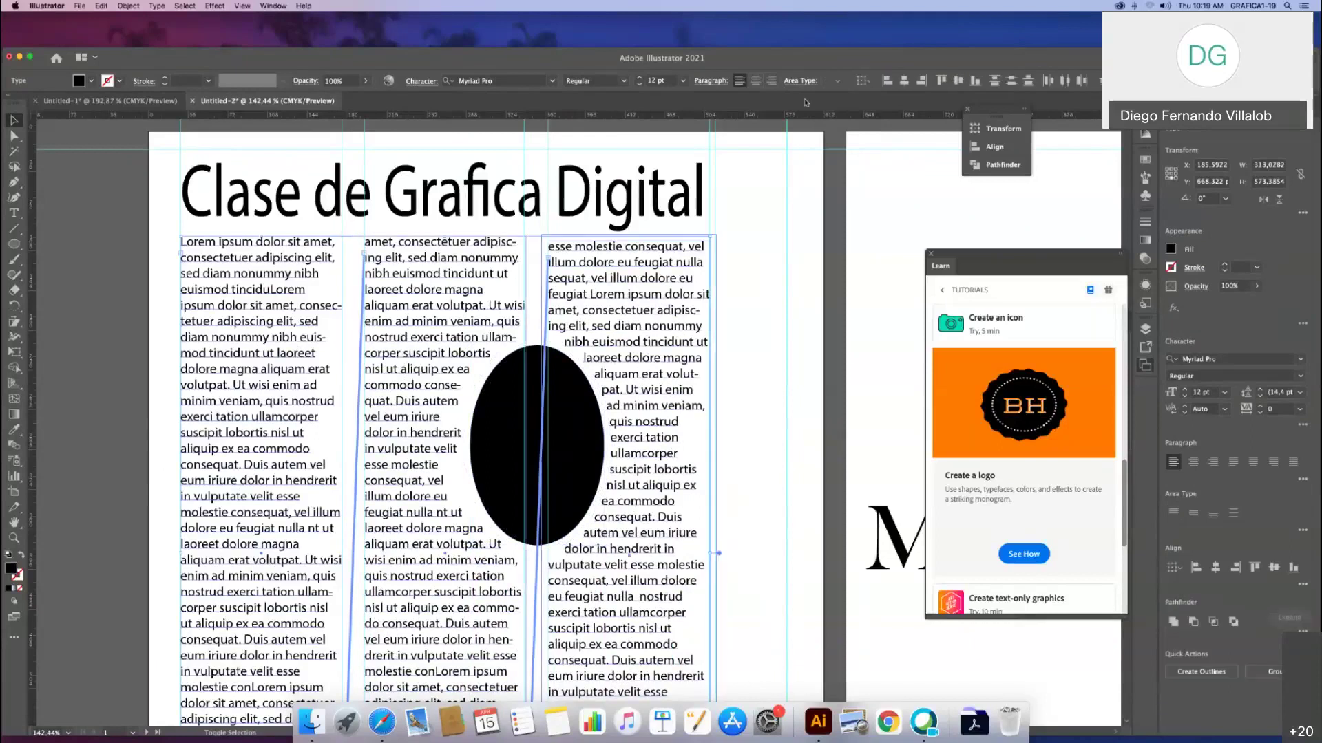
left_click(835, 82)
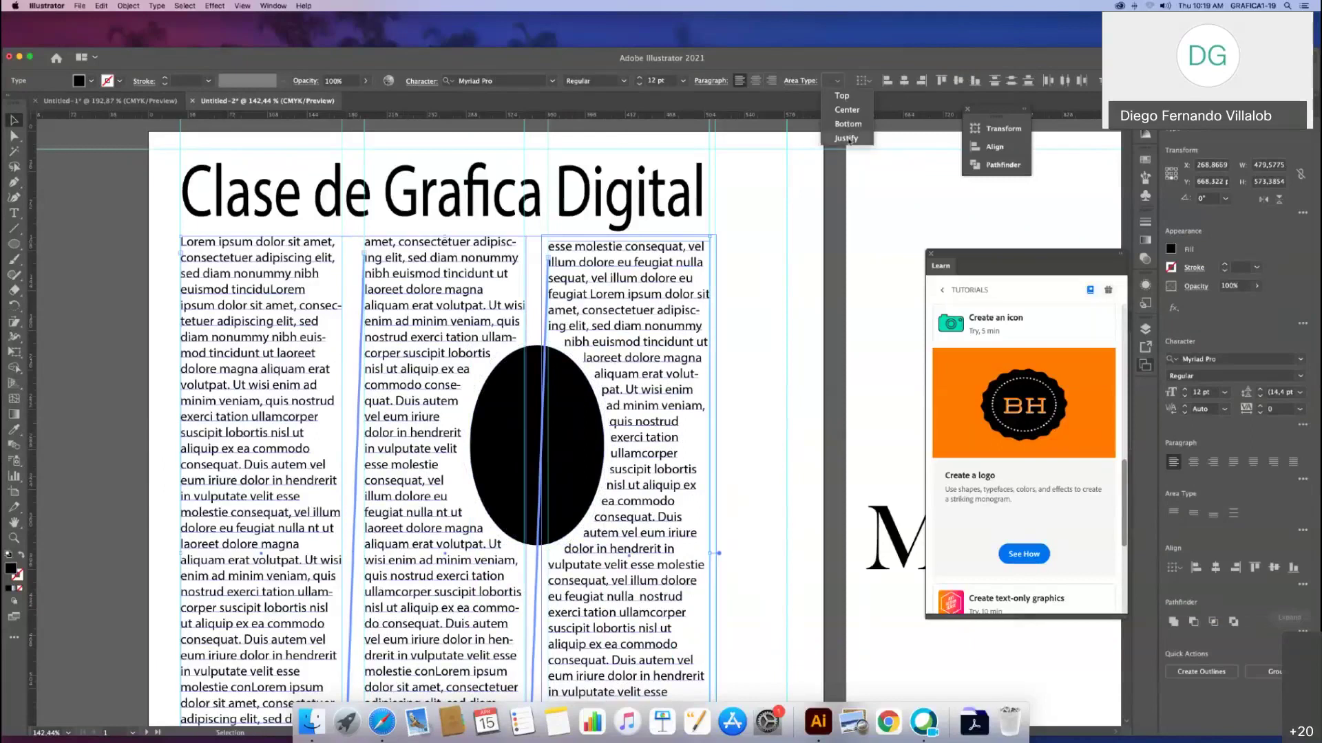
left_click(846, 139)
Step: Delete the black ellipse between the second and third columns
left_click(500, 418)
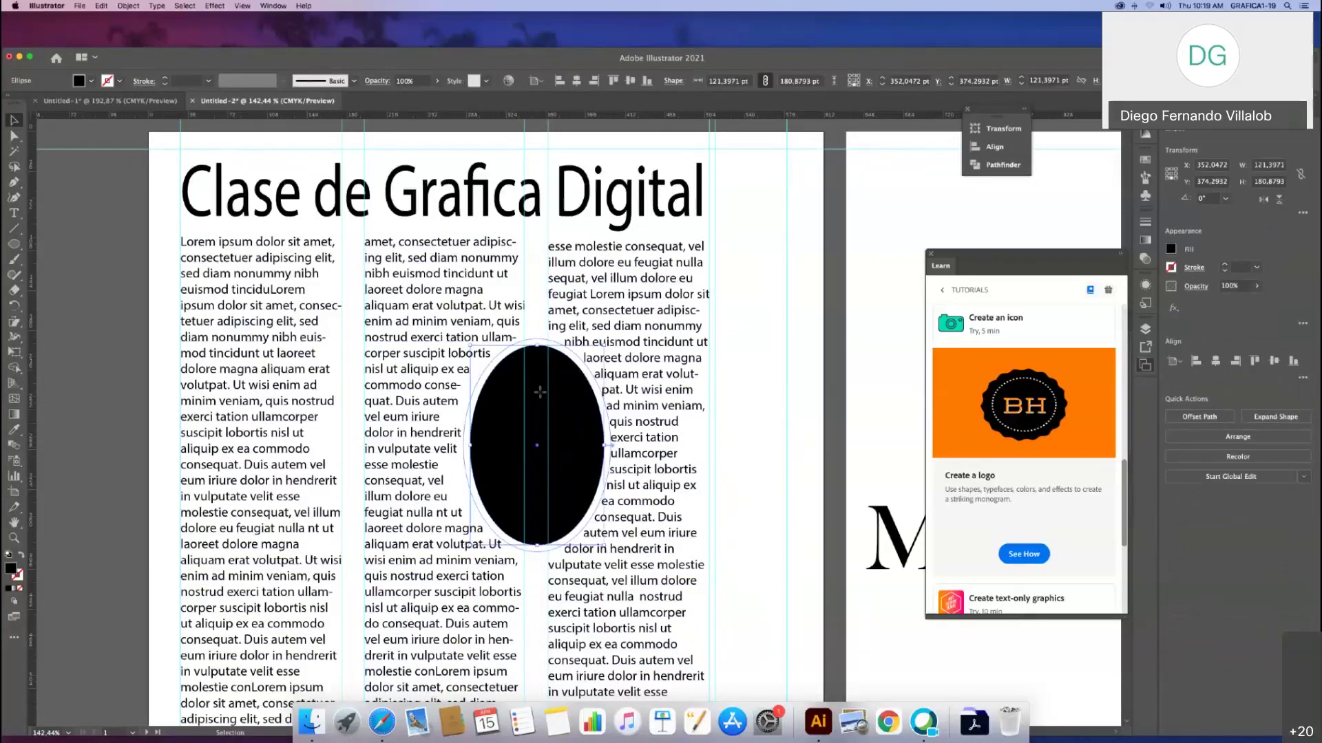
left_click(101, 400)
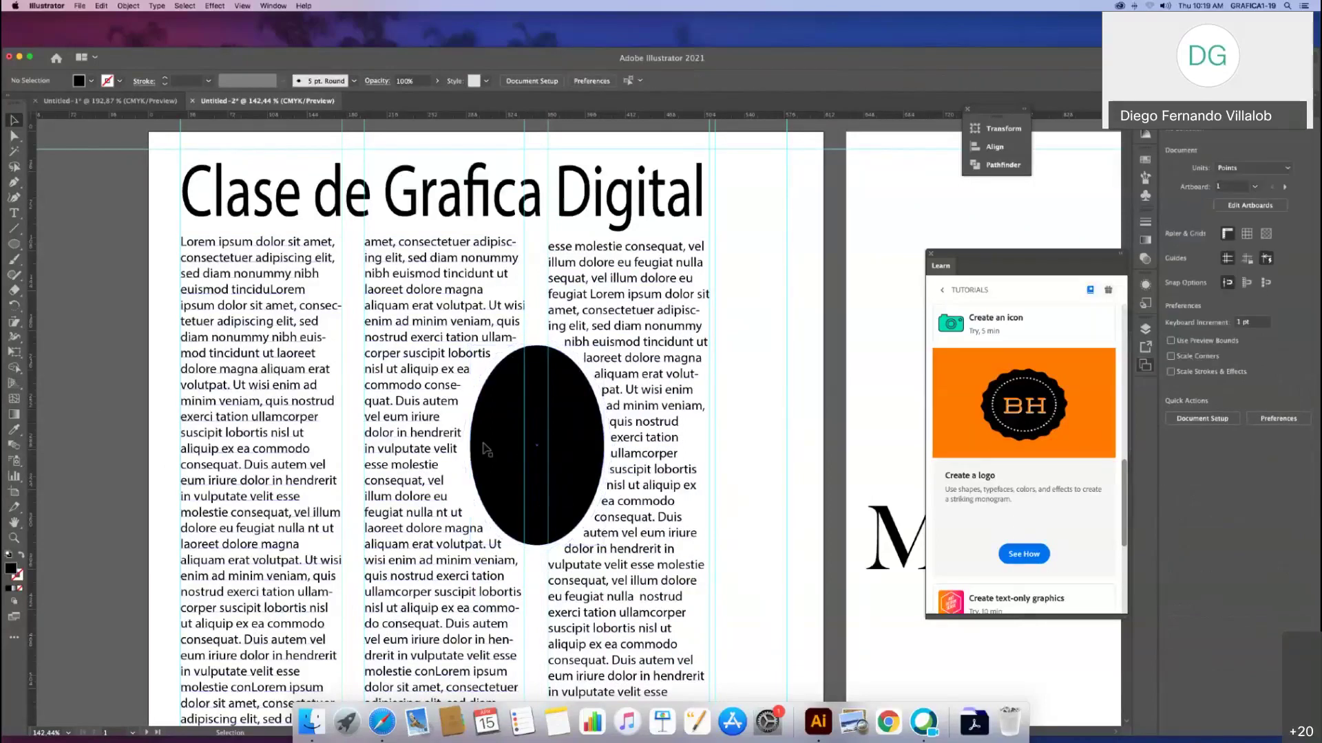
left_click(489, 448)
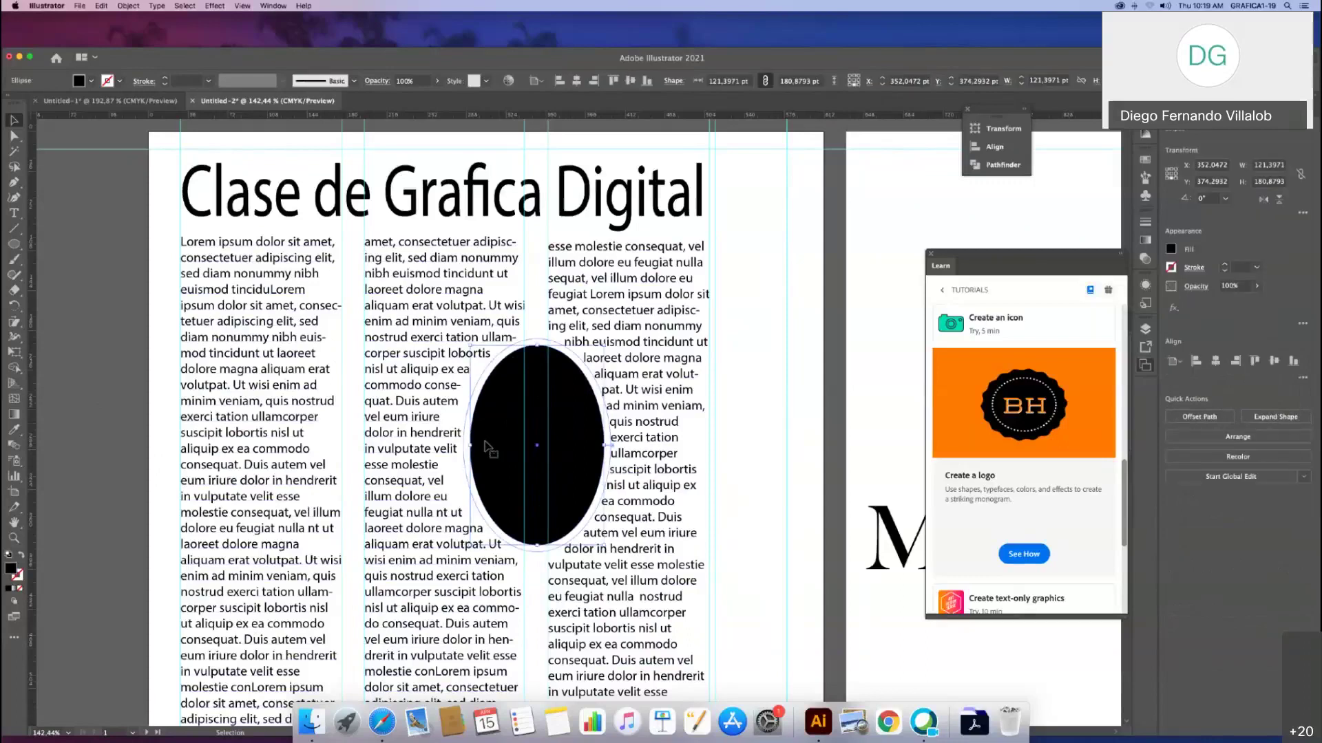
key("Delete")
Step: Add a placeholder text frame about 92 pt wide and 100 pt high, overlapping the second and third columns
key("t")
left_click_drag(747, 364, 829, 456)
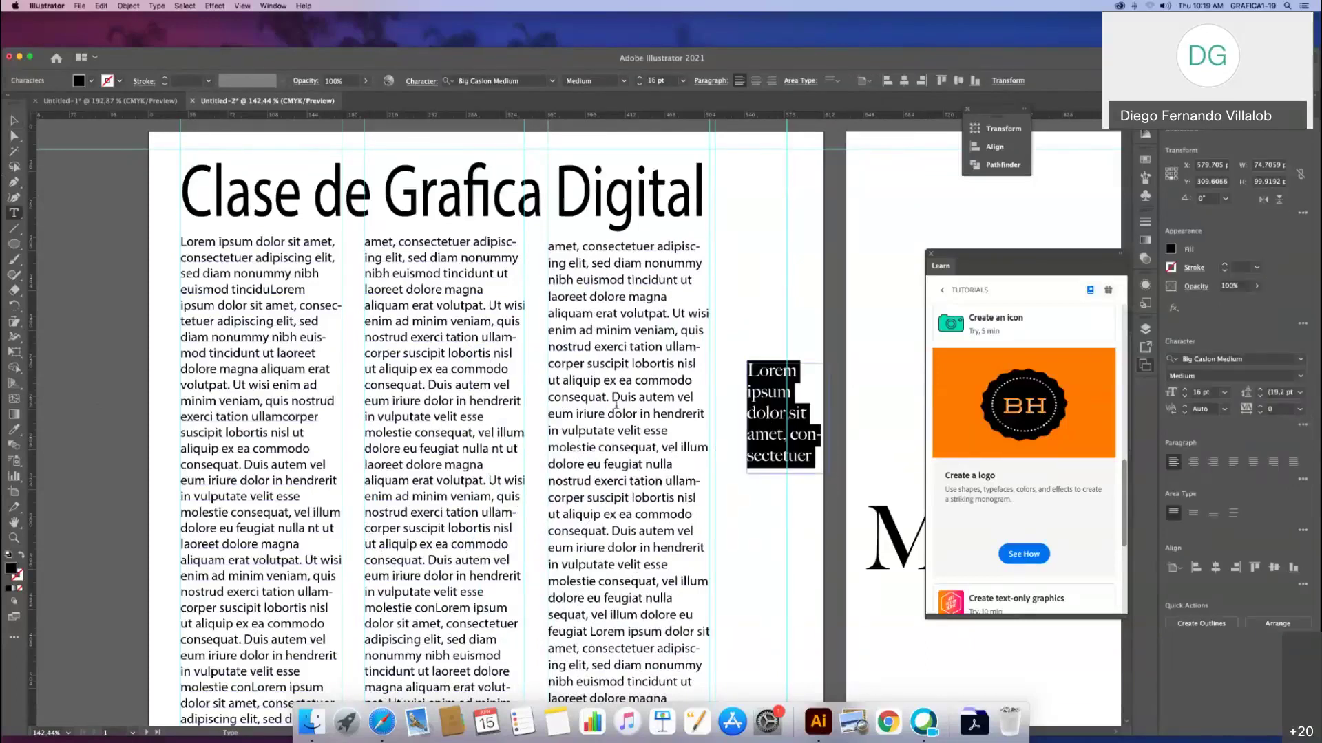
key("Escape")
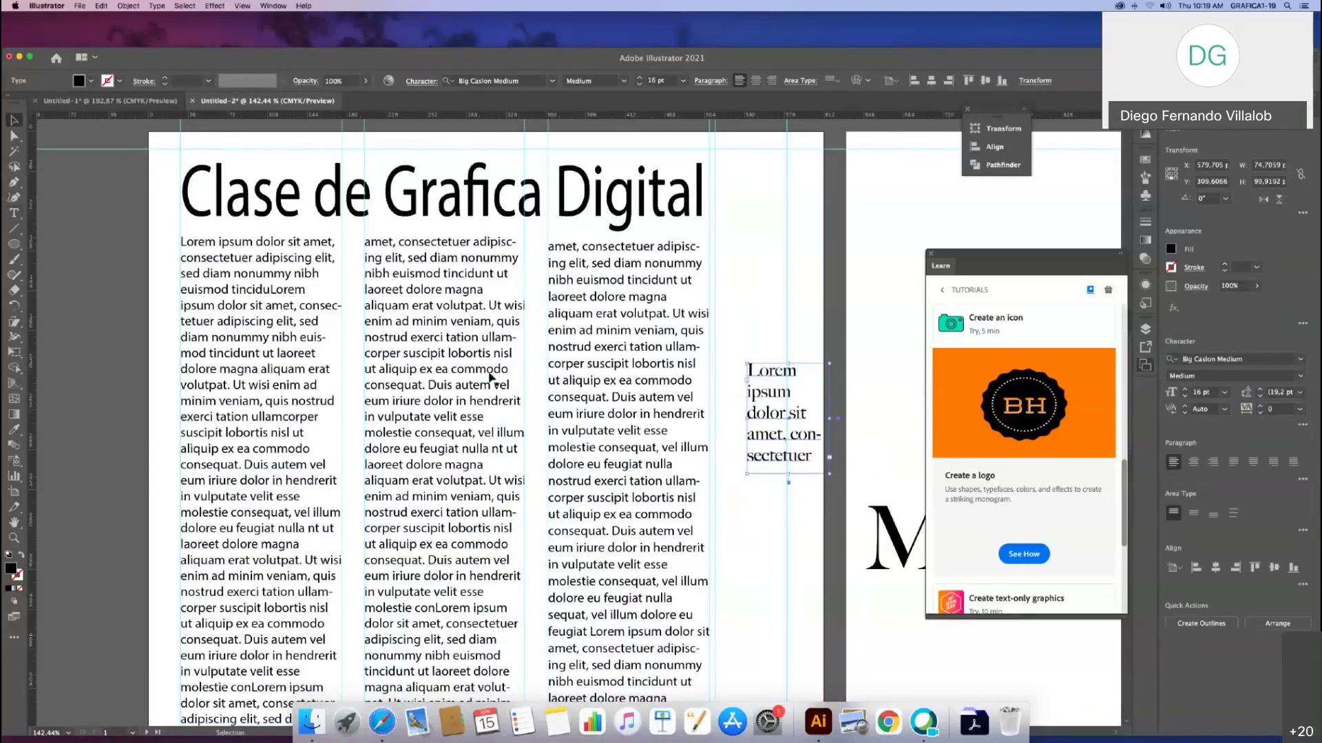
left_click_drag(767, 402, 736, 402)
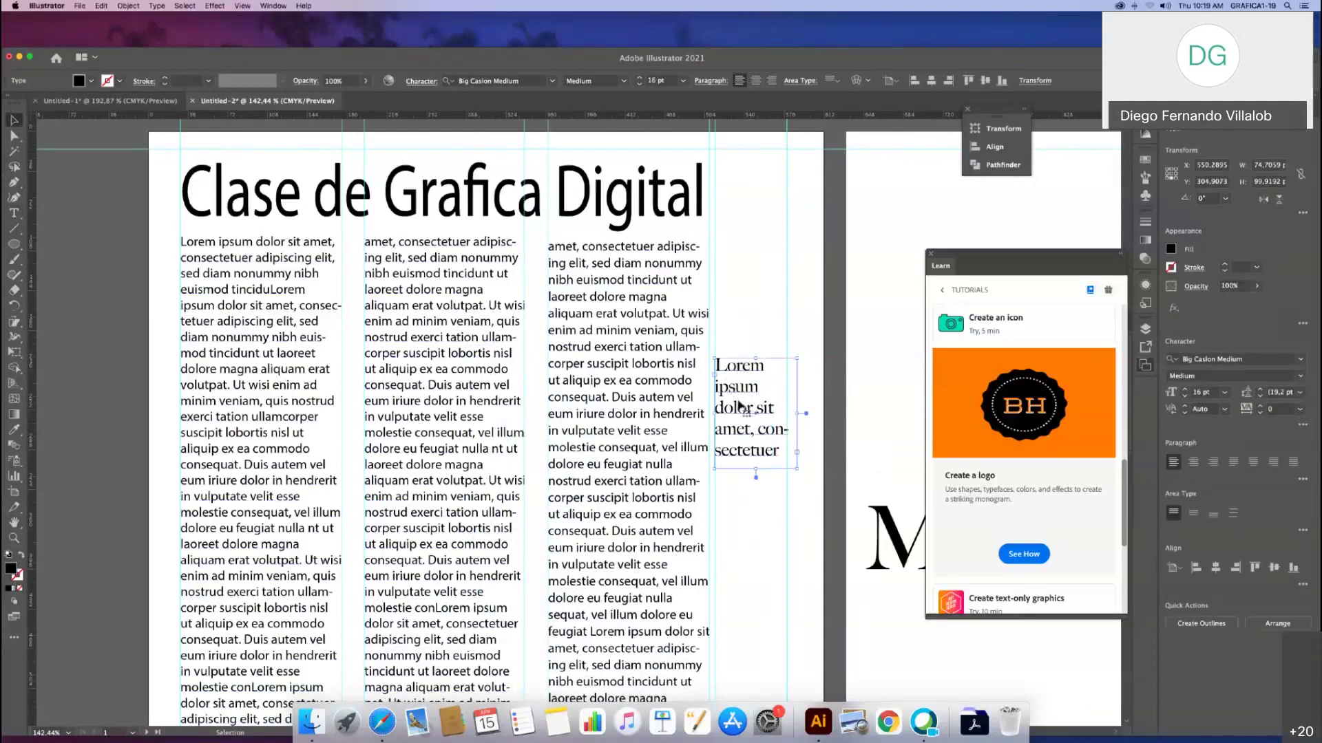
left_click_drag(736, 413, 602, 413)
Step: Move the third text column about 13 pt closer to the second column
left_click(606, 329)
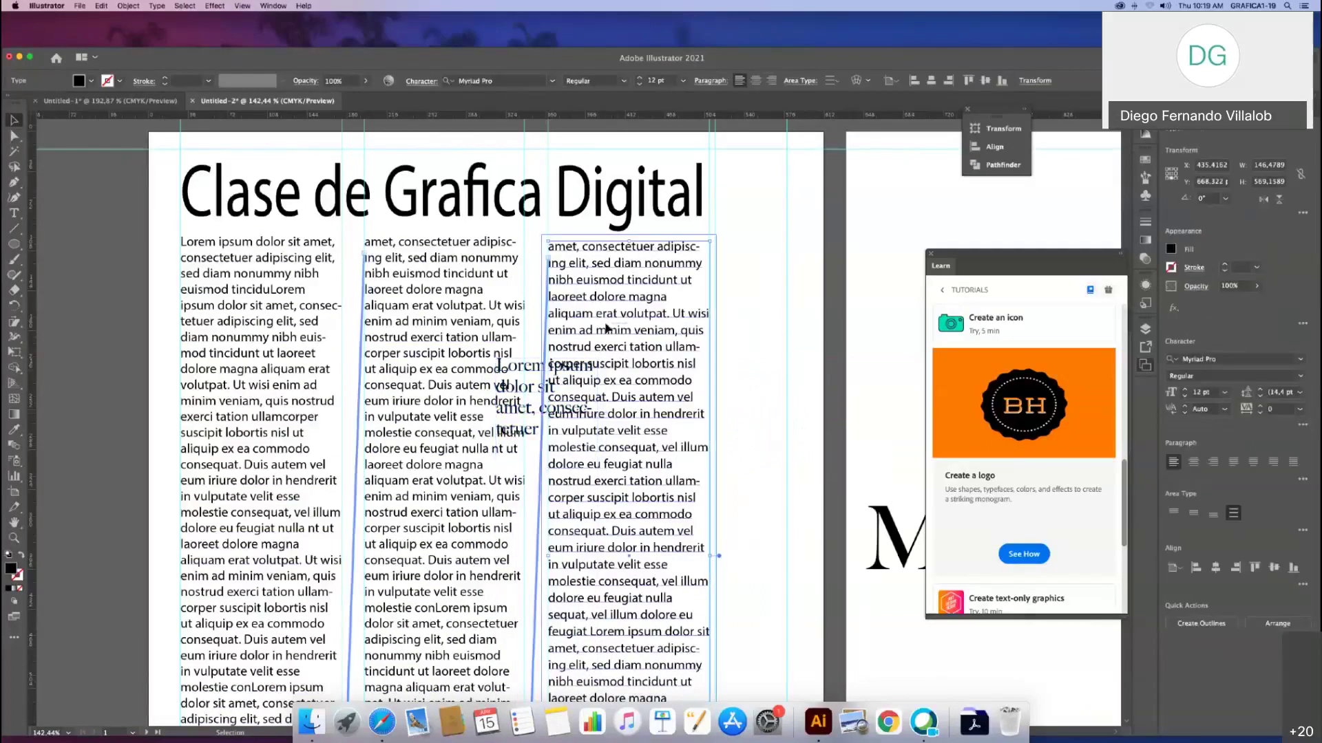
left_click(596, 329)
left_click_drag(596, 329, 588, 331)
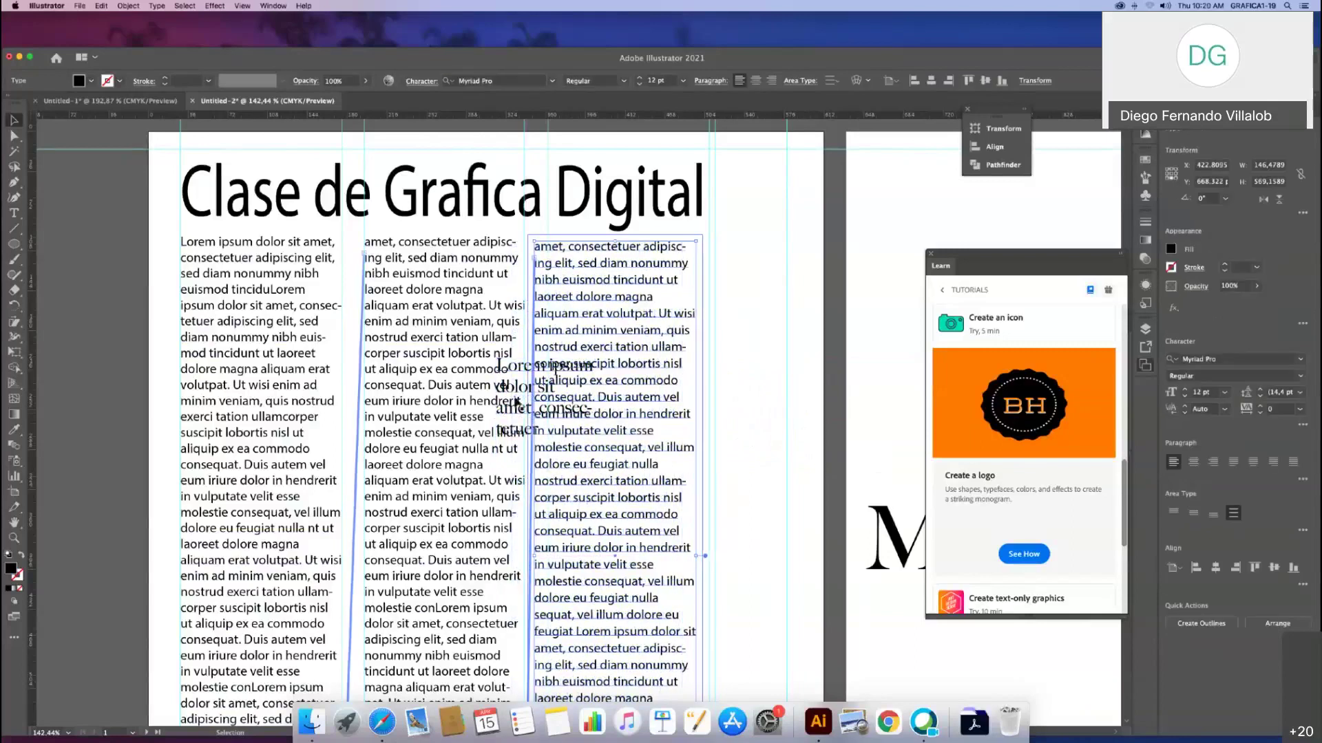
Step: Apply a text wrap to the small placeholder text frame overlapping the second and third columns
left_click(518, 402)
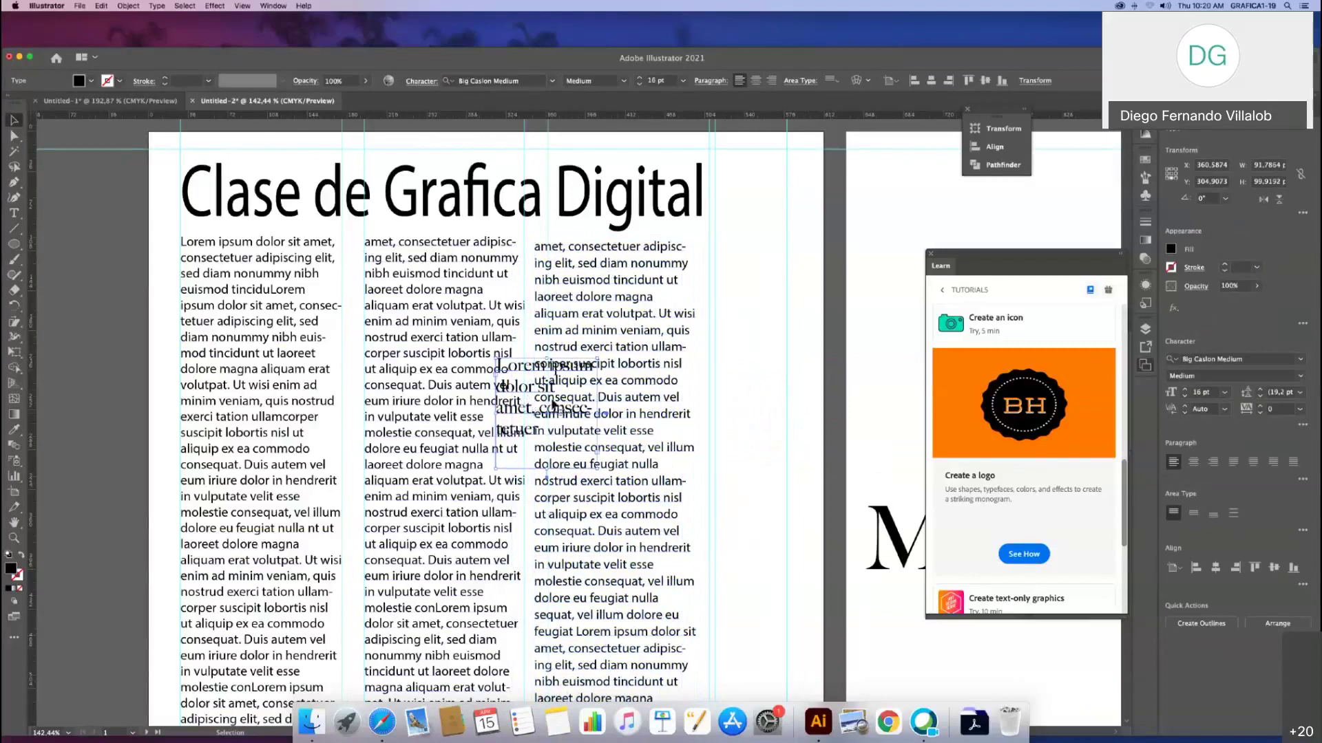
left_click(130, 6)
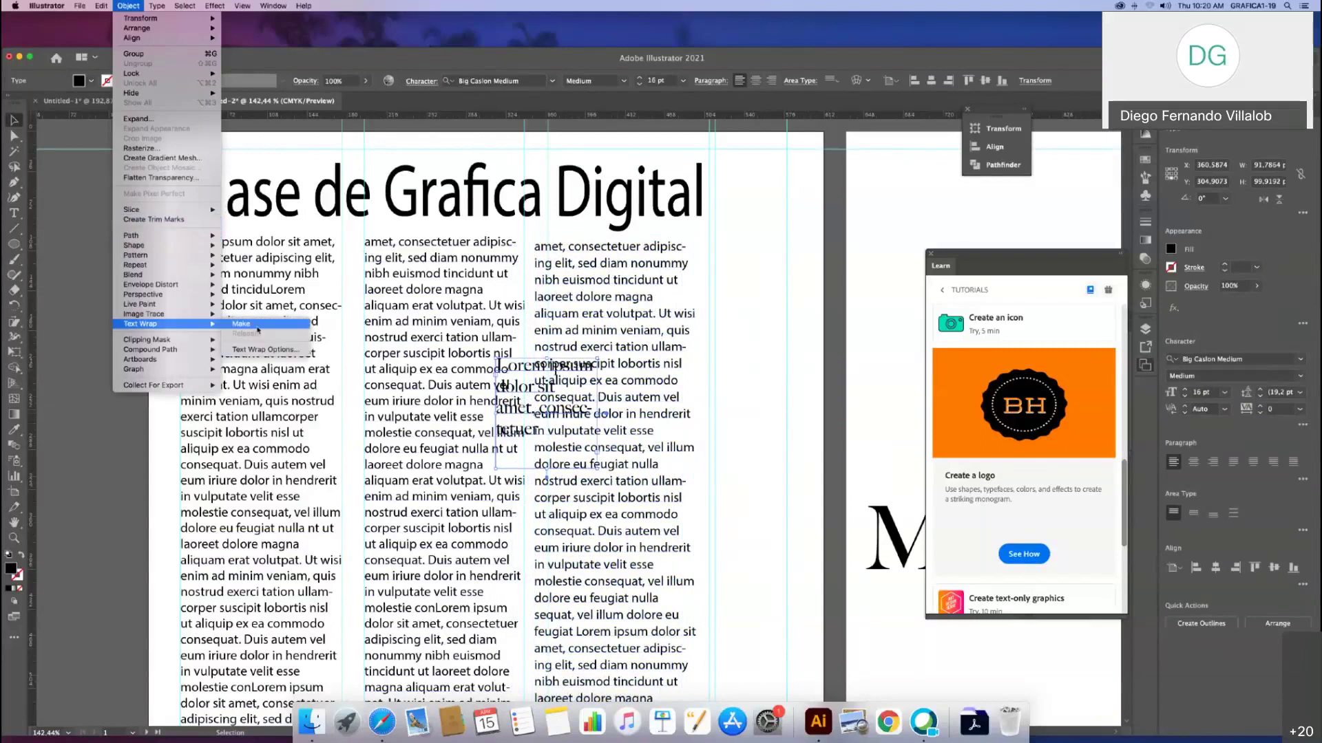
left_click(241, 324)
left_click(784, 415)
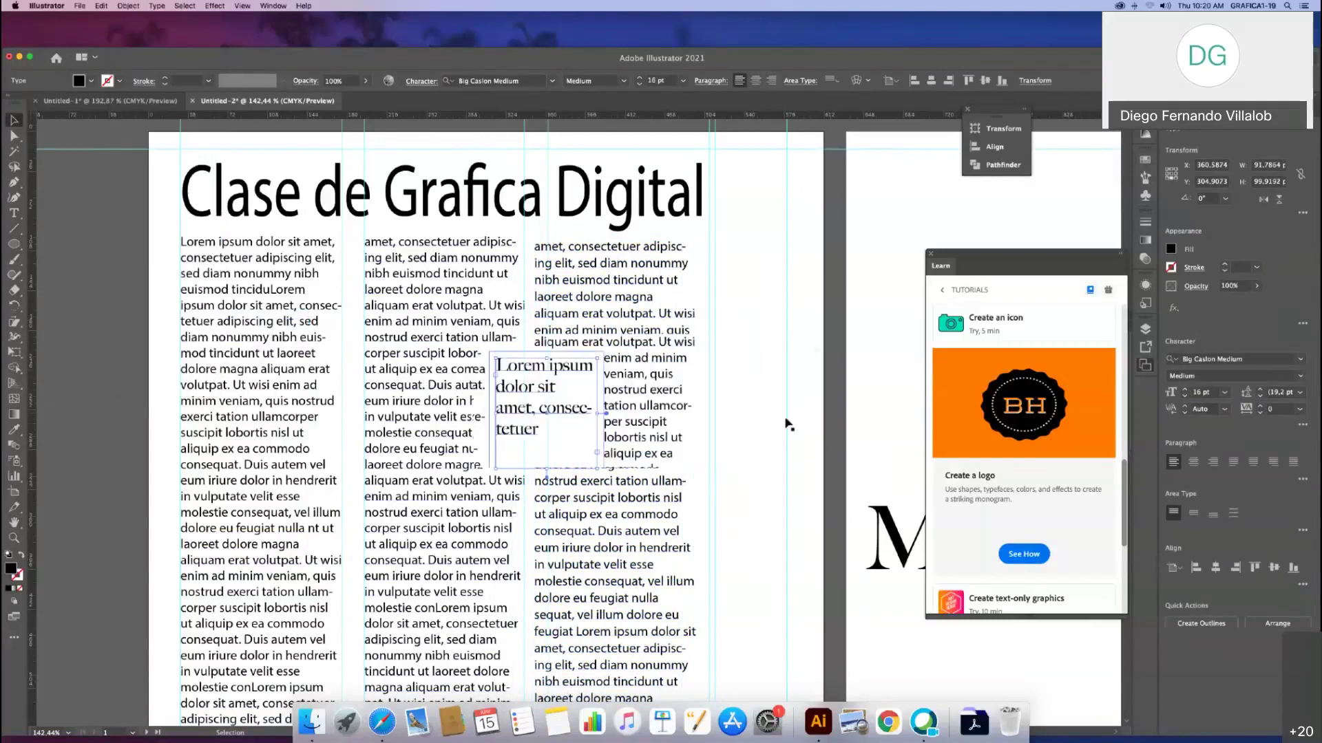
Step: Shorten the small wrapped text frame to about 71 pt high so it ends just below its last line
left_click(490, 360)
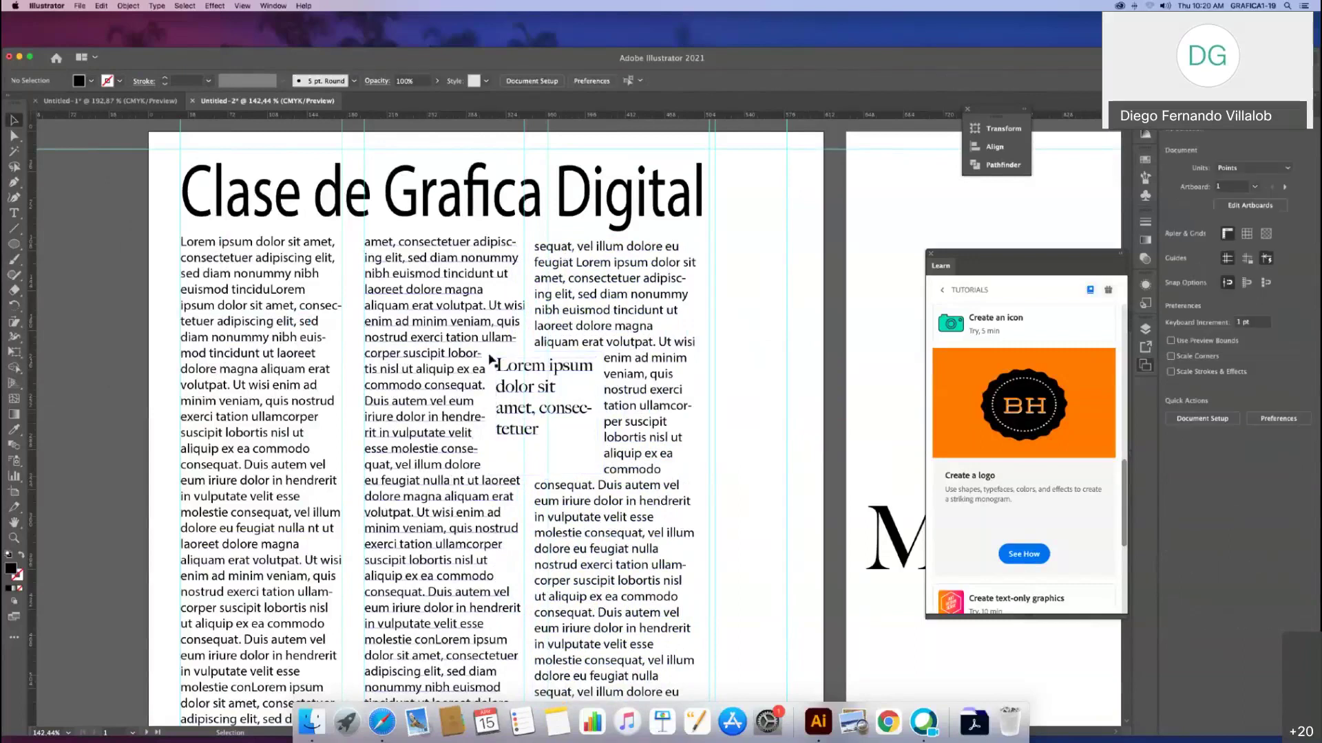
left_click(491, 360)
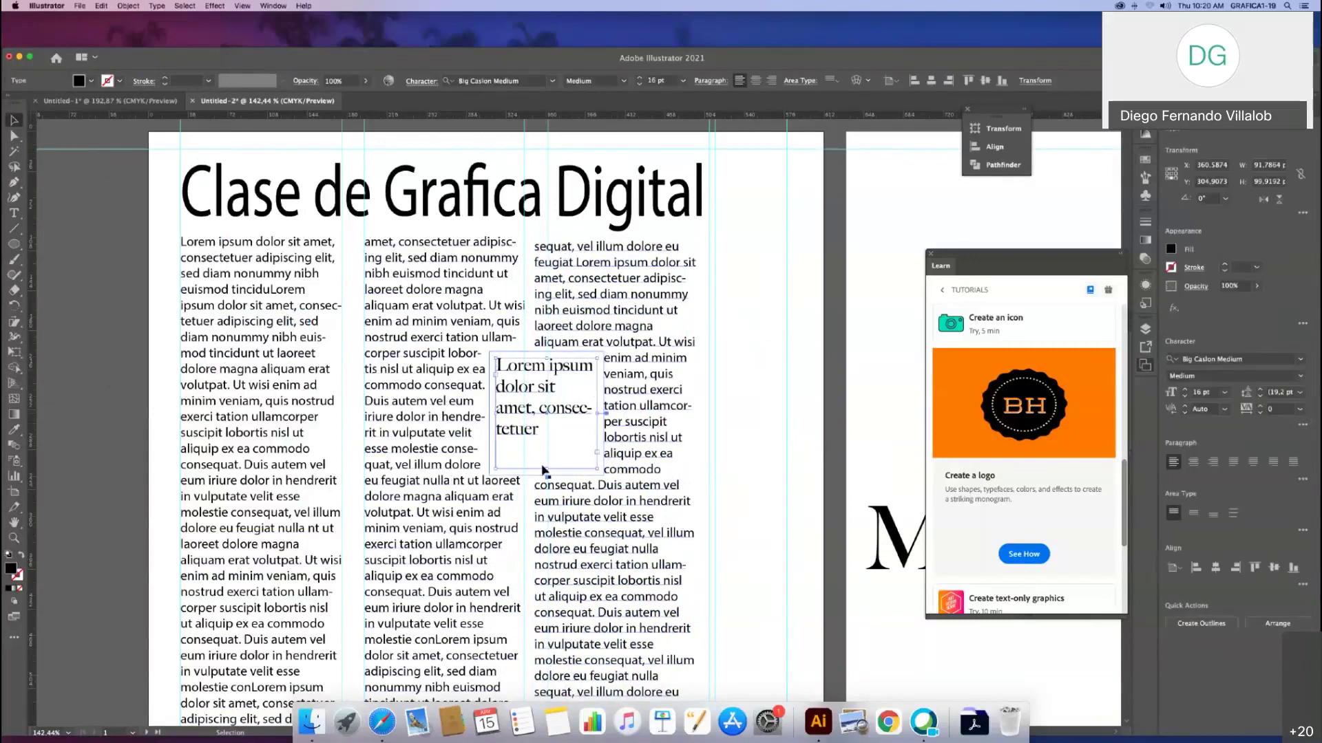
left_click_drag(546, 470, 546, 437)
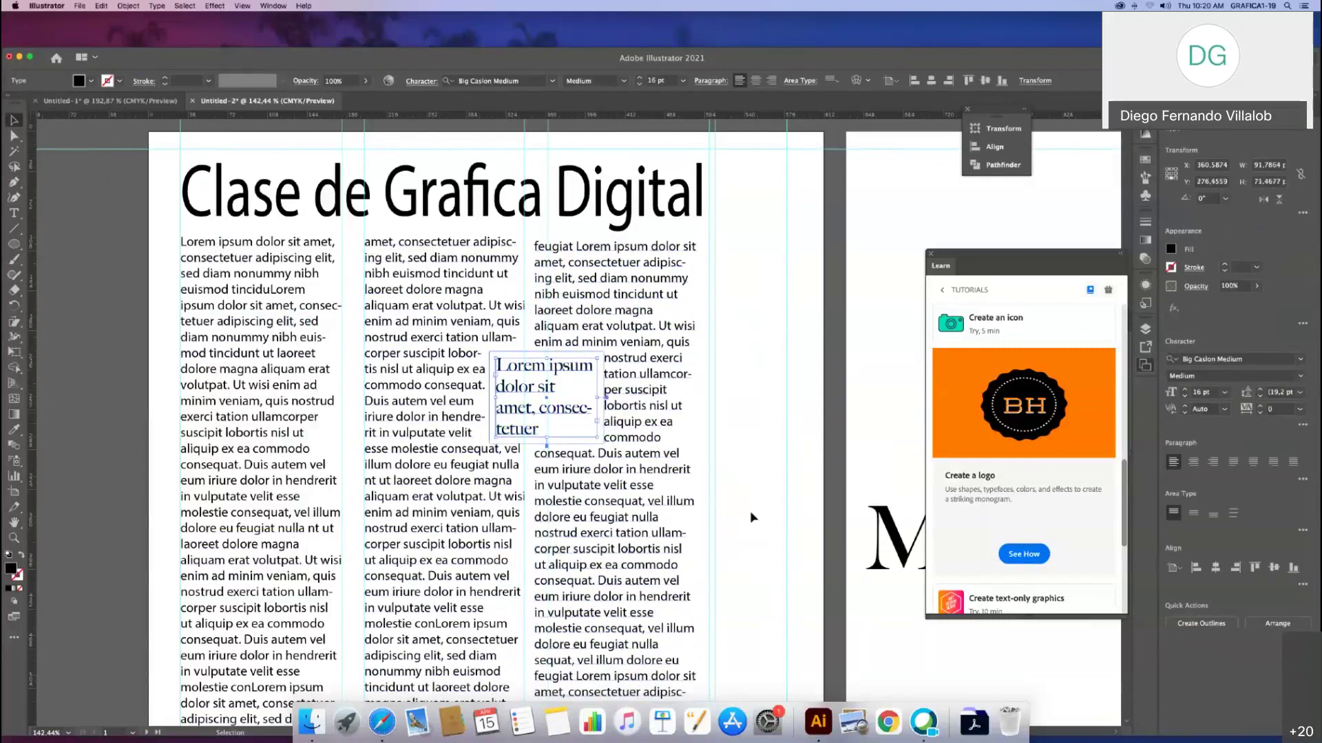
left_click(751, 512)
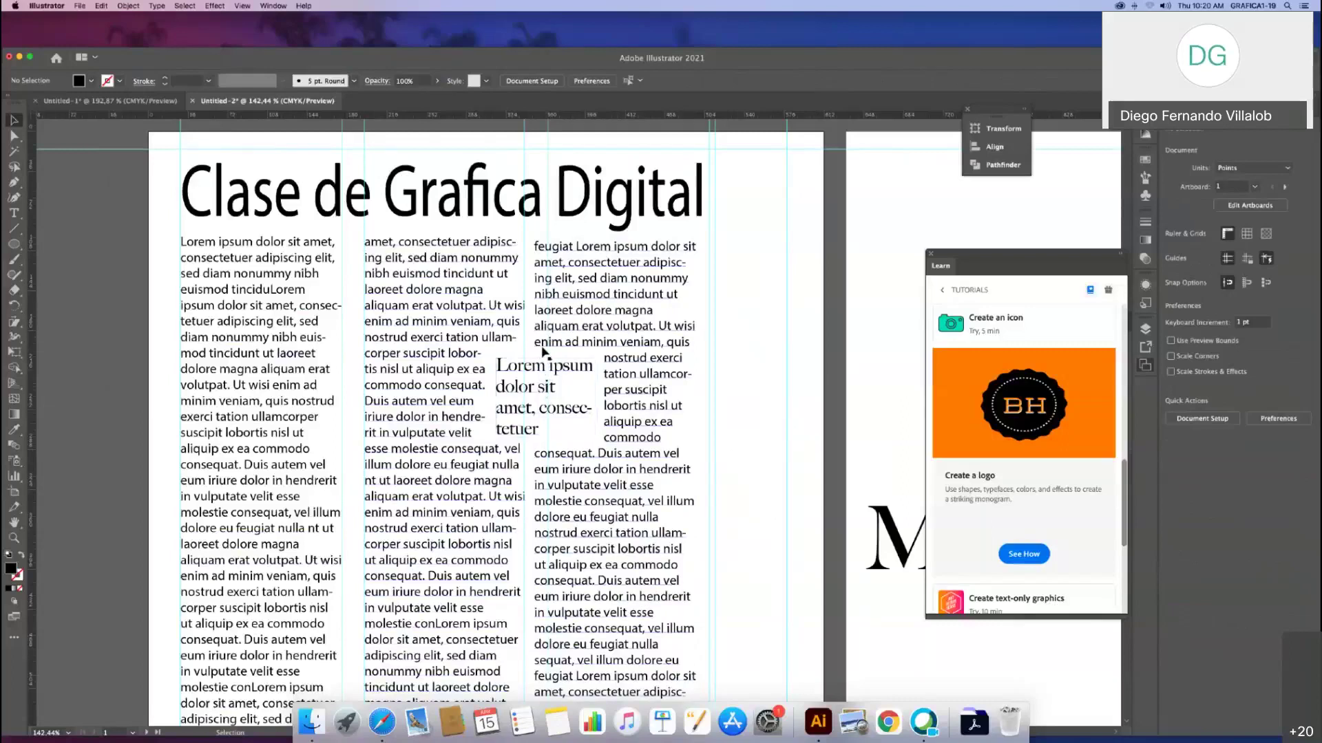
Step: Set the text wrap offset of the small placeholder text frame between the second and third columns to 10 pt
left_click(522, 377)
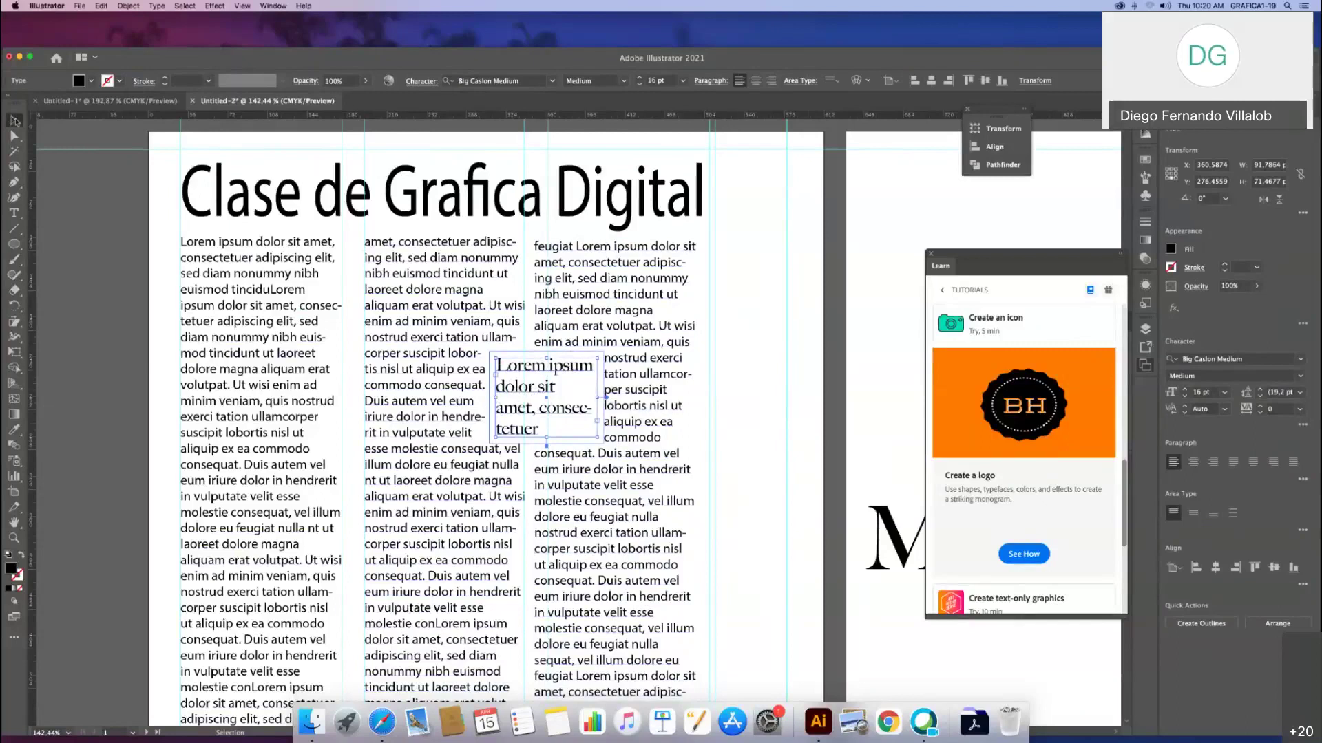
left_click(128, 6)
mouse_move(200, 324)
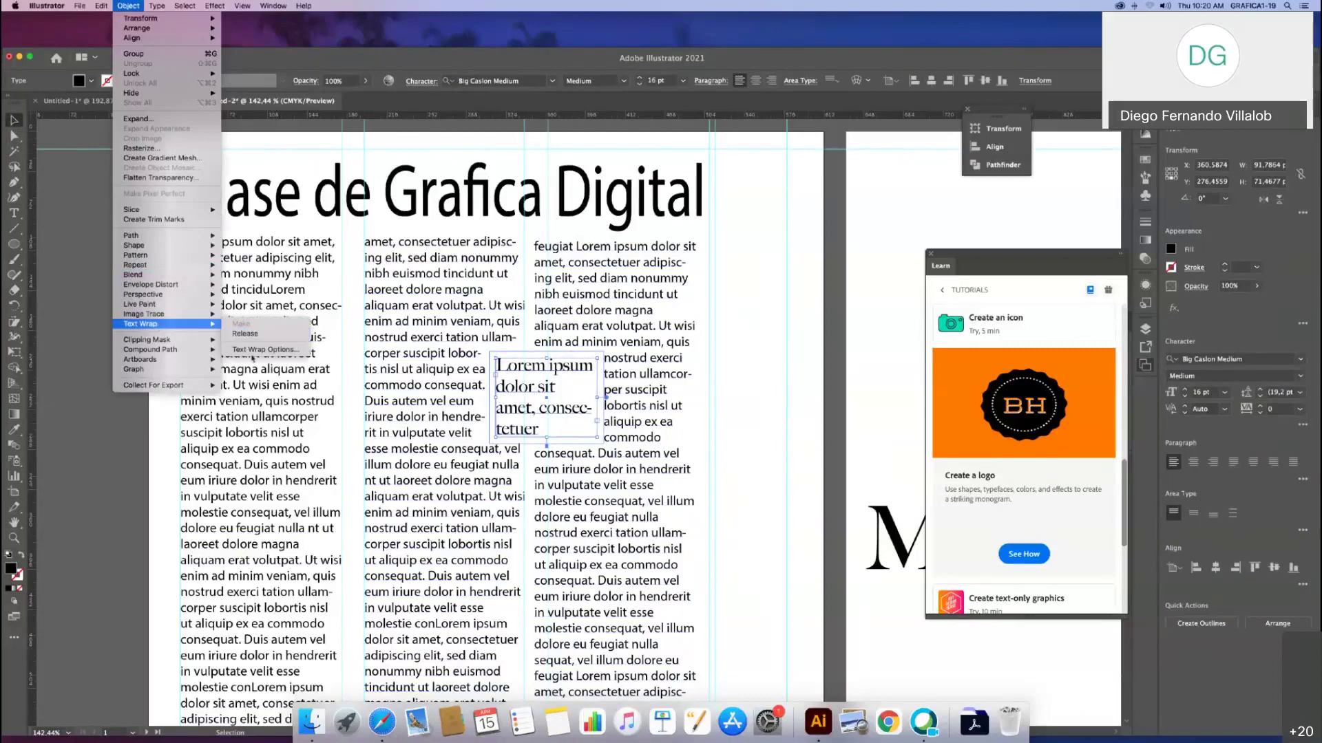
left_click(253, 350)
left_click_drag(588, 330, 695, 335)
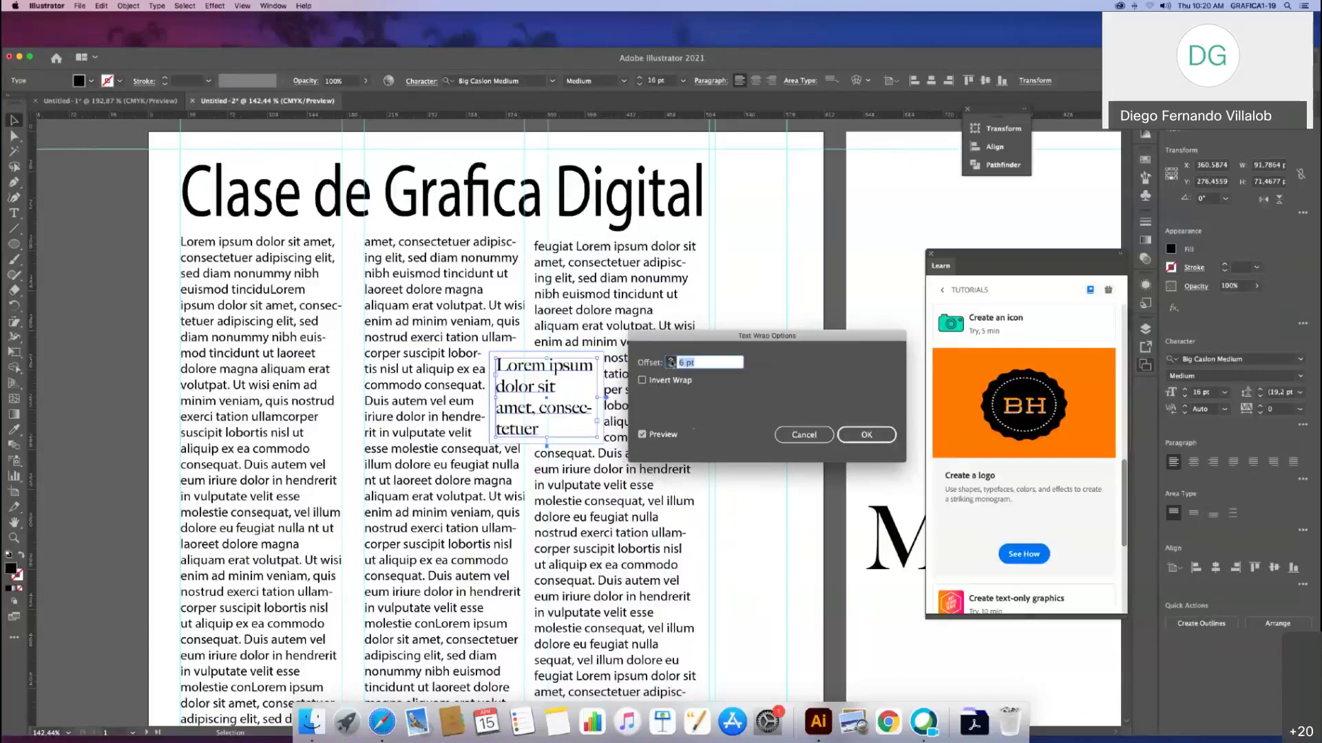
left_click(671, 359)
left_click(670, 358)
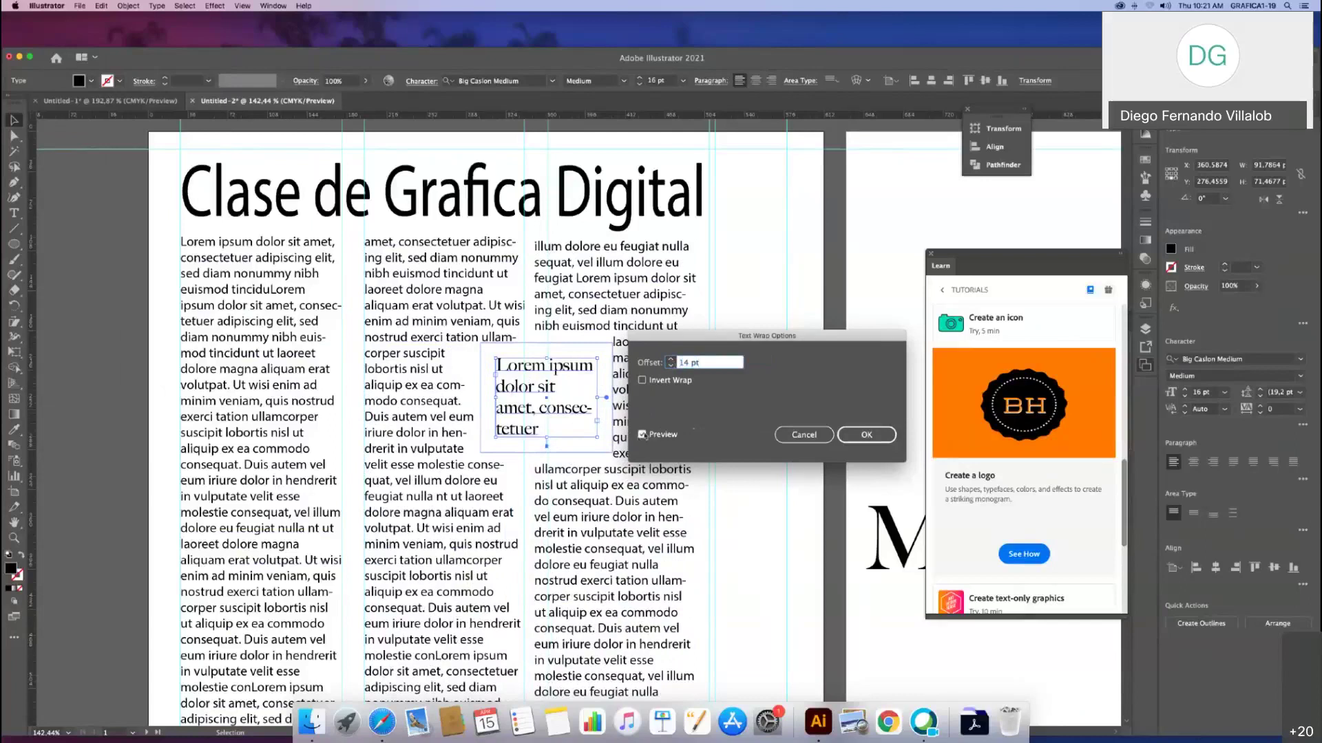
left_click(671, 366)
left_click(670, 365)
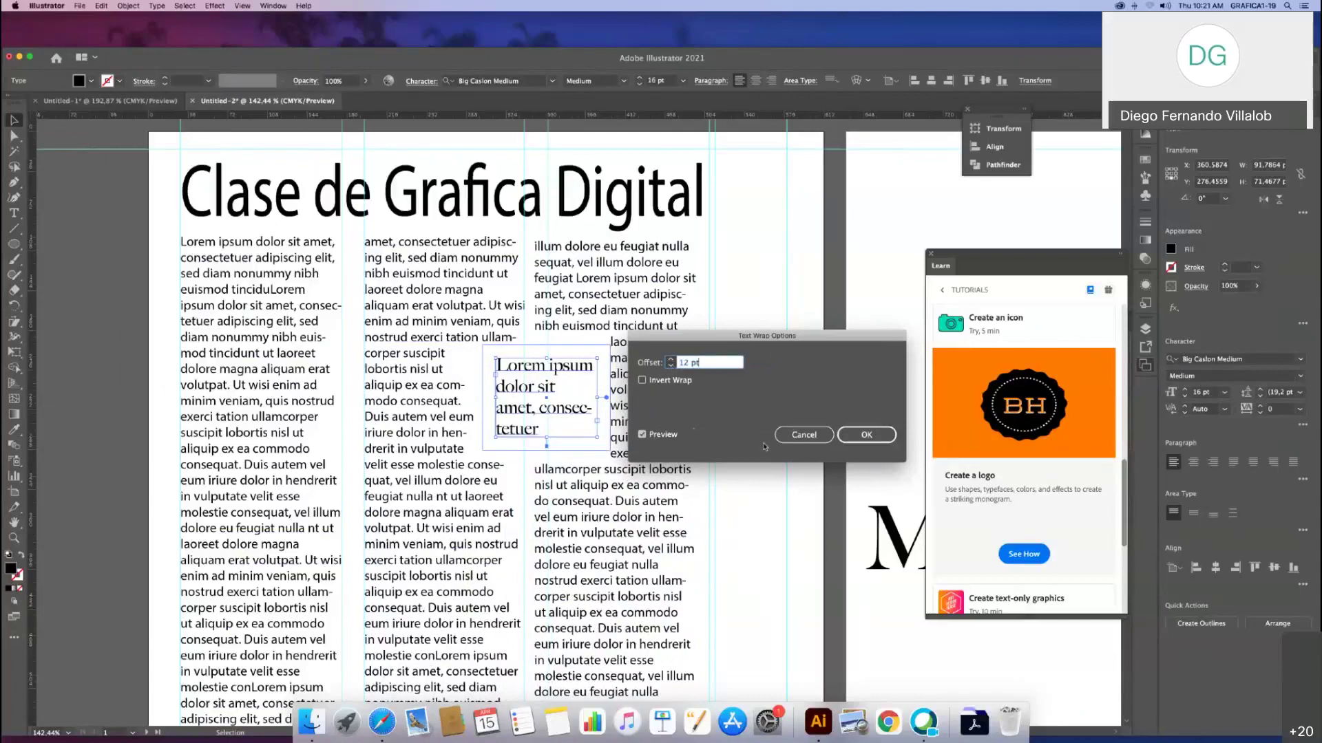
left_click(670, 365)
left_click(670, 365)
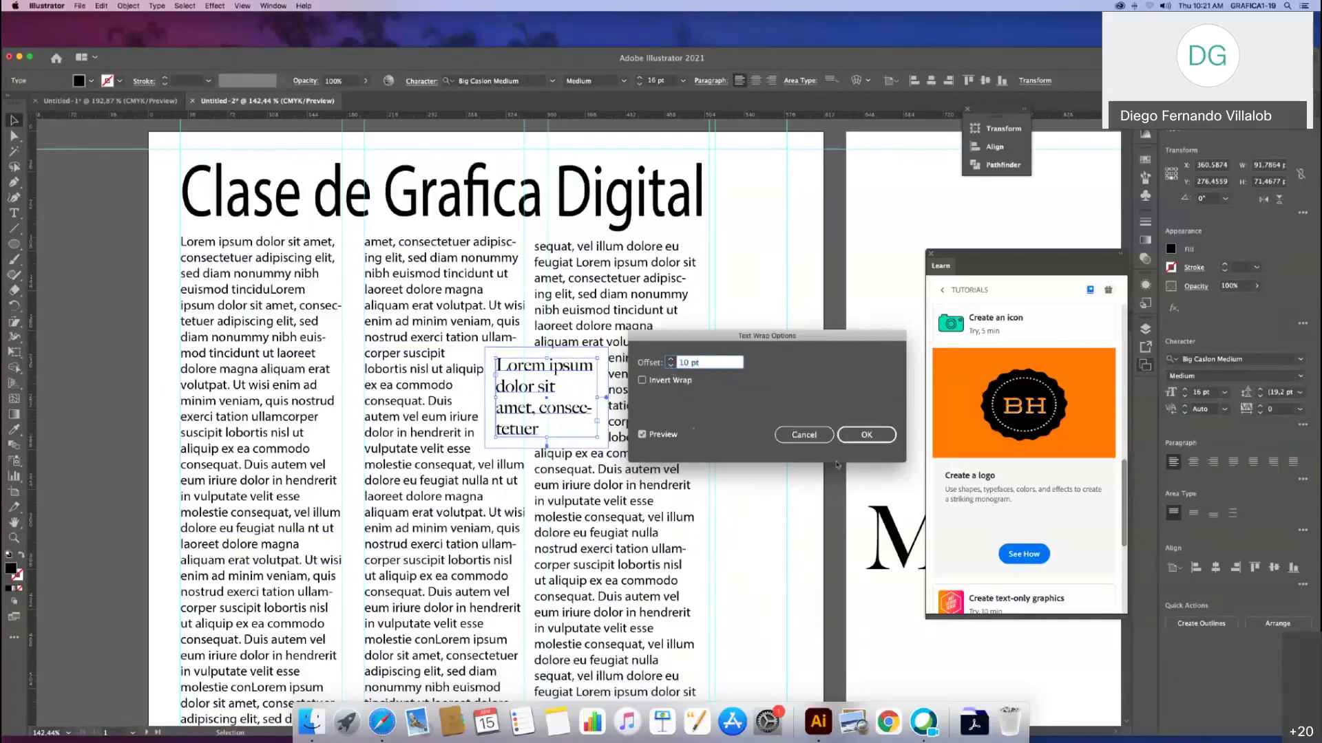
left_click(862, 435)
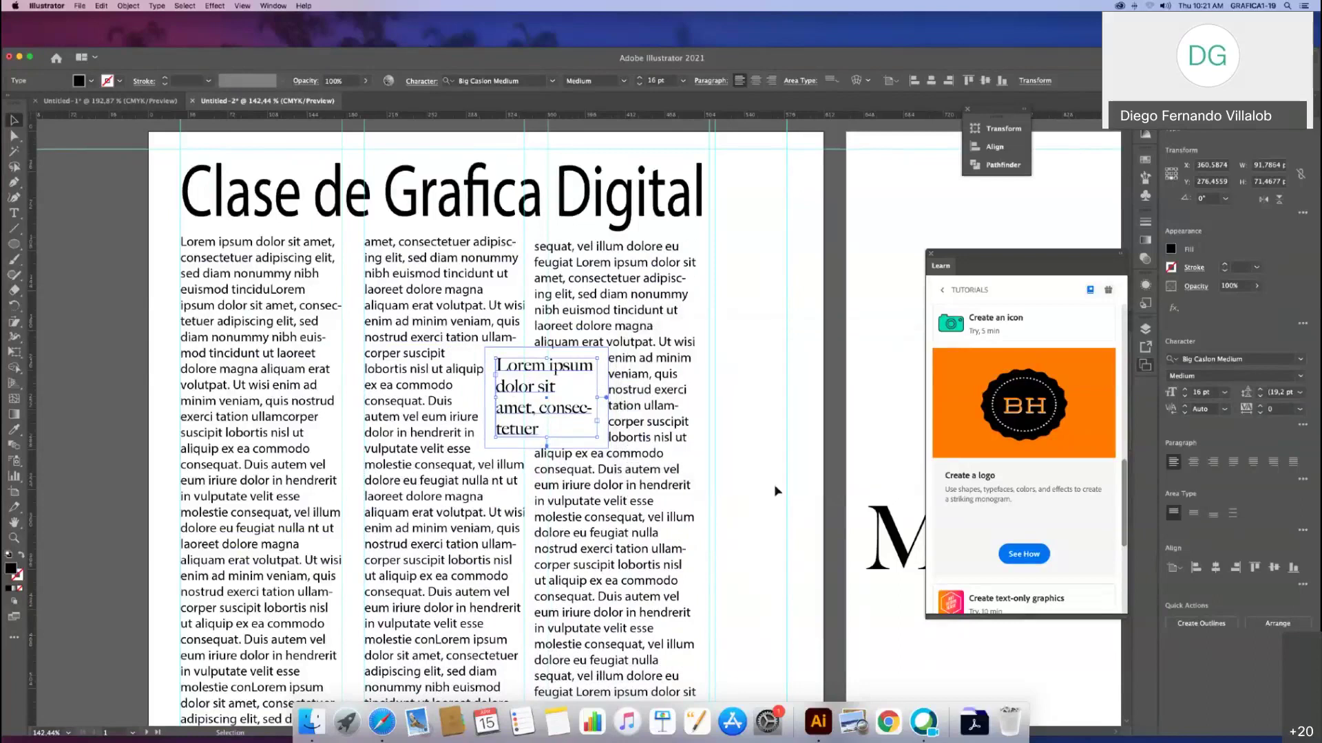
left_click(774, 488)
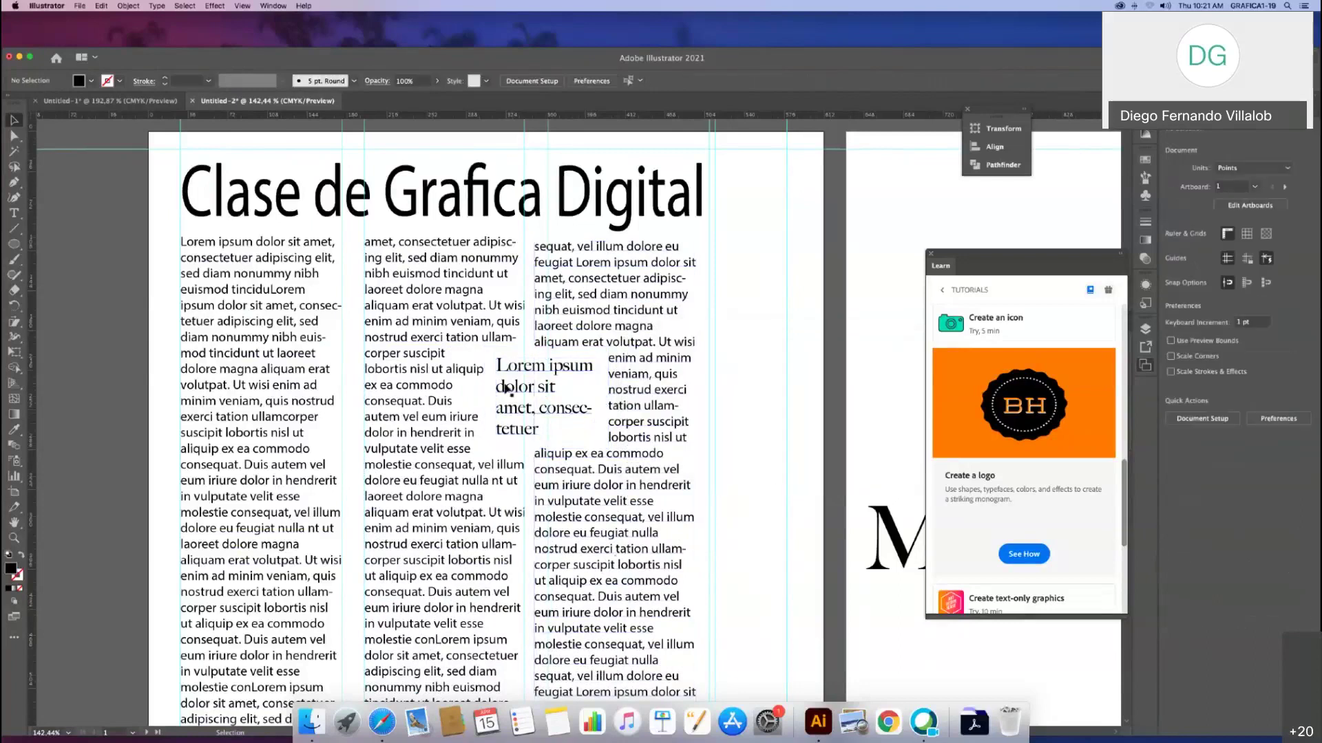
Step: Move the wrapped placeholder text frame about 158 pt down the page, keeping it overlapping the second and third columns
left_click_drag(507, 390, 507, 568)
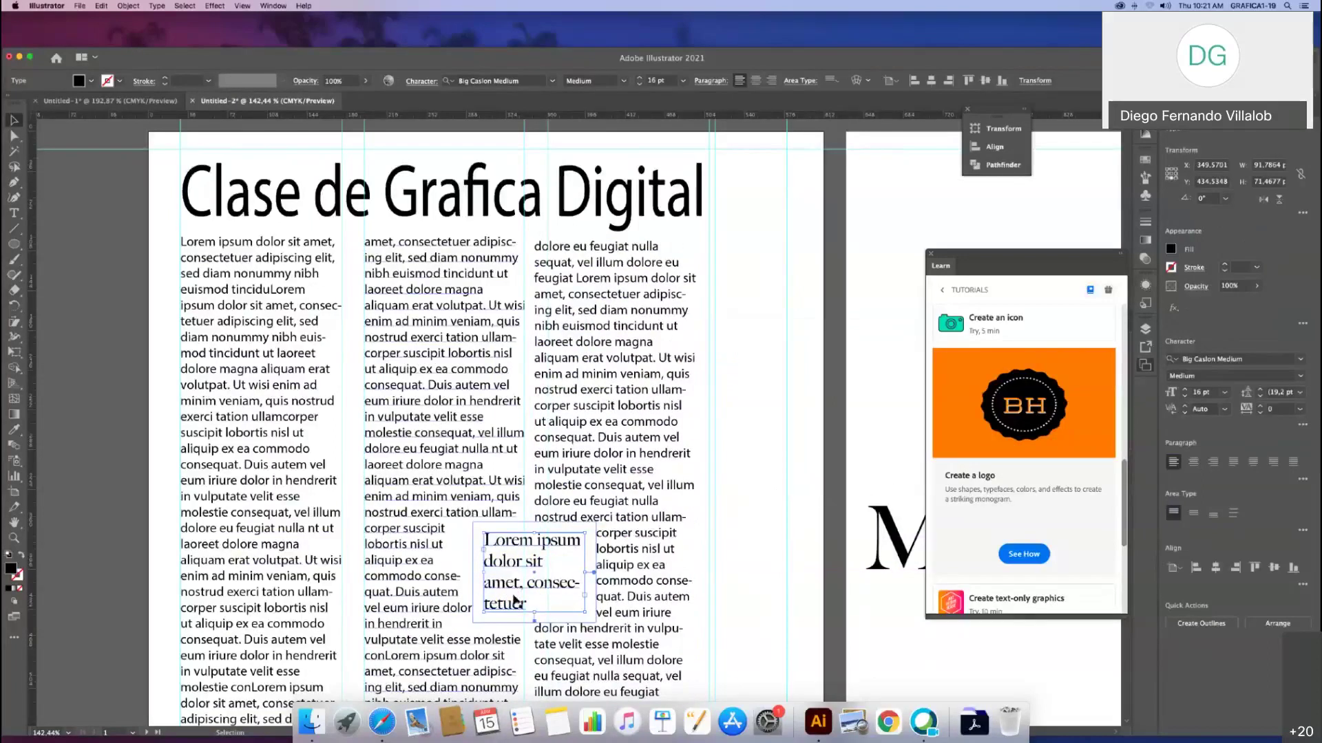
left_click(710, 550)
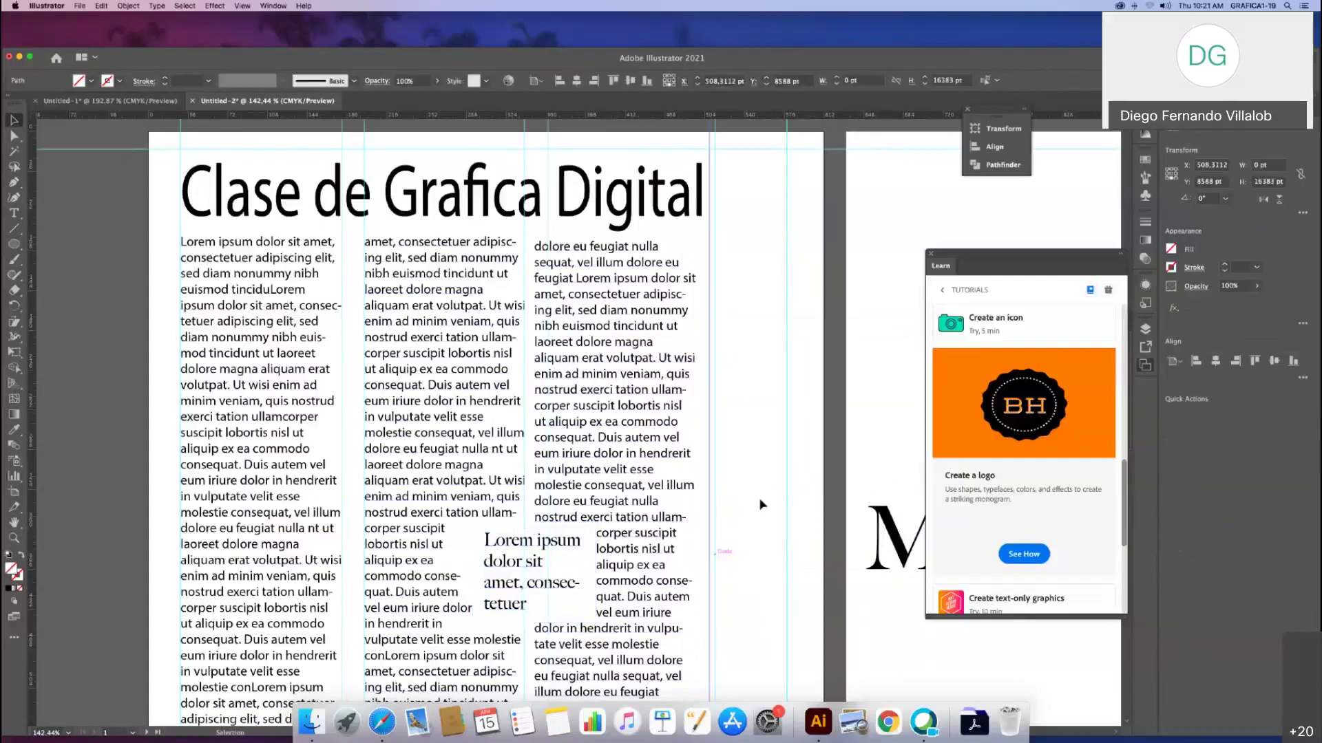
left_click(757, 504)
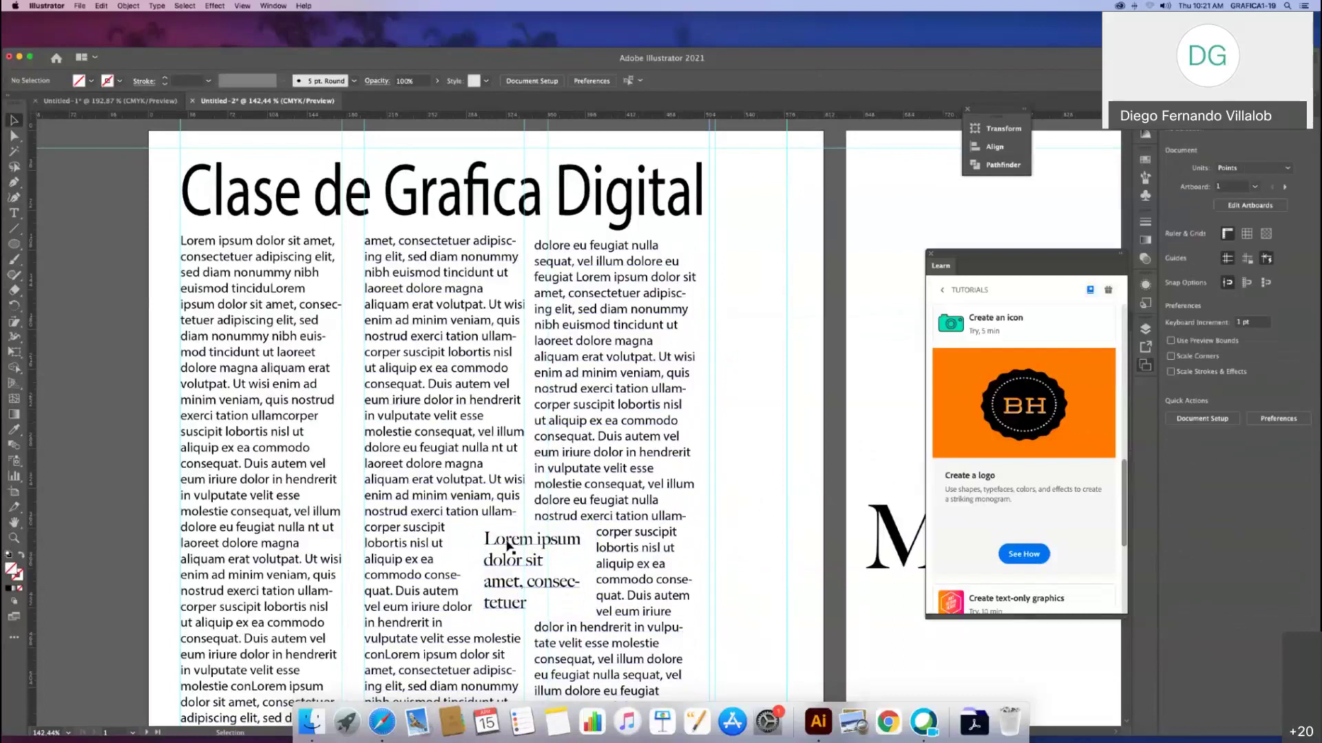
mouse_move(507, 546)
left_mouse_down()
mouse_move(472, 547)
mouse_move(513, 547)
left_mouse_up()
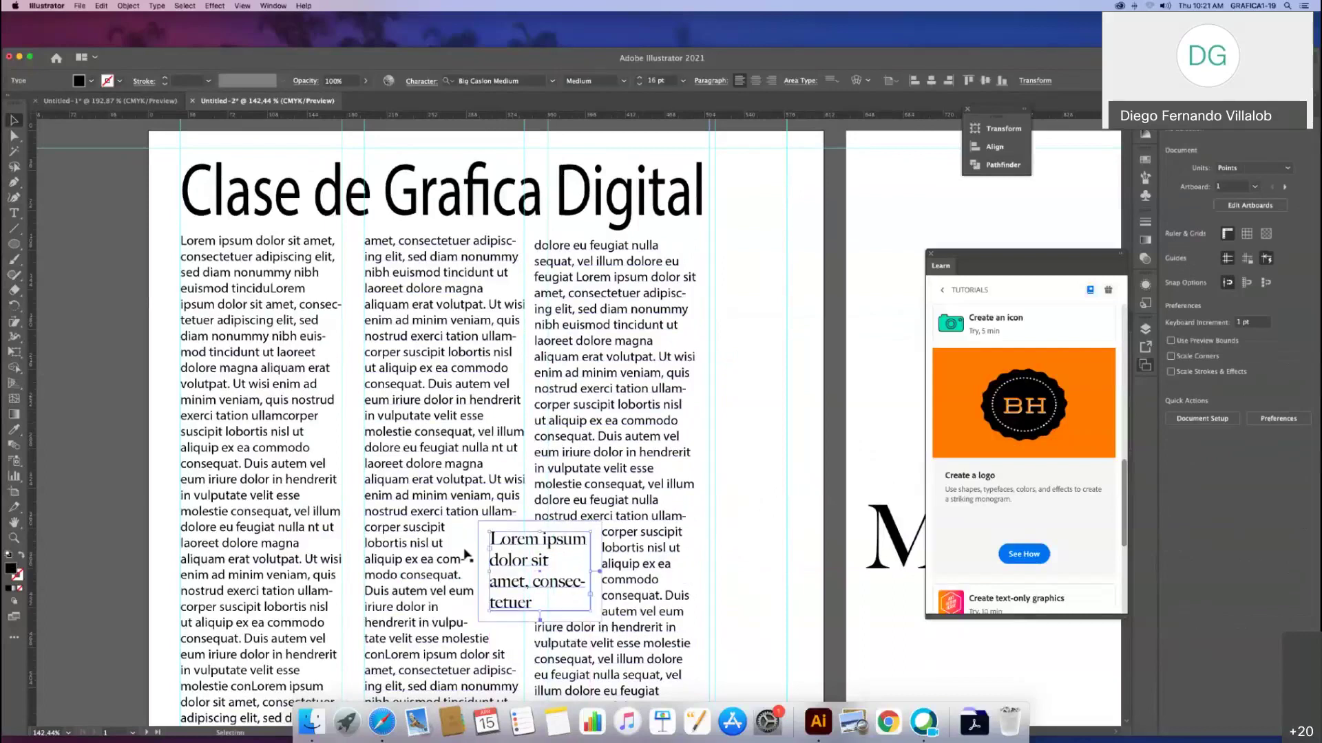
left_click(718, 546)
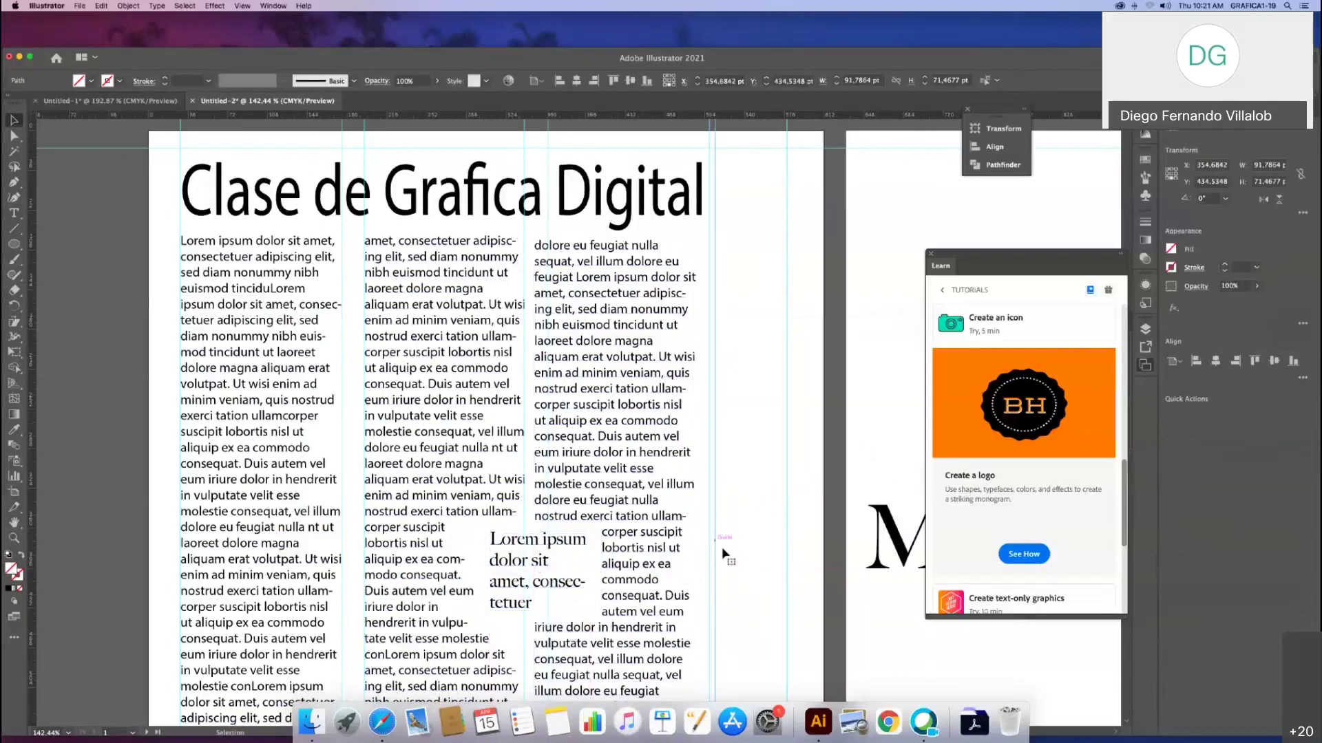
left_click(720, 482)
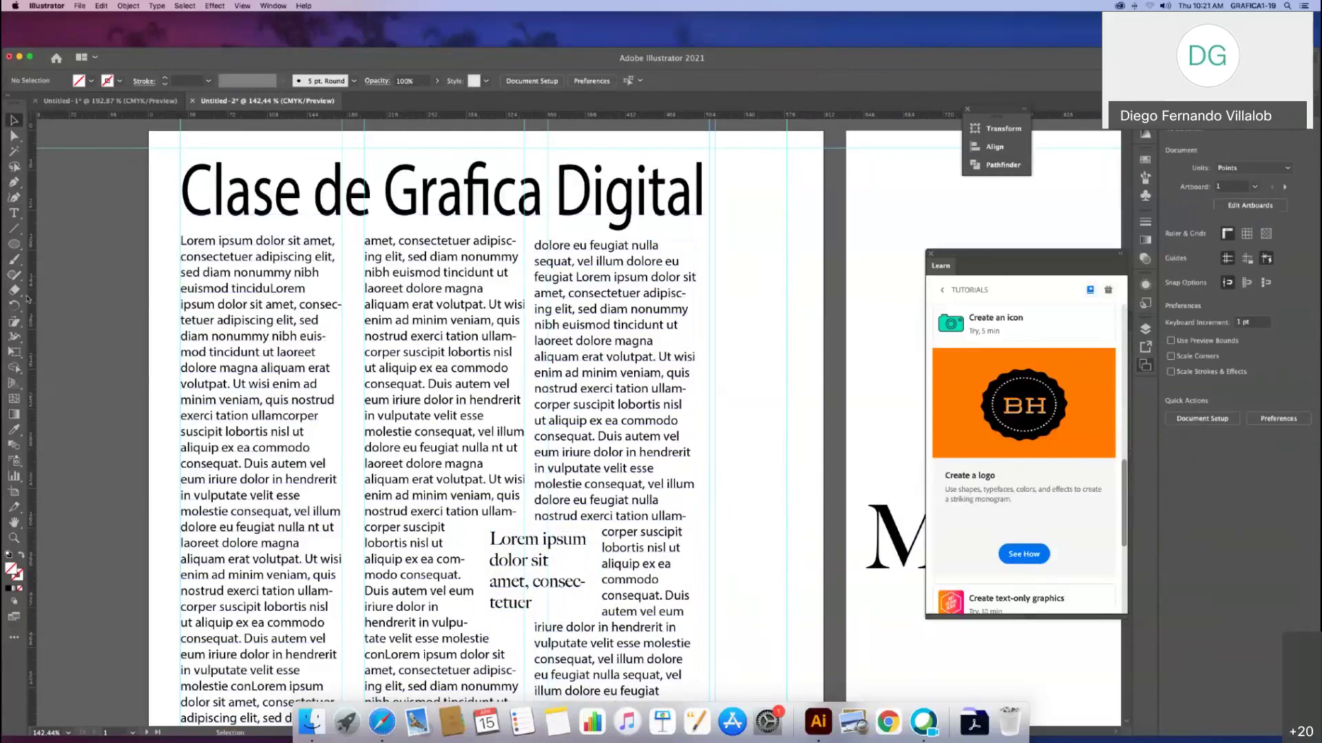
Step: Add a point text in the blank area beside the third column and reduce its placeholder words to the letter "L"
left_click(14, 213)
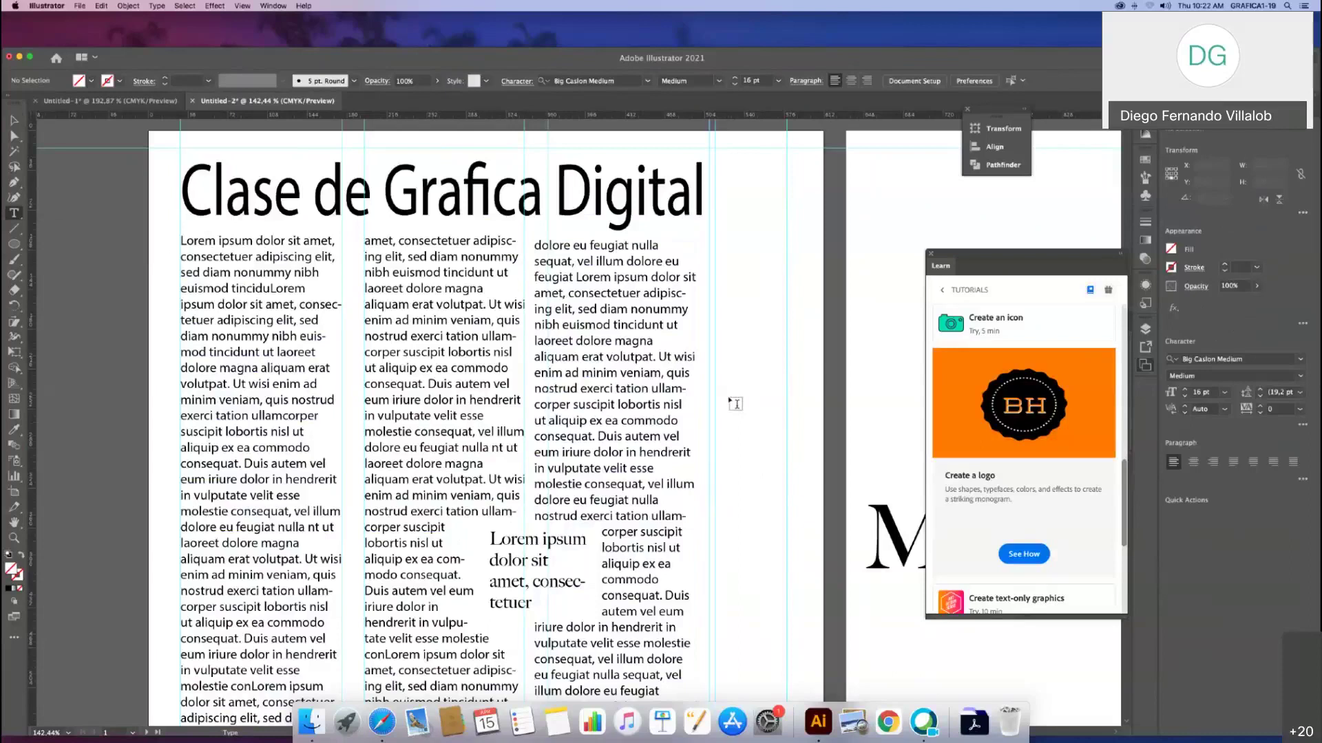
left_click(731, 402)
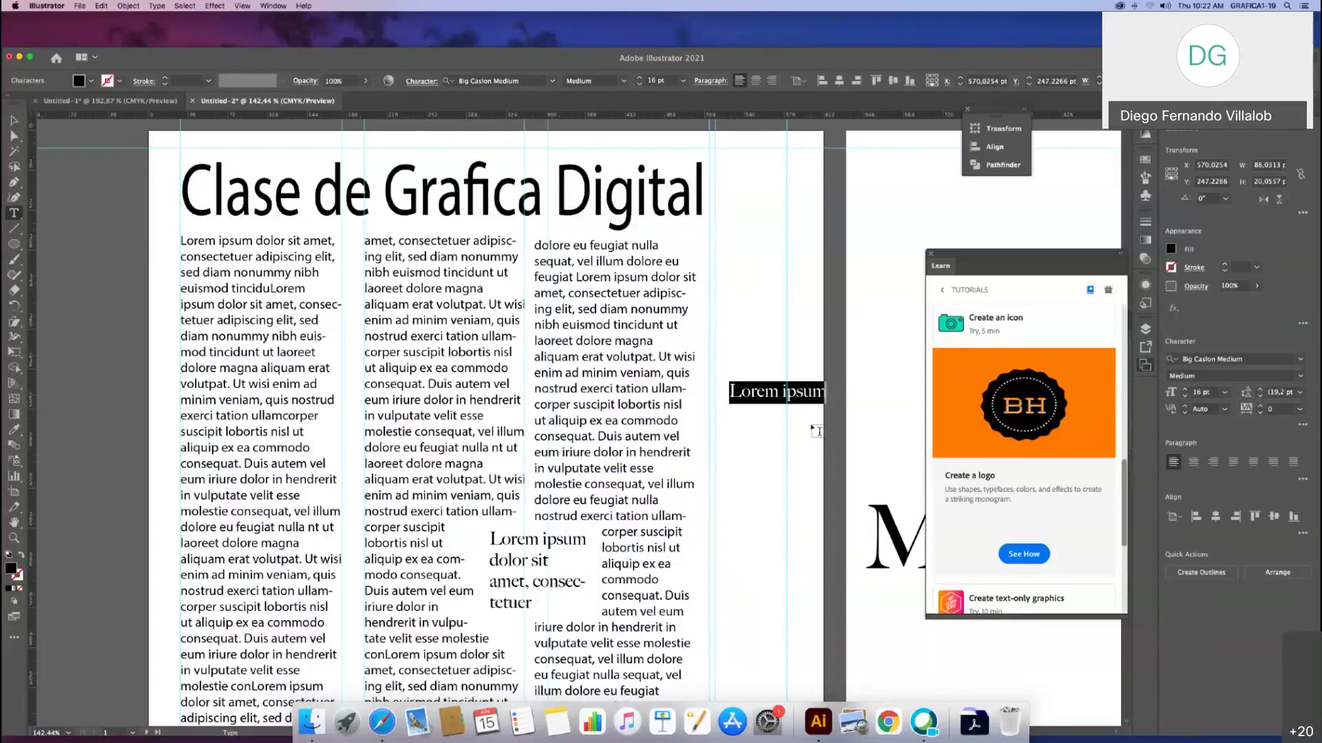
key("Right")
key("shift+Left")
key("shift+Left")
key("shift+Left")
key("shift+Left")
key("shift+Left")
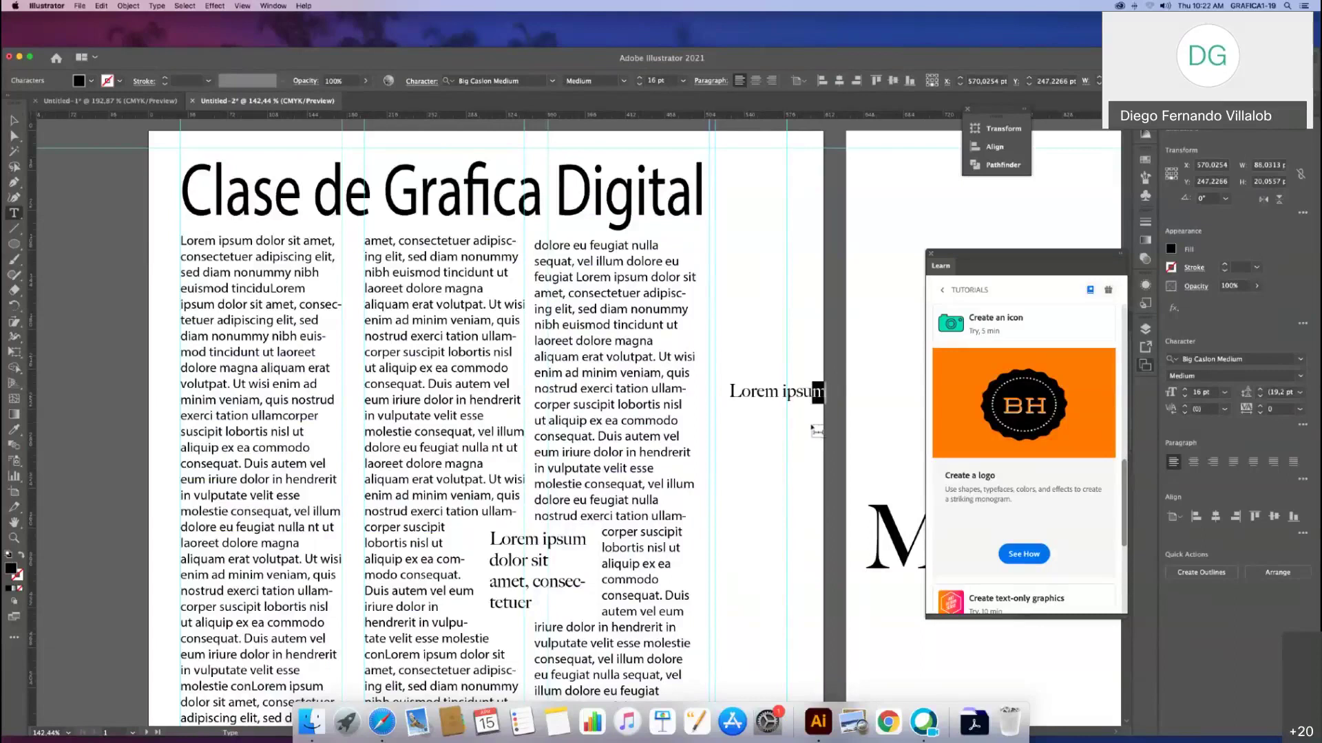
key("shift+Left")
key("shift+Left")
key("shift+Left")
key("shift+Left")
key("shift+Left")
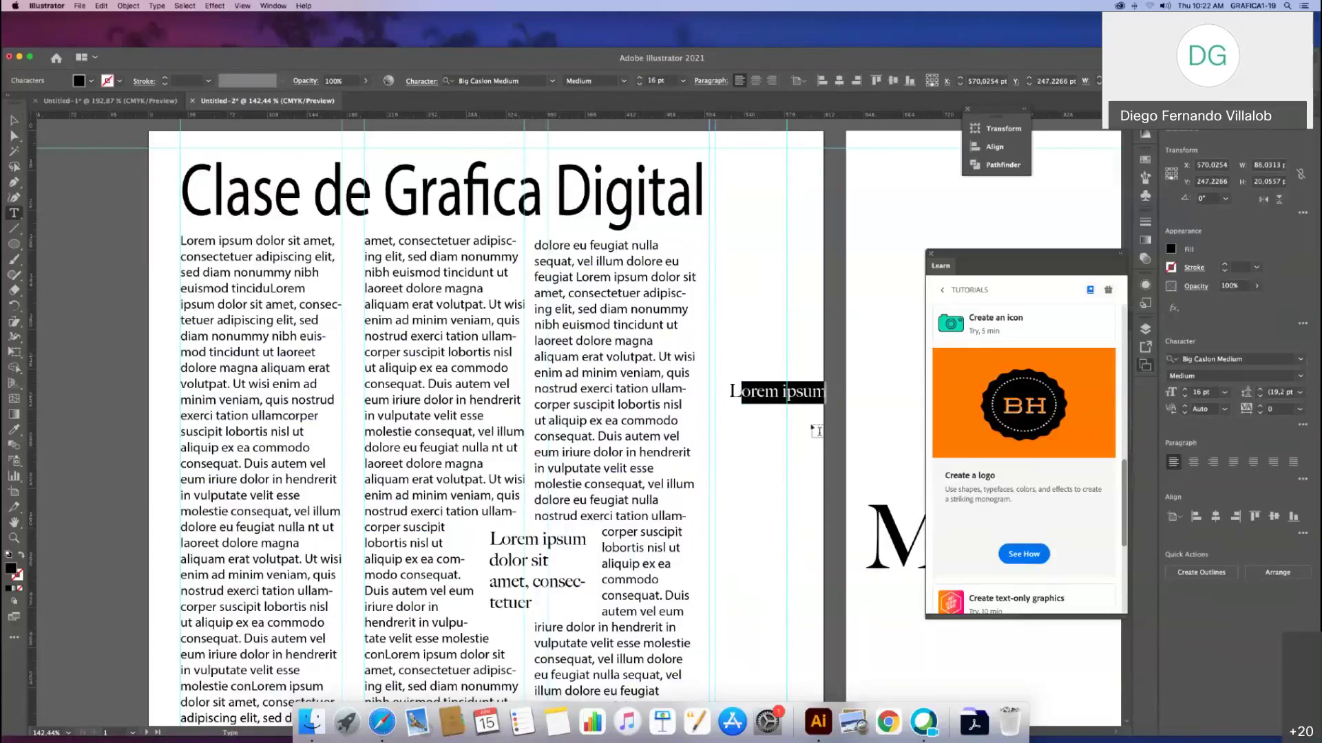
key("BackSpace")
key("Escape")
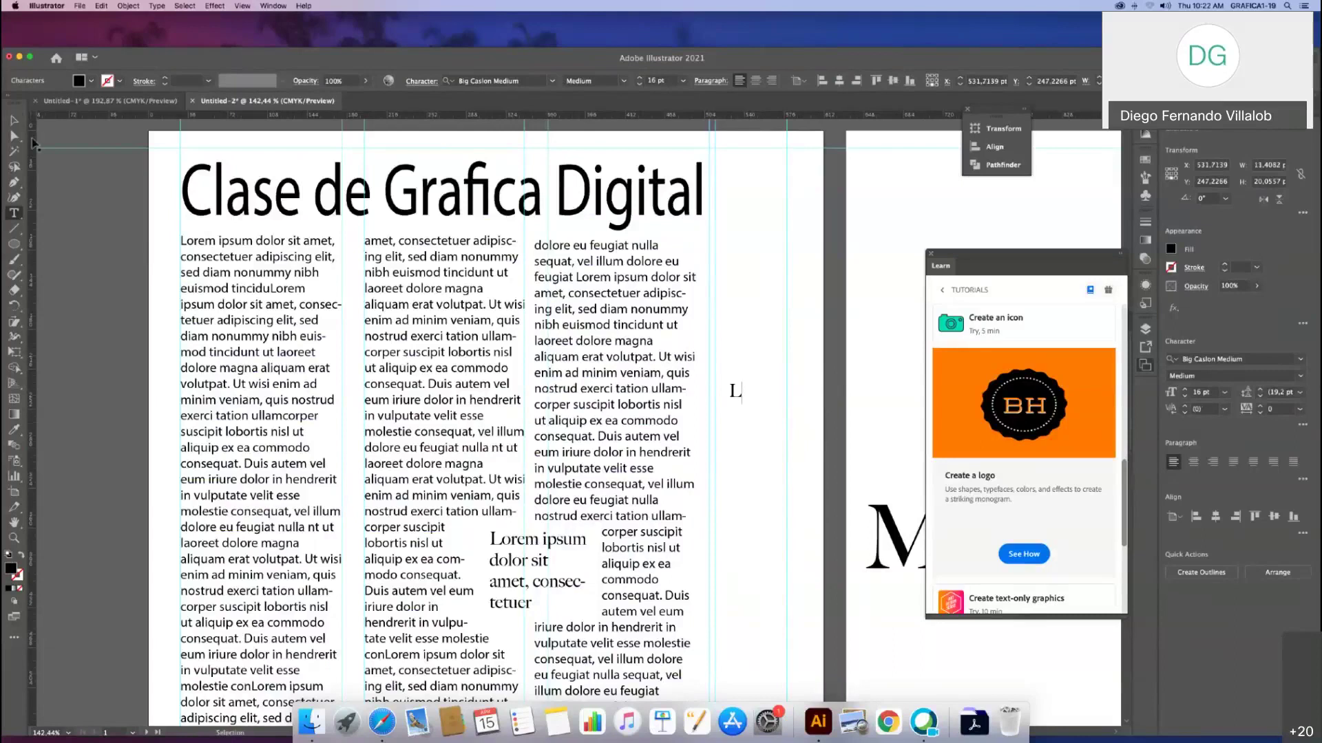
Step: Enlarge the letter L to about 63.9 pt and place it as a drop cap at the start of the first column
left_click(15, 121)
left_click_drag(743, 406, 222, 279)
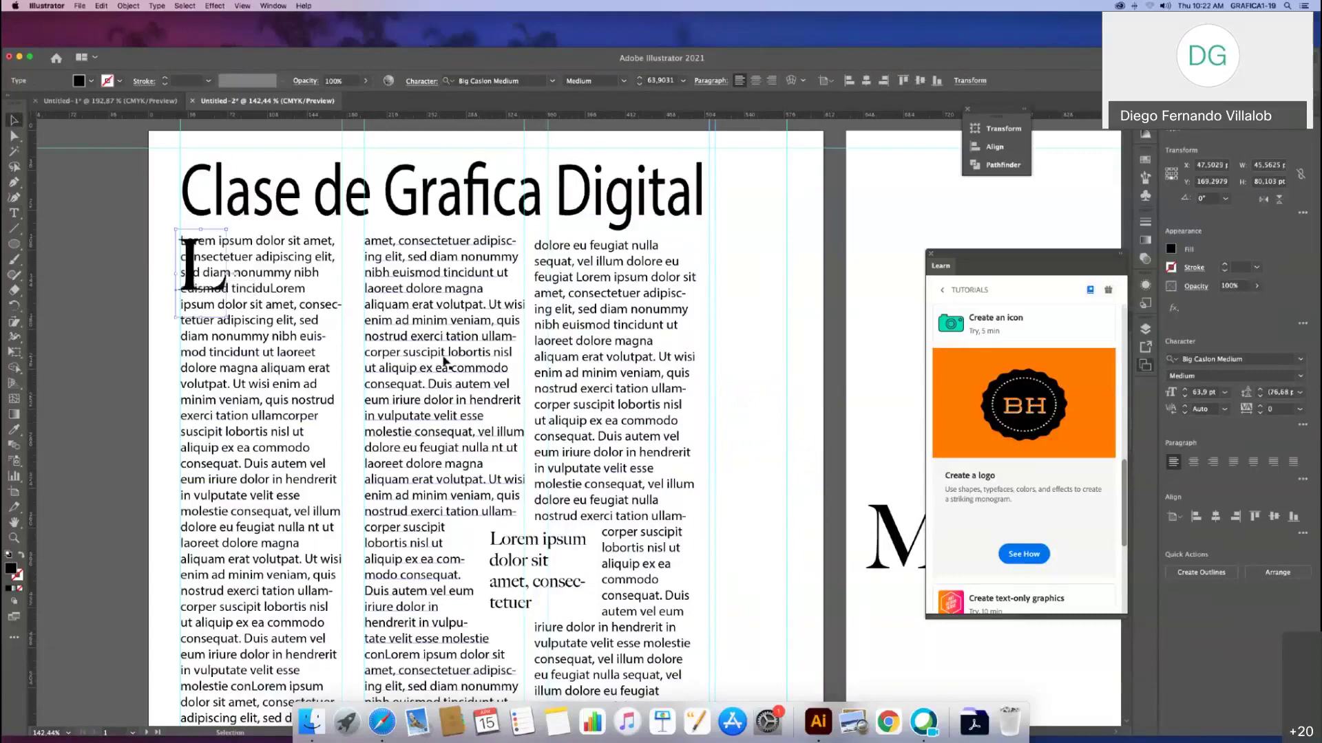
Step: Apply a text wrap to the drop cap L so the first column's text flows around it
left_click(128, 5)
mouse_move(200, 324)
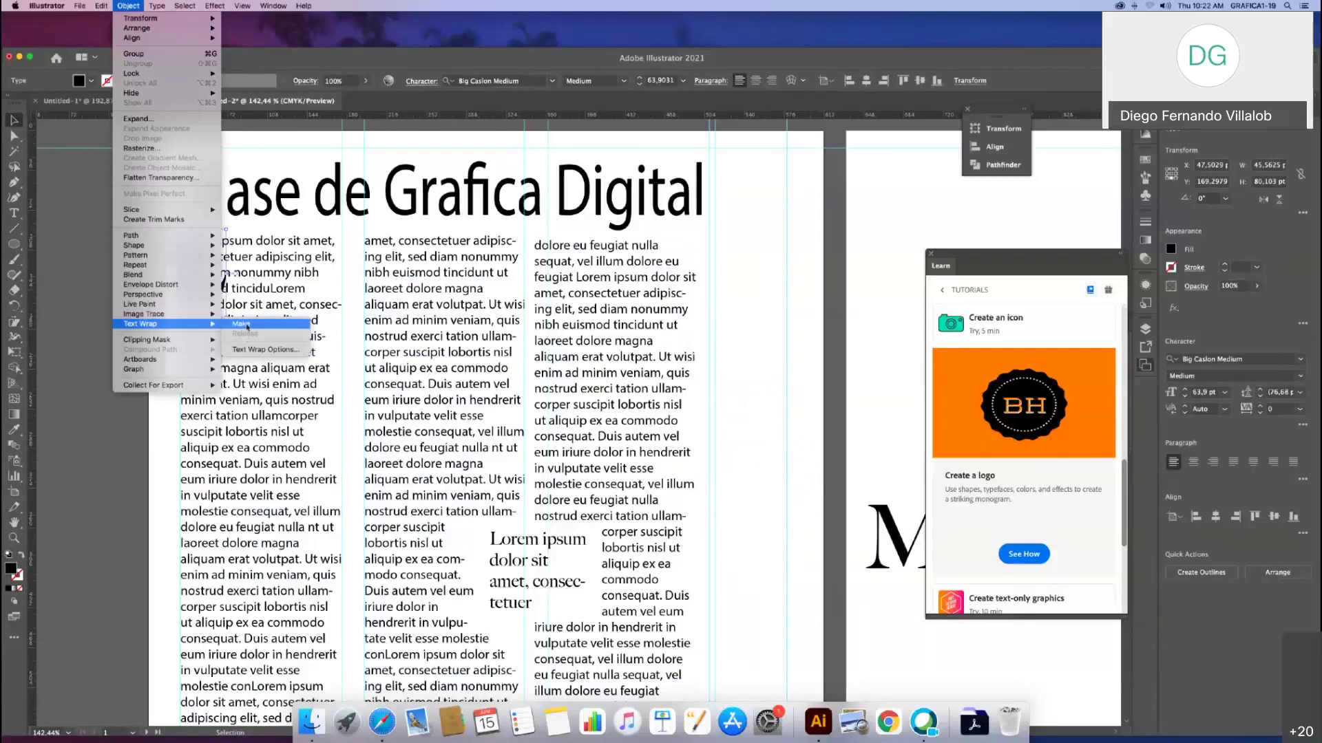
left_click(247, 325)
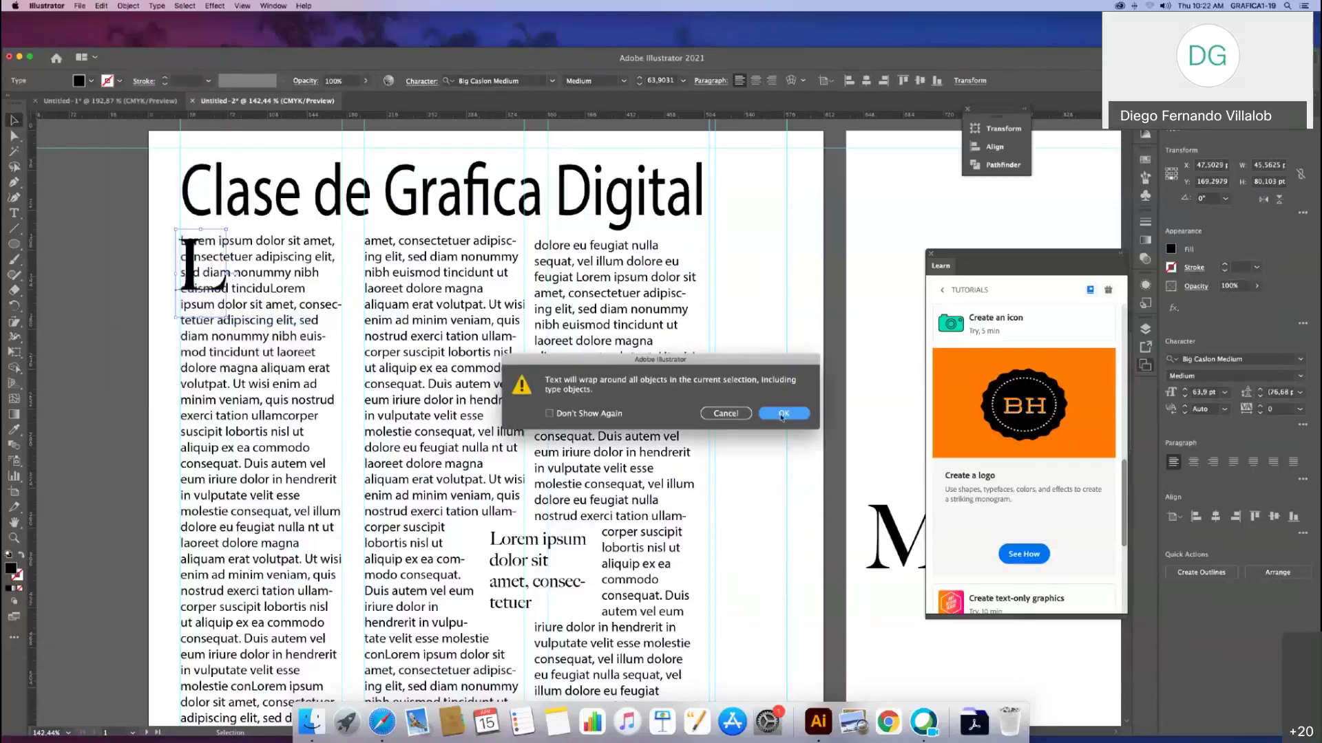
left_click(783, 414)
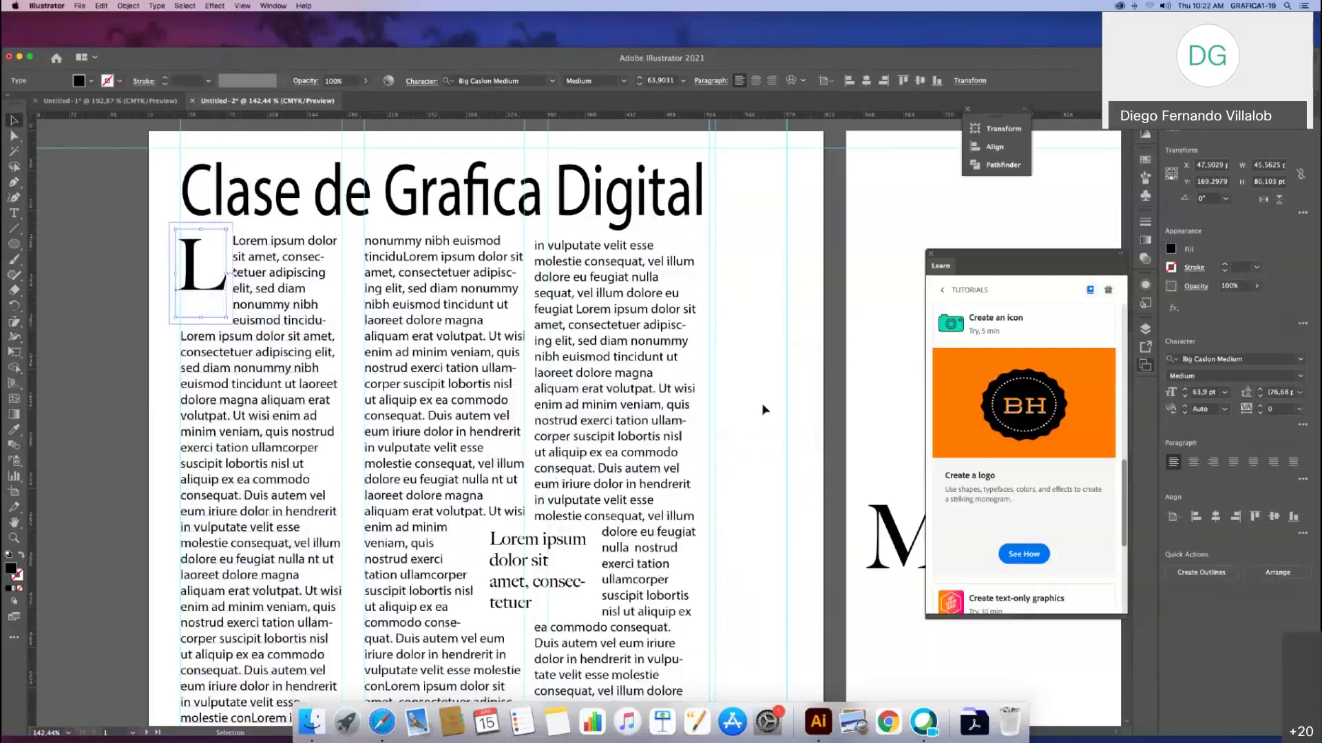
key("super+shift+a")
Step: Try to squash the drop cap L to about 50 pt high and undo the change
left_click(200, 284)
left_click(199, 283)
left_click_drag(200, 318, 200, 283)
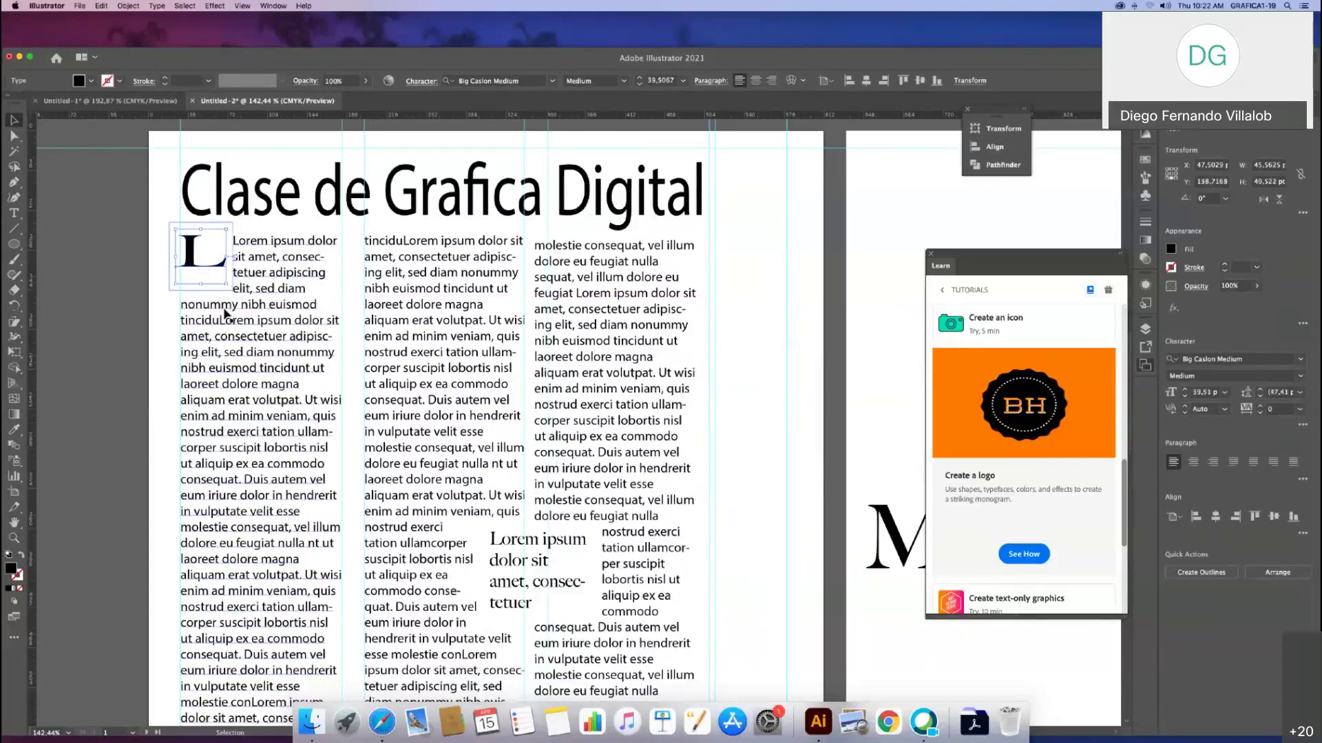
key("a")
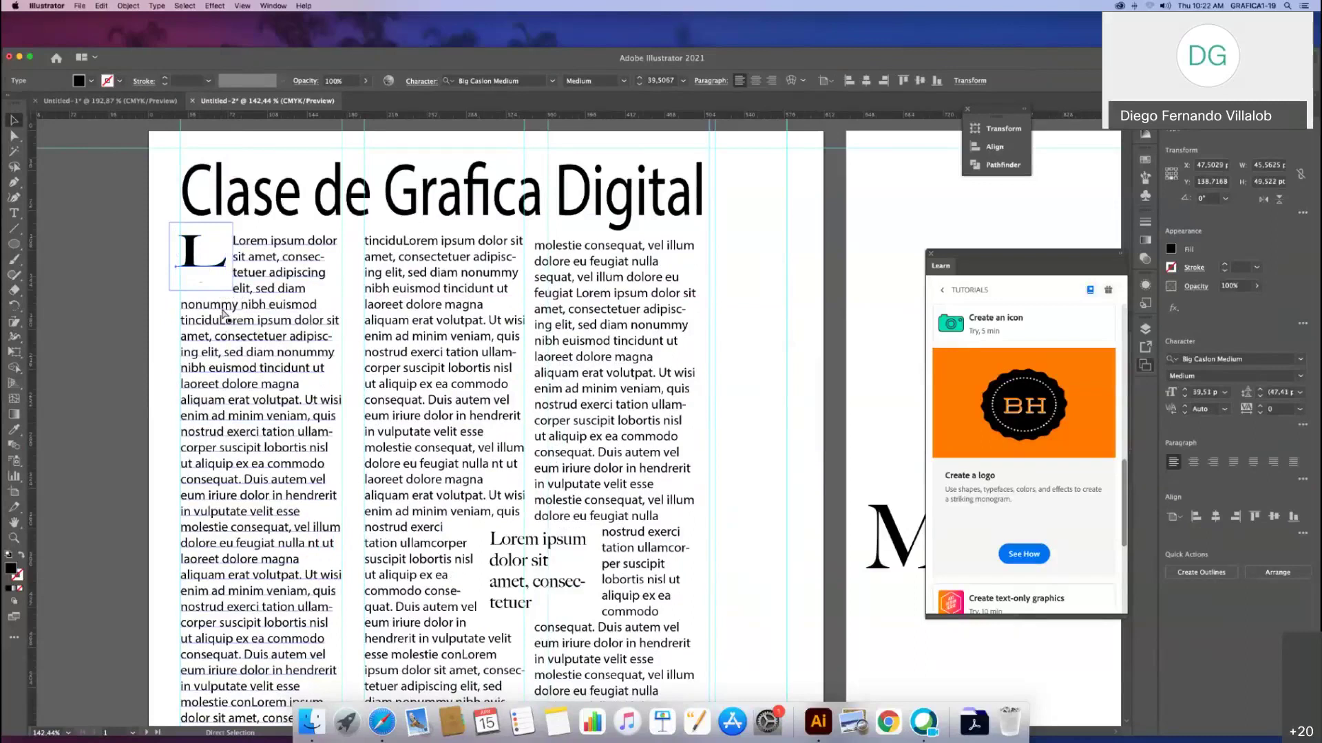
key("super+z")
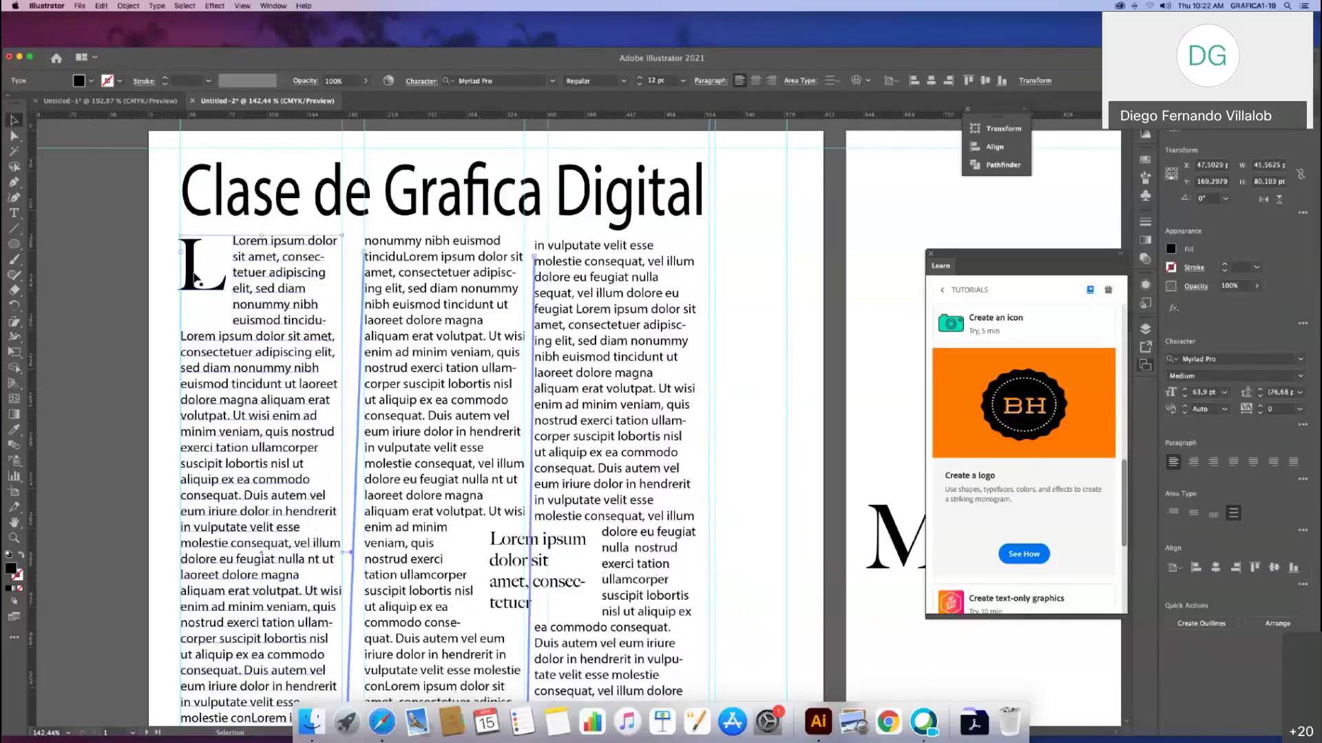
Step: Nudge the drop cap L about 4 pt right and 1 pt down within the first column's opening lines
left_click_drag(199, 281, 190, 298)
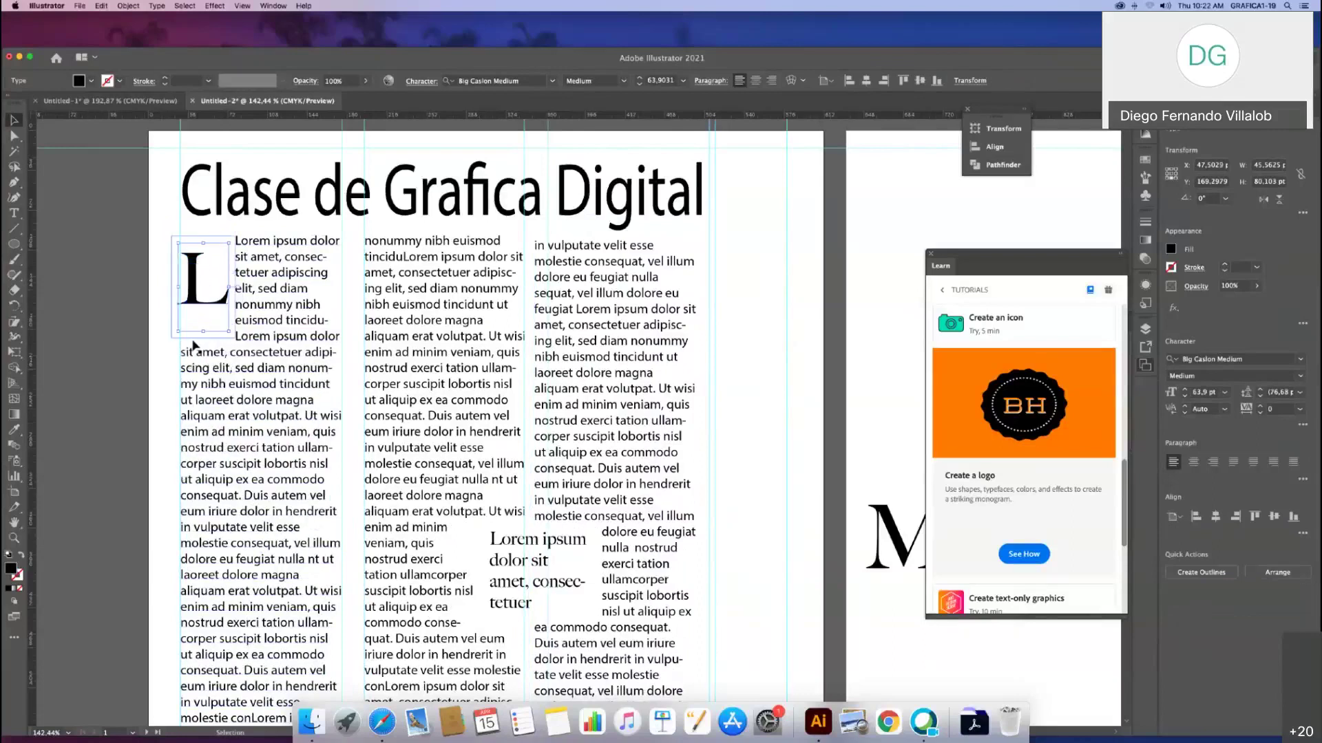
left_click(145, 336)
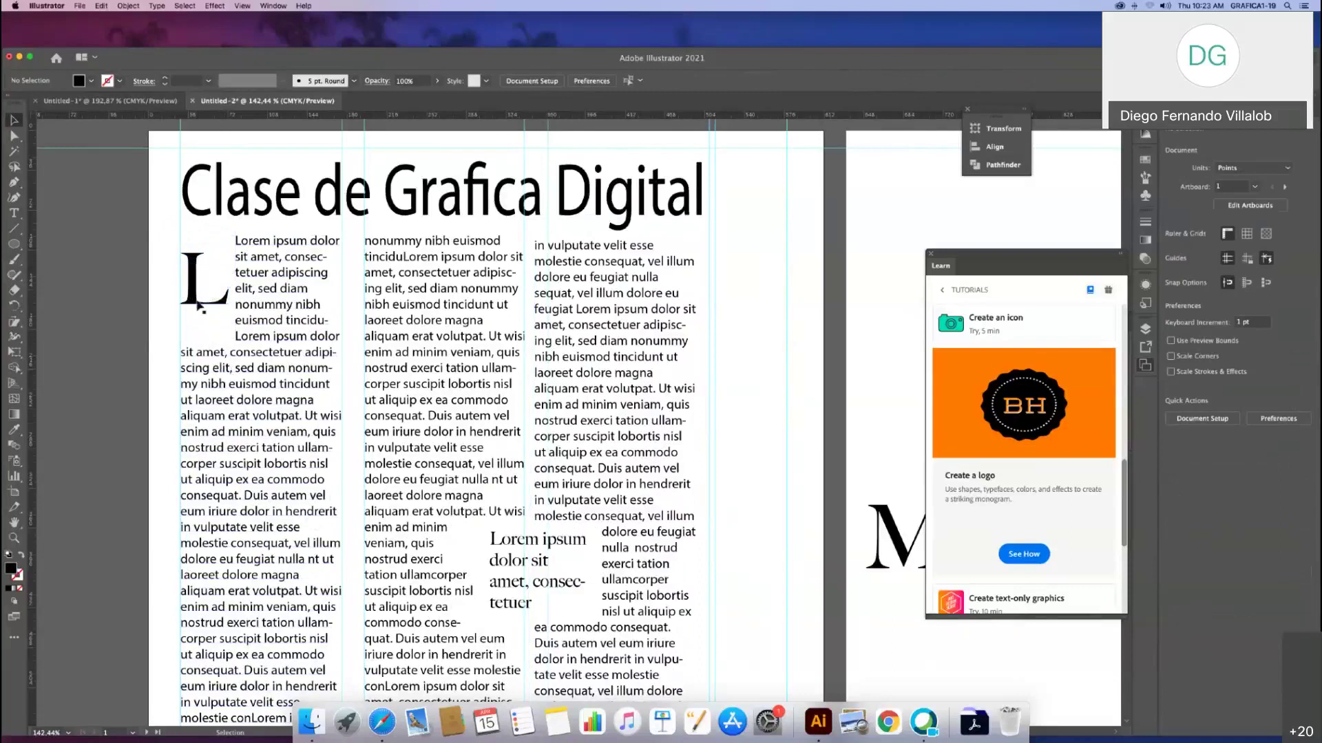
left_click_drag(200, 284, 197, 272)
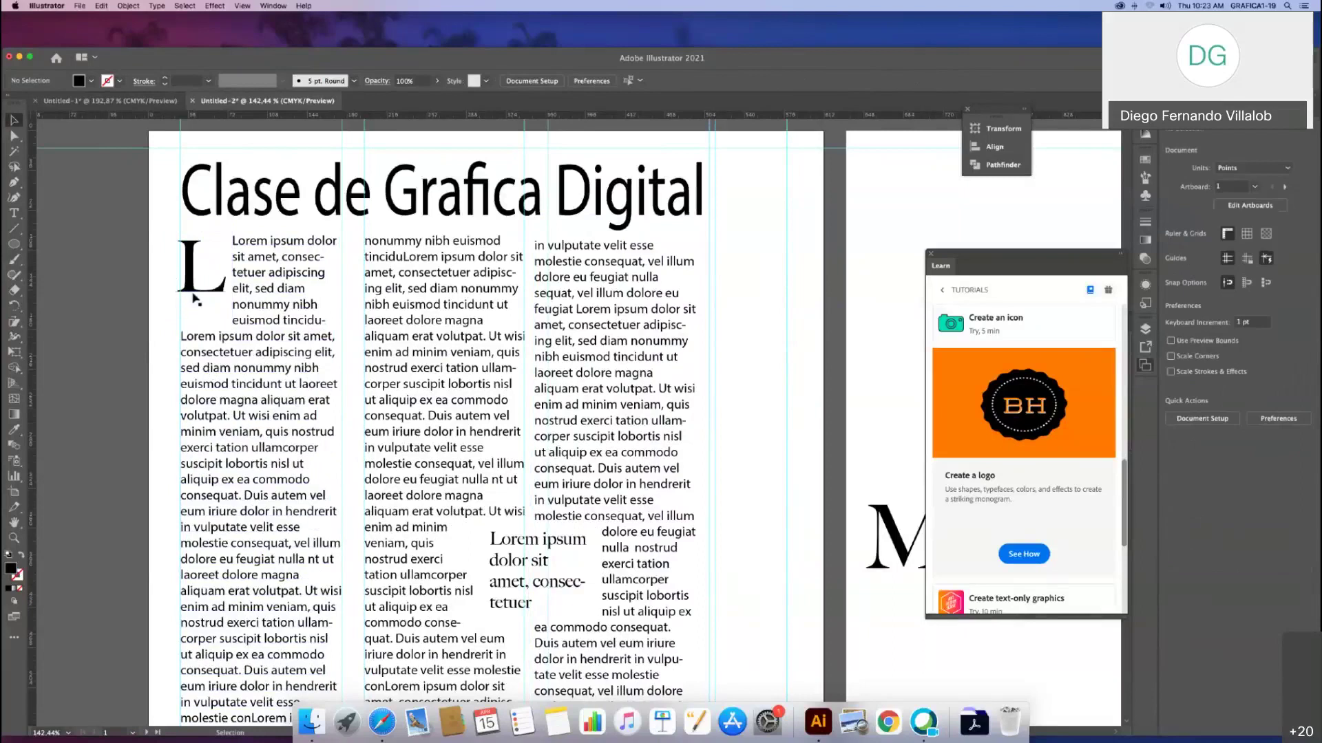
left_click_drag(195, 291, 198, 293)
left_click(166, 308)
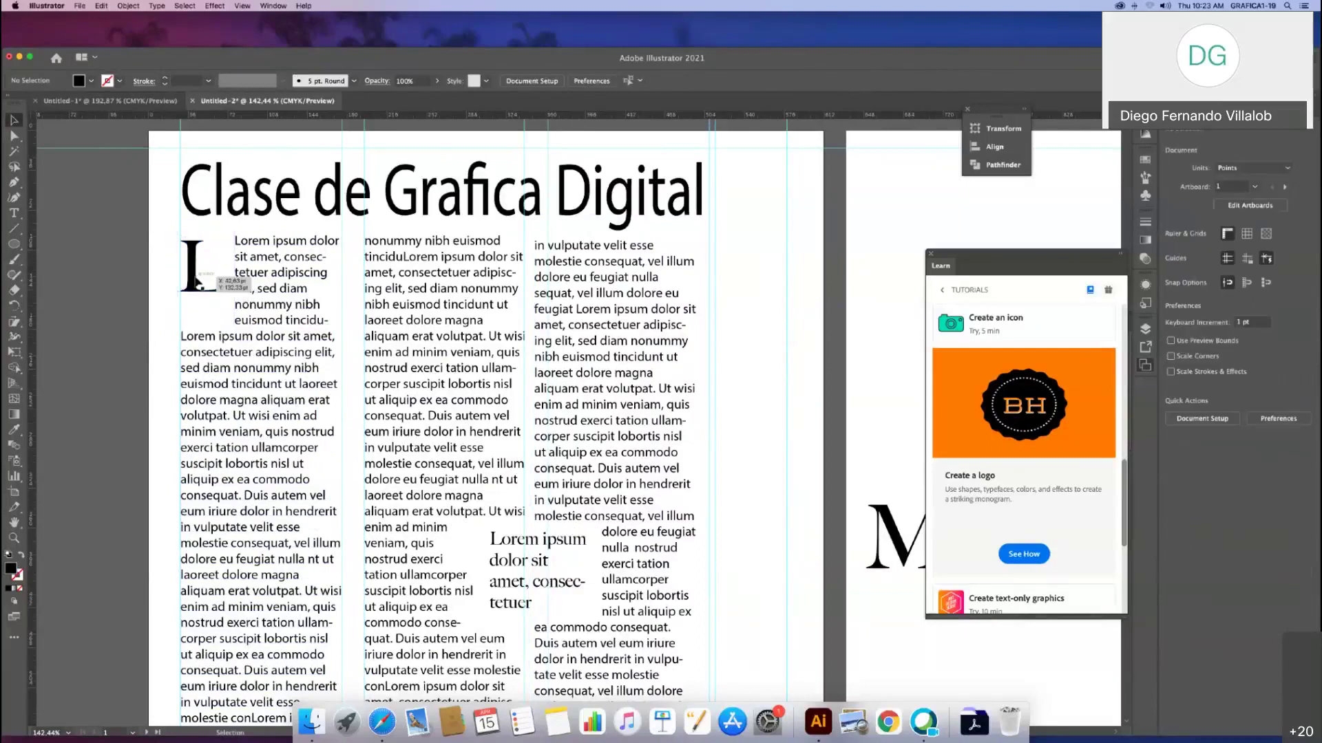
left_click_drag(199, 279, 200, 282)
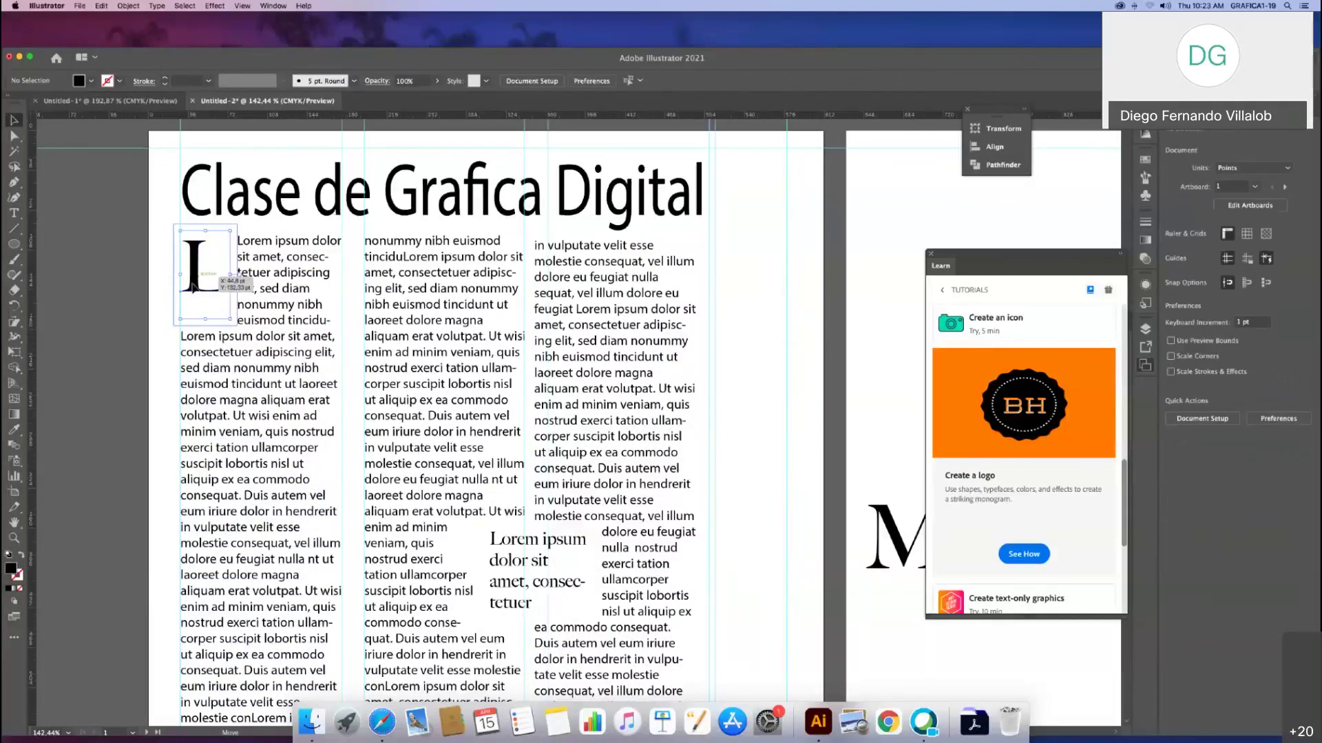
left_click(166, 290)
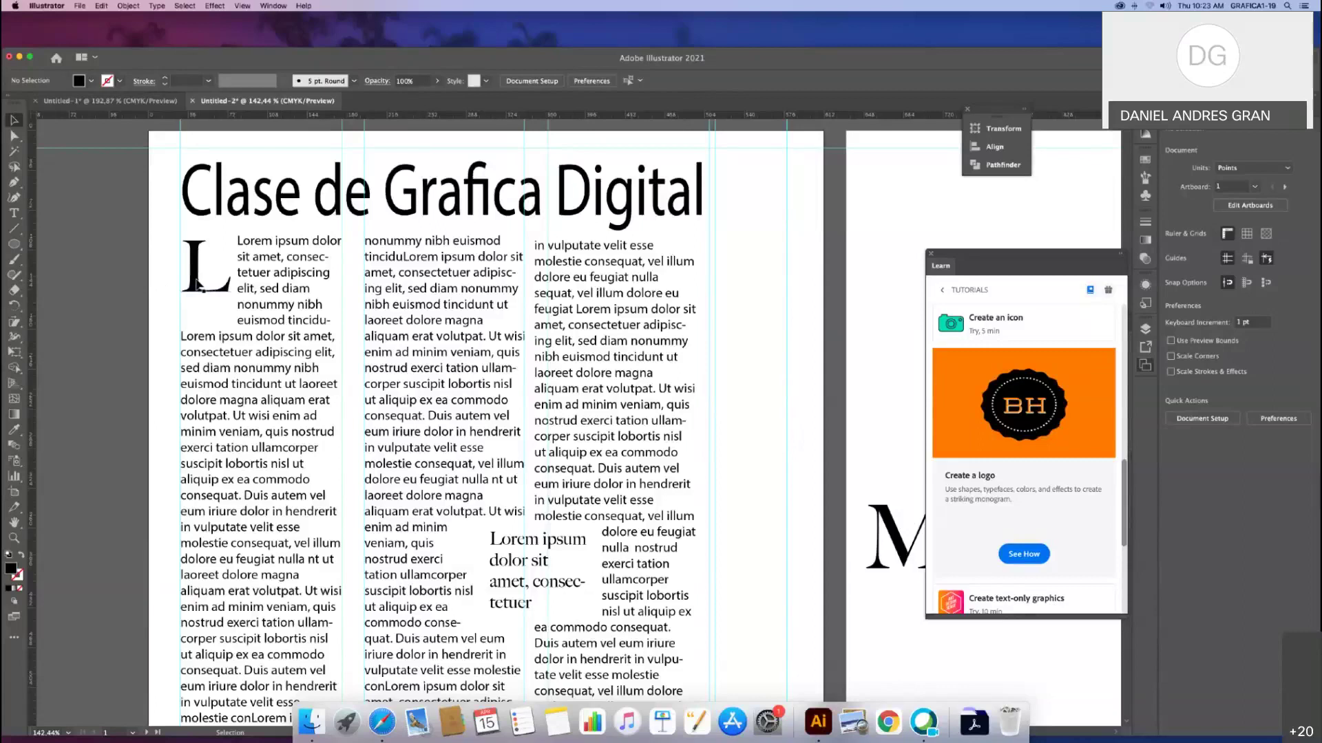
Step: Move the drop cap L out of the first column onto the pasteboard beside the page
left_click_drag(198, 288, 197, 286)
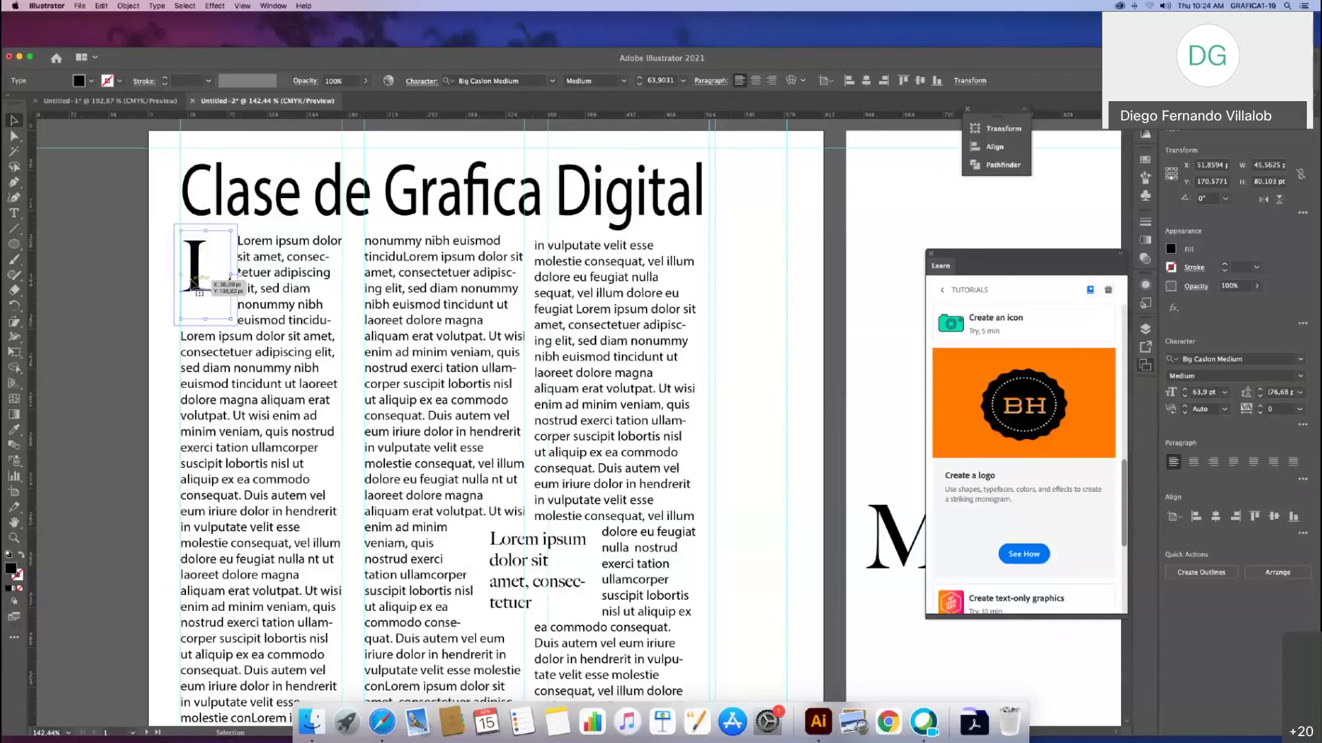
left_click(135, 306)
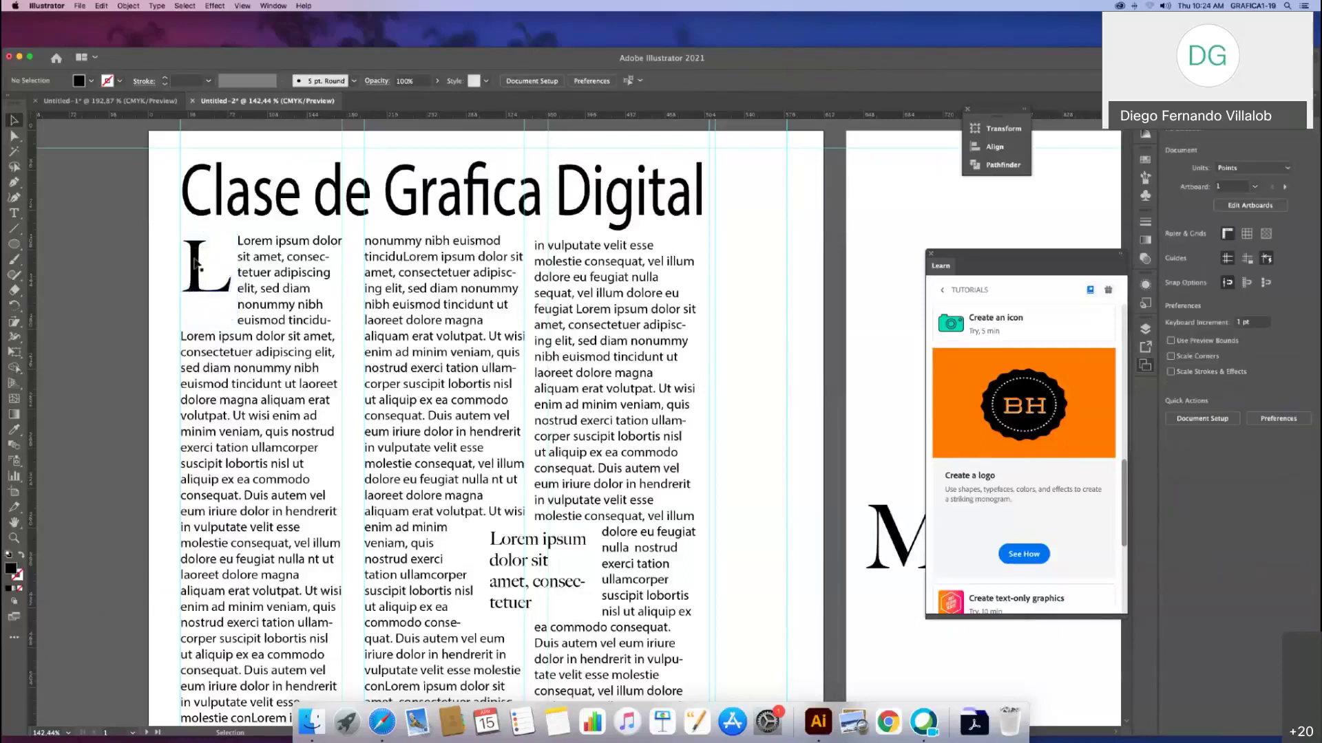
left_click_drag(196, 263, 76, 275)
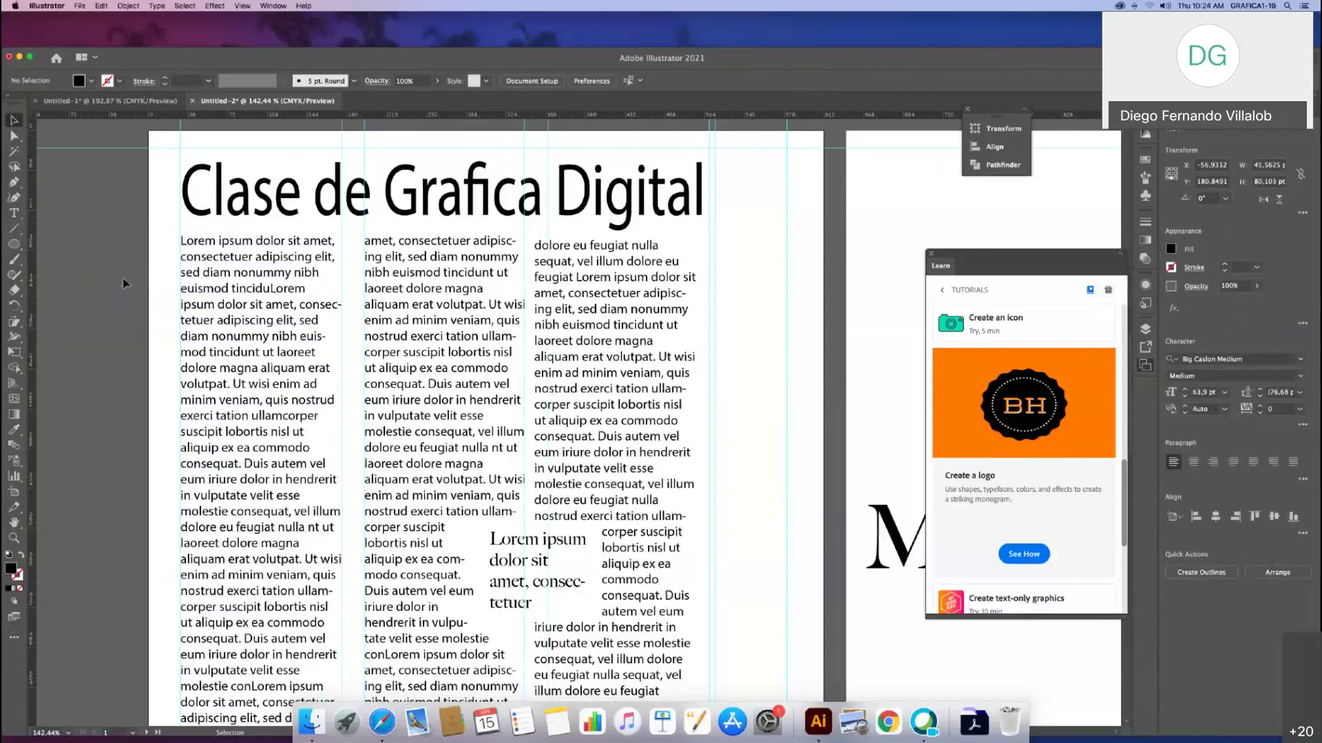
Step: Draw a square about 42 pt wide over the first column's opening lines and remove its fill
left_click(122, 278)
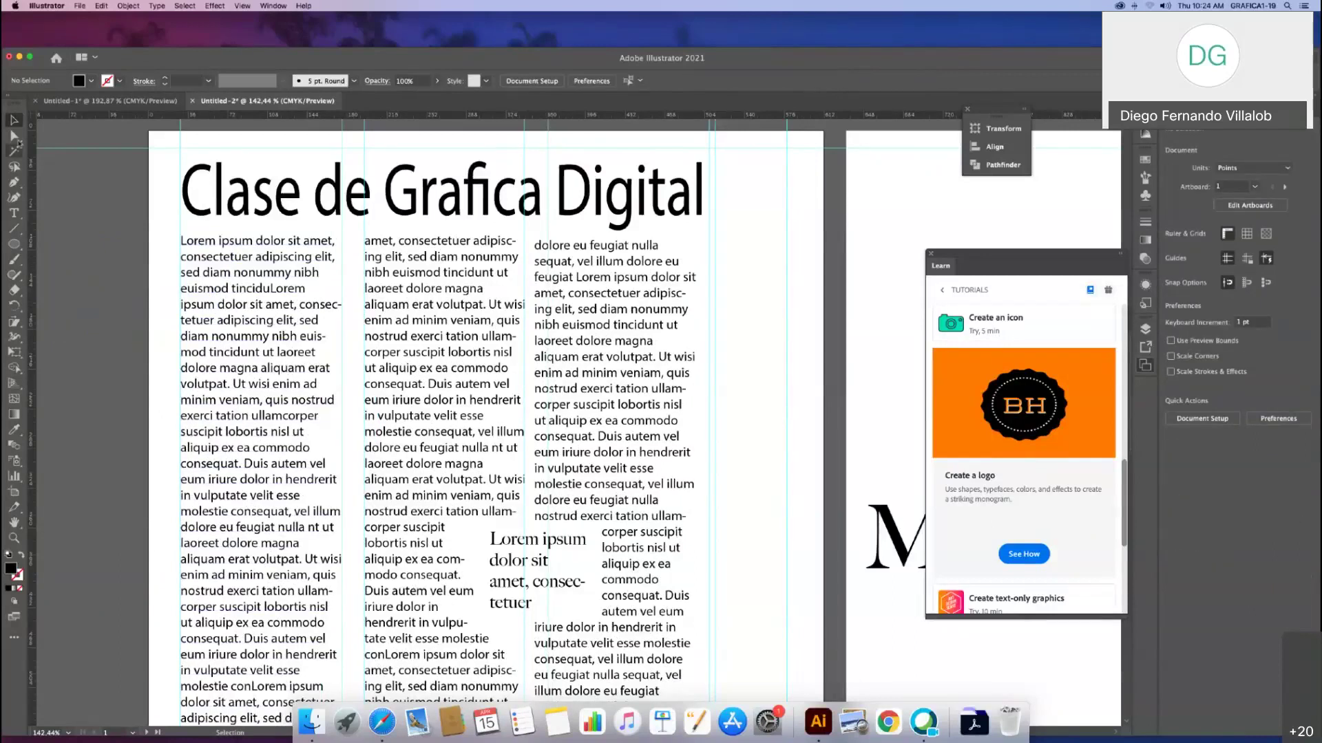
left_click_drag(14, 243, 71, 245)
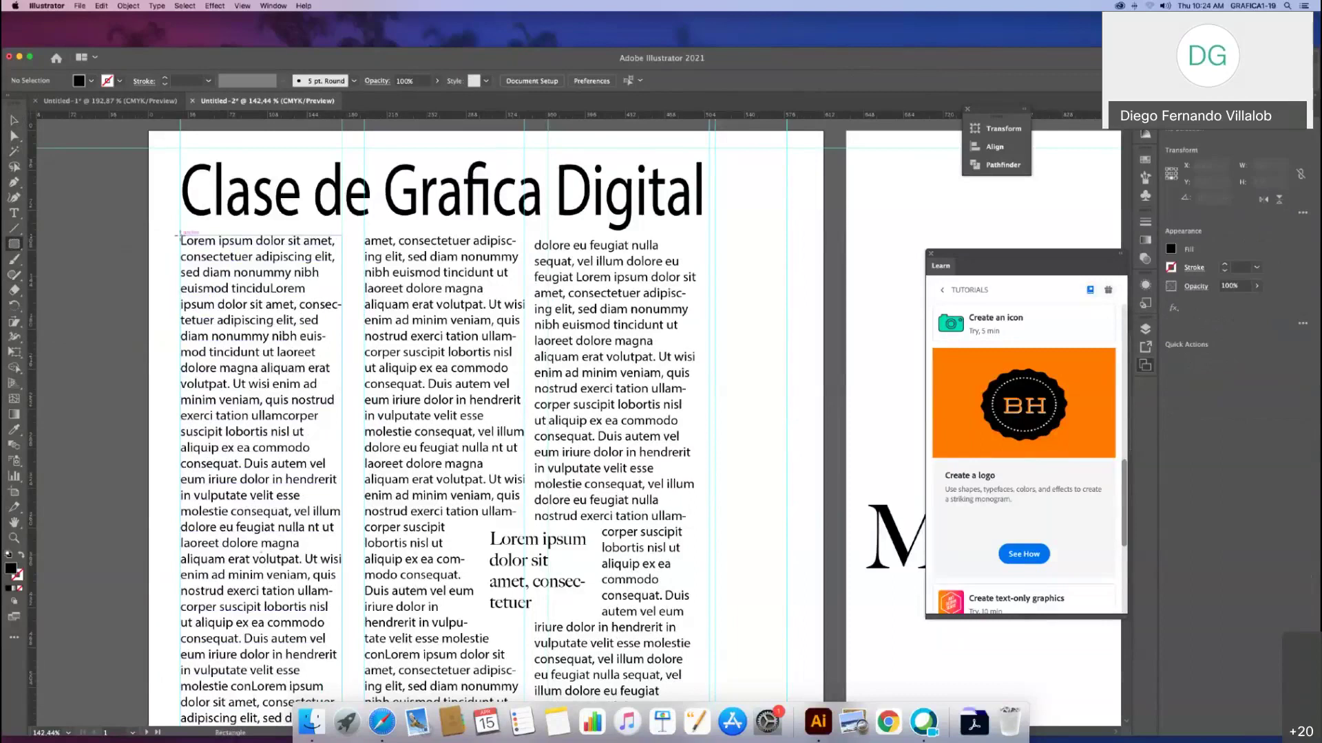
left_click_drag(181, 235, 226, 282)
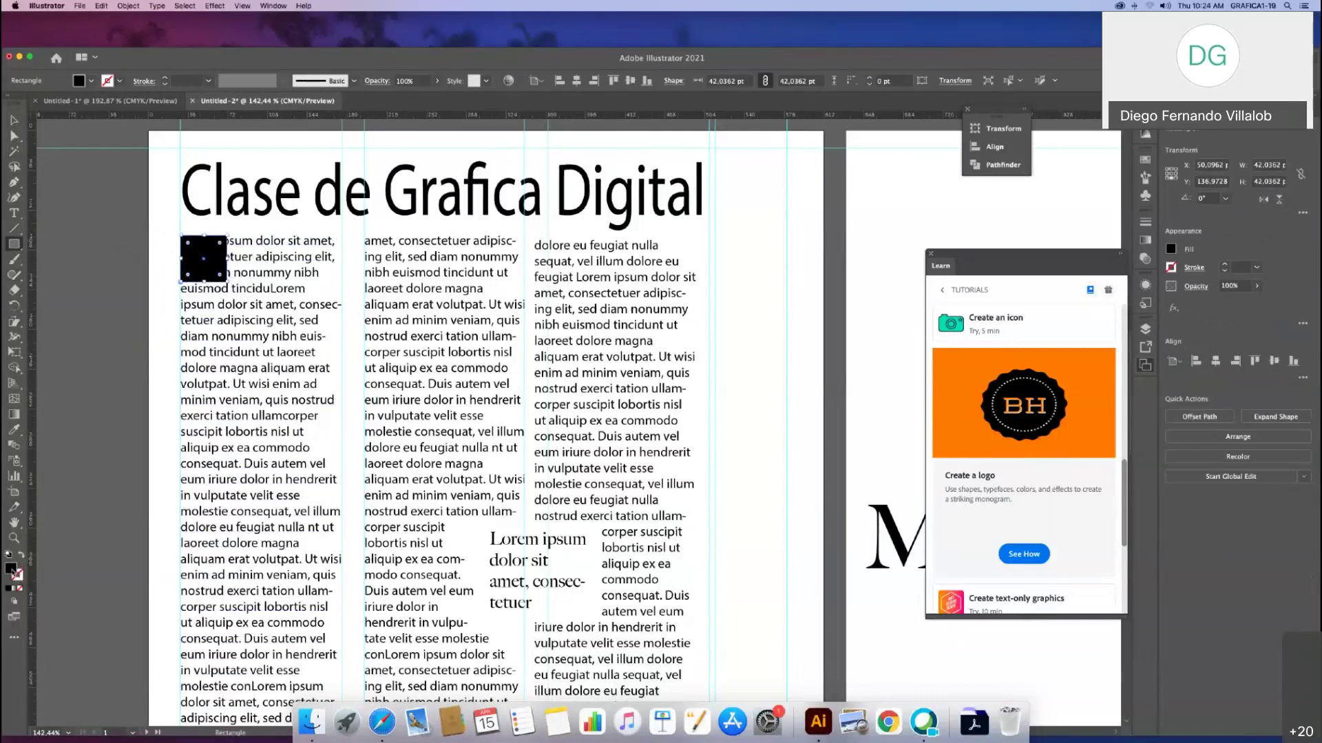
left_click(21, 589)
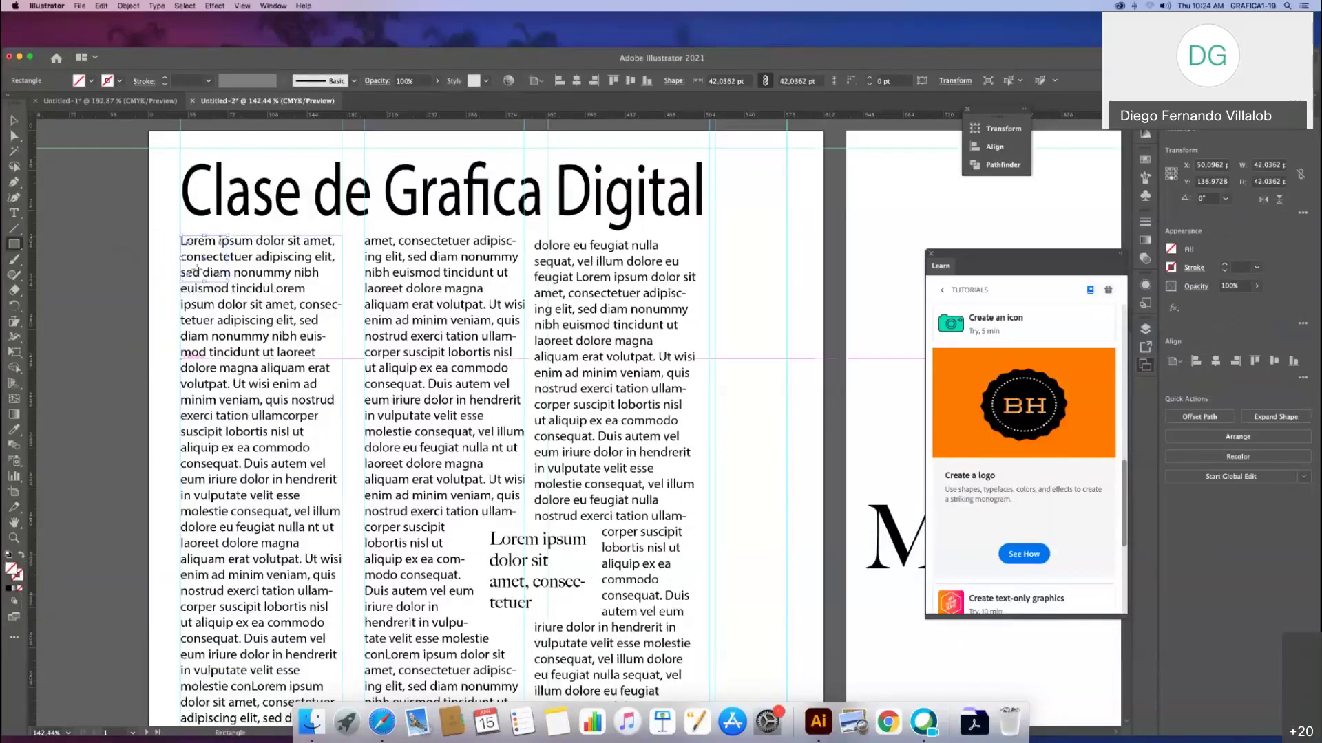
Step: Apply a text wrap to the unfilled square so the first column's text flows around it
left_click(127, 6)
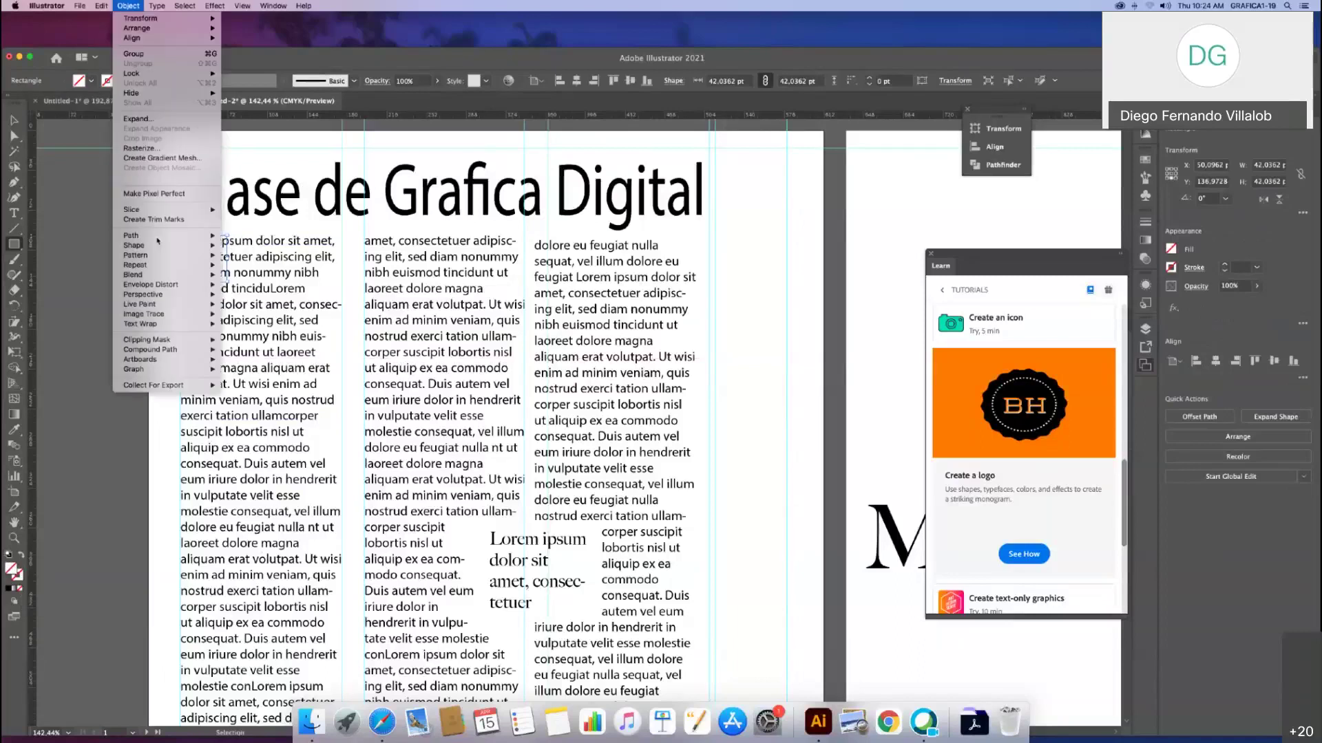
mouse_move(158, 325)
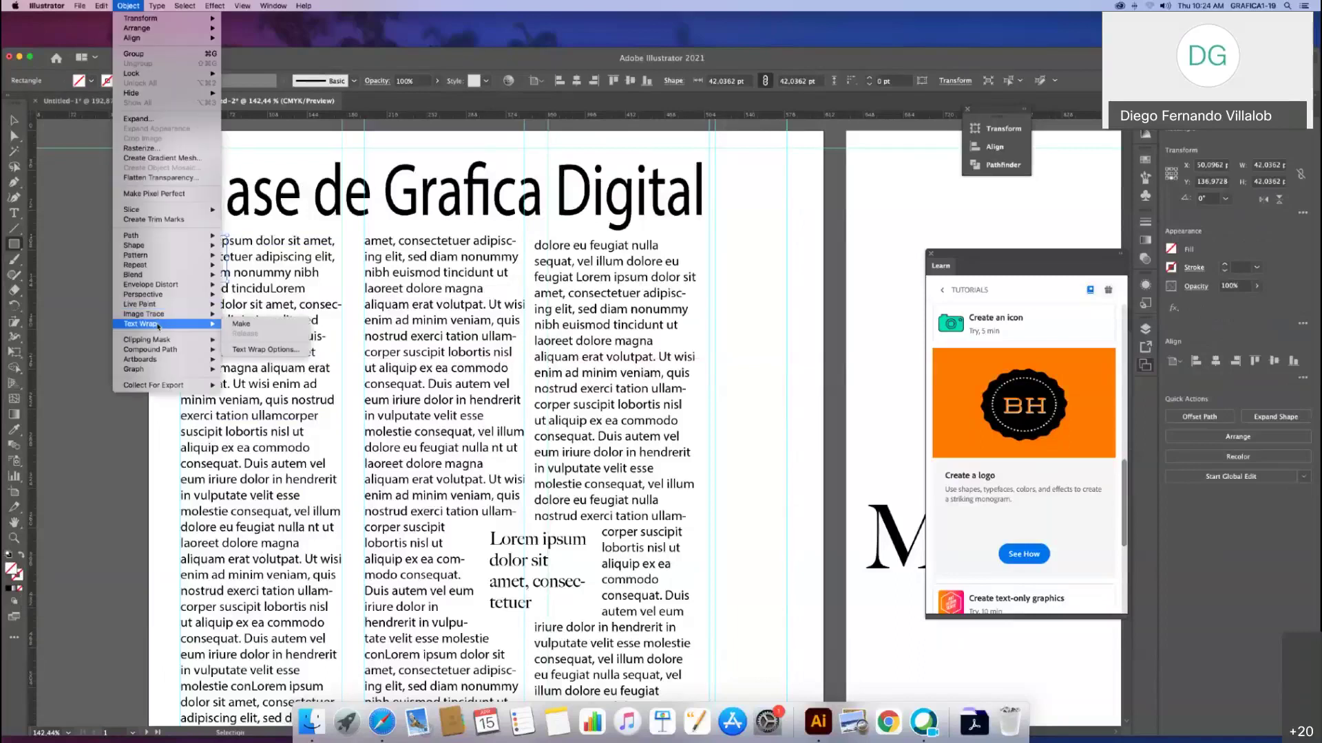
left_click(259, 329)
left_click(135, 302)
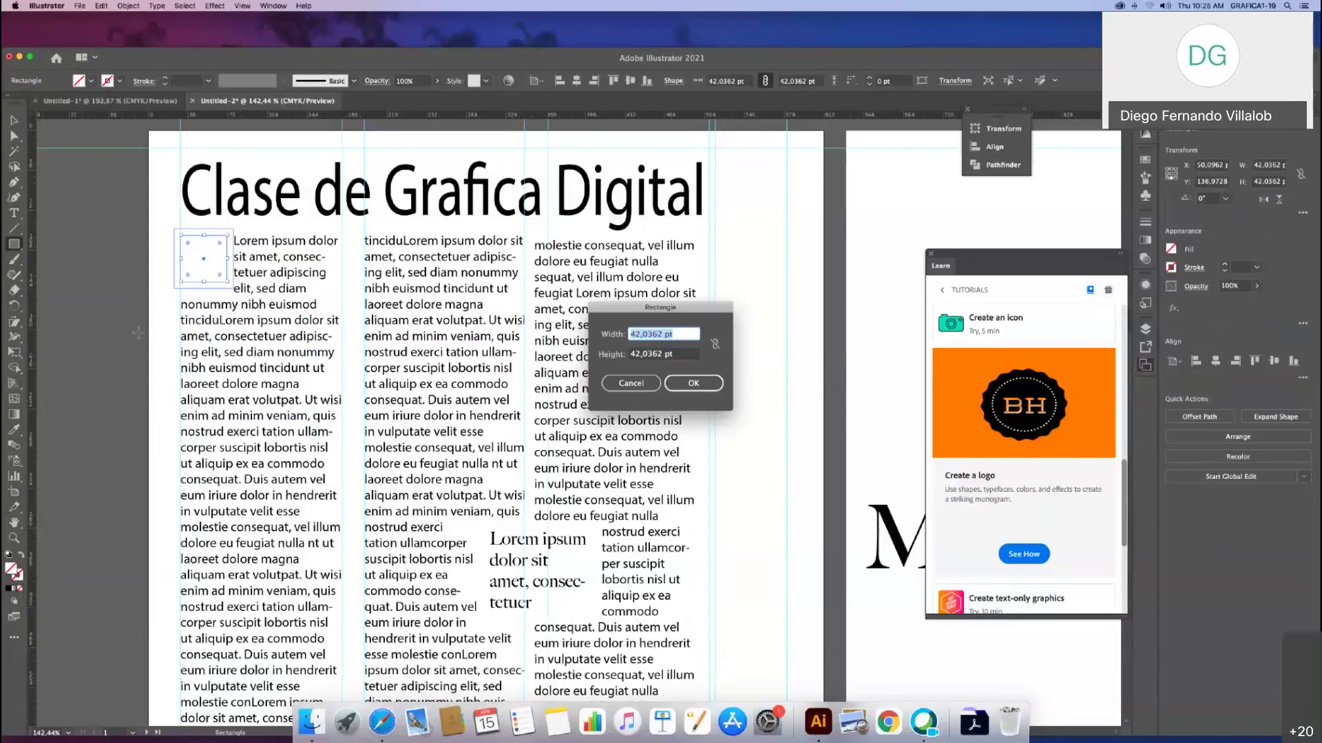
left_click(662, 383)
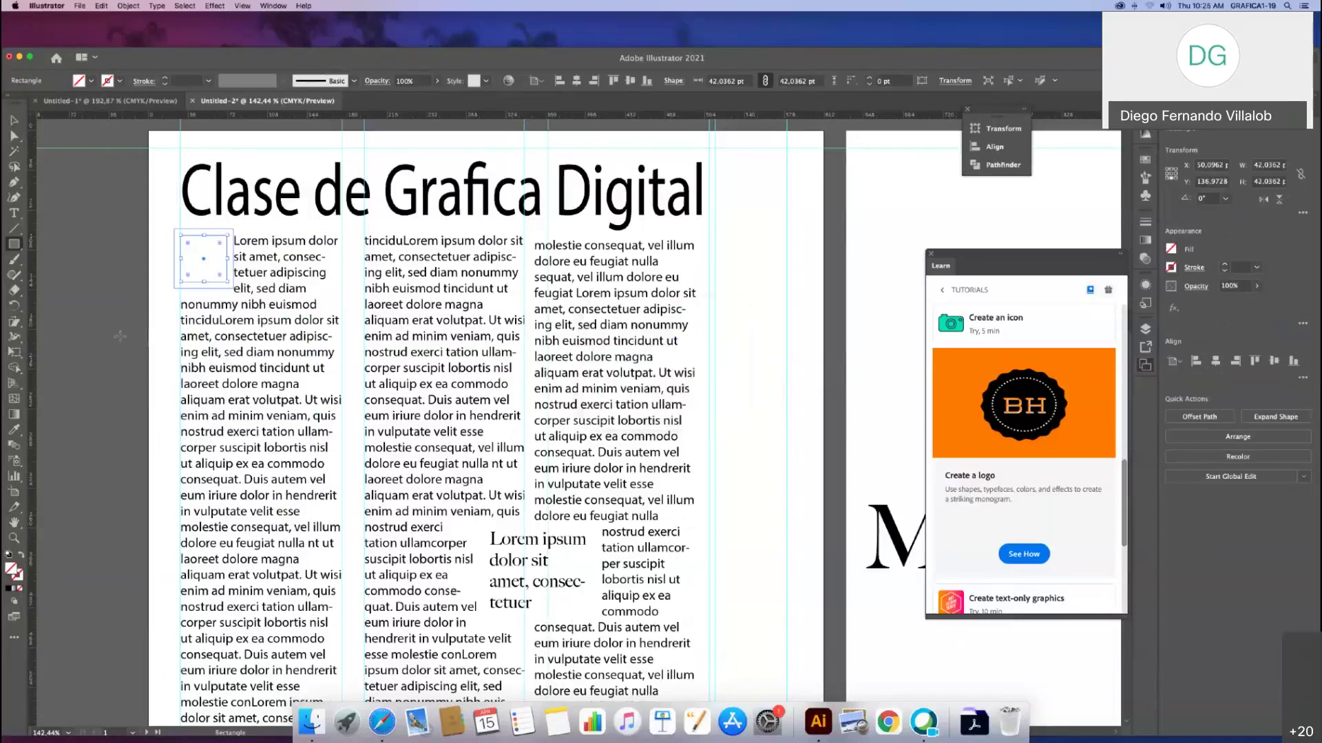
key("v")
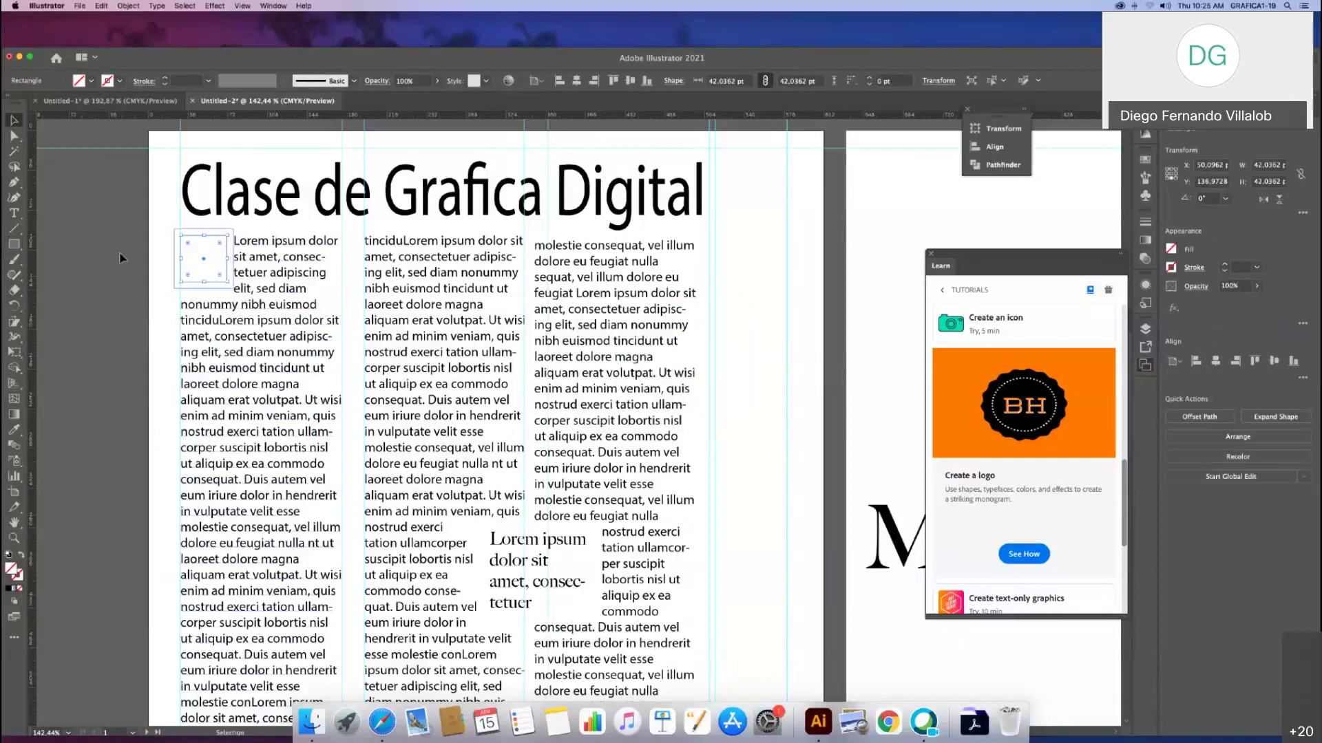
left_click(104, 283)
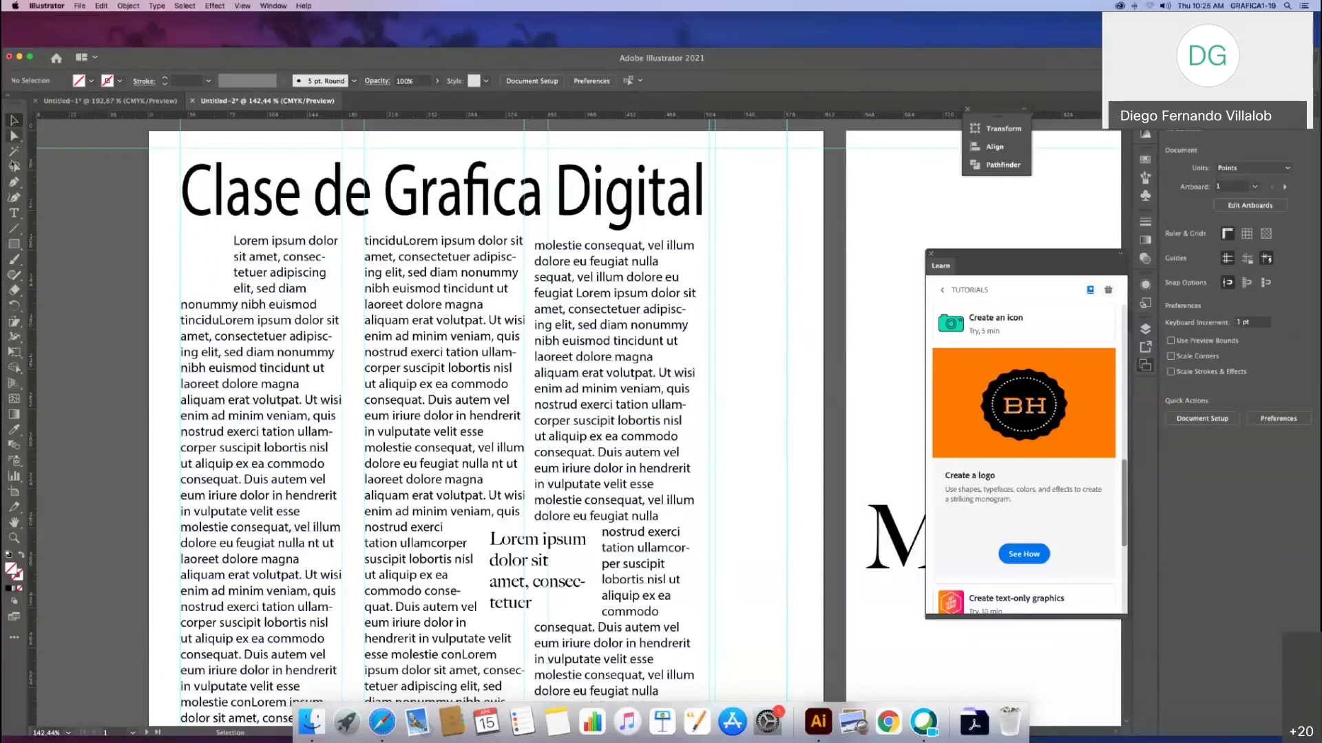
Step: Create a separate letter L as point text, enlarge it to about 66 pt and place it in the first column's wrap gap
left_click(14, 213)
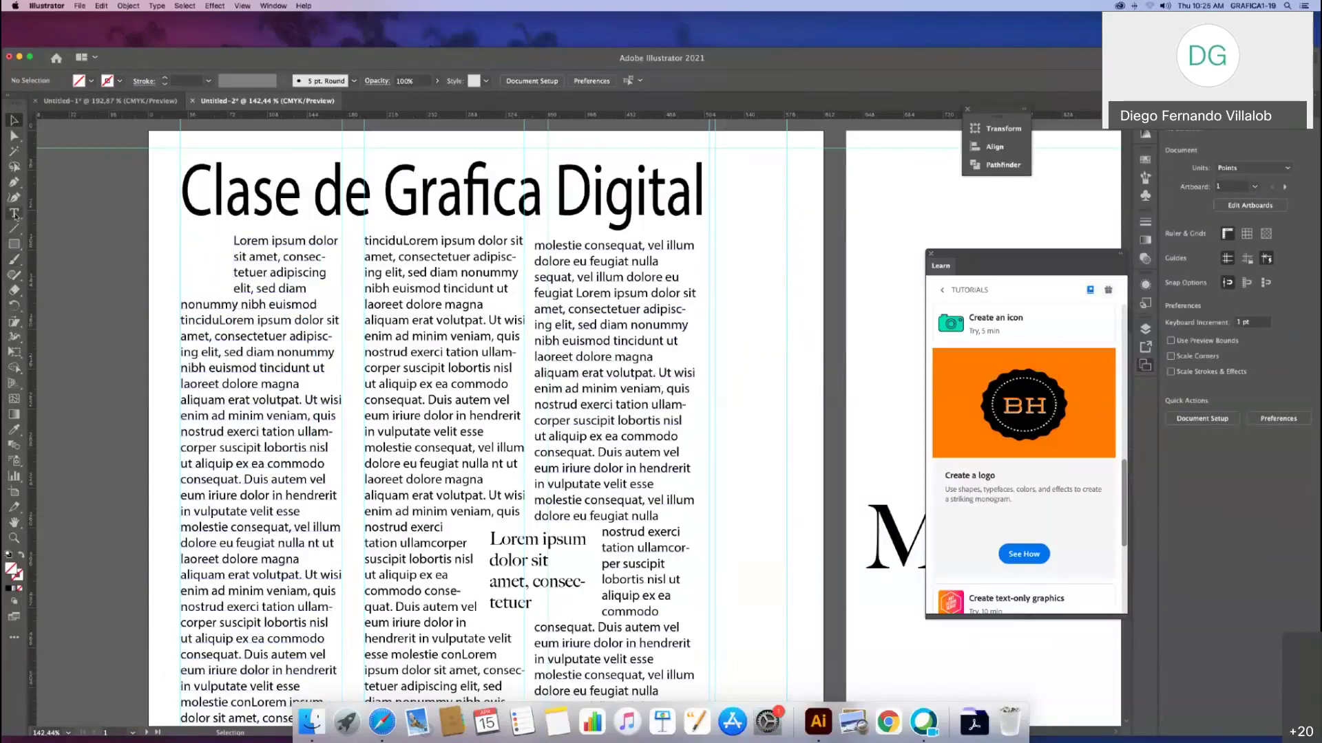
left_click(72, 274)
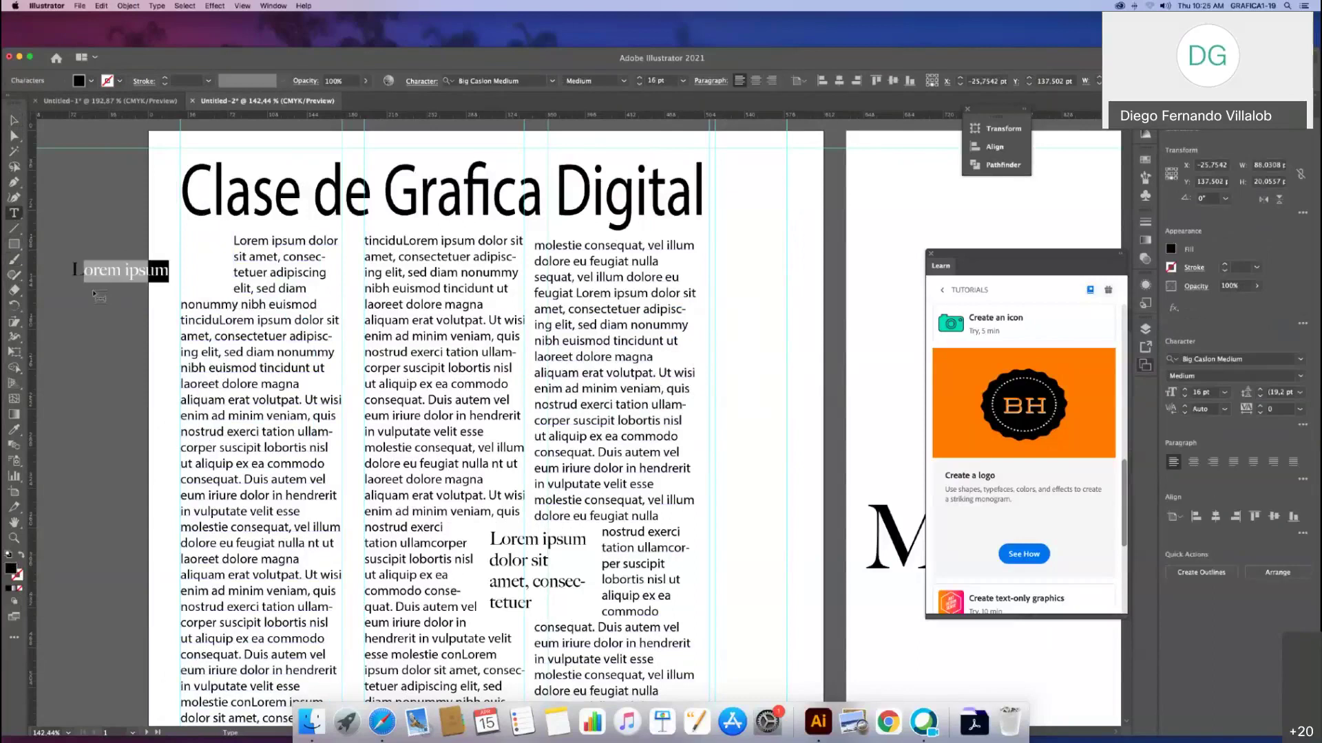
type("L")
left_click(15, 120)
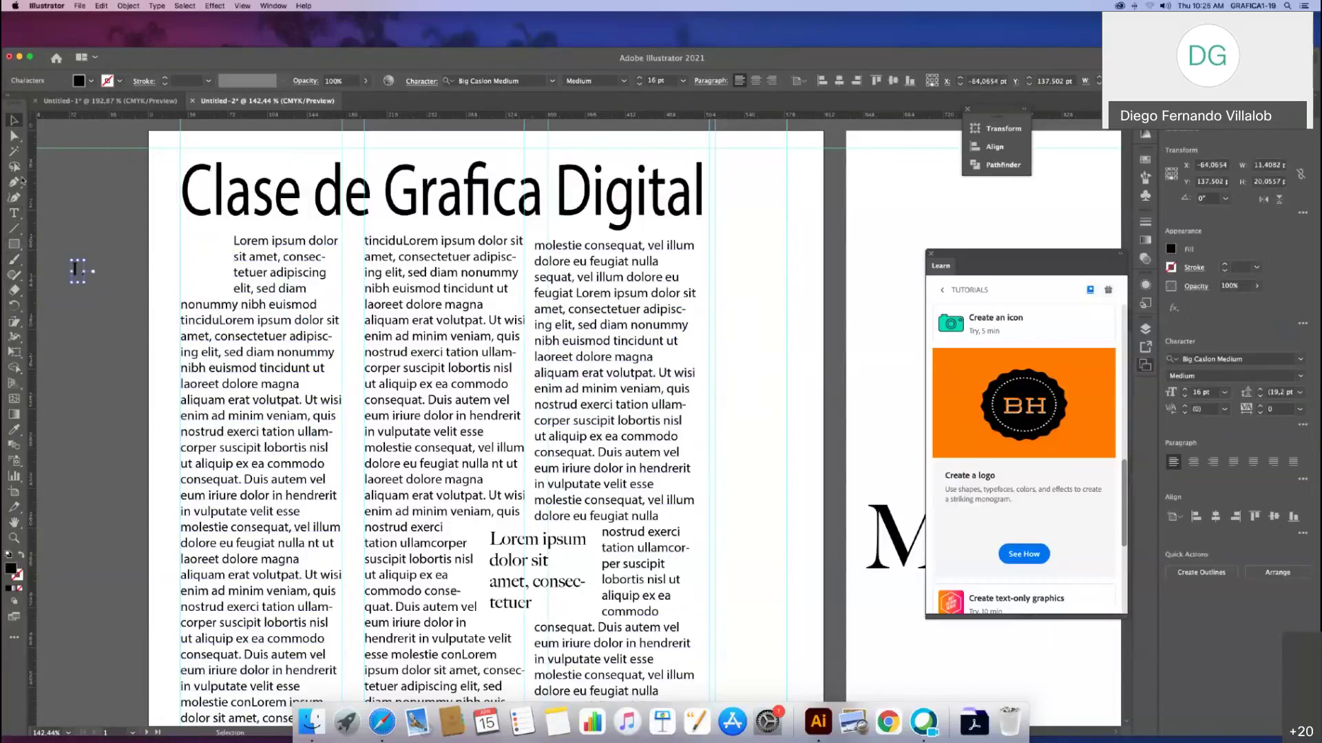
left_click_drag(77, 277, 234, 314)
left_click_drag(198, 273, 151, 267)
left_click(152, 266)
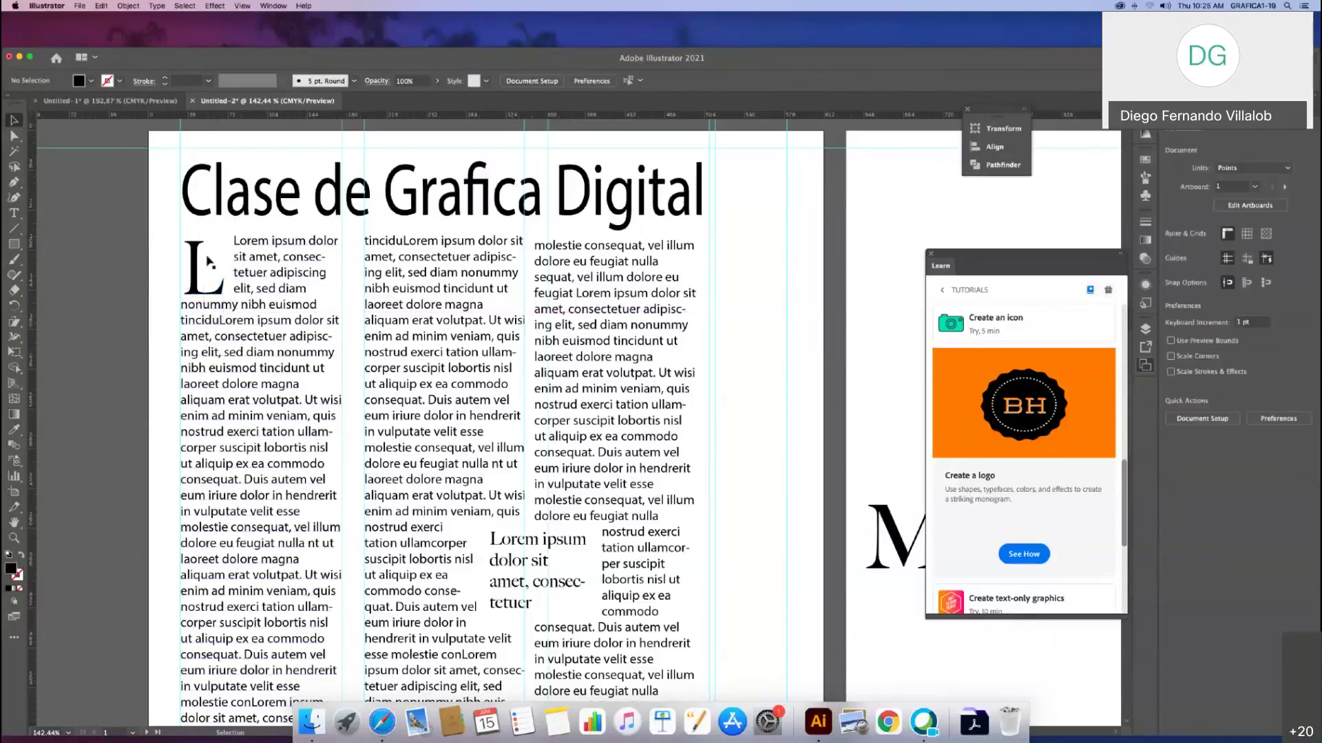
Step: Delete the duplicate initial L from the first word of the first column's body text
left_click(249, 247)
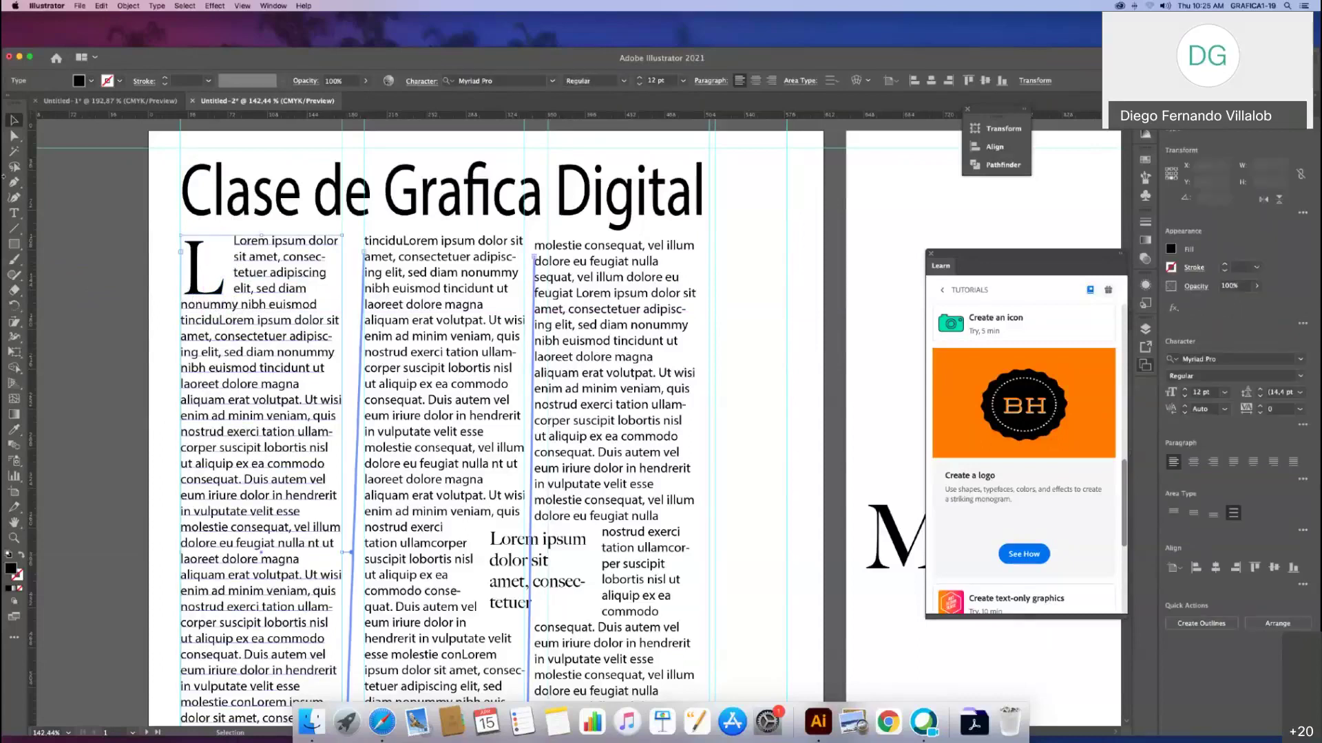
left_click(14, 214)
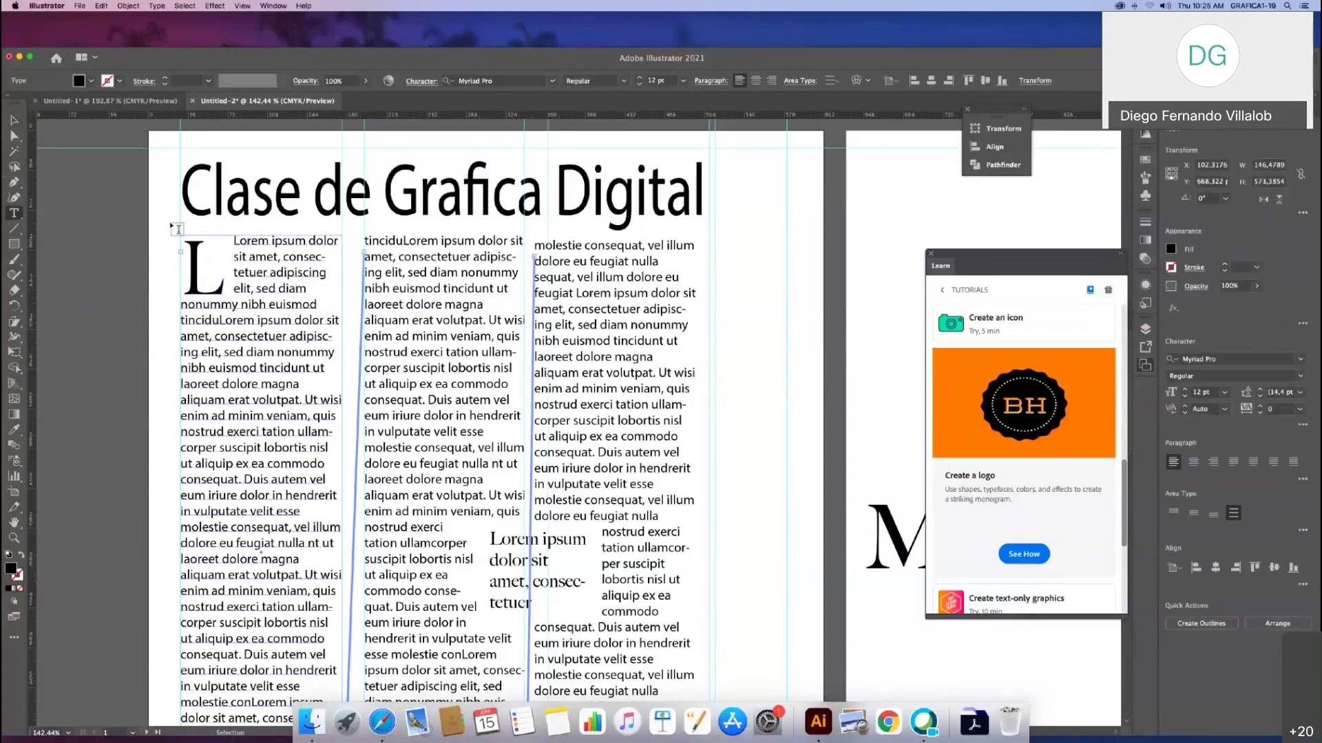
left_click(240, 242)
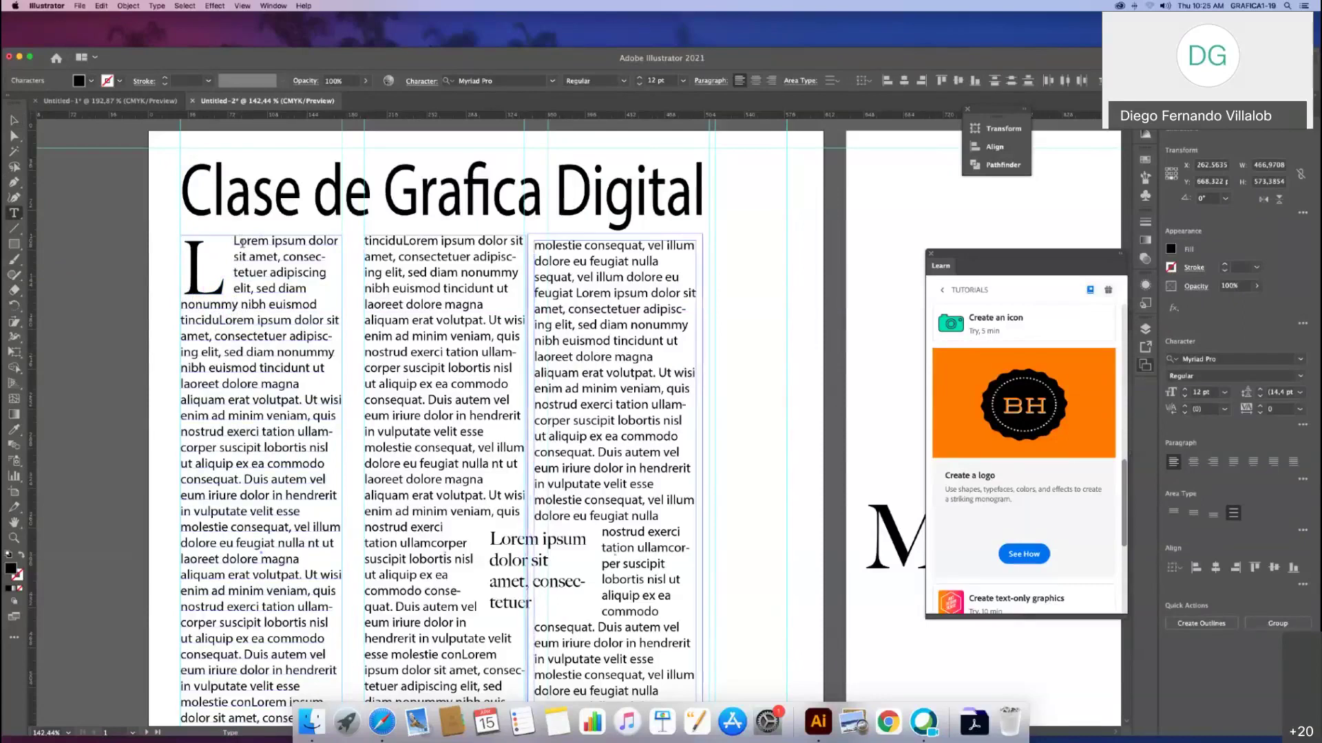
left_click(254, 244)
key("BackSpace")
left_click(16, 123)
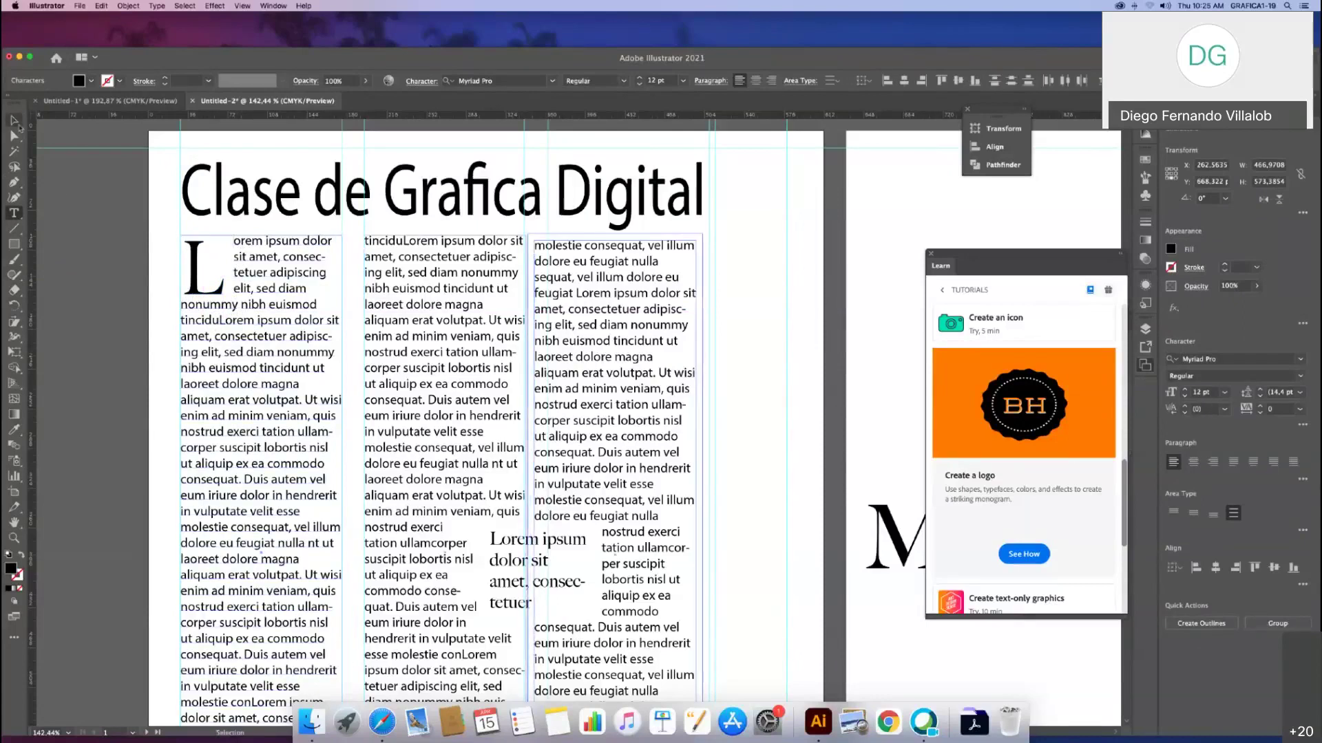
left_click(110, 272)
Step: Move the drop cap L aside and select everything to inspect the unfilled wrap square's outline
left_click_drag(194, 267, 201, 261)
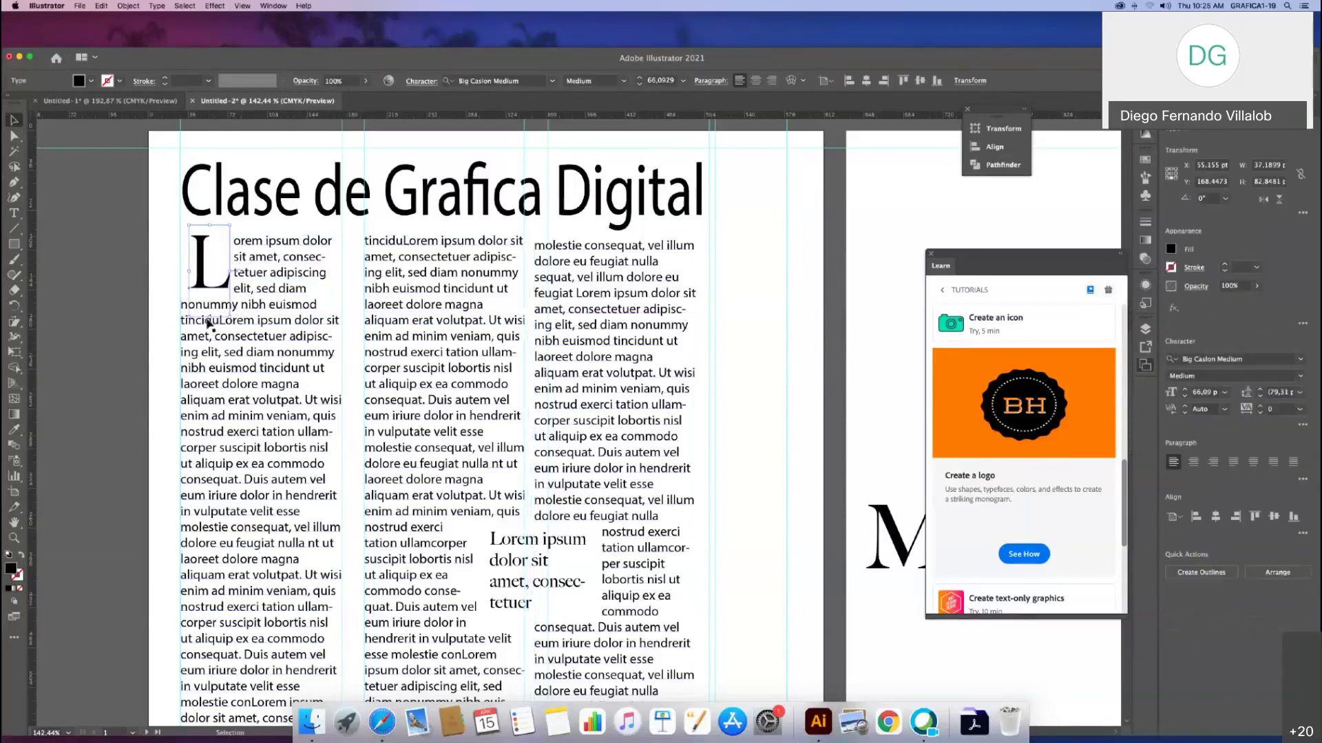
left_click_drag(201, 262, 150, 267)
left_click(202, 260)
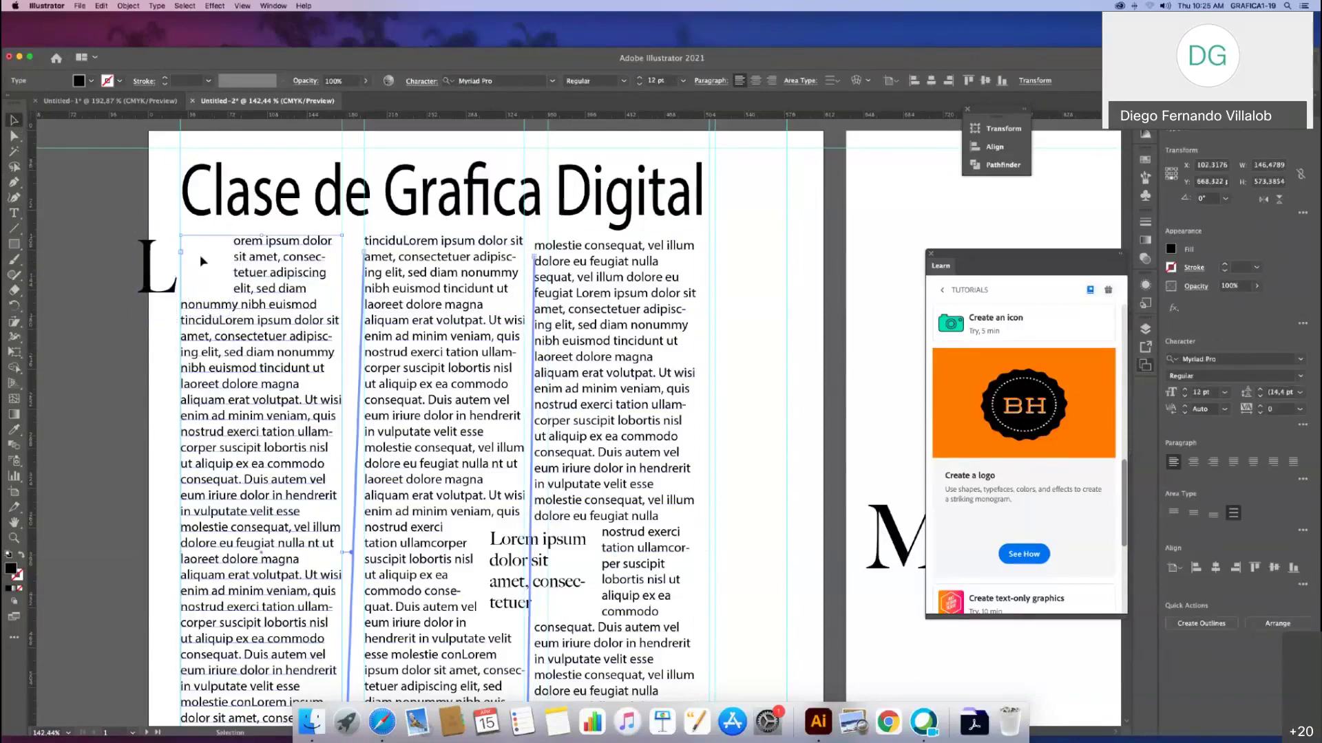
left_click(199, 269)
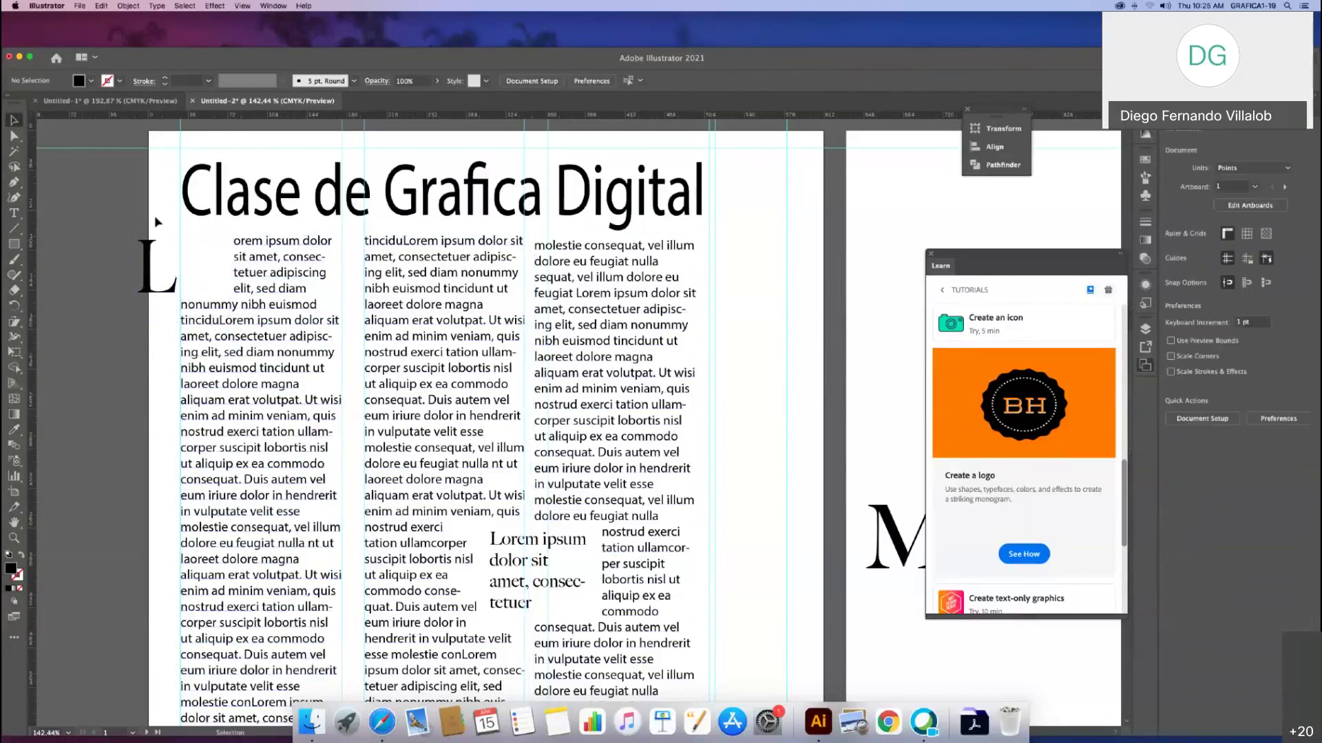
key("super+a")
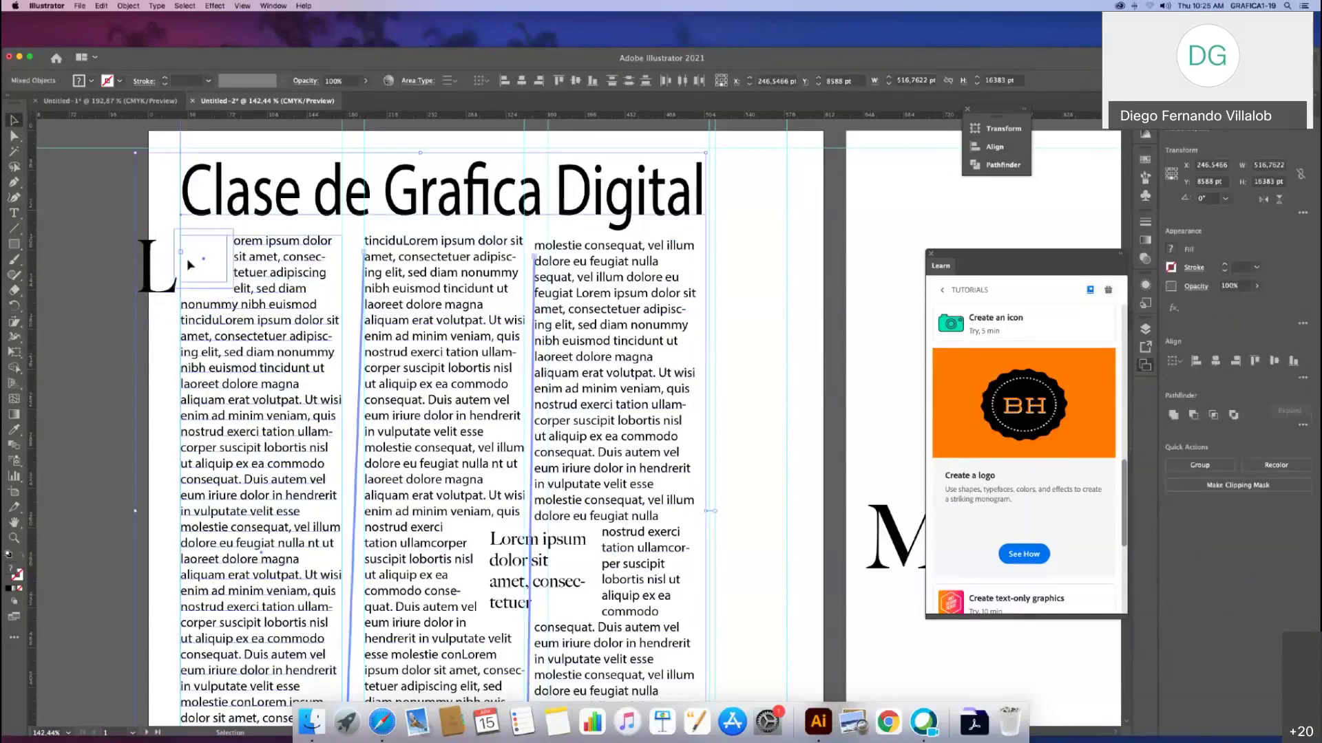
left_click(102, 272)
Step: Position the drop cap L back inside the wrap gap at the start of the first column
left_click_drag(165, 263, 199, 262)
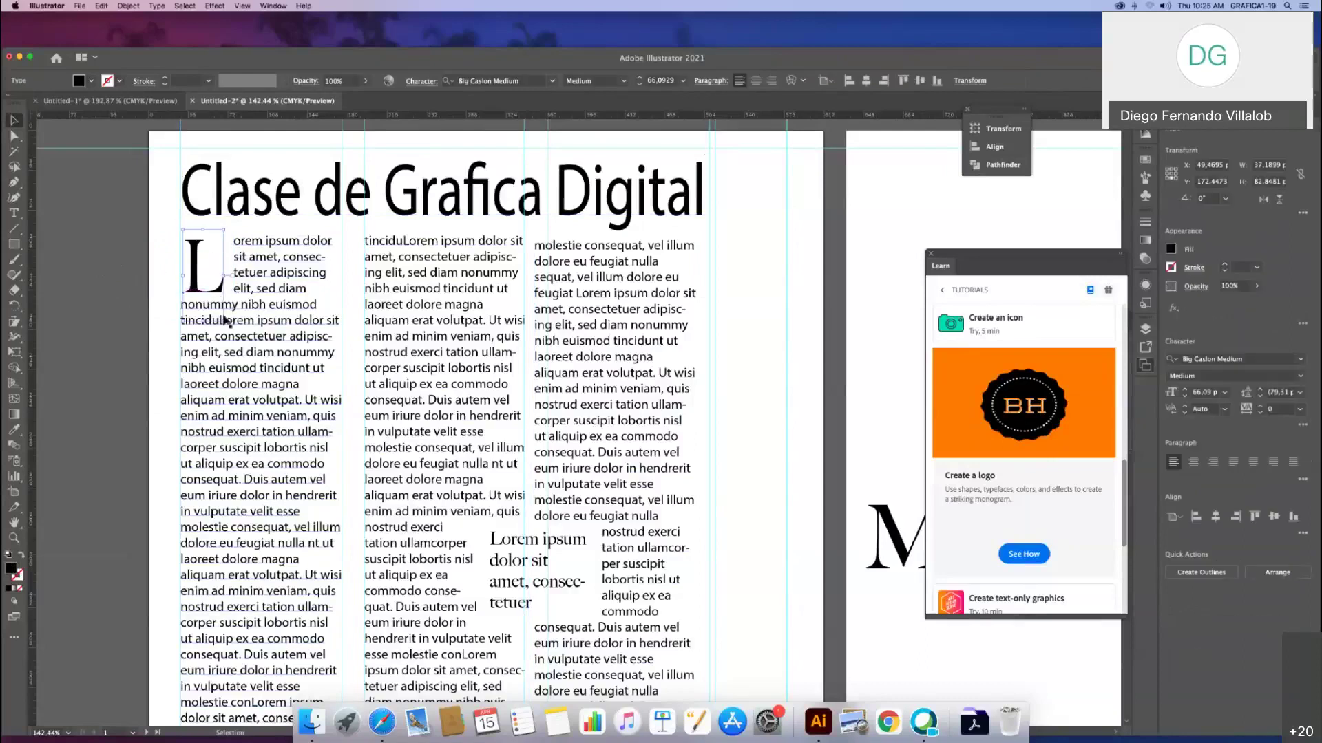
left_click_drag(204, 321, 204, 311)
left_click(104, 358)
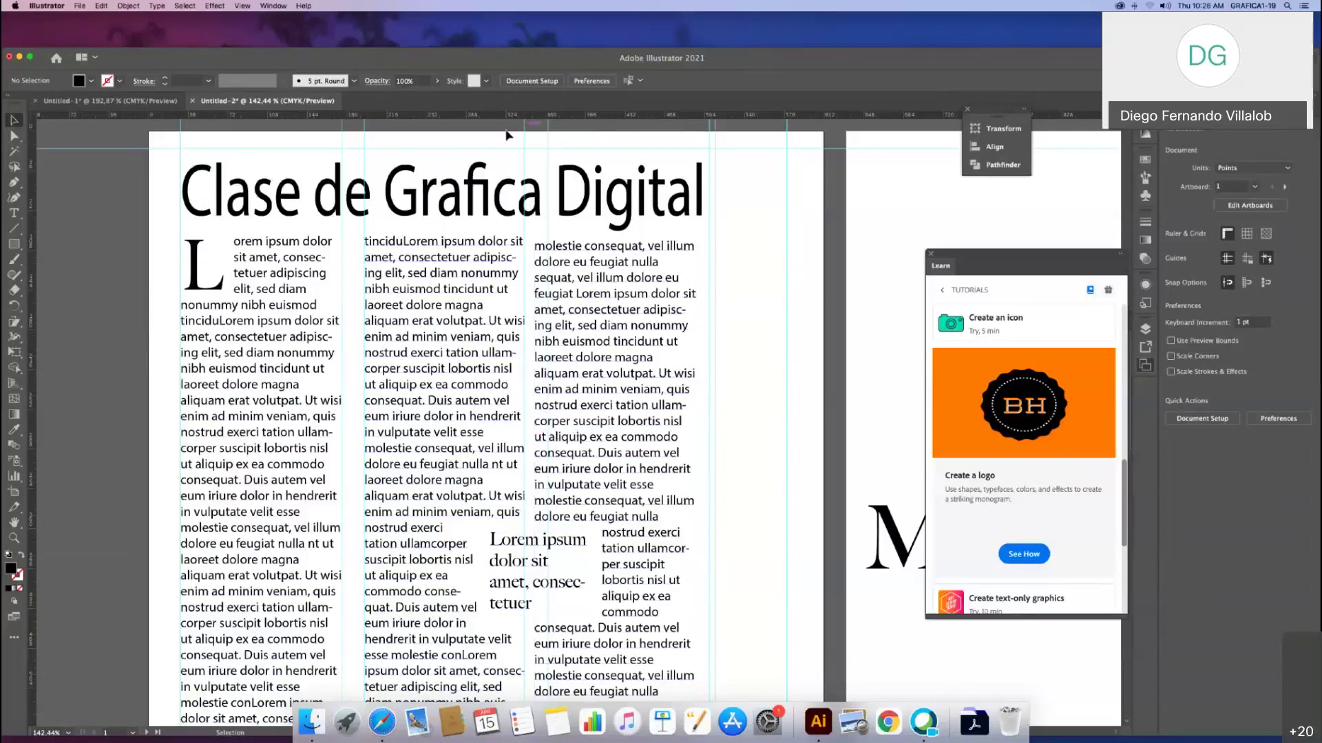
Step: Move the vertical guide near the third column's left edge to about X 352 pt
left_click_drag(551, 141, 537, 135)
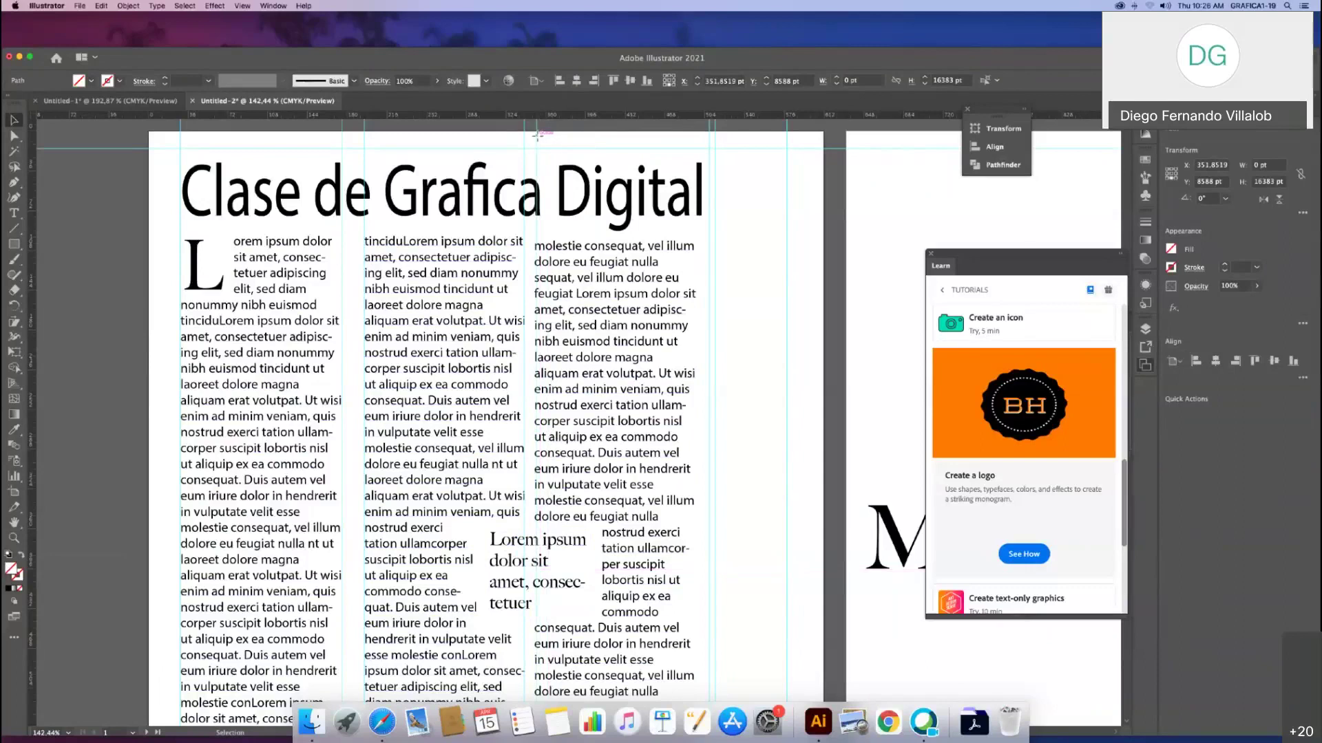
left_click(747, 366)
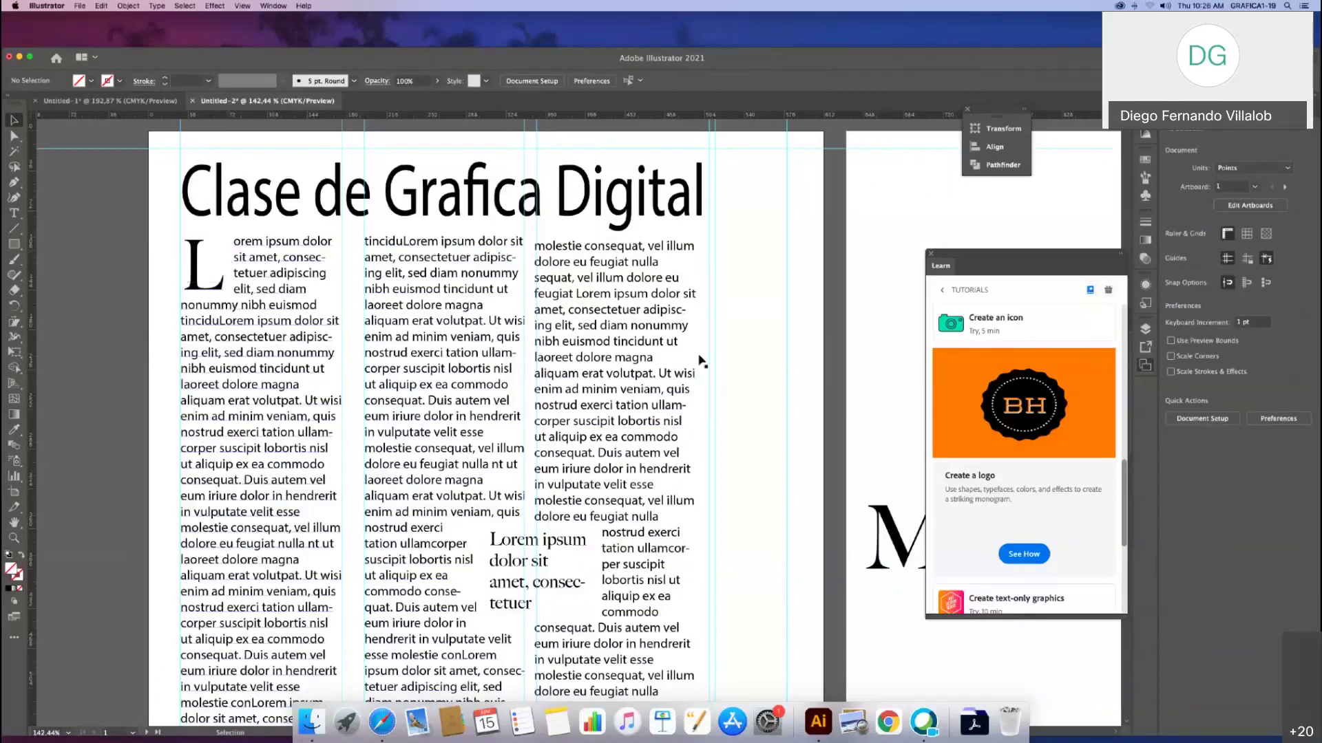
Step: Draw a five-pointed star about 169 by 168 pt overlapping the third column's right edge and apply a text wrap to it
left_click(15, 245)
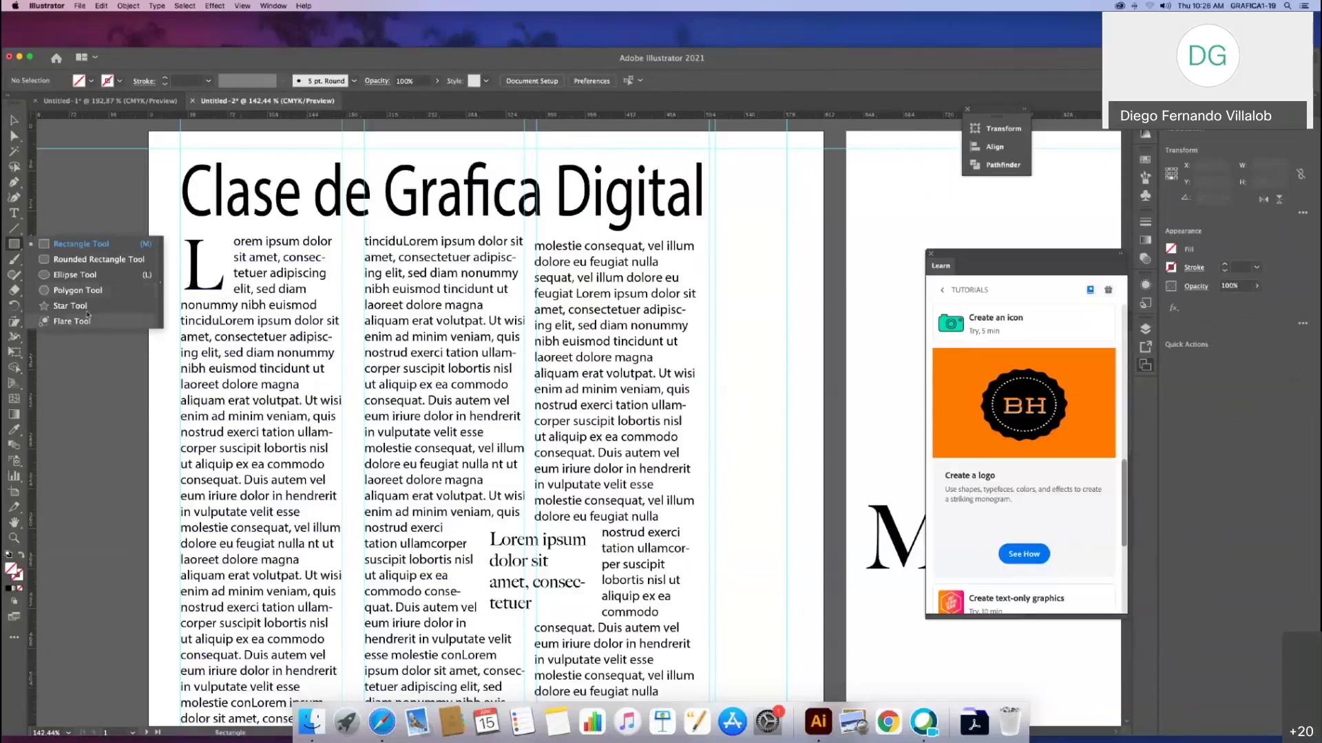
left_click(86, 310)
left_click_drag(737, 344, 689, 417)
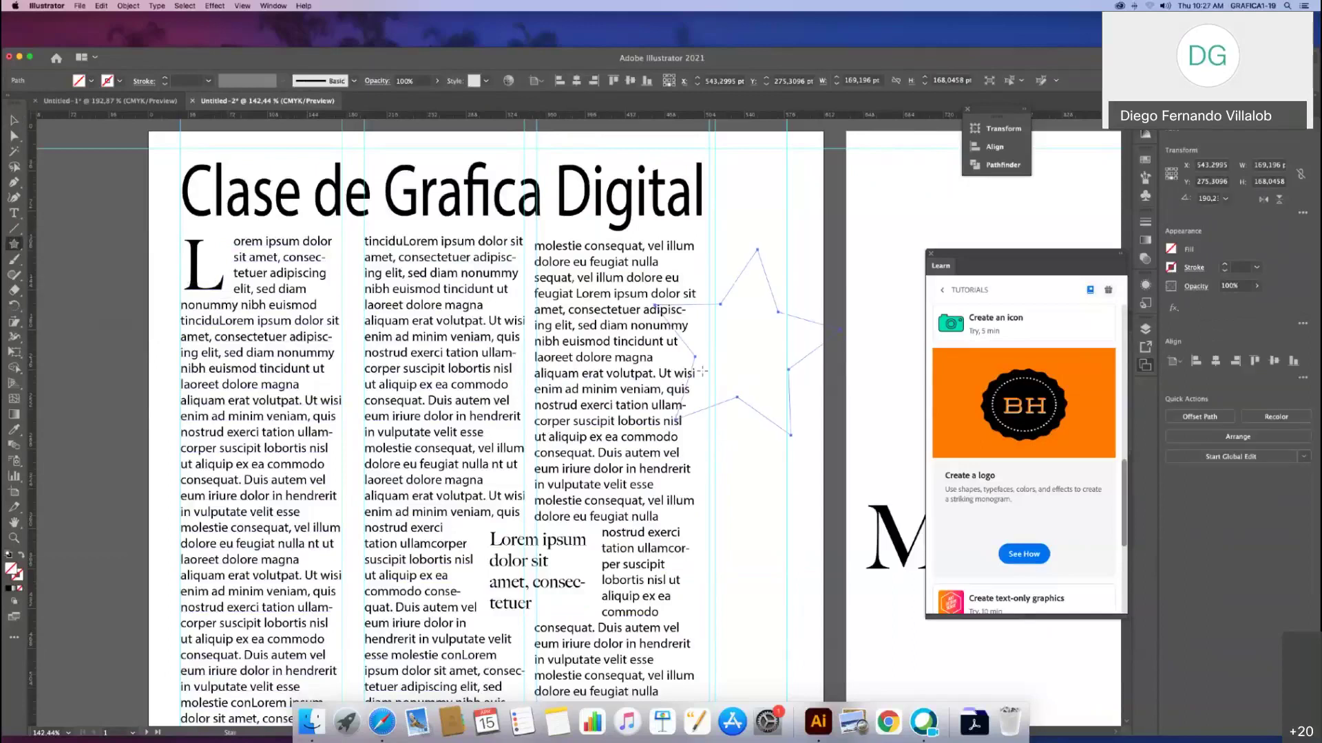
left_click(128, 6)
mouse_move(172, 323)
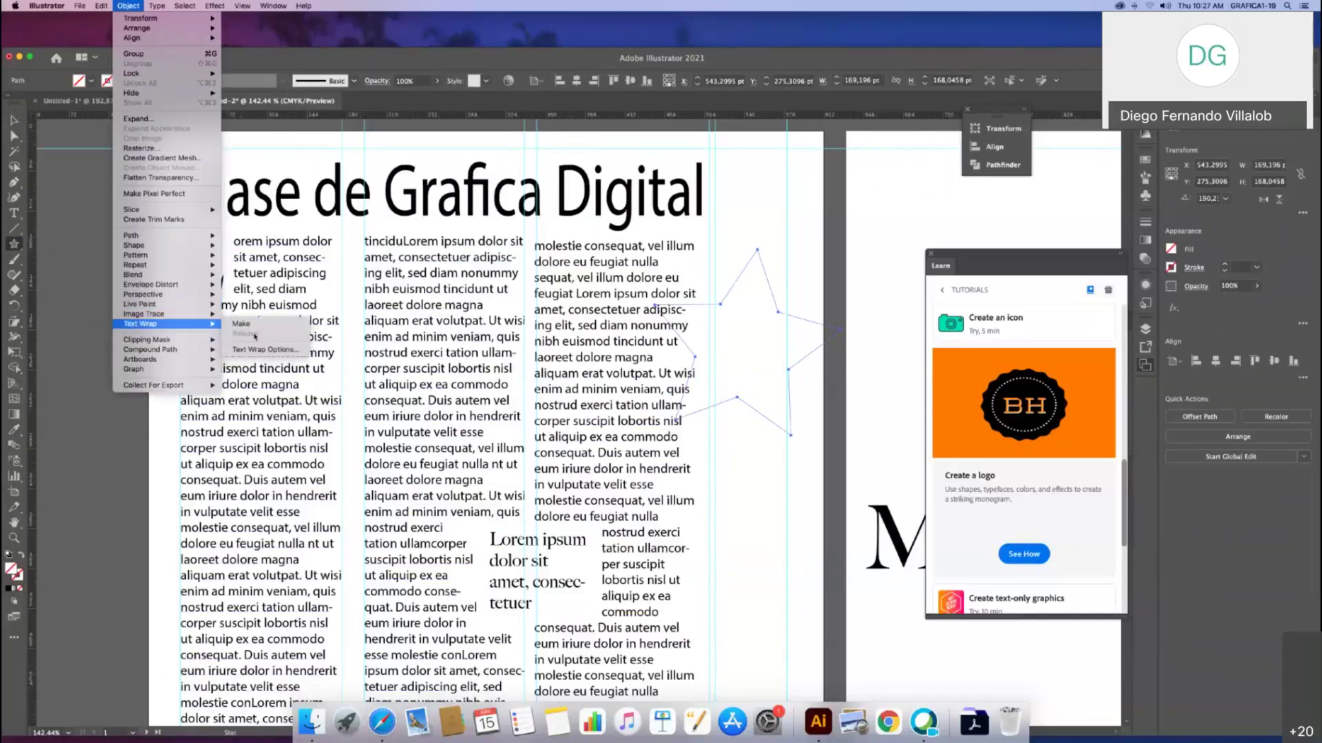
left_click(243, 323)
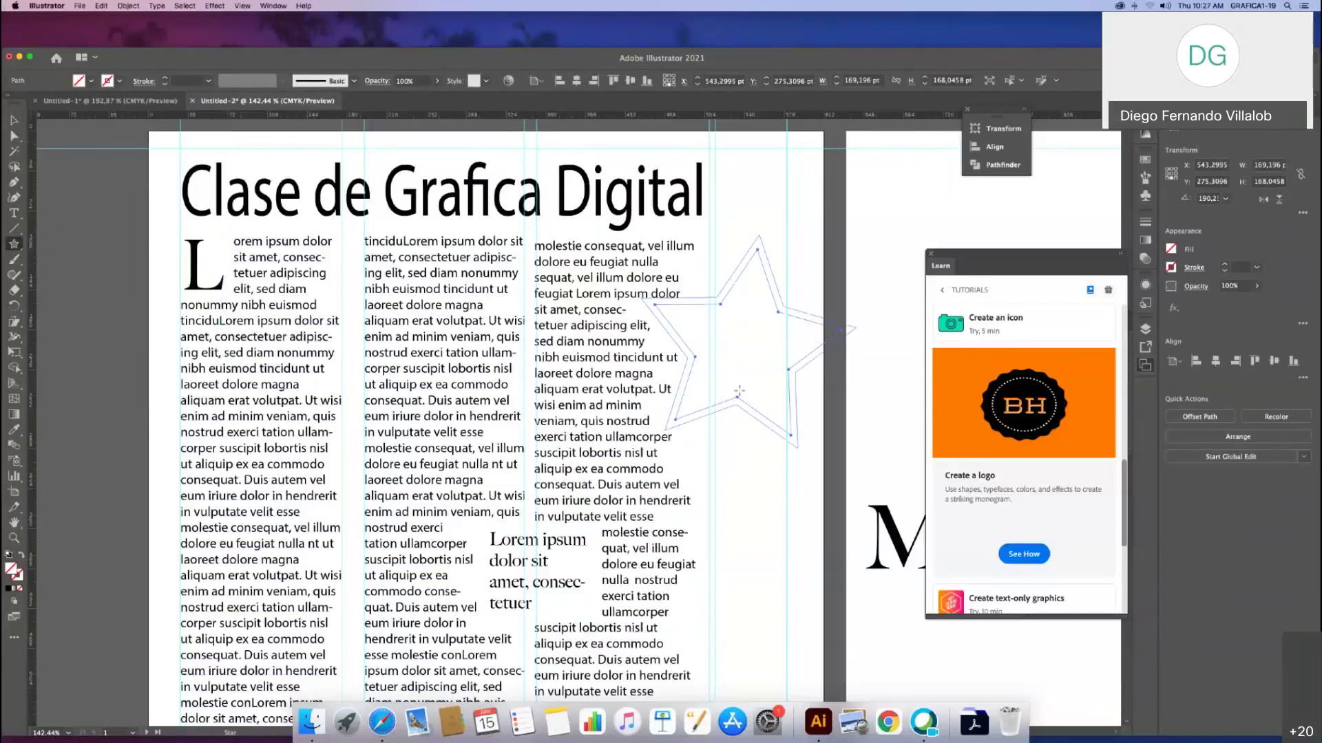
Step: Fill the star with orange and move it about 30 pt left and 14 pt down, further into the third column
left_click(14, 120)
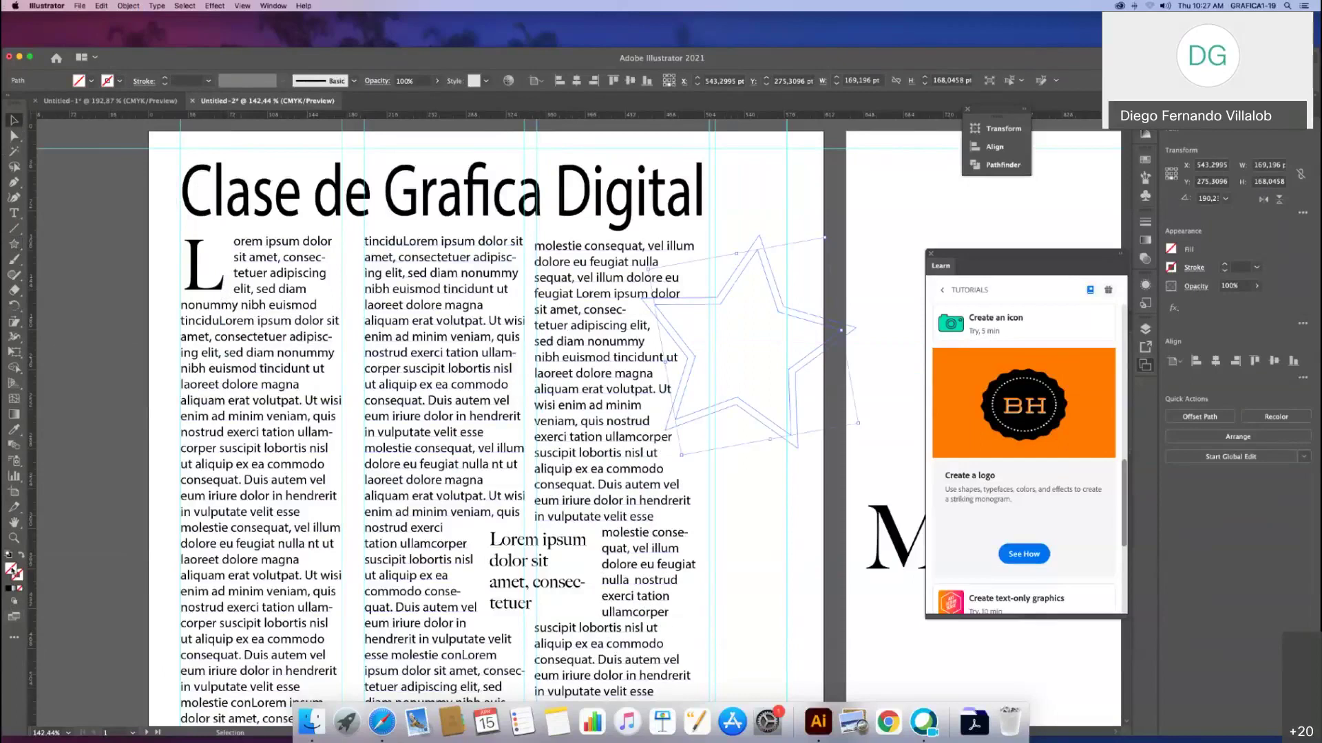
left_click(9, 589)
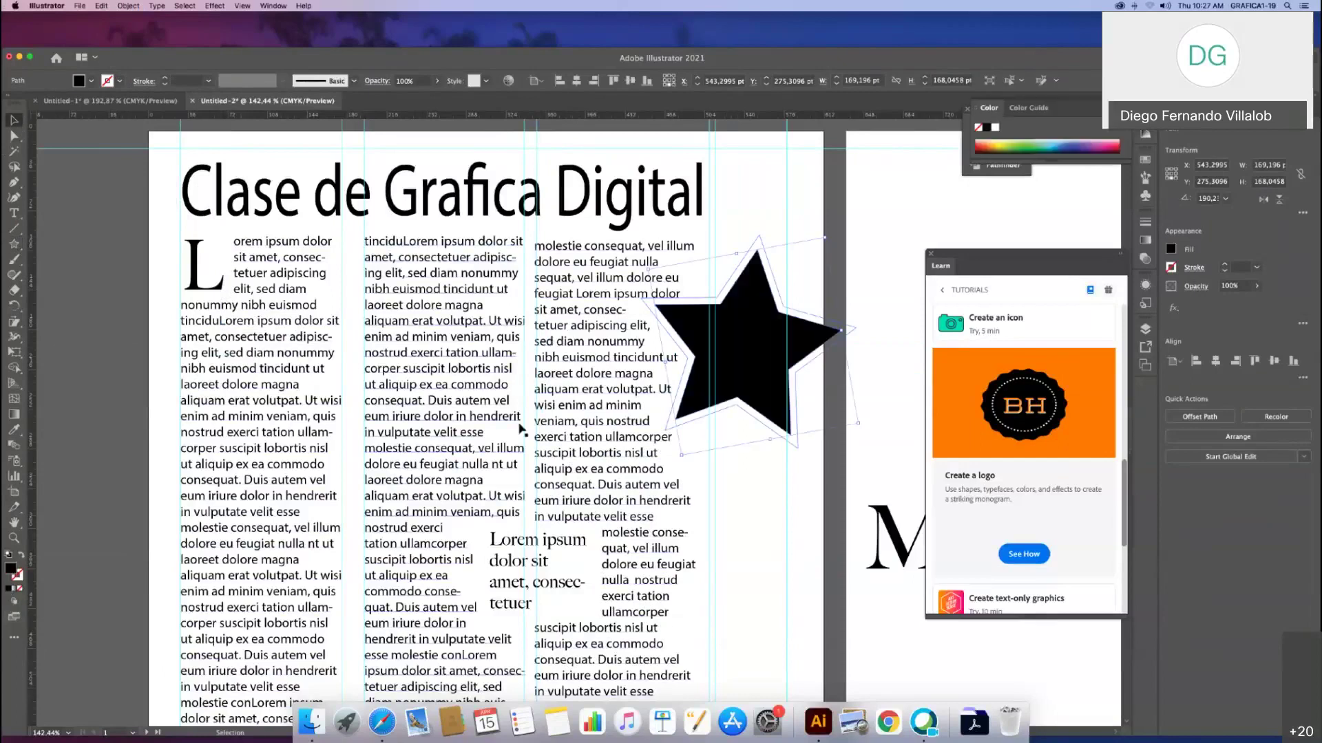
left_click(987, 145)
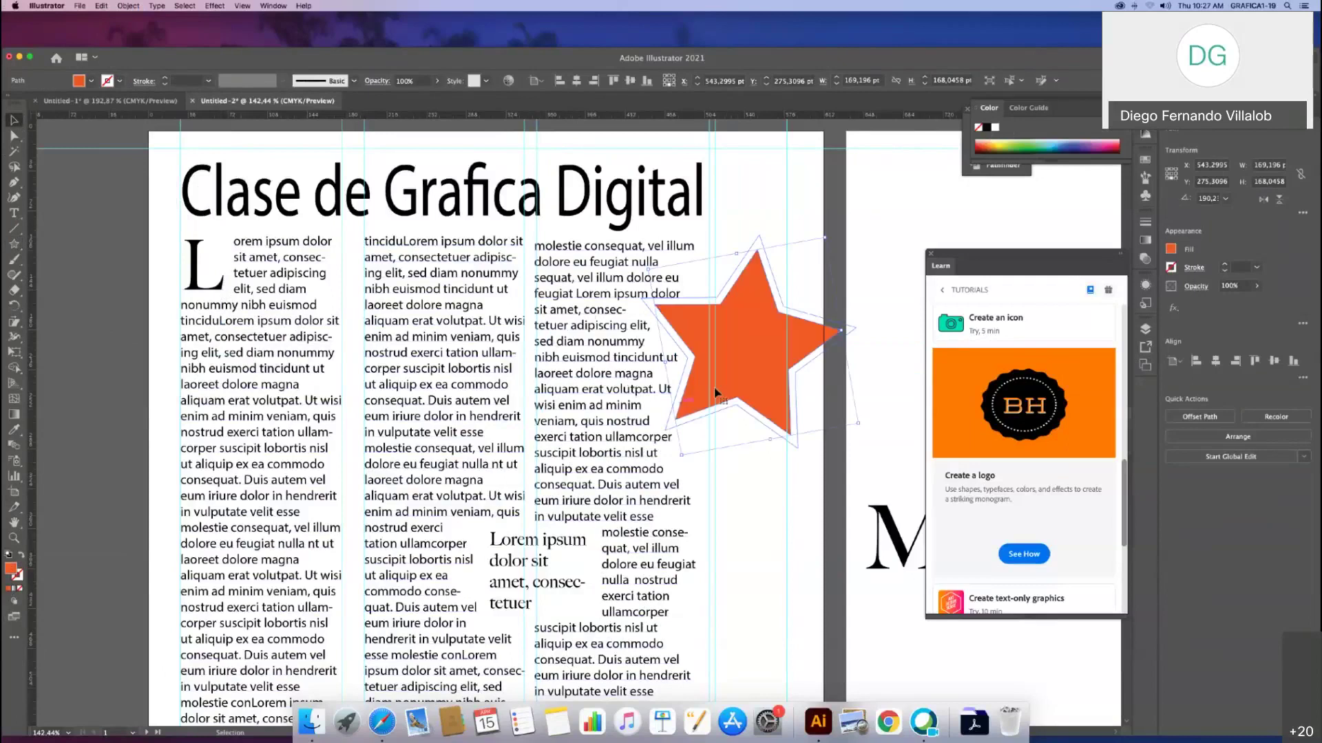
left_click_drag(762, 354, 724, 370)
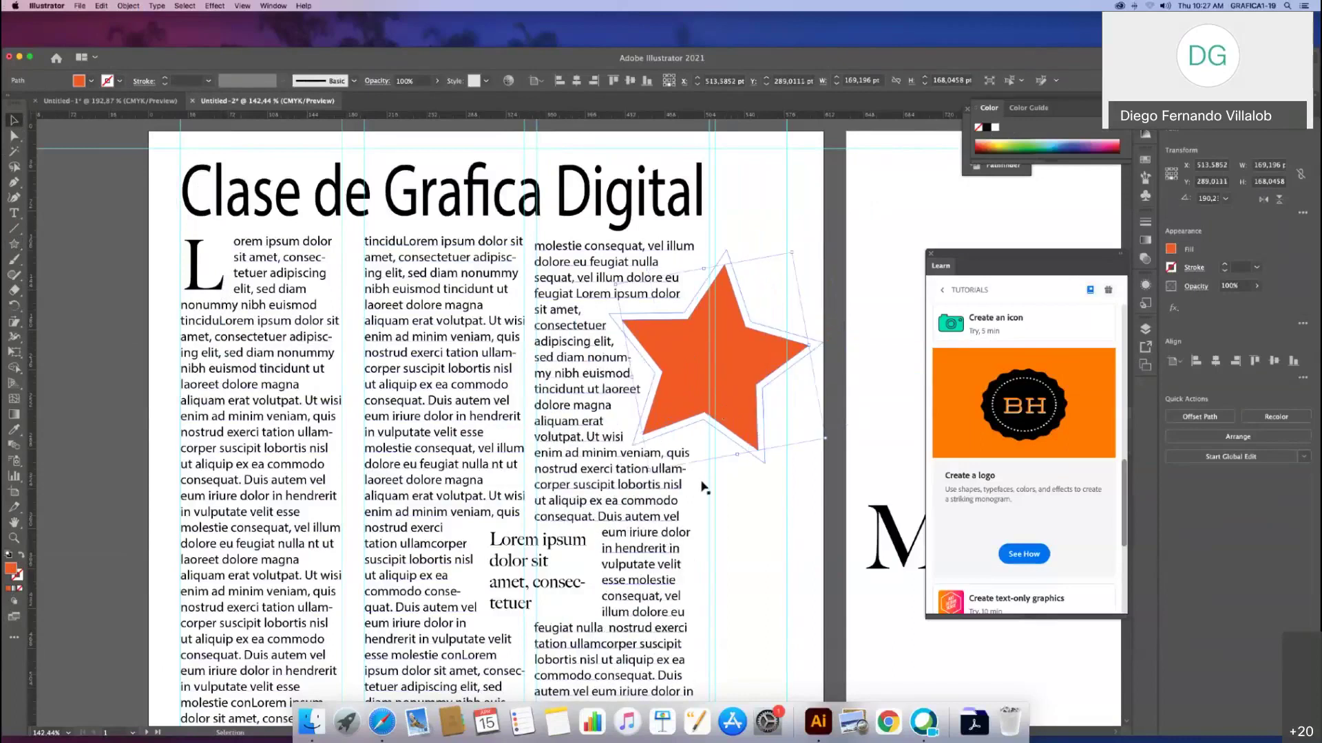
left_click(734, 513)
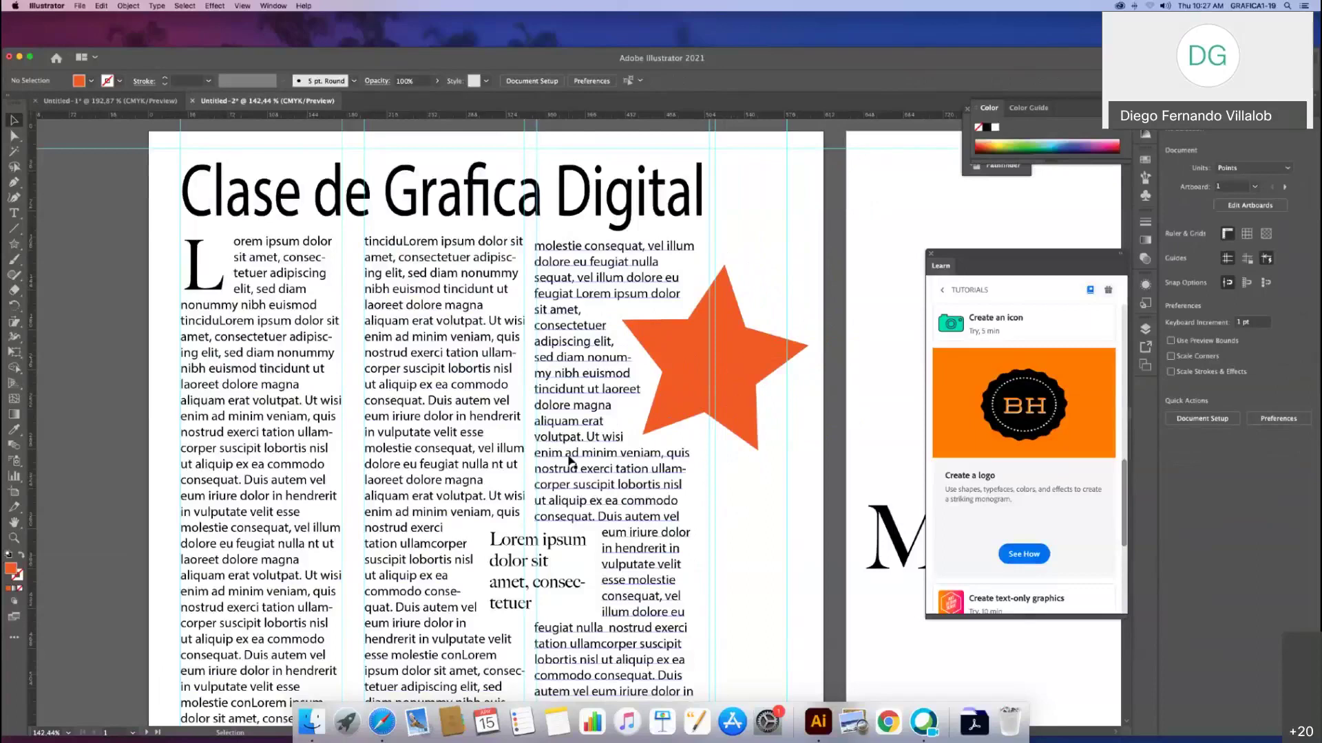
Step: Move the upper sans-serif MURCIELAGO wordmark on the second artboard about 16 pt left and 90 pt down, just above the serif one
key("h")
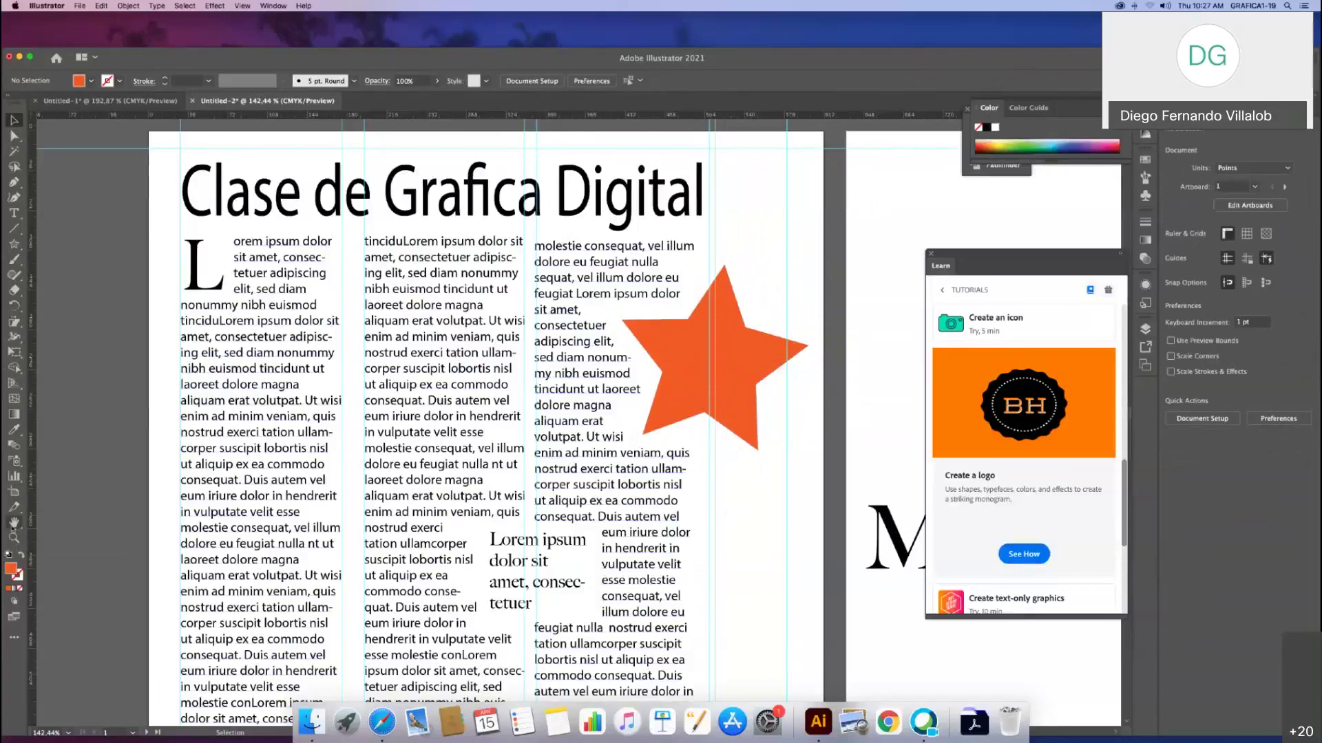
left_click_drag(667, 525, 246, 508)
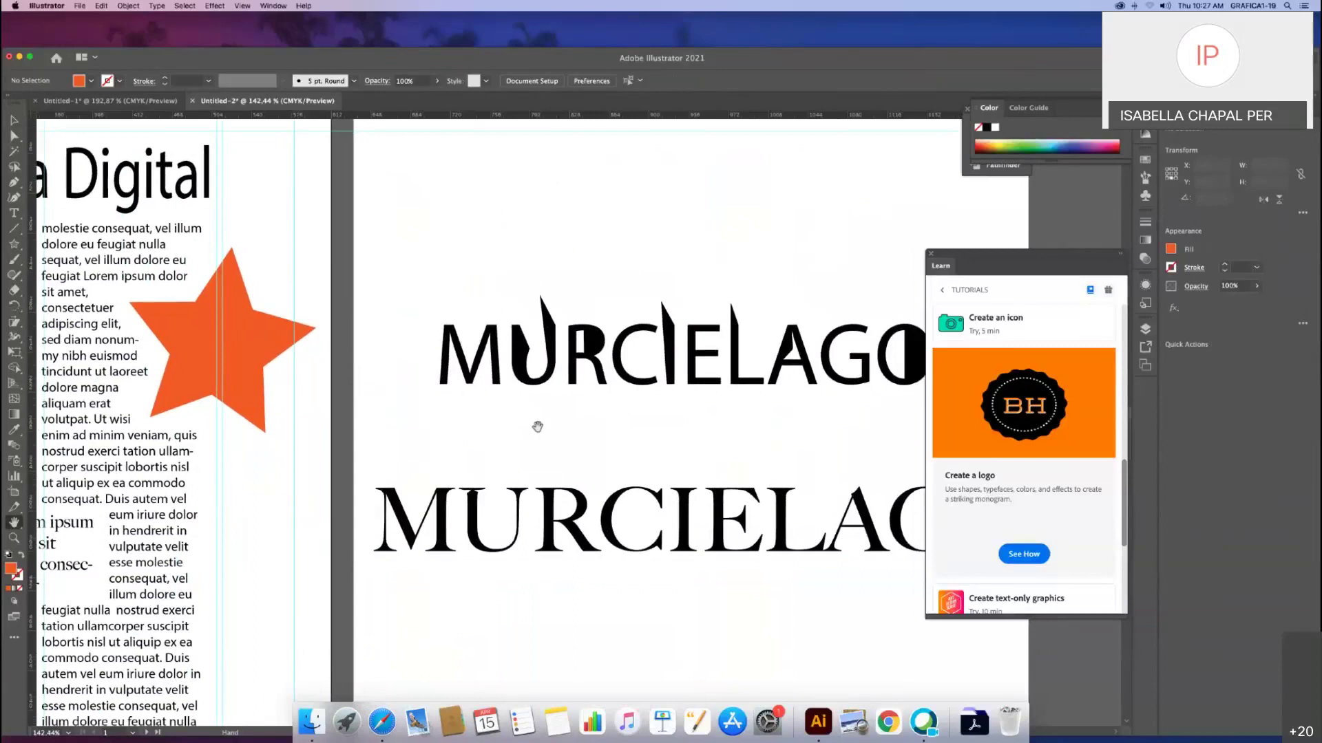
left_click_drag(534, 422, 416, 427)
left_click_drag(649, 433, 546, 427)
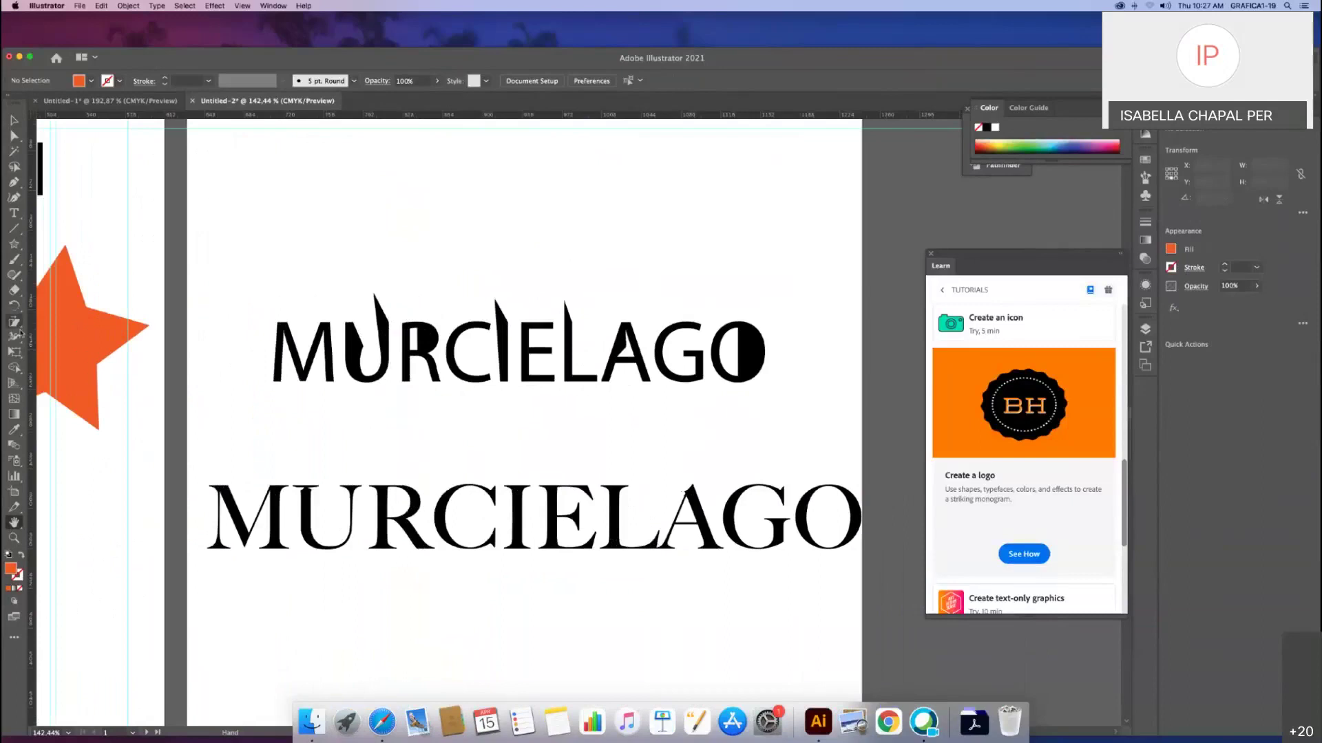
key("v")
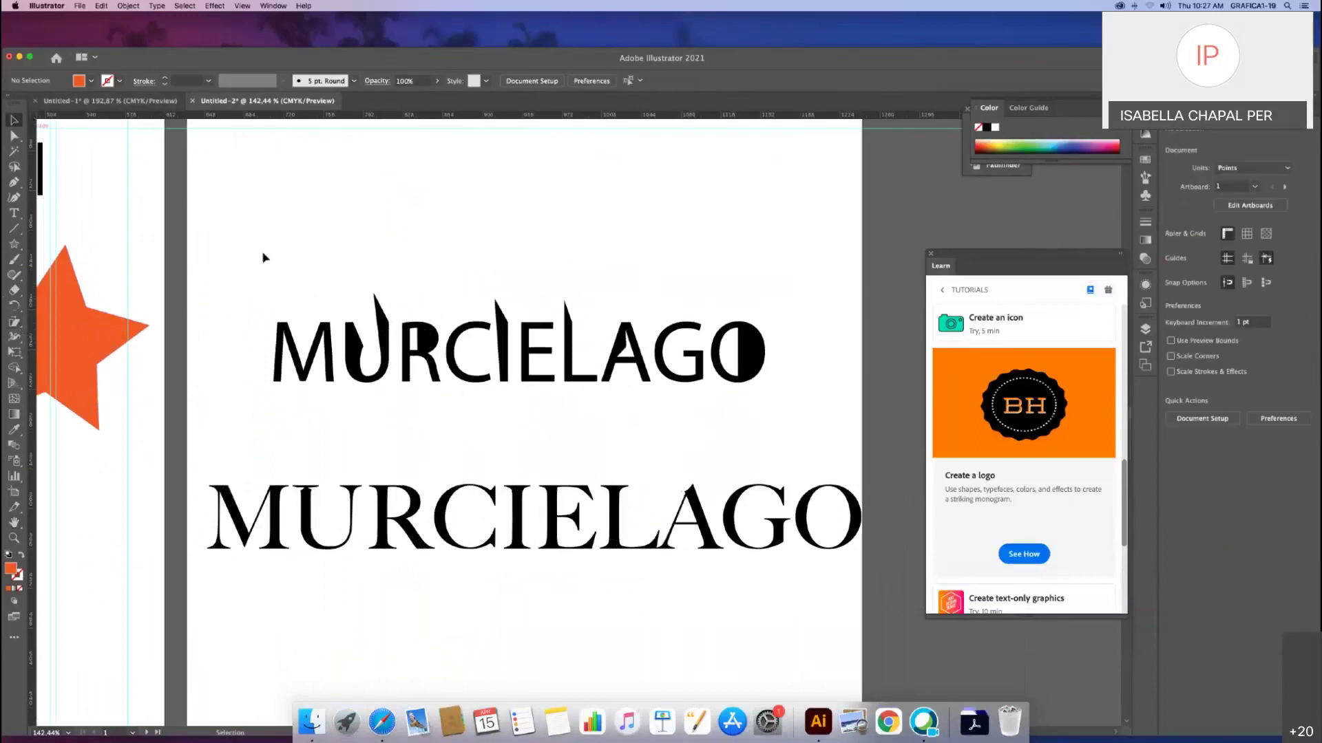
left_click(212, 277)
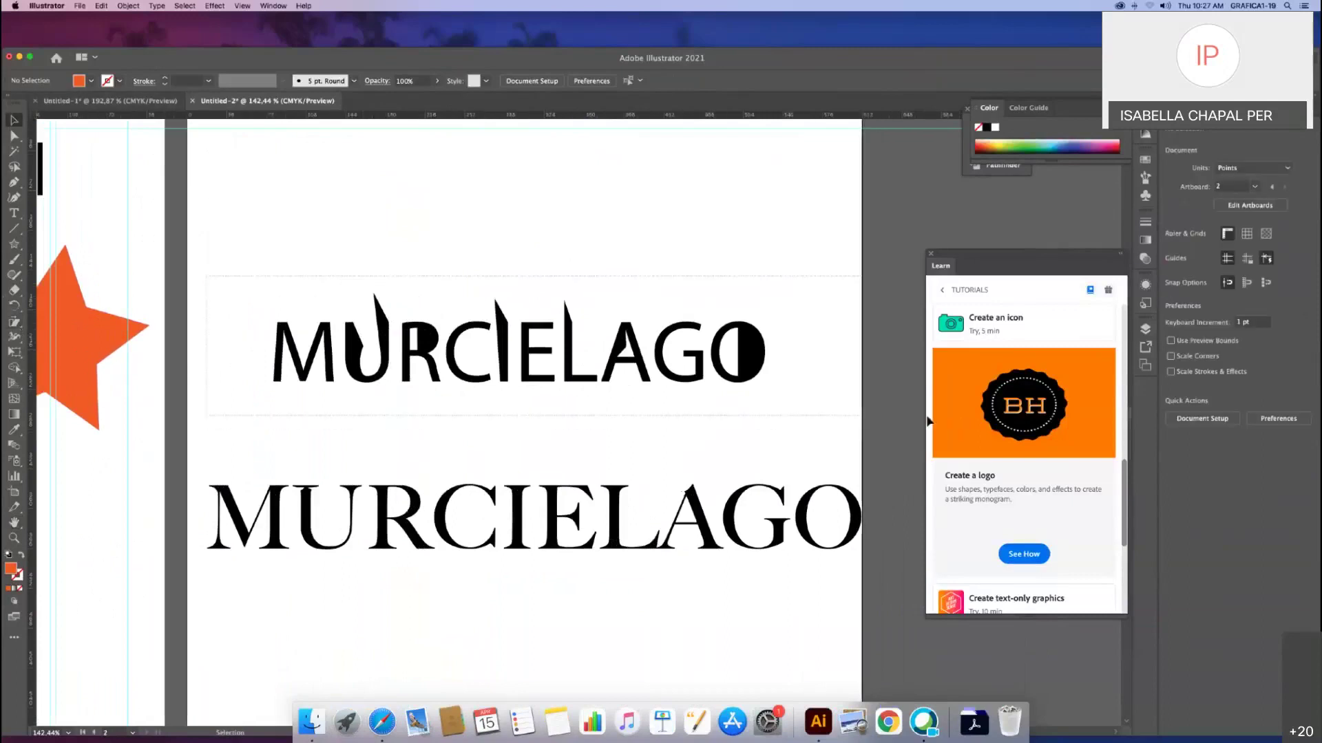
left_click(301, 337)
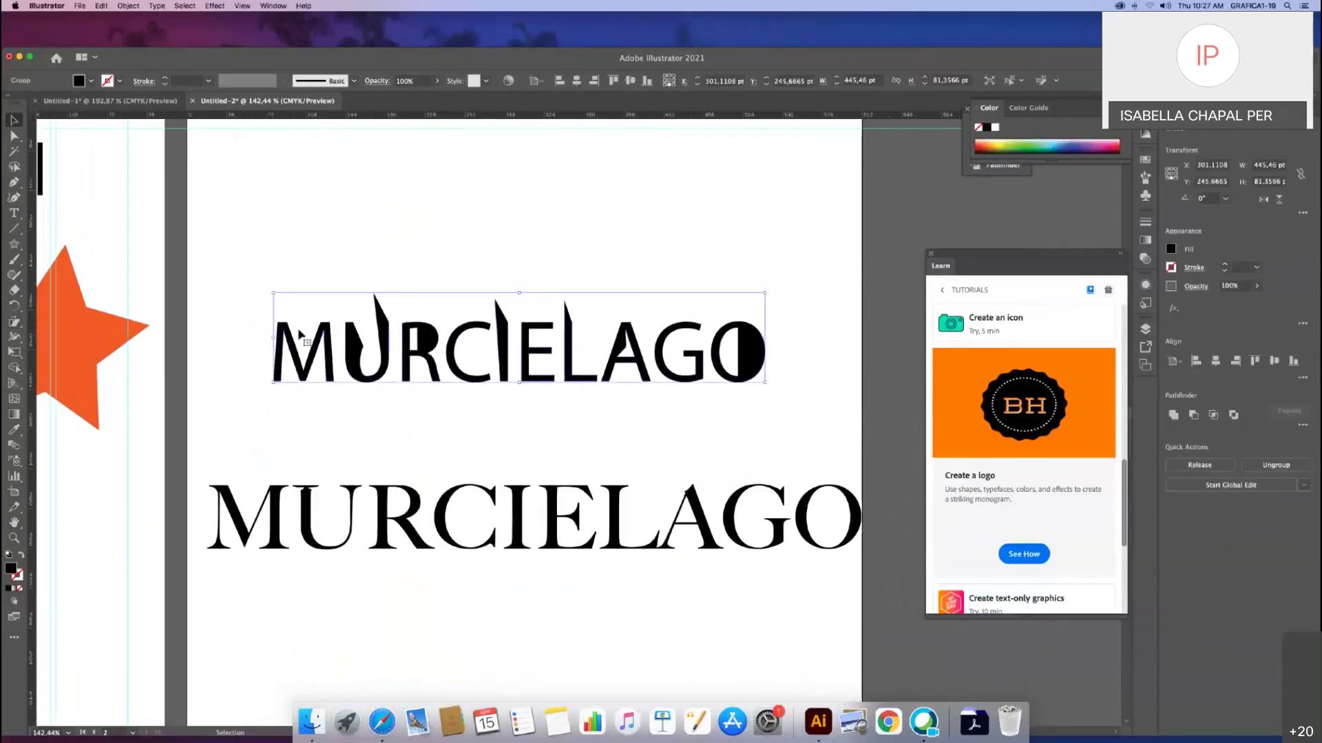
left_click_drag(323, 377, 287, 474)
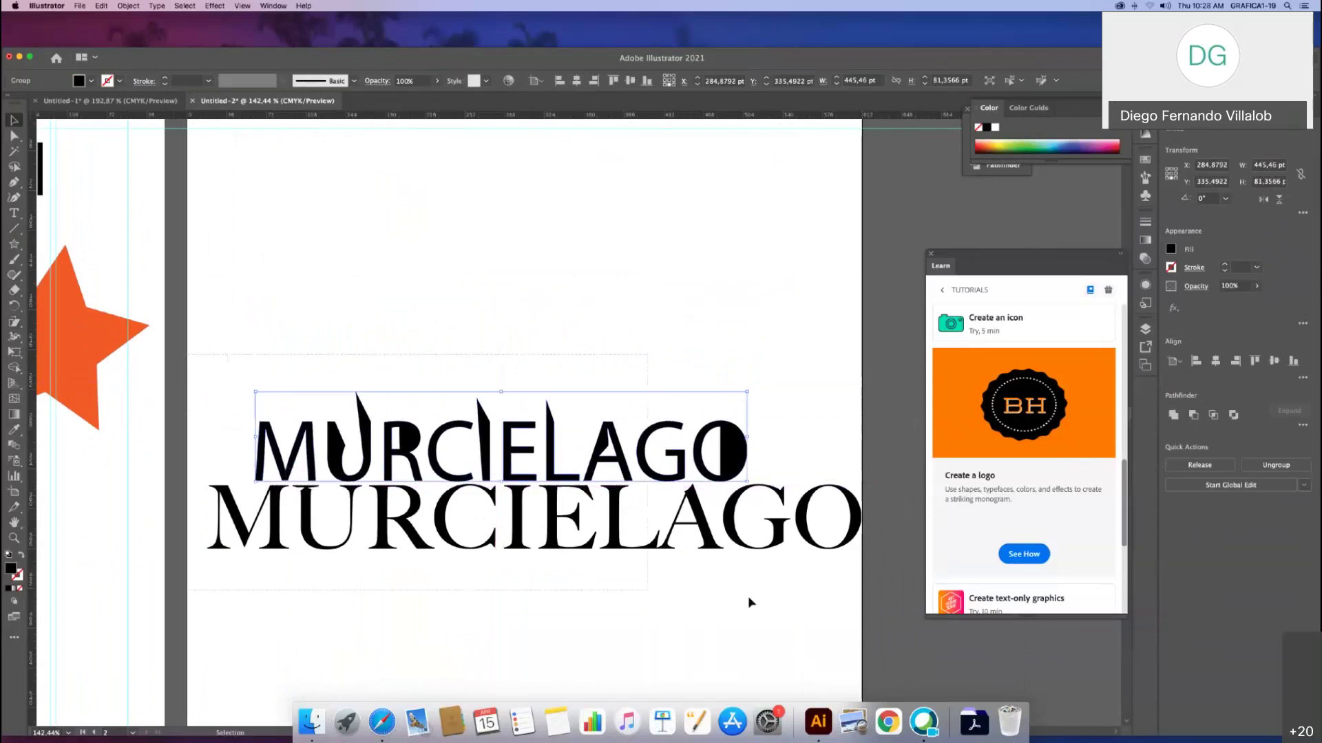
Step: Select both MURCIELAGO wordmarks together and move them up to the top of the second artboard
left_click(434, 547, "shift")
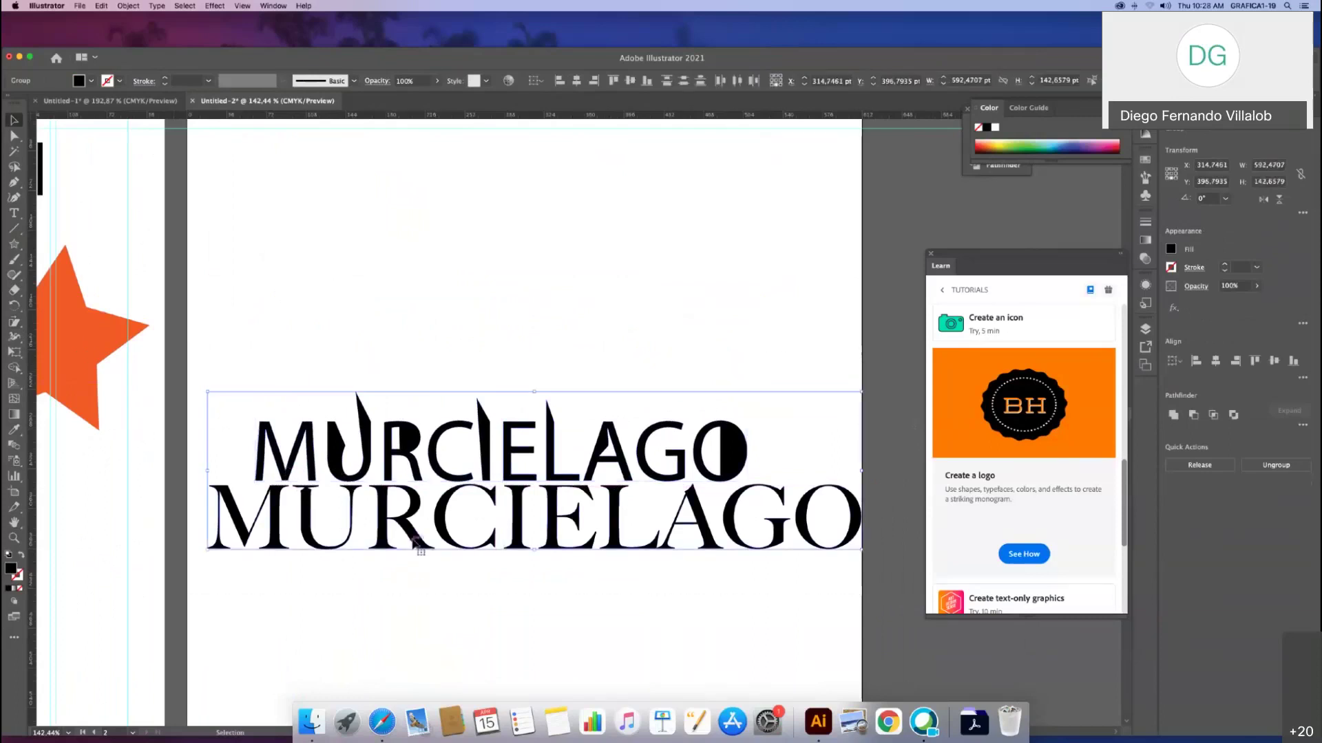
left_click_drag(414, 541, 406, 278)
left_click(266, 403)
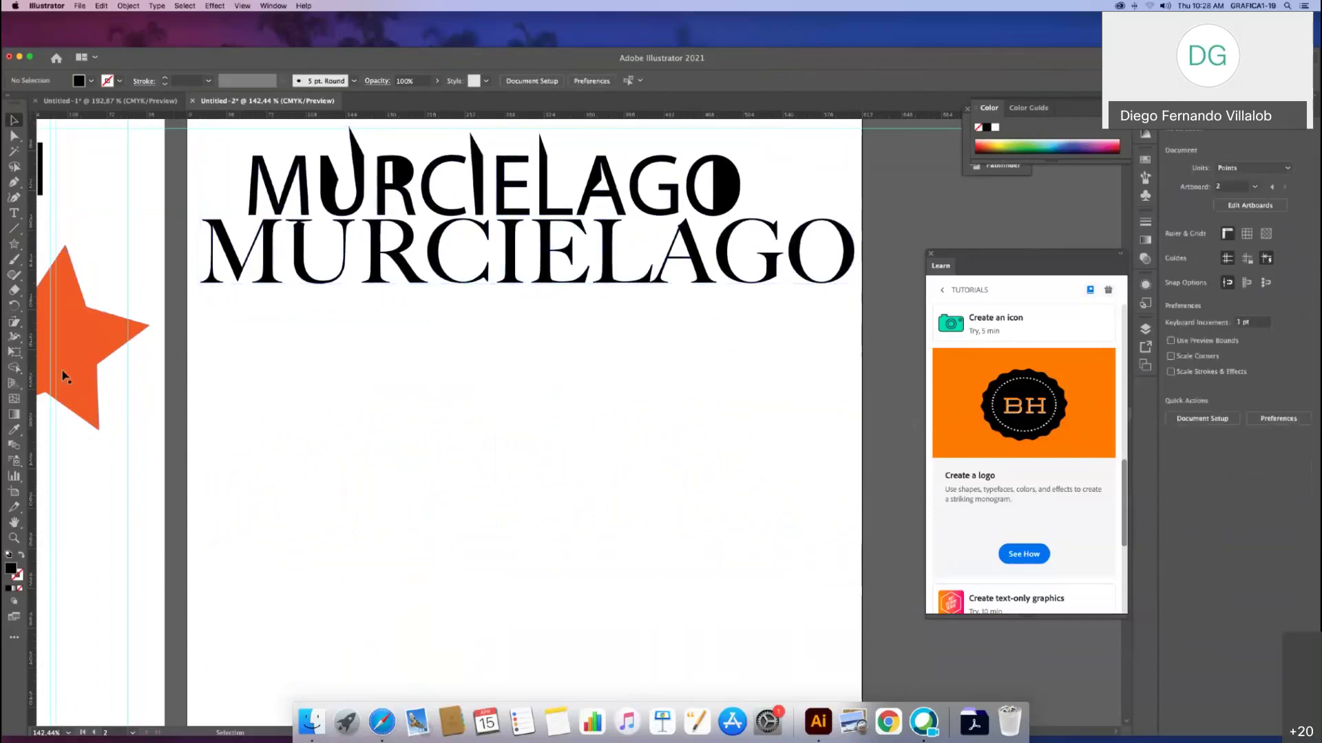
left_click(13, 523)
left_click_drag(238, 541, 247, 446)
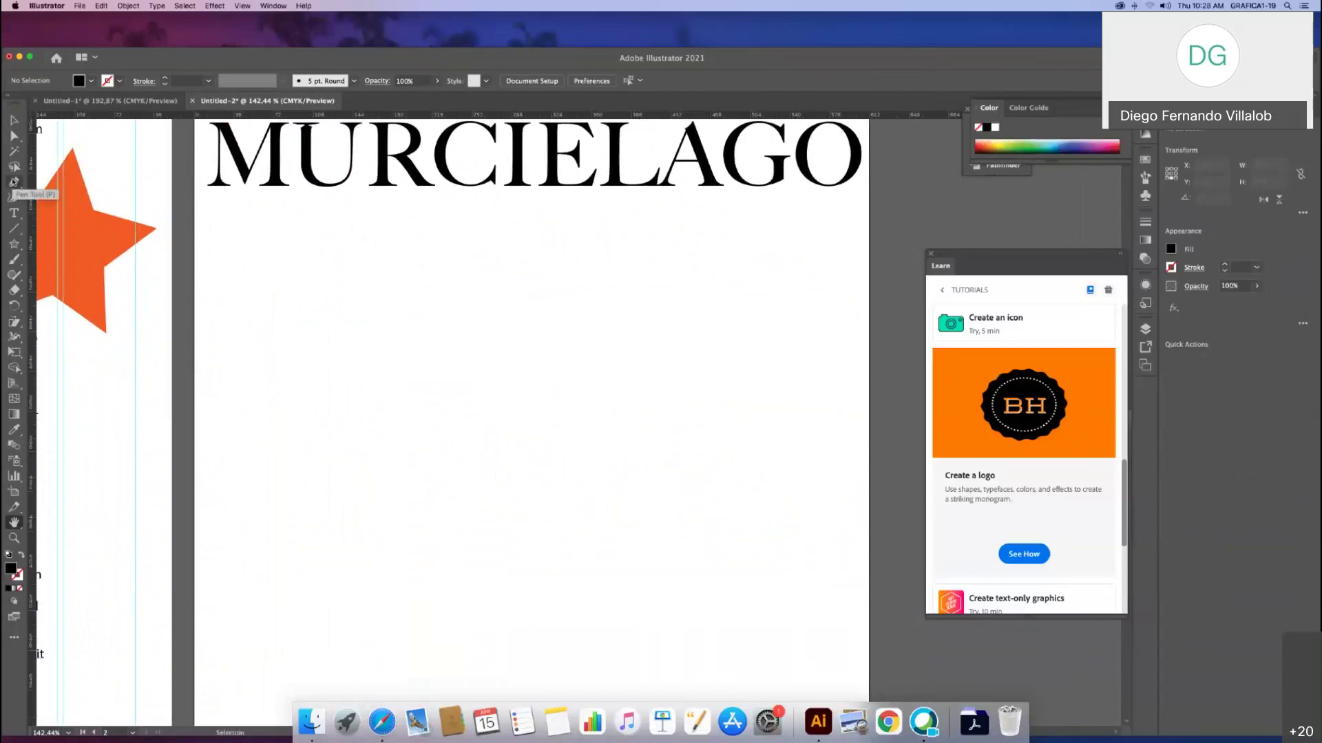
left_click(26, 184)
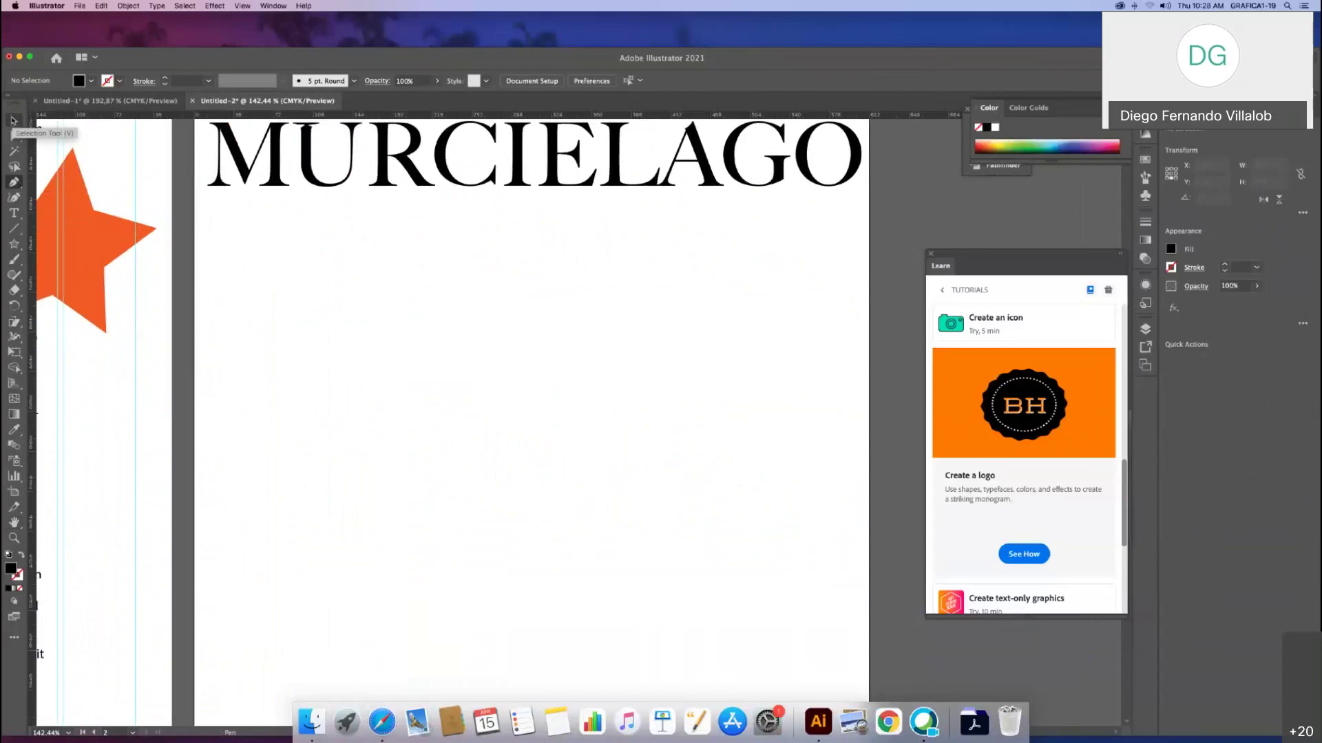
left_click(13, 120)
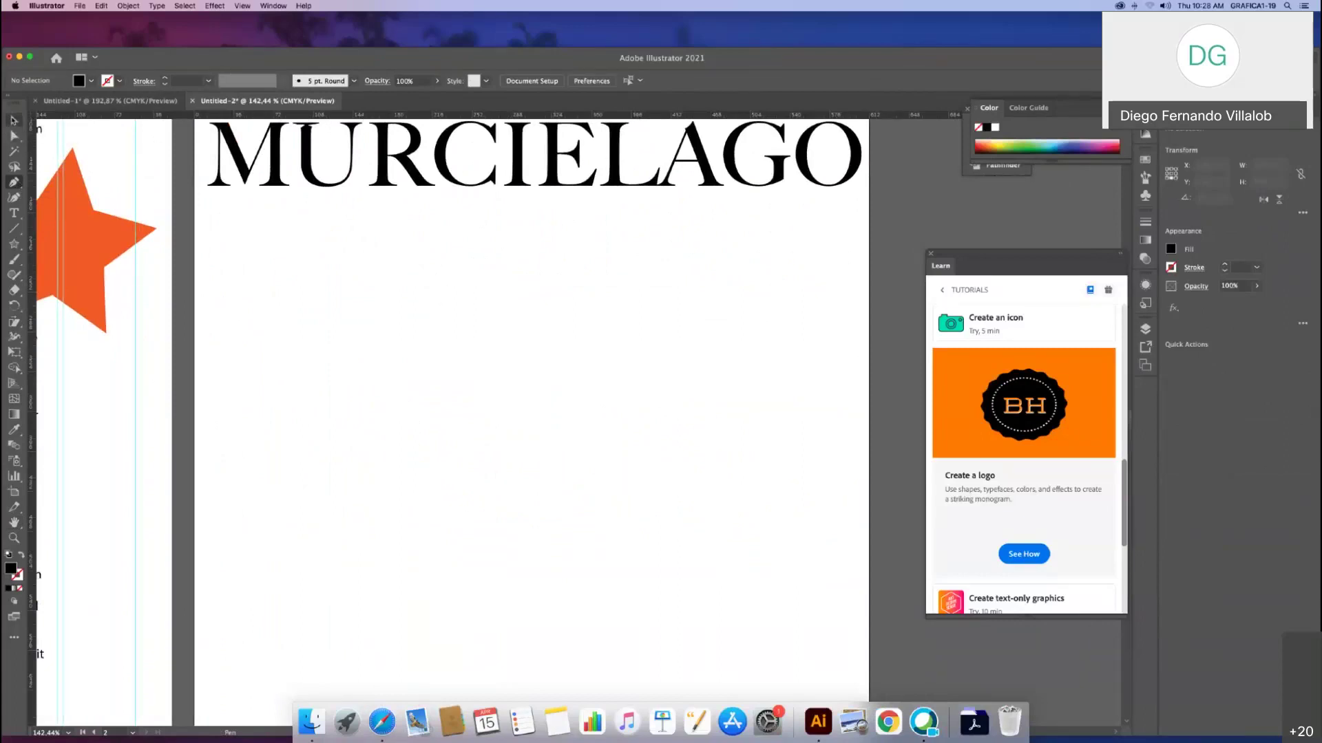
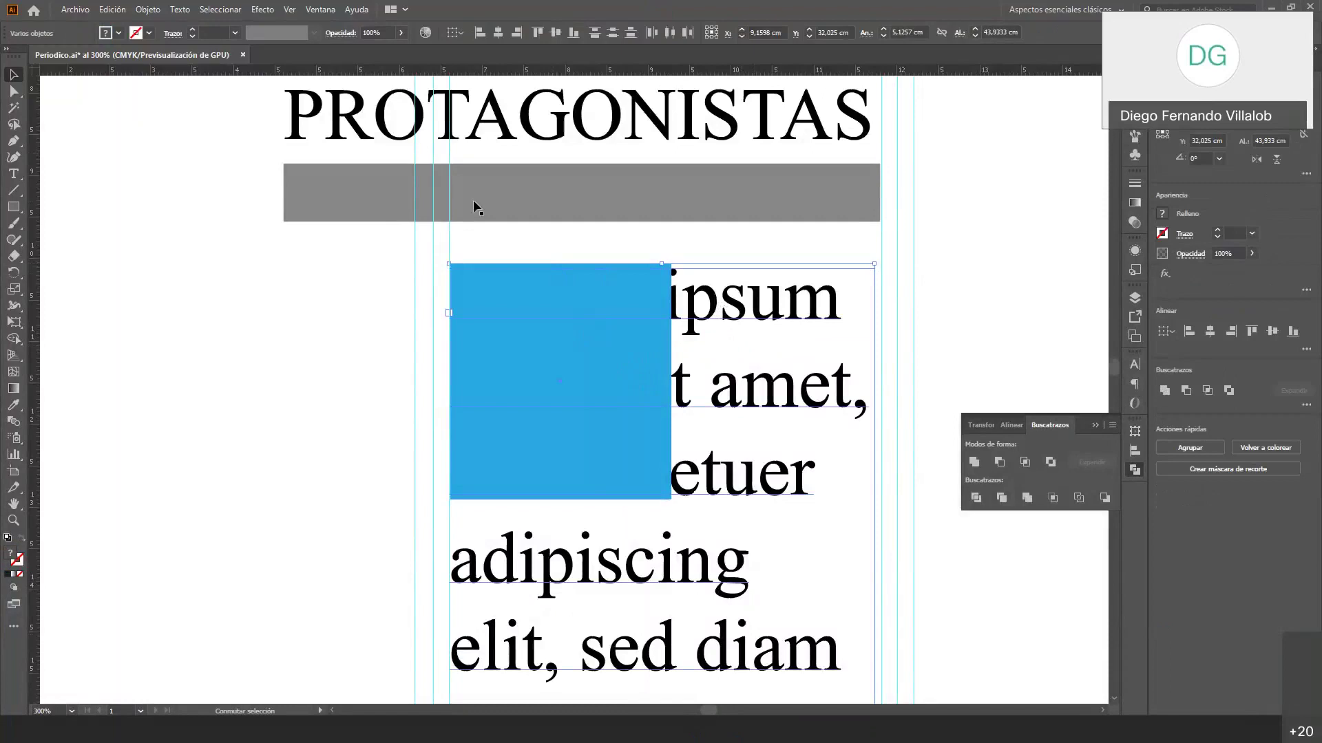
left_click(146, 9)
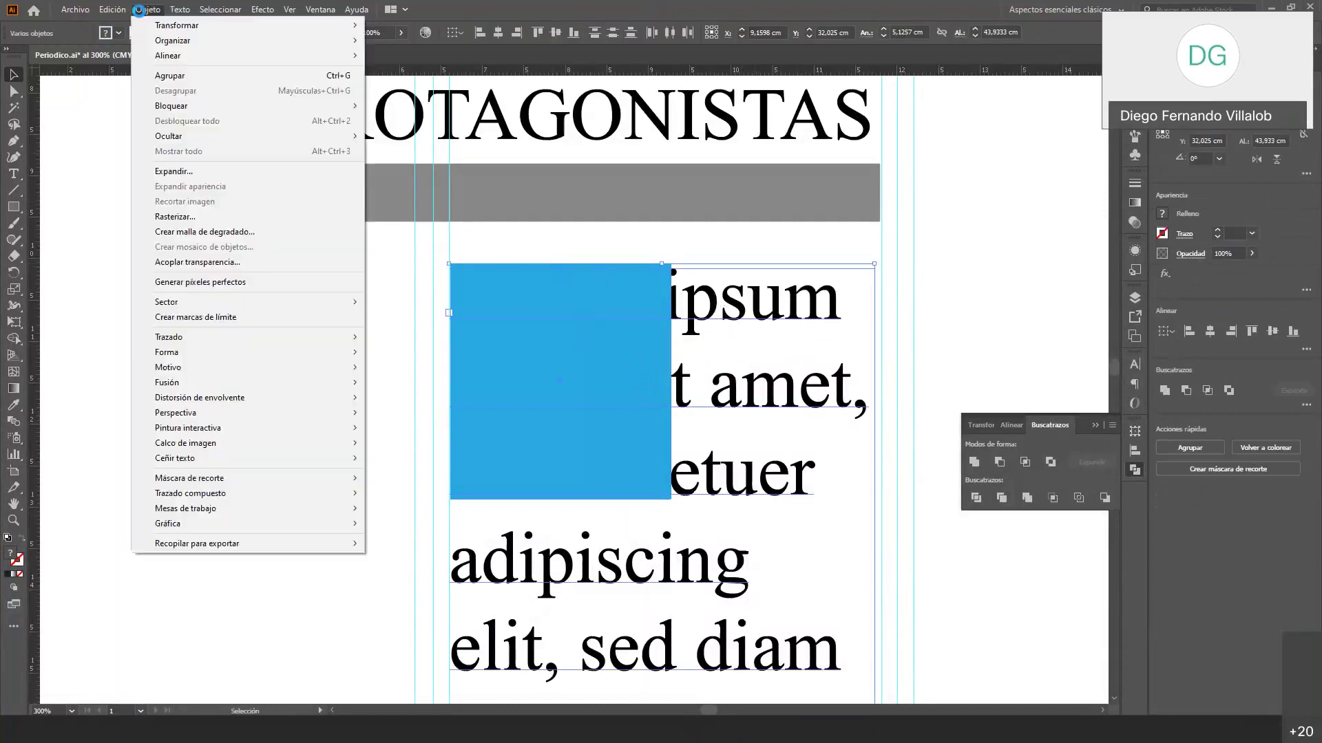
mouse_move(171, 10)
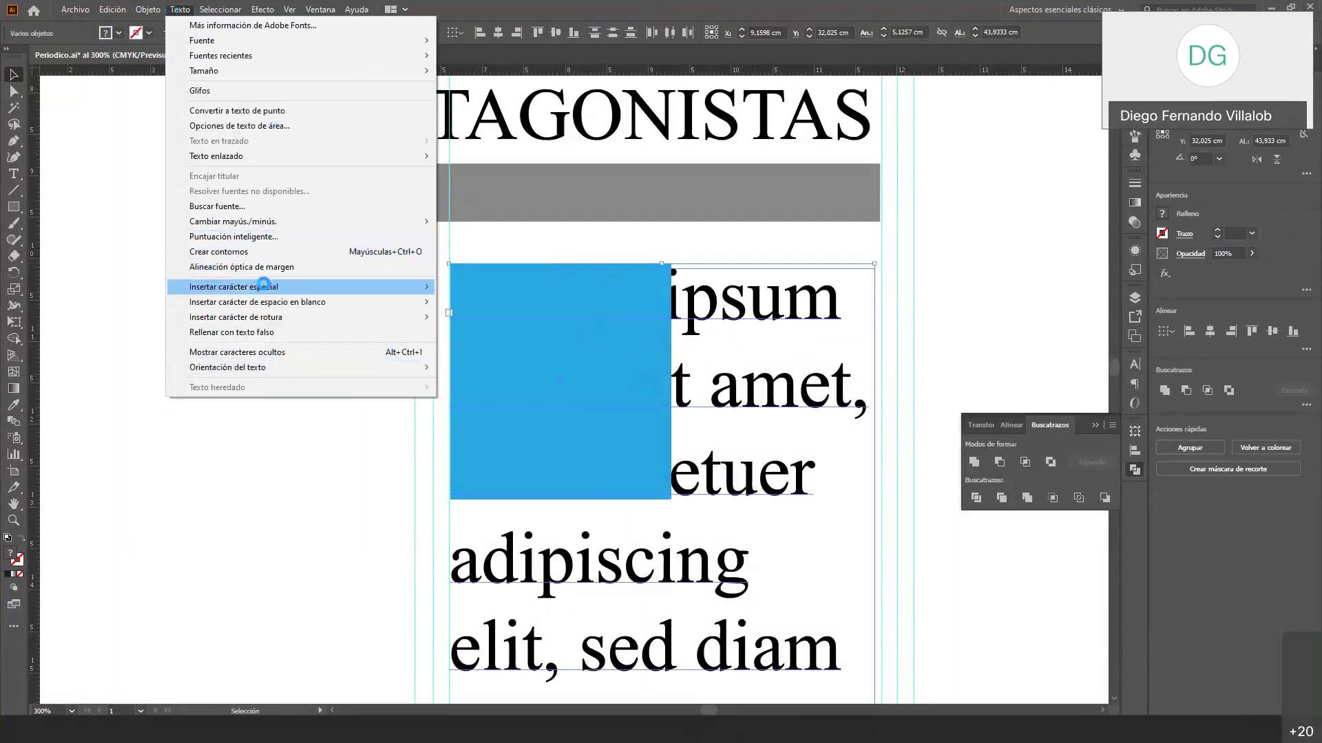
mouse_move(266, 288)
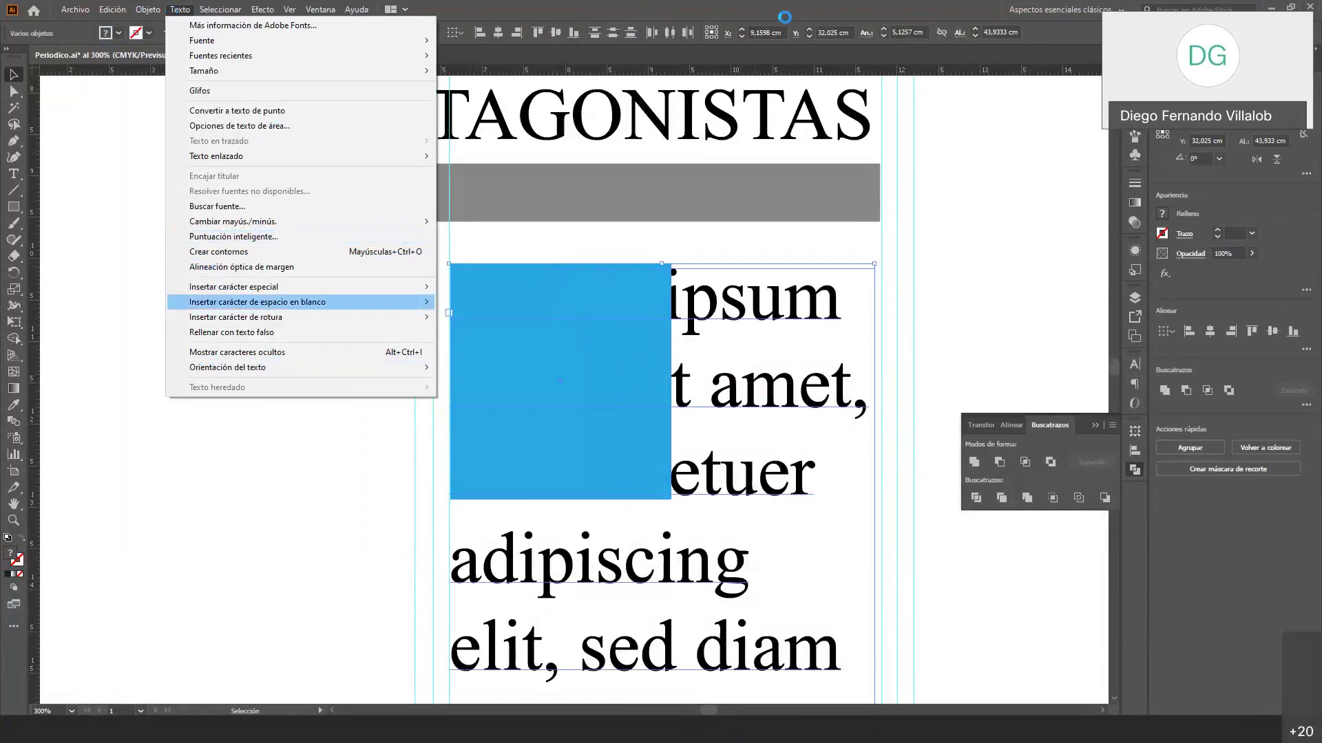
left_click(627, 34)
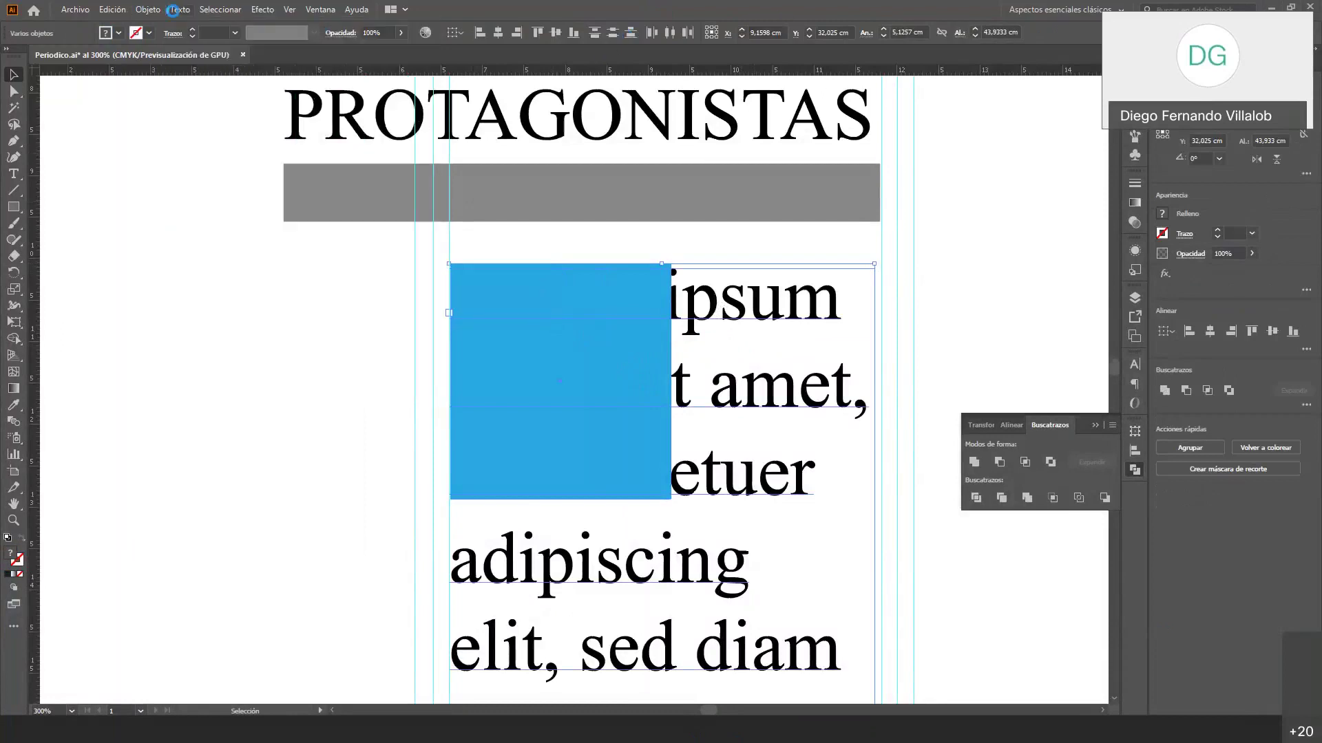
Step: Try to convert the body text under the blue rectangle to outlines, and undo the conversion
left_click(174, 9)
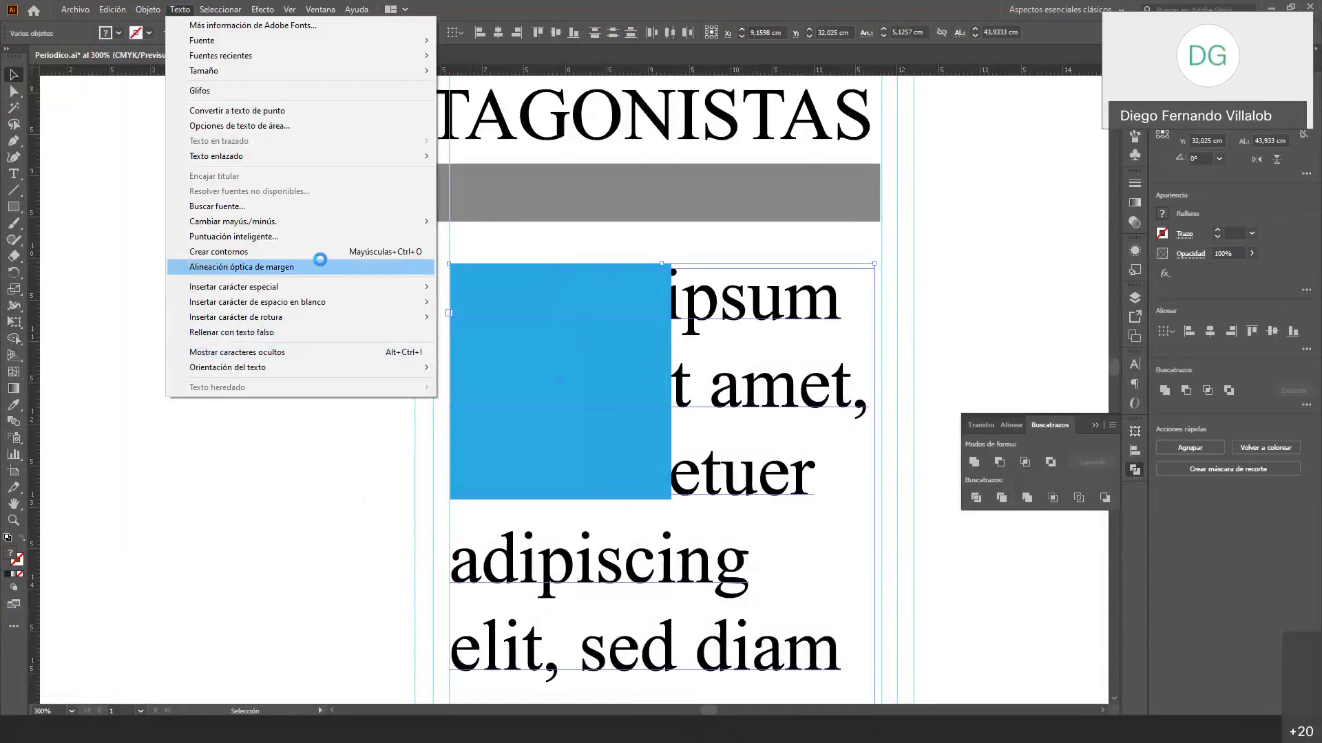
left_click(319, 253)
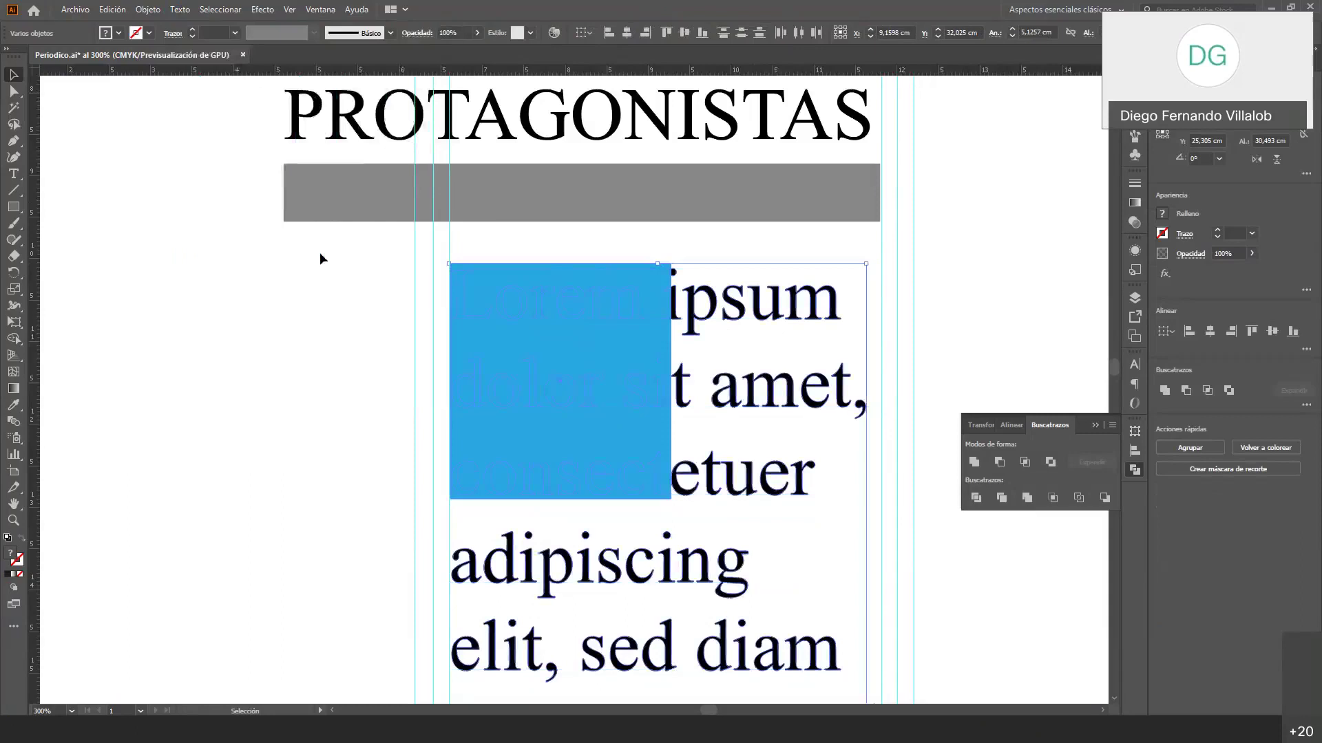
key("a")
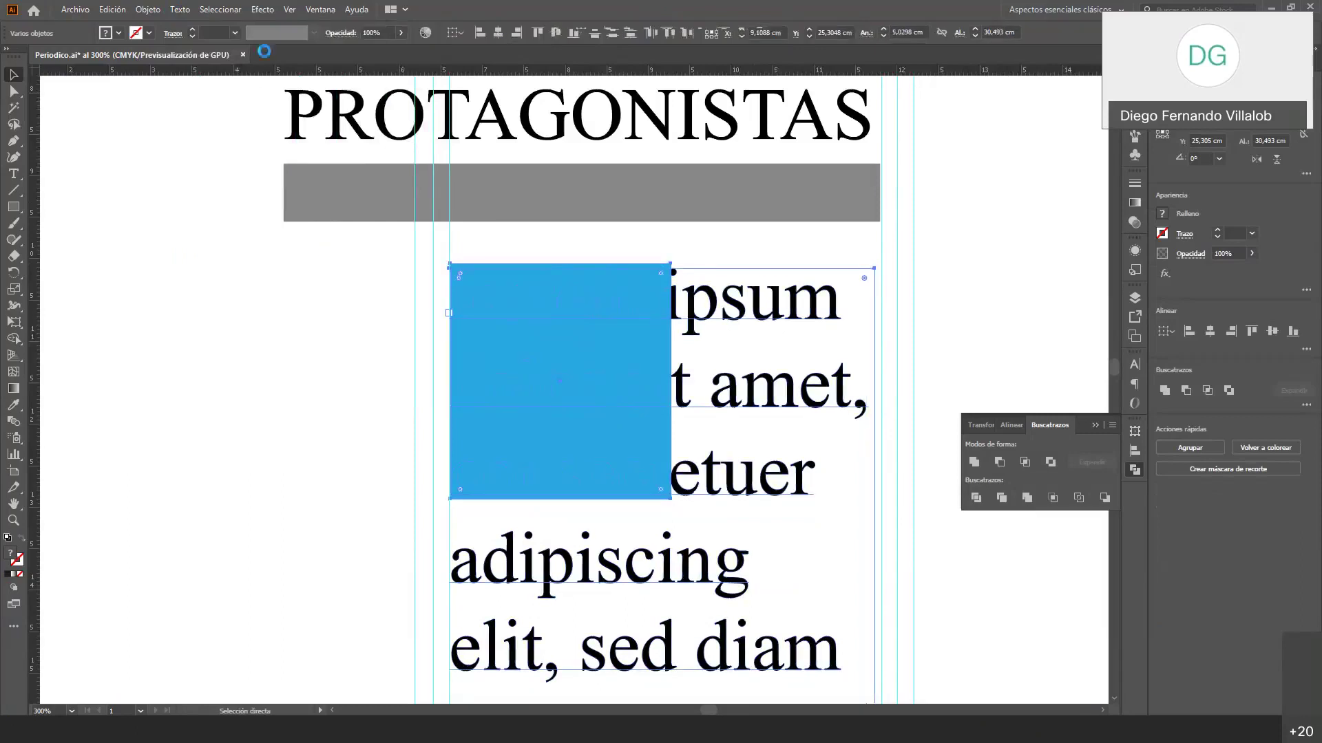
Step: Create a text wrap from the selected blue rectangle and body text column, accepting that text objects are included
left_click(158, 9)
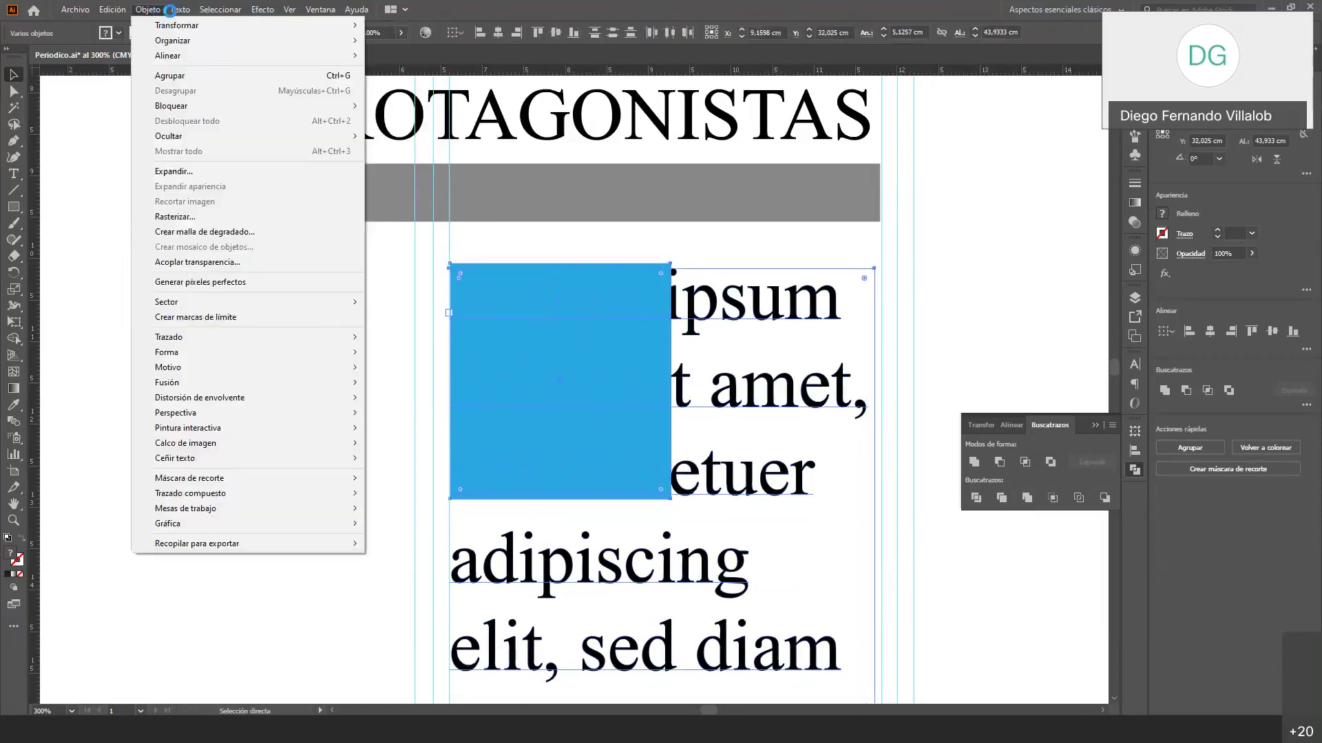
left_click(158, 10)
left_click(175, 9)
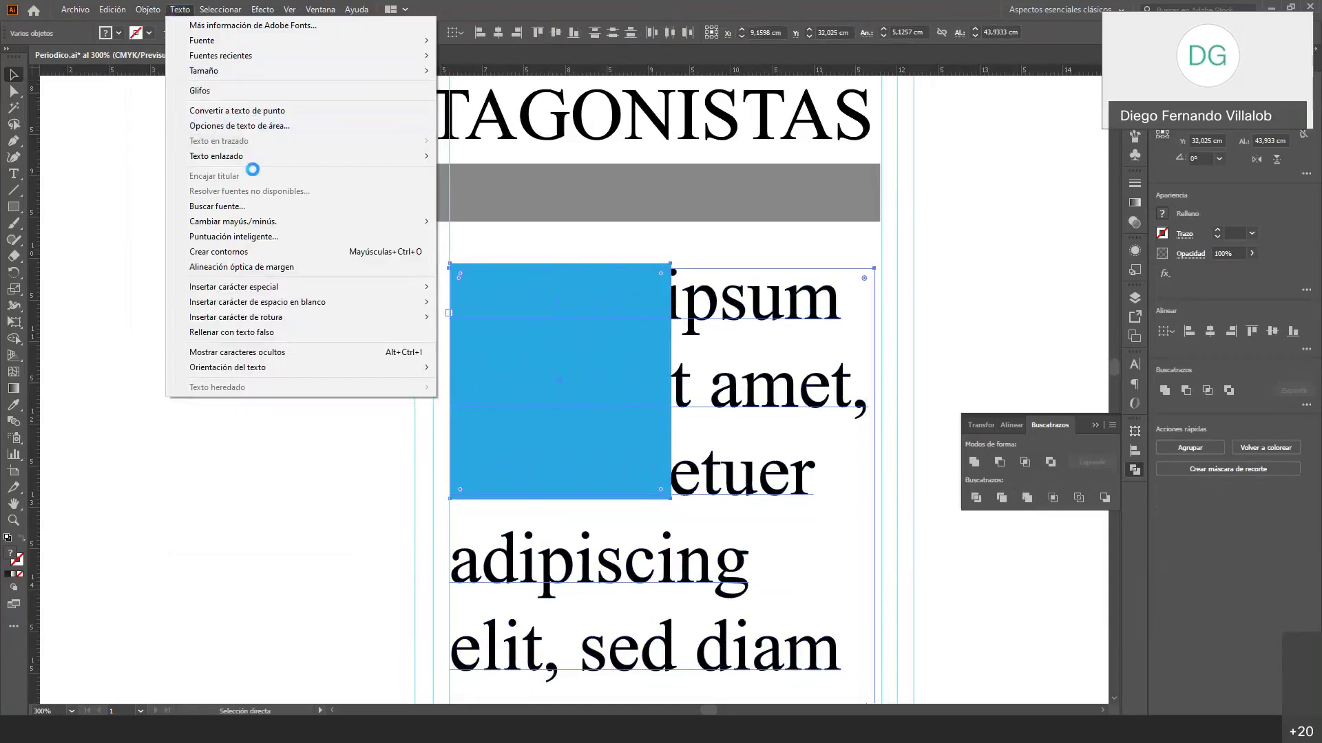
mouse_move(244, 156)
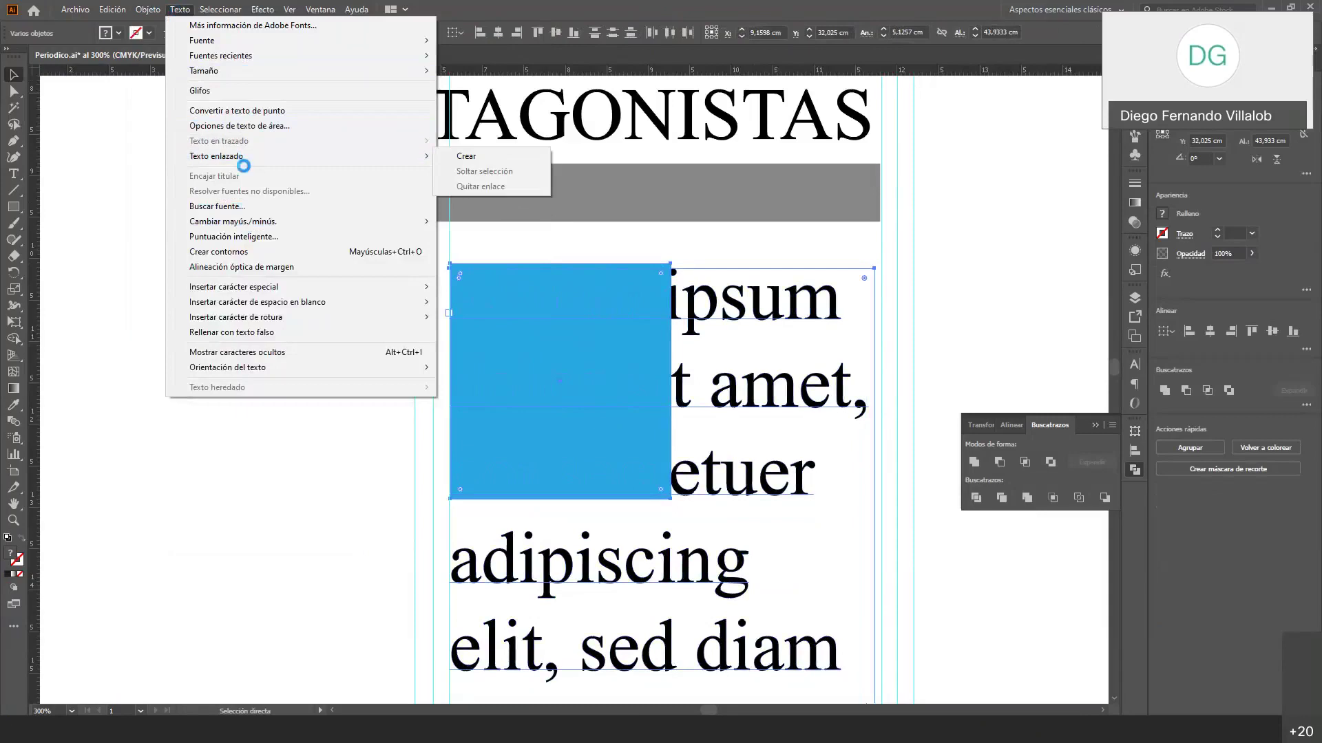
mouse_move(149, 10)
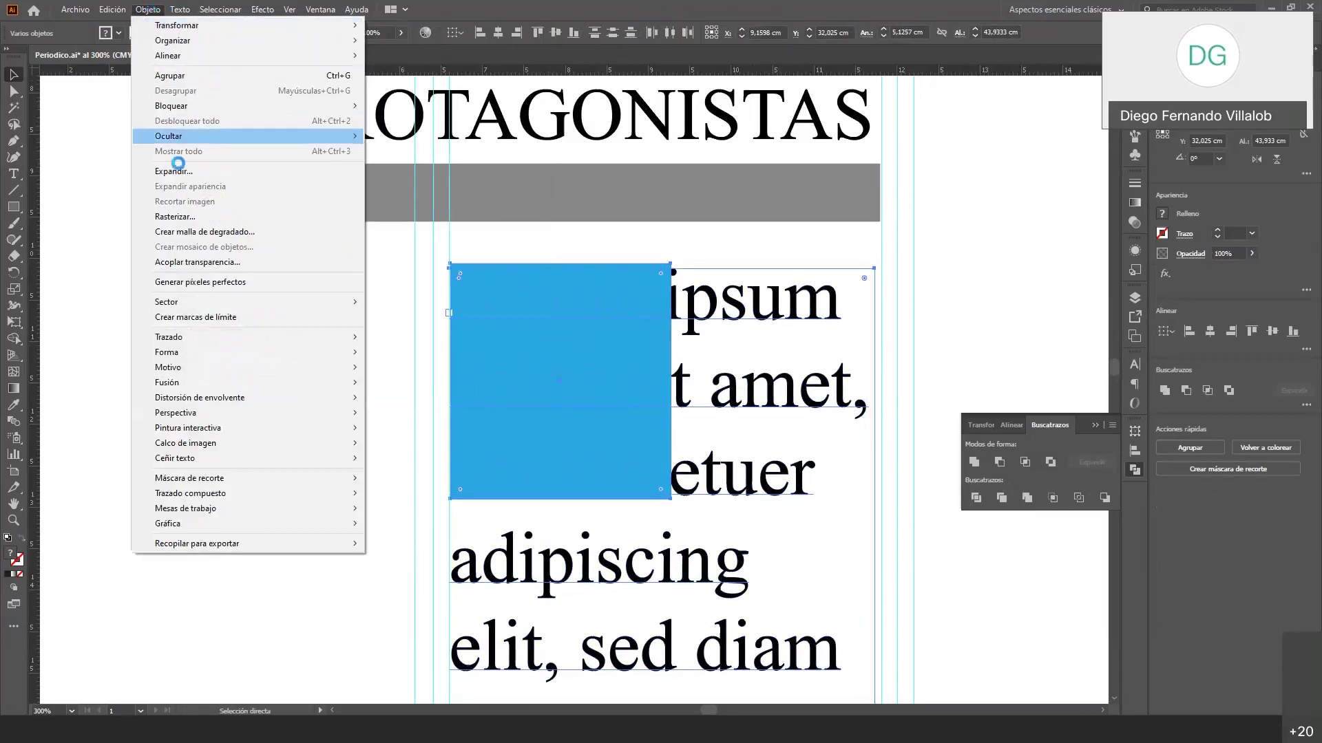
mouse_move(178, 371)
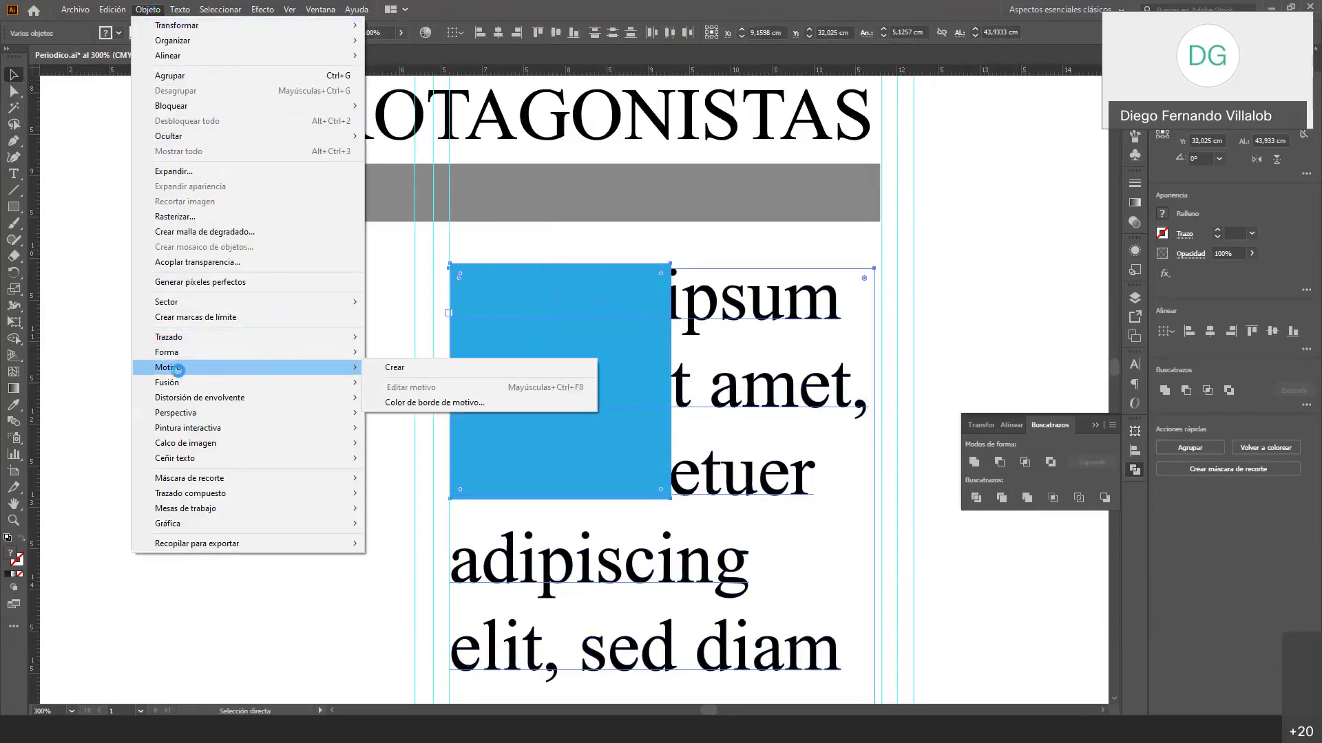
mouse_move(177, 462)
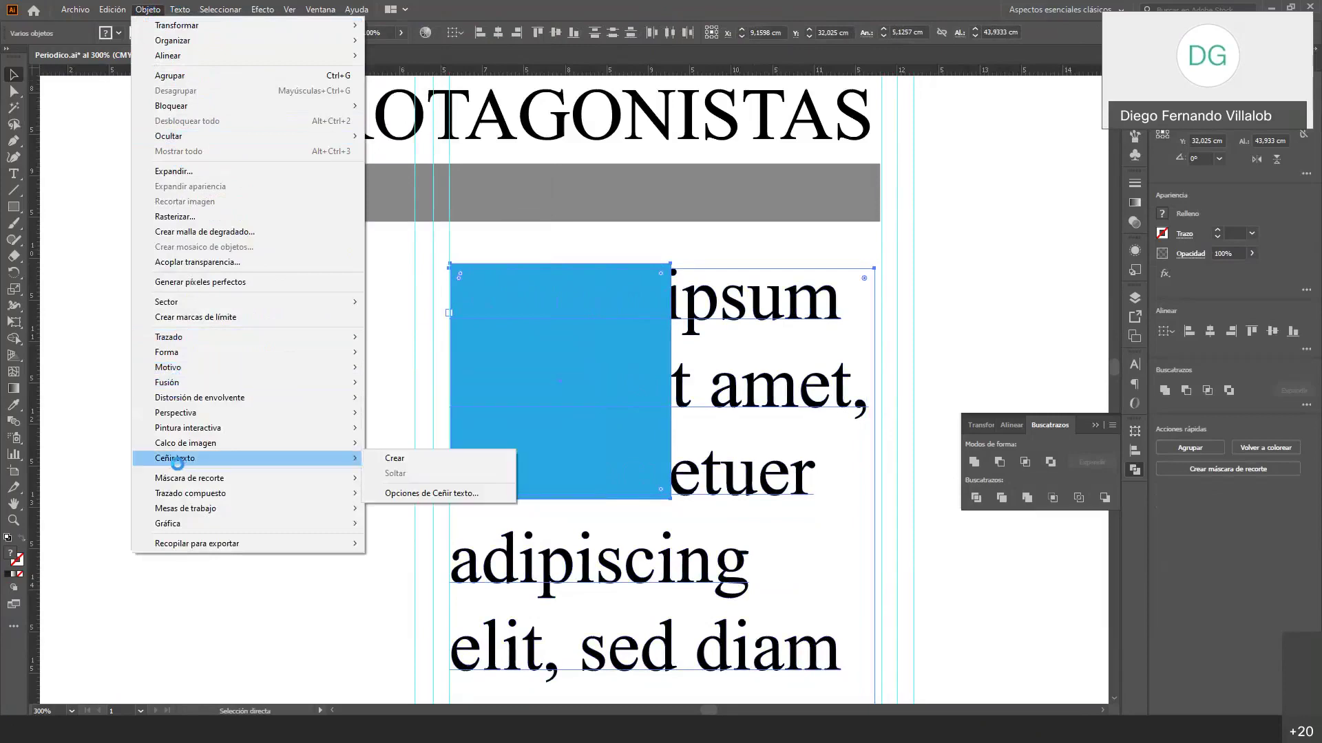
left_click(381, 458)
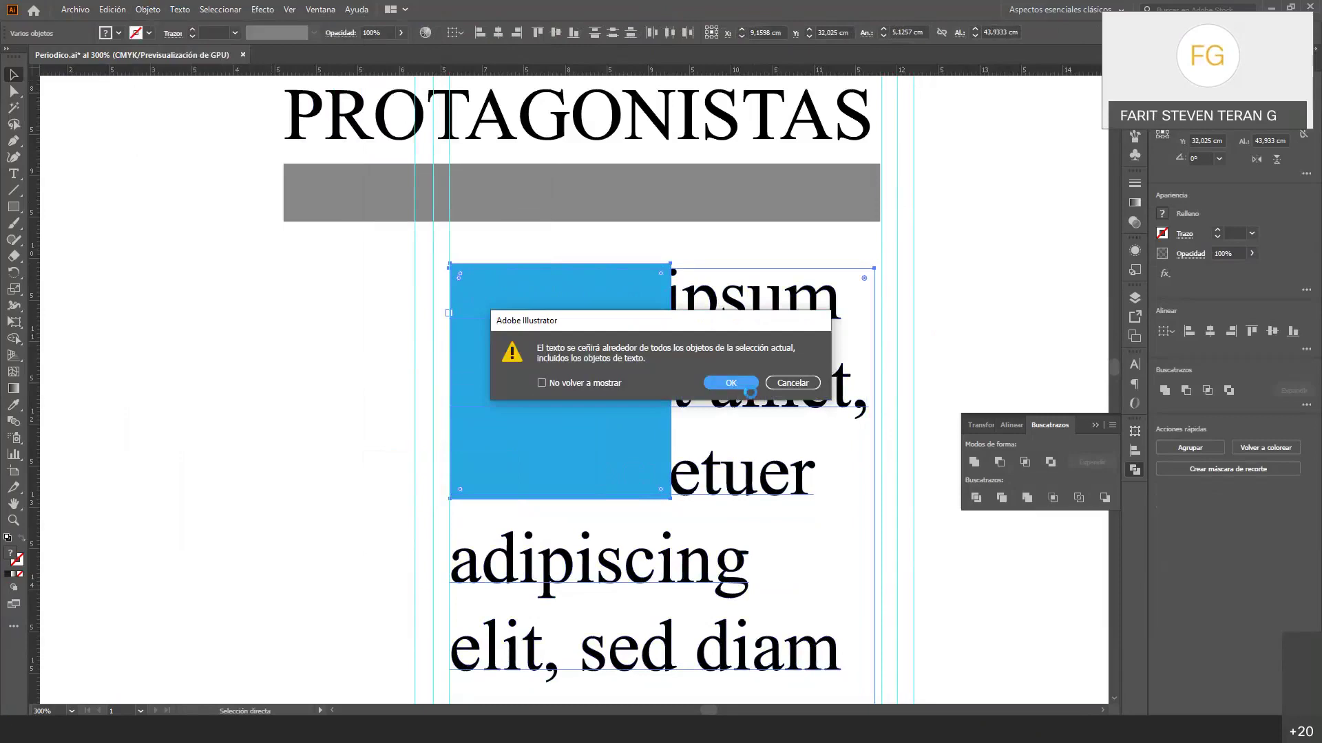
left_click(742, 387)
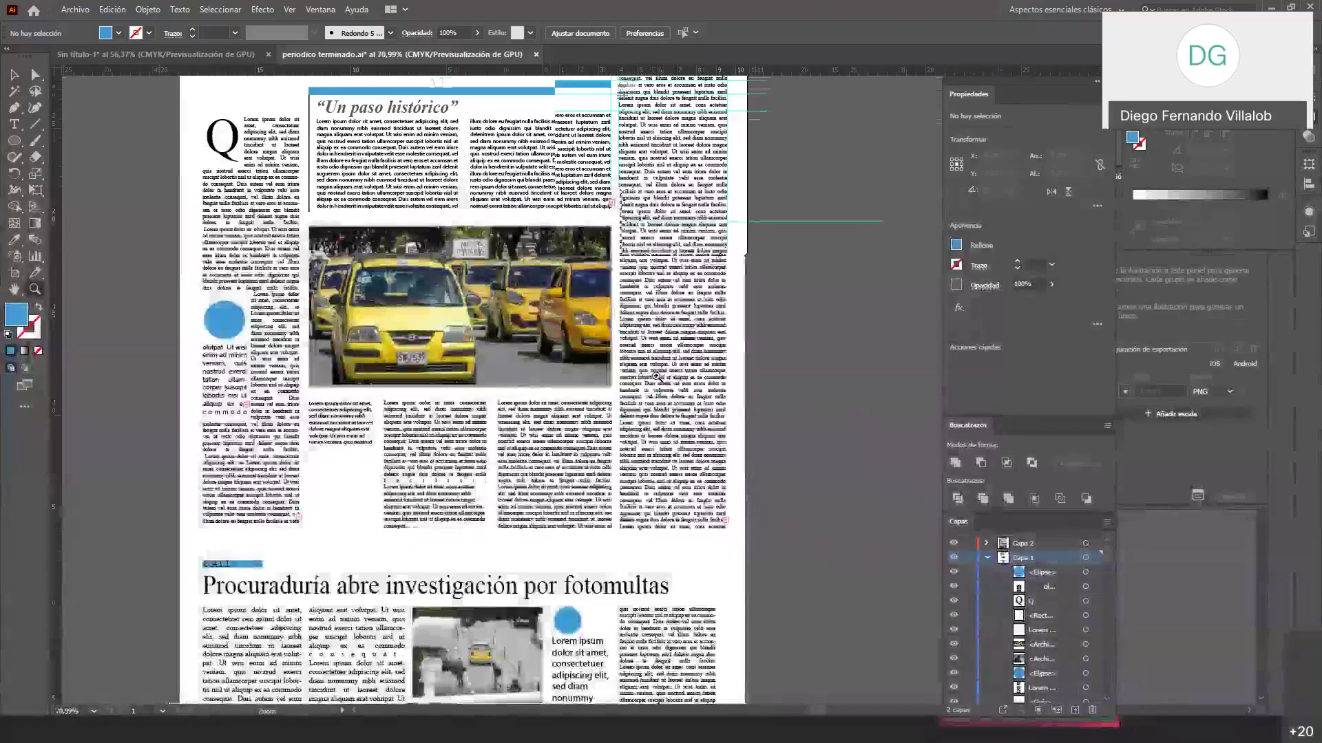
Step: Hide all guides on the finished newspaper page
left_click(519, 369, "alt")
left_click_drag(520, 368, 483, 388)
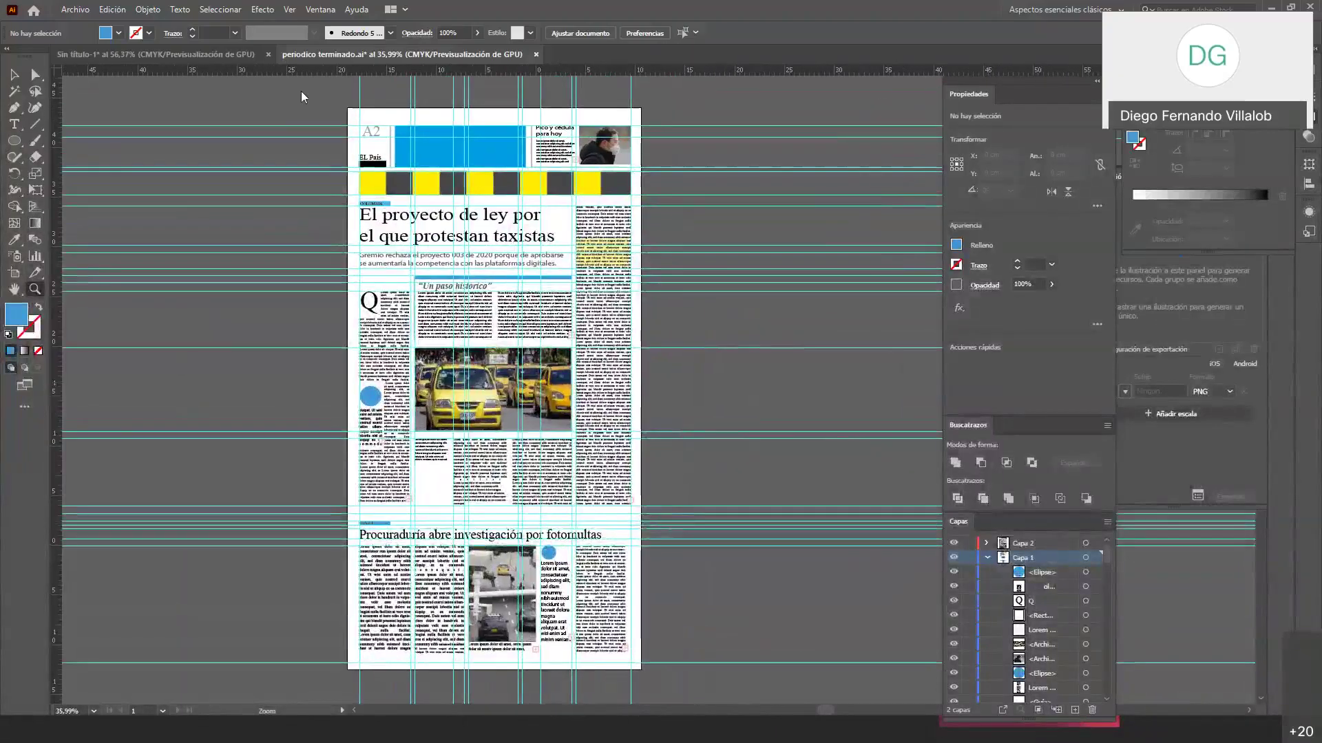
left_click(288, 10)
mouse_move(532, 517)
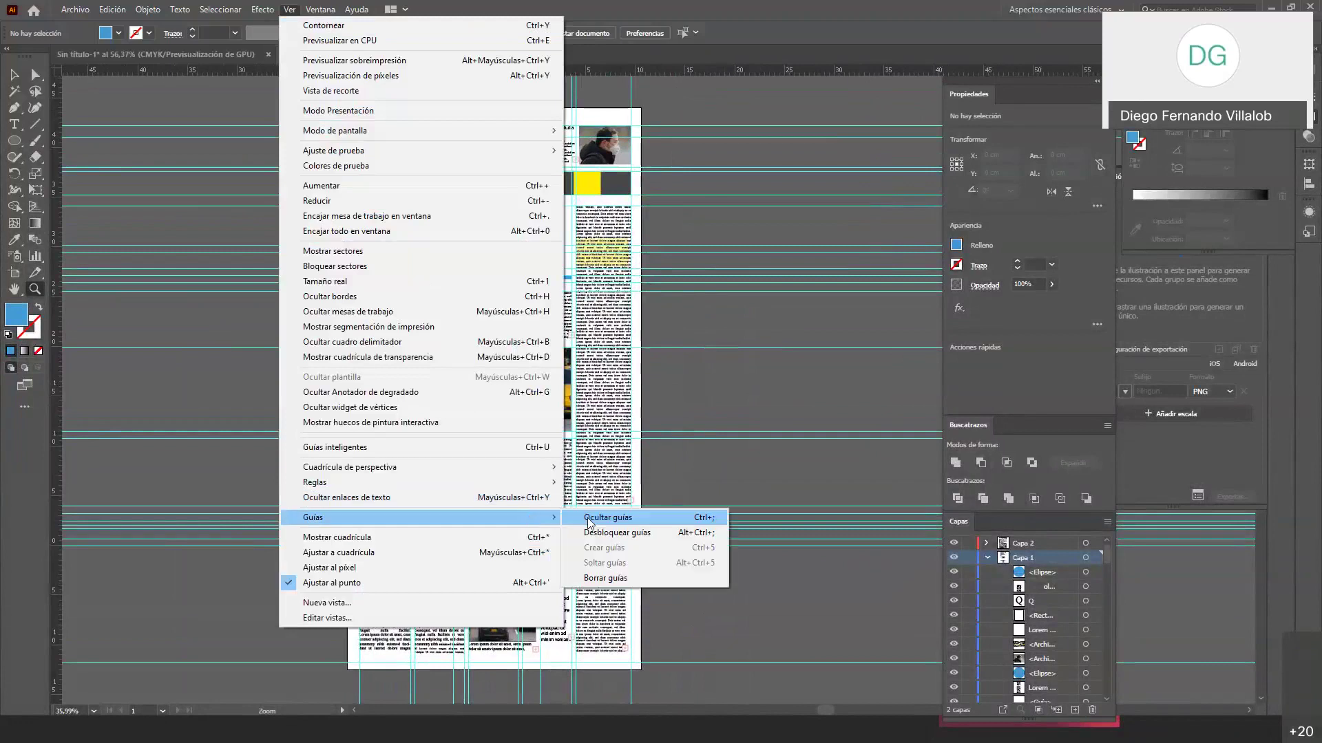
left_click(589, 520)
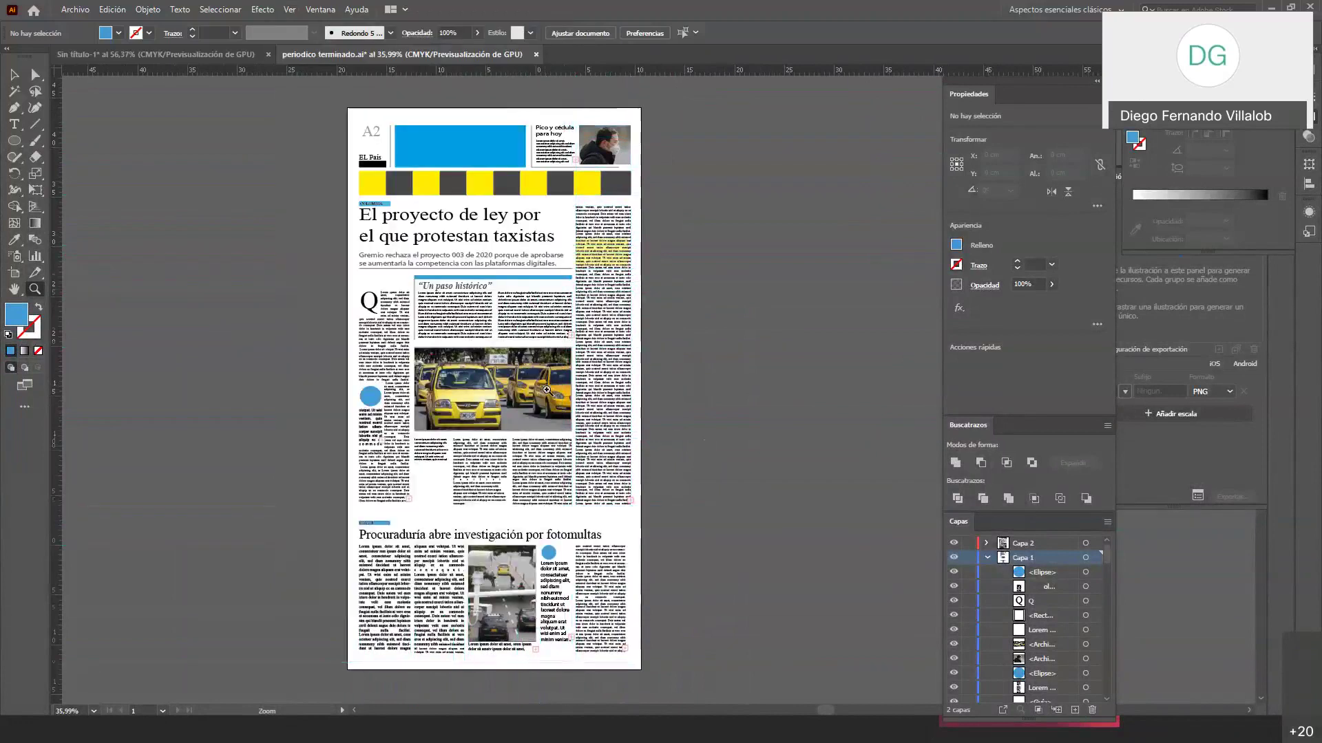
Step: Examine the text frames of the drop-cap Q column and the first column under “Un paso histórico”
scroll(546, 390, "up", 1)
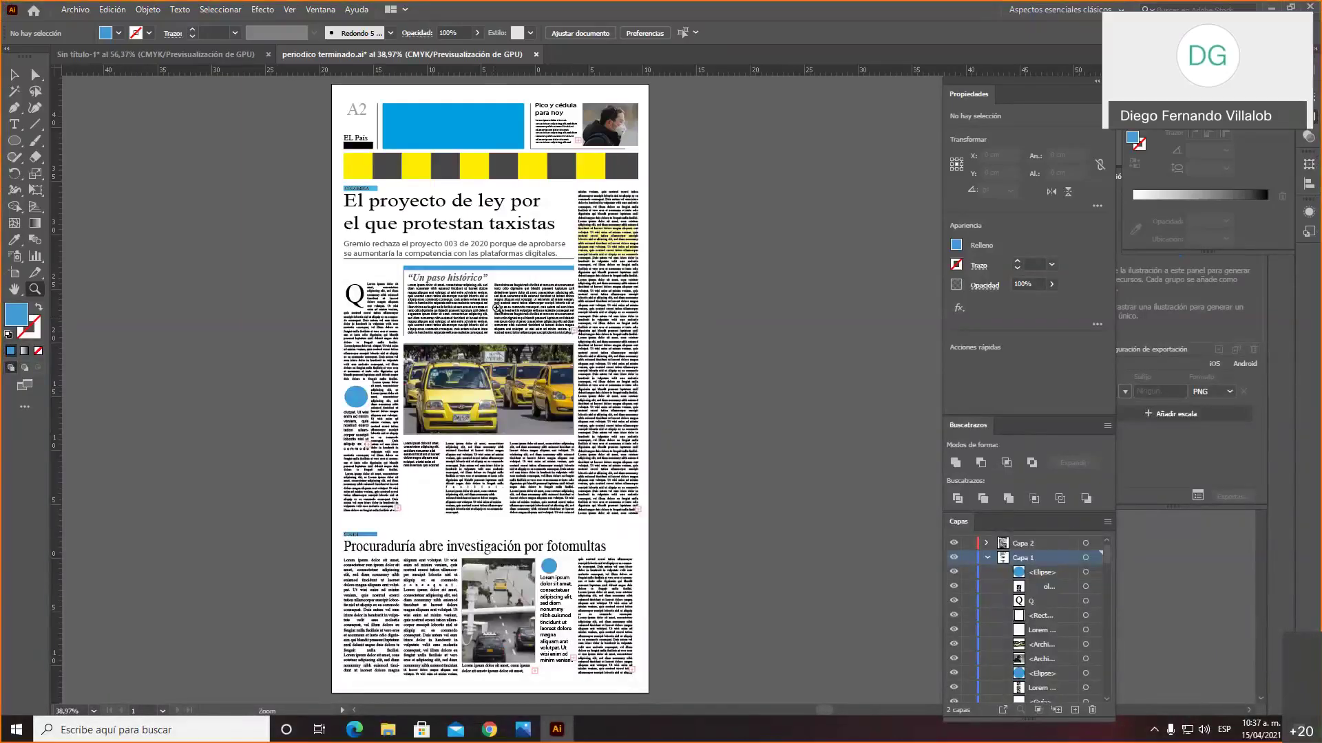
left_click_drag(475, 310, 511, 314)
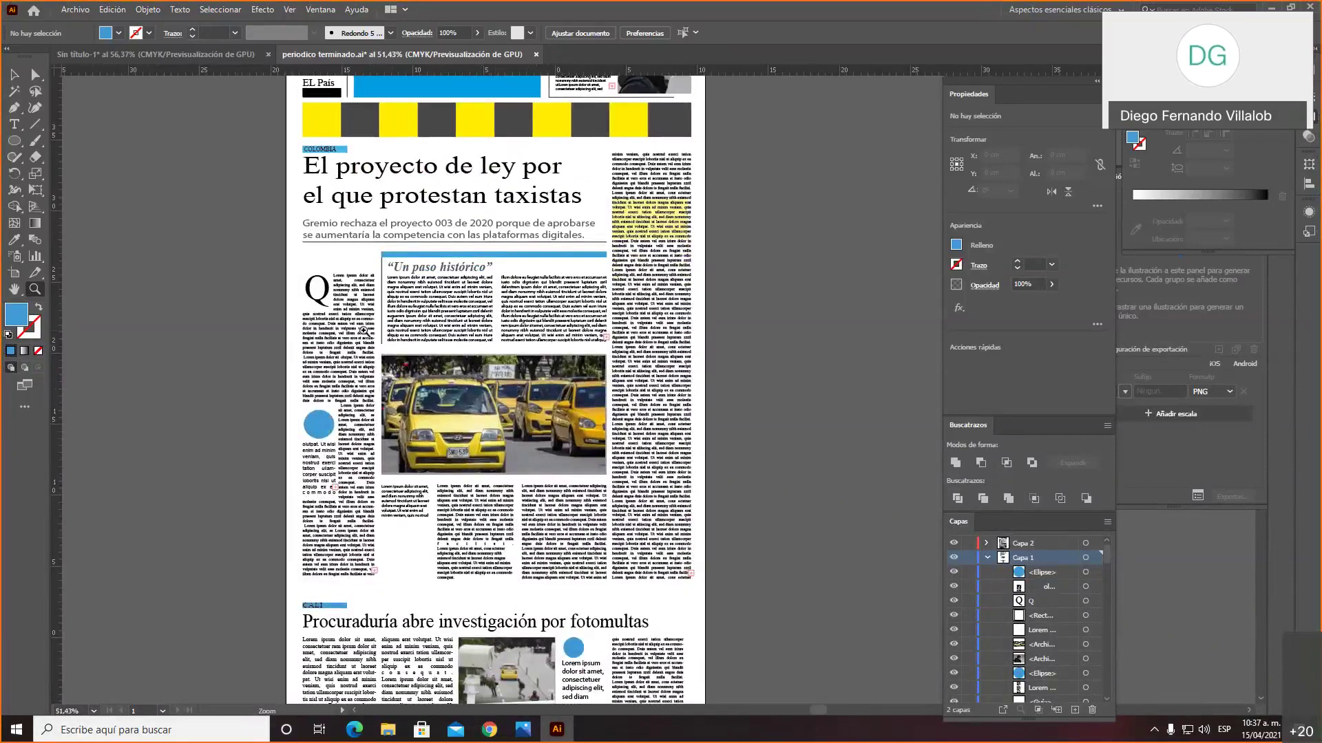
key("v")
left_click(352, 323)
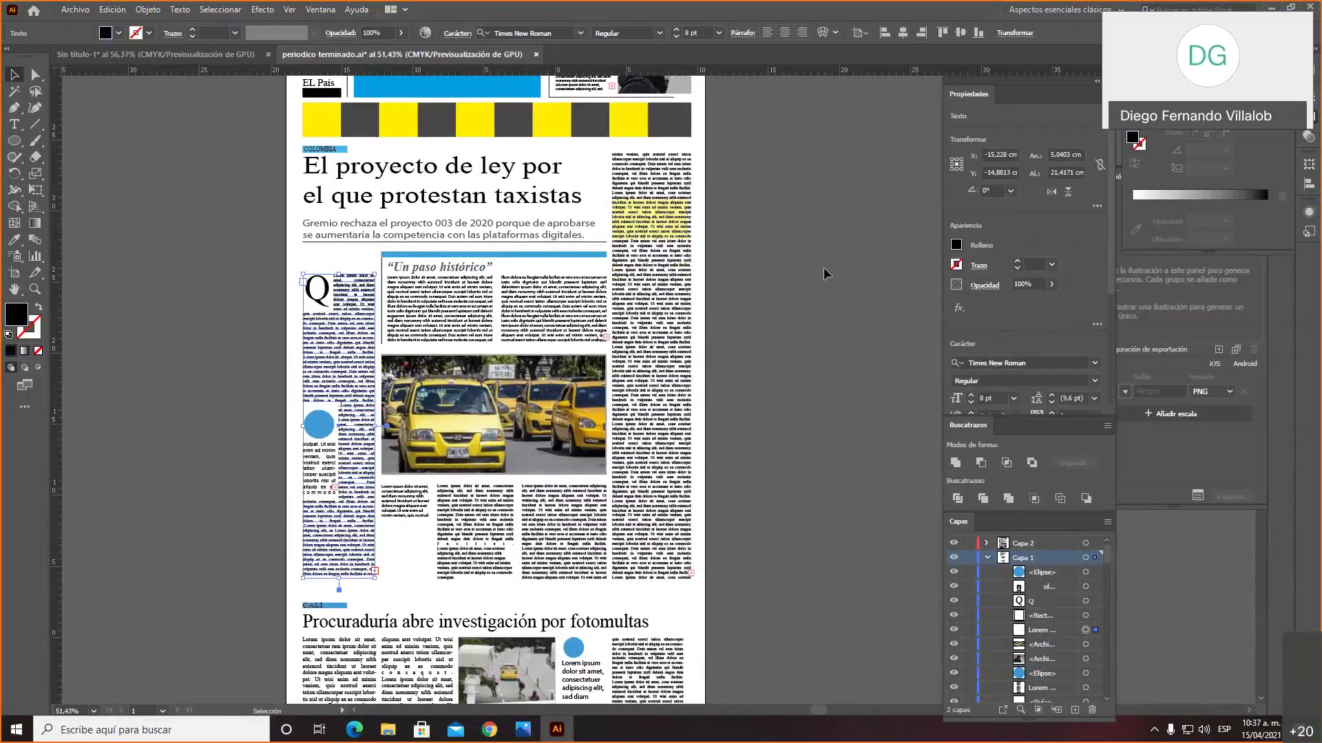
left_click(446, 309)
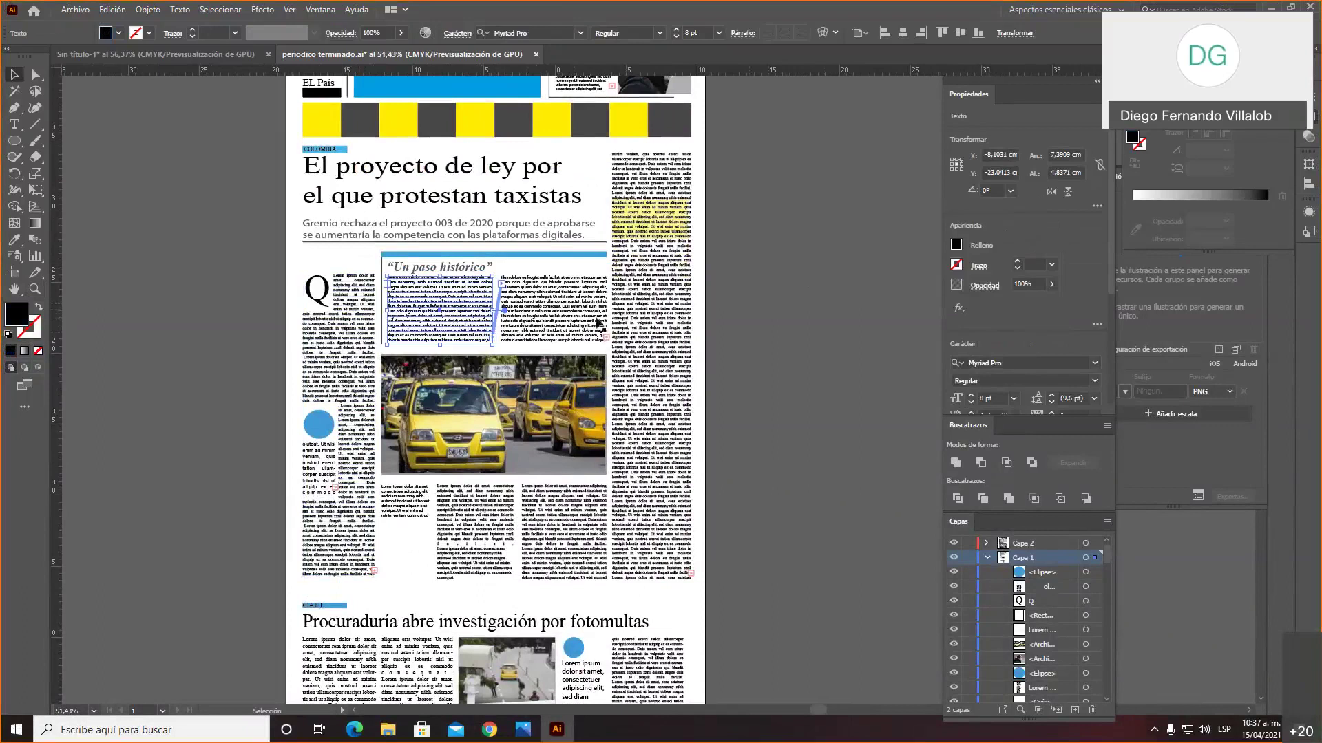
Step: Examine the linked text columns around the taxi photo, including the drop-cap Q column and the columns under the photo
key("z")
left_click(546, 319)
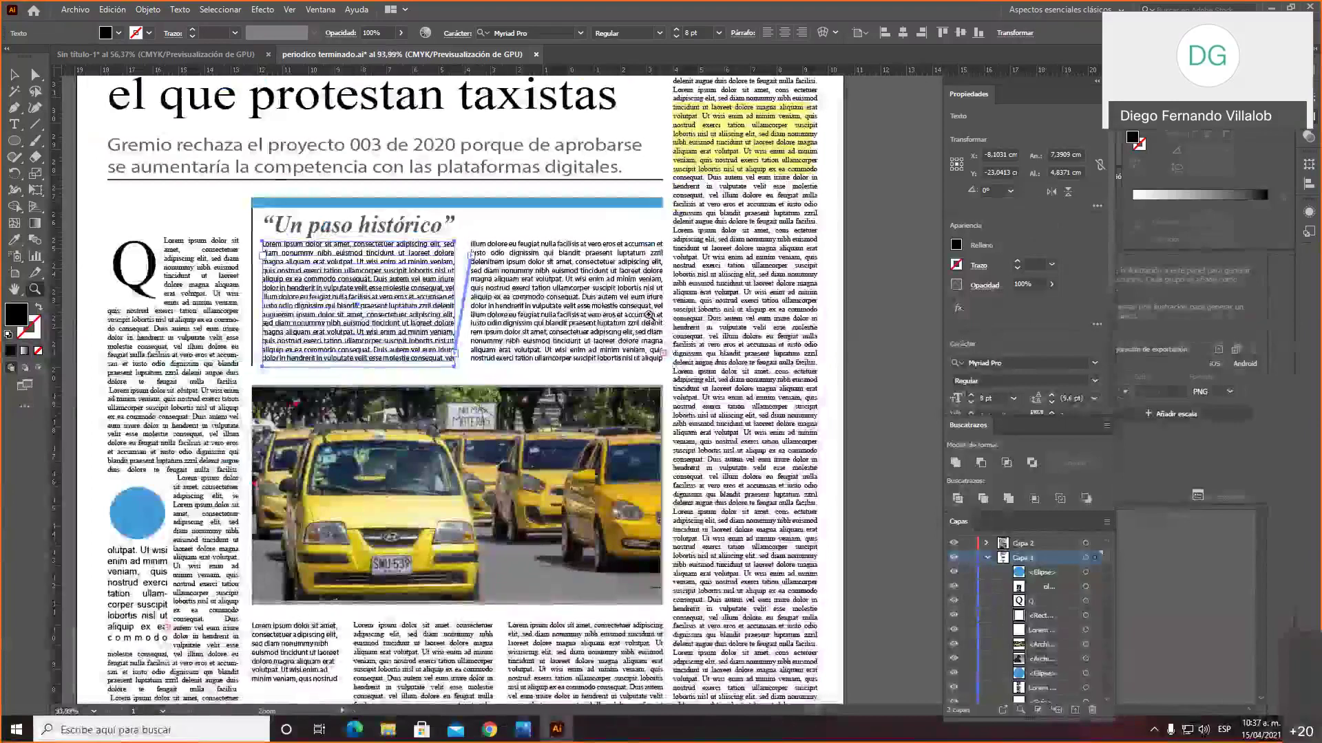
left_click(656, 315, "alt")
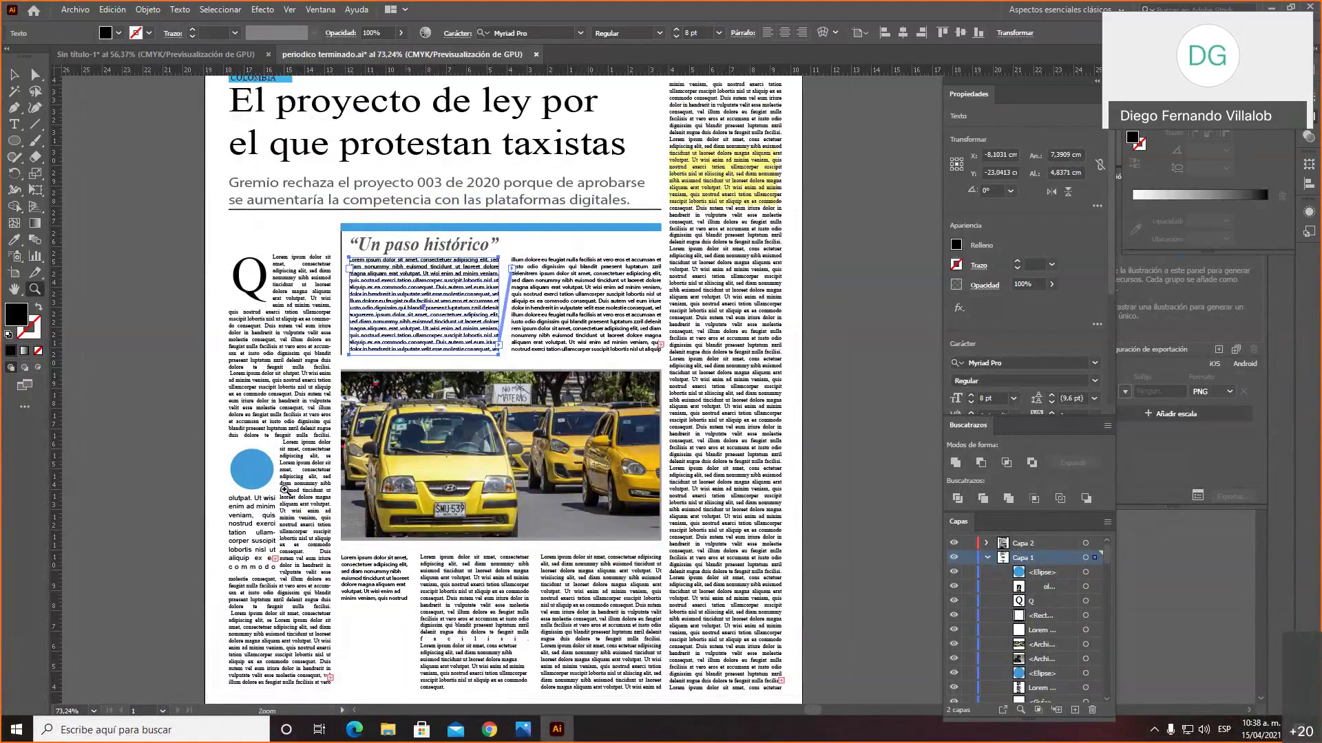
key("v")
left_click(304, 494)
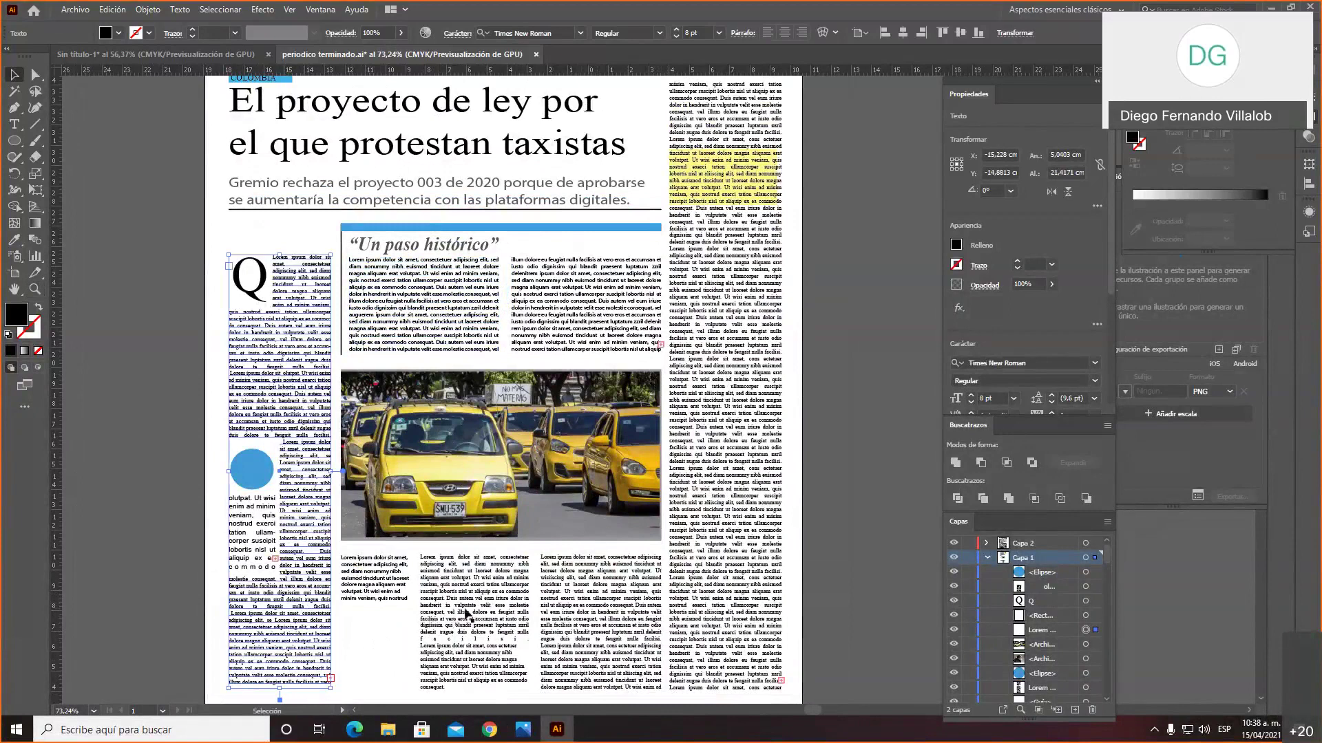
left_click(457, 605)
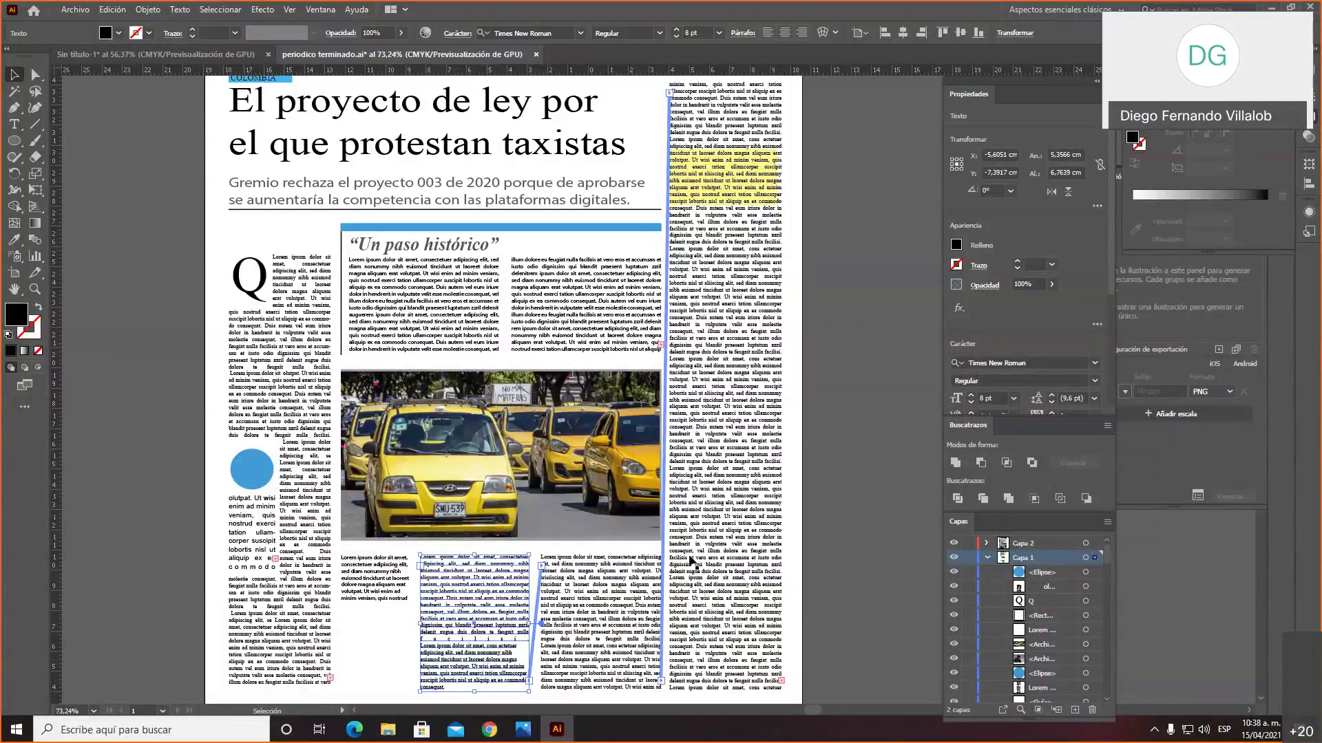
key("z")
scroll(688, 502, "down", 1)
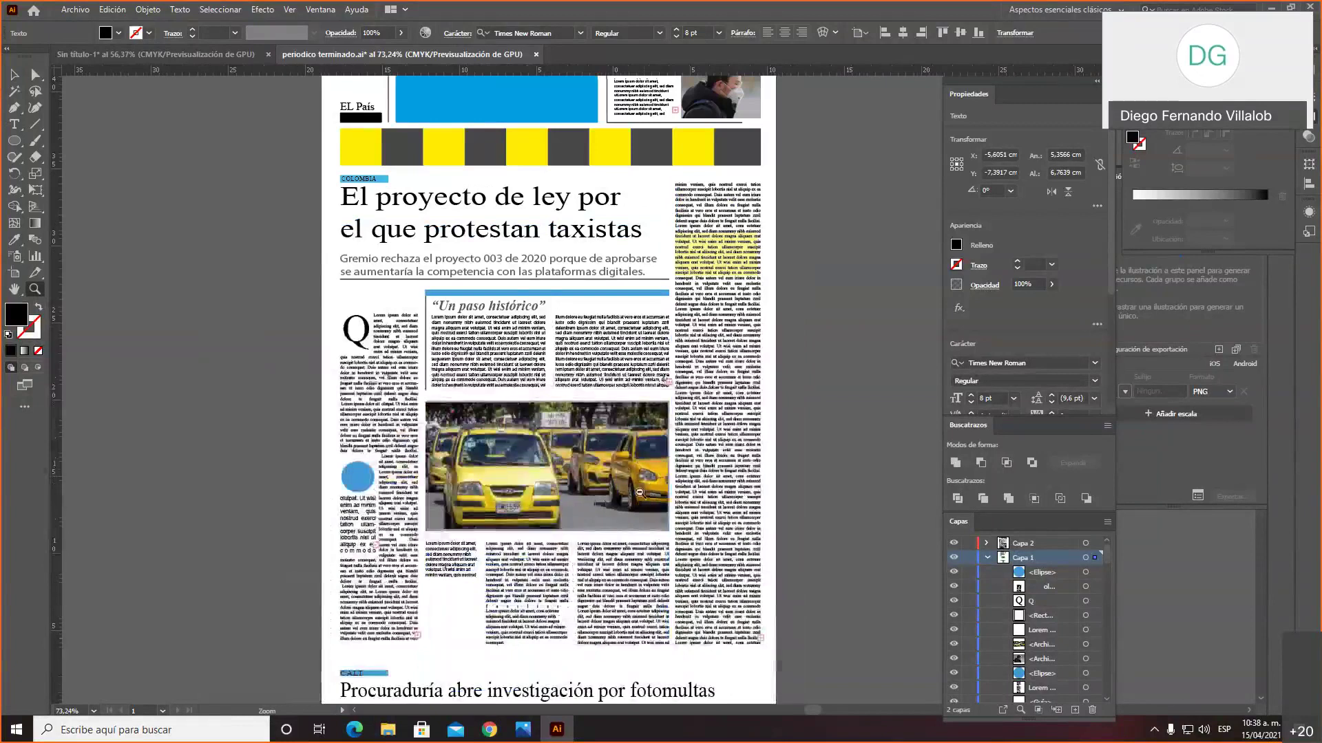
scroll(622, 474, "down", 1)
scroll(622, 474, "down", 1)
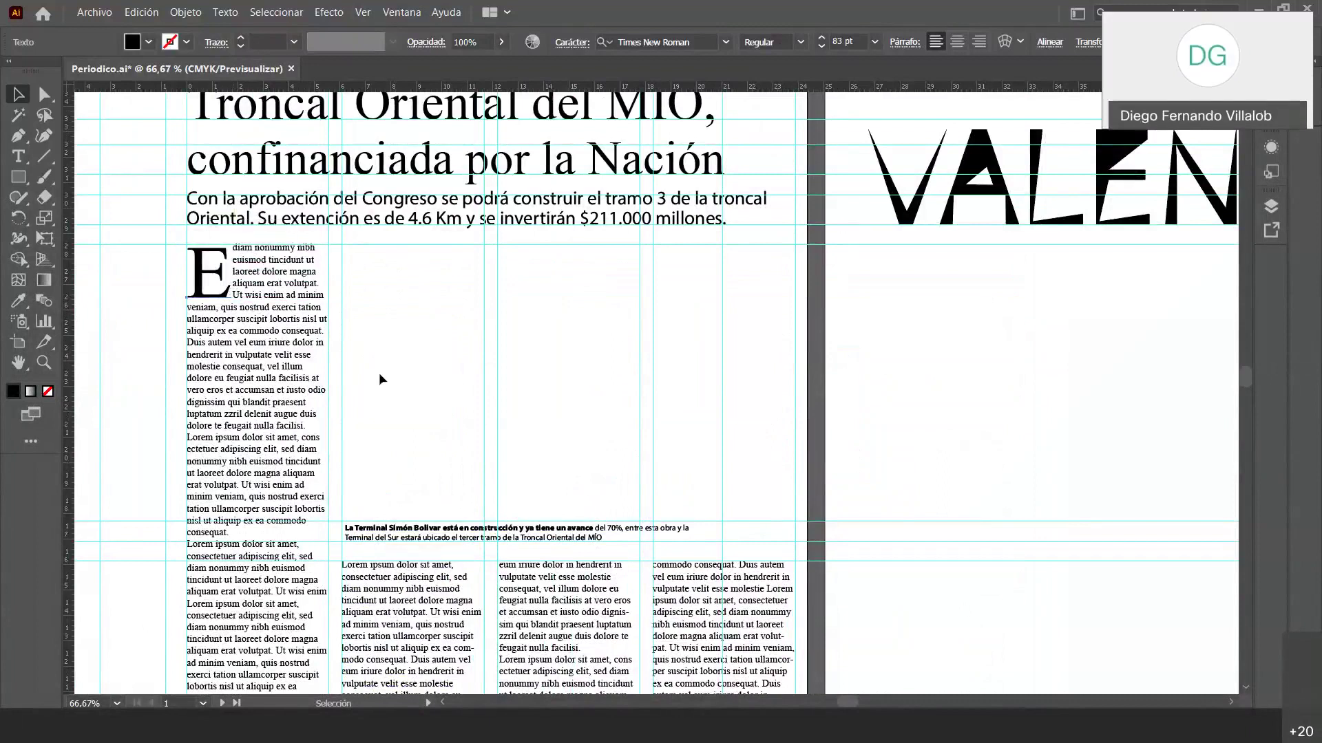
Step: Review the Periodico.ai page with its drop caps and the L text frame between columns, plus the custom name lettering on the second artboard
scroll(626, 672, "down", 4)
scroll(665, 538, "down", 2)
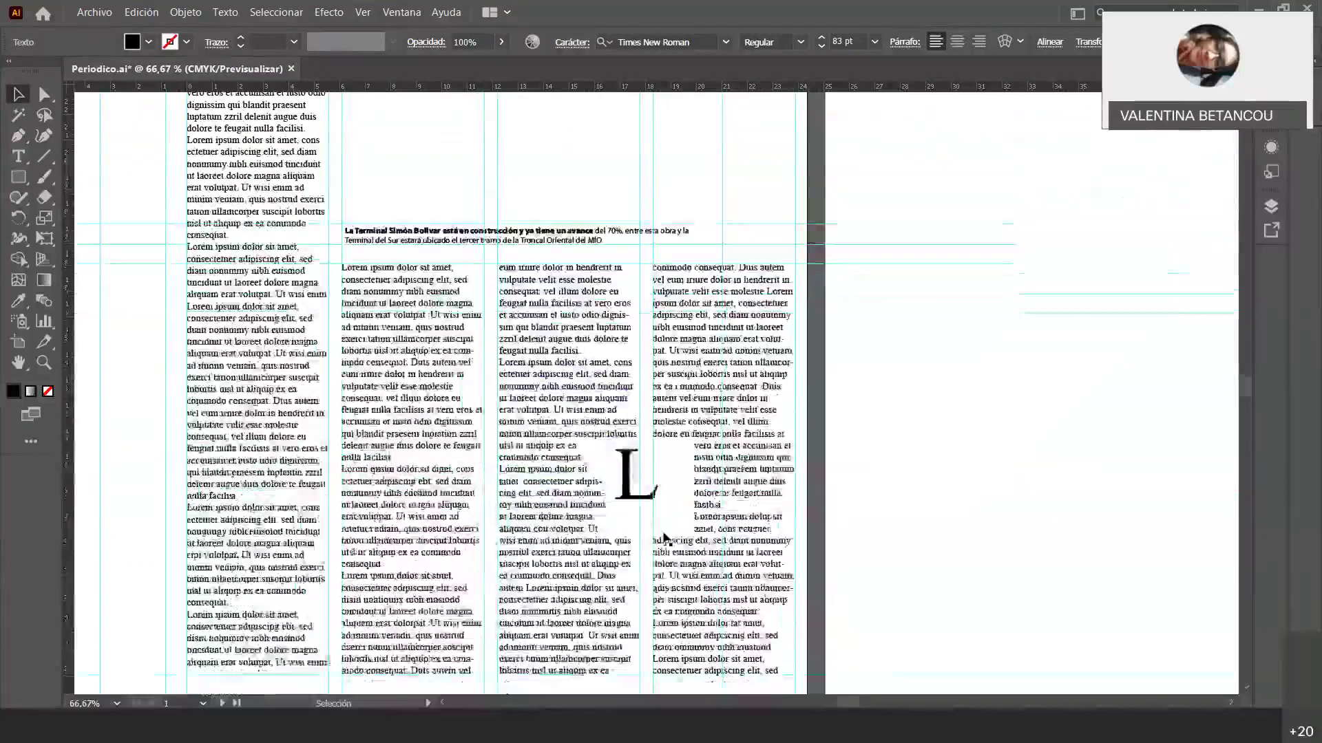
left_click(637, 442)
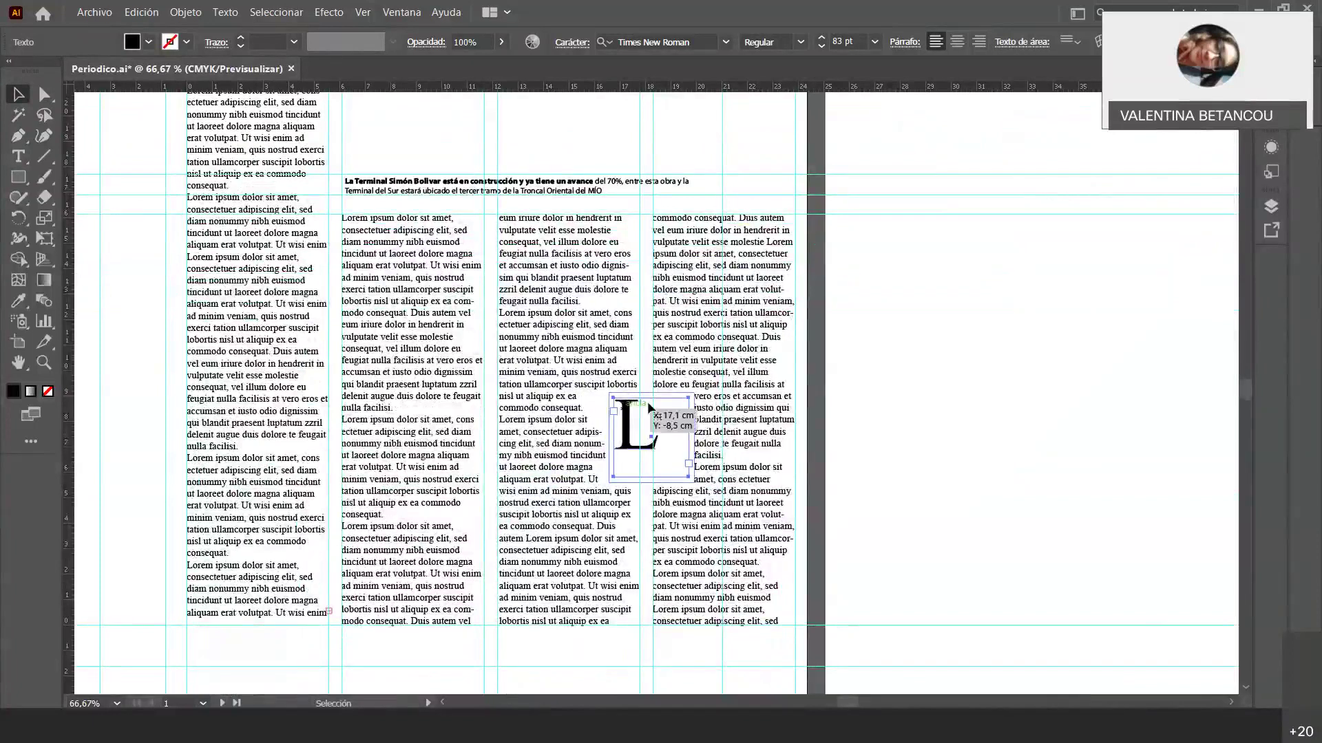
scroll(797, 428, "right", 1)
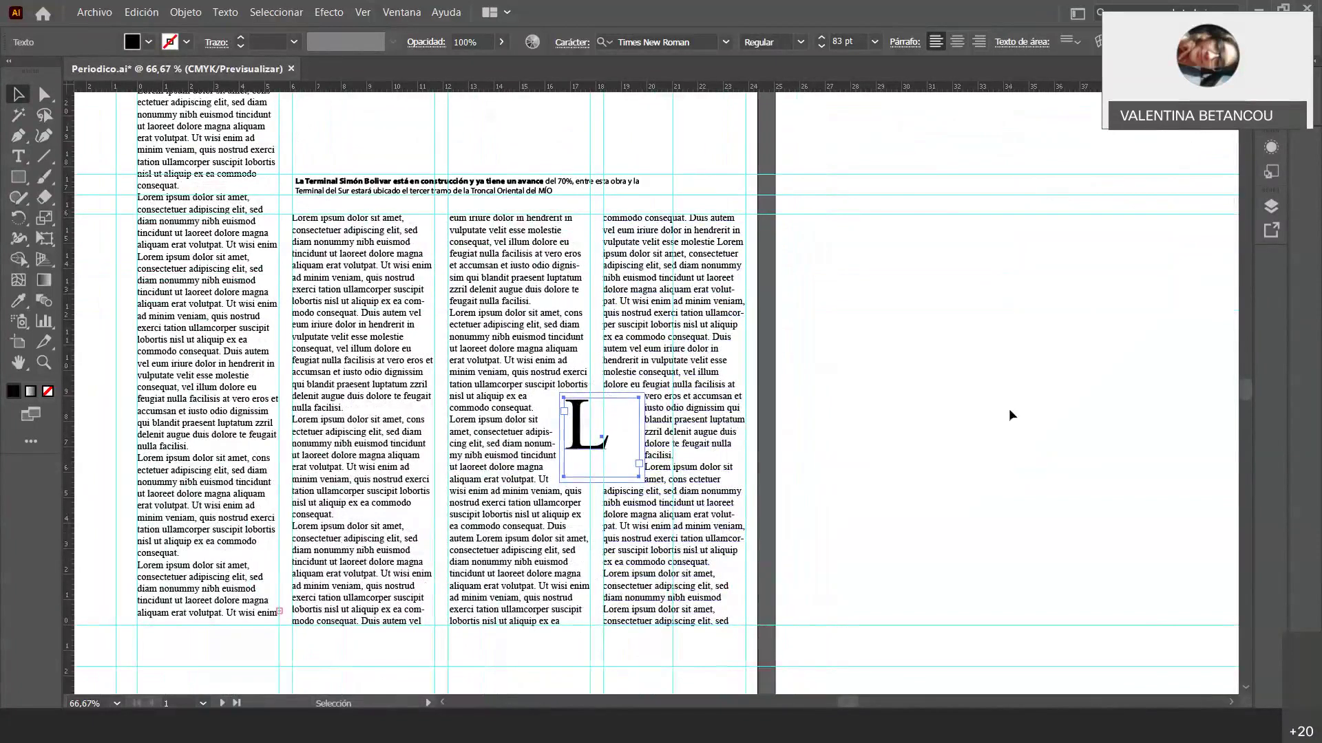
scroll(1010, 415, "right", 8)
scroll(1011, 415, "up", 10)
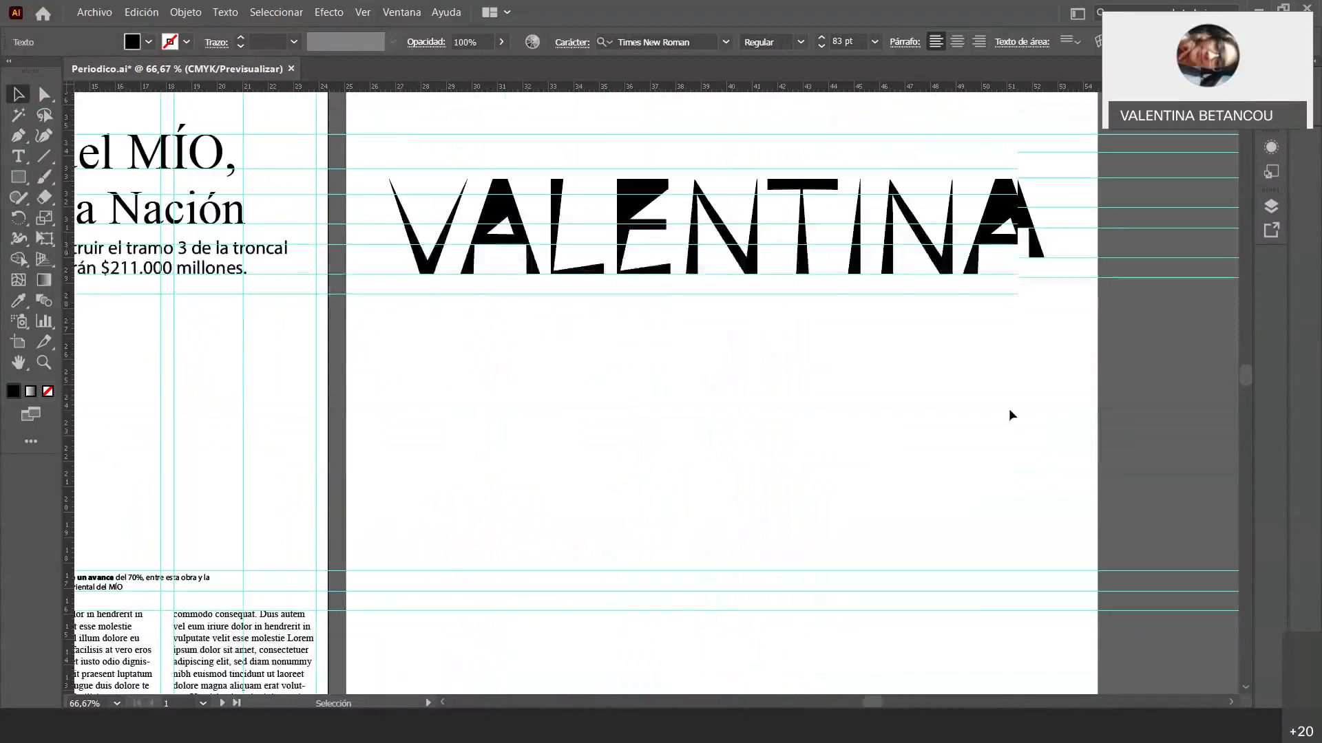
scroll(1010, 415, "up", 2)
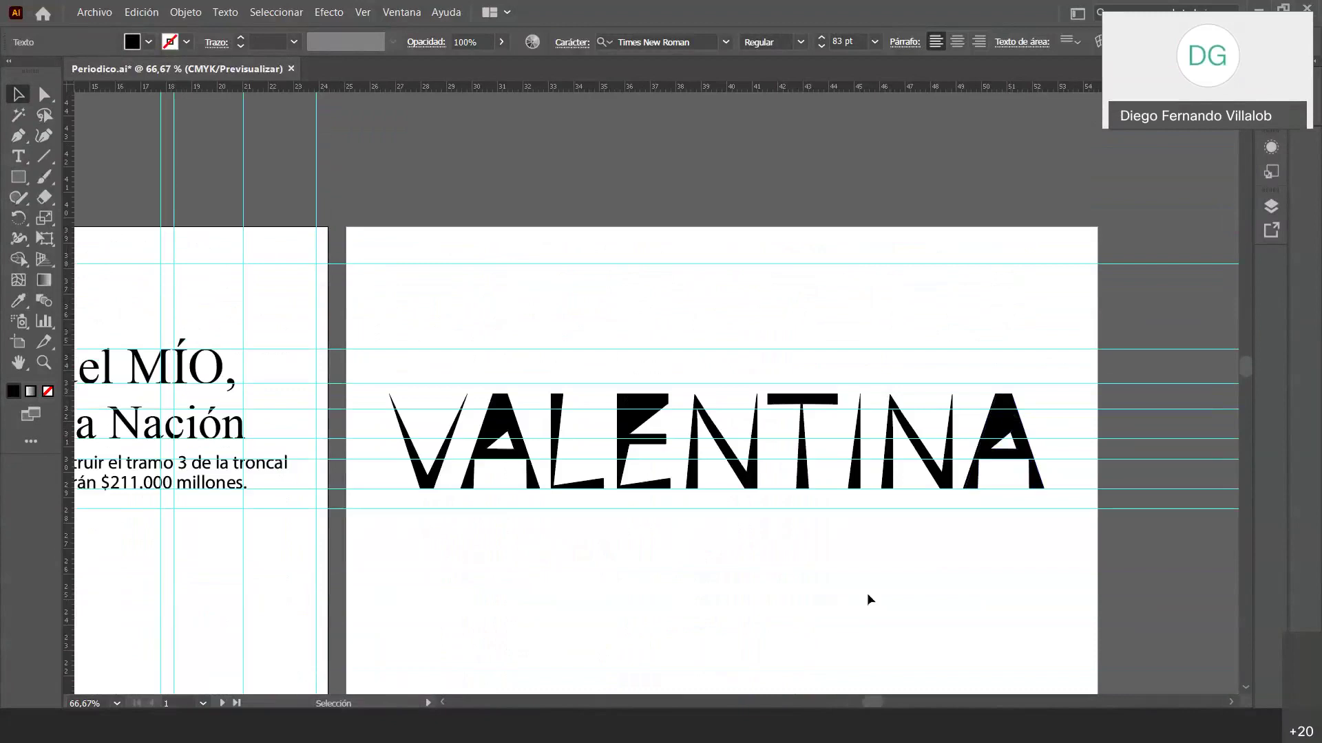
left_click(757, 401)
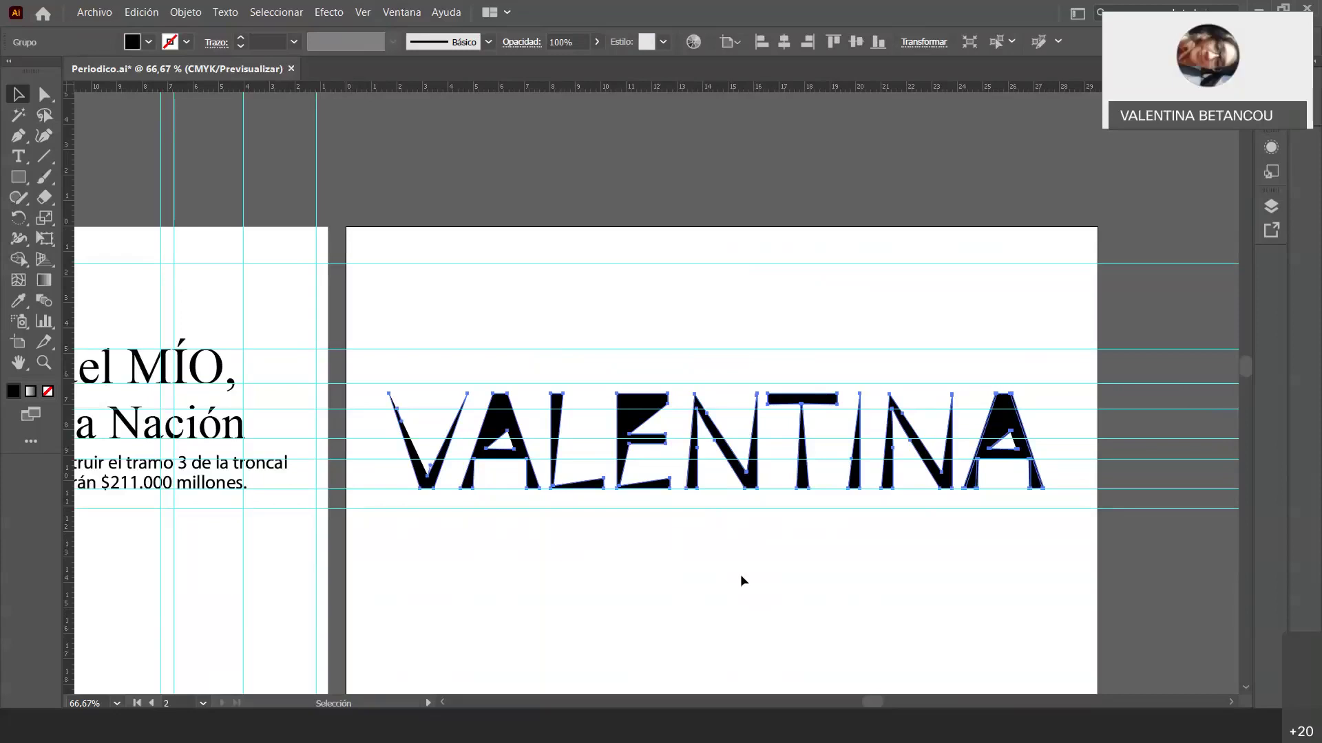
scroll(311, 577, "left", 5)
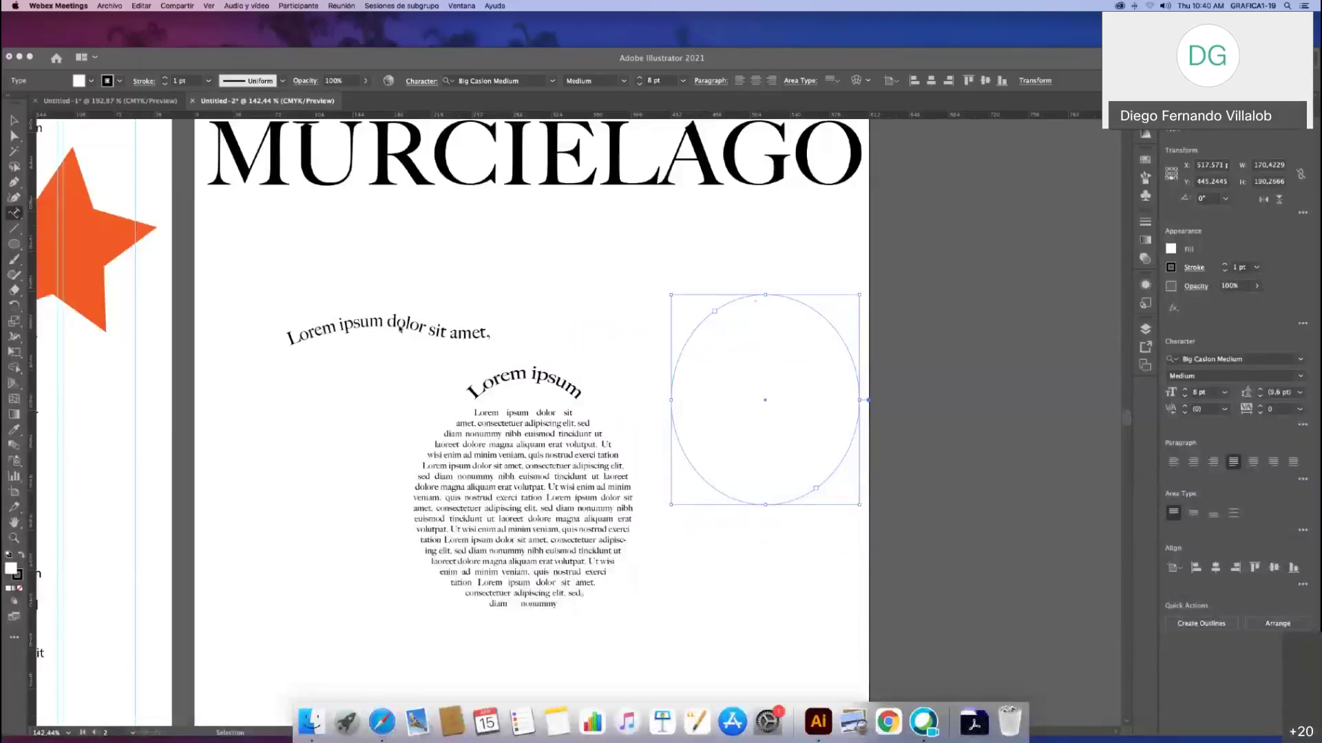
Step: Delete the two curved text lines and the circular text block below the MURCIELAGO heading
left_click(246, 213)
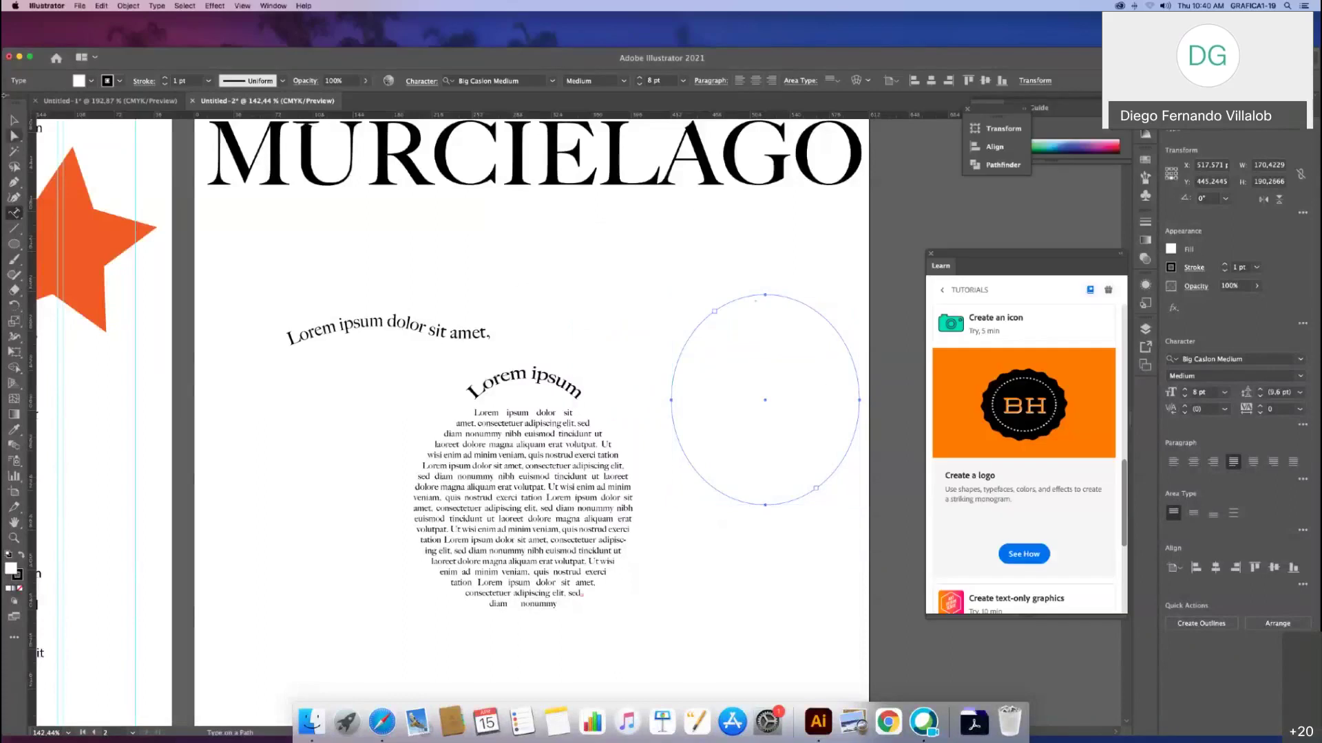
key("Escape")
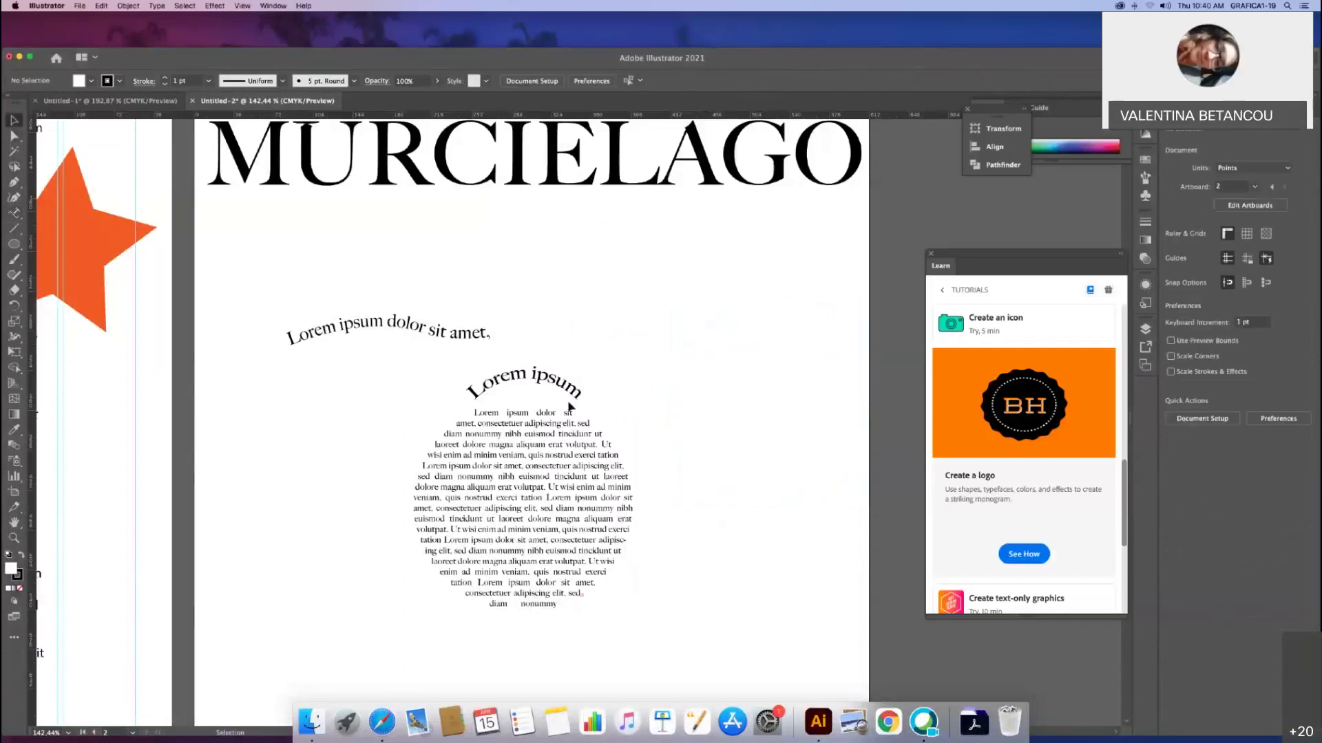
left_click(539, 381)
key("Delete")
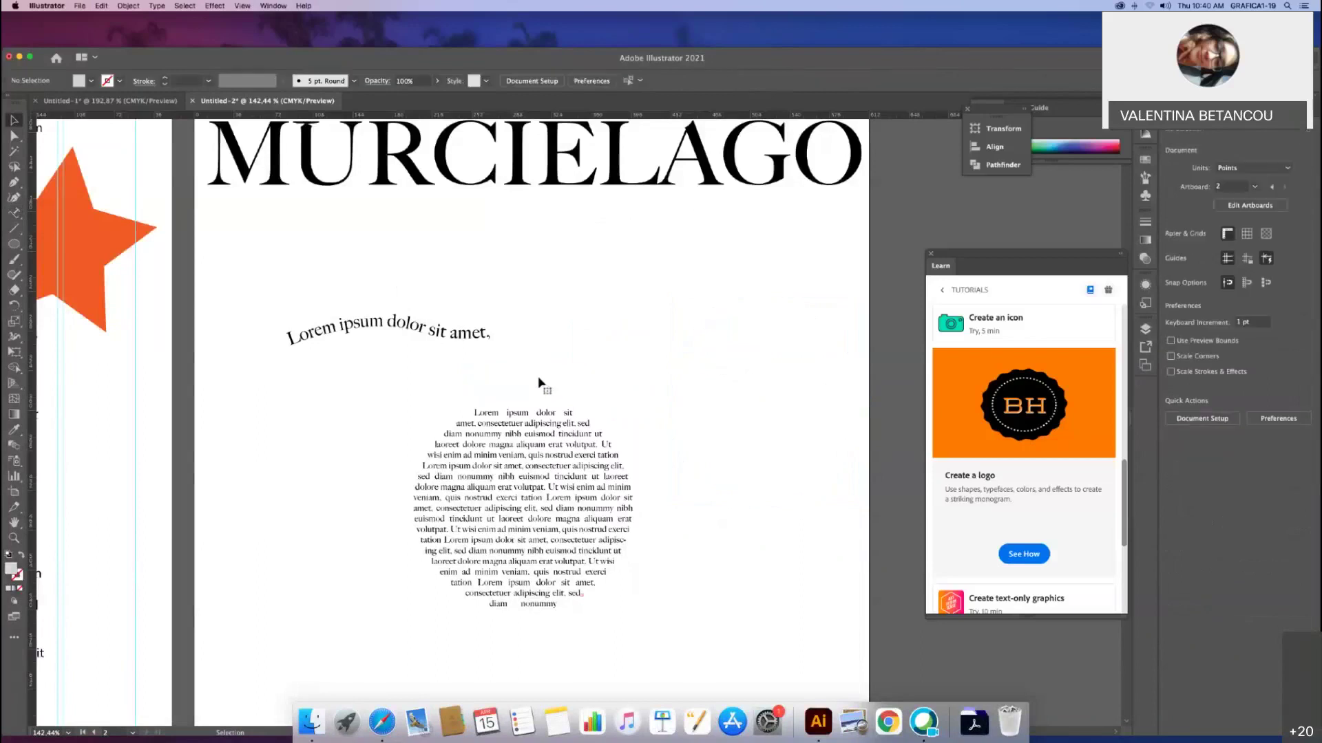
left_click(538, 379)
key("Delete")
left_click(487, 336)
key("Delete")
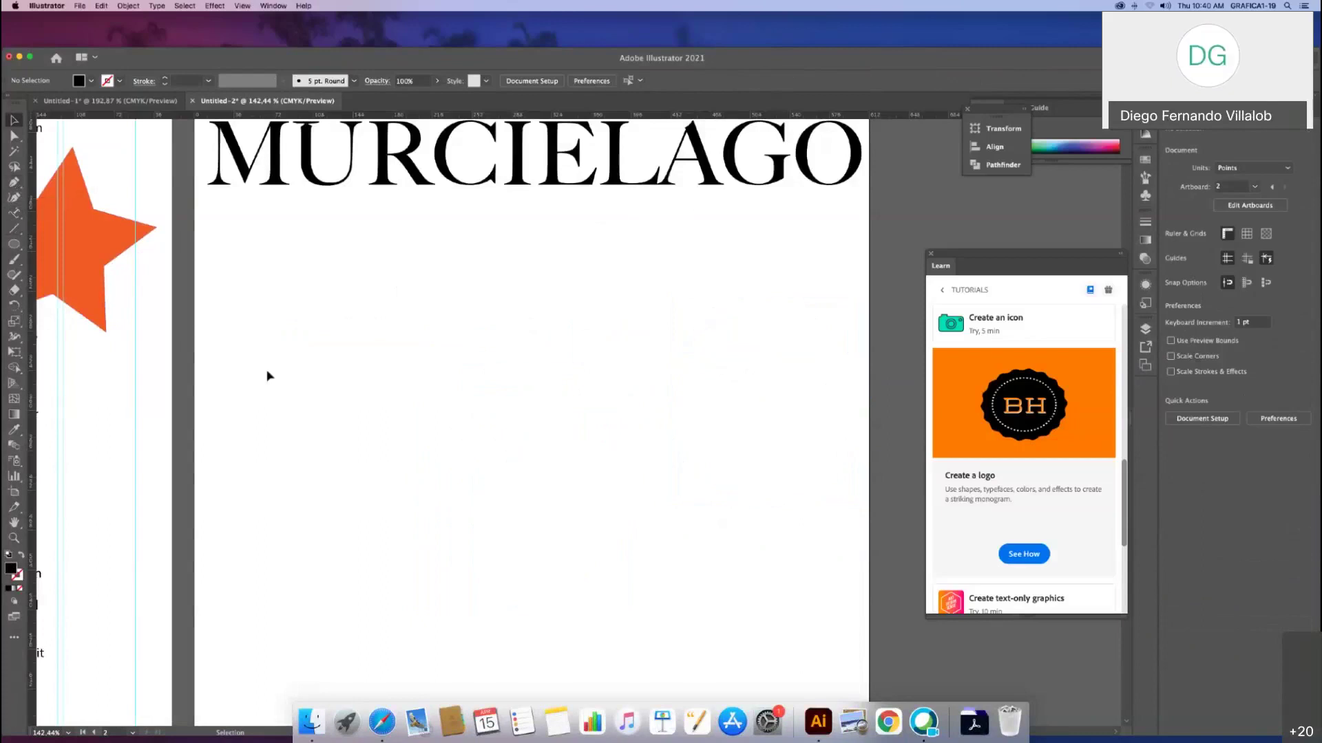
Step: Draw an open wavy path with two crests below the MURCIELAGO heading using the Pen tool, from about X 71 pt to X 476 pt
left_click(14, 184)
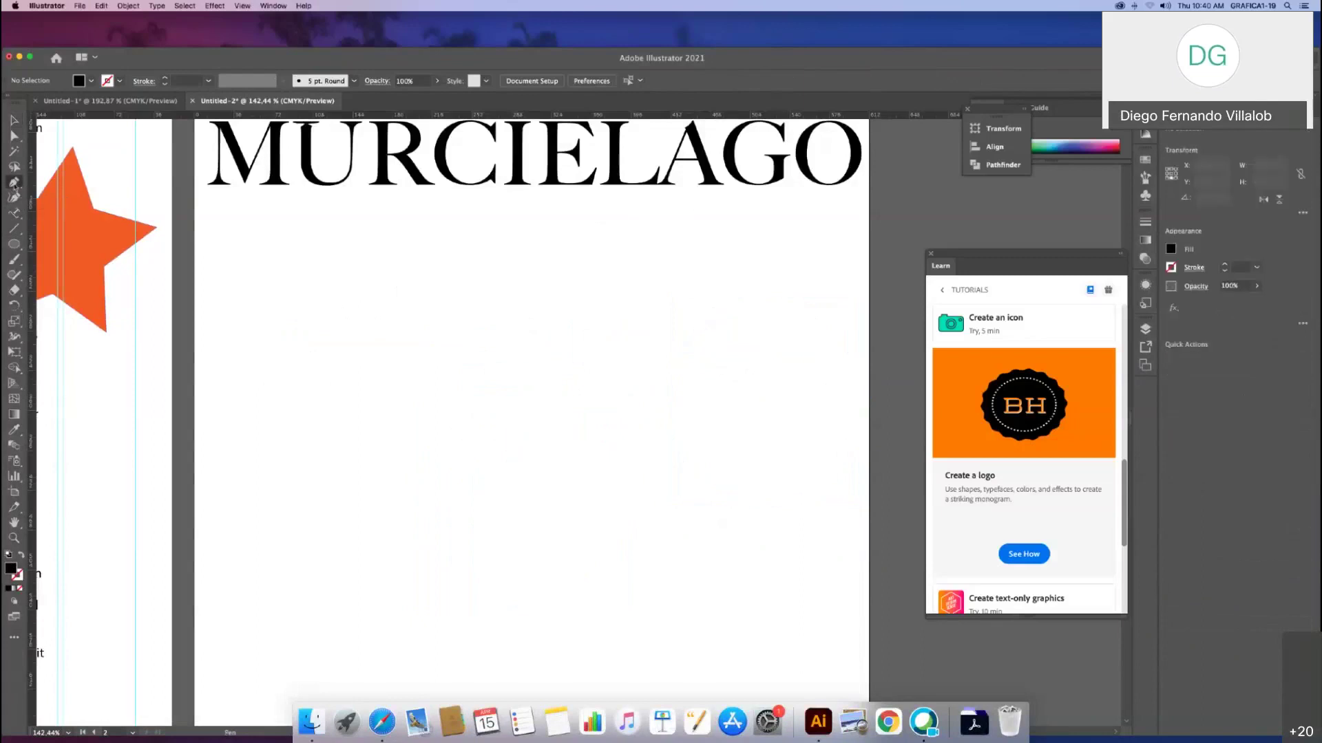
left_click(273, 350)
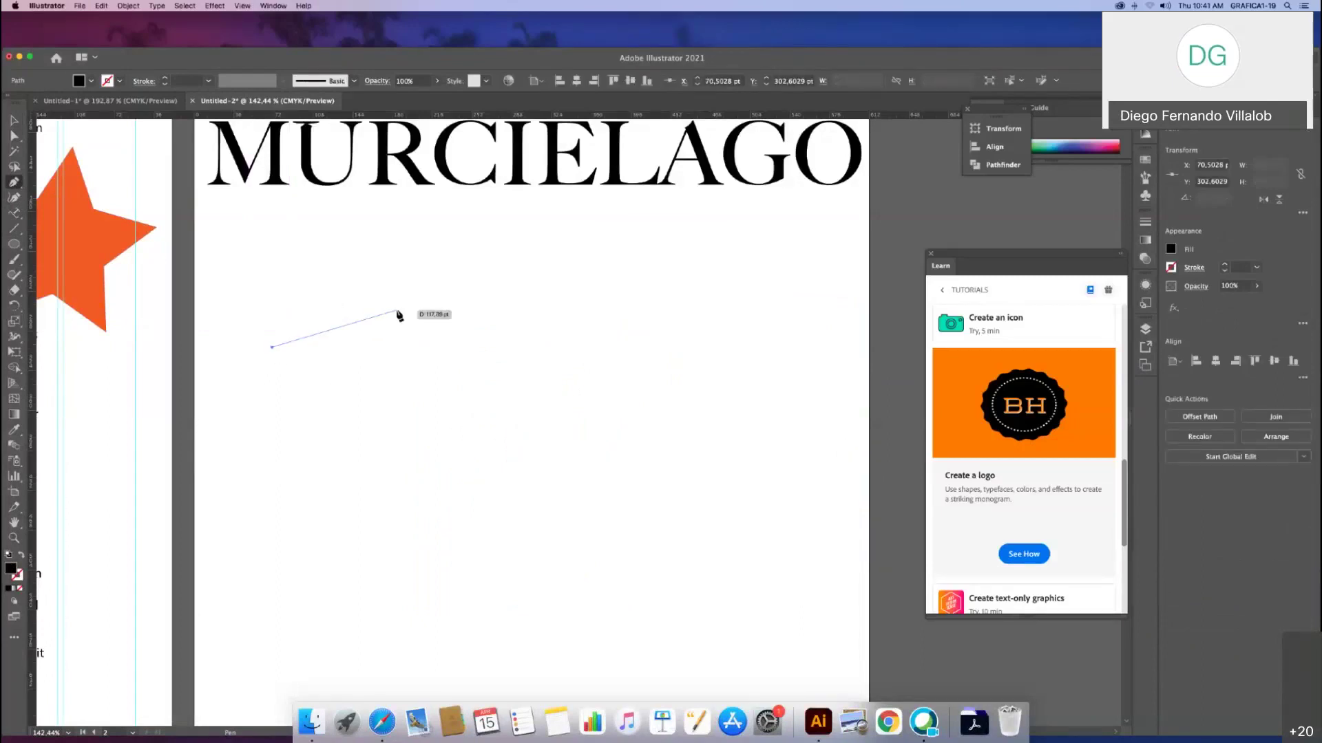
left_click_drag(397, 311, 466, 310)
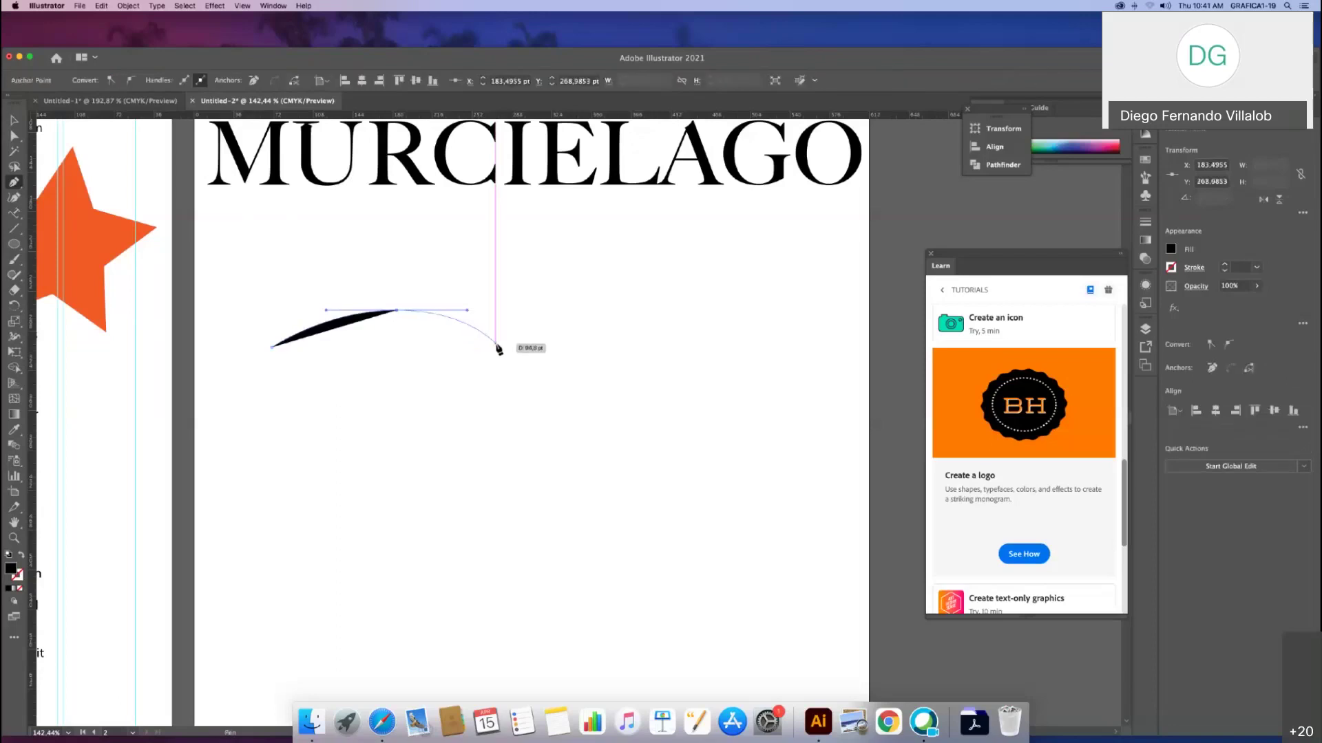
left_click_drag(499, 345, 549, 347)
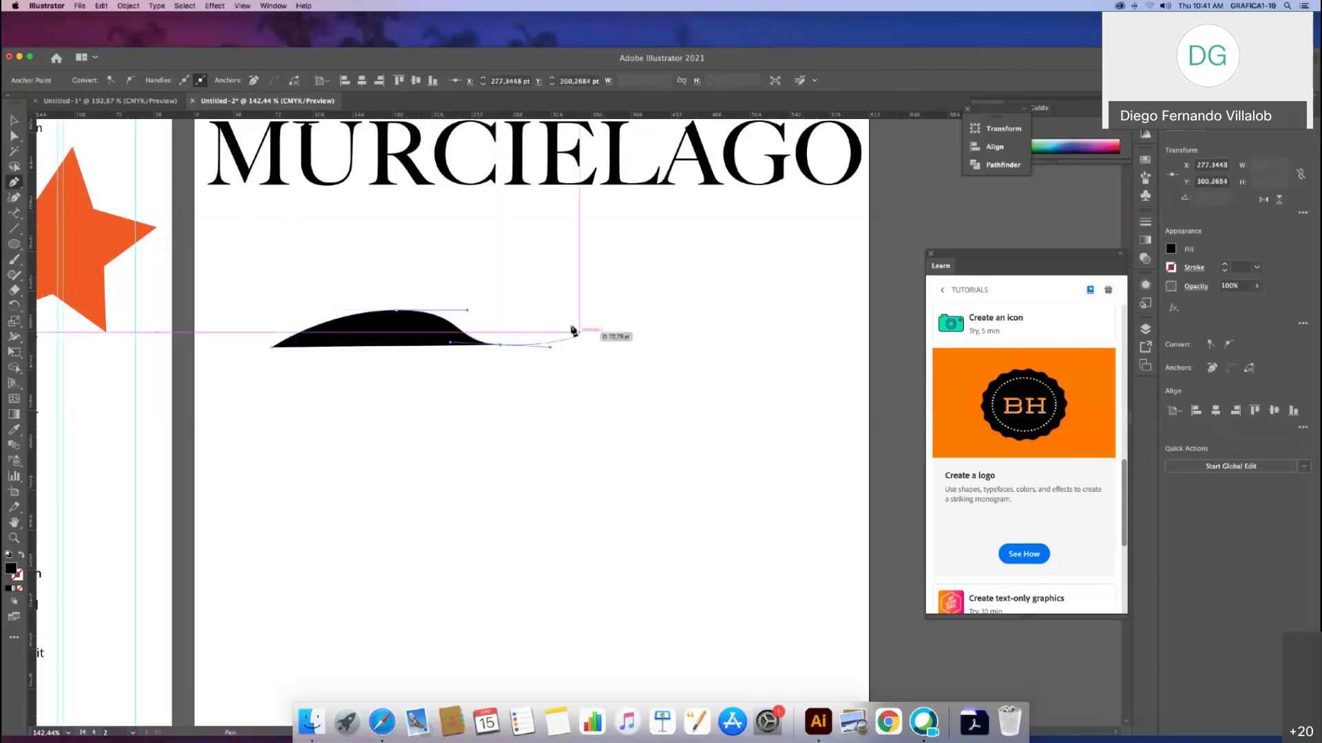
left_click_drag(608, 301, 657, 310)
left_click_drag(720, 350, 776, 355)
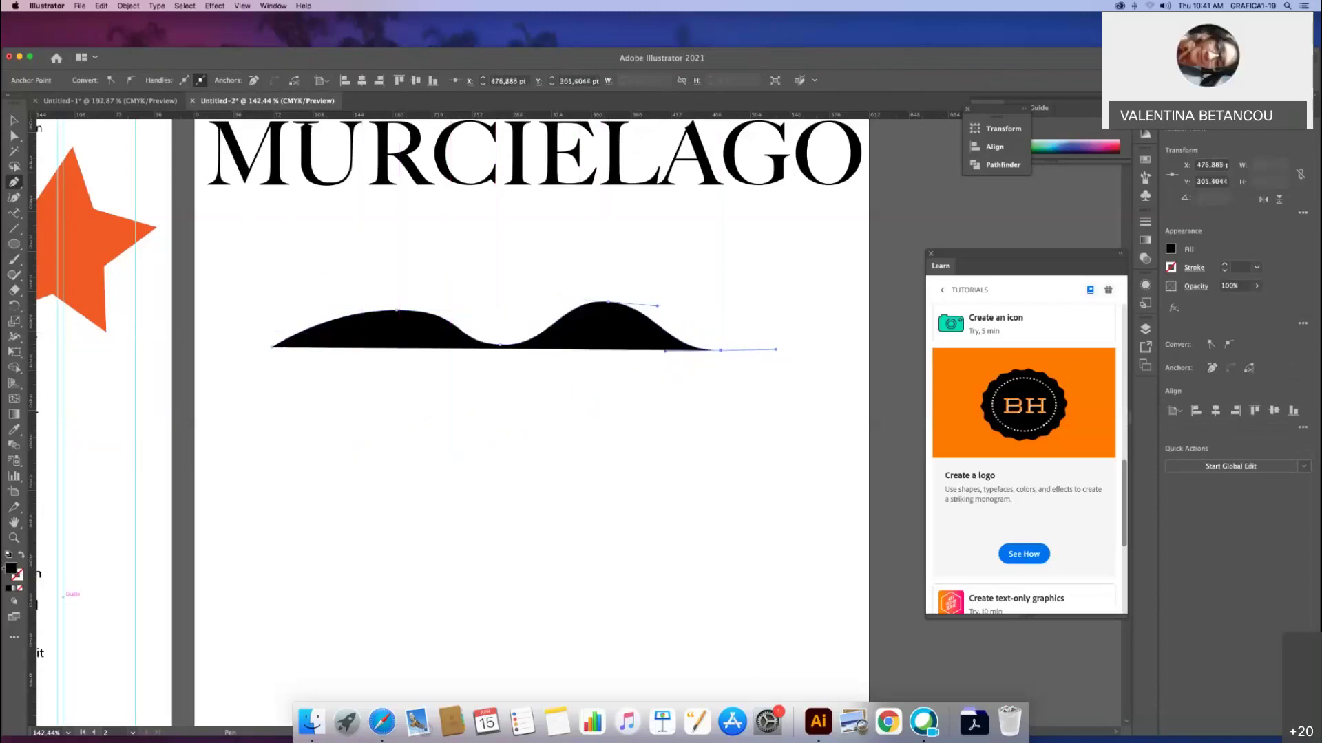
Step: Swap the wavy path's fill and stroke so it has no fill and a black 1 pt stroke
key("a")
left_click(23, 556)
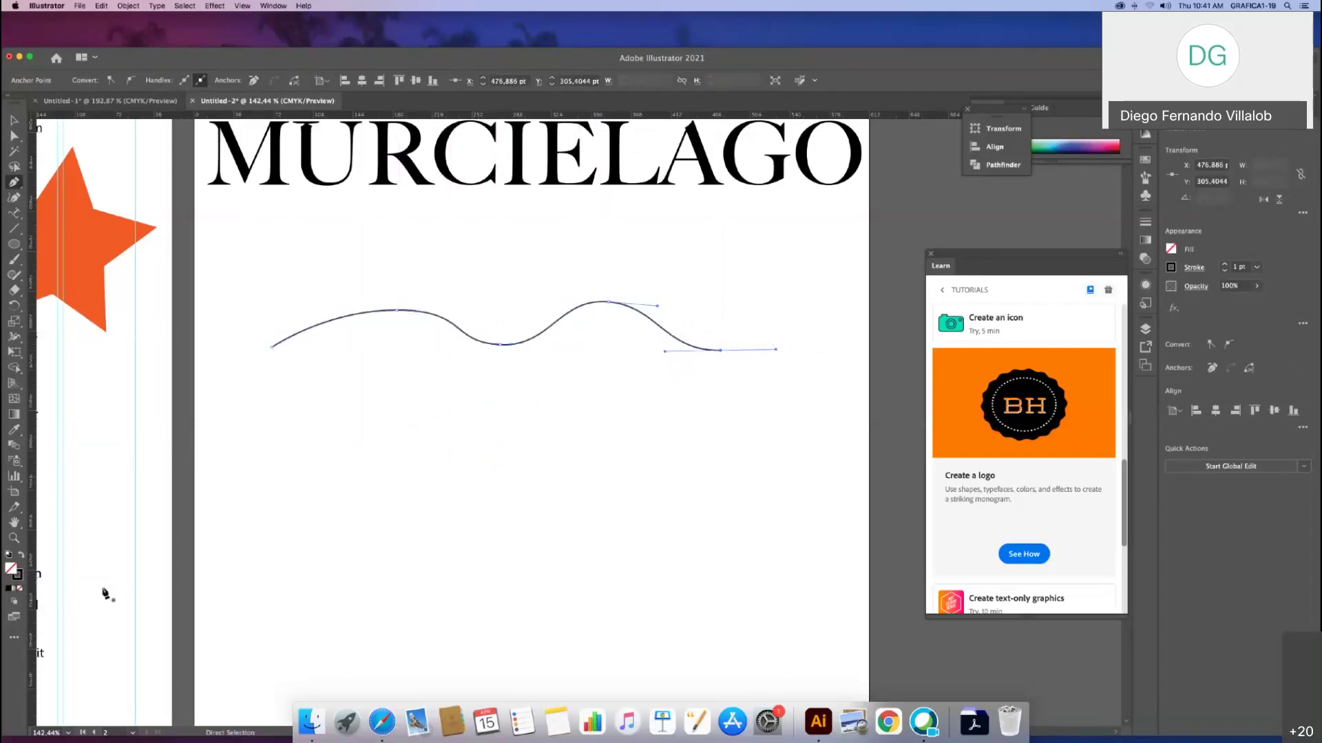
key("p")
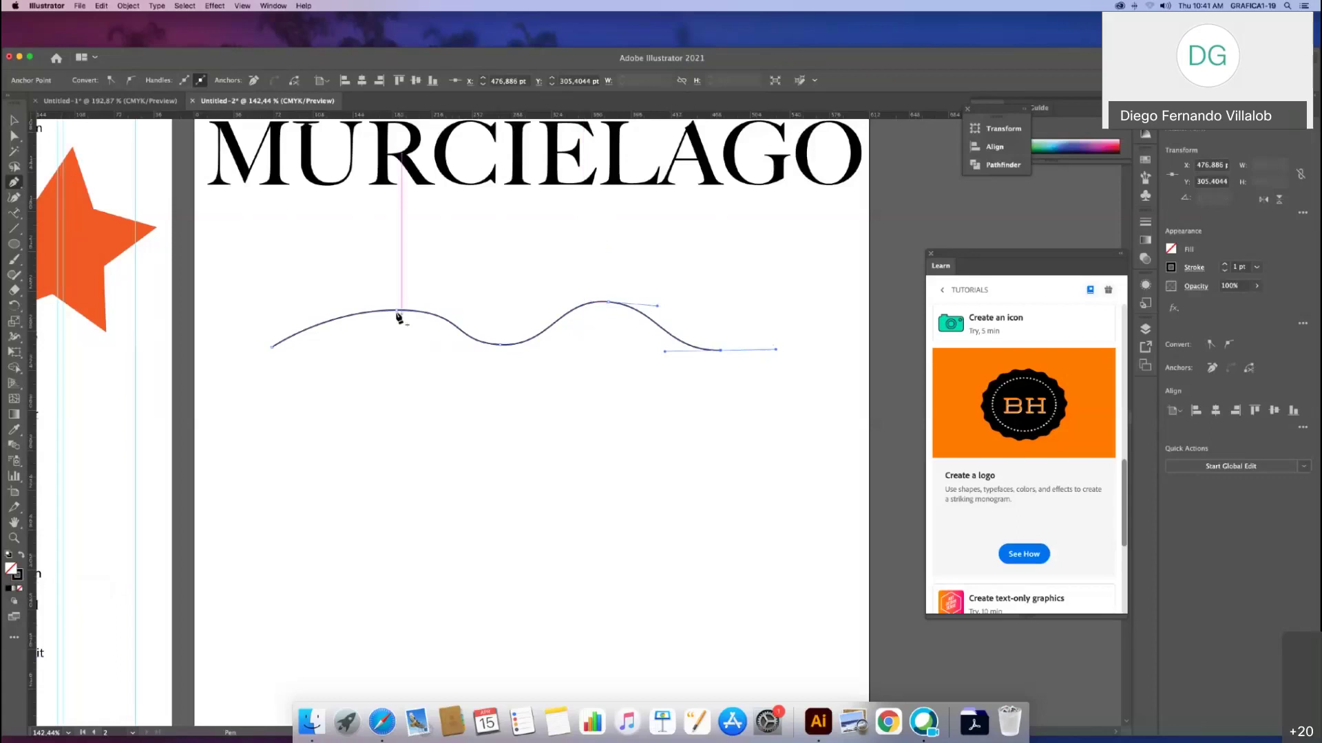
Step: Reshape the wavy path by adjusting its two crest anchors and extending the end anchor to about X 519 pt
key("a")
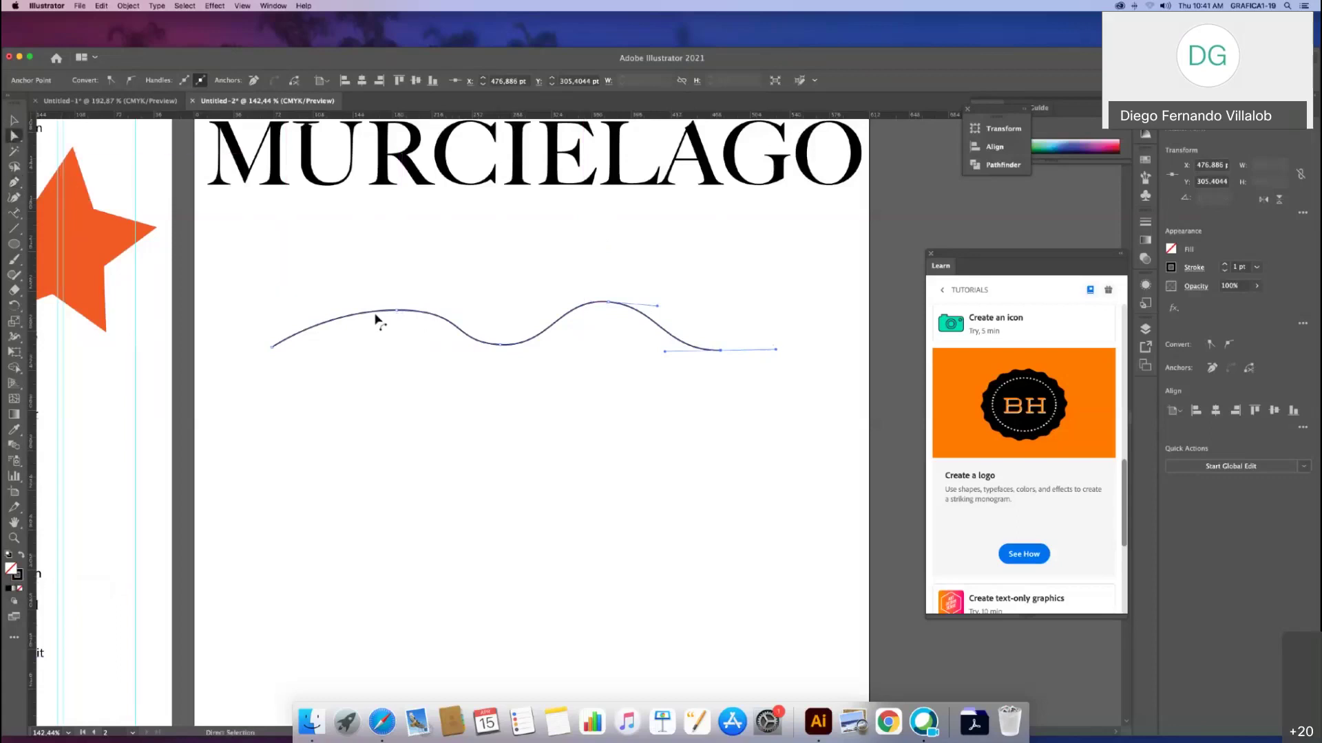
left_click_drag(397, 310, 371, 299)
left_click_drag(618, 303, 627, 300)
left_click(721, 350)
left_click_drag(720, 351, 766, 351)
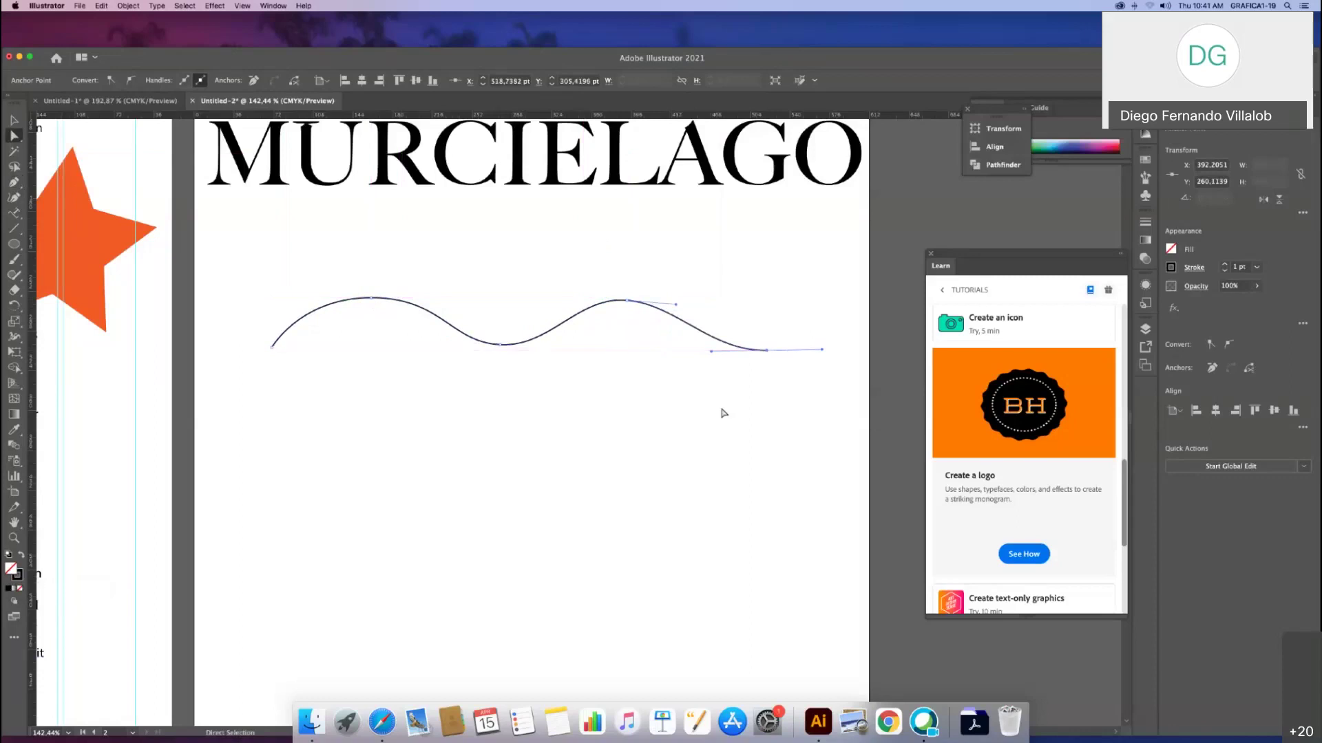
left_click(703, 411)
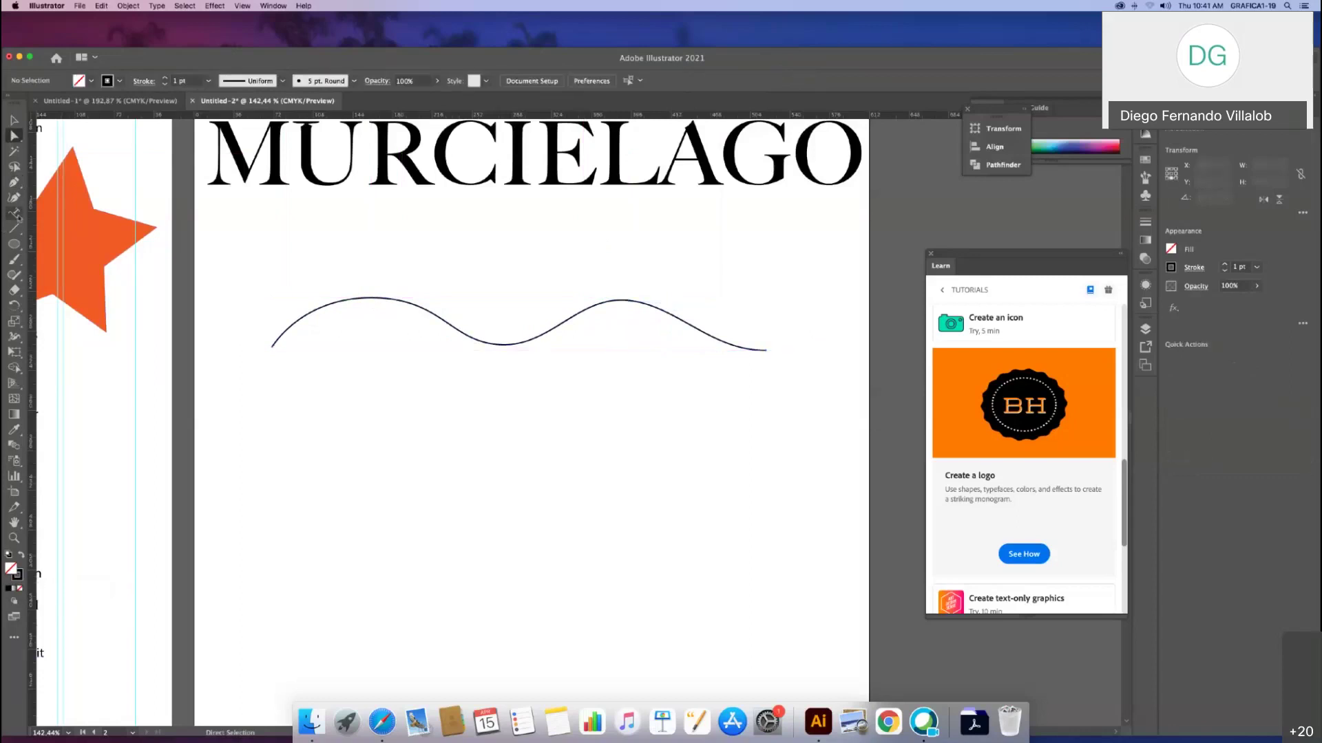
Step: Place Lorem ipsum placeholder text along the wavy path from its start with the Type tool, and deselect it
left_click(14, 213)
left_click(59, 217)
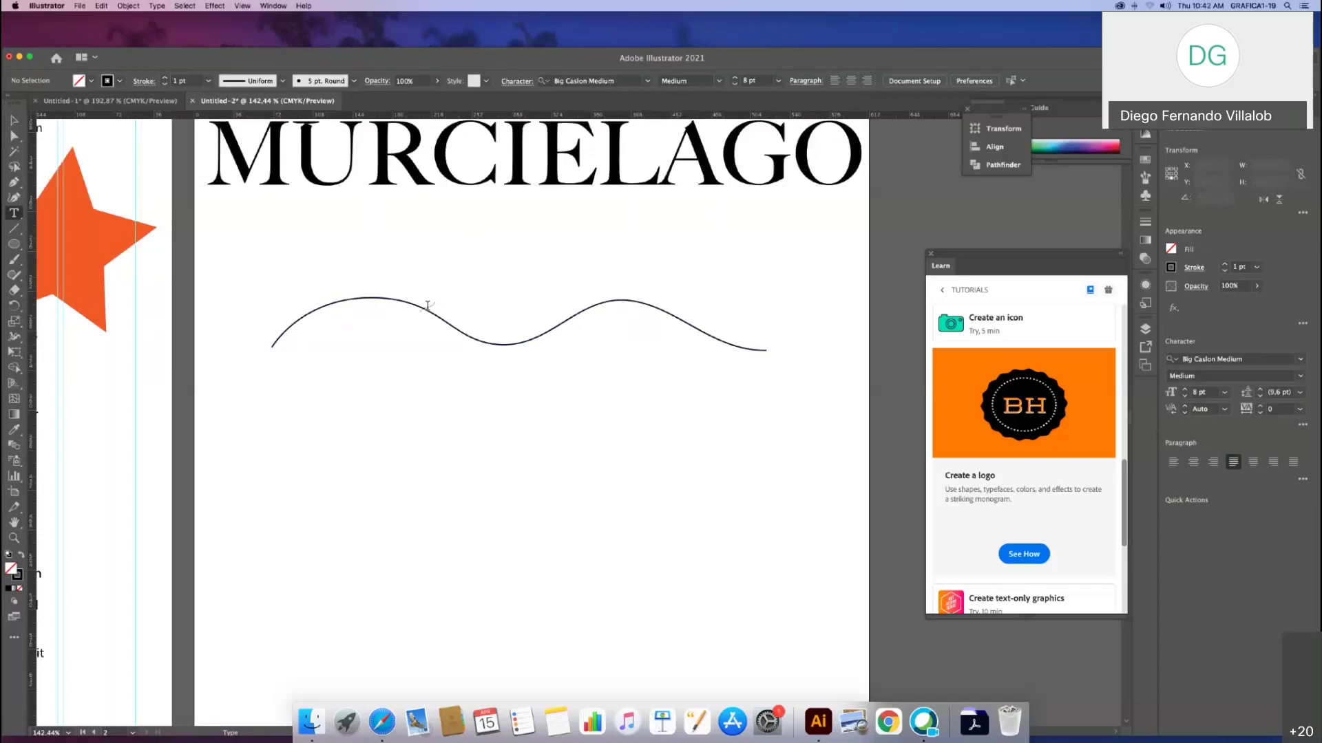
left_click(274, 341)
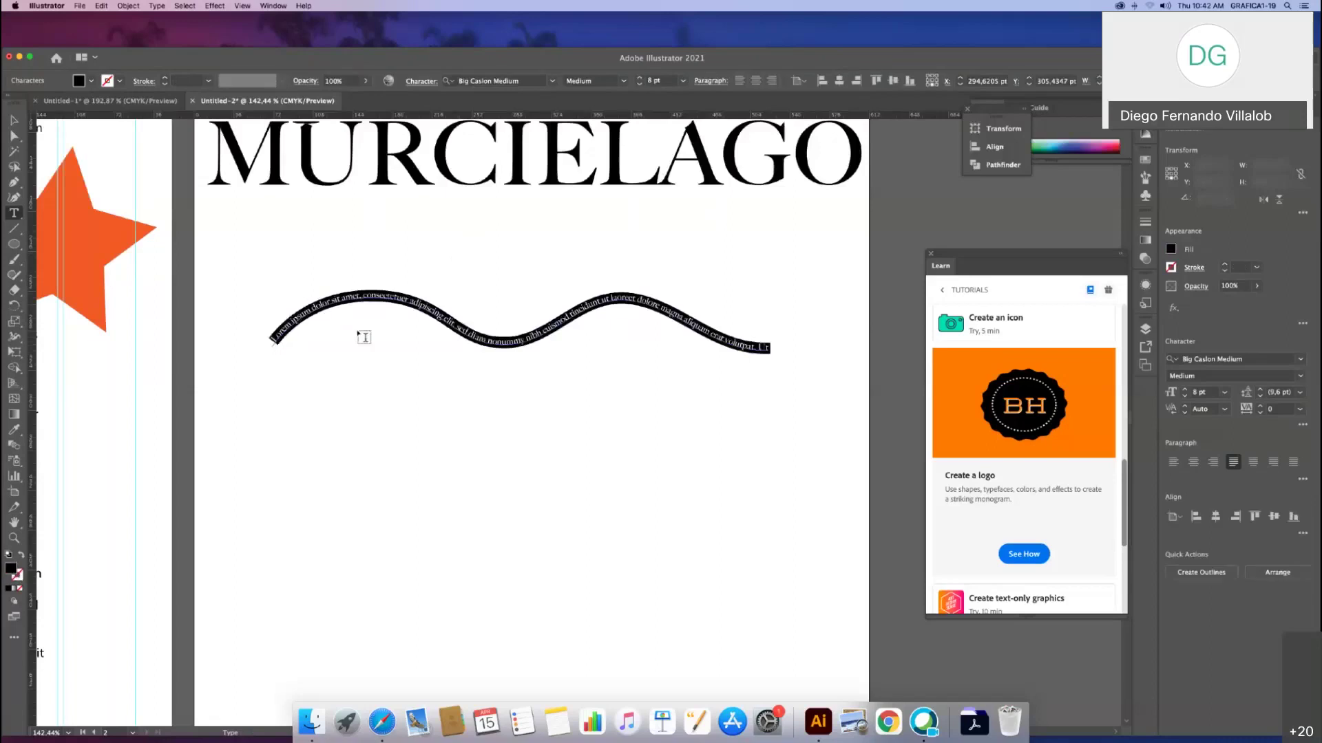
left_click(13, 120)
left_click(360, 383)
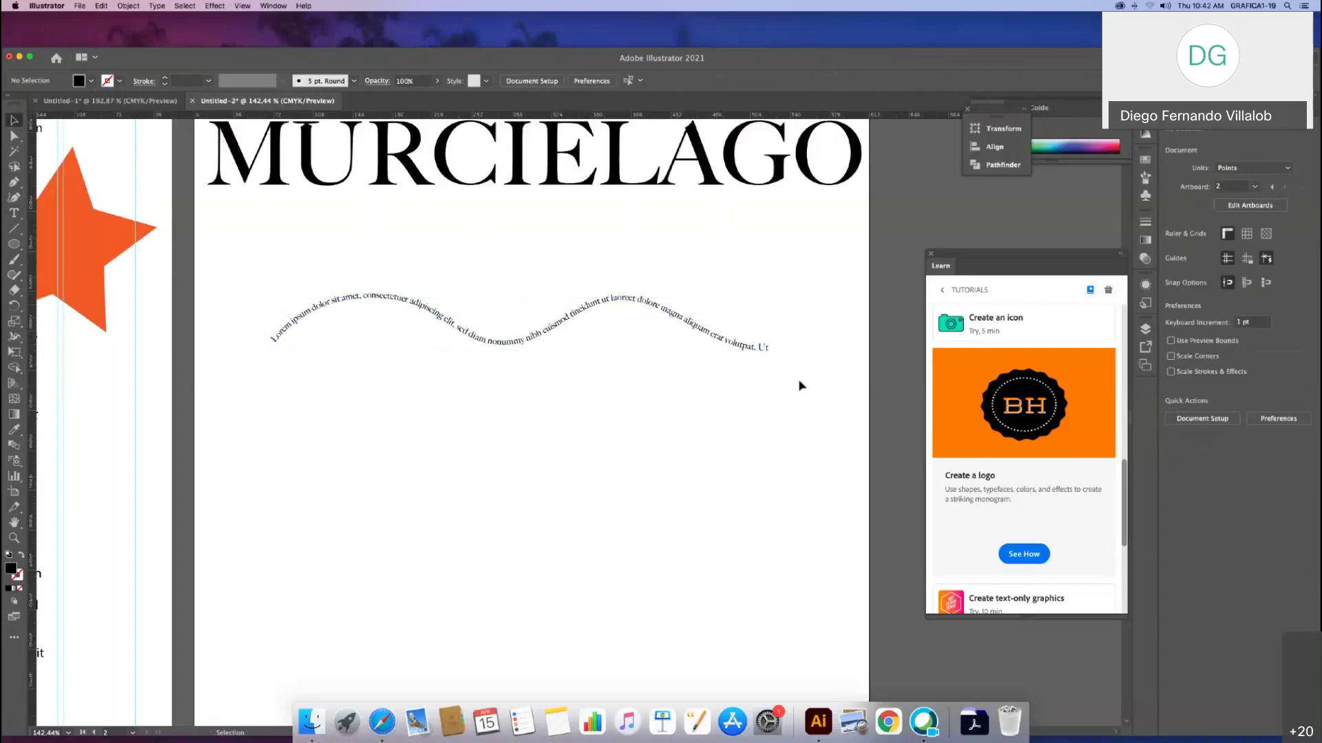
Step: Reshape the path under the wavy text by shifting the anchors of its first and second crests slightly
left_click(463, 338)
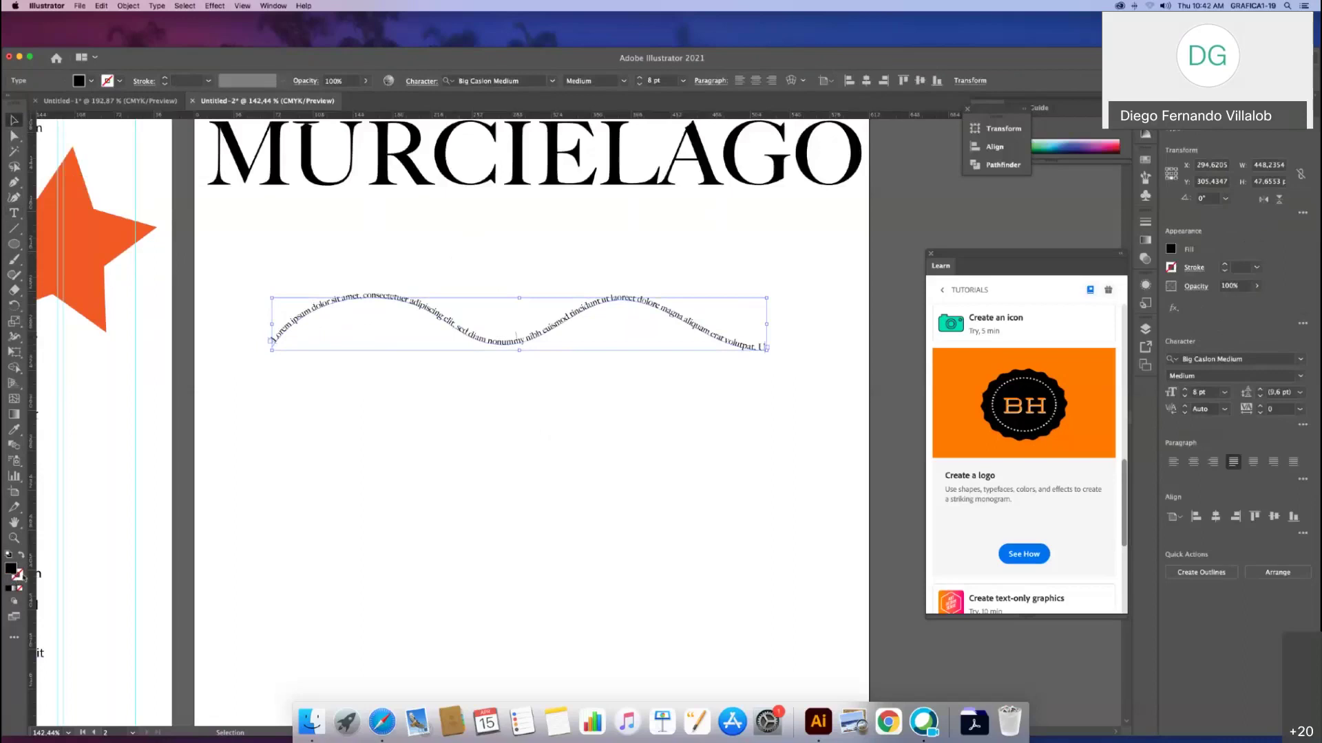
left_click(280, 333)
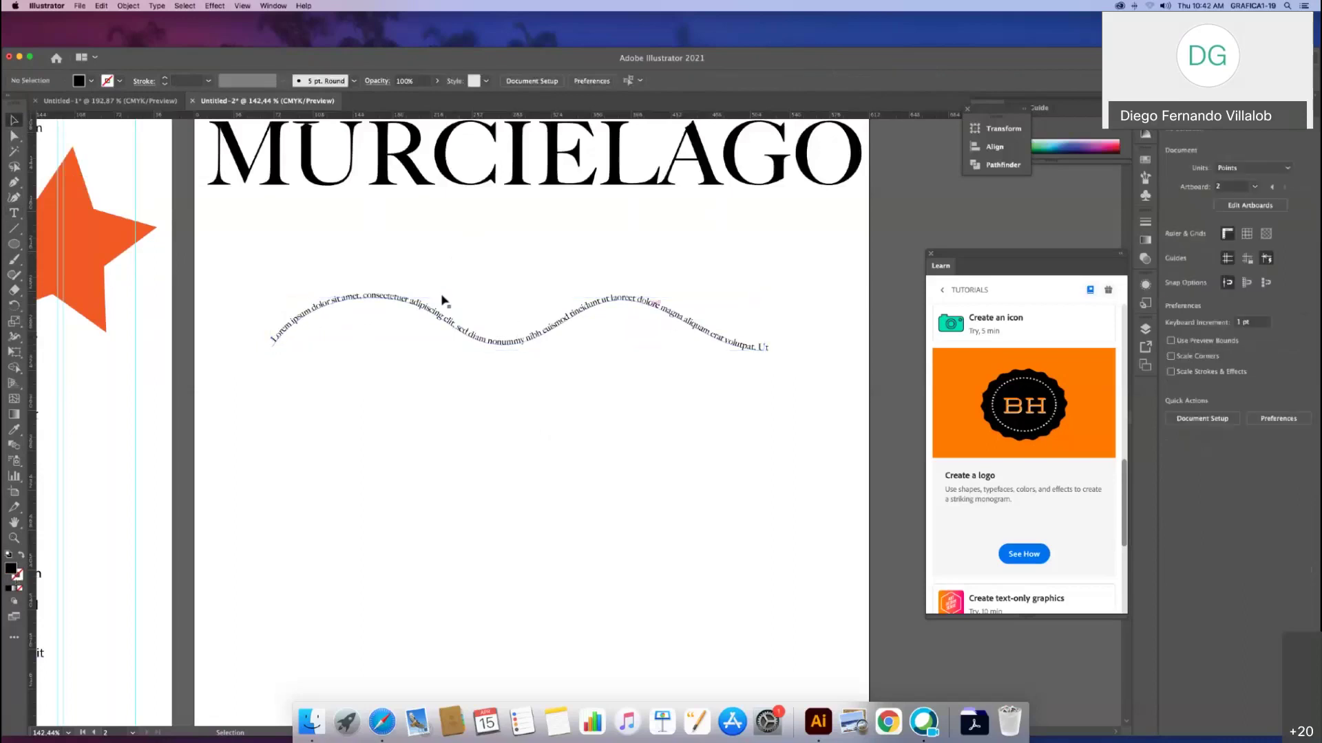
left_click(14, 135)
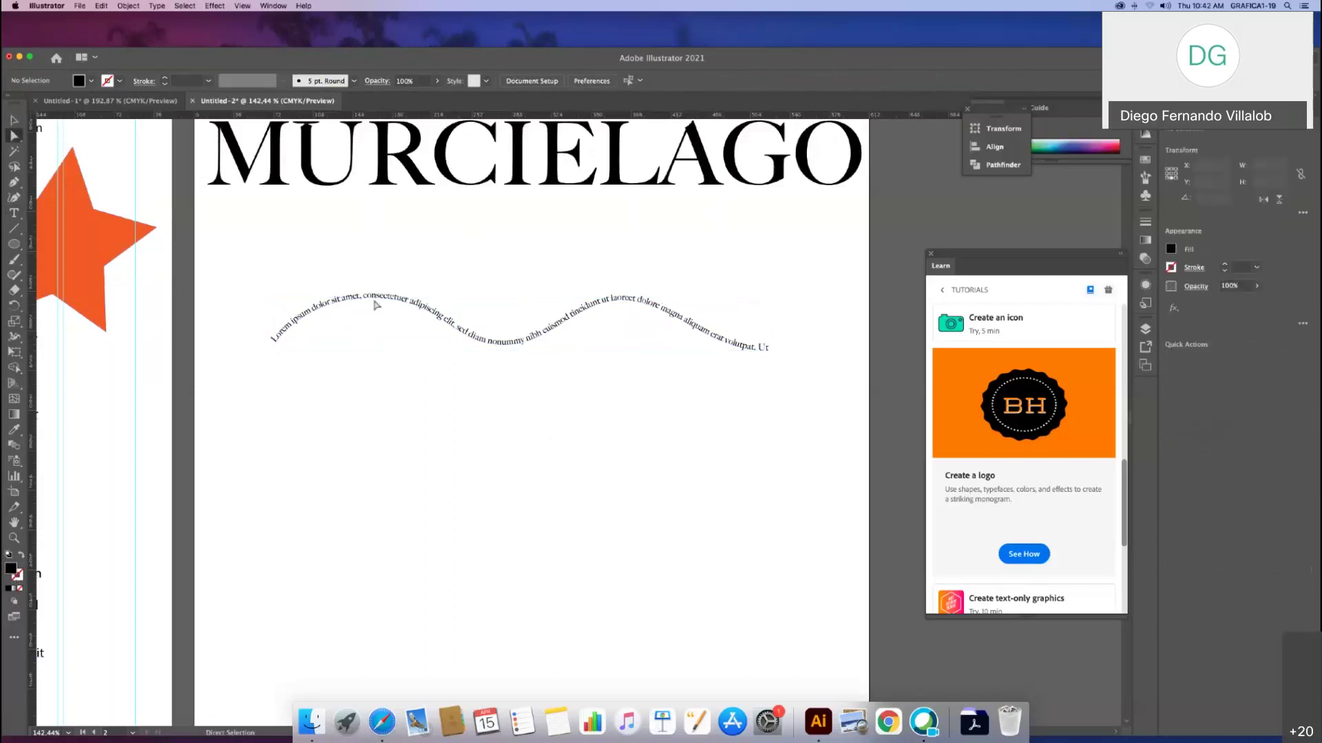
mouse_move(376, 305)
left_mouse_down()
mouse_move(367, 276)
mouse_move(367, 300)
left_mouse_up()
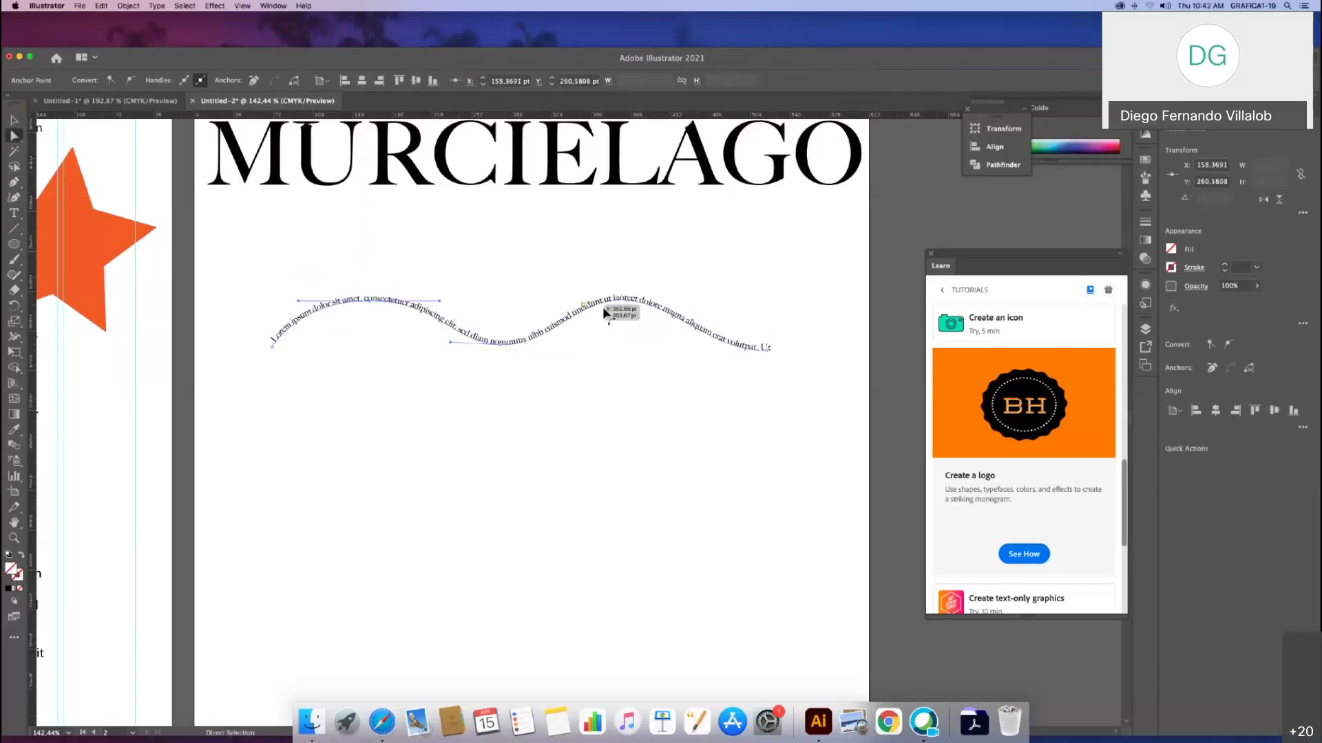
mouse_move(631, 307)
left_mouse_down()
mouse_move(655, 318)
mouse_move(633, 300)
left_mouse_up()
left_click(464, 378)
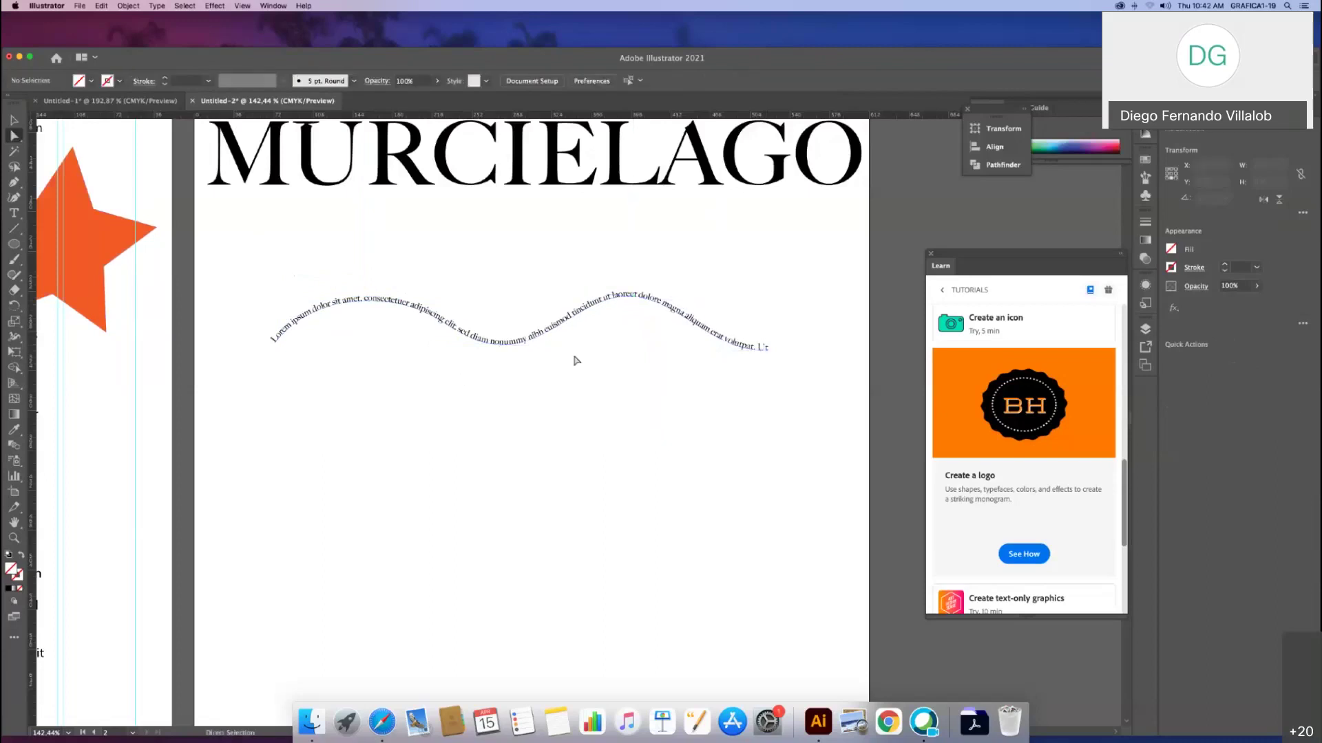
Step: Shift the trough anchor of the wavy text path slightly to the right and deselect the path
mouse_move(520, 346)
left_mouse_down()
mouse_move(464, 363)
mouse_move(533, 345)
left_mouse_up()
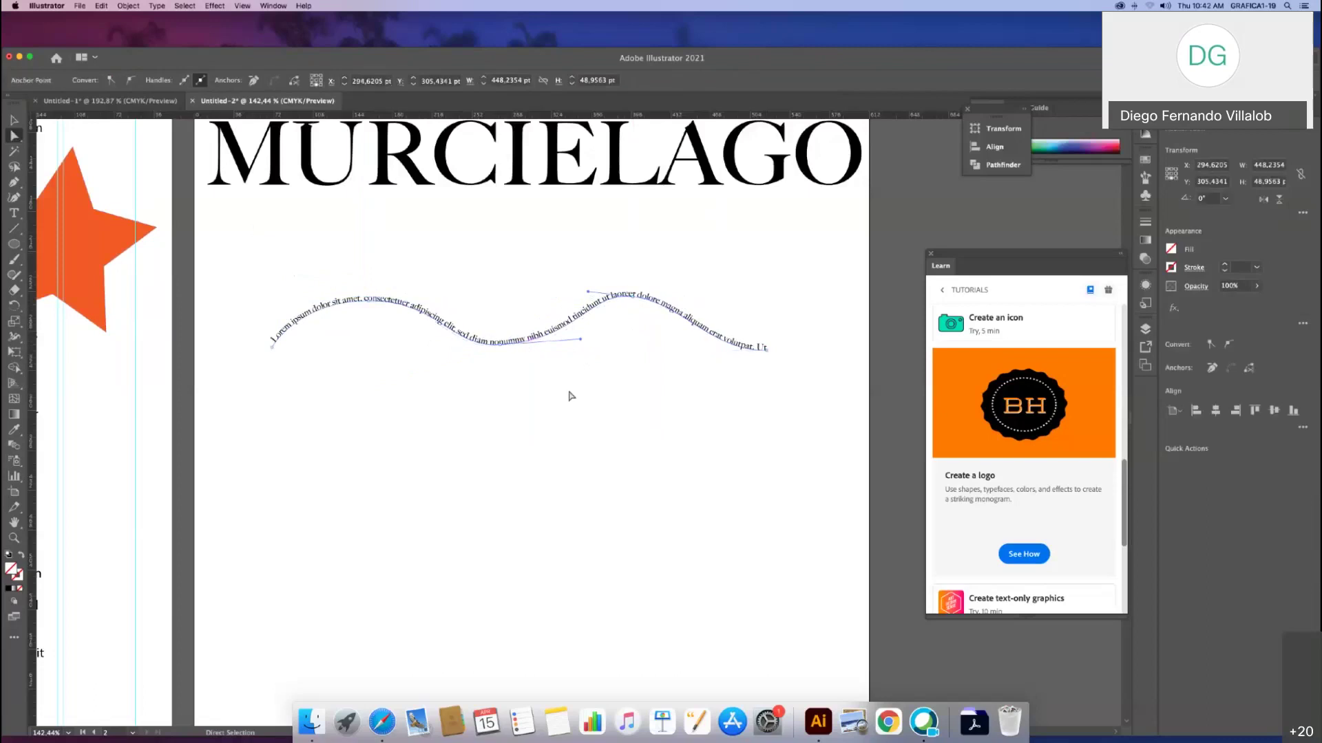
left_click(325, 287)
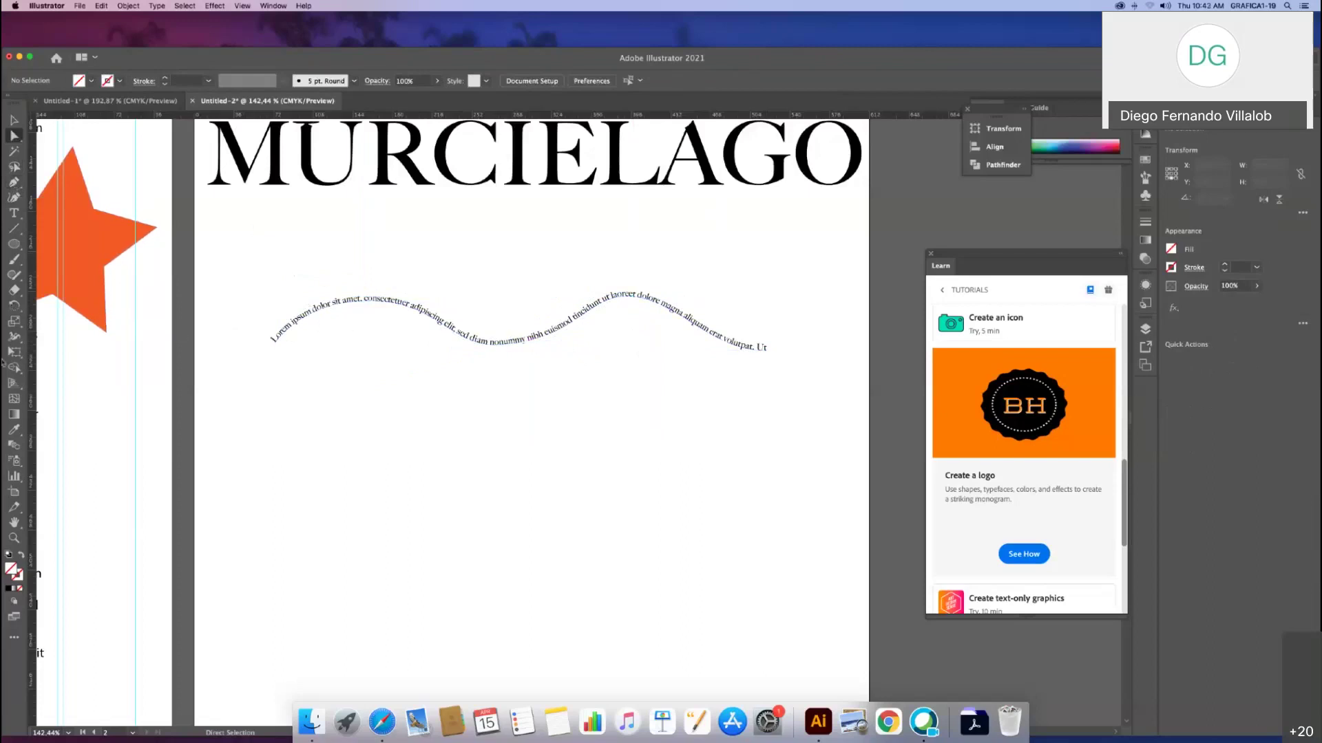
Step: Draw an ellipse about 205 by 215 pt below the wavy text, with no fill and a black 1 pt stroke
left_click(14, 243)
left_click_drag(341, 378, 567, 614)
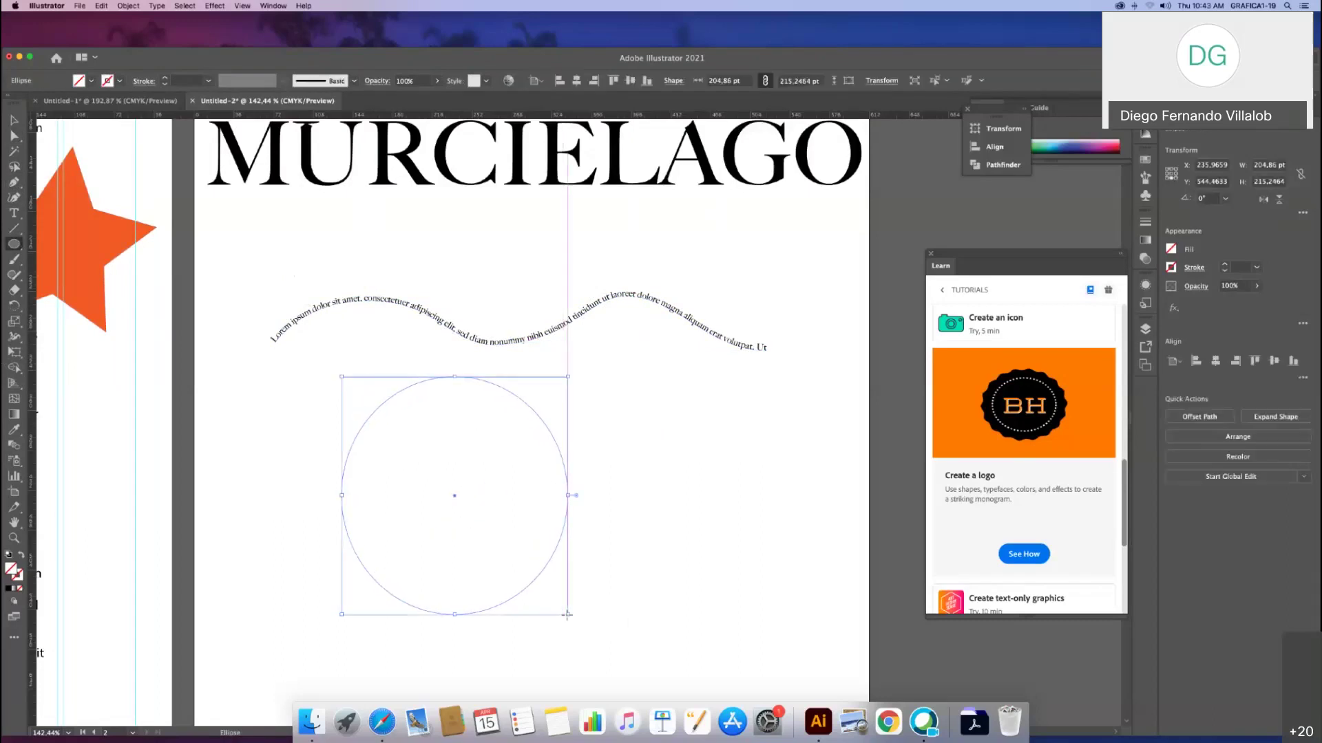
key("a")
left_click(19, 577)
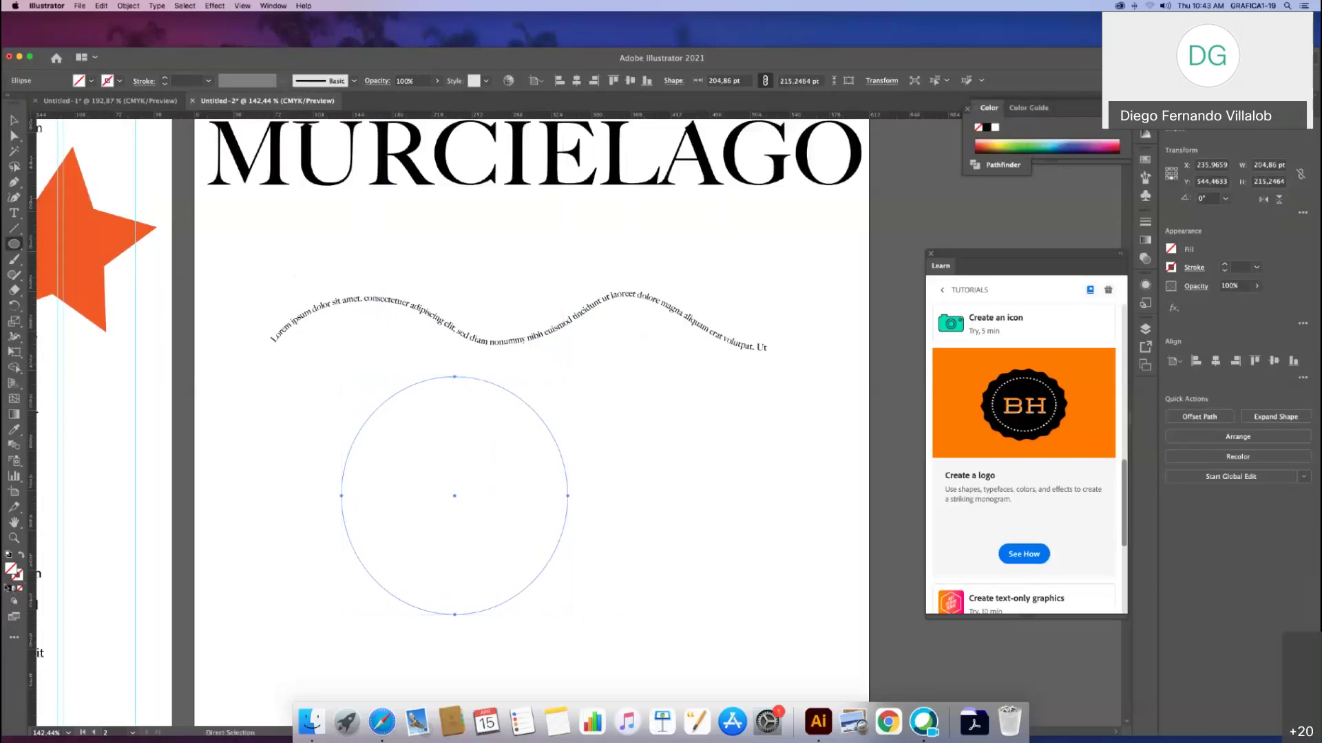
left_click(8, 590)
key("v")
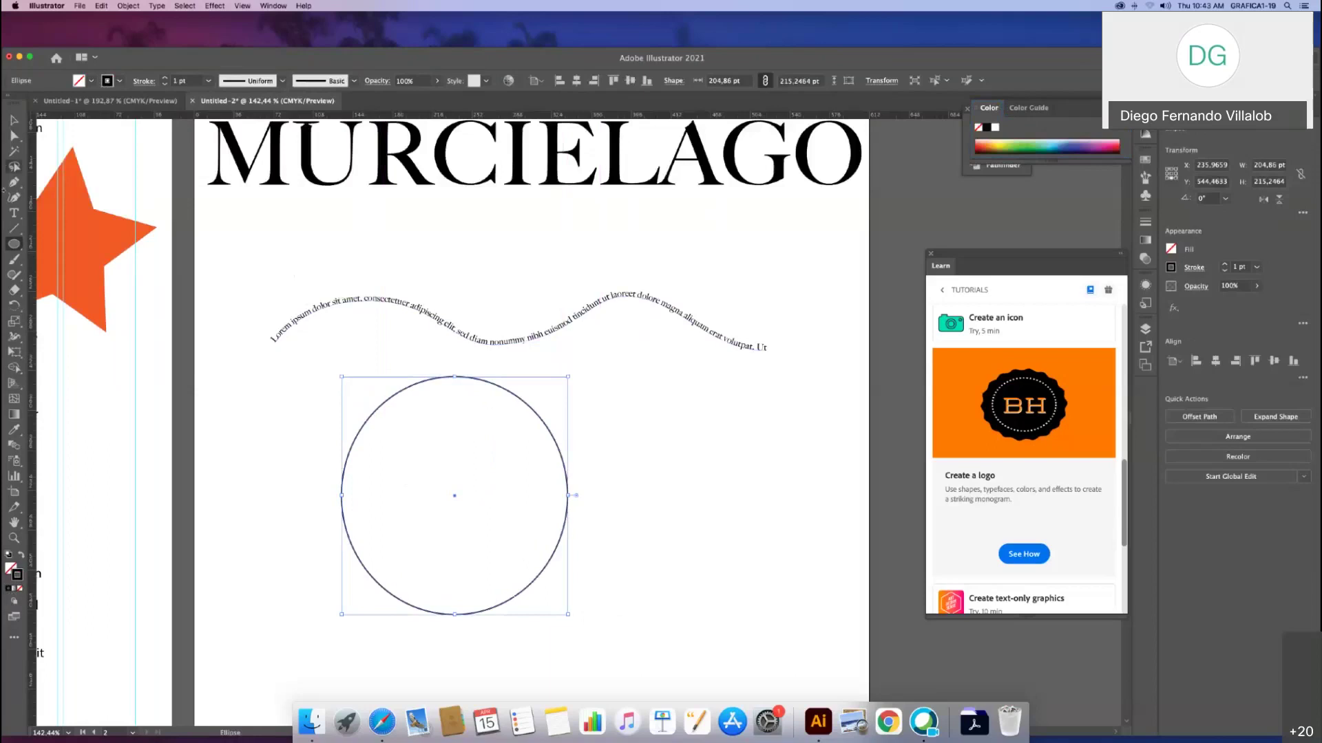
Step: Fill the ellipse with Lorem ipsum placeholder text as area type and deselect it
left_click(14, 214)
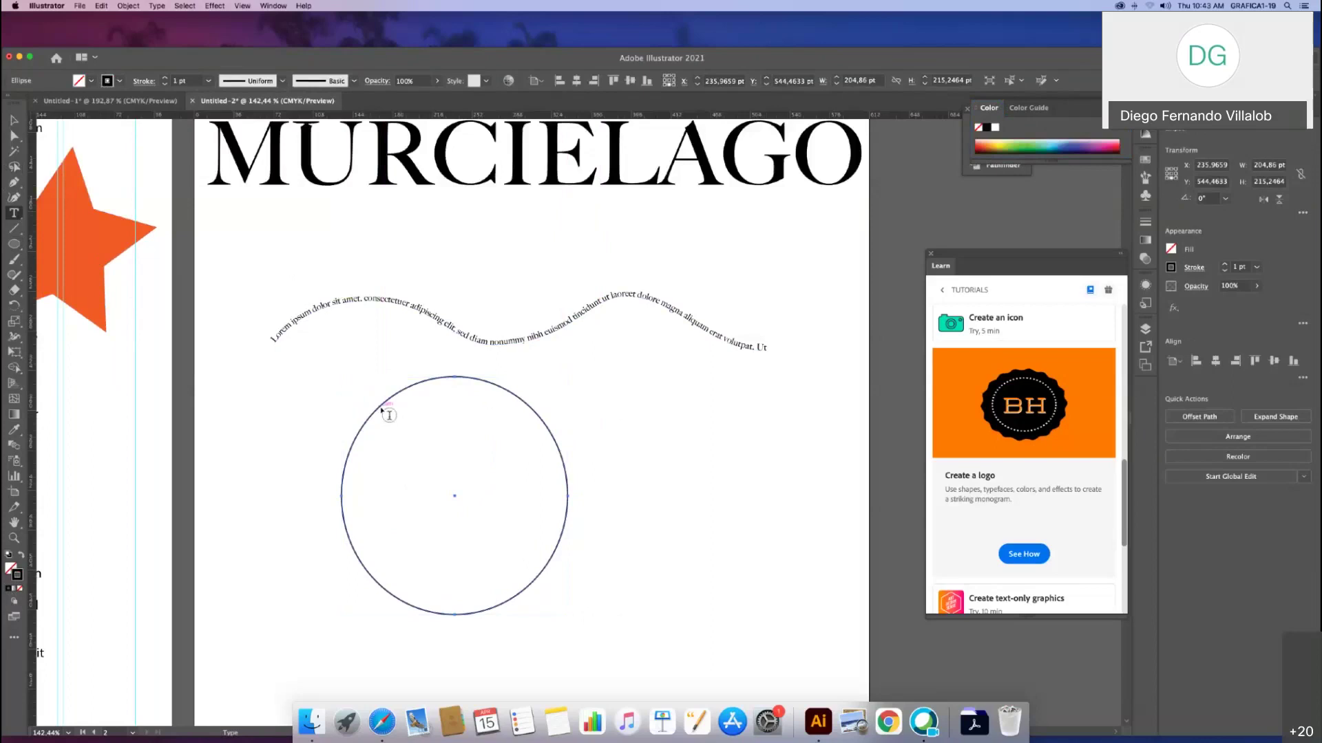
left_click(463, 387)
left_click(462, 386)
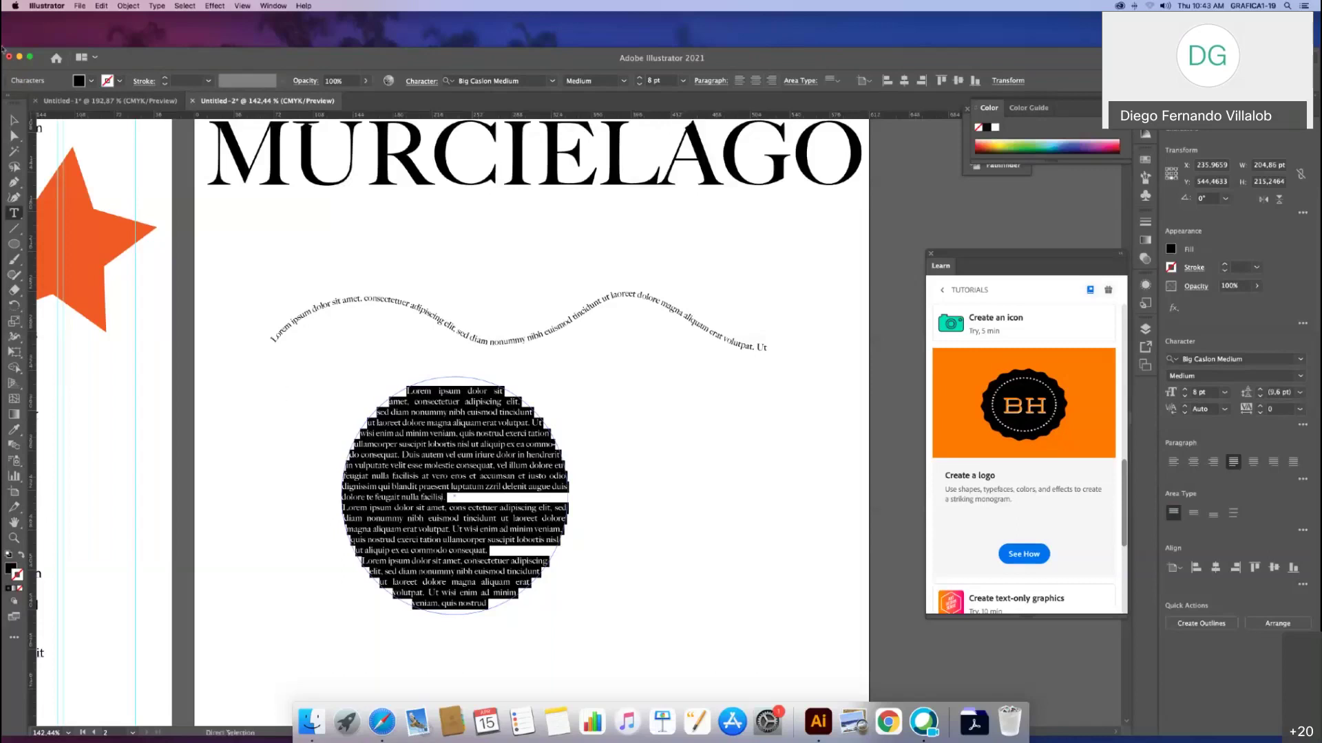
left_click(14, 120)
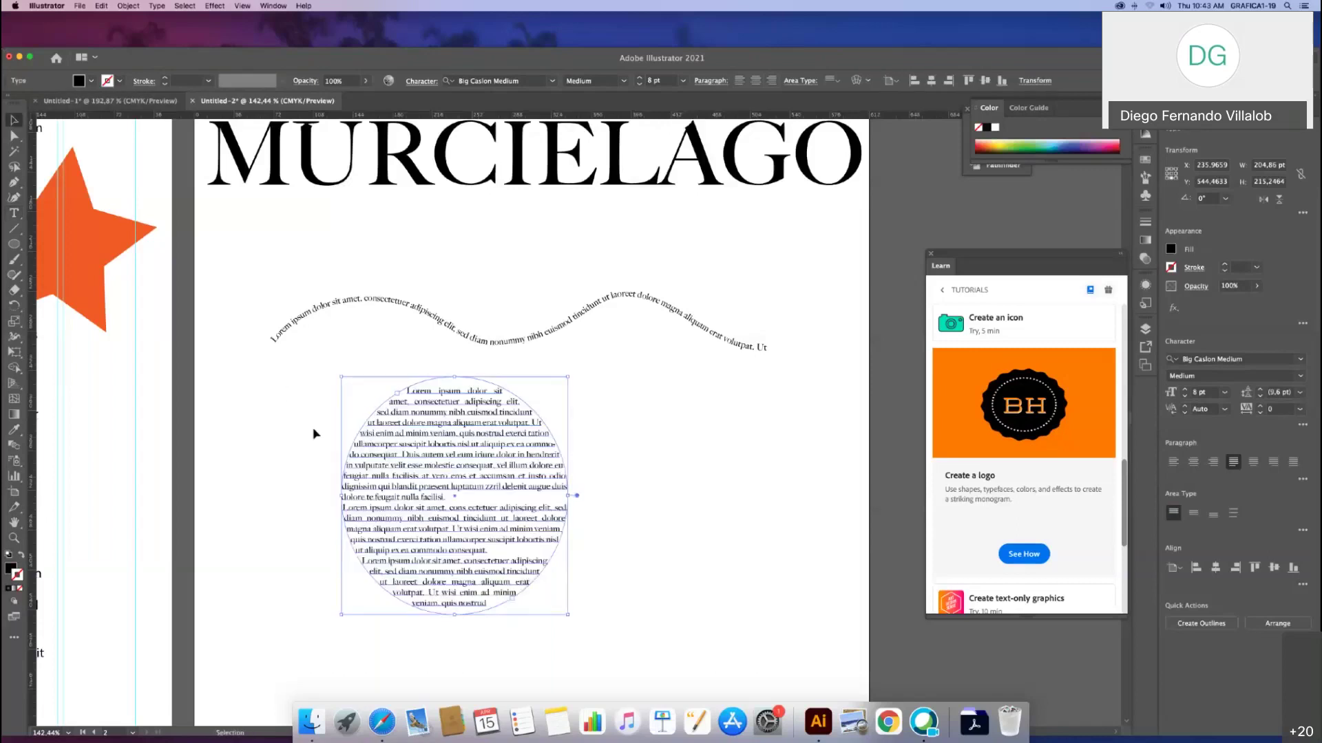
left_click(568, 458)
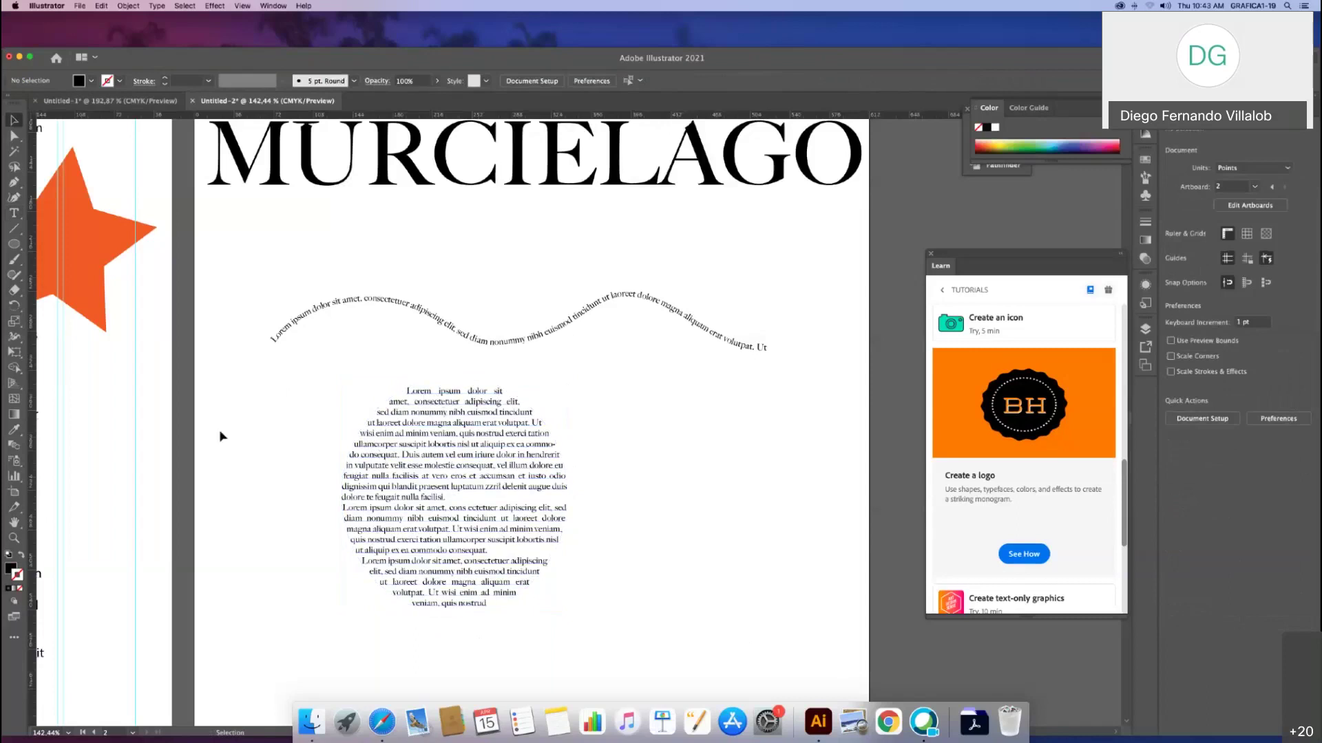
Step: Add a one-line point text repeating "Lorem ipsum" four times beside the circular text, and move it to about X 463, Y 360 pt
left_click(14, 213)
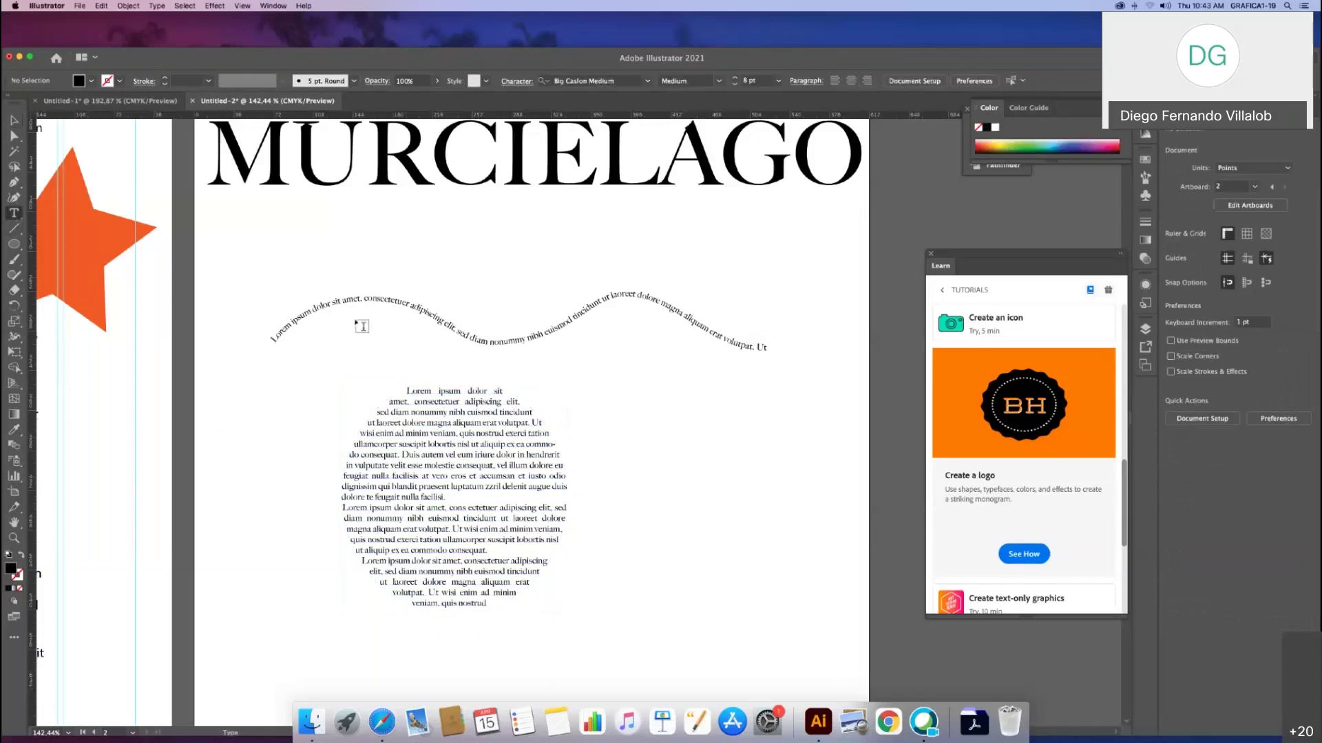
left_click(641, 422)
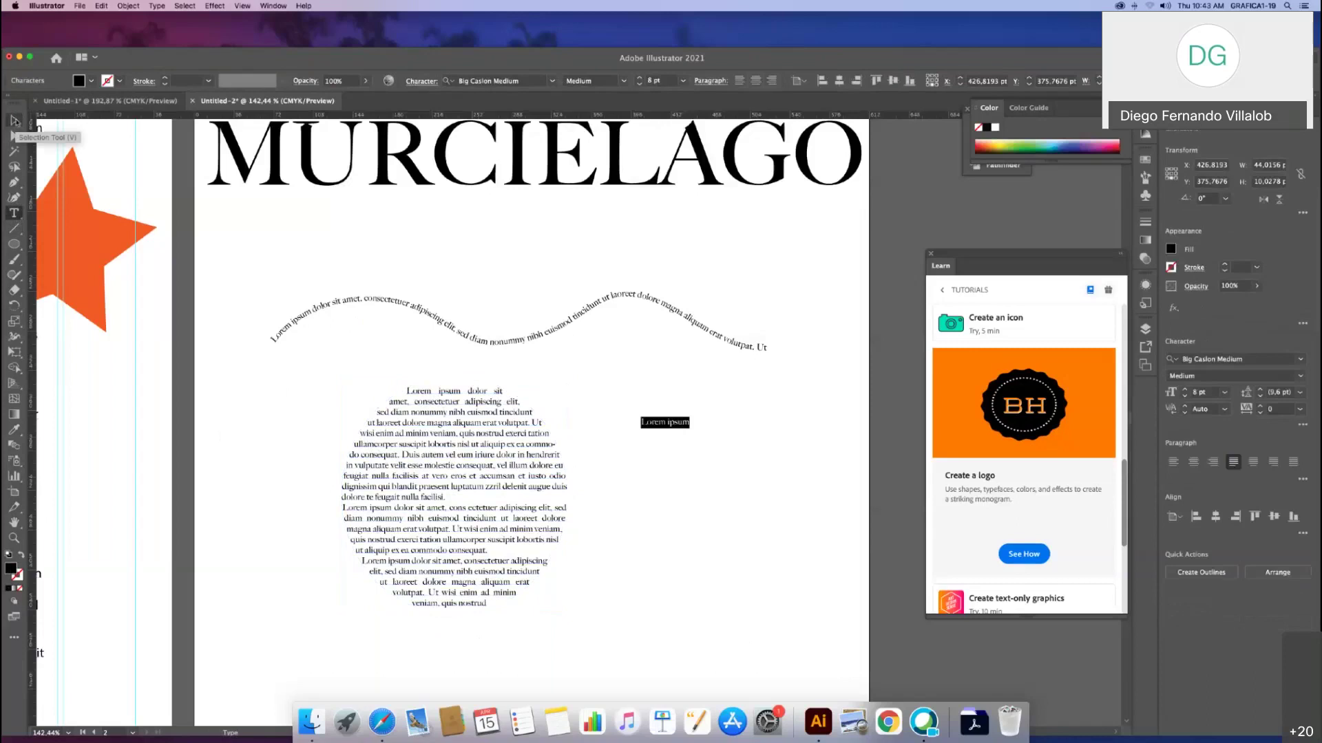
key("super+v")
key("super+v")
key("super+v")
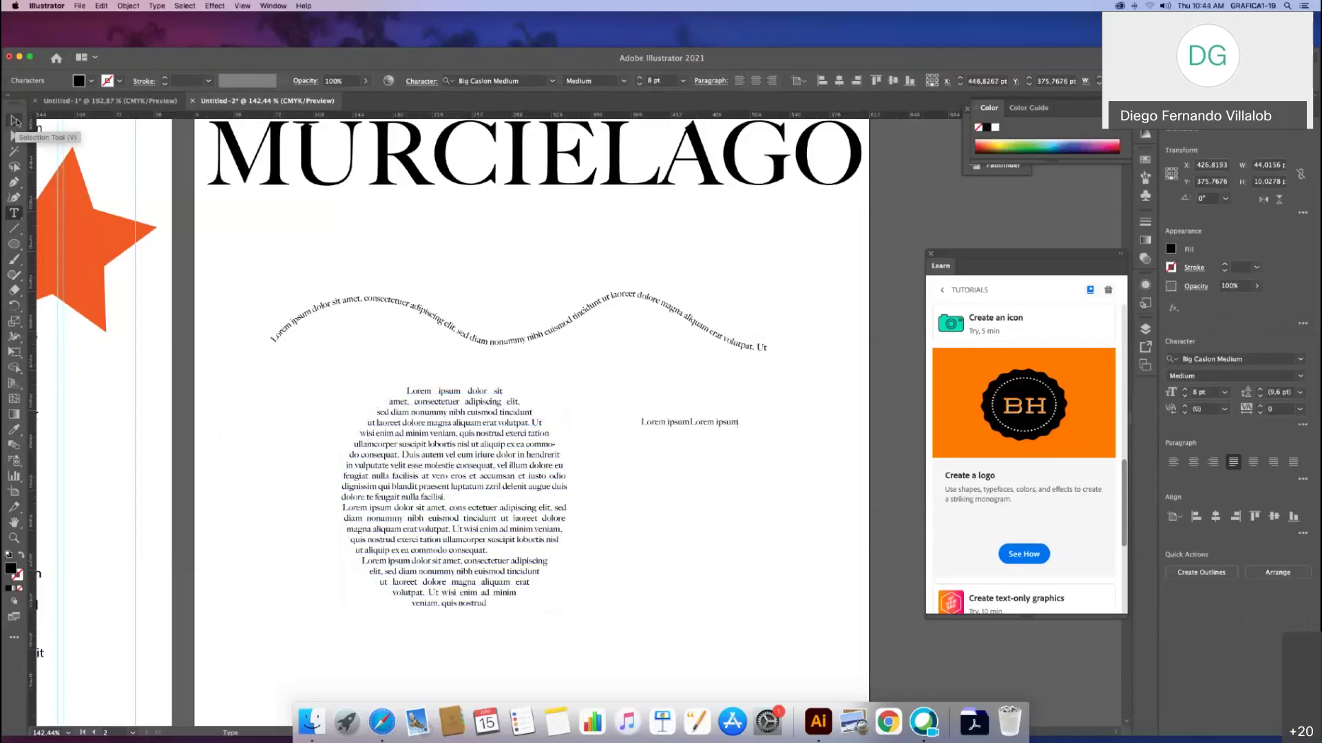
key("super+v")
left_click(15, 121)
left_click(716, 422)
left_click_drag(719, 424, 686, 408)
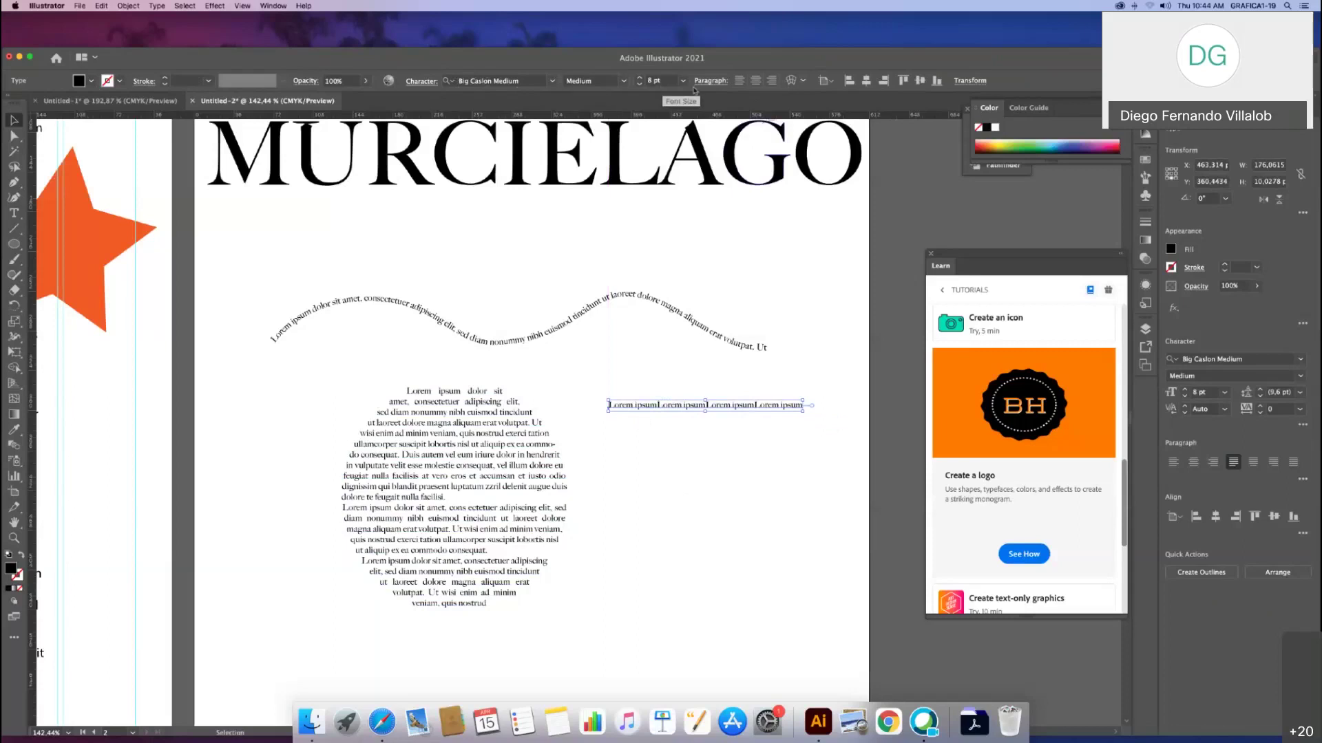
Step: Try an Arc envelope warp with 50% bend on the Lorem ipsum line, comparing vertical and horizontal orientation
left_click(805, 84)
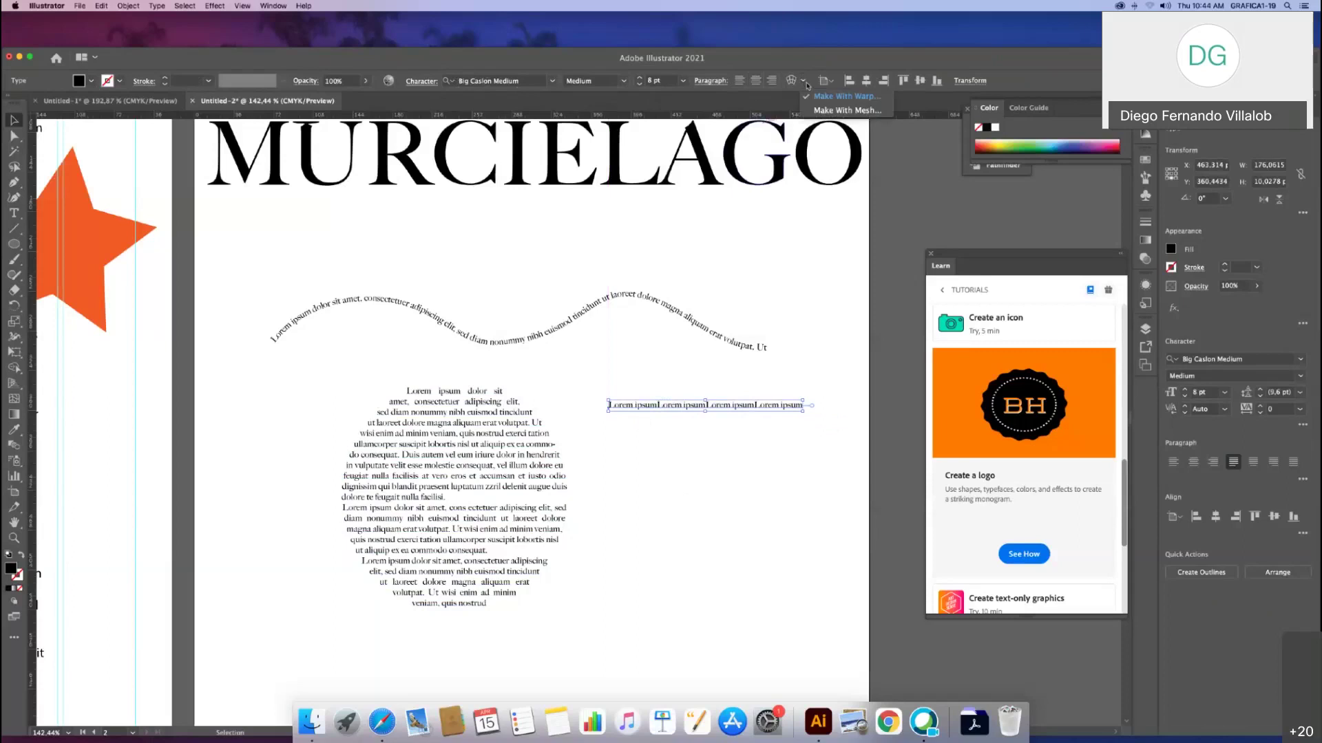
left_click(791, 81)
left_click(792, 81)
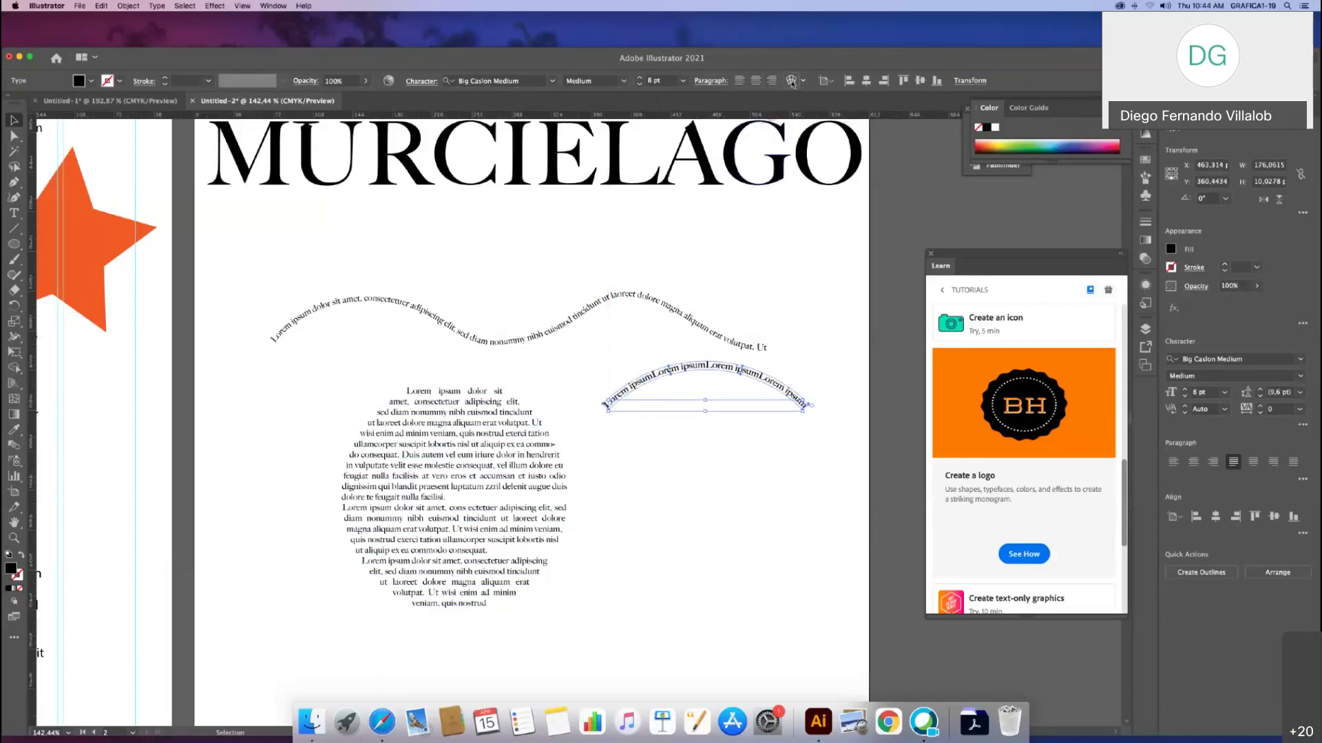
left_click_drag(692, 304, 1004, 310)
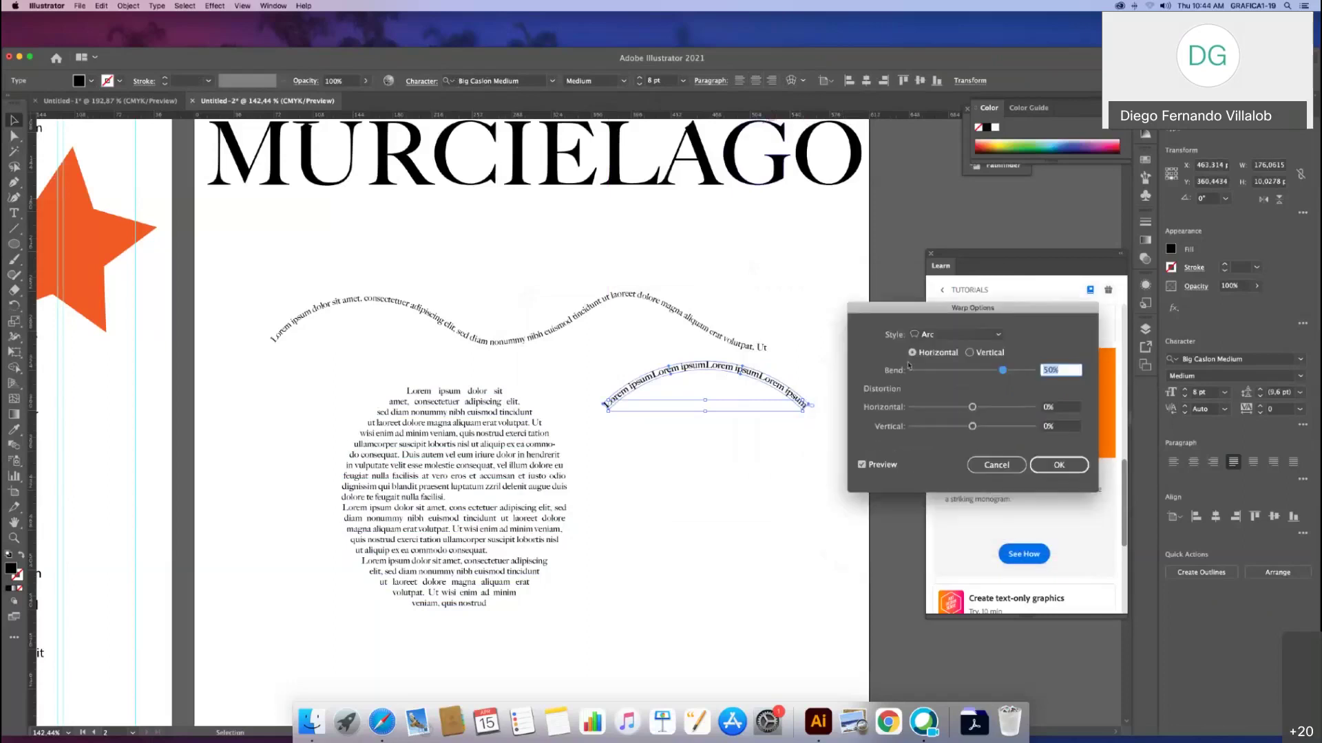
left_click(974, 358)
left_click(913, 353)
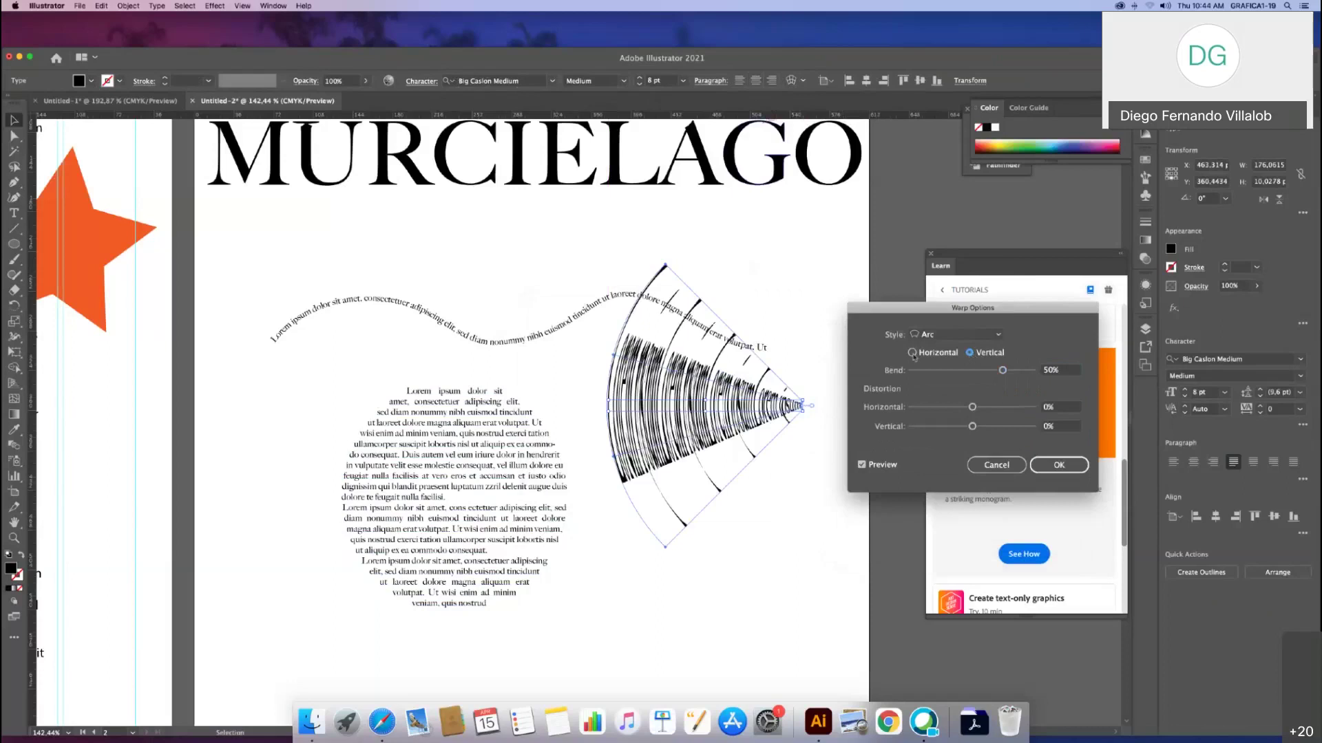
Step: Try the Rise warp style with 84% bend, 42% horizontal and 12% vertical distortion, and cancel the warp
left_click(992, 337)
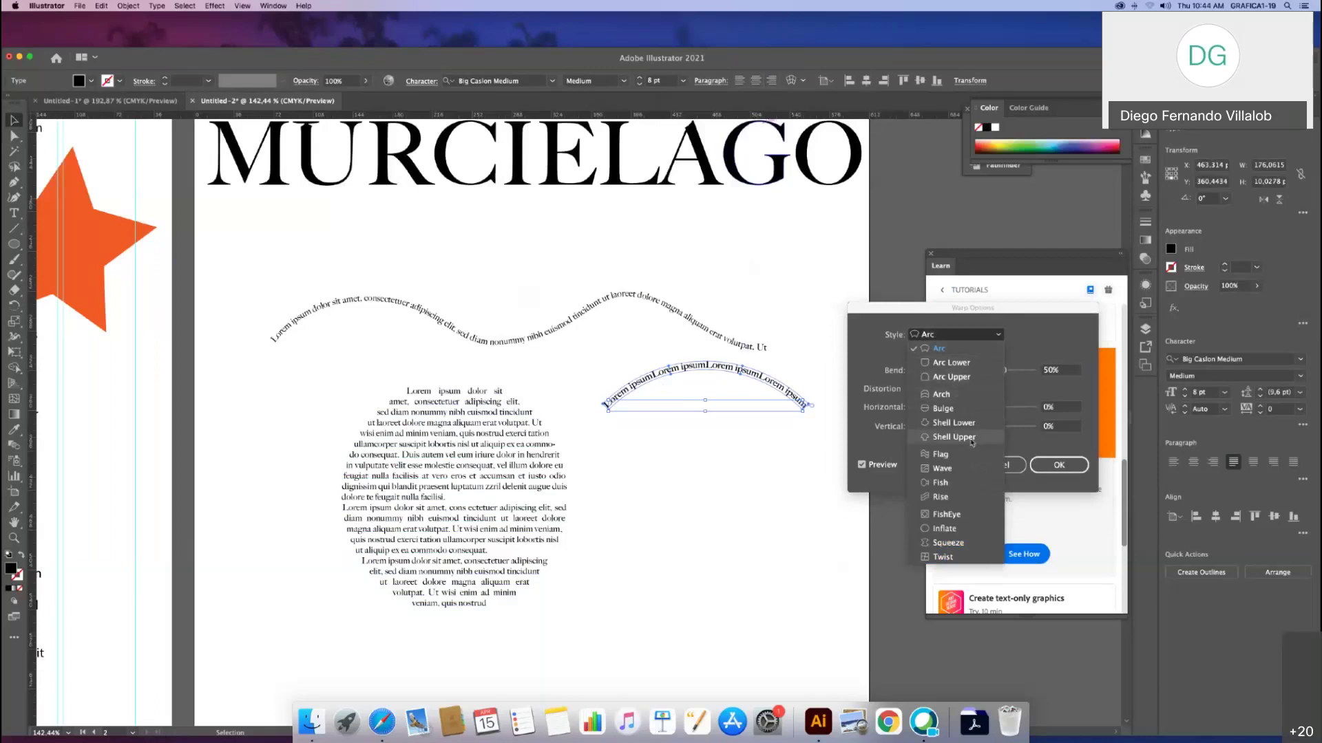
left_click(953, 495)
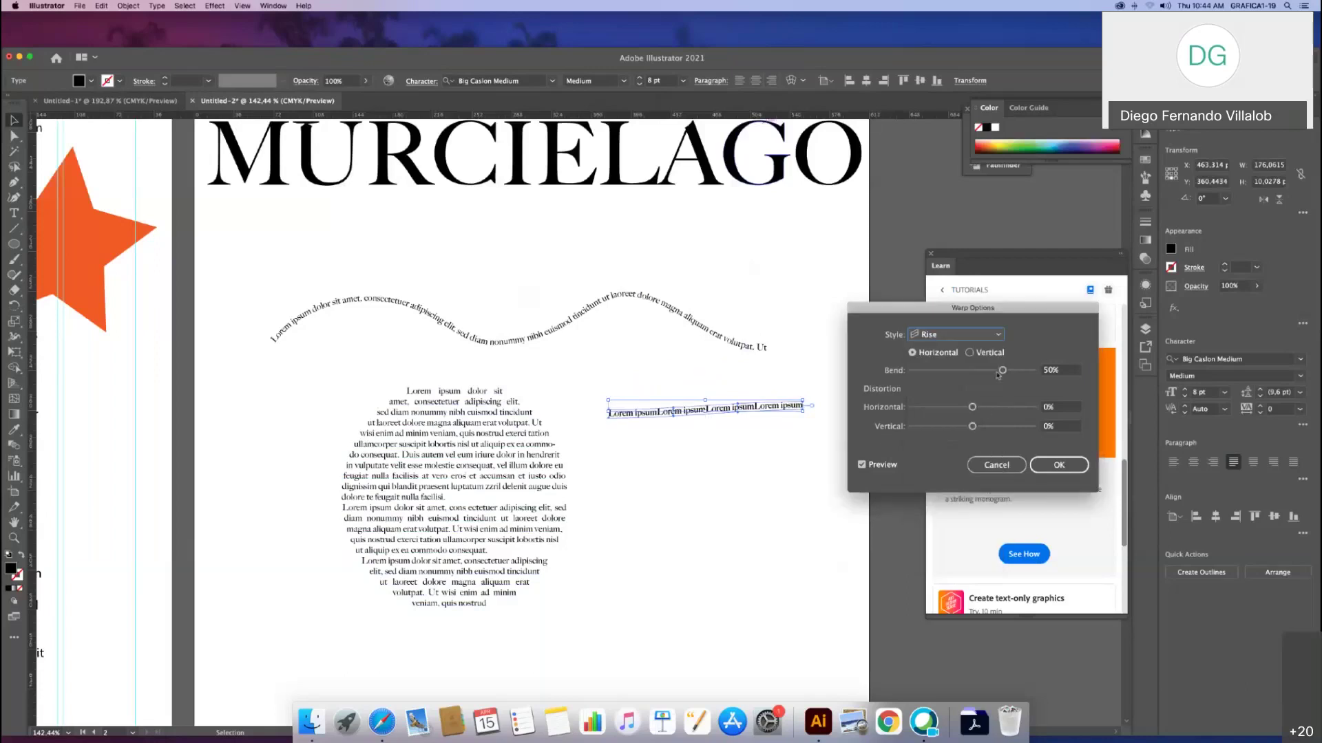
left_click_drag(1002, 370, 979, 427)
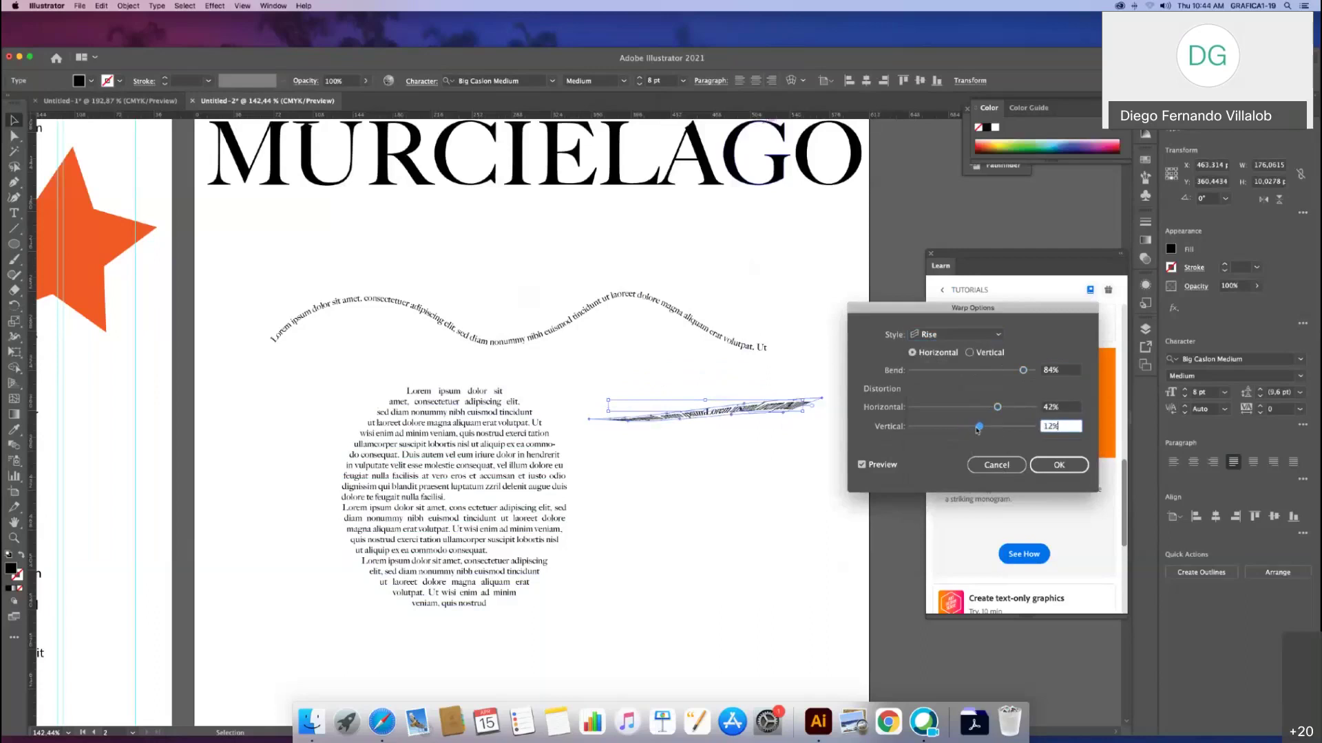
left_click(996, 462)
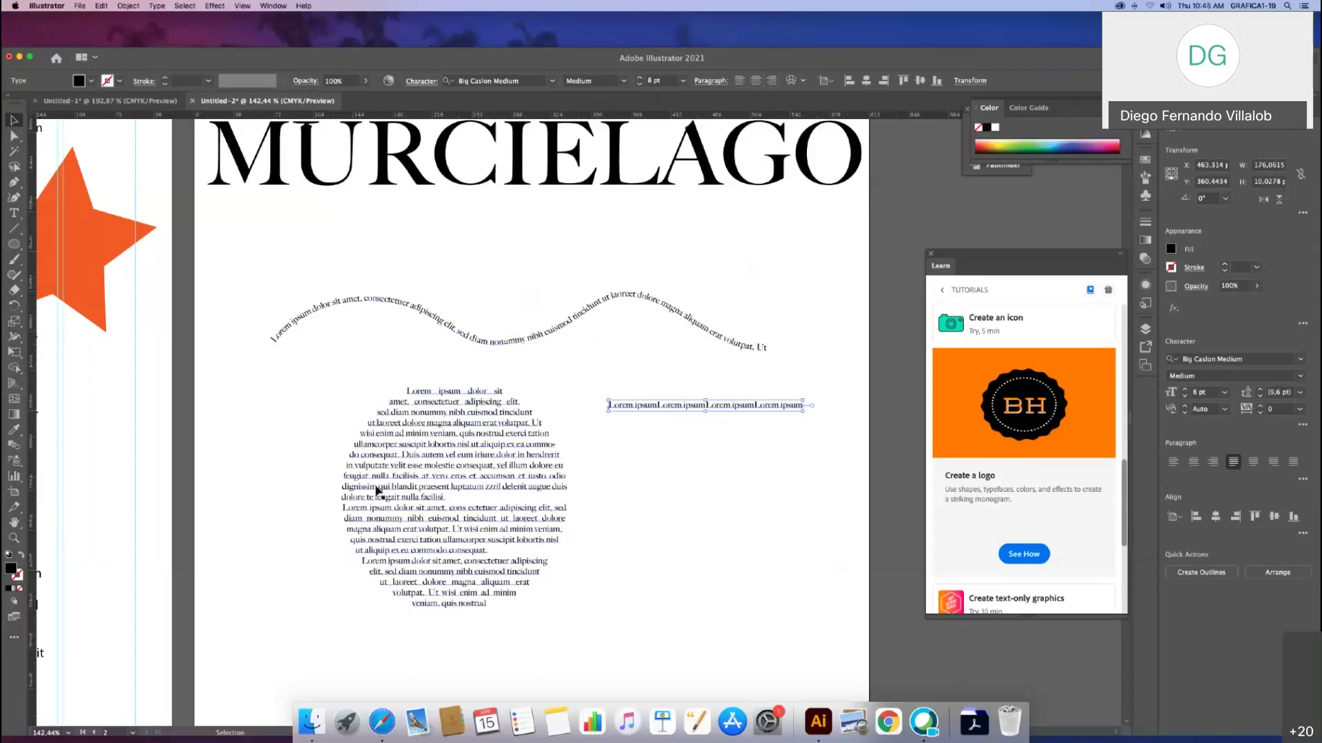
Step: Move the circular text block left under the start of the wavy text, to about X 160, Y 525 pt, and deselect it
scroll(599, 564, "up", 2)
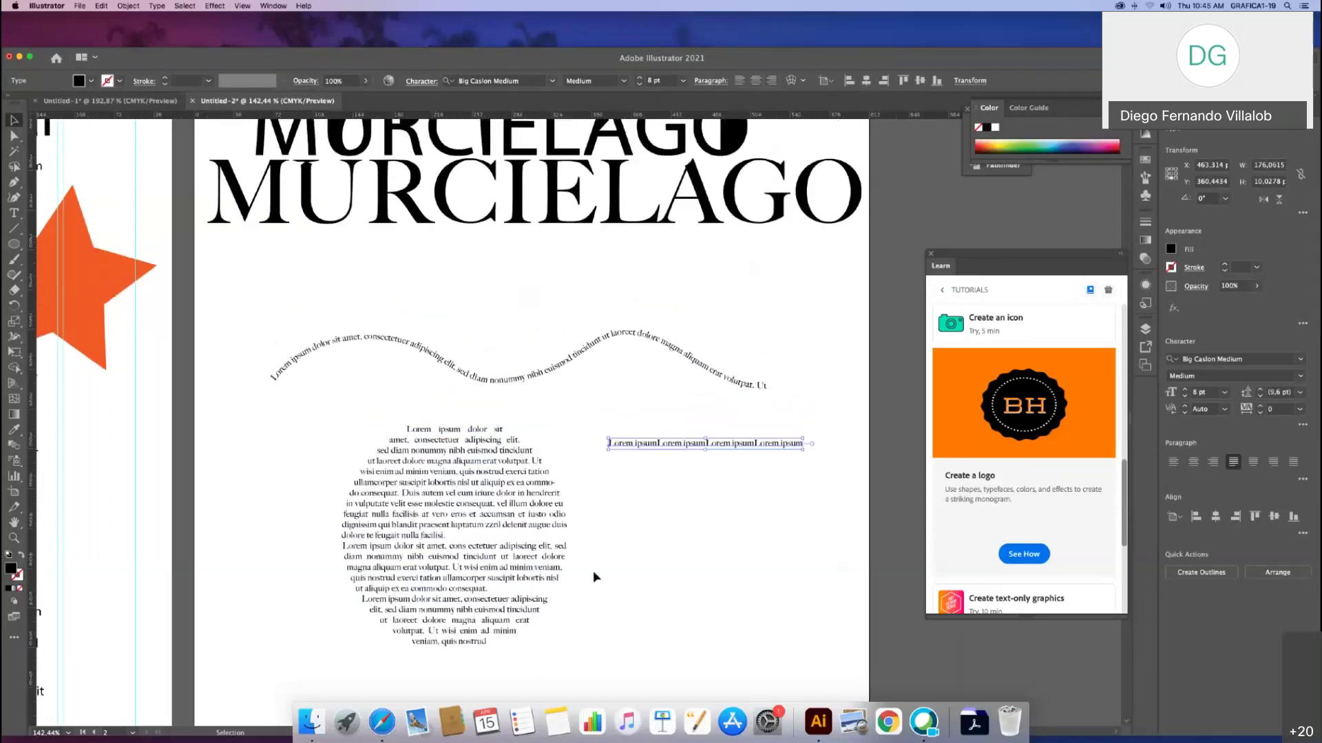
scroll(592, 571, "up", 3)
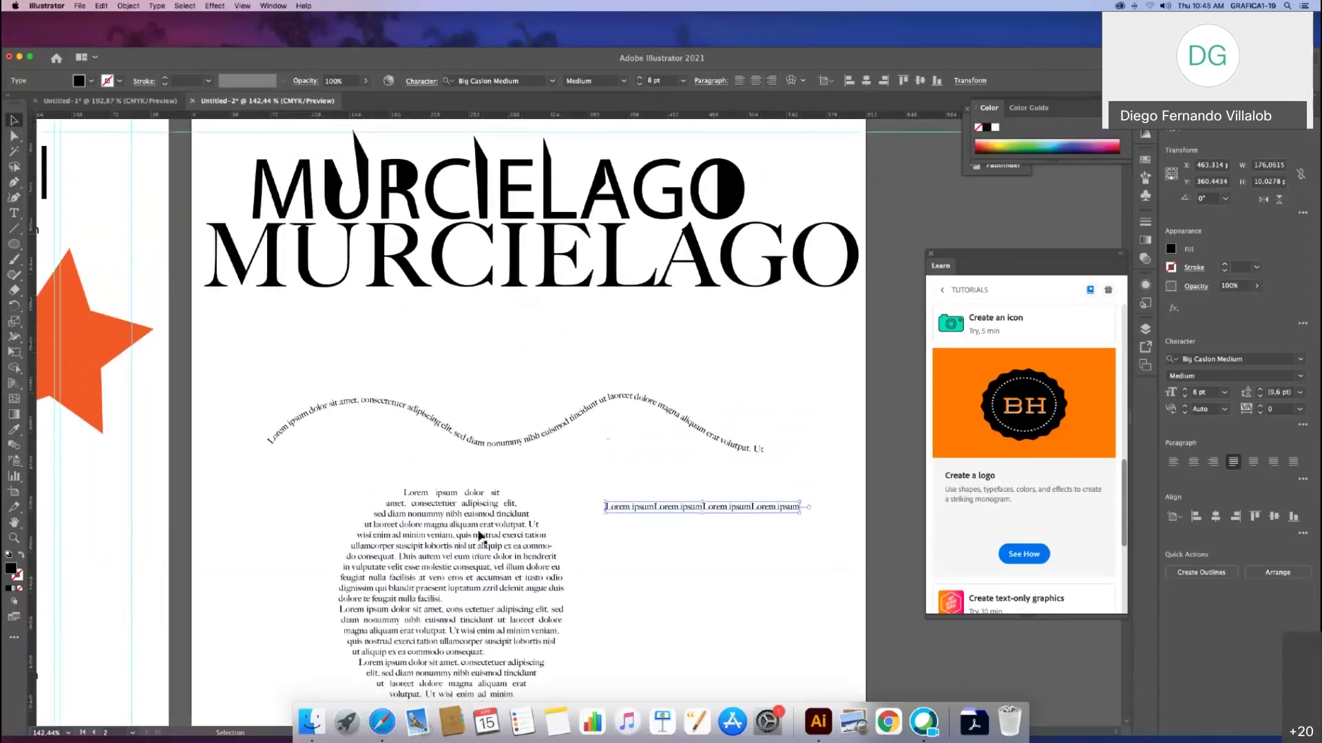
left_click_drag(478, 545, 390, 524)
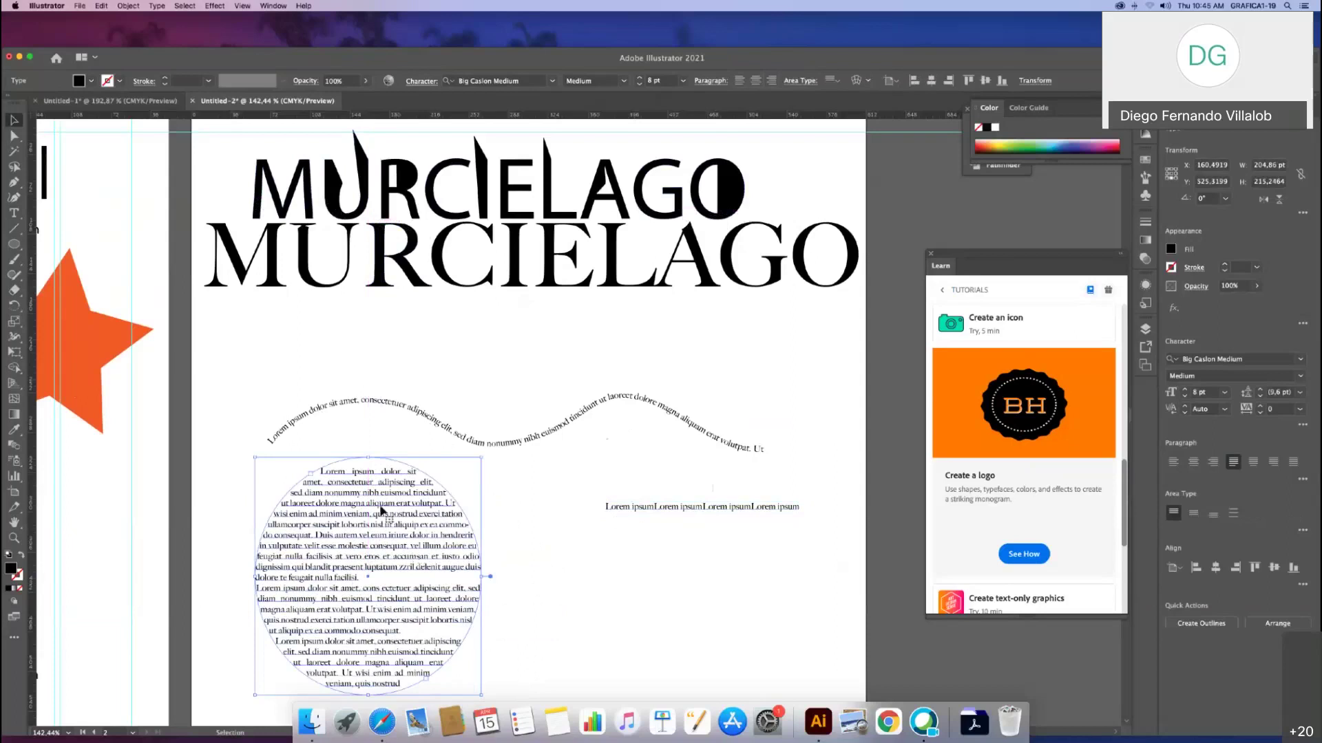
left_click(253, 513)
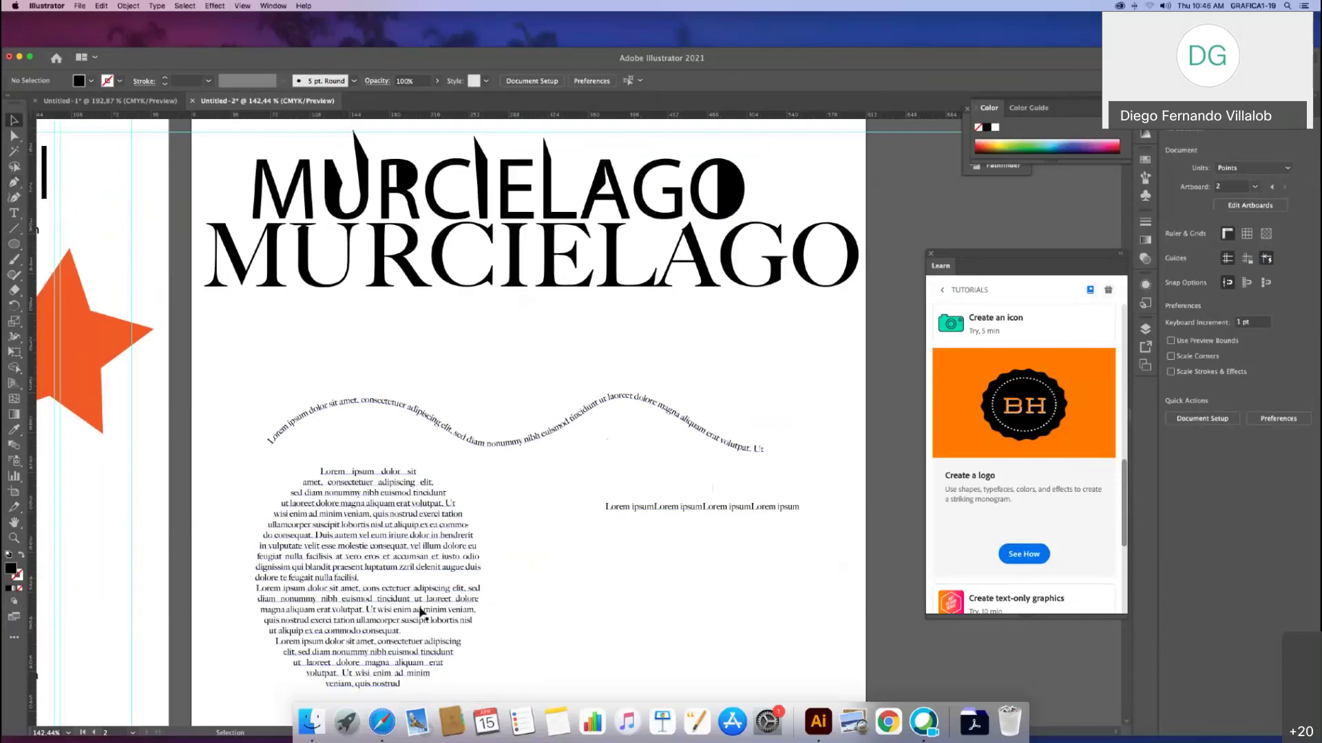
left_click_drag(15, 247, 83, 247)
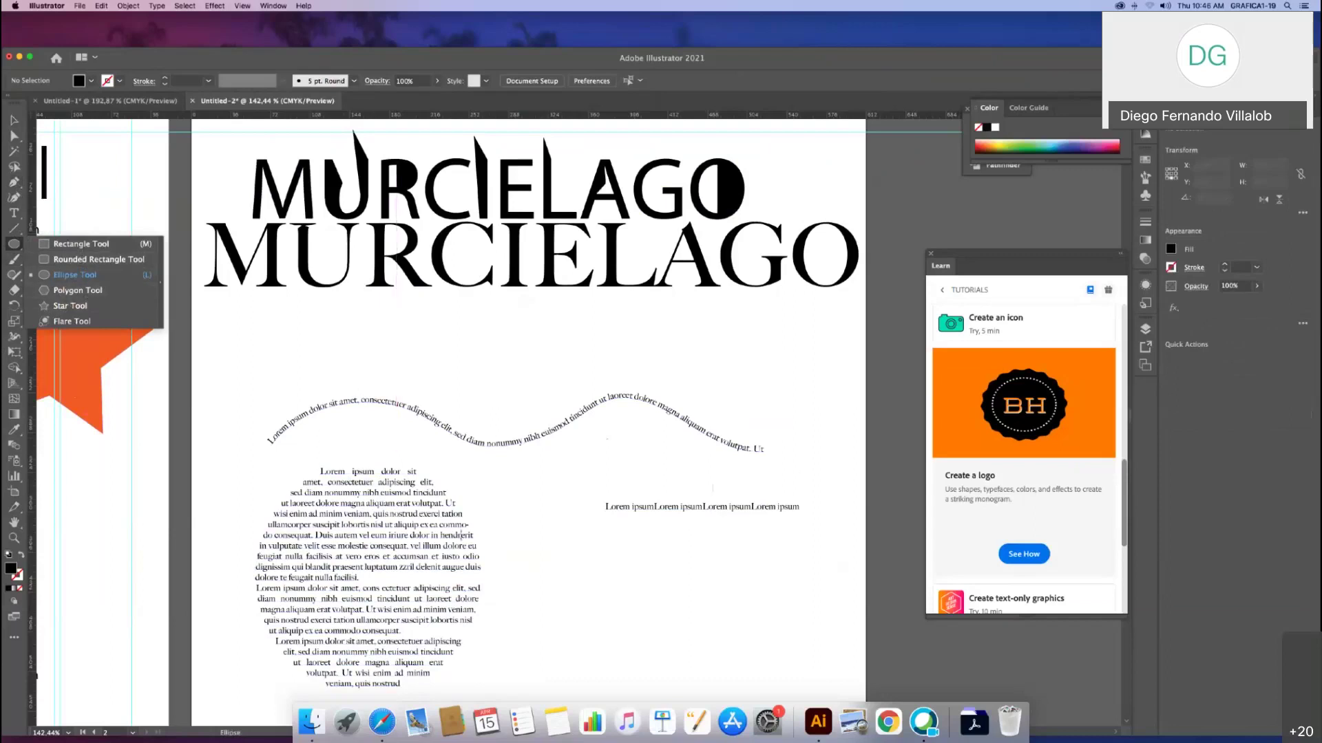
key("v")
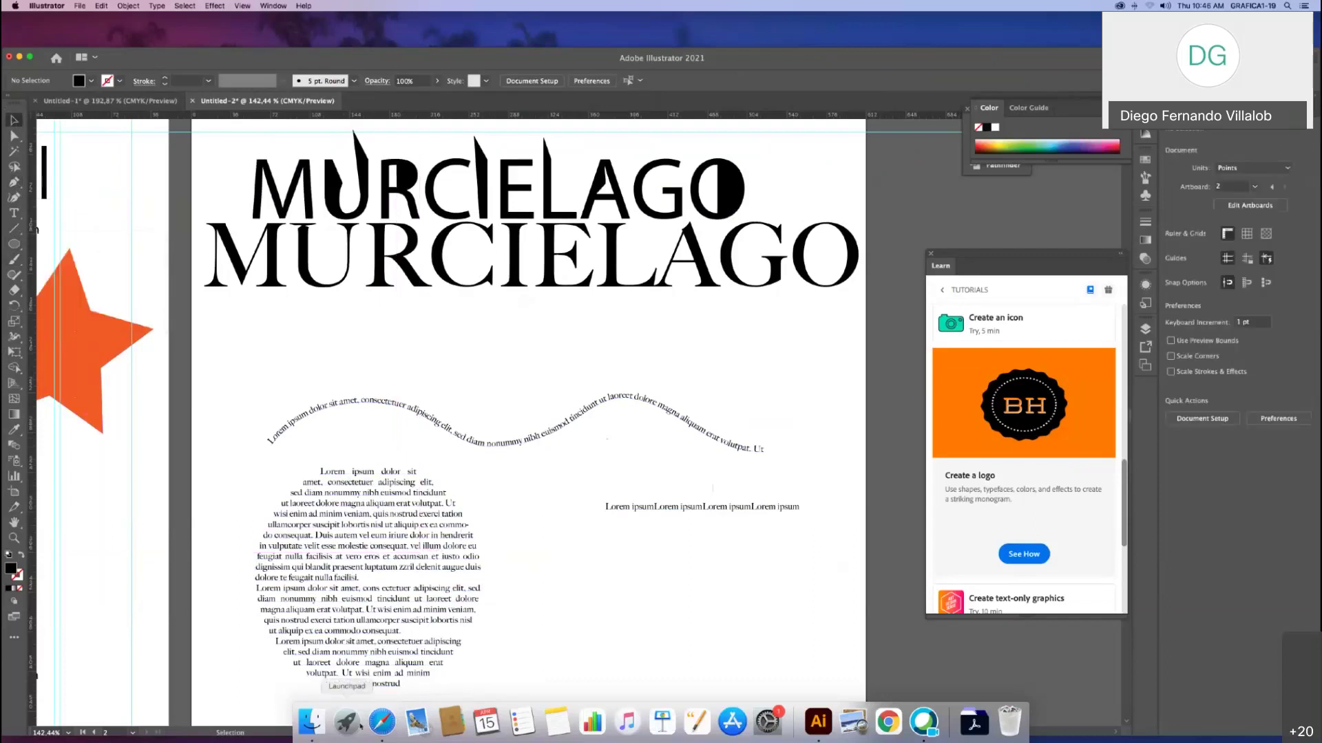
left_click(381, 721)
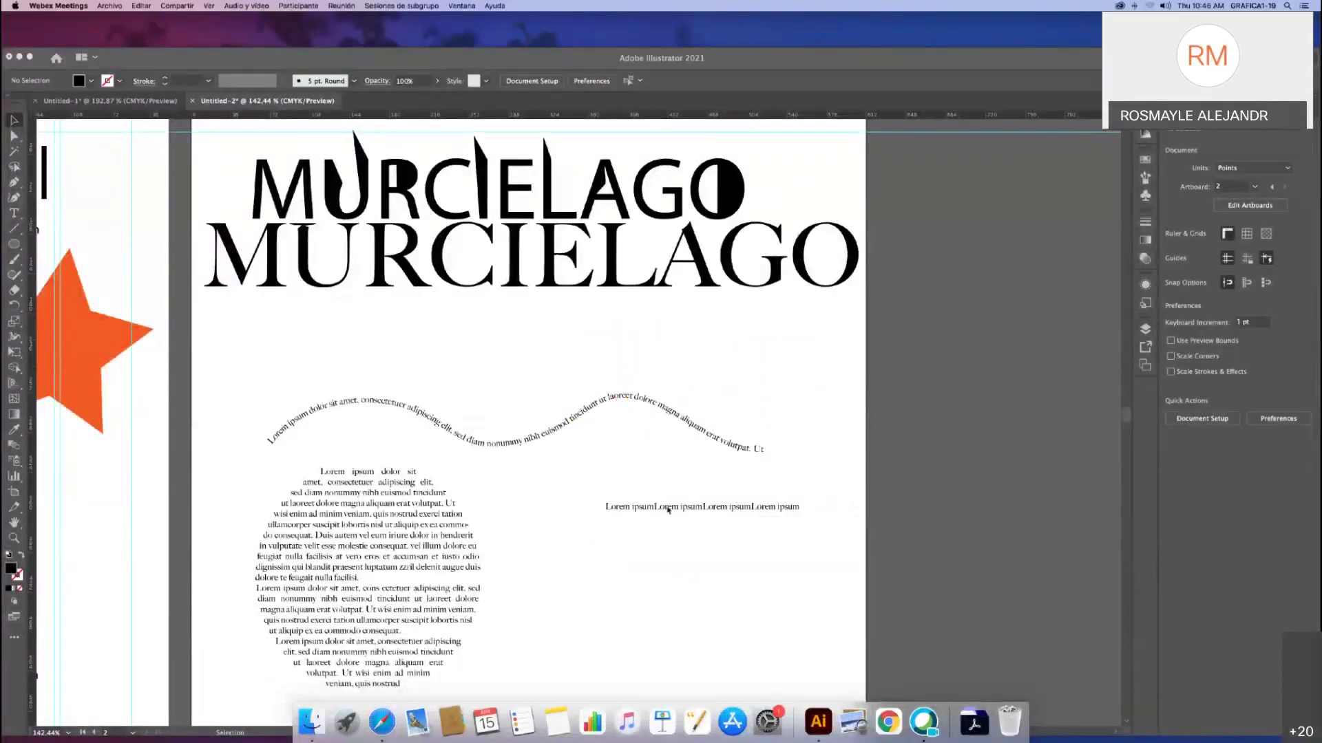
Step: Apply a horizontal Arc warp with 50% bend to the line of Lorem ipsum text, and undo it
left_click(668, 510)
left_click(664, 508)
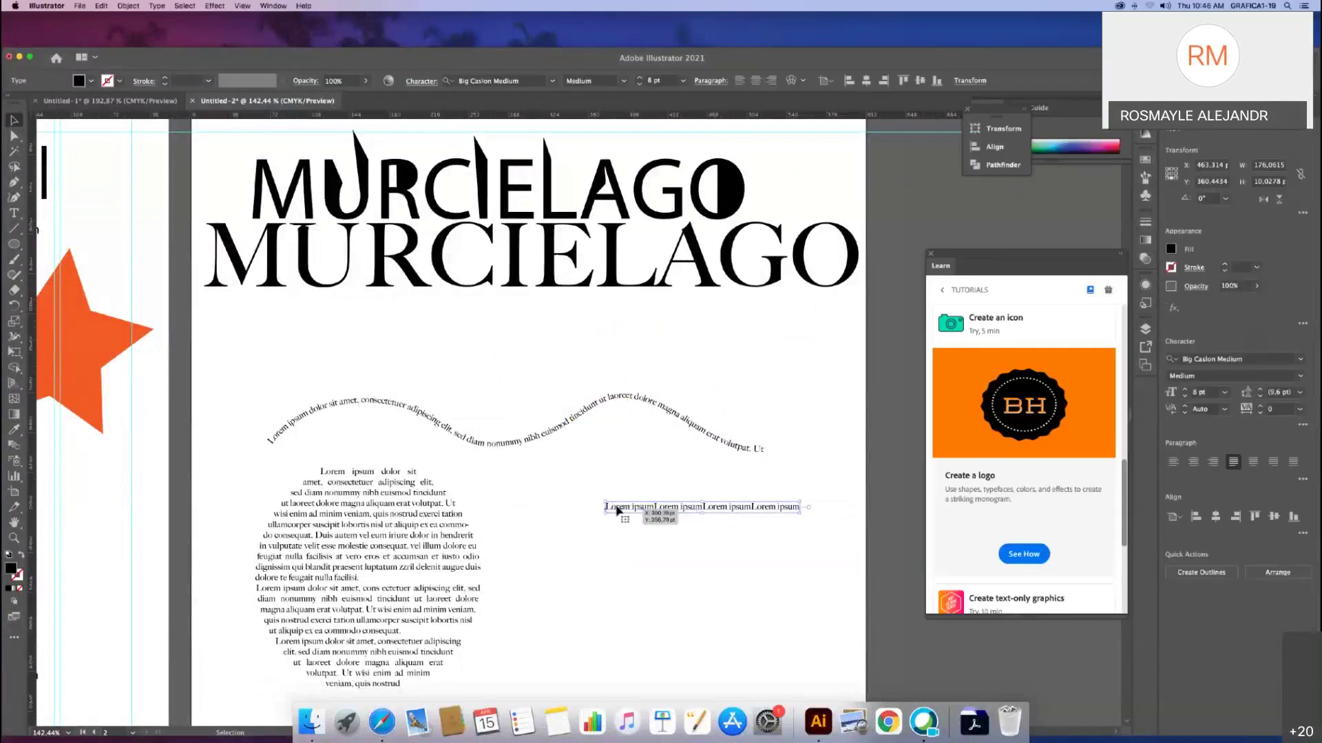
left_click(790, 80)
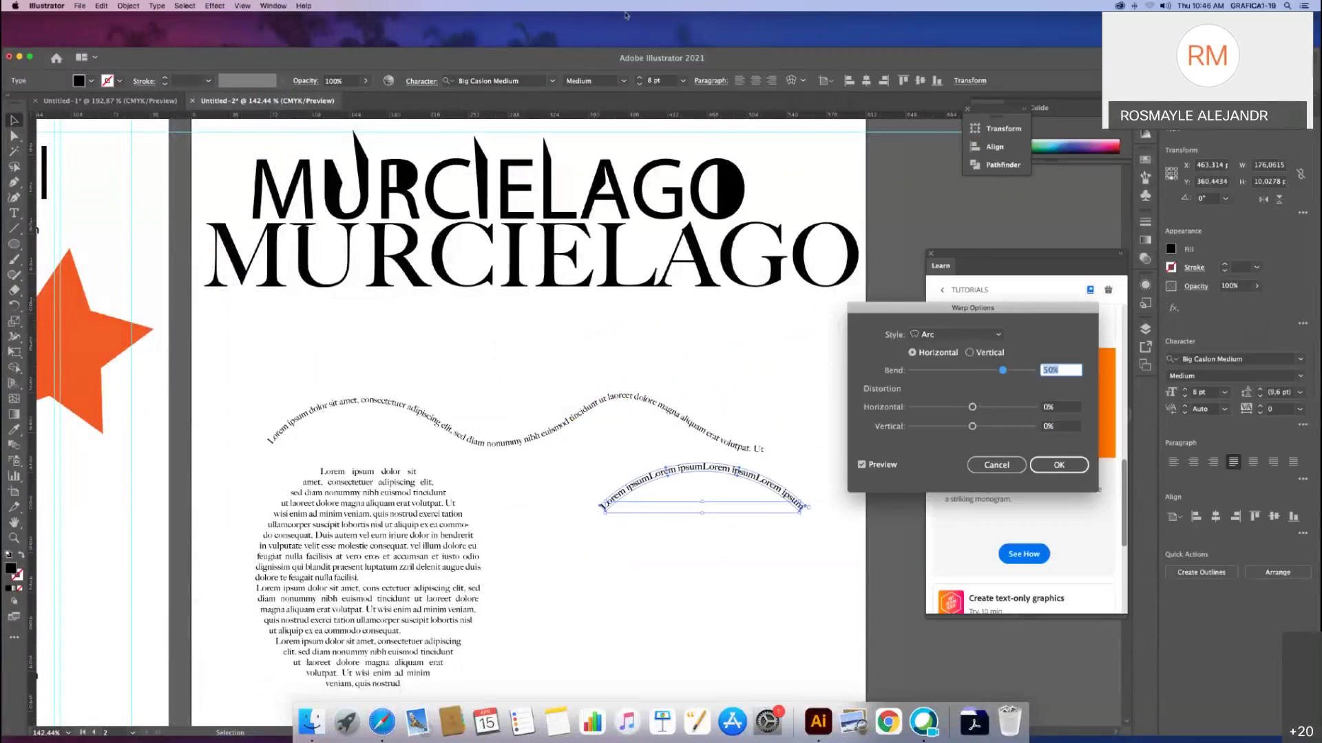
left_click(639, 67)
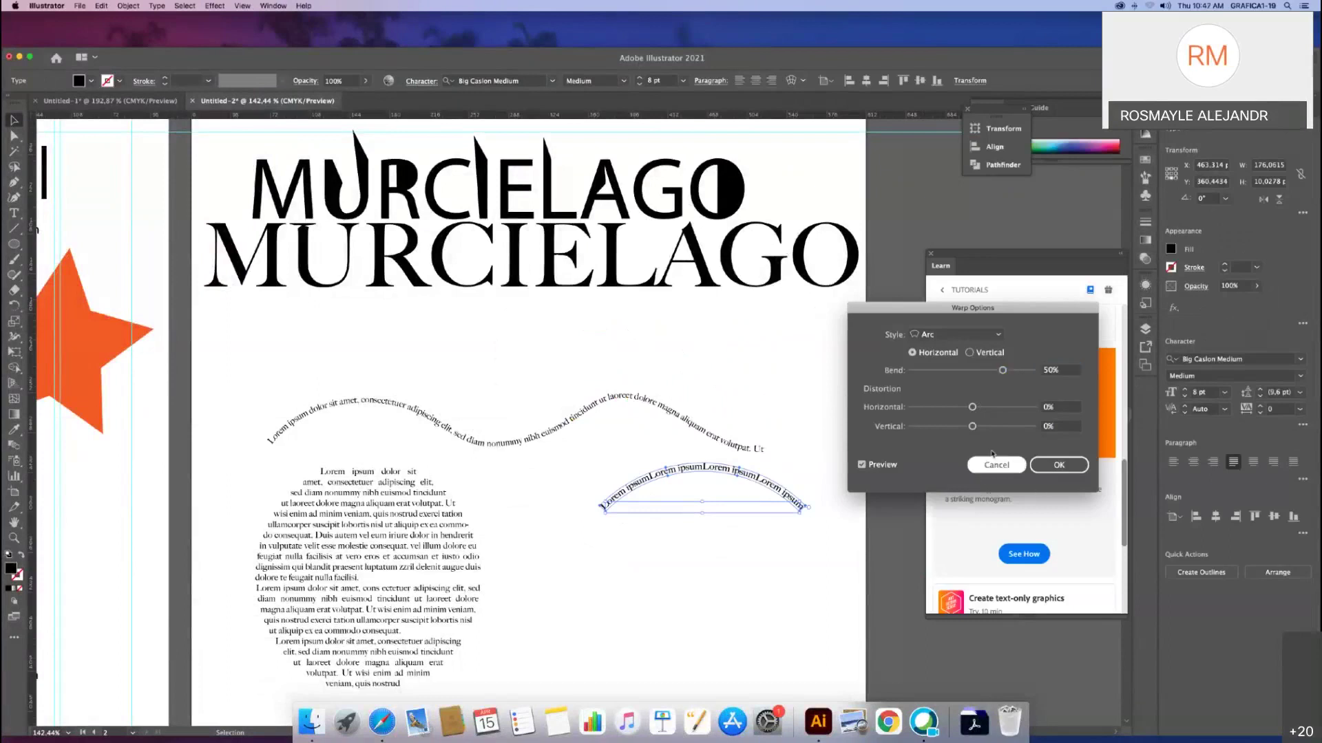
left_click(1052, 467)
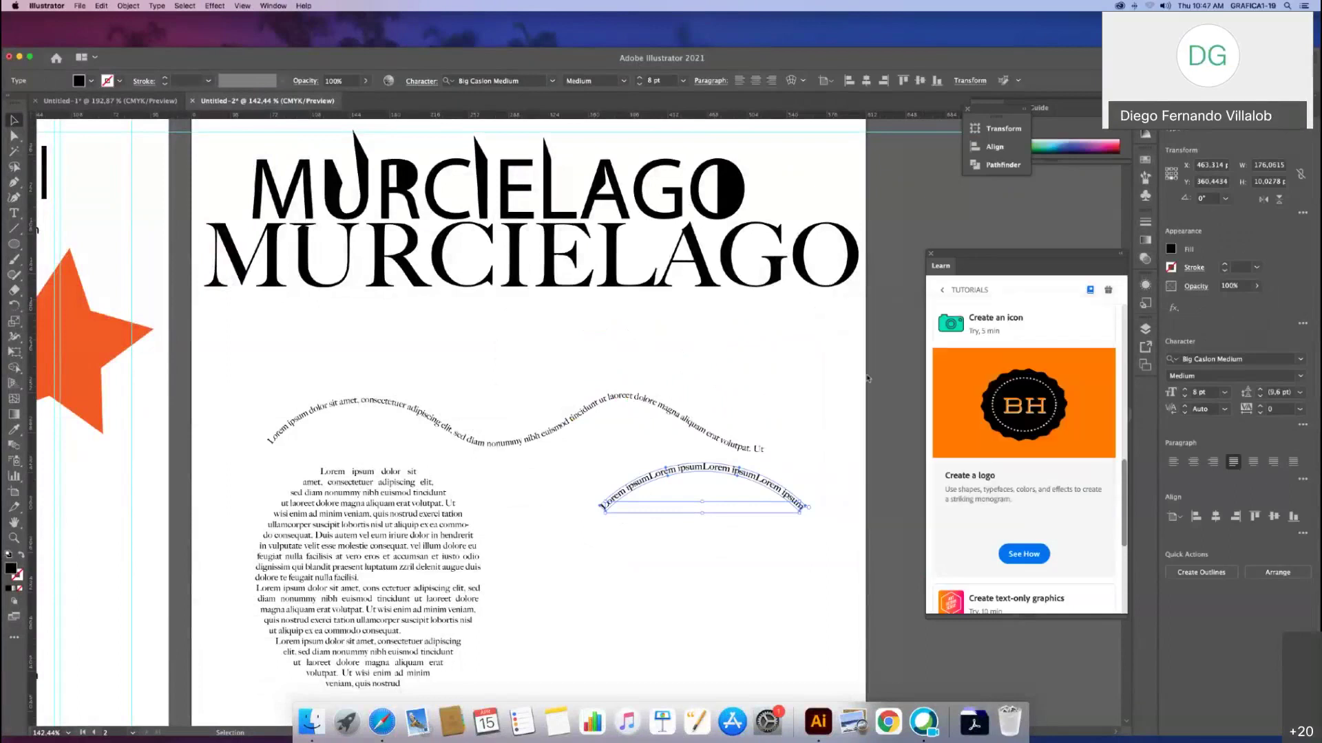
key("super+z")
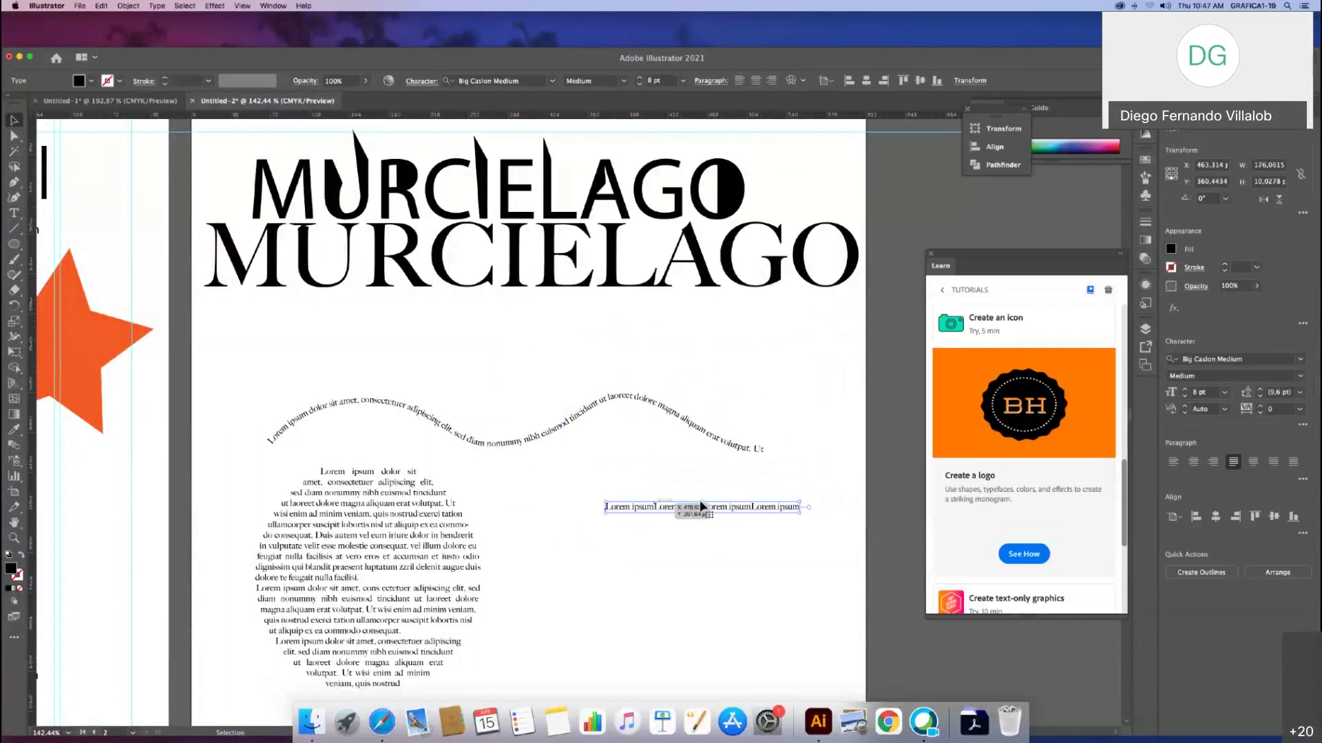
Step: Try a horizontal Arc warp on the Lorem ipsum line with -96% bend, then 79% bend and -5% vertical distortion, and cancel the warp
left_click(791, 81)
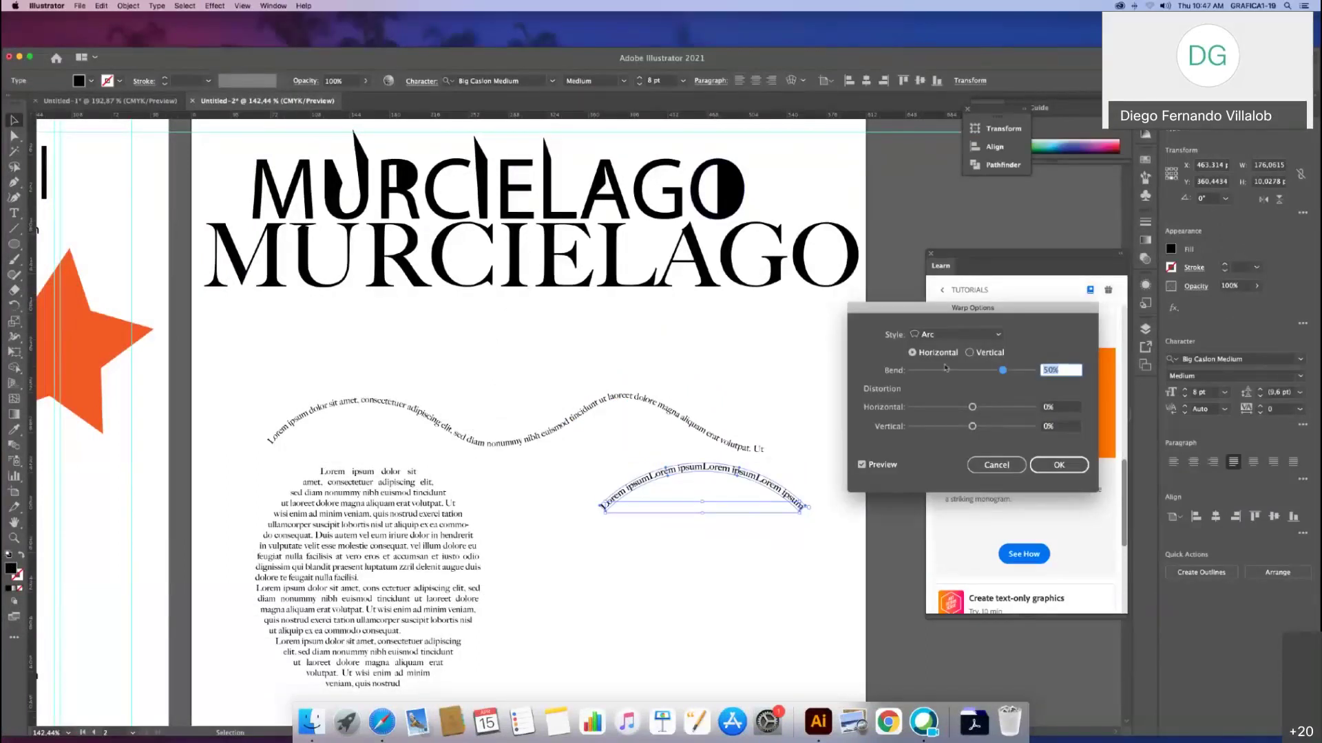
left_click(998, 336)
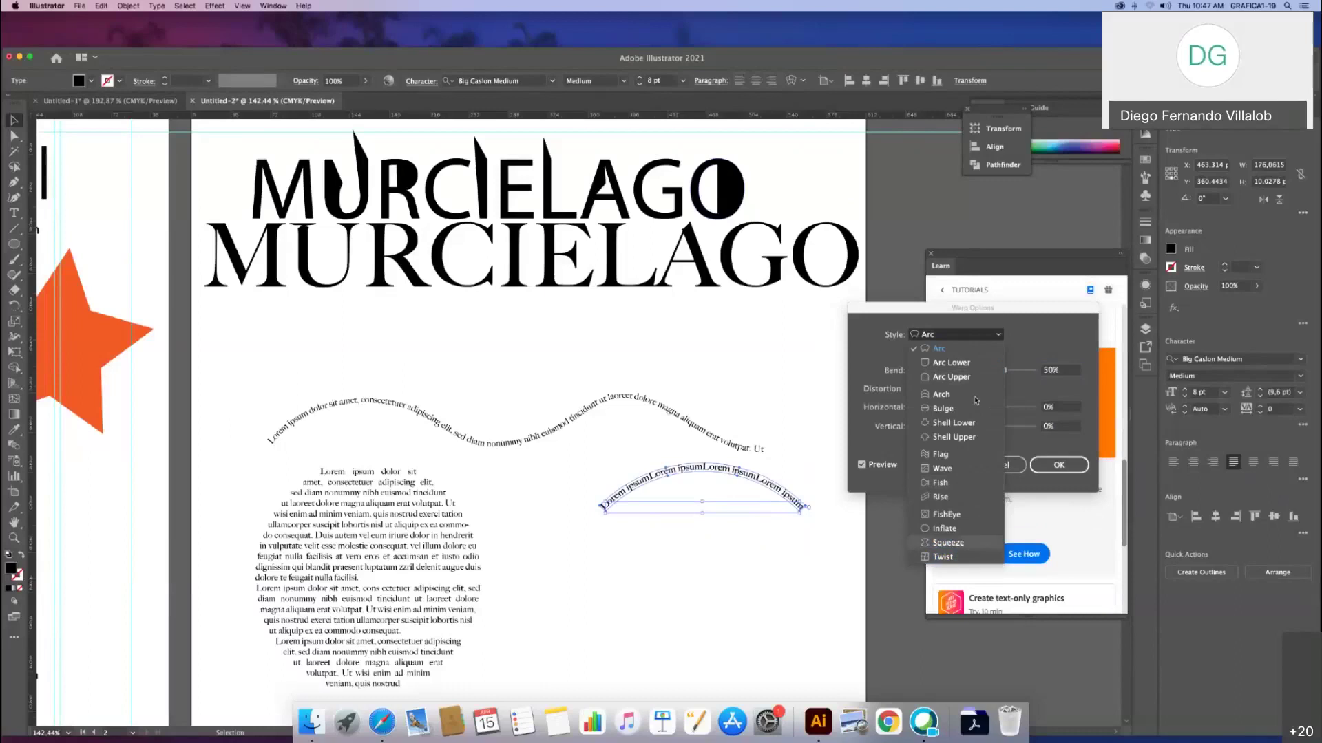
left_click(1025, 337)
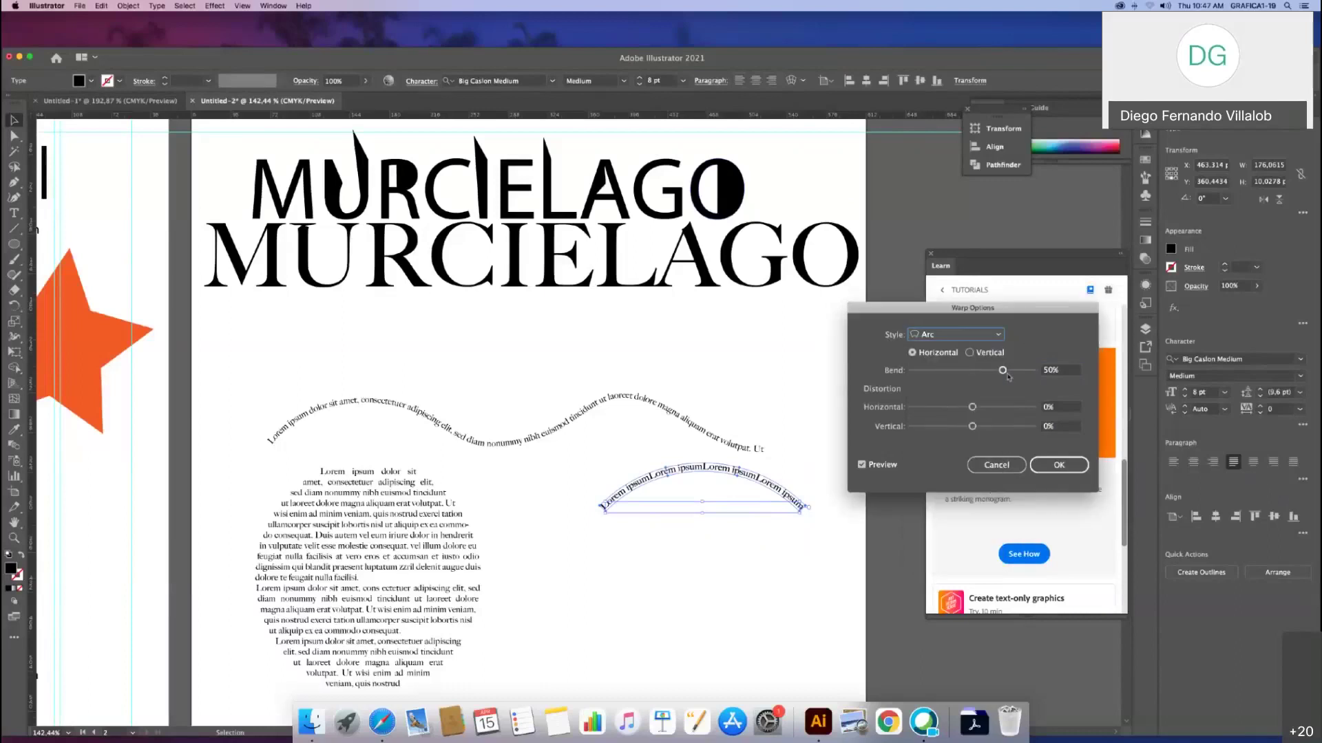
left_click_drag(1002, 370, 927, 373)
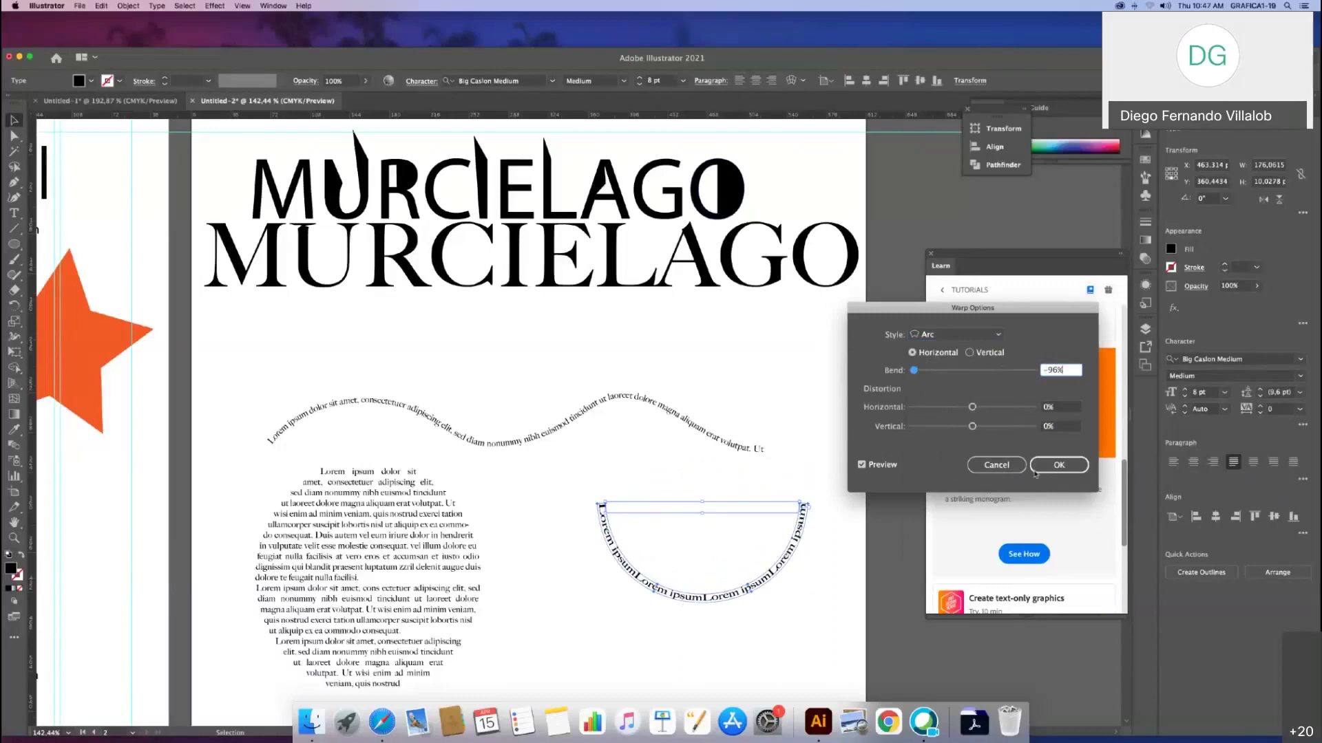
left_click_drag(913, 370, 970, 432)
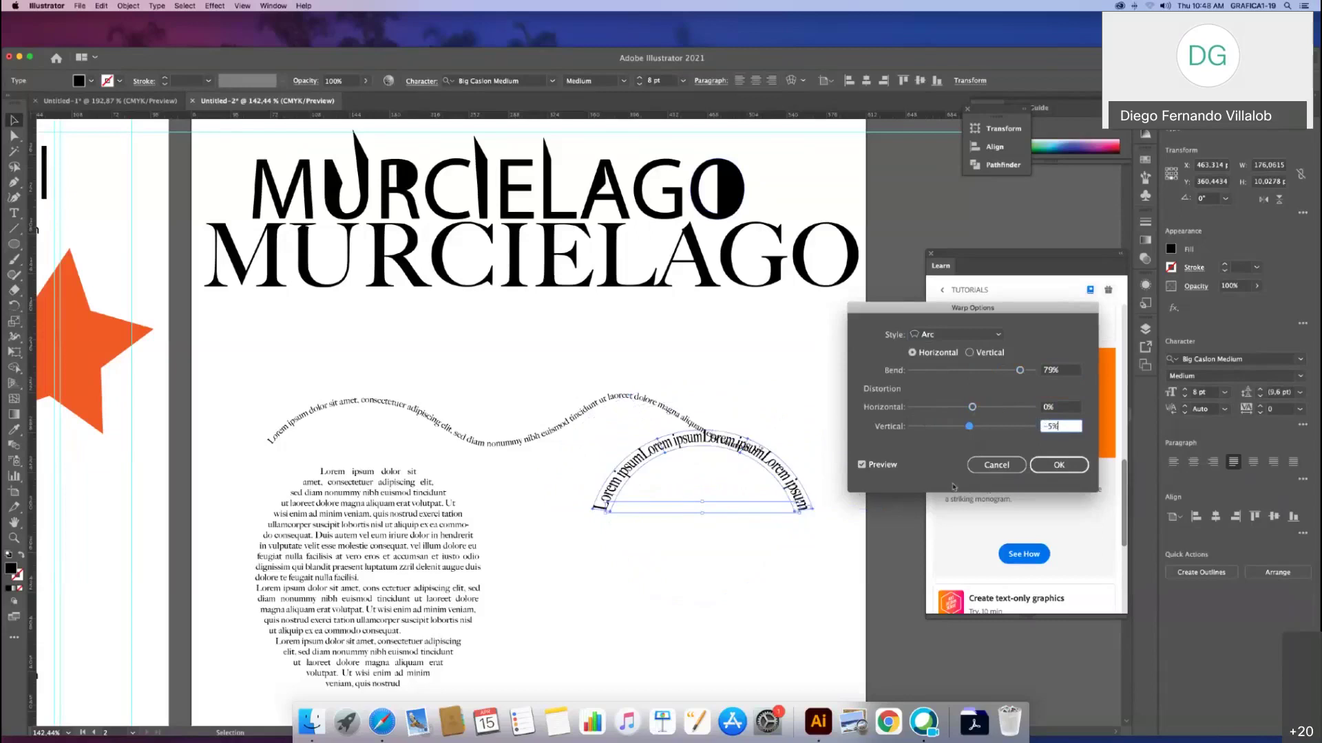
left_click(1018, 466)
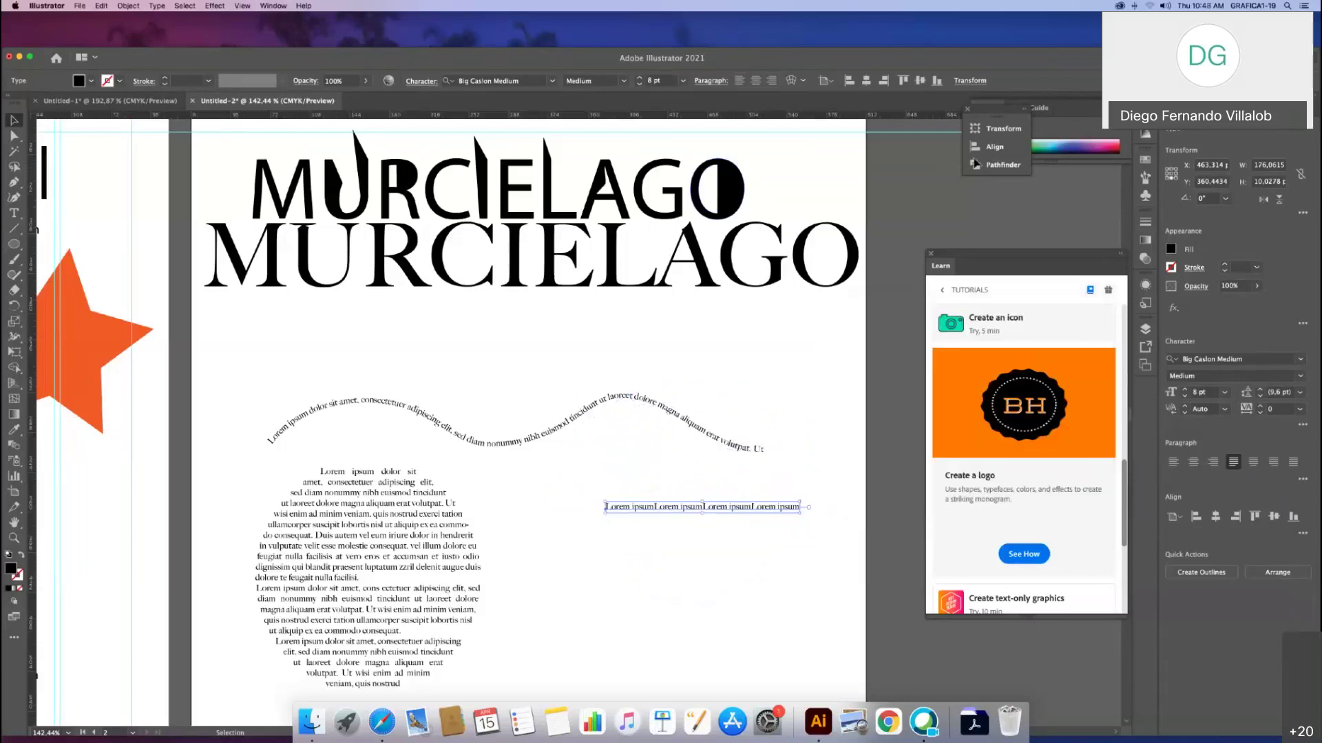
left_click(792, 81)
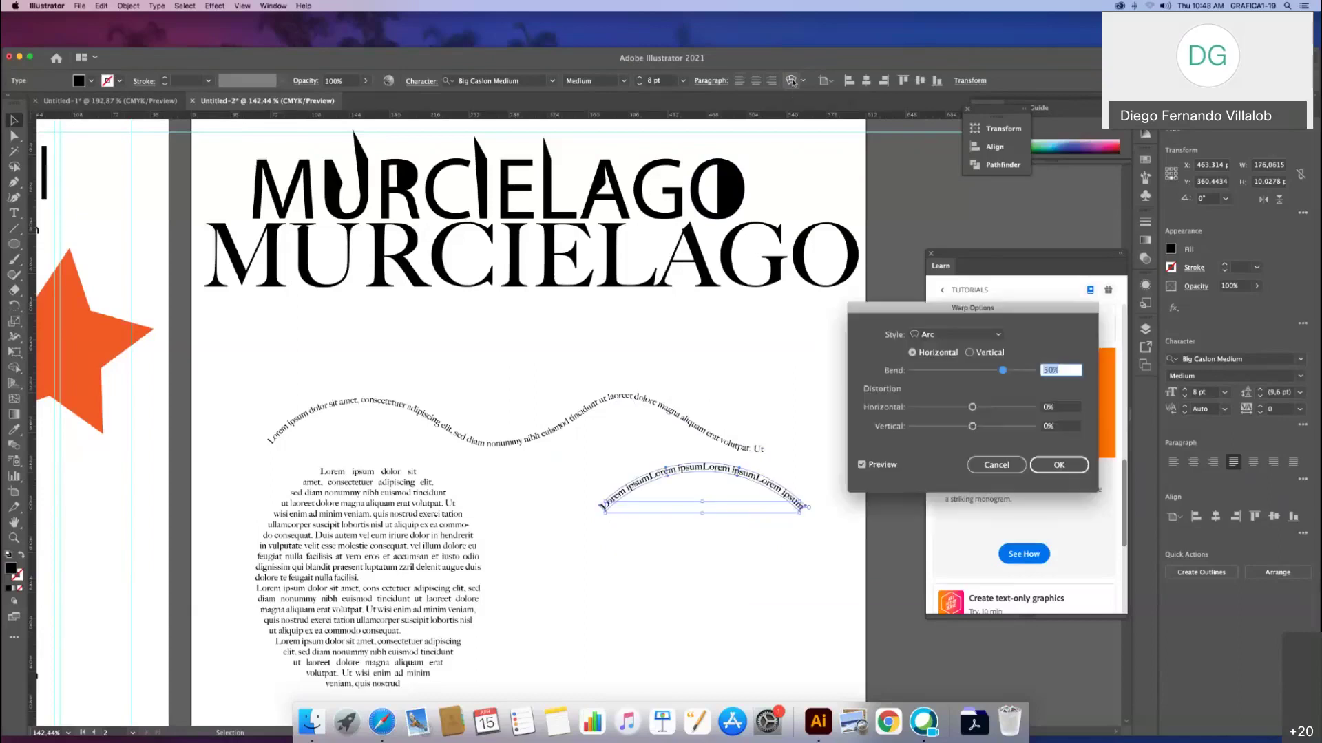
left_click(996, 465)
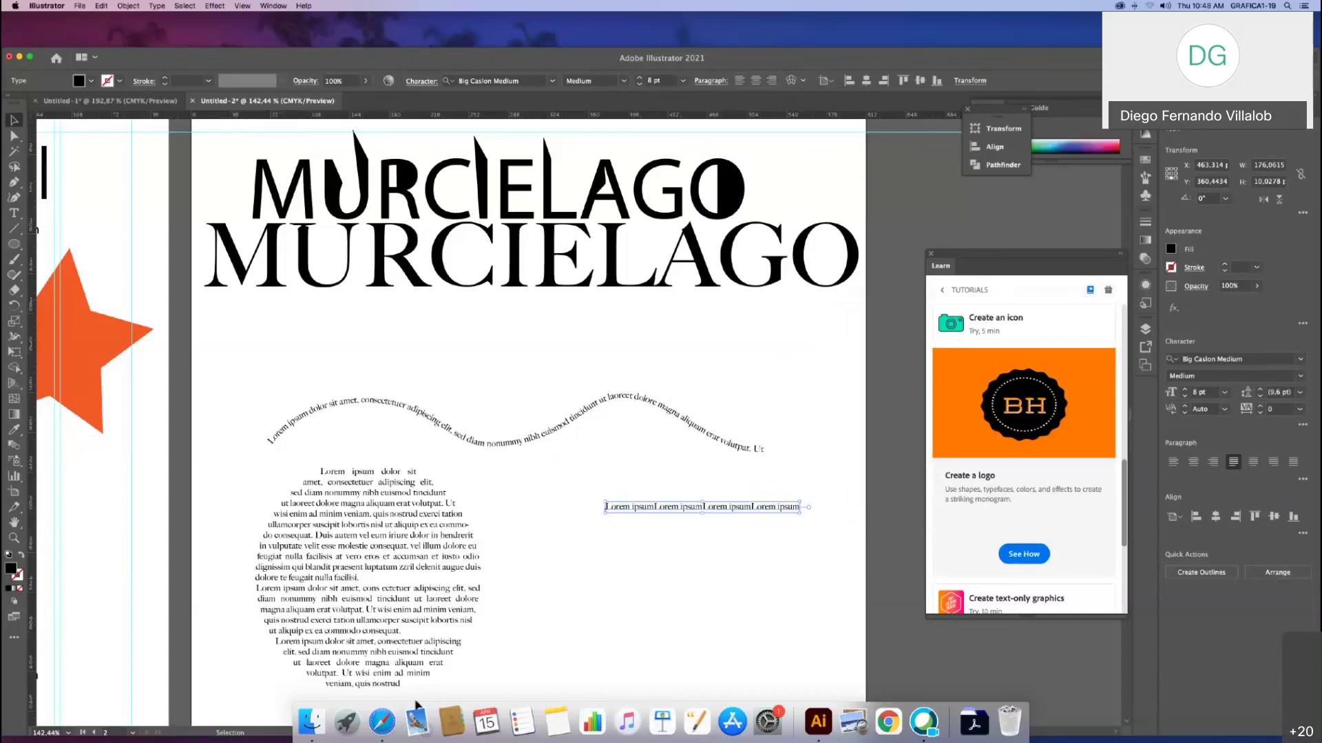
Step: Switch to Safari with the UAO Virtual campus page
left_click(381, 722)
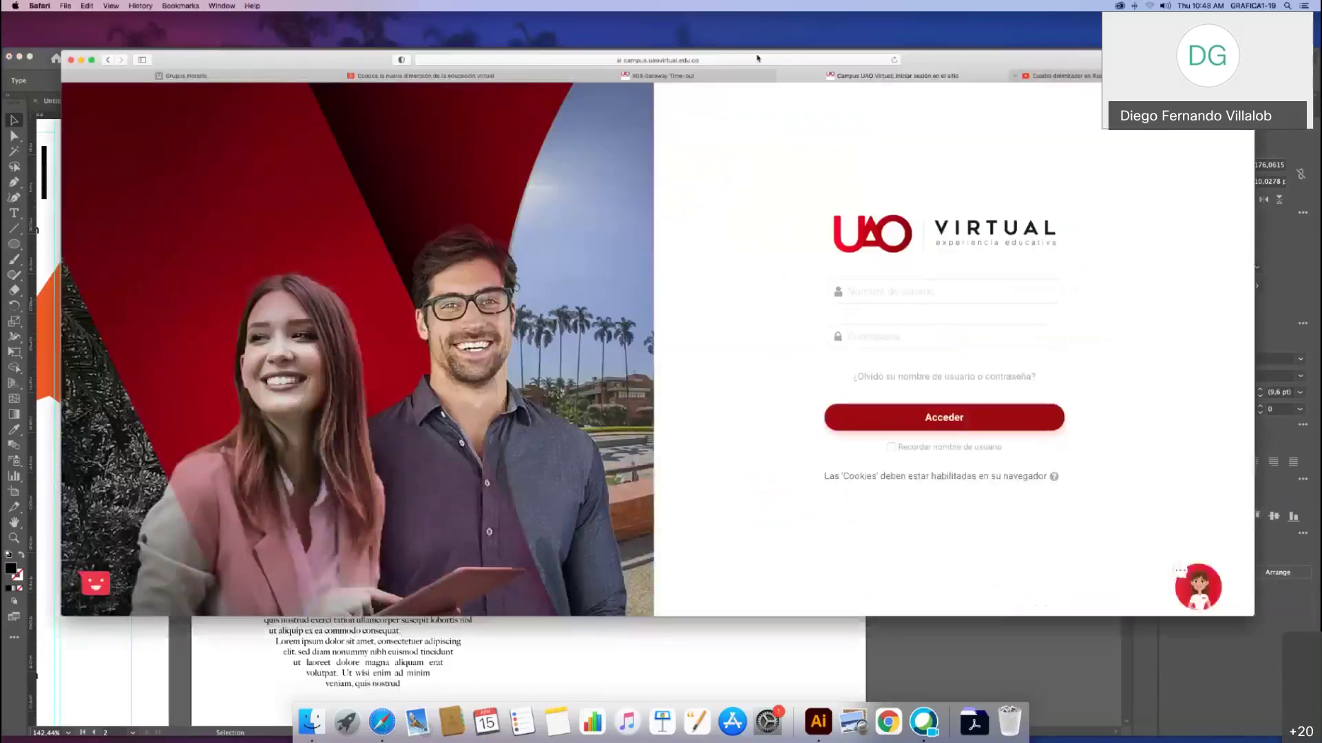